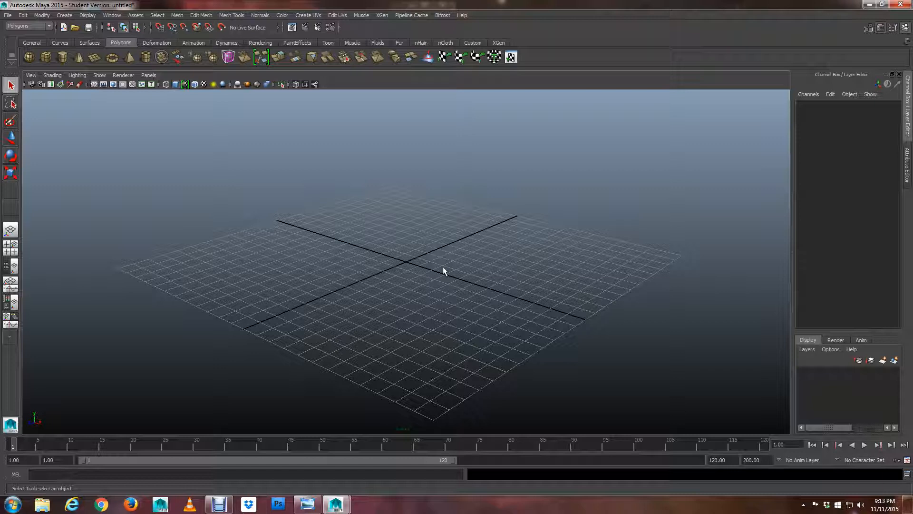
{"action": "left_click_drag", "start_coordinate": [369, 273], "coordinate": [373, 268], "text": "alt"}
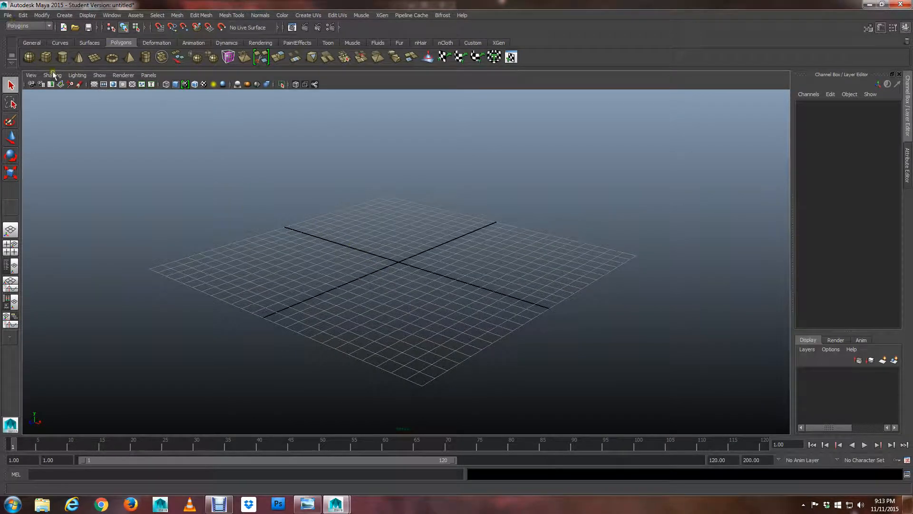
{"action": "left_click", "coordinate": [7, 15]}
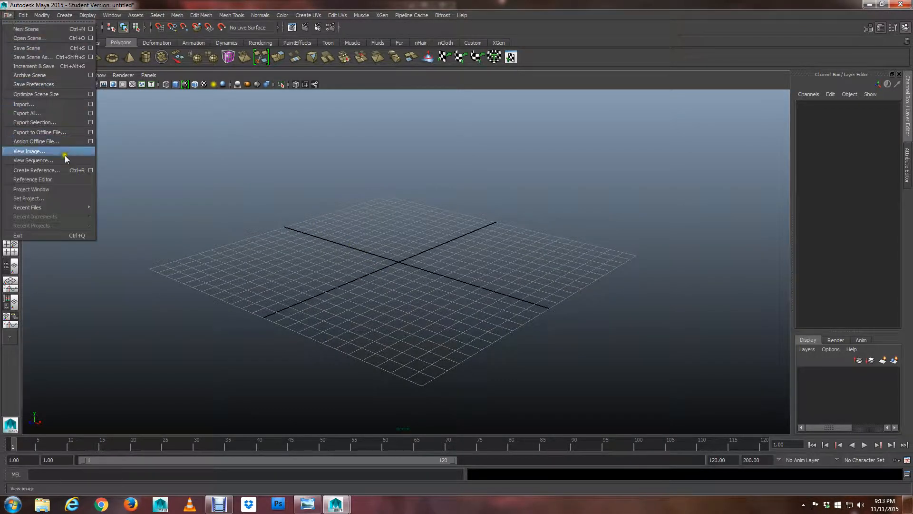
{"action": "left_click", "coordinate": [53, 188]}
{"action": "left_click_drag", "start_coordinate": [388, 170], "coordinate": [375, 121]}
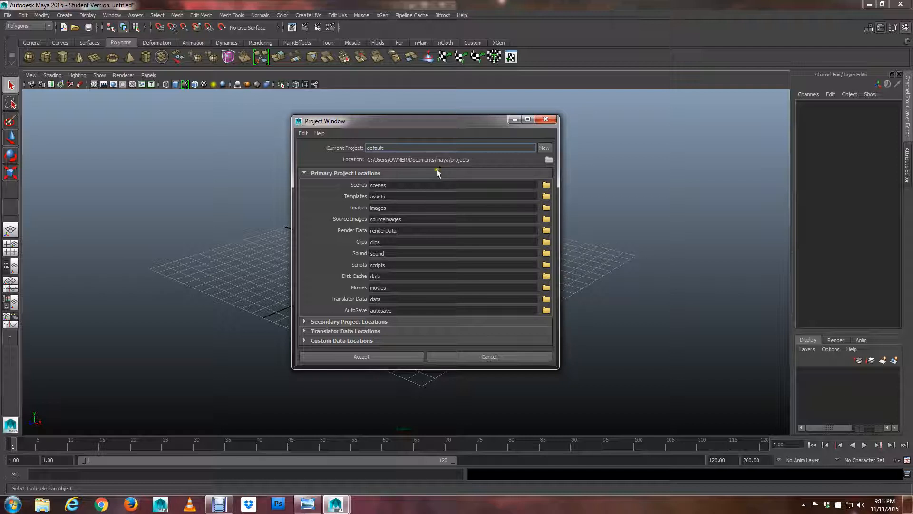
{"action": "left_click_drag", "start_coordinate": [443, 123], "coordinate": [430, 122]}
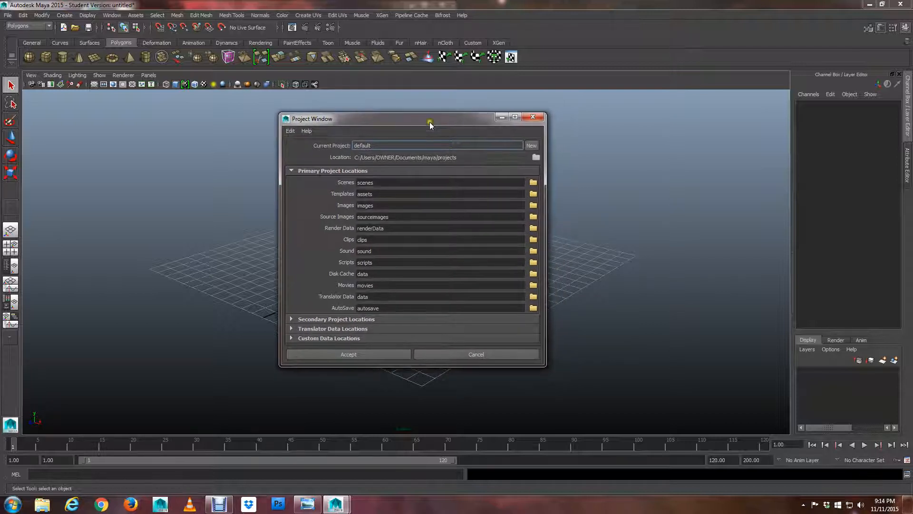
{"action": "left_click", "coordinate": [531, 146]}
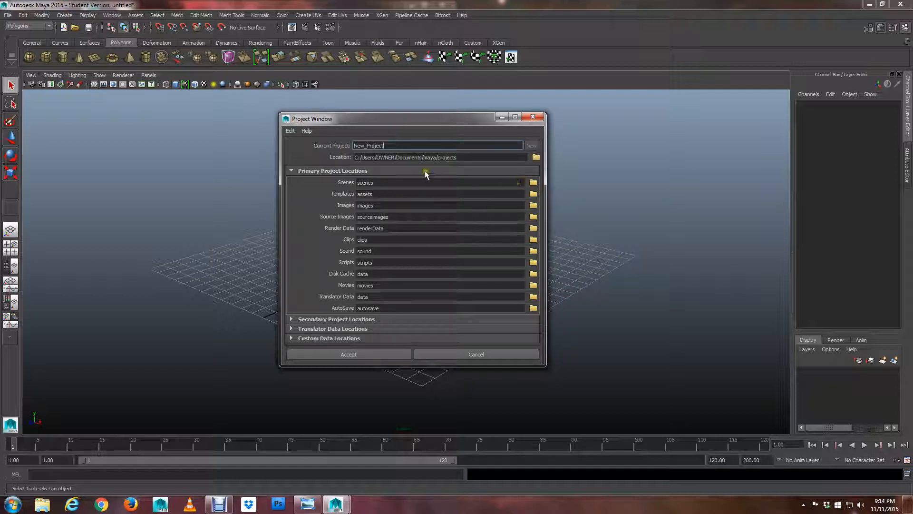
{"action": "left_click_drag", "start_coordinate": [388, 146], "coordinate": [315, 145]}
{"action": "type", "text": "maya"}
{"action": "left_click", "coordinate": [371, 145]}
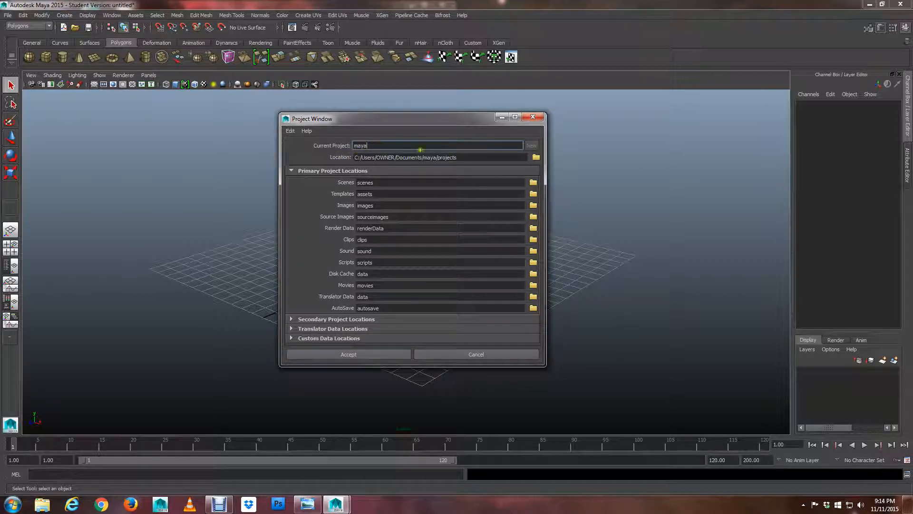
{"action": "left_click", "coordinate": [536, 158]}
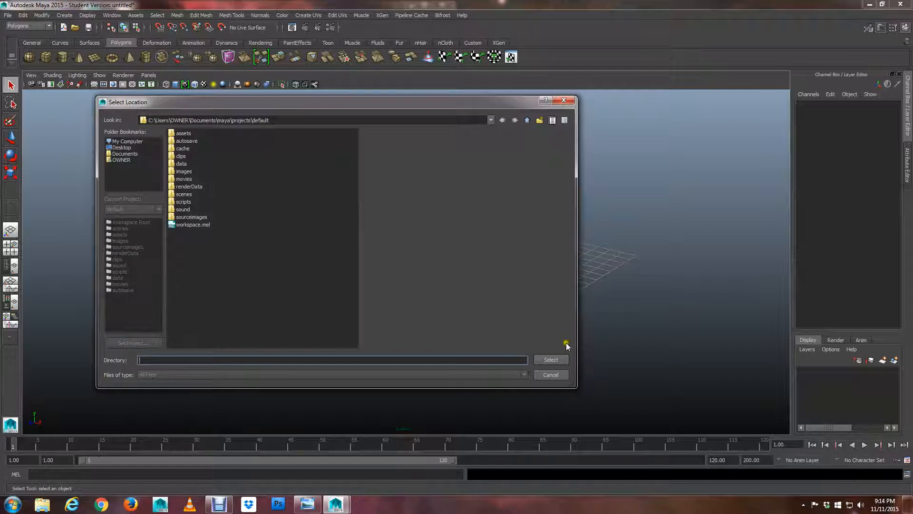
{"action": "left_click", "coordinate": [565, 359]}
{"action": "left_click", "coordinate": [348, 354]}
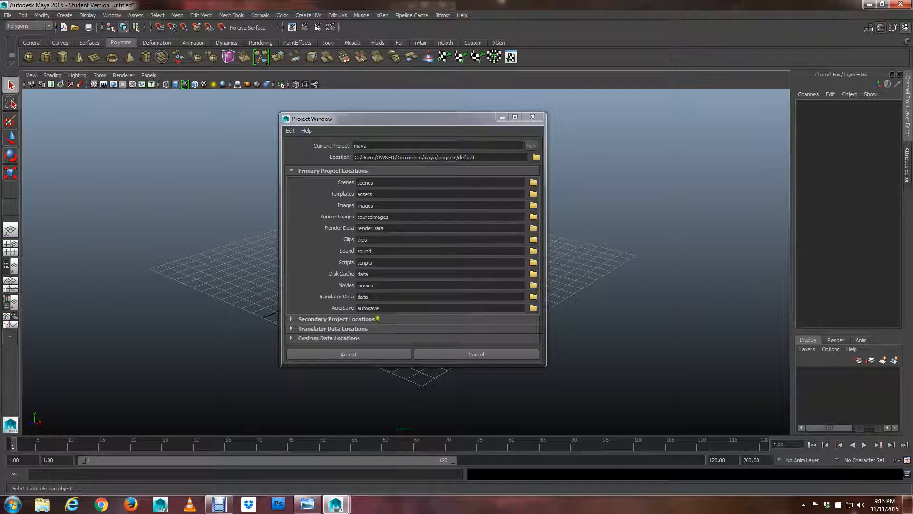
{"action": "left_click", "coordinate": [496, 356]}
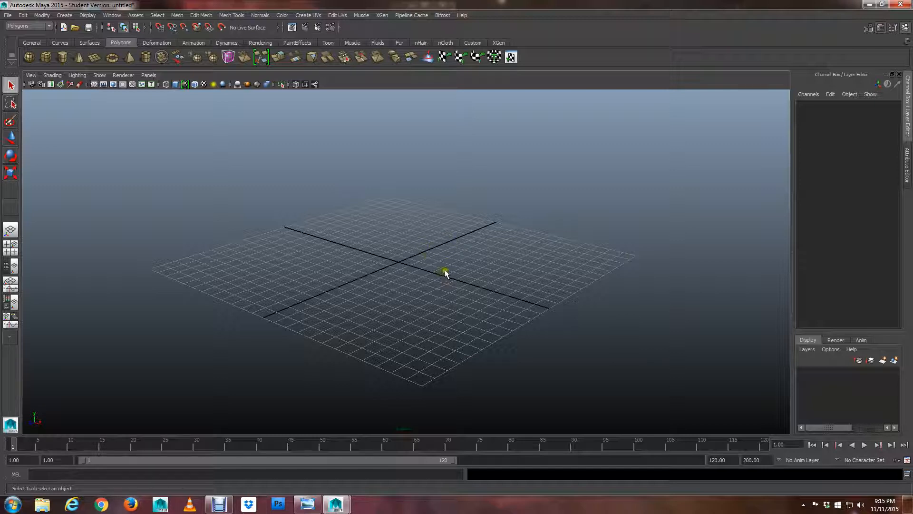
- Start saving the scene under a new name and create a folder named Props inside the default project's assets folder
{"action": "left_click", "coordinate": [9, 15]}
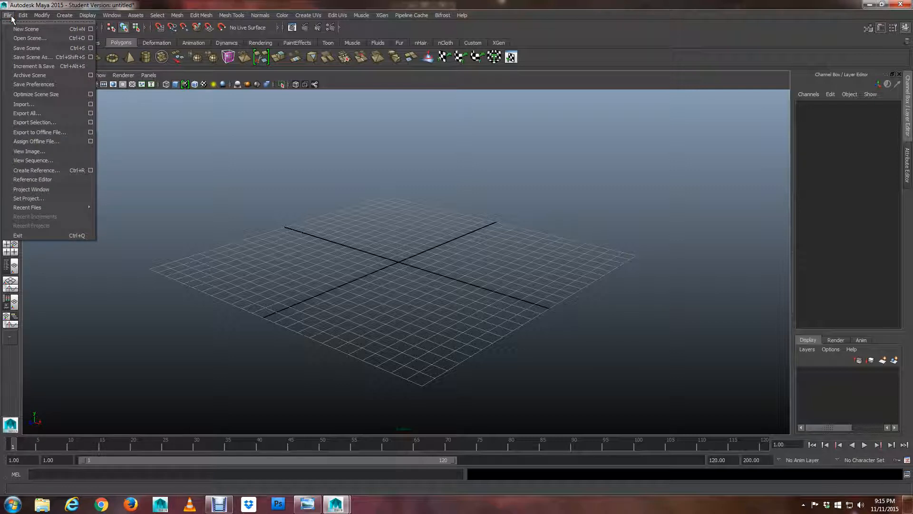
{"action": "left_click", "coordinate": [52, 57]}
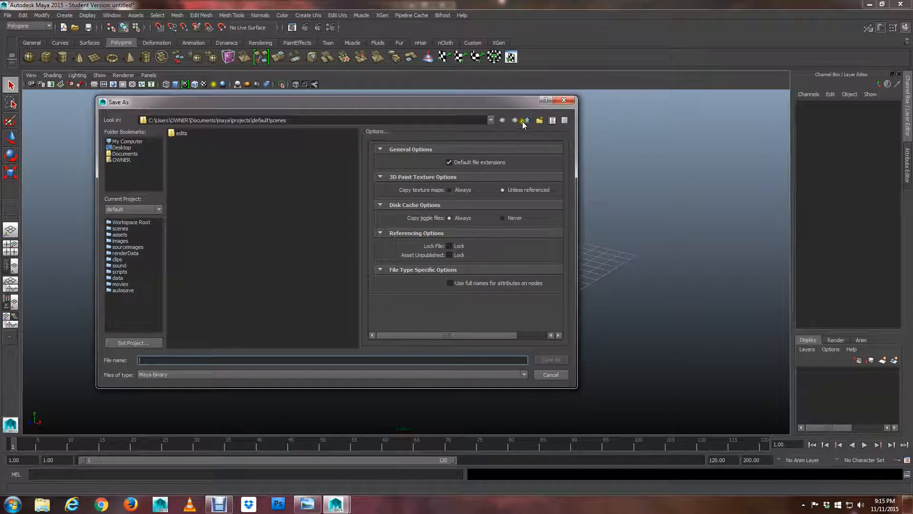
{"action": "left_click", "coordinate": [527, 122]}
{"action": "double_click", "coordinate": [182, 133]}
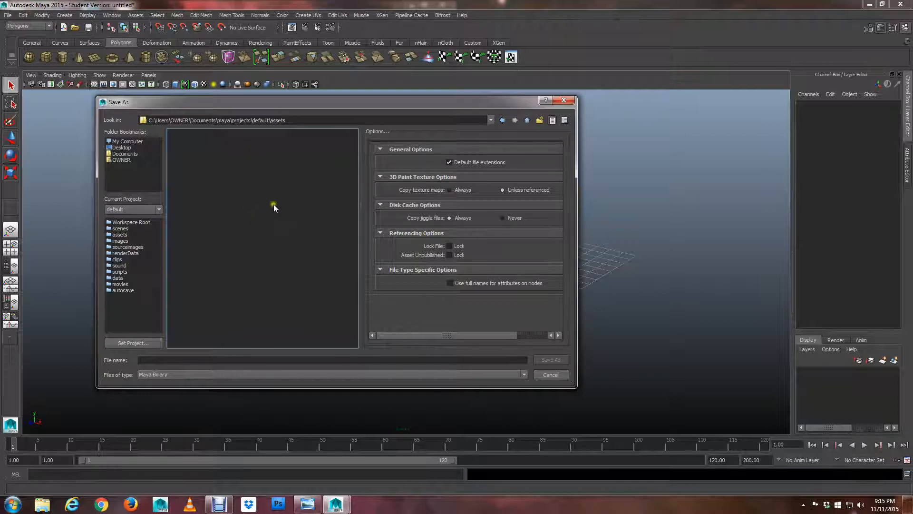
{"action": "right_click", "coordinate": [231, 149]}
{"action": "left_click", "coordinate": [251, 164]}
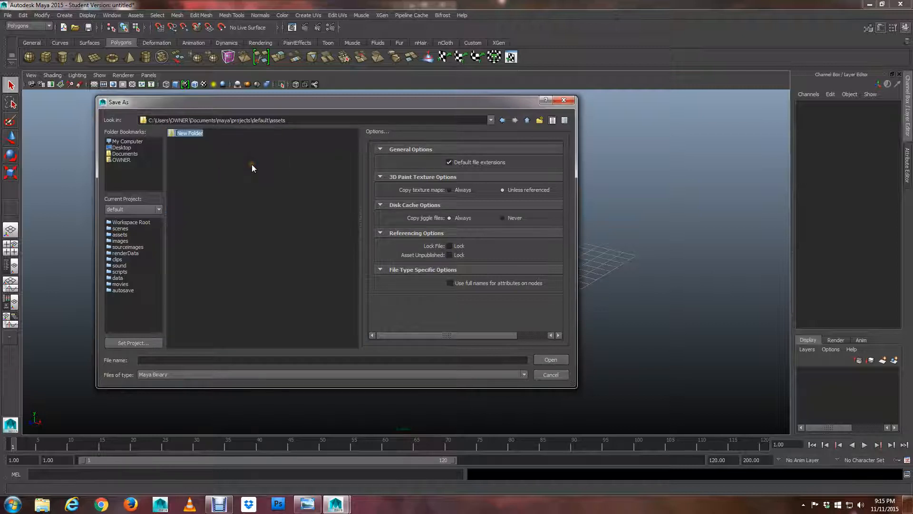
{"action": "type", "text": "Props"}
{"action": "key", "text": "Return"}
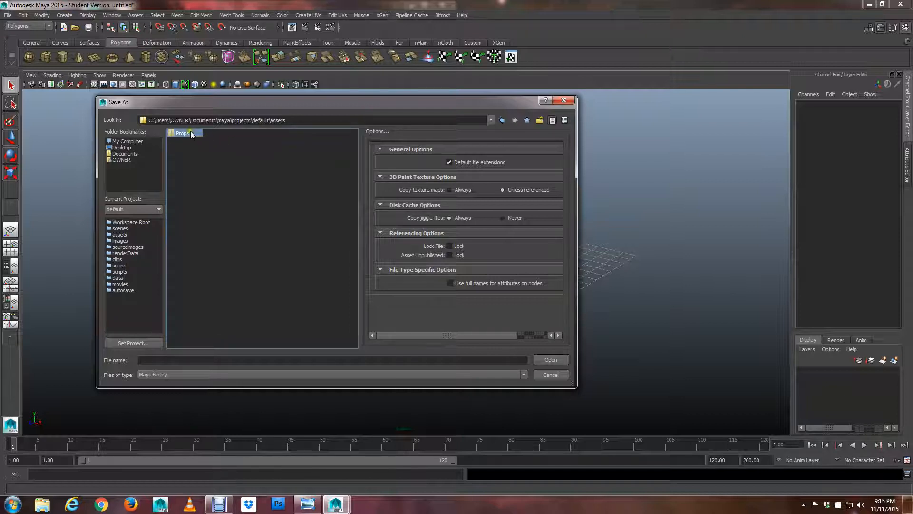
- Create a subfolder named tankard inside the Props folder
{"action": "double_click", "coordinate": [190, 134]}
{"action": "right_click", "coordinate": [218, 147]}
{"action": "left_click", "coordinate": [235, 159]}
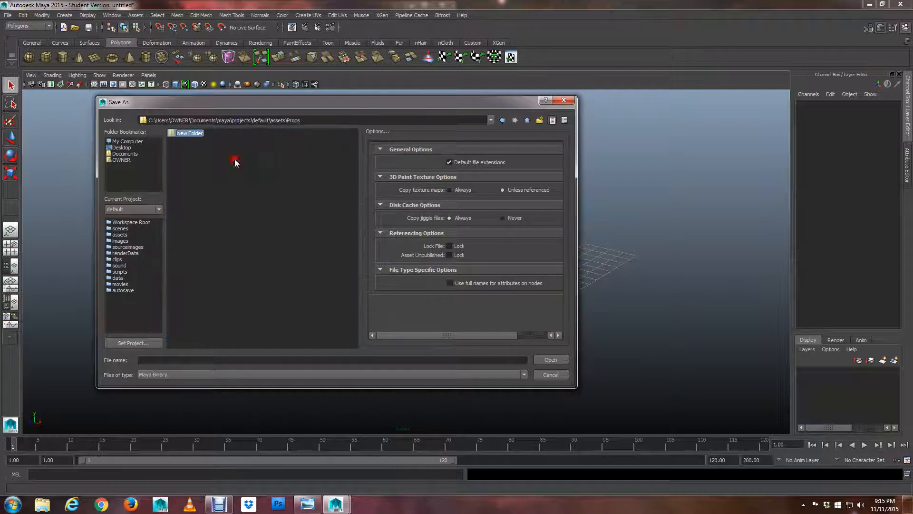
{"action": "type", "text": "tanksard"}
{"action": "key", "text": "Return"}
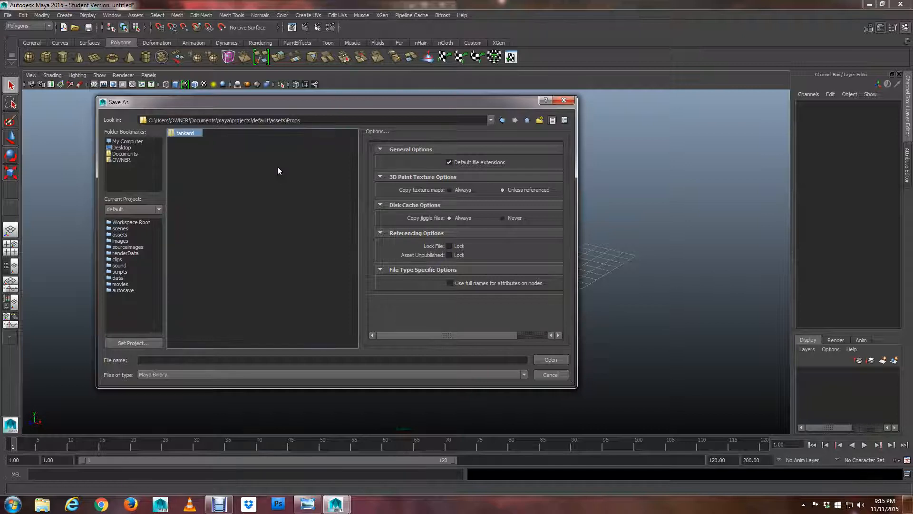
{"action": "double_click", "coordinate": [186, 133]}
{"action": "left_click", "coordinate": [230, 361]}
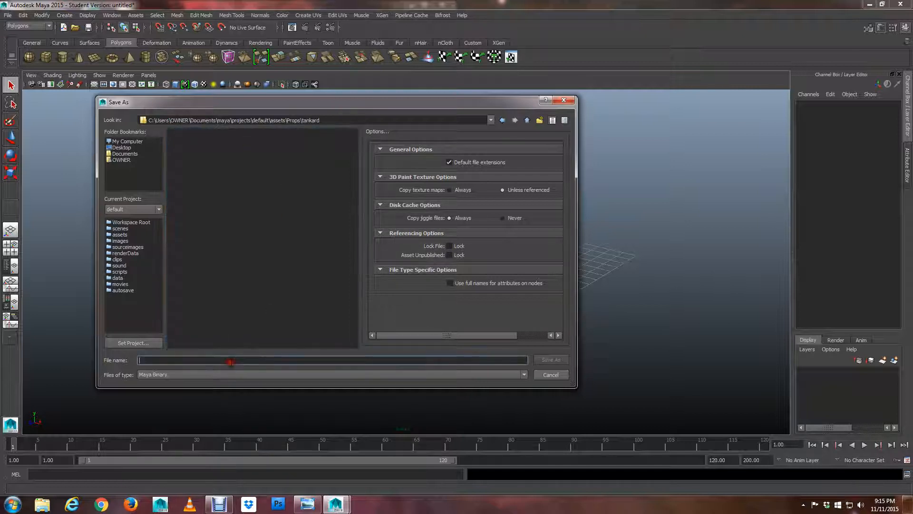
{"action": "type", "text": "Tankard"}
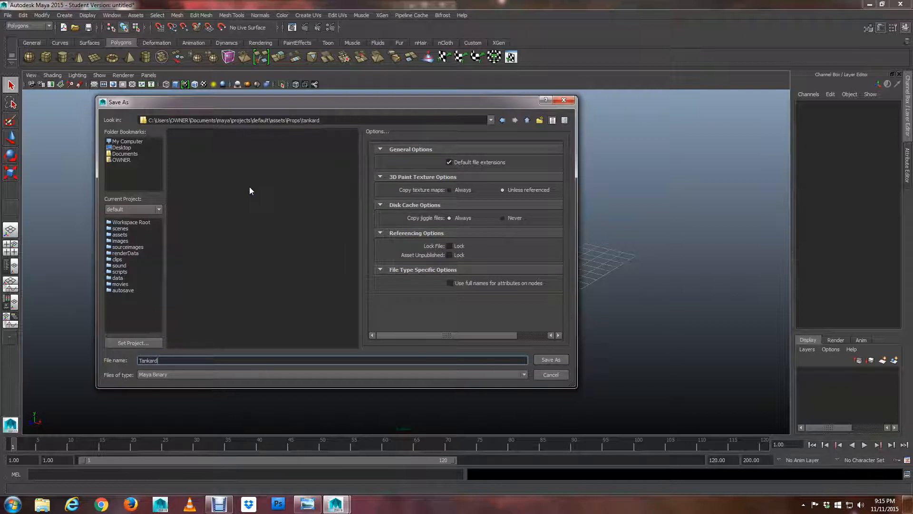
{"action": "type", "text": "_Model_01"}
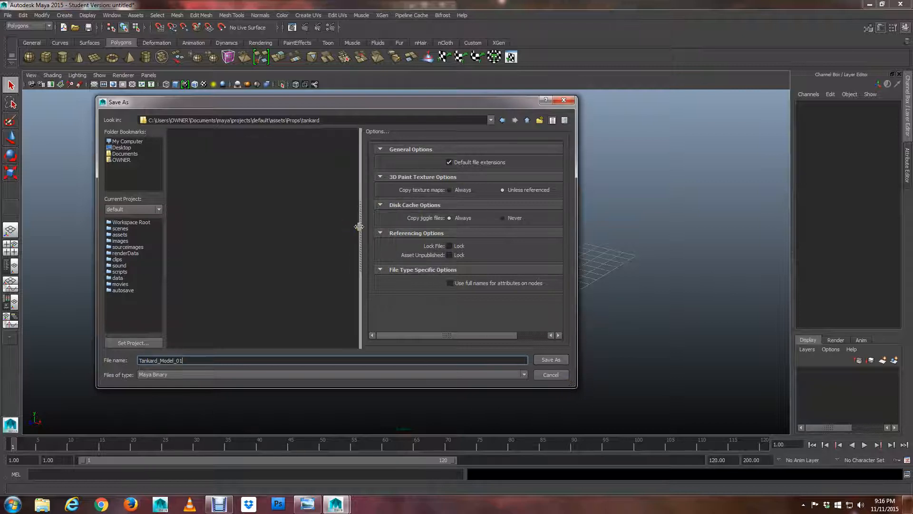
{"action": "left_click_drag", "start_coordinate": [361, 227], "coordinate": [355, 227]}
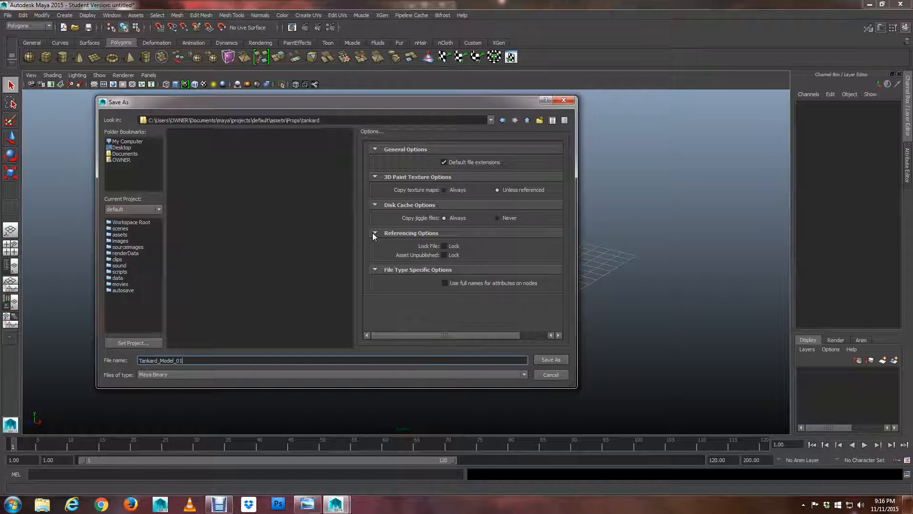
{"action": "left_click", "coordinate": [550, 375]}
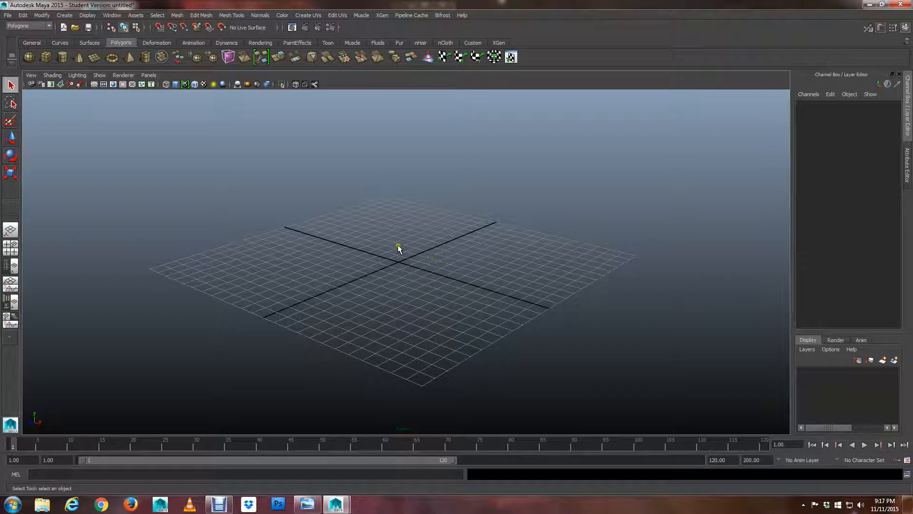
- Start saving the scene under a new name and create a folder named Tankard on the Desktop
{"action": "left_click", "coordinate": [8, 14]}
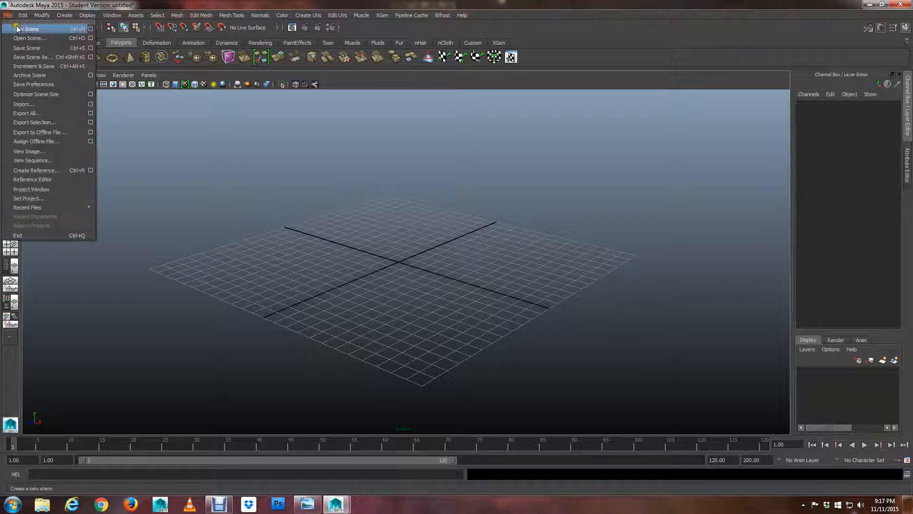
{"action": "left_click", "coordinate": [23, 55]}
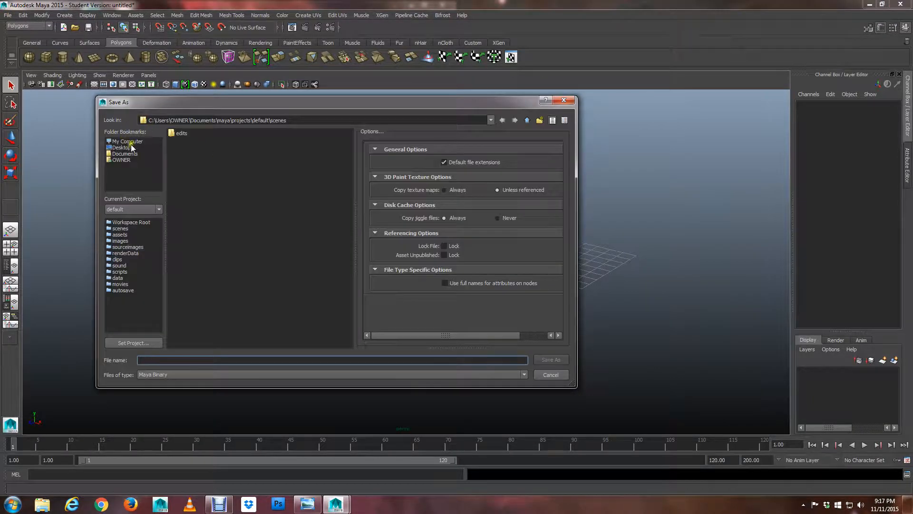
{"action": "left_click", "coordinate": [122, 147]}
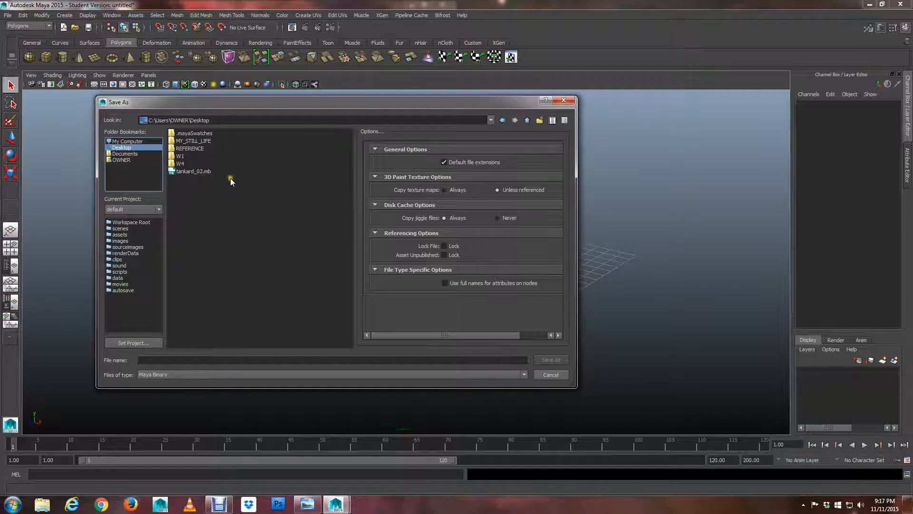
{"action": "left_click", "coordinate": [207, 358]}
{"action": "right_click", "coordinate": [237, 260]}
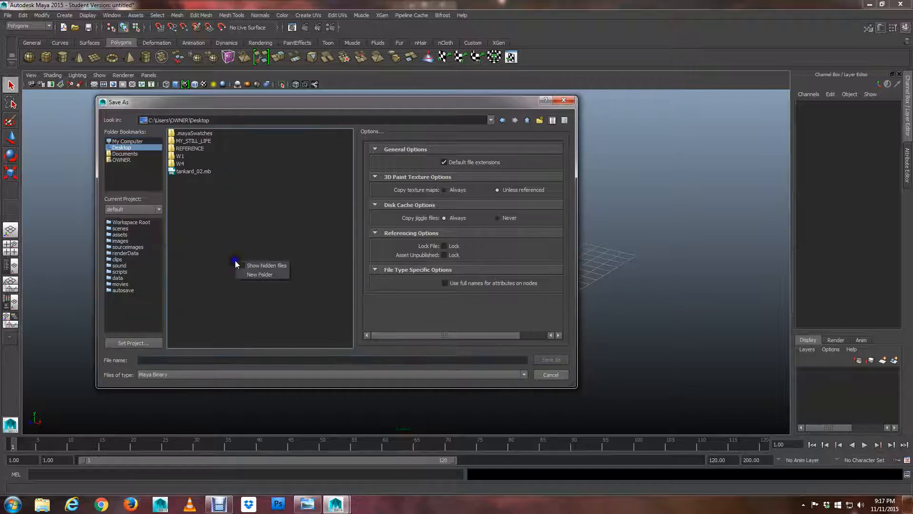
{"action": "left_click", "coordinate": [255, 277]}
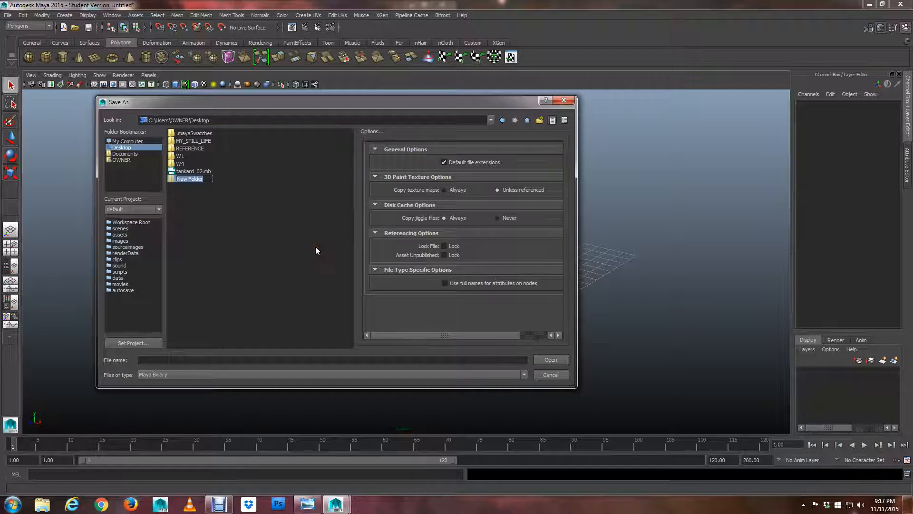
{"action": "type", "text": "Tankard"}
{"action": "key", "text": "Return"}
- Save the scene as the Maya Binary file Tankard_Model_01 in the Desktop's Tankard folder, accepting the student version notice
{"action": "double_click", "coordinate": [183, 179]}
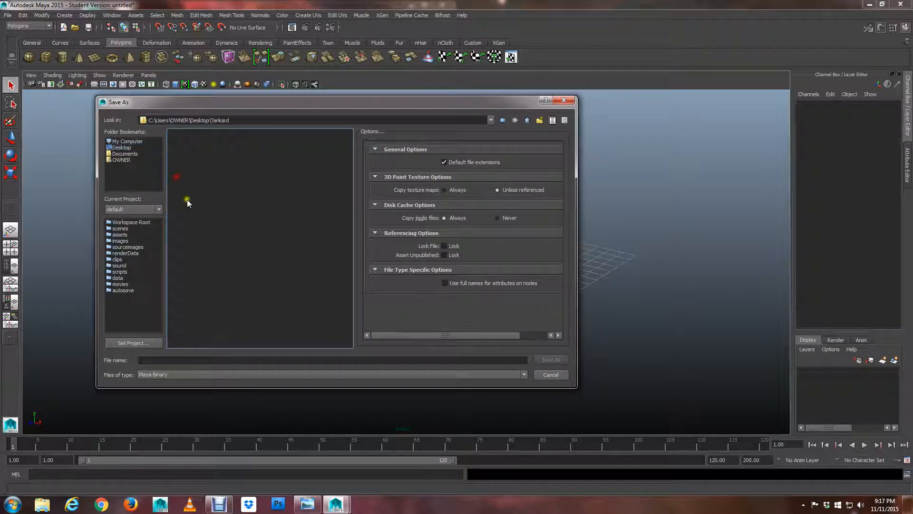
{"action": "left_click", "coordinate": [212, 362]}
{"action": "type", "text": "Tan"}
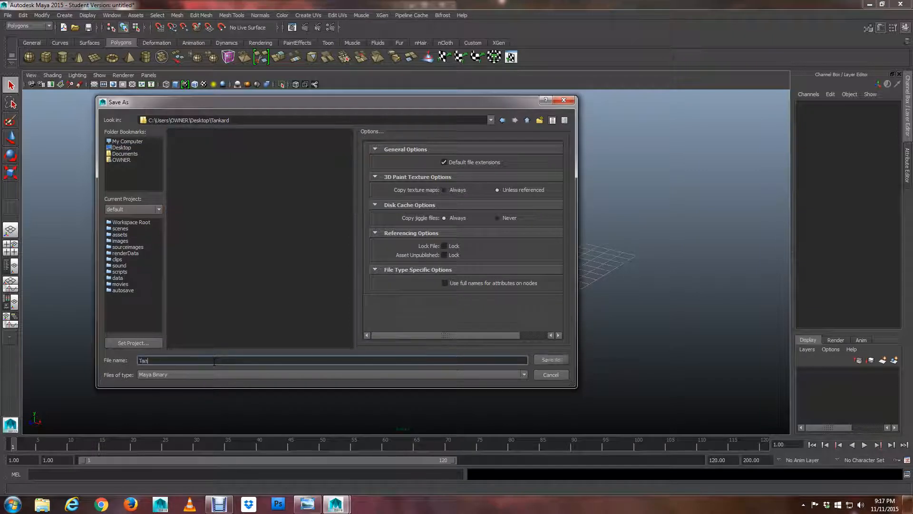
{"action": "type", "text": "karD"}
{"action": "key", "text": "BackSpace"}
{"action": "type", "text": "d_Model_01"}
{"action": "left_click", "coordinate": [564, 360]}
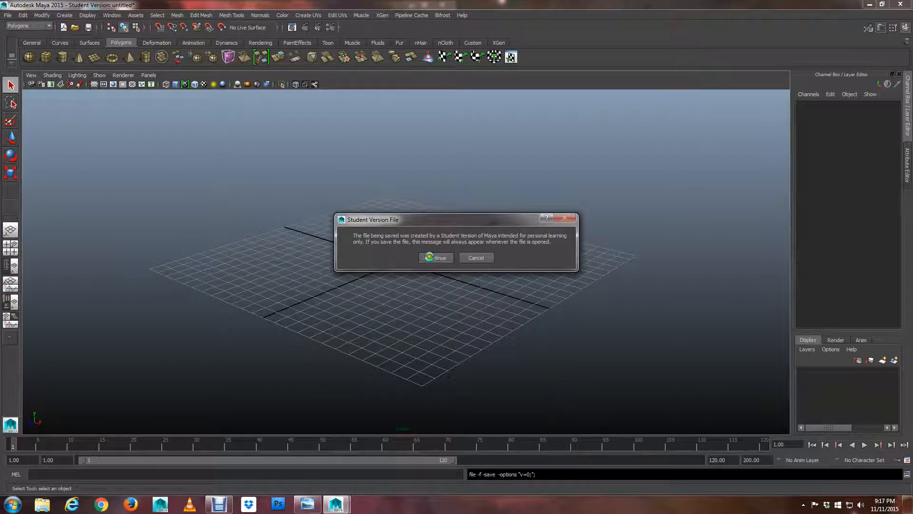
{"action": "left_click", "coordinate": [429, 256]}
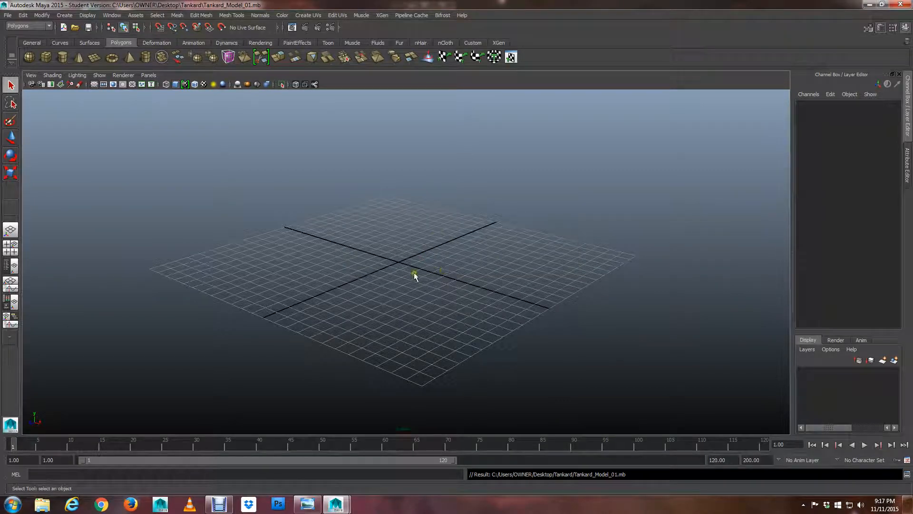
- Detach the Create commands as a floating window and add a polygon plane primitive at the grid's origin
{"action": "left_click", "coordinate": [415, 276]}
{"action": "left_click_drag", "start_coordinate": [405, 297], "coordinate": [424, 298], "text": "alt"}
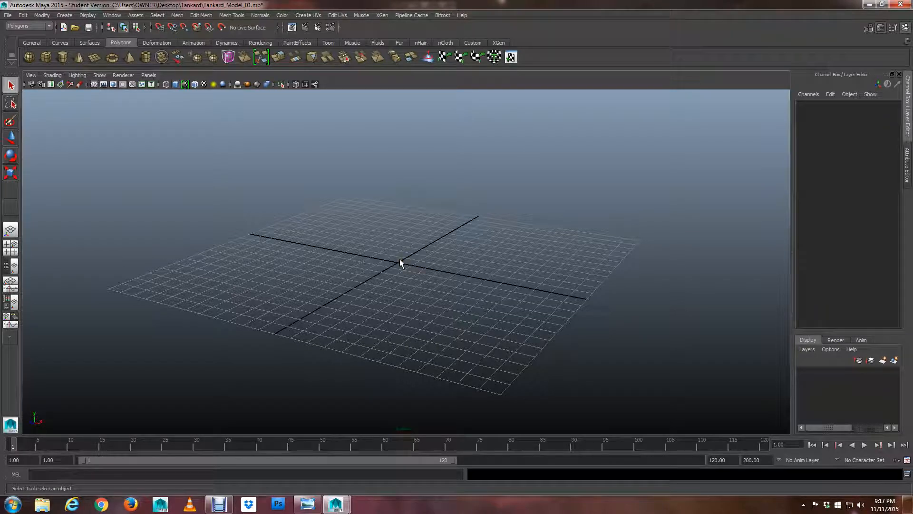
{"action": "key", "text": "space"}
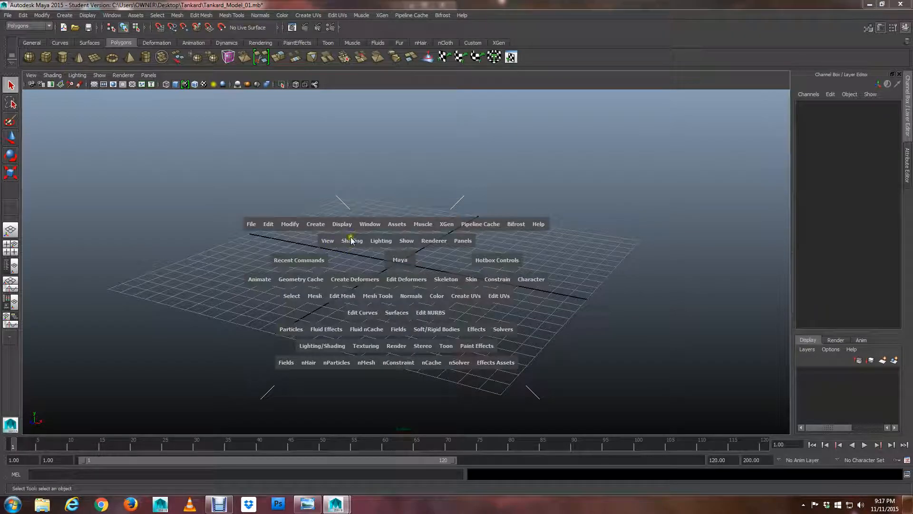
{"action": "left_click", "coordinate": [316, 227]}
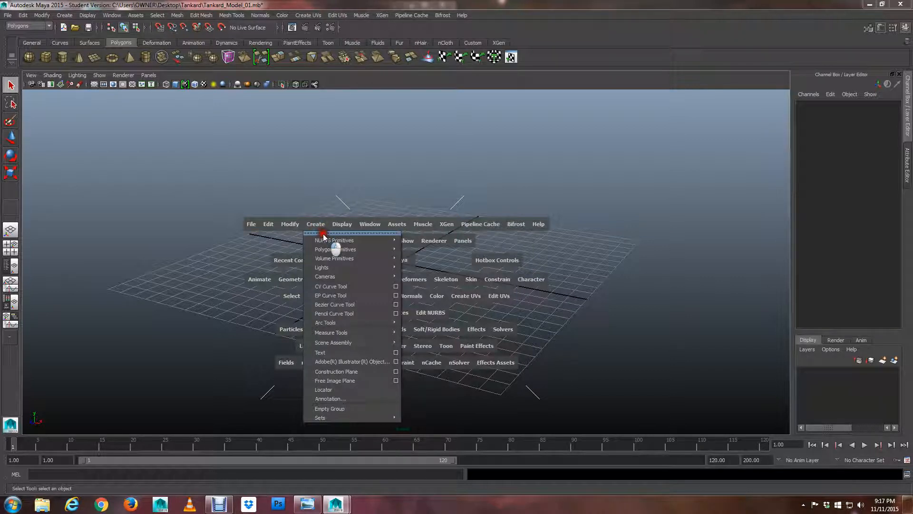
{"action": "left_click", "coordinate": [332, 224]}
{"action": "left_click_drag", "start_coordinate": [333, 226], "coordinate": [58, 120]}
{"action": "mouse_move", "coordinate": [96, 138]}
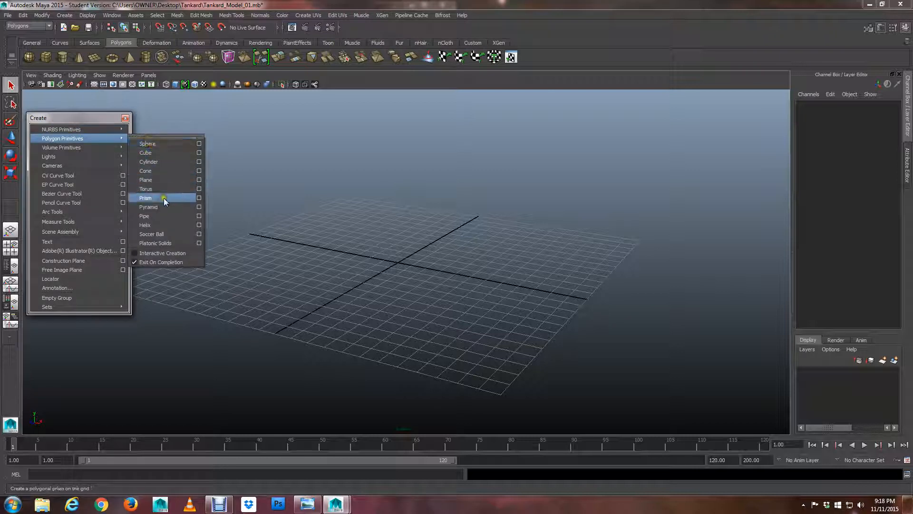
{"action": "left_click", "coordinate": [157, 179]}
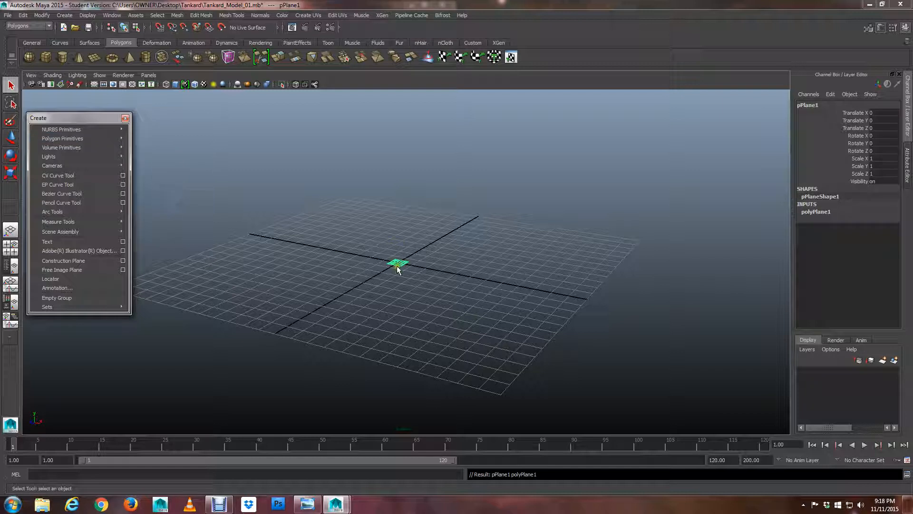
- Frame the new plane and examine its detailed shape attributes alongside its basic transform values
{"action": "key", "text": "f"}
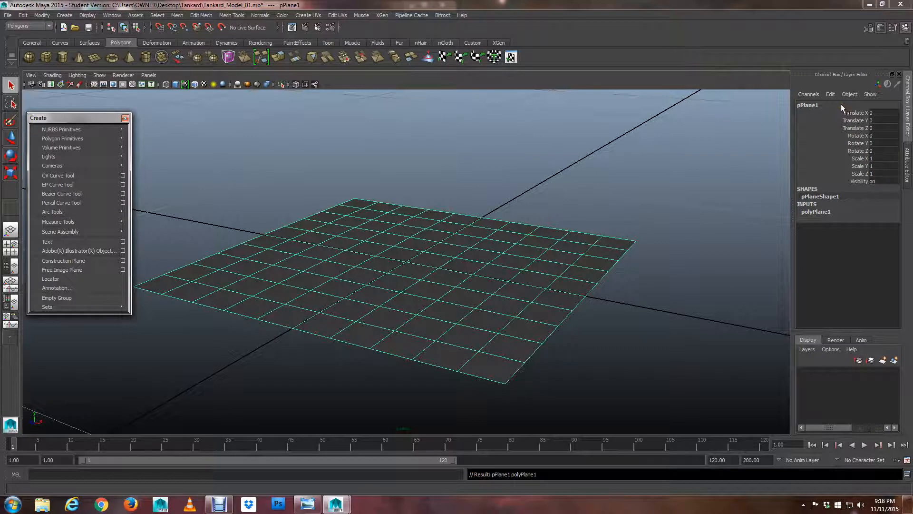
{"action": "key", "text": "ctrl+a"}
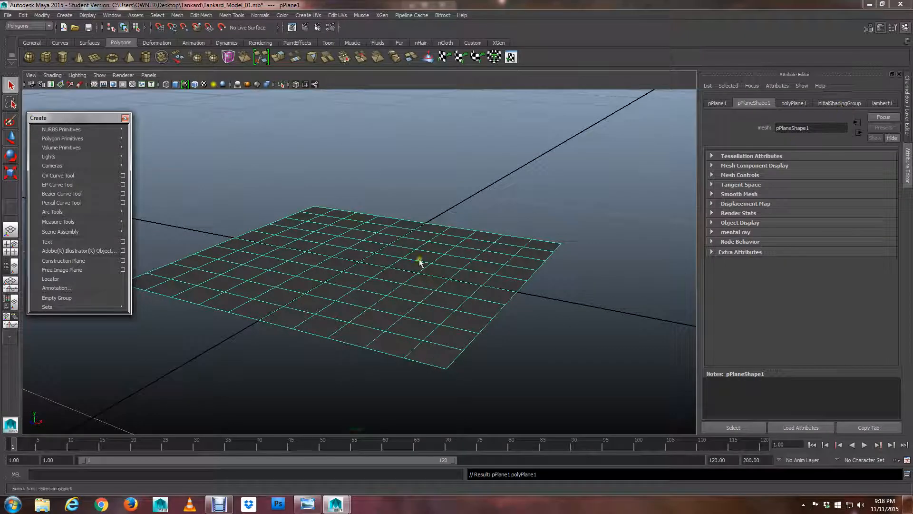
{"action": "left_click", "coordinate": [516, 187]}
{"action": "left_click", "coordinate": [420, 265]}
{"action": "key", "text": "ctrl+a"}
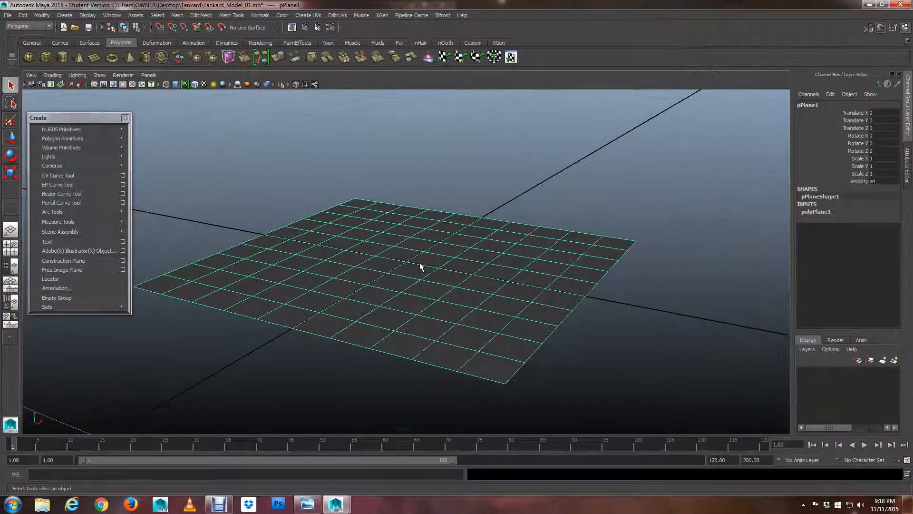
{"action": "key", "text": "ctrl+a"}
{"action": "key", "text": "ctrl+a"}
{"action": "key", "text": "ctrl+a"}
{"action": "key", "text": "ctrl+a"}
- Set the plane's width and height subdivisions to 1 each
{"action": "left_click", "coordinate": [814, 212]}
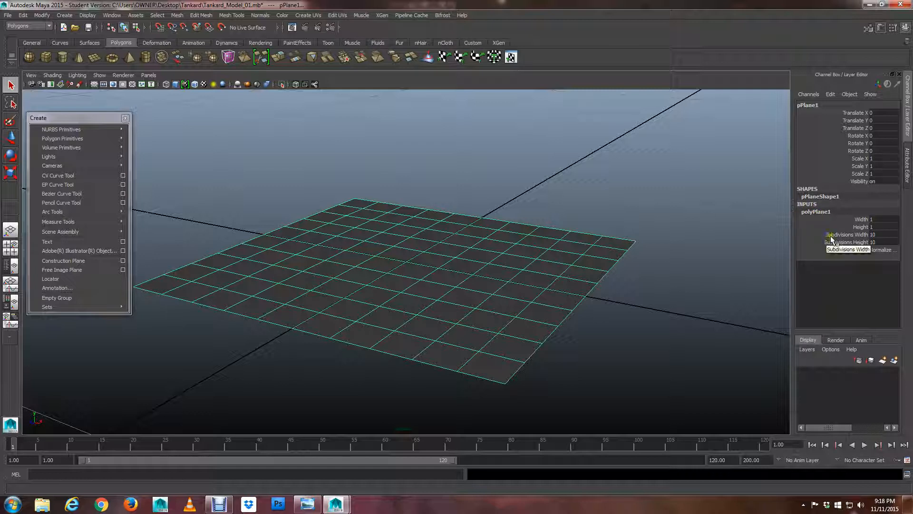
{"action": "double_click", "coordinate": [874, 235]}
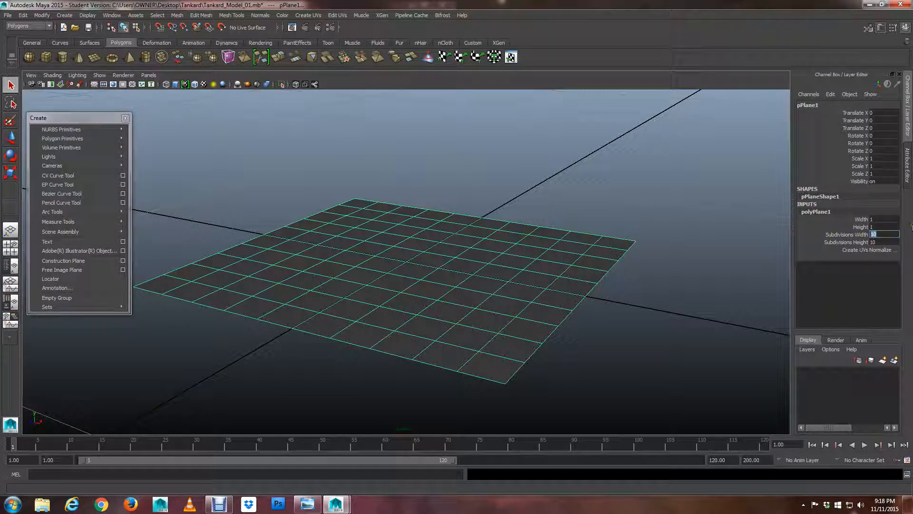
{"action": "type", "text": "1"}
{"action": "key", "text": "Tab"}
{"action": "type", "text": "1"}
{"action": "key", "text": "Return"}
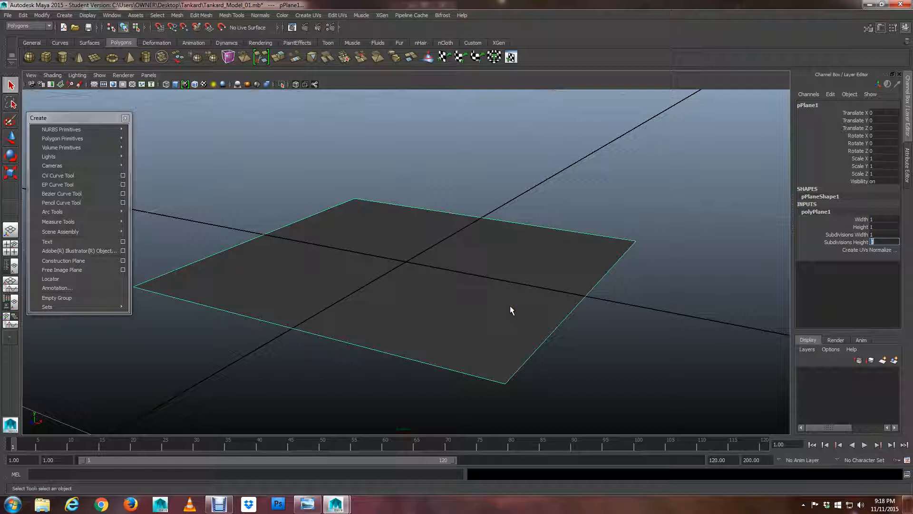
- Rename the plane as front_ref_plane_1
{"action": "double_click", "coordinate": [808, 105]}
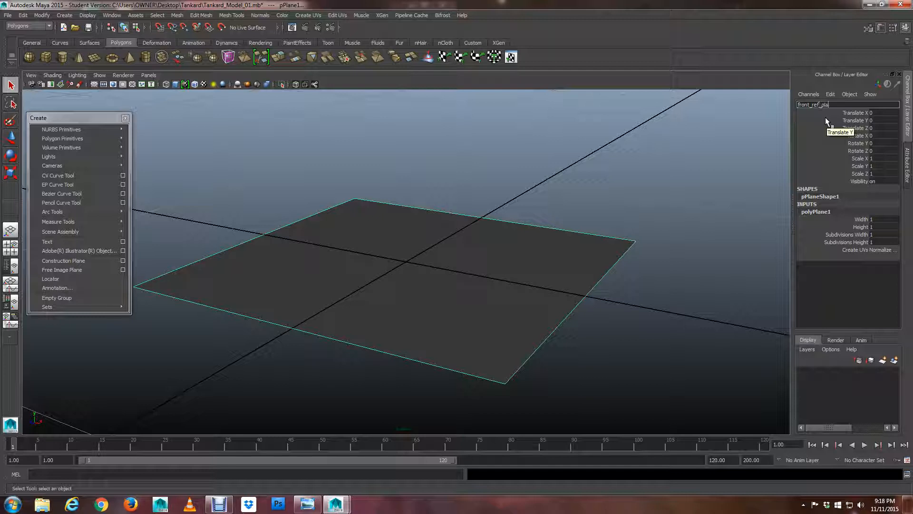
{"action": "key", "text": "Return"}
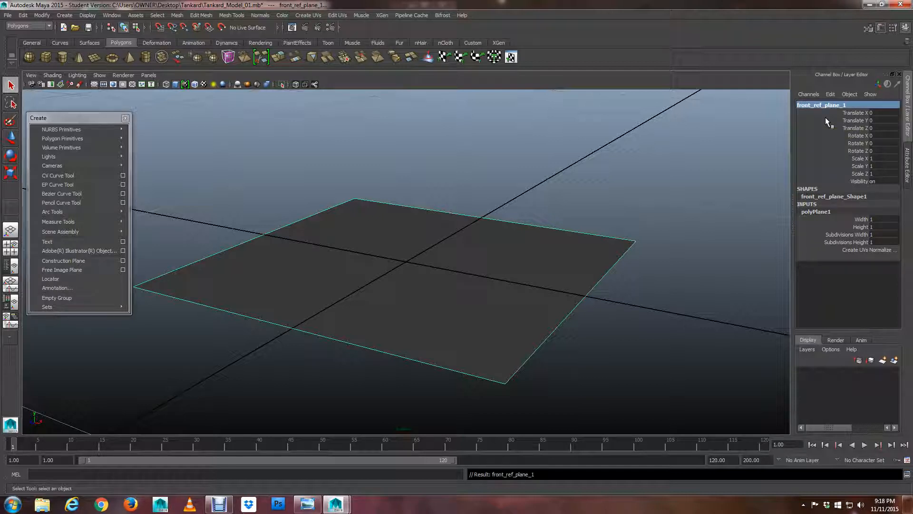
{"action": "left_click_drag", "start_coordinate": [371, 259], "coordinate": [372, 275], "text": "alt"}
{"action": "right_click_drag", "start_coordinate": [523, 275], "coordinate": [425, 265], "text": "alt"}
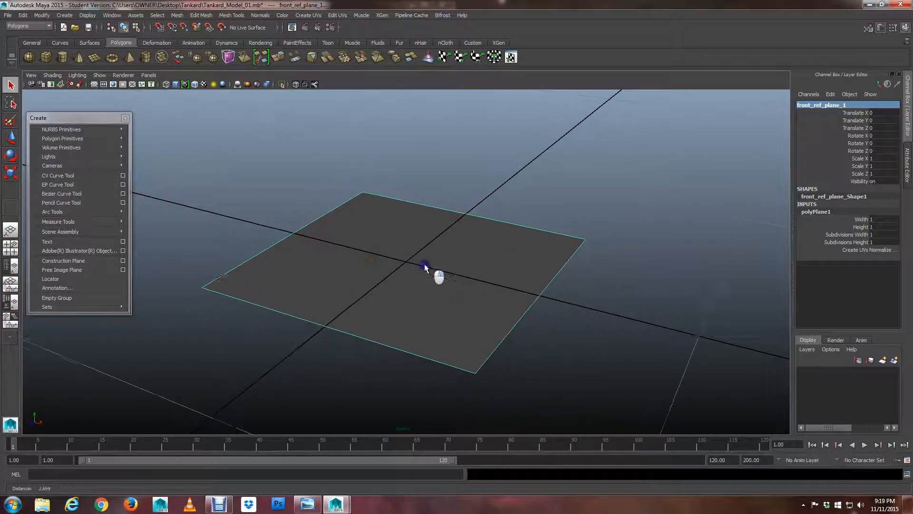
{"action": "middle_click_drag", "start_coordinate": [424, 264], "coordinate": [430, 226], "text": "alt"}
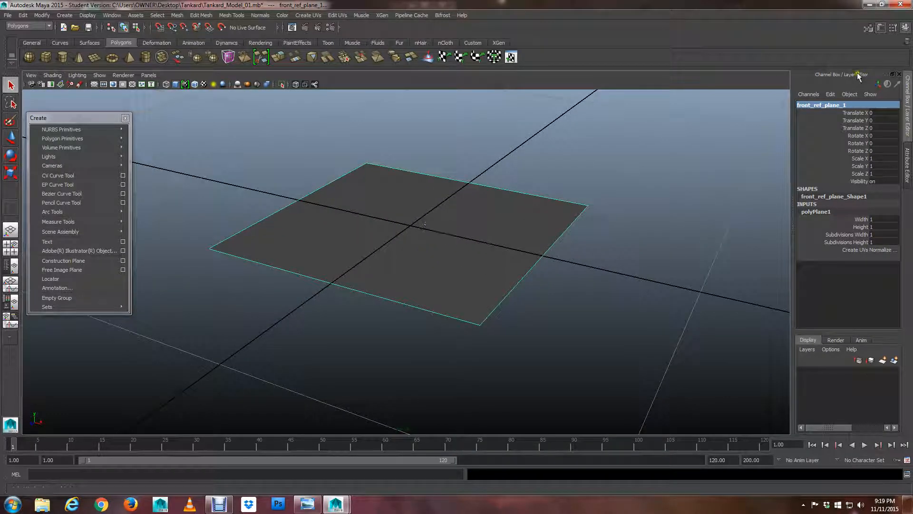
{"action": "double_click", "coordinate": [848, 105]}
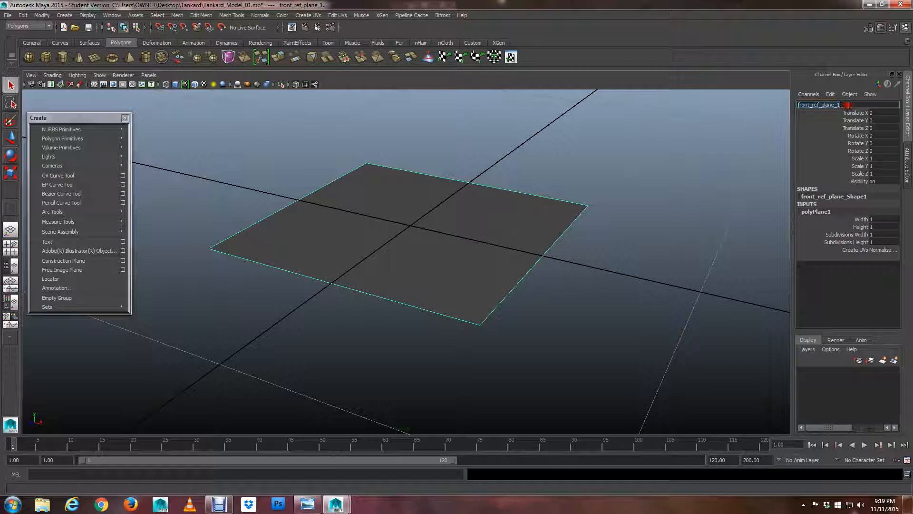
{"action": "left_click", "coordinate": [848, 105]}
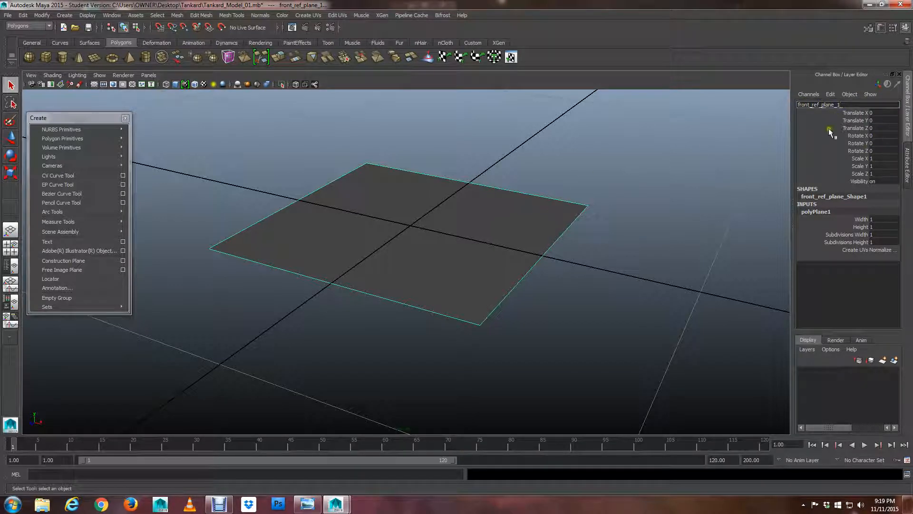
{"action": "left_click", "coordinate": [610, 158]}
{"action": "left_click", "coordinate": [430, 238]}
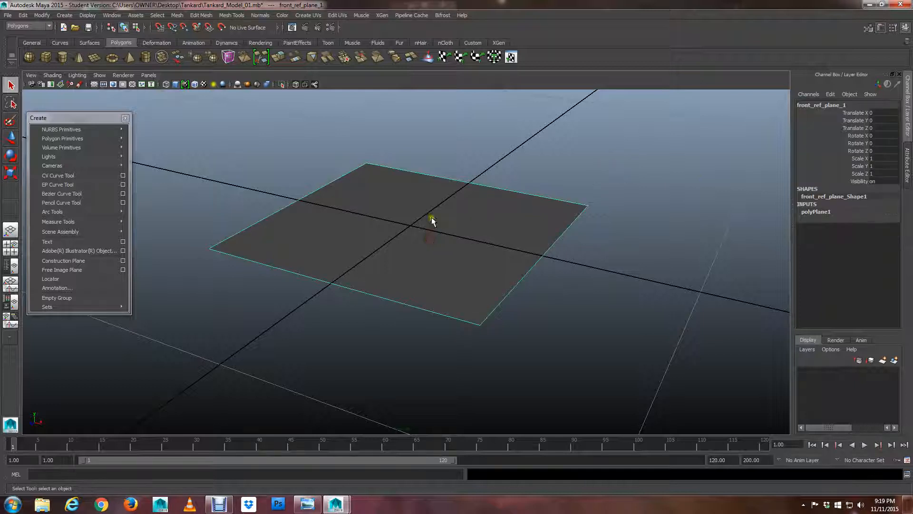
{"action": "left_click_drag", "start_coordinate": [432, 217], "coordinate": [535, 223], "text": "alt"}
{"action": "right_click_drag", "start_coordinate": [536, 223], "coordinate": [471, 243], "text": "alt"}
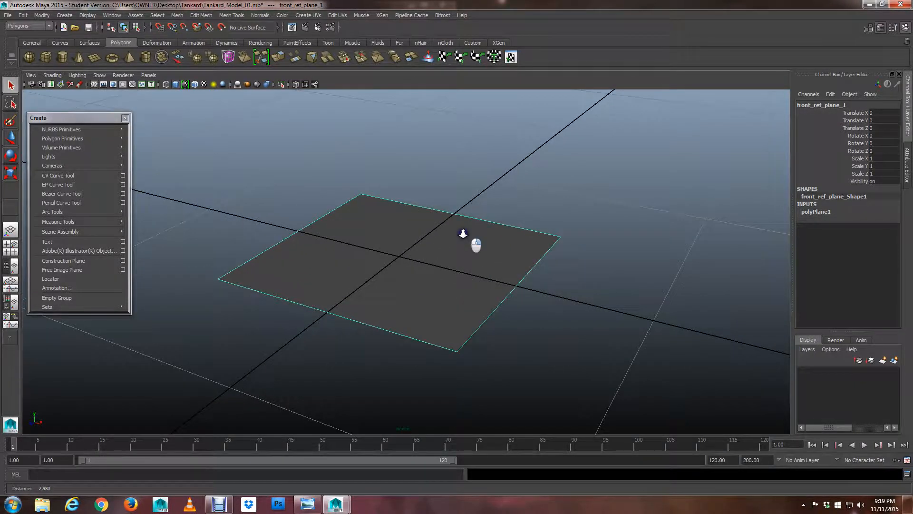
{"action": "middle_click_drag", "start_coordinate": [471, 242], "coordinate": [484, 215], "text": "alt"}
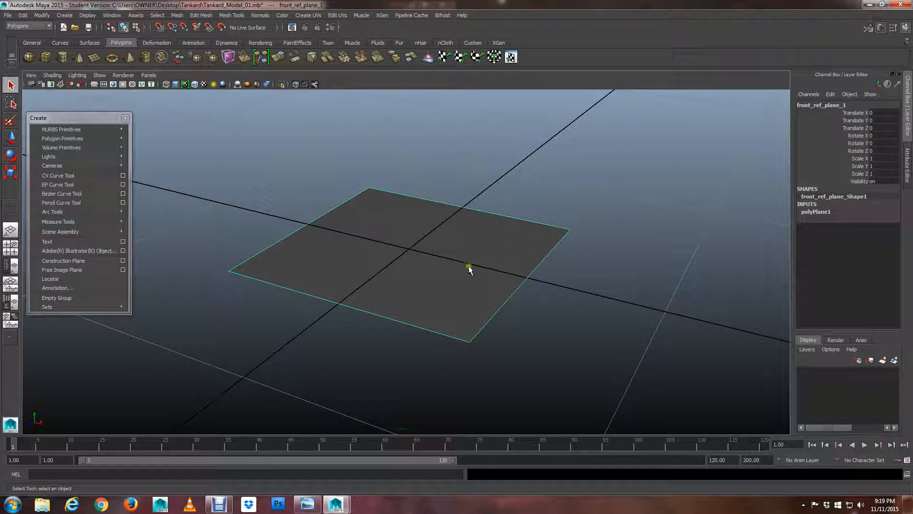
{"action": "mouse_move", "coordinate": [459, 265]}
{"action": "left_mouse_down", "text": "alt"}
{"action": "mouse_move", "coordinate": [434, 258]}
{"action": "mouse_move", "coordinate": [445, 259]}
{"action": "left_mouse_up", "text": "alt"}
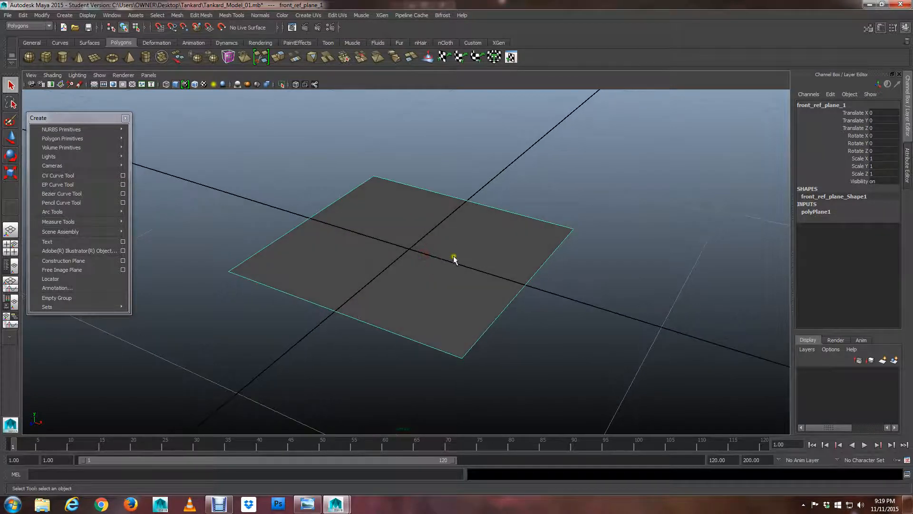
- Set the reference plane's width to 960 and its height to 720
{"action": "left_click", "coordinate": [823, 213]}
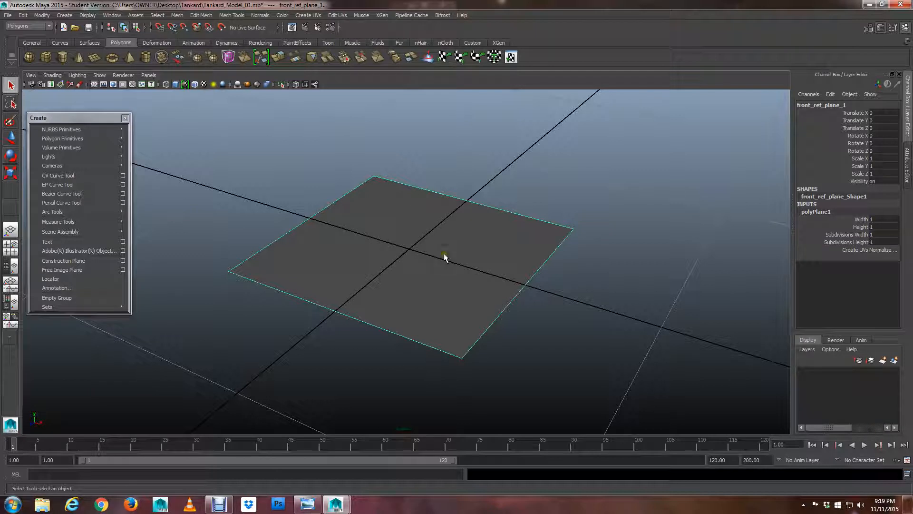
{"action": "left_click", "coordinate": [880, 219]}
{"action": "type", "text": "960"}
{"action": "key", "text": "Tab"}
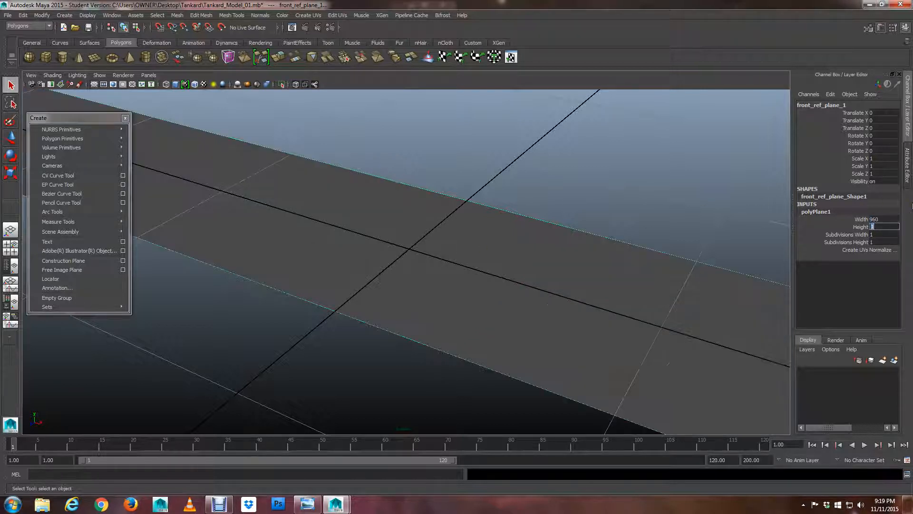
{"action": "type", "text": "20"}
{"action": "key", "text": "Return"}
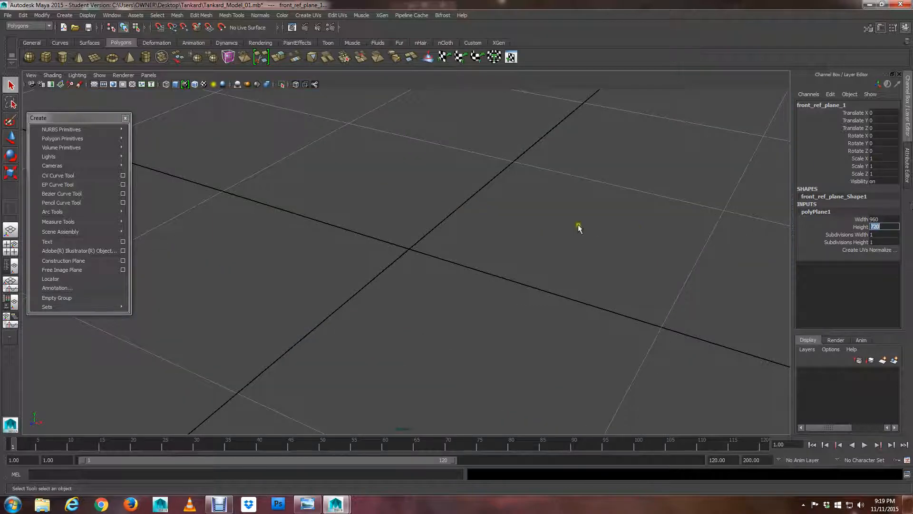
- Scale the reference plane down uniformly to about 0.025 so it roughly matches the grid's size
{"action": "right_click_drag", "start_coordinate": [591, 226], "coordinate": [292, 219], "text": "alt"}
{"action": "right_click_drag", "start_coordinate": [499, 241], "coordinate": [367, 249], "text": "alt"}
{"action": "scroll", "coordinate": [369, 252], "scroll_direction": "down", "scroll_amount": 5}
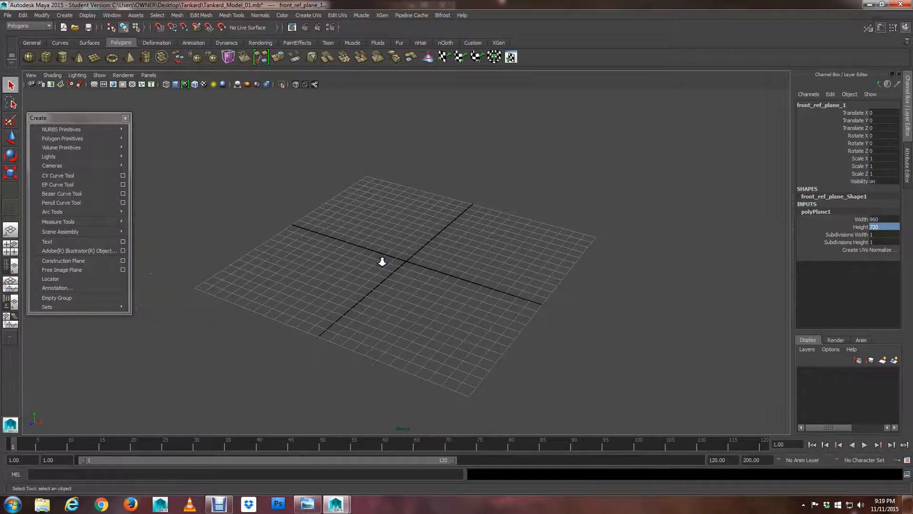
{"action": "key", "text": "f"}
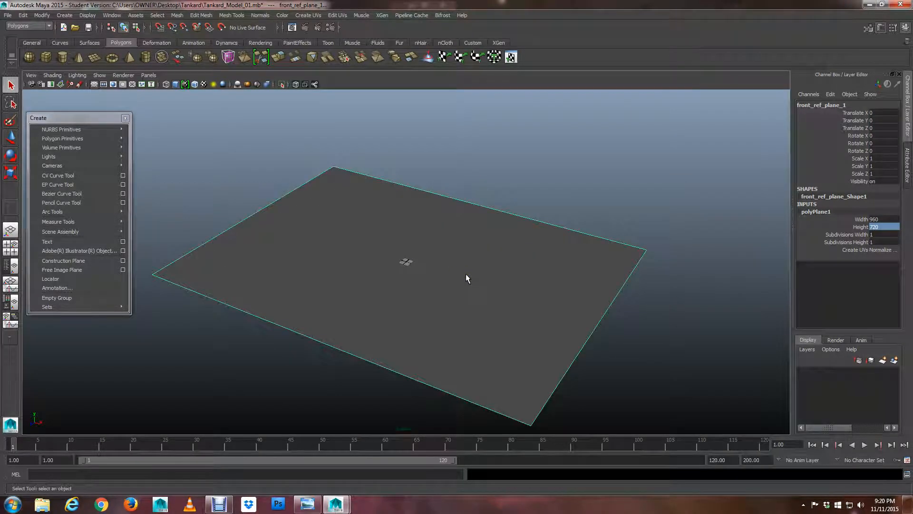
{"action": "key", "text": "r"}
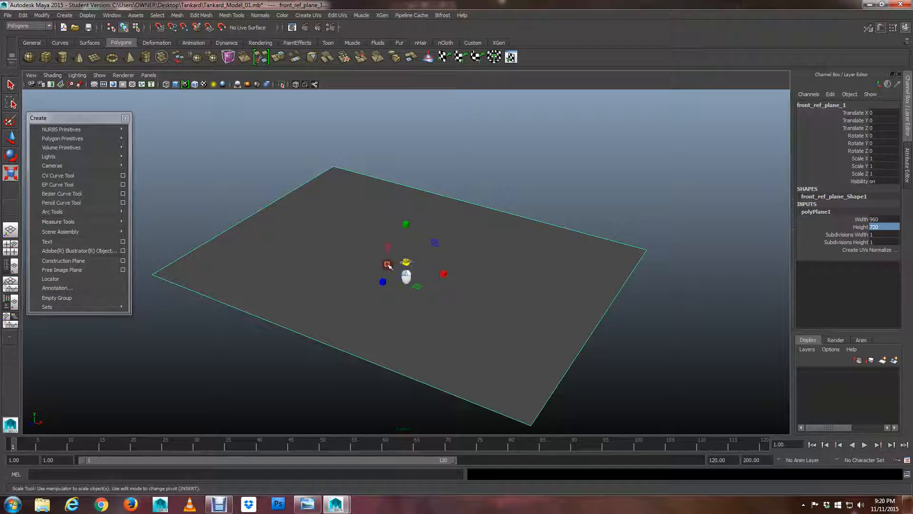
{"action": "left_click_drag", "start_coordinate": [388, 264], "coordinate": [253, 278]}
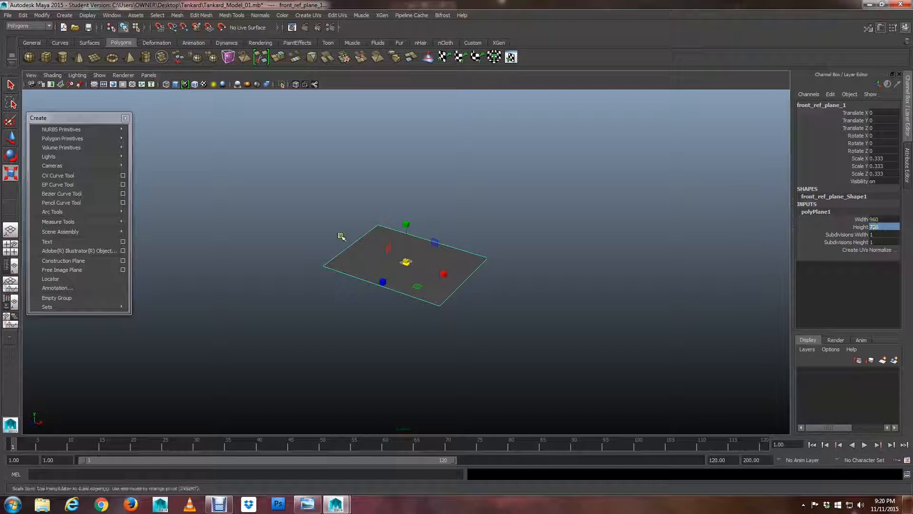
{"action": "left_click_drag", "start_coordinate": [414, 258], "coordinate": [229, 282]}
{"action": "key", "text": "f"}
{"action": "scroll", "coordinate": [307, 269], "scroll_direction": "up", "scroll_amount": 4}
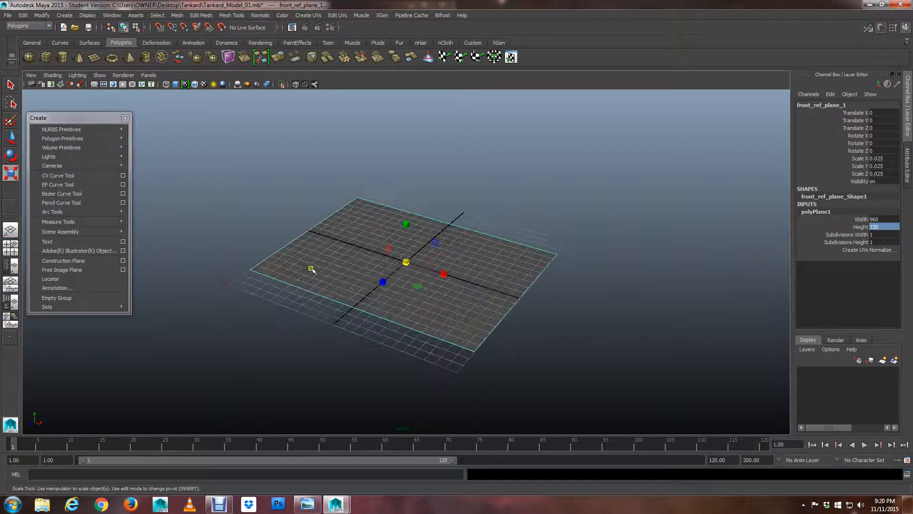
{"action": "middle_click_drag", "start_coordinate": [311, 269], "coordinate": [314, 247], "text": "alt"}
{"action": "left_click_drag", "start_coordinate": [314, 247], "coordinate": [309, 246], "text": "alt"}
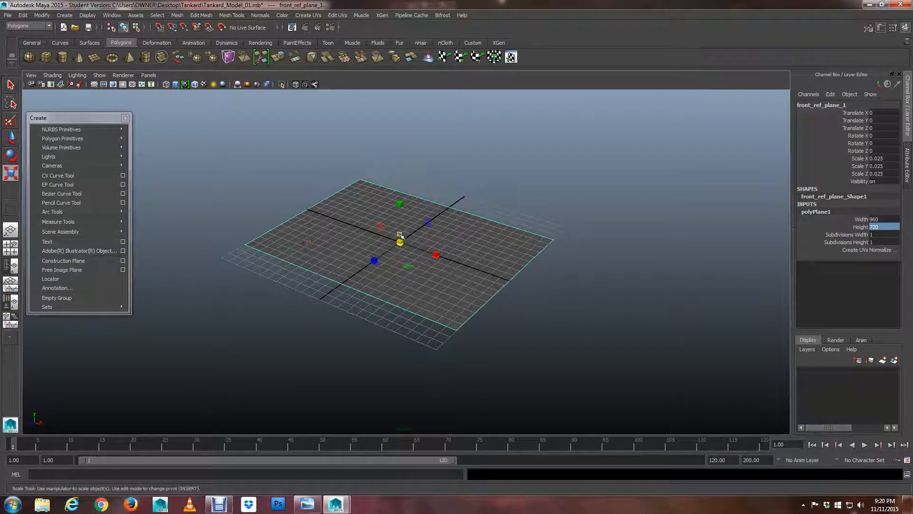
- Rotate the reference plane 90 degrees about the X axis to stand it upright
{"action": "key", "text": "e"}
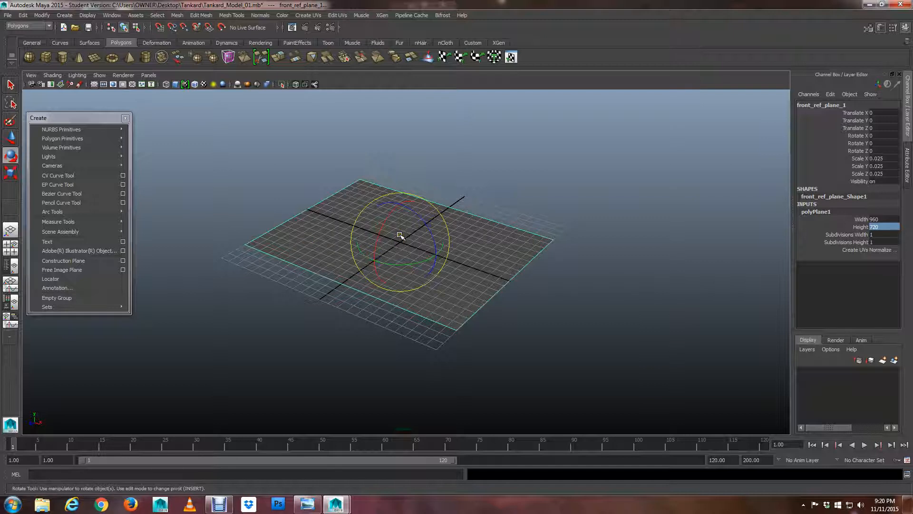
{"action": "double_click", "coordinate": [880, 134]}
{"action": "type", "text": "90"}
{"action": "key", "text": "Return"}
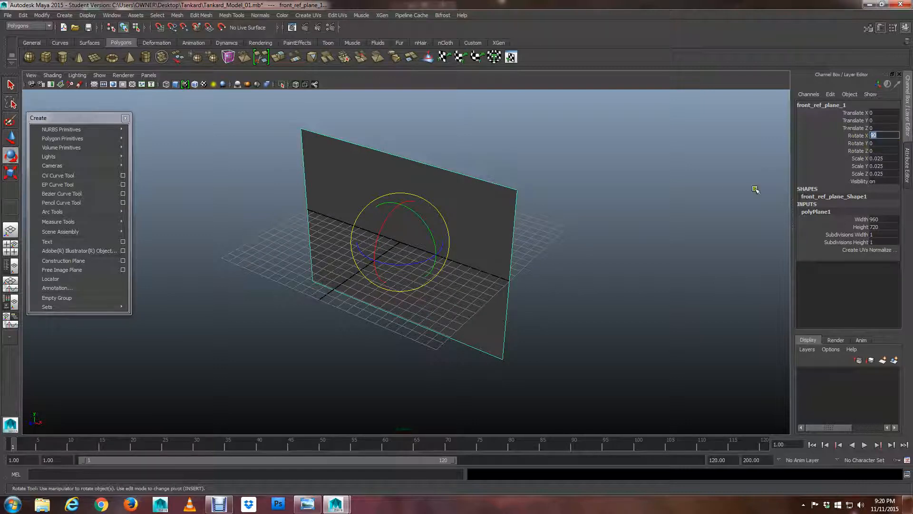
- Move the reference plane straight up to about 9.019 in Y so its lower edge rests on the grid
{"action": "mouse_move", "coordinate": [423, 253]}
{"action": "right_mouse_down", "text": "alt"}
{"action": "mouse_move", "coordinate": [409, 259]}
{"action": "mouse_move", "coordinate": [504, 278]}
{"action": "mouse_move", "coordinate": [432, 261]}
{"action": "mouse_move", "coordinate": [431, 247]}
{"action": "right_mouse_up", "text": "alt"}
{"action": "scroll", "coordinate": [432, 246], "scroll_direction": "down", "scroll_amount": 5}
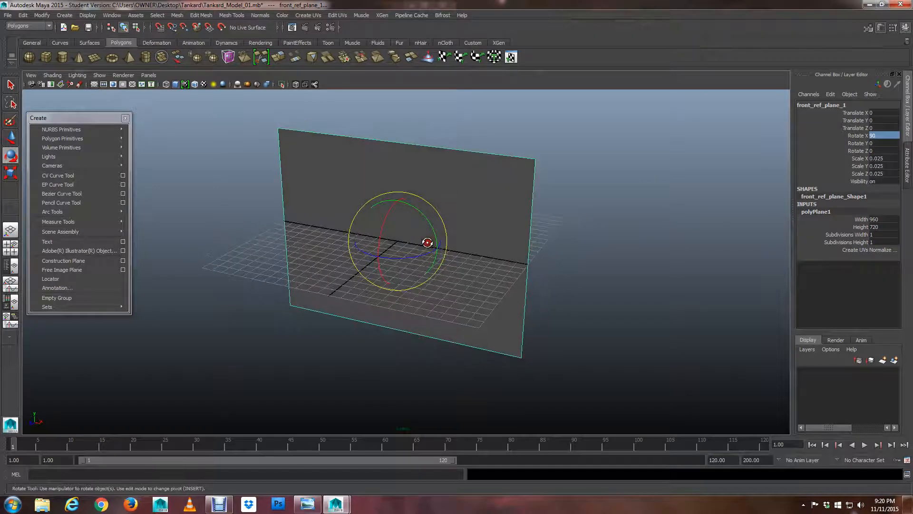
{"action": "key", "text": "w"}
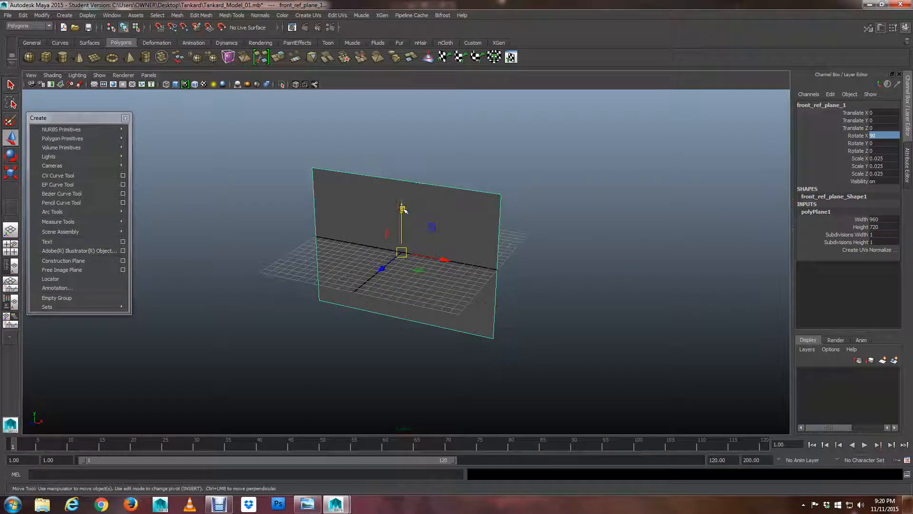
{"action": "left_click_drag", "start_coordinate": [402, 209], "coordinate": [449, 253]}
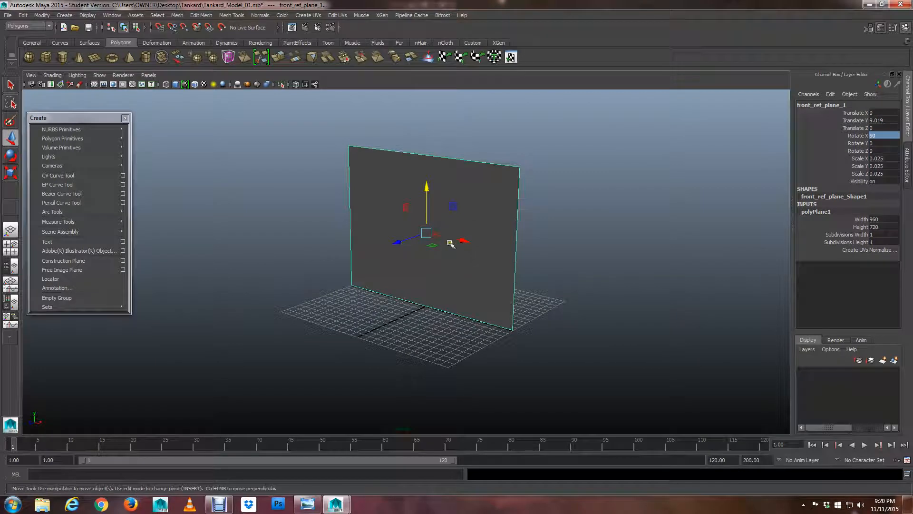
{"action": "key", "text": "q"}
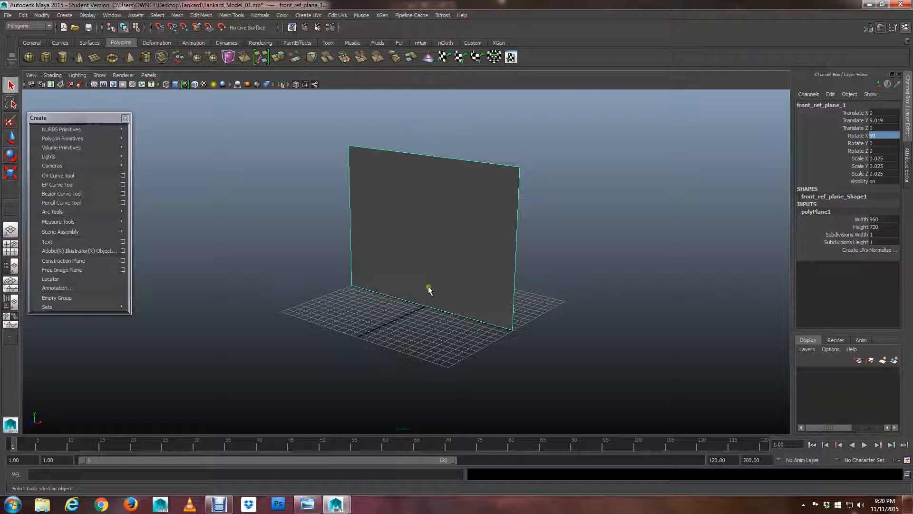
- Select an upper corner vertex of the reference plane in vertex mode and return to object selection
{"action": "right_click_drag", "start_coordinate": [356, 161], "coordinate": [318, 160]}
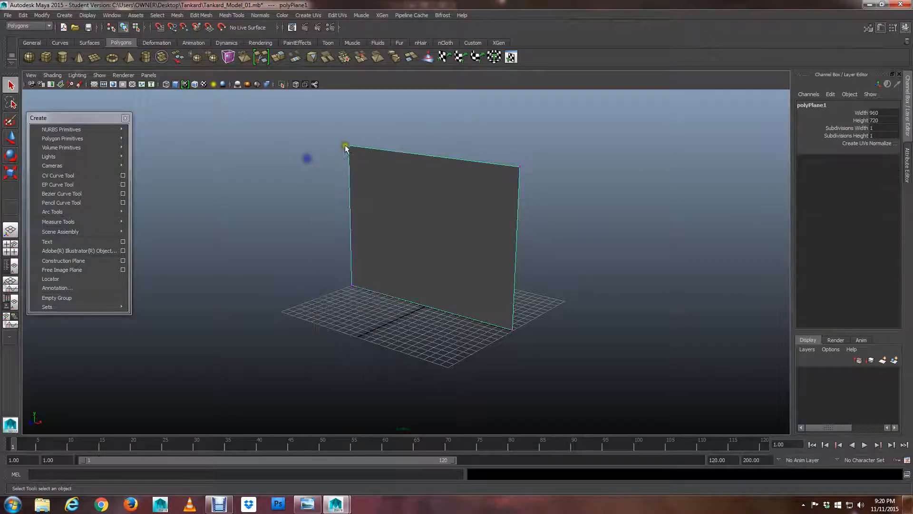
{"action": "left_click", "coordinate": [349, 146]}
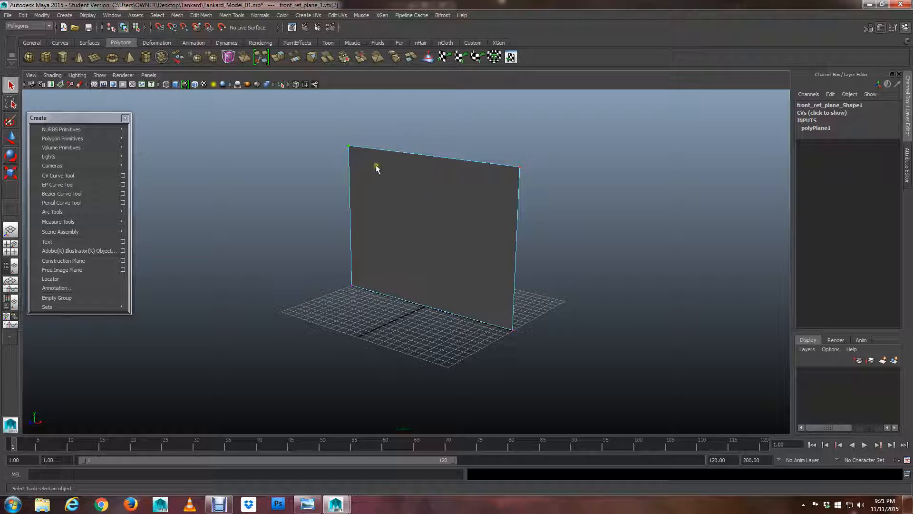
{"action": "right_click_drag", "start_coordinate": [422, 217], "coordinate": [469, 204]}
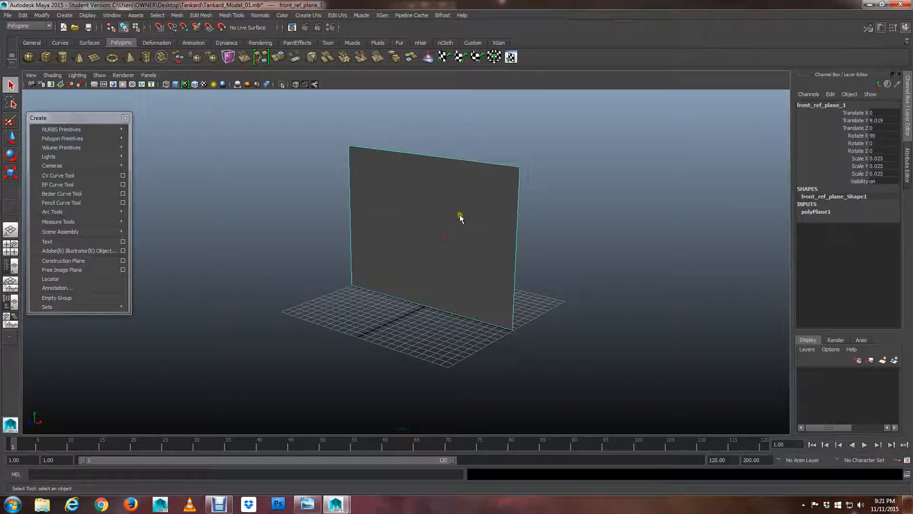
- Open the Planar Mapping options for the reference plane, keeping the Create UVs commands floating and the plane in view
{"action": "key", "text": "space"}
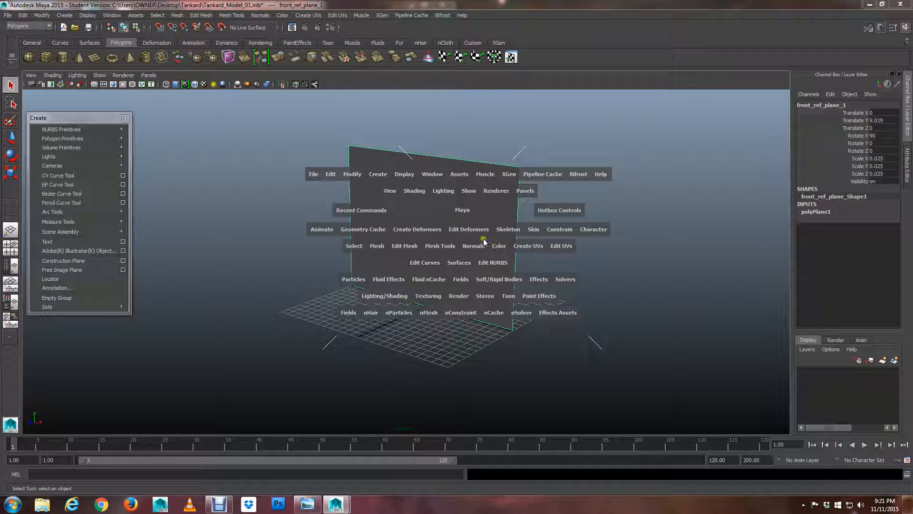
{"action": "left_click", "coordinate": [532, 248]}
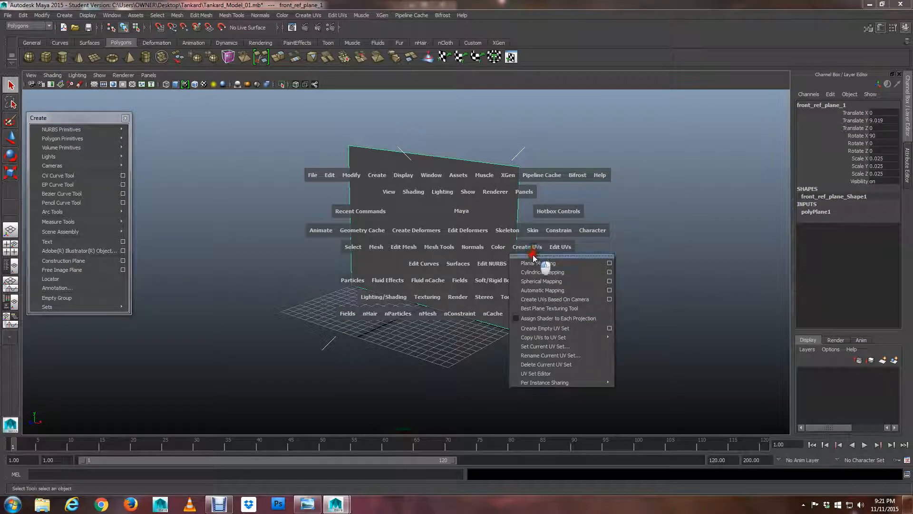
{"action": "left_click", "coordinate": [542, 256]}
{"action": "left_click_drag", "start_coordinate": [545, 245], "coordinate": [640, 159]}
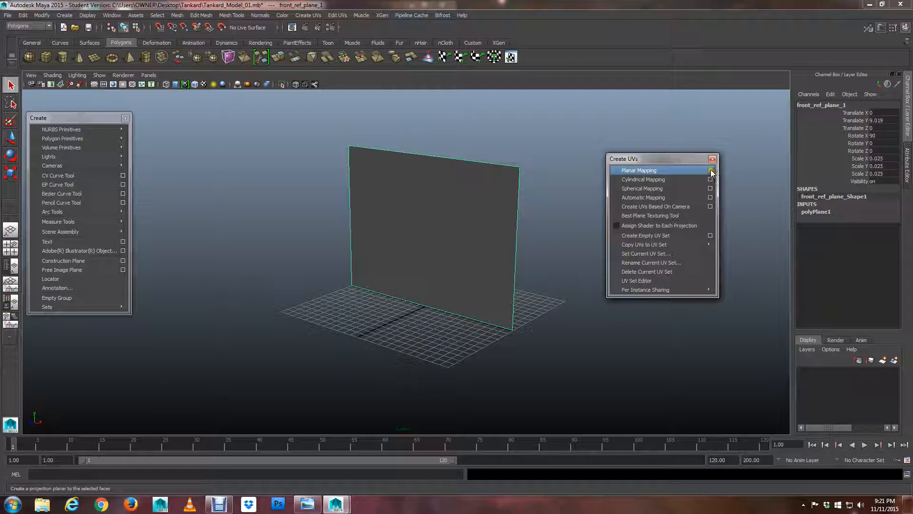
{"action": "left_click", "coordinate": [710, 170]}
{"action": "left_click", "coordinate": [711, 170]}
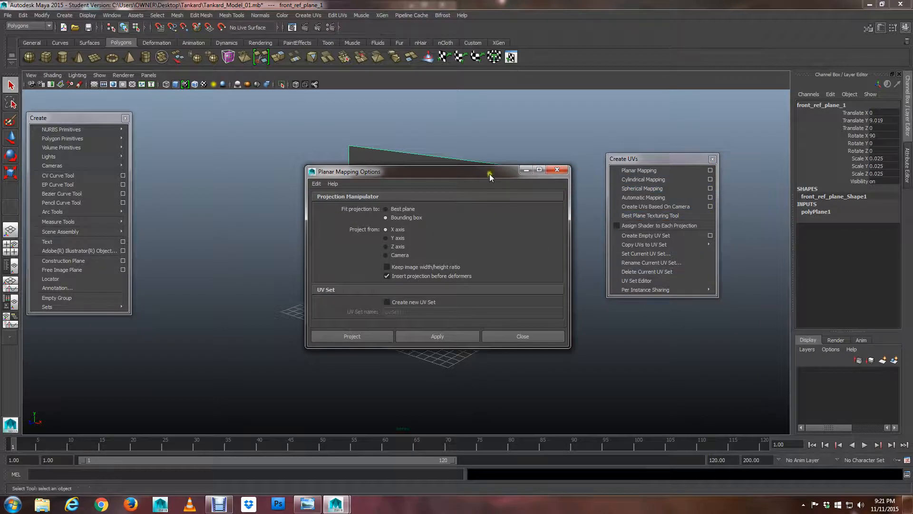
{"action": "left_click_drag", "start_coordinate": [489, 173], "coordinate": [235, 118]}
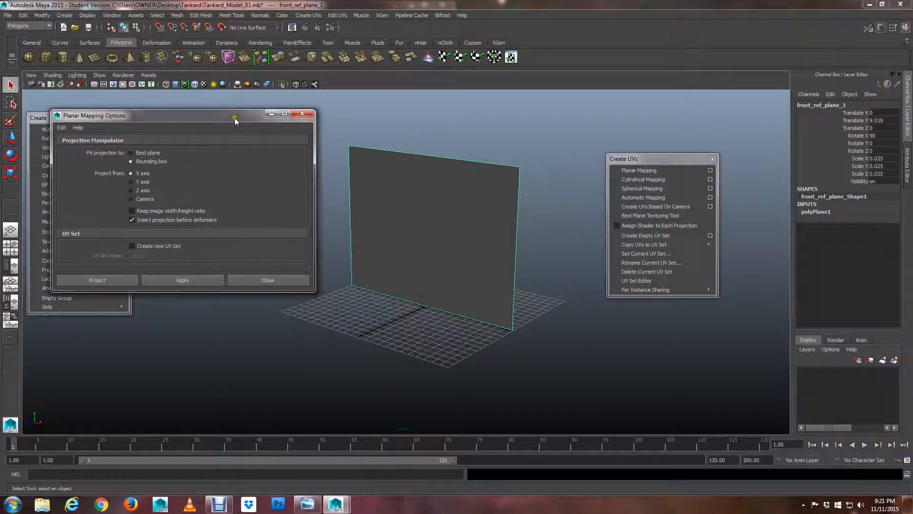
- Choose the Z axis as the projection direction and compare it with the reference plane's orientation from several angles
{"action": "left_click", "coordinate": [143, 191]}
{"action": "left_click_drag", "start_coordinate": [87, 404], "coordinate": [71, 412], "text": "alt"}
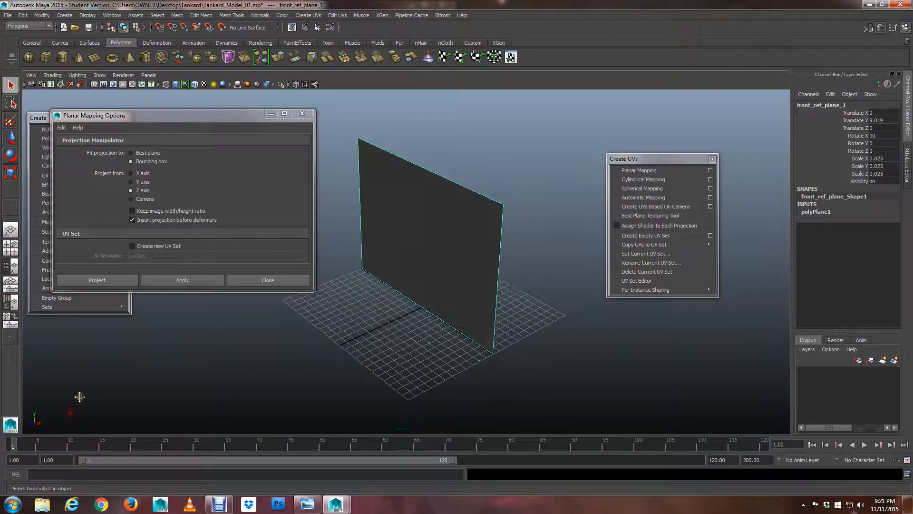
{"action": "middle_click_drag", "start_coordinate": [80, 396], "coordinate": [52, 418], "text": "alt"}
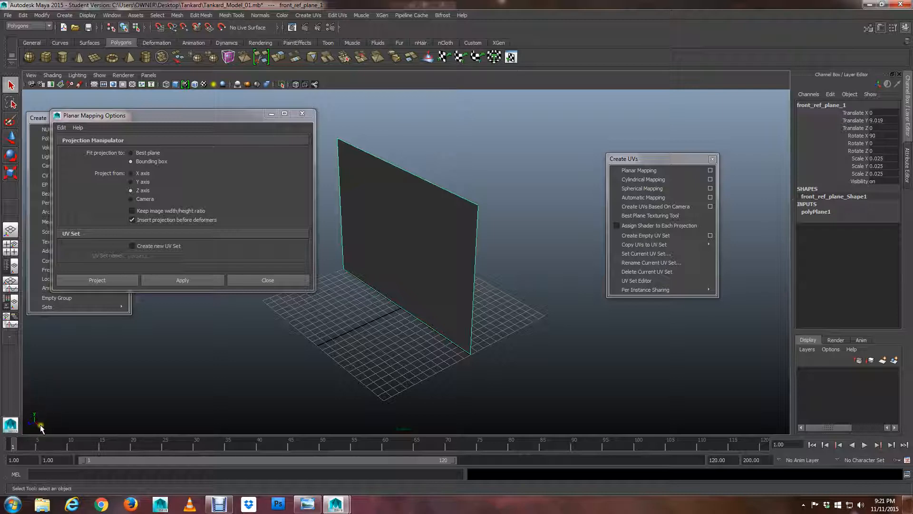
{"action": "left_click_drag", "start_coordinate": [372, 337], "coordinate": [573, 321], "text": "alt"}
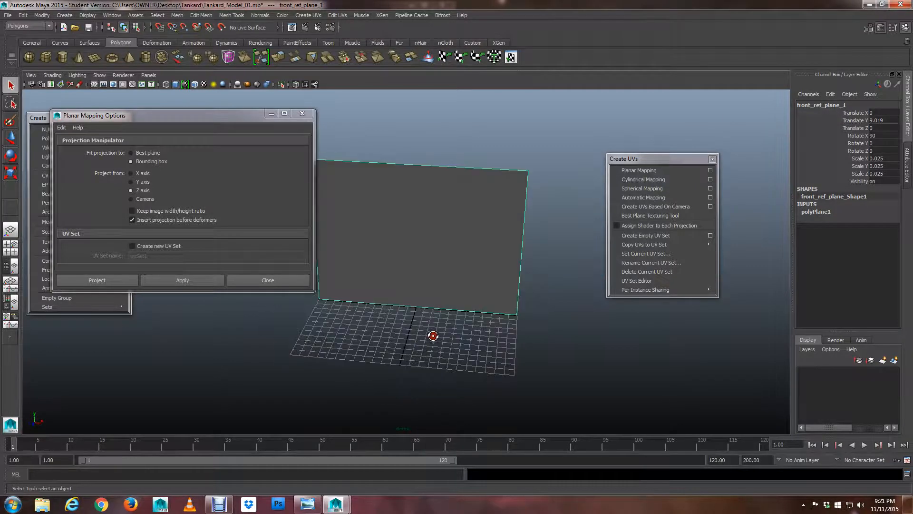
{"action": "left_click_drag", "start_coordinate": [467, 327], "coordinate": [385, 311], "text": "alt"}
{"action": "left_click_drag", "start_coordinate": [283, 325], "coordinate": [400, 316], "text": "alt"}
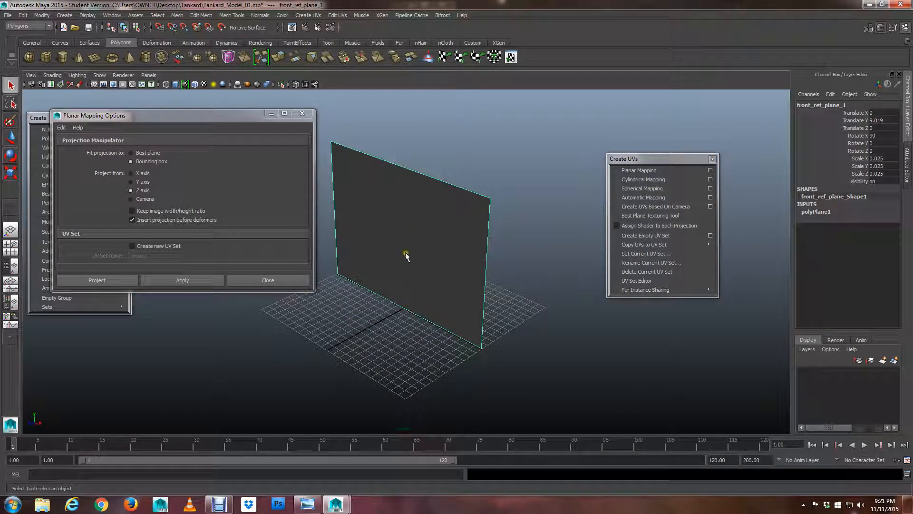
{"action": "left_click", "coordinate": [144, 191]}
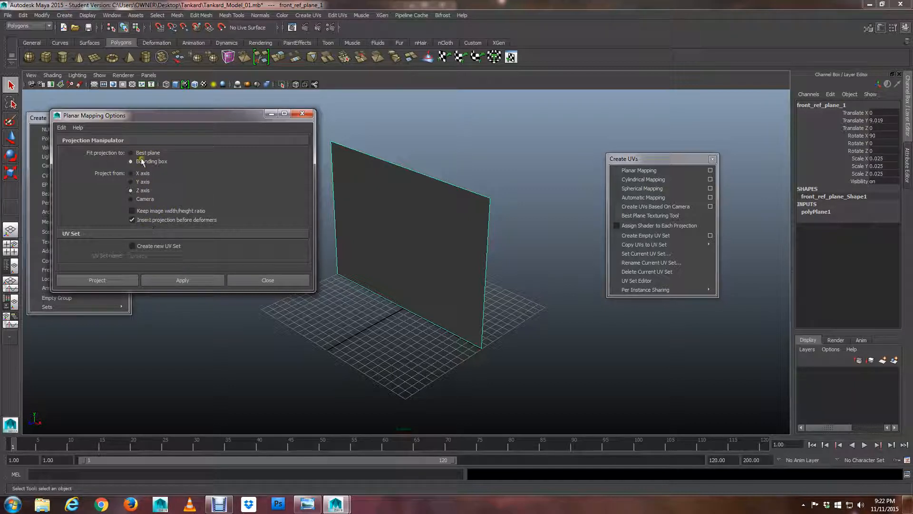
- Reset the planar mapping settings, apply a Z-axis projection to the reference plane, and close the options
{"action": "left_click", "coordinate": [62, 127]}
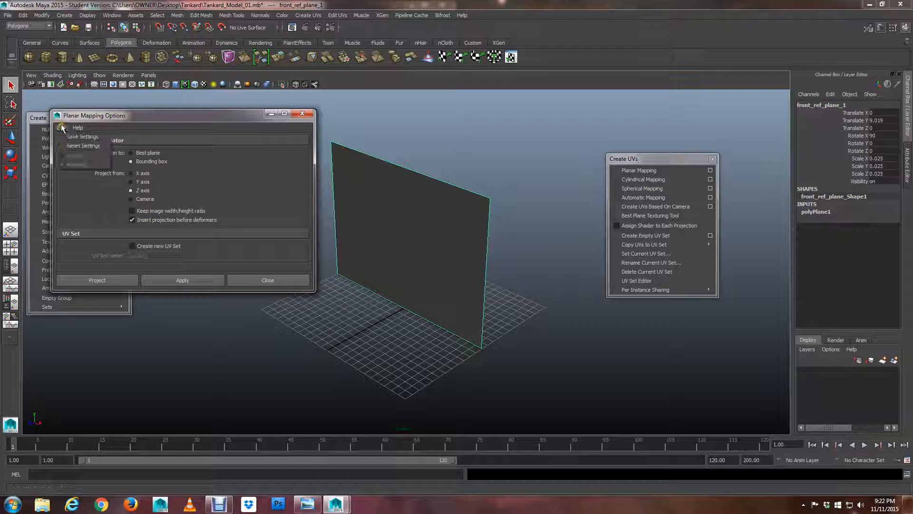
{"action": "left_click", "coordinate": [73, 146]}
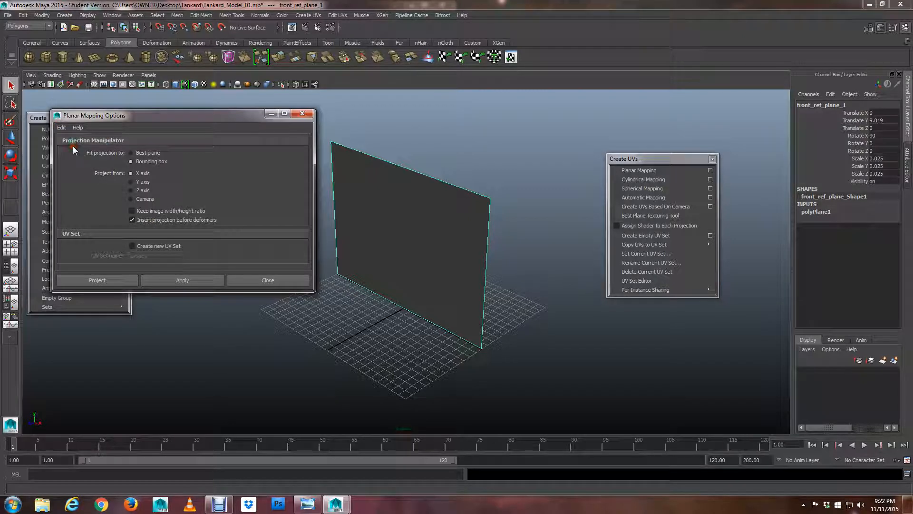
{"action": "left_click", "coordinate": [142, 191]}
{"action": "left_click", "coordinate": [206, 284]}
{"action": "mouse_move", "coordinate": [458, 263]}
{"action": "left_mouse_down", "text": "alt"}
{"action": "mouse_move", "coordinate": [428, 265]}
{"action": "mouse_move", "coordinate": [443, 254]}
{"action": "left_mouse_up", "text": "alt"}
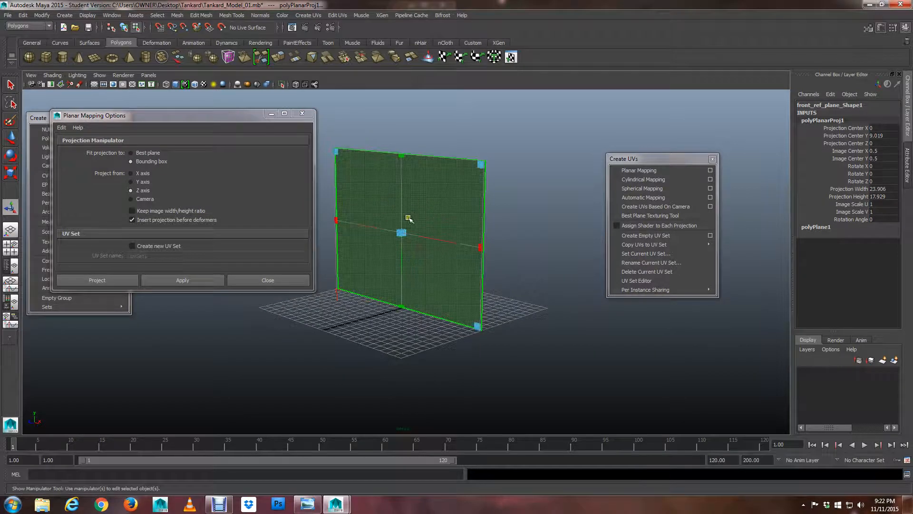
{"action": "left_click_drag", "start_coordinate": [397, 238], "coordinate": [409, 216], "text": "alt"}
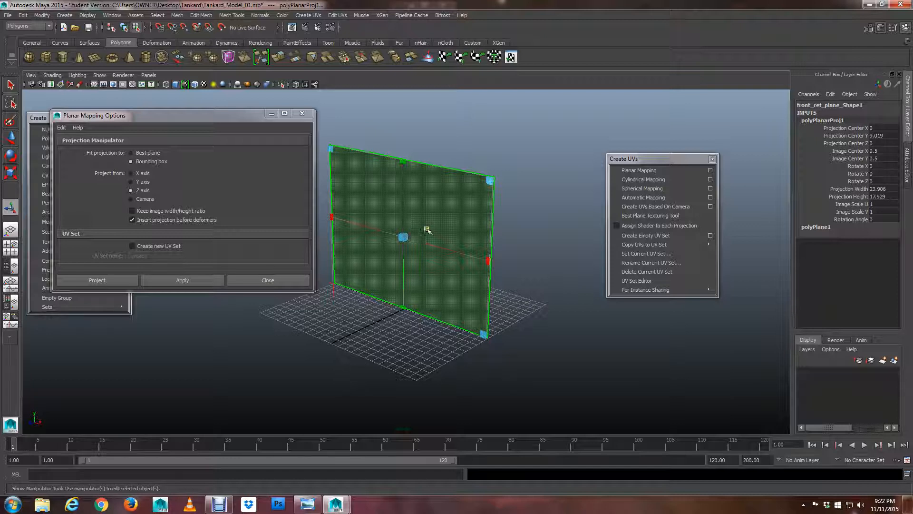
{"action": "left_click", "coordinate": [404, 237]}
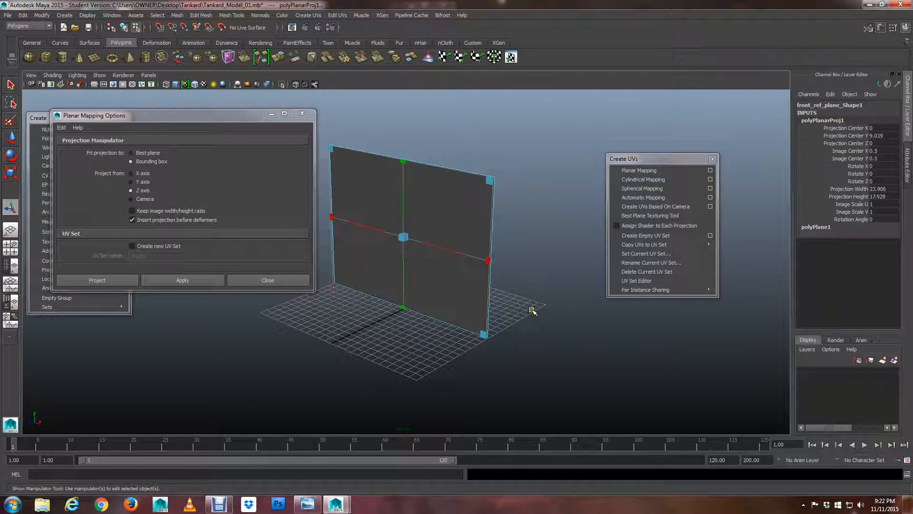
{"action": "left_click", "coordinate": [301, 112]}
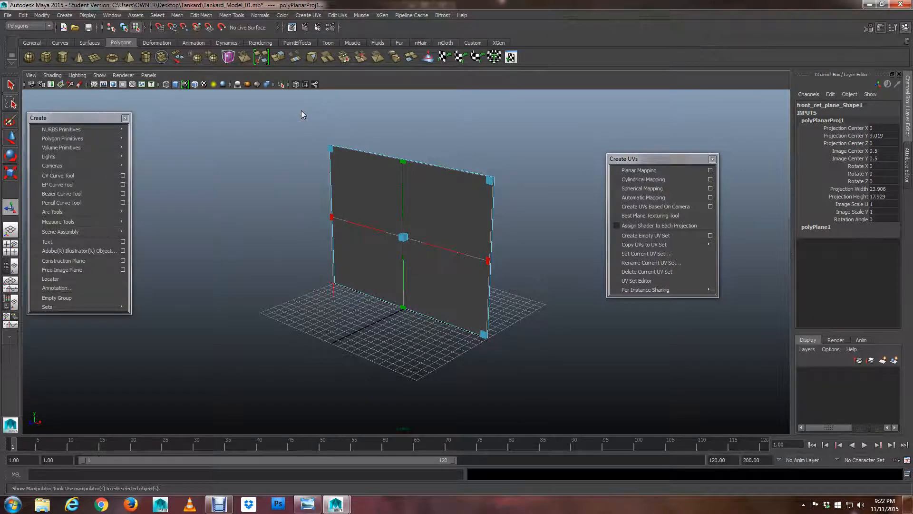
- Leave the projection manipulator and return to object selection with the whole reference plane selected
{"action": "key", "text": "q"}
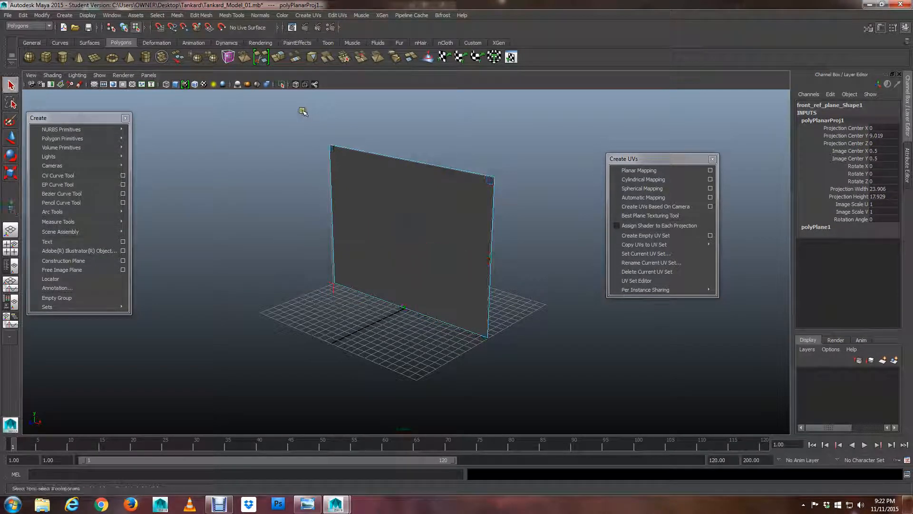
{"action": "left_click", "coordinate": [340, 161]}
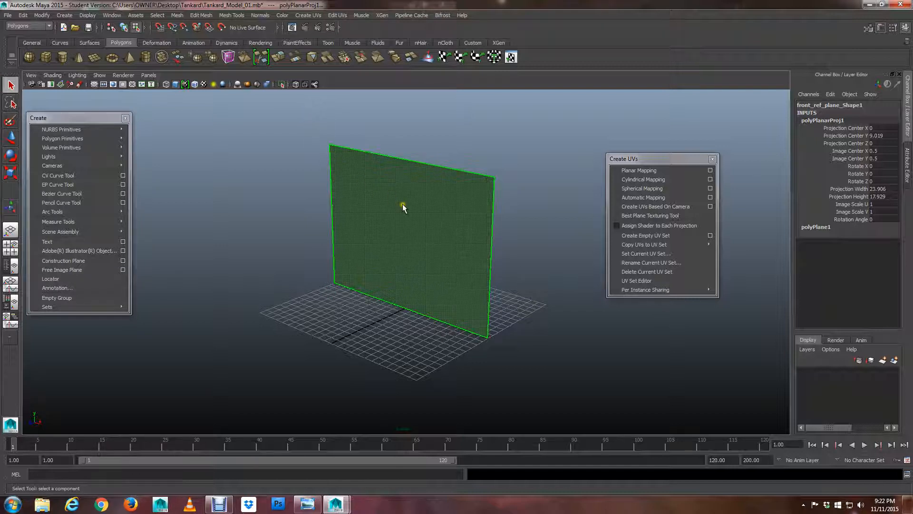
{"action": "right_click_drag", "start_coordinate": [403, 204], "coordinate": [441, 191]}
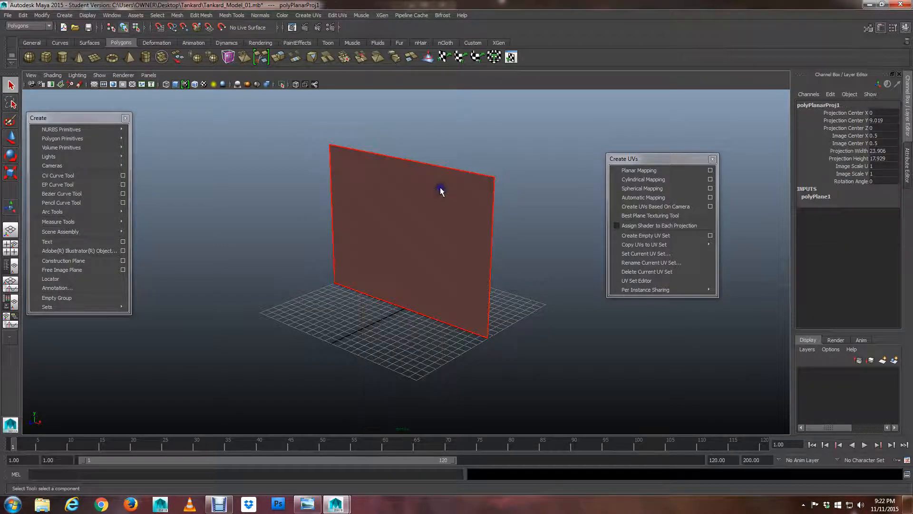
{"action": "left_click", "coordinate": [429, 226]}
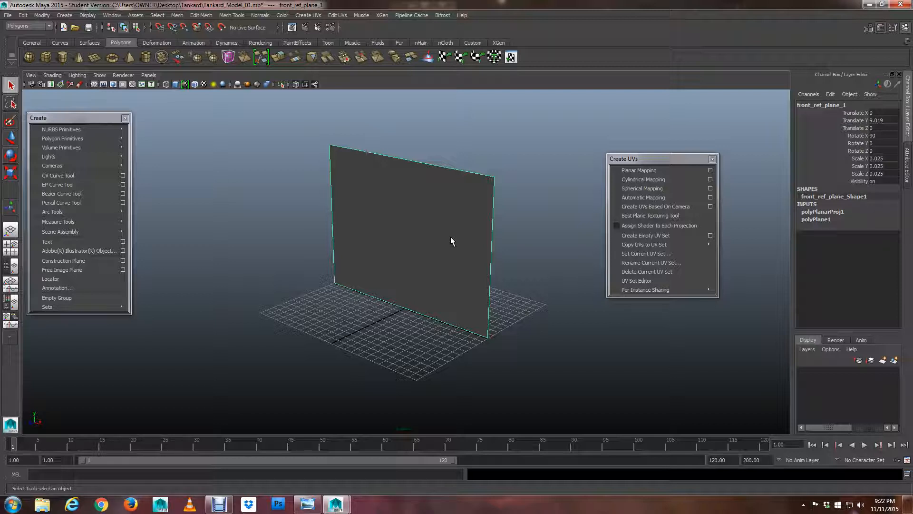
- Inspect the polyPlane1 and polyPlanarProj1 history settings of the reference plane
{"action": "left_click", "coordinate": [811, 219]}
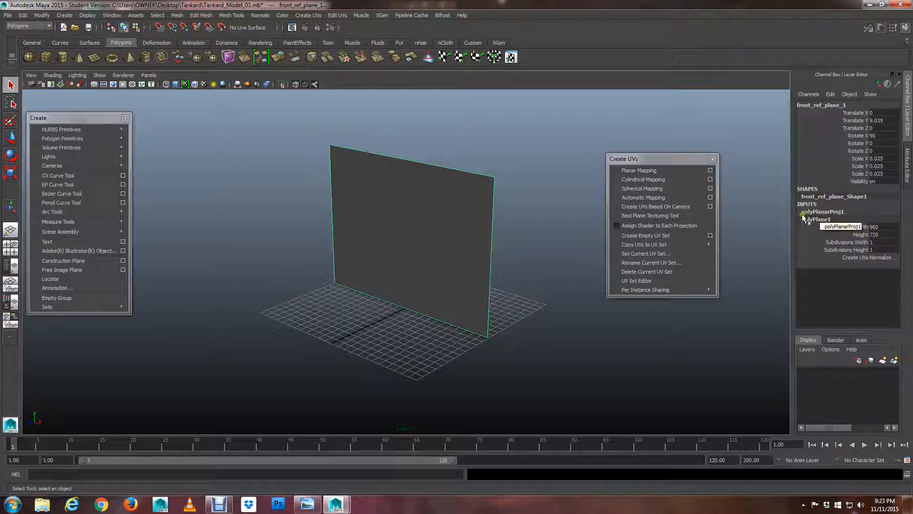
{"action": "left_click", "coordinate": [836, 212]}
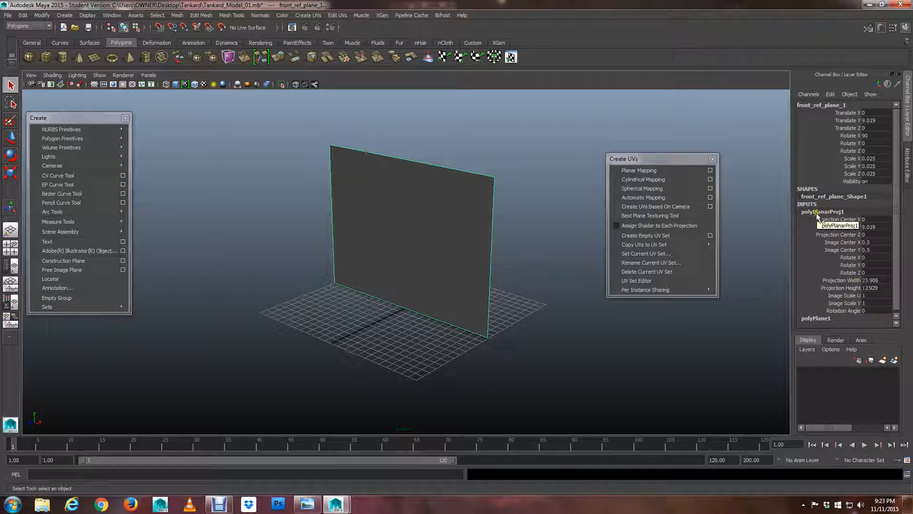
{"action": "left_click", "coordinate": [531, 229]}
{"action": "left_click", "coordinate": [450, 222]}
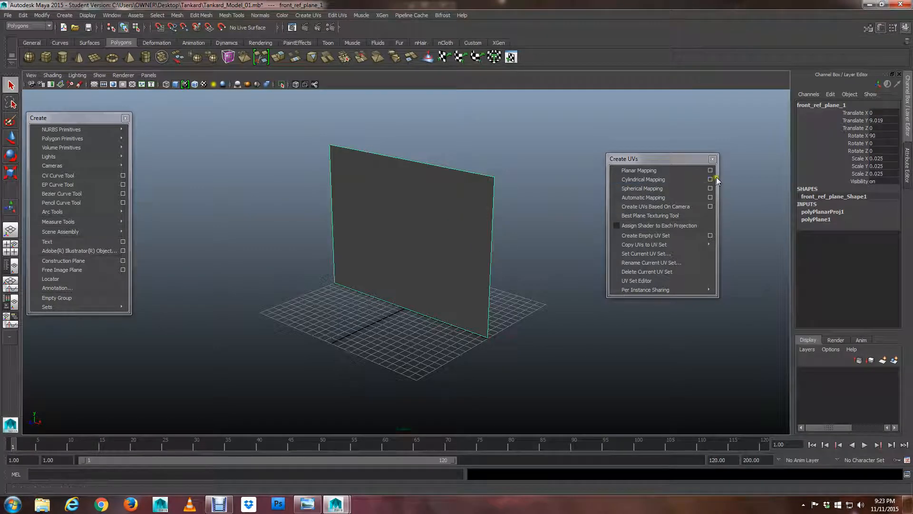
- Close the floating Create UVs commands and open the Hypershade with the reference plane kept clear of it
{"action": "left_click", "coordinate": [712, 158]}
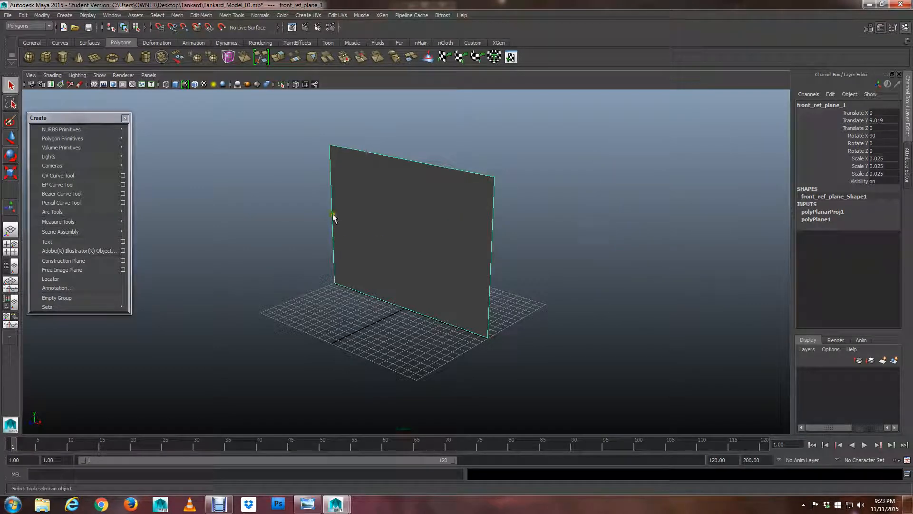
{"action": "middle_click_drag", "start_coordinate": [333, 218], "coordinate": [524, 240], "text": "alt"}
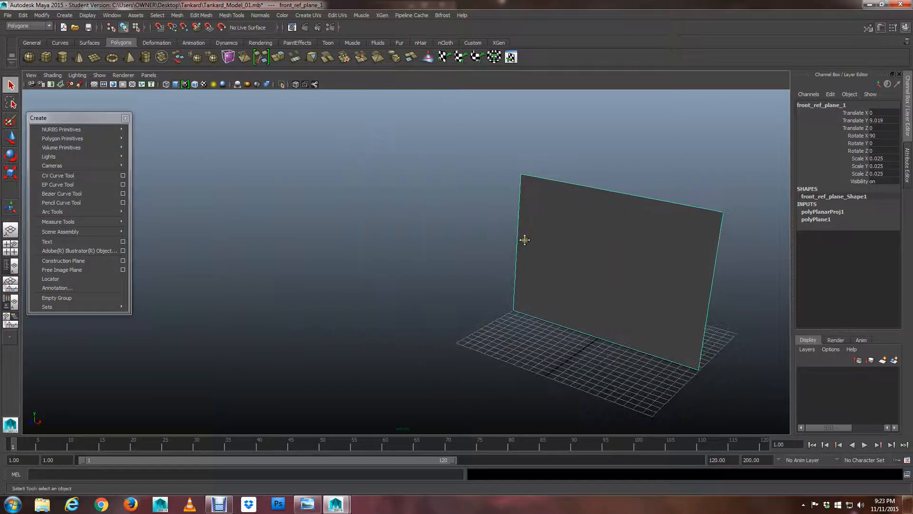
{"action": "key", "text": "space"}
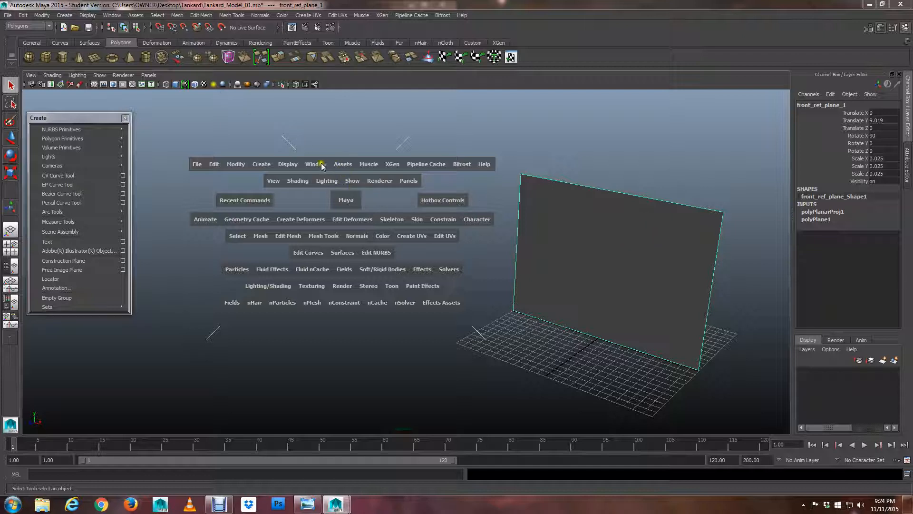
{"action": "left_click_drag", "start_coordinate": [317, 167], "coordinate": [423, 210]}
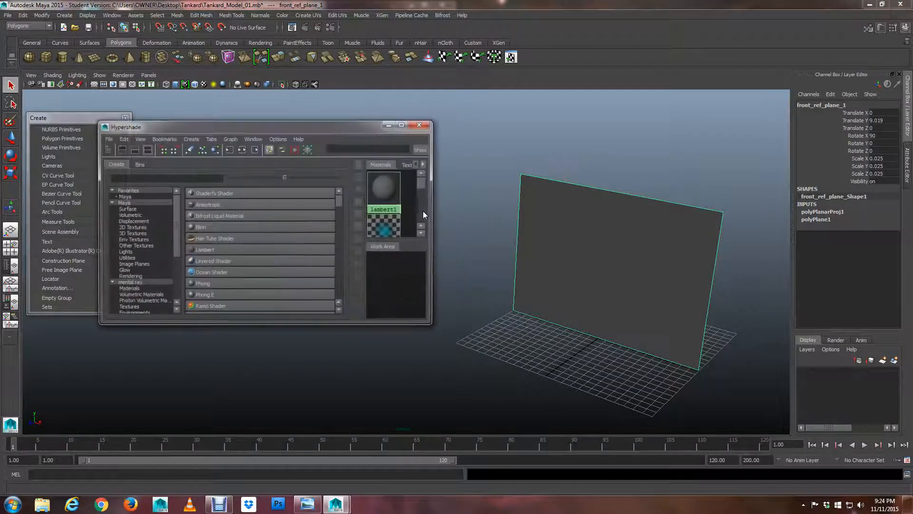
- Enlarge the Hypershade, widen its materials and work areas, and place it beside the reference plane
{"action": "left_click_drag", "start_coordinate": [354, 127], "coordinate": [323, 103]}
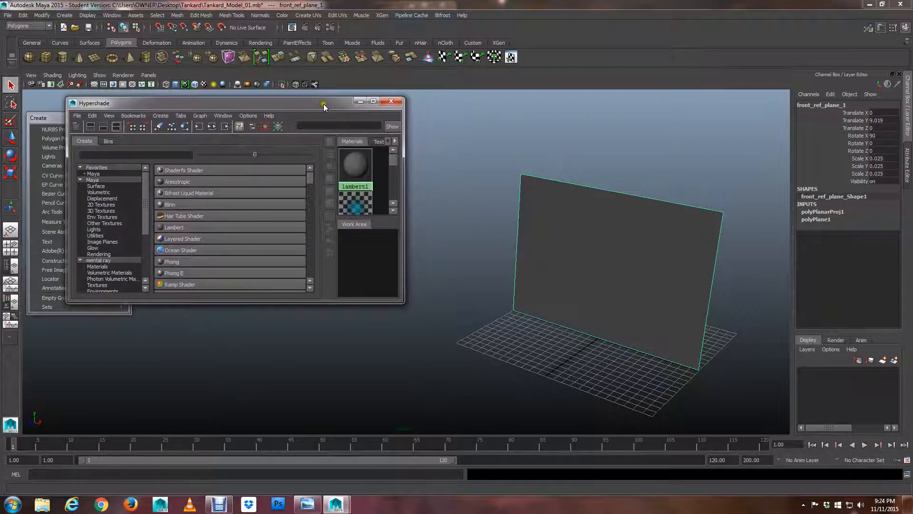
{"action": "left_click_drag", "start_coordinate": [324, 197], "coordinate": [265, 201]}
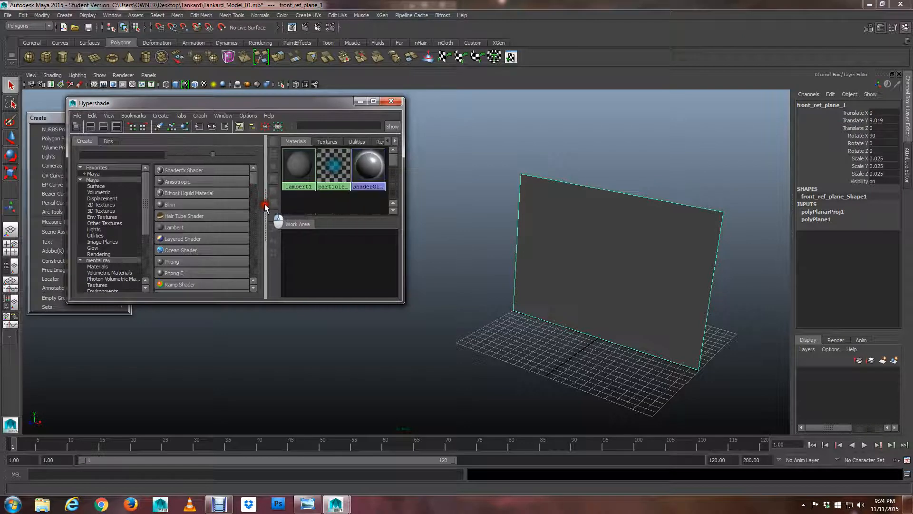
{"action": "left_click_drag", "start_coordinate": [402, 303], "coordinate": [438, 401]}
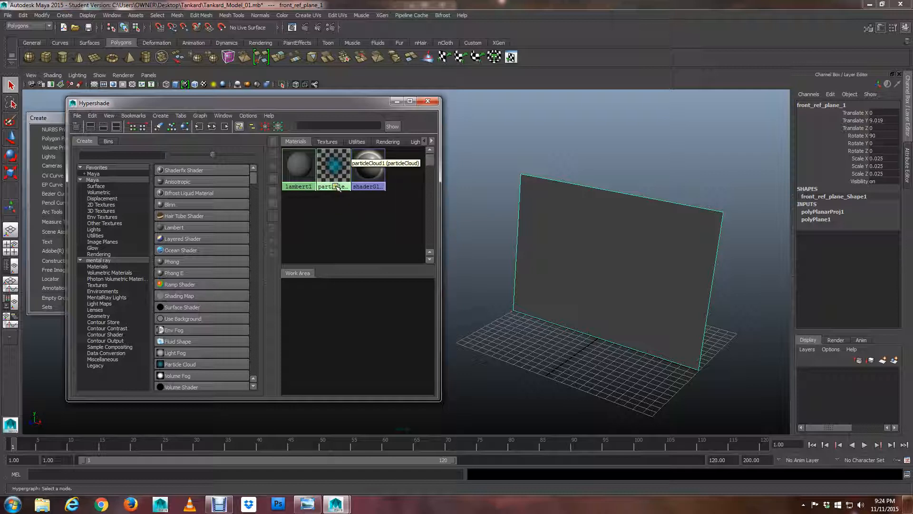
{"action": "left_click_drag", "start_coordinate": [310, 104], "coordinate": [269, 101]}
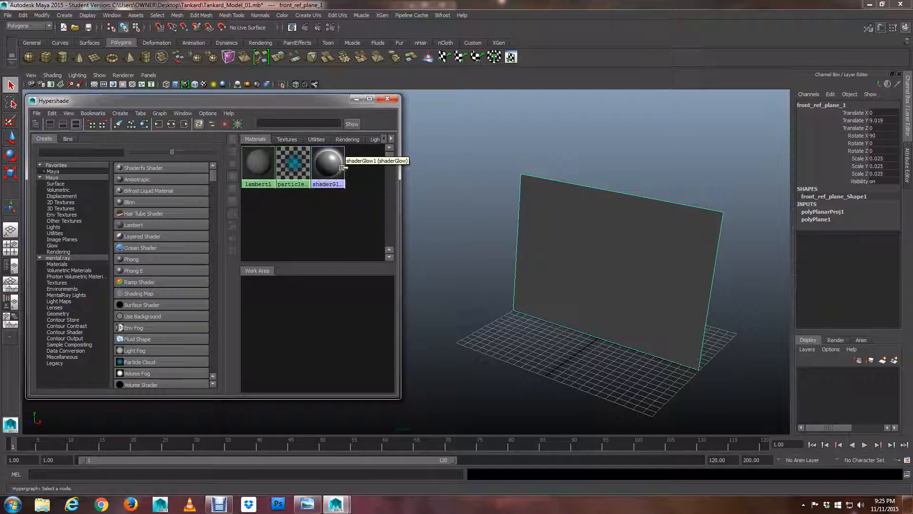
- Try a slightly lighter color on the default lambert1 material and undo the change
{"action": "left_click", "coordinate": [263, 167]}
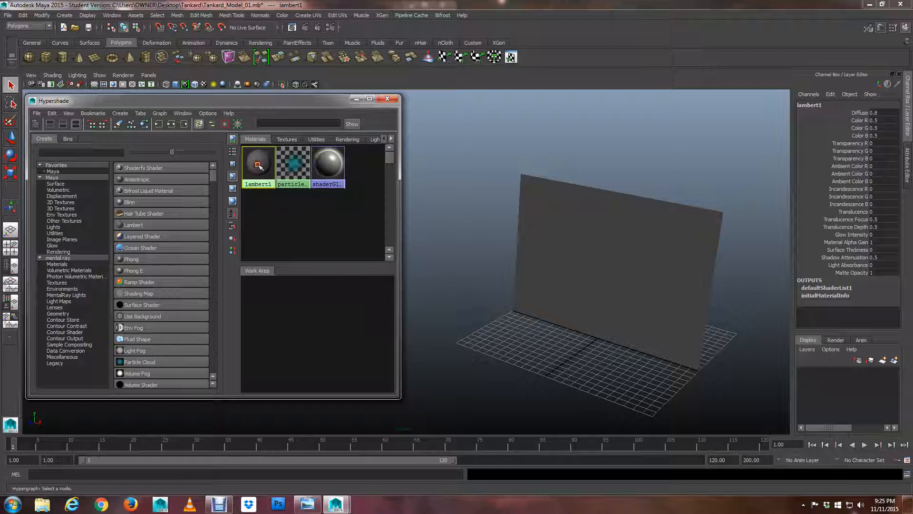
{"action": "double_click", "coordinate": [259, 165]}
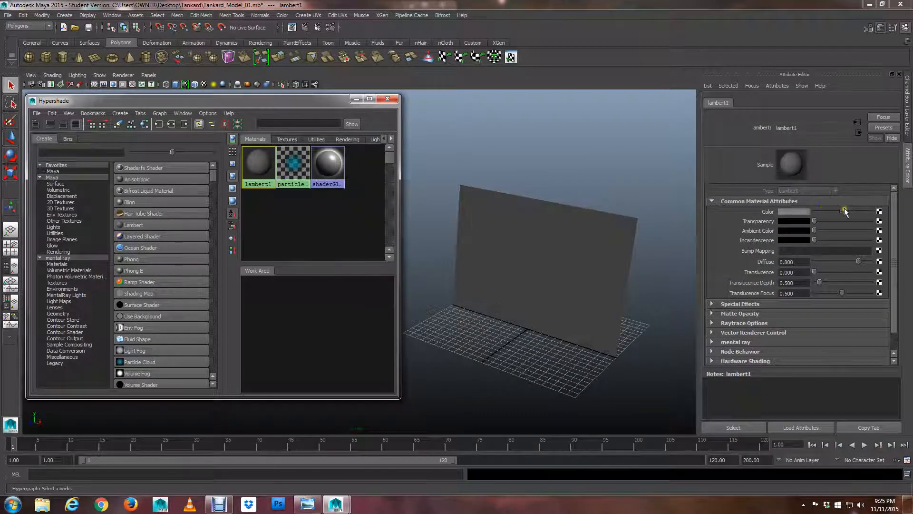
{"action": "mouse_move", "coordinate": [842, 211]}
{"action": "left_mouse_down"}
{"action": "mouse_move", "coordinate": [821, 211]}
{"action": "mouse_move", "coordinate": [856, 212]}
{"action": "mouse_move", "coordinate": [815, 212]}
{"action": "mouse_move", "coordinate": [848, 214]}
{"action": "left_mouse_up"}
{"action": "key", "text": "ctrl+z"}
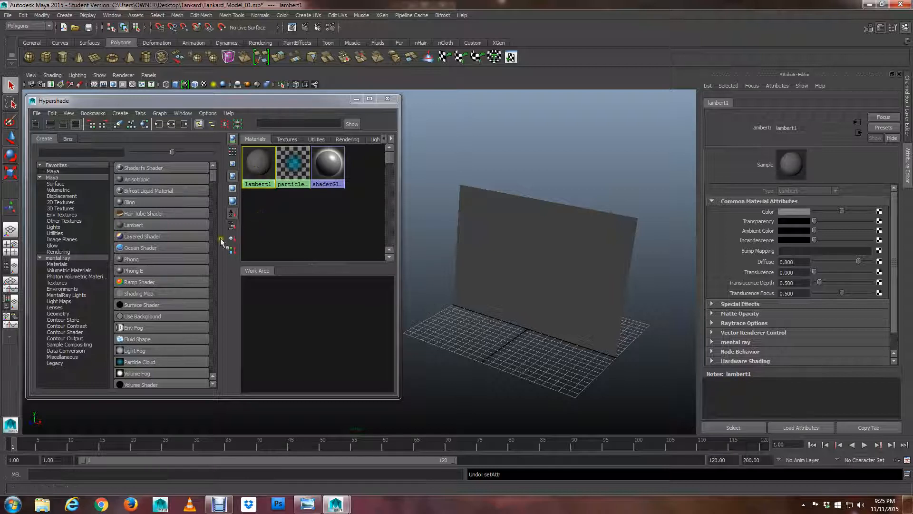
- Create a new Lambert material in the Hypershade
{"action": "left_click", "coordinate": [133, 225]}
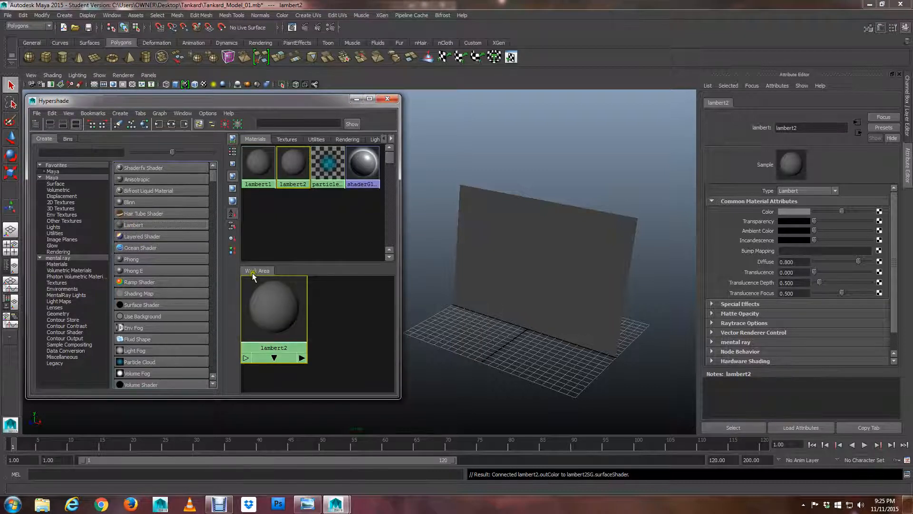
- Rename the new Lambert material ref_front_mat
{"action": "left_click", "coordinate": [287, 315]}
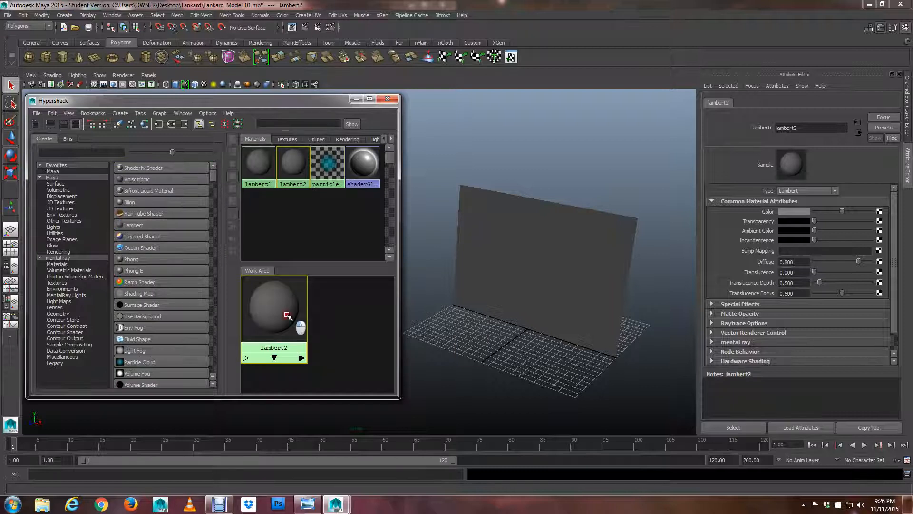
{"action": "left_click", "coordinate": [359, 324]}
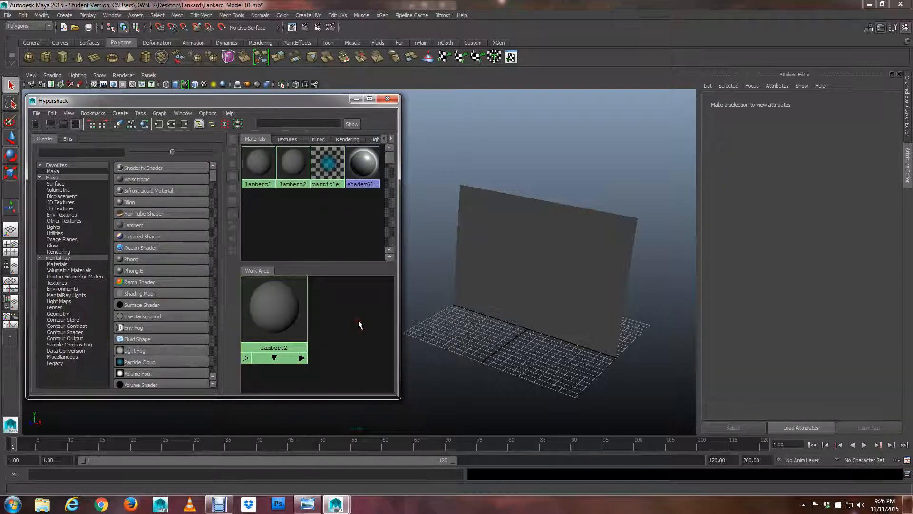
{"action": "left_click", "coordinate": [356, 317]}
{"action": "left_click", "coordinate": [281, 301]}
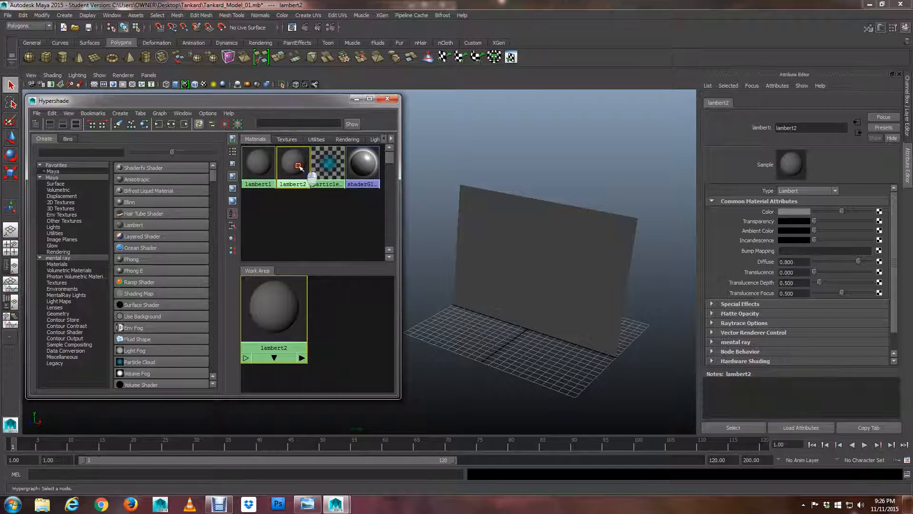
{"action": "middle_click_drag", "start_coordinate": [298, 167], "coordinate": [296, 172]}
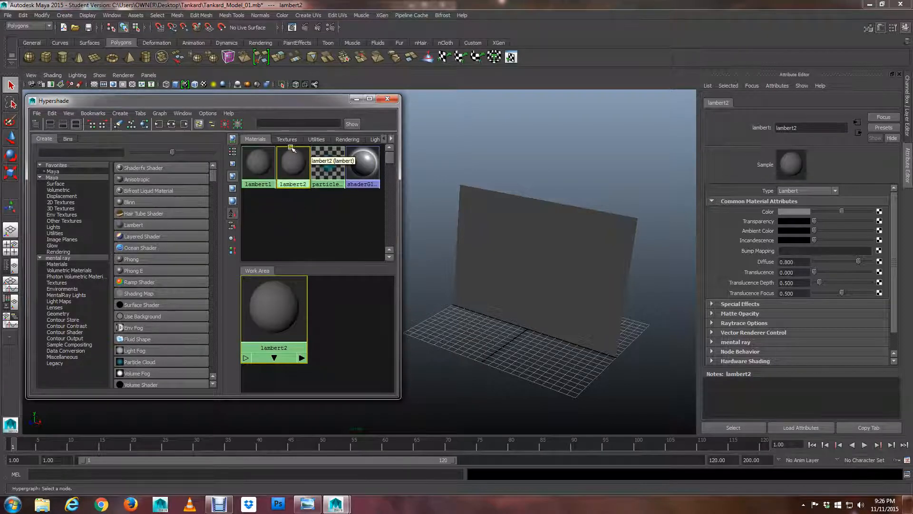
{"action": "middle_click_drag", "start_coordinate": [300, 162], "coordinate": [301, 169]}
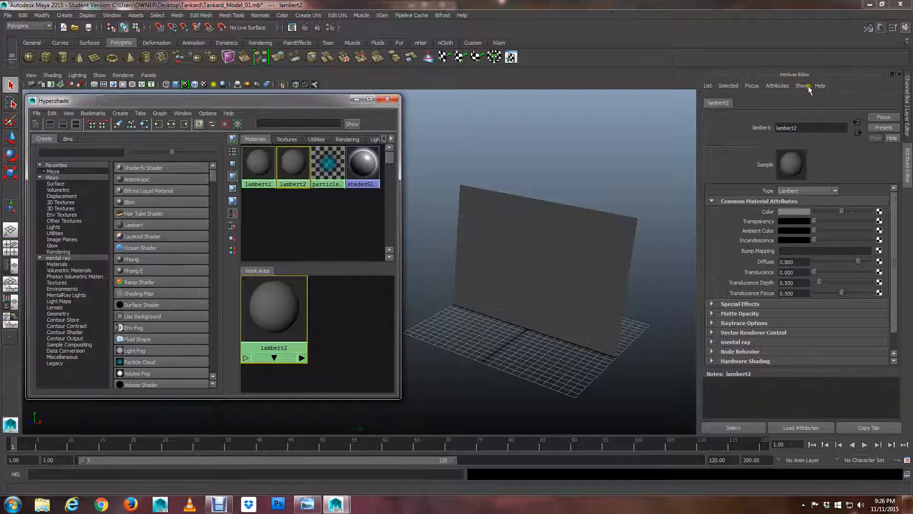
{"action": "double_click", "coordinate": [810, 128]}
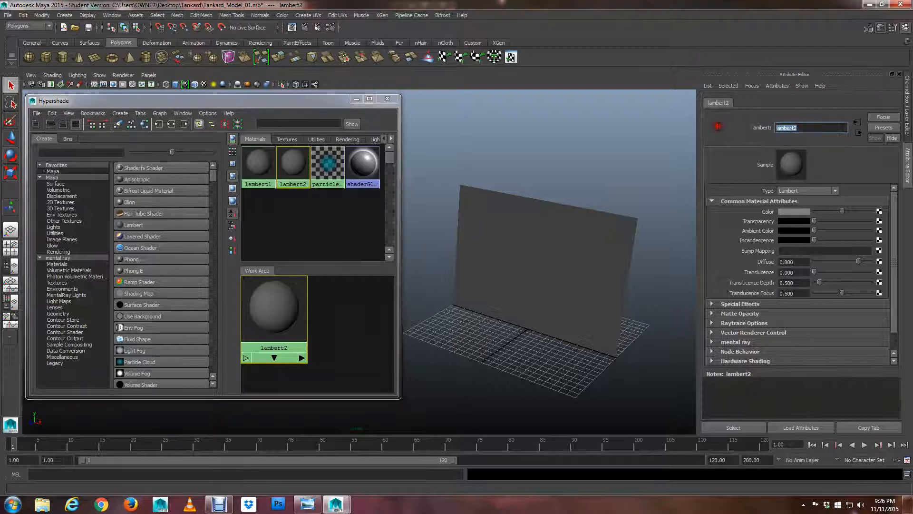
{"action": "type", "text": "ref_front_mat"}
{"action": "key", "text": "Return"}
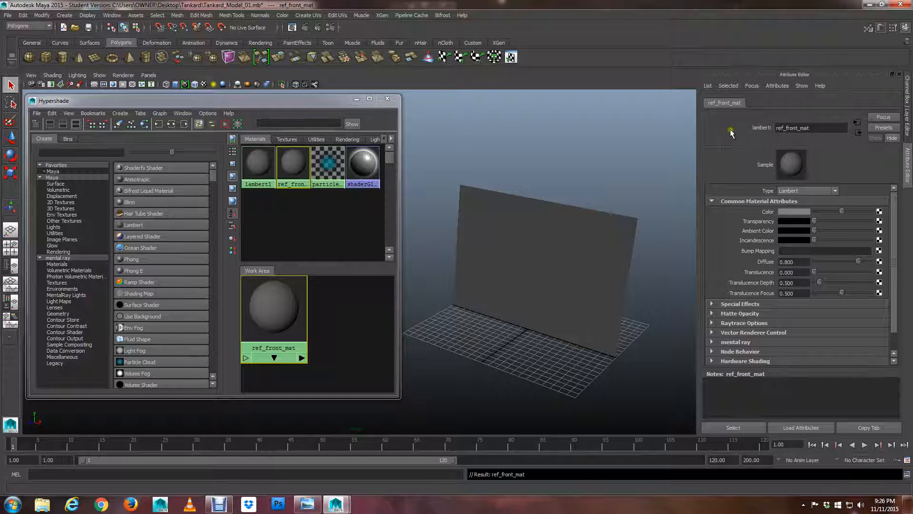
{"action": "left_click_drag", "start_coordinate": [814, 127], "coordinate": [801, 127]}
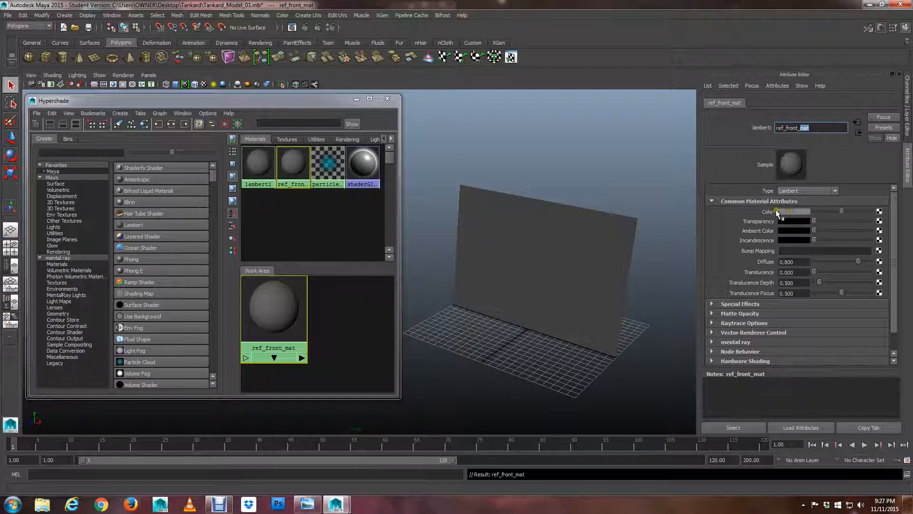
{"action": "left_click", "coordinate": [815, 131]}
- Map a File texture to the color of ref_front_mat and open the browser for its image
{"action": "left_click", "coordinate": [879, 213]}
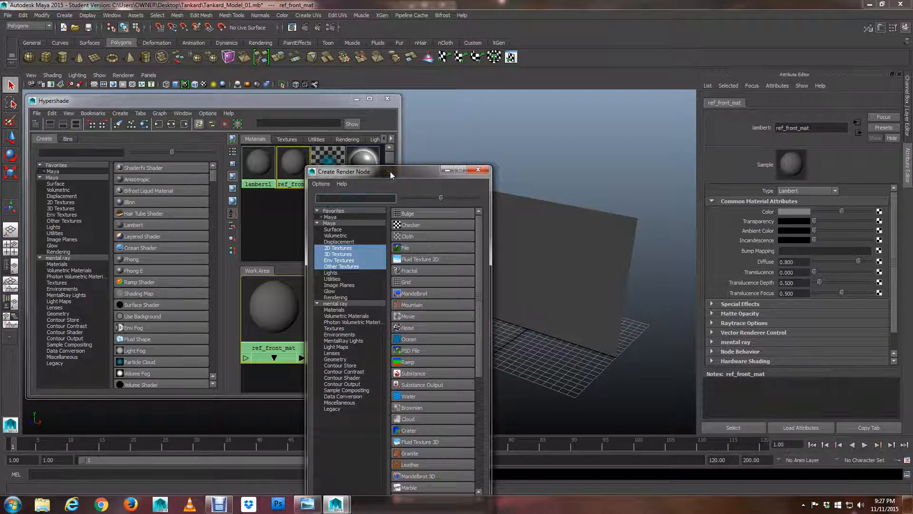
{"action": "left_click_drag", "start_coordinate": [390, 171], "coordinate": [378, 86]}
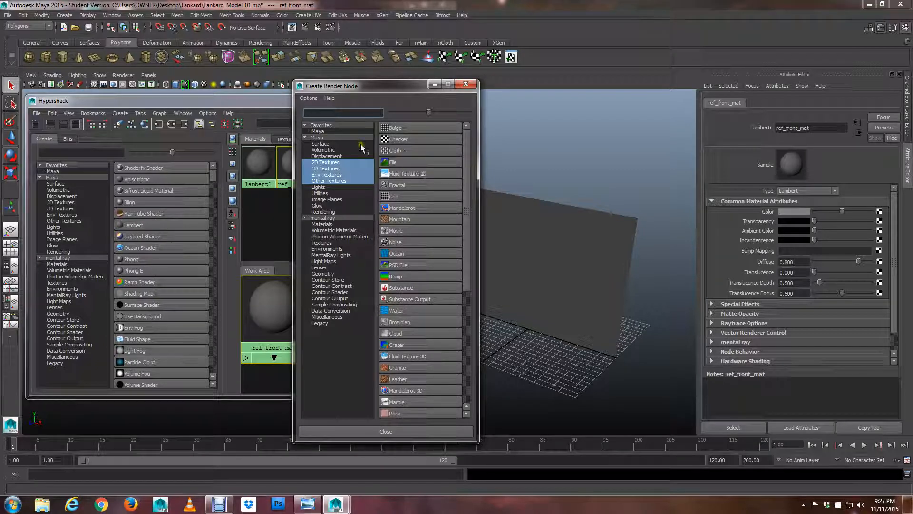
{"action": "left_click", "coordinate": [412, 161]}
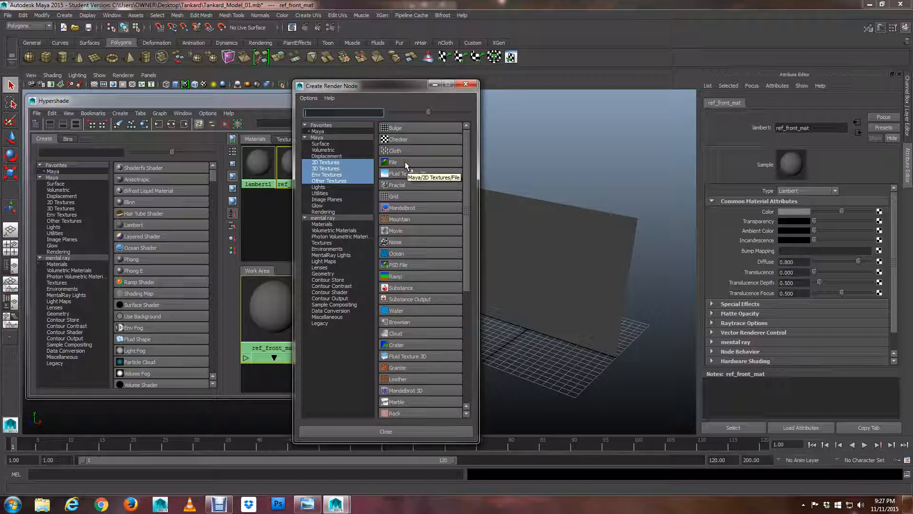
{"action": "left_click", "coordinate": [404, 161]}
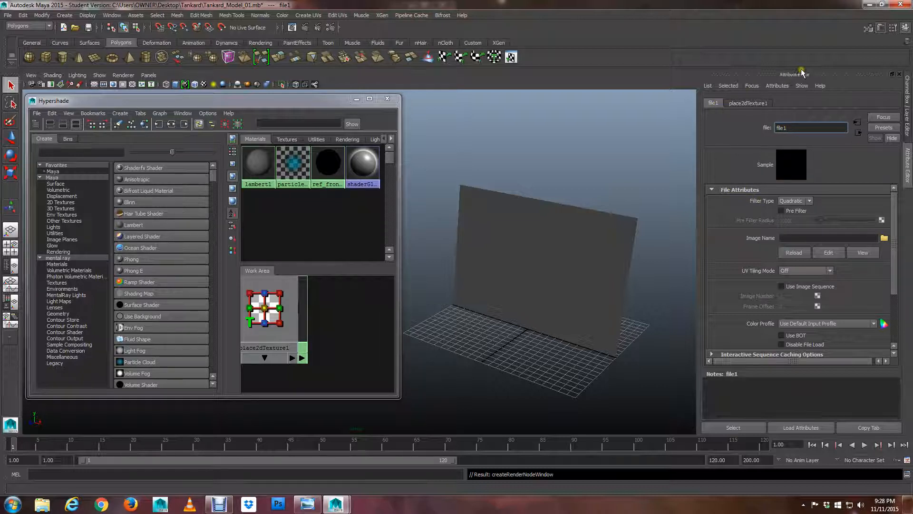
{"action": "left_click", "coordinate": [884, 238]}
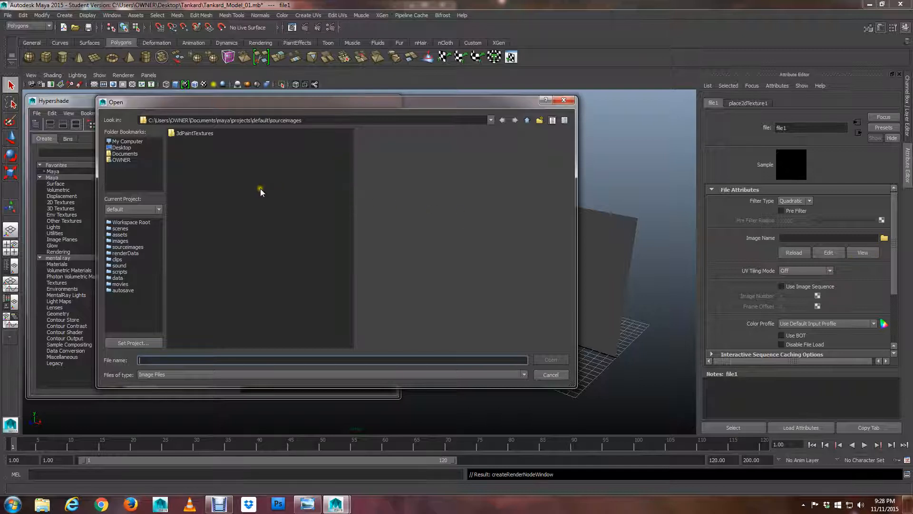
- Search the desktop's MY_STILL_LIFE project, including its images and sourceimages folders, for the tankard reference picture
{"action": "left_click", "coordinate": [126, 141]}
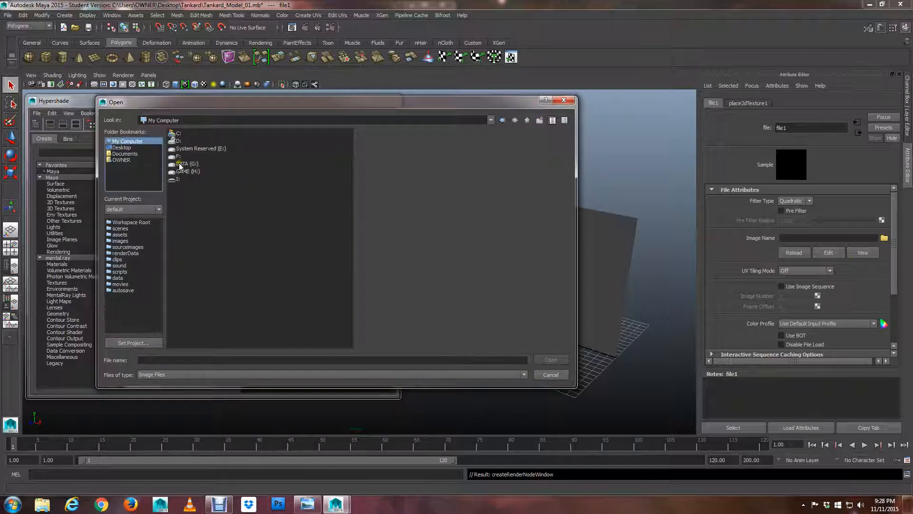
{"action": "left_click", "coordinate": [159, 211]}
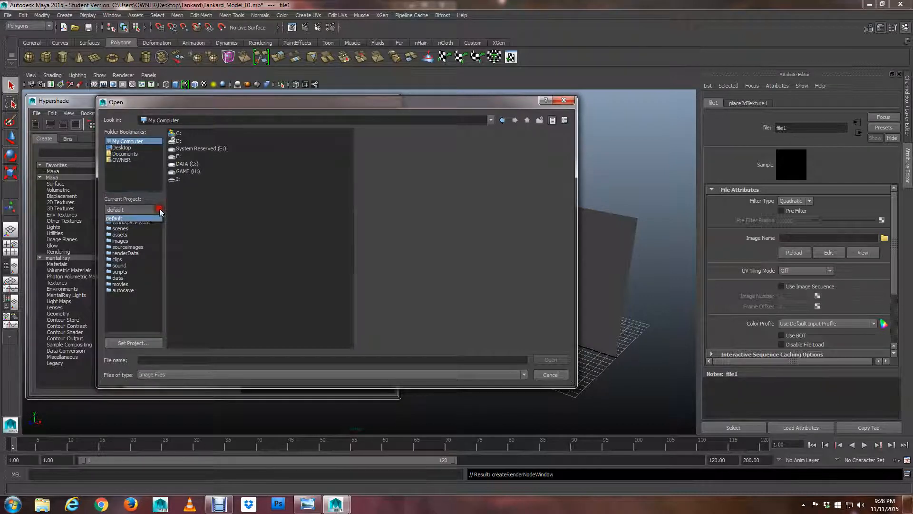
{"action": "left_click", "coordinate": [159, 210]}
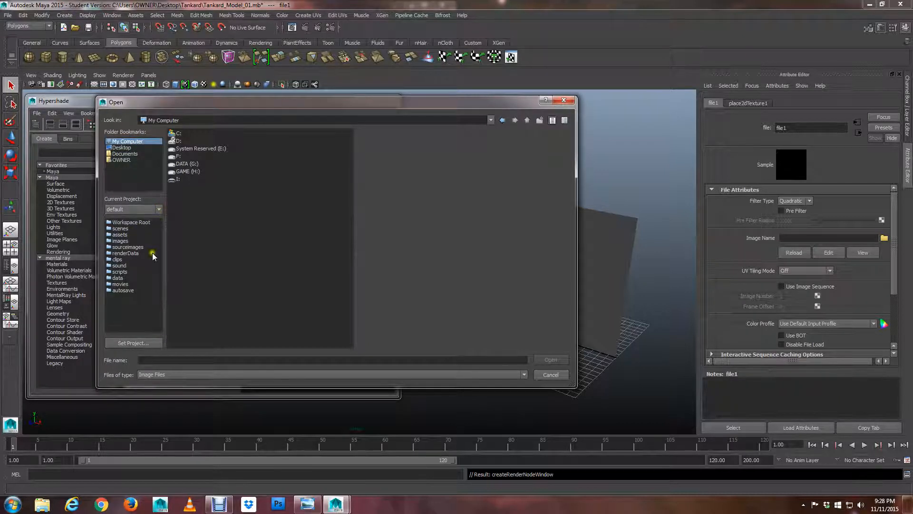
{"action": "left_click", "coordinate": [152, 151]}
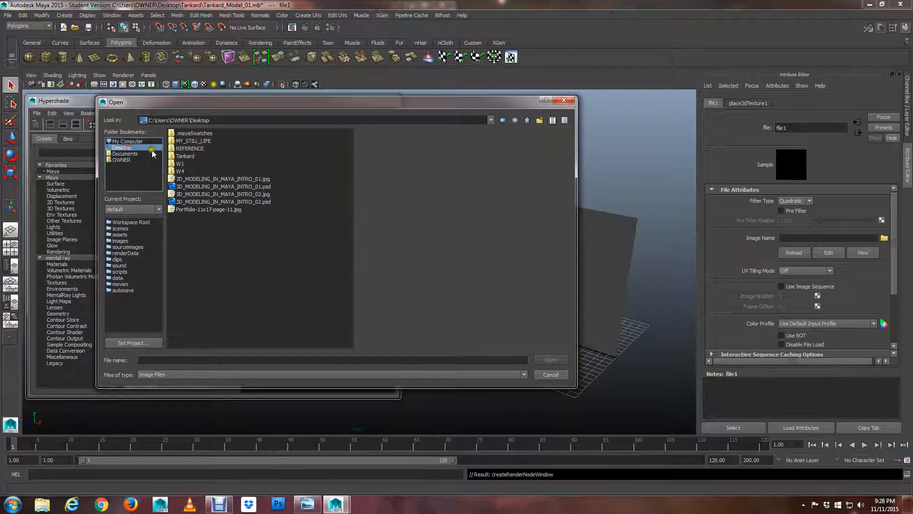
{"action": "double_click", "coordinate": [191, 141]}
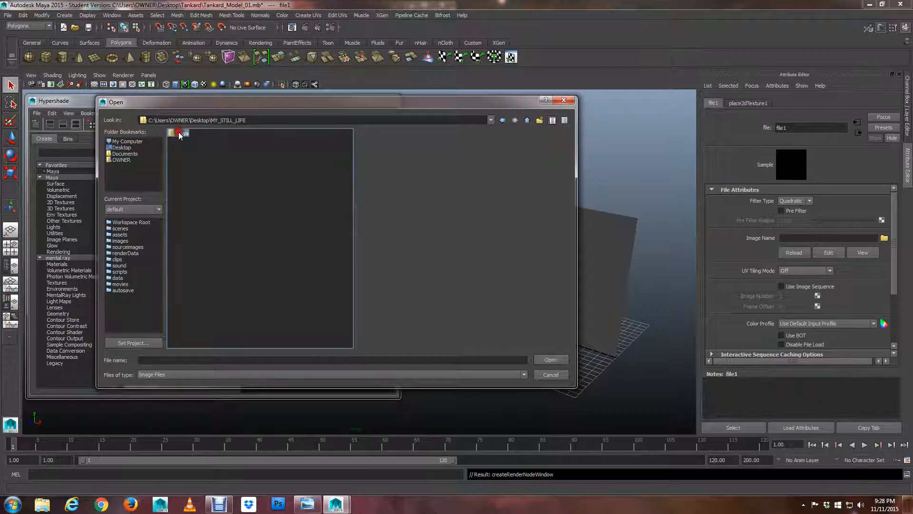
{"action": "double_click", "coordinate": [180, 133]}
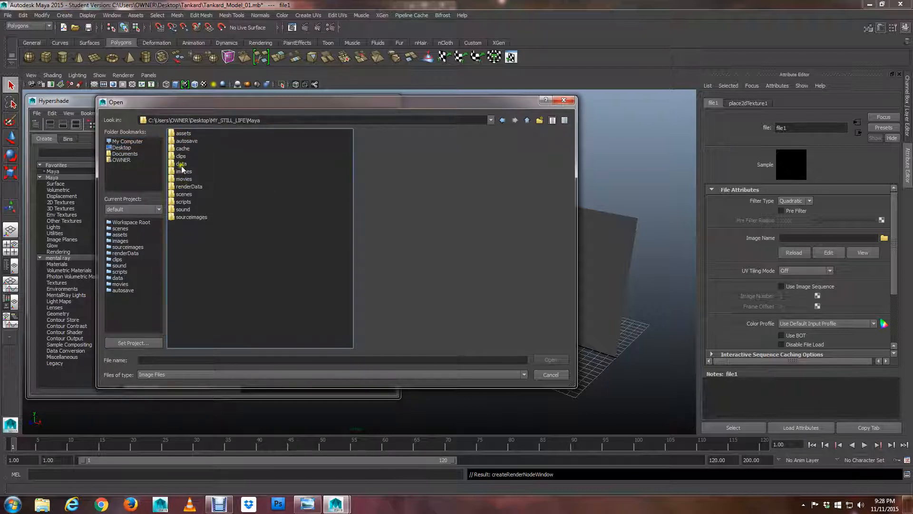
{"action": "double_click", "coordinate": [183, 171]}
{"action": "double_click", "coordinate": [179, 136]}
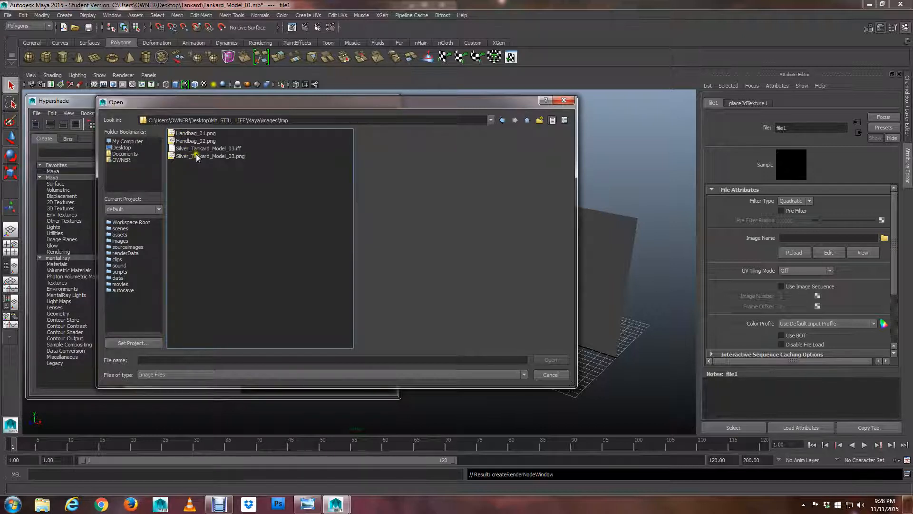
{"action": "left_click", "coordinate": [528, 121]}
{"action": "left_click", "coordinate": [529, 121]}
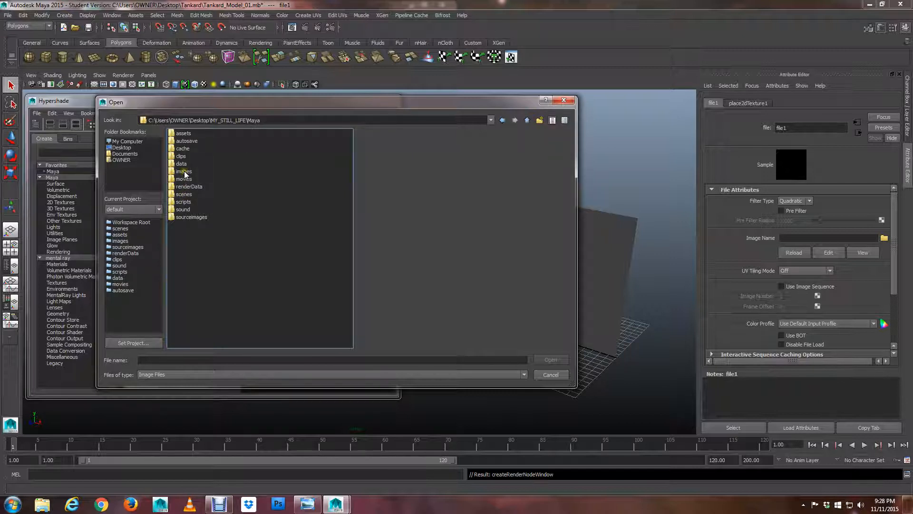
{"action": "double_click", "coordinate": [187, 217]}
{"action": "double_click", "coordinate": [193, 133]}
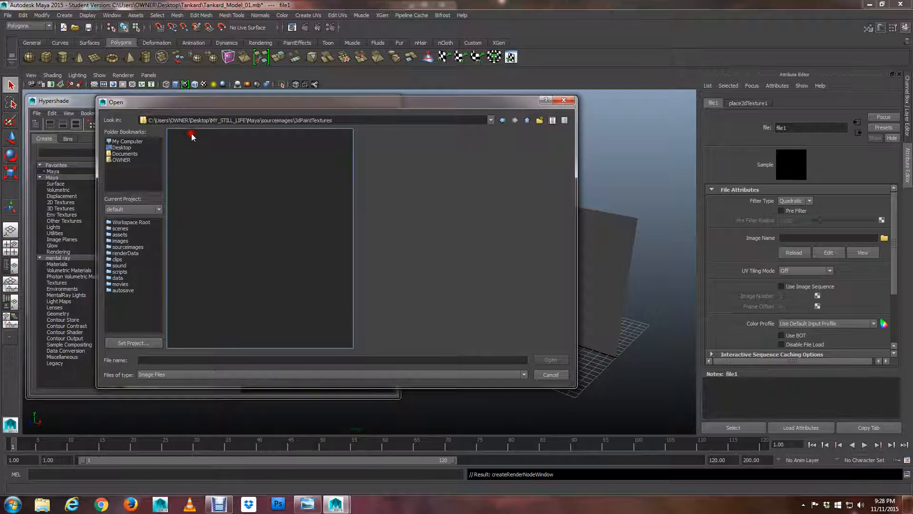
{"action": "left_click", "coordinate": [527, 121]}
{"action": "left_click", "coordinate": [527, 120]}
{"action": "left_click", "coordinate": [527, 120]}
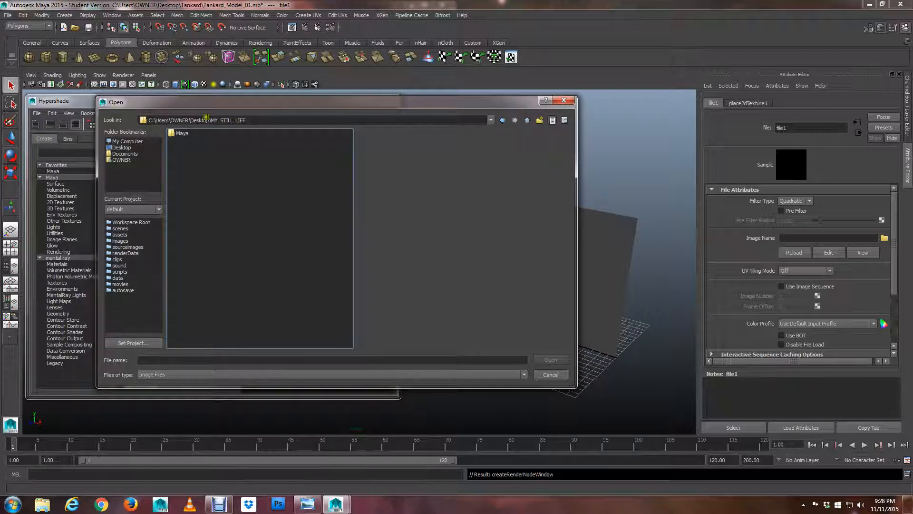
{"action": "left_click", "coordinate": [124, 148]}
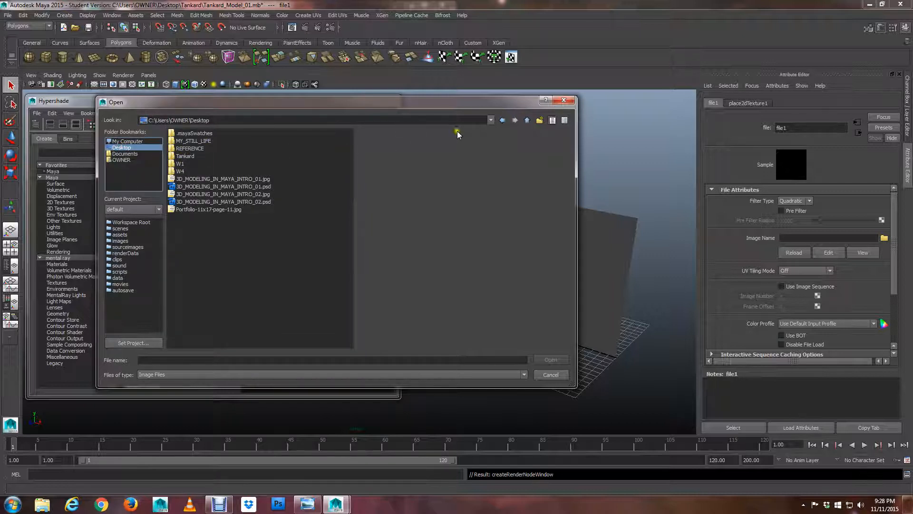
- Load TANKARD2.jpg from the recently used ref_images\OBJECTS\TANKARD folder into the File texture
{"action": "left_click", "coordinate": [491, 121]}
{"action": "scroll", "coordinate": [375, 170], "scroll_direction": "down", "scroll_amount": 1}
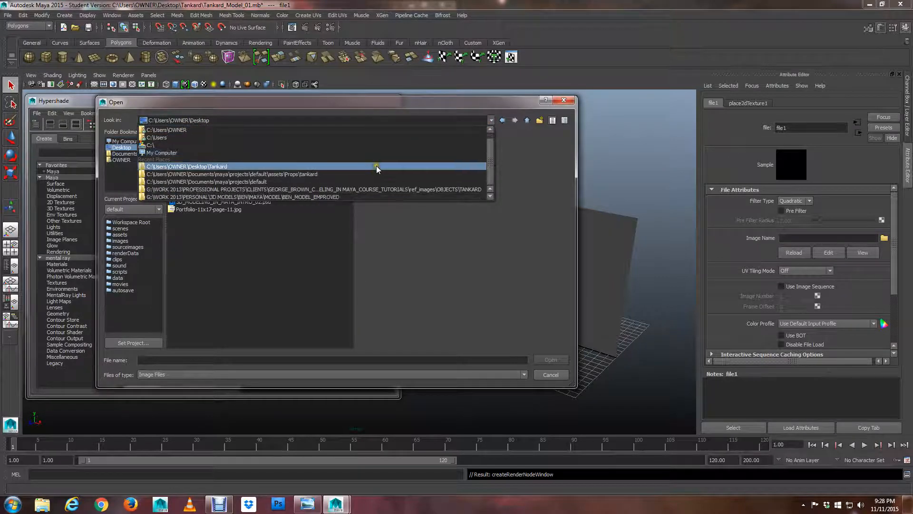
{"action": "left_click", "coordinate": [346, 189]}
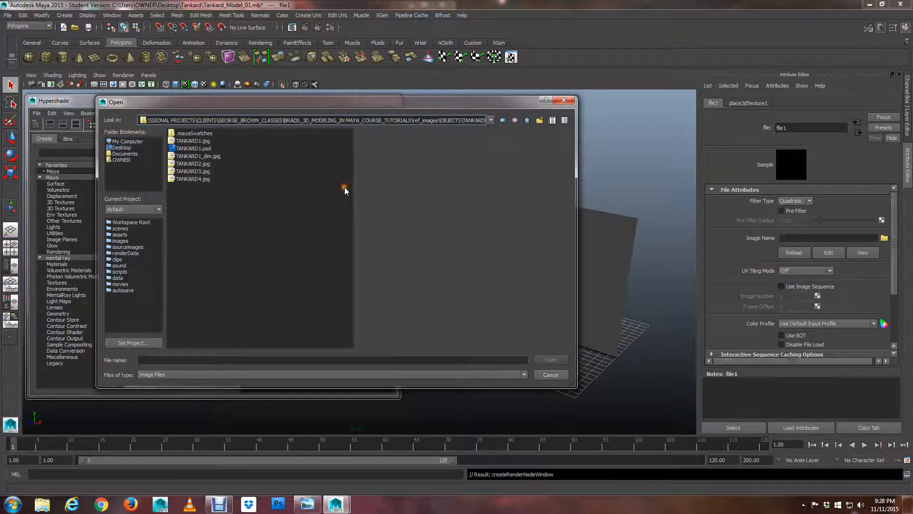
{"action": "left_click", "coordinate": [197, 164]}
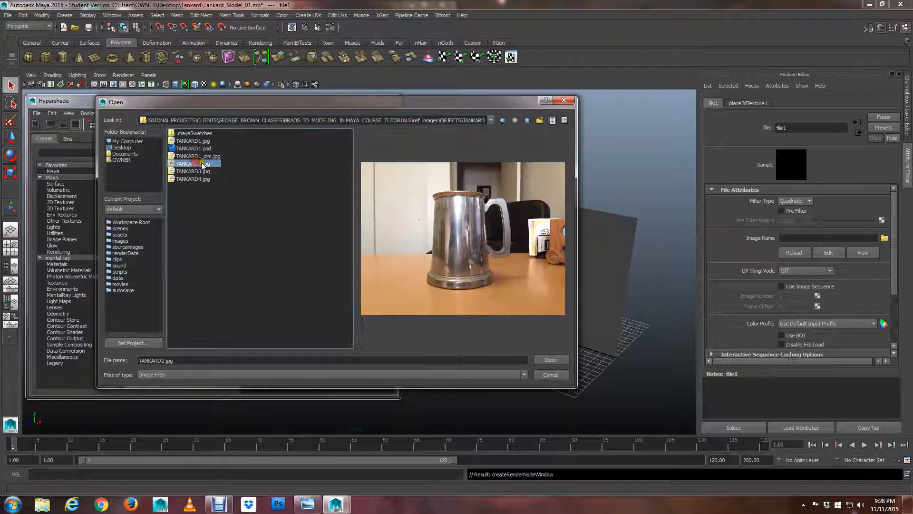
{"action": "left_click", "coordinate": [552, 359]}
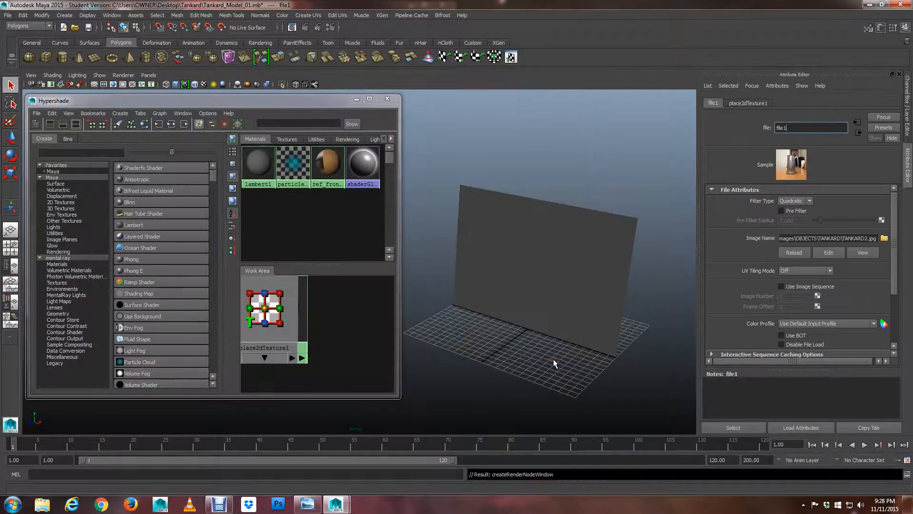
- Assign the ref_front_mat material to the front reference plane
{"action": "left_click", "coordinate": [332, 174]}
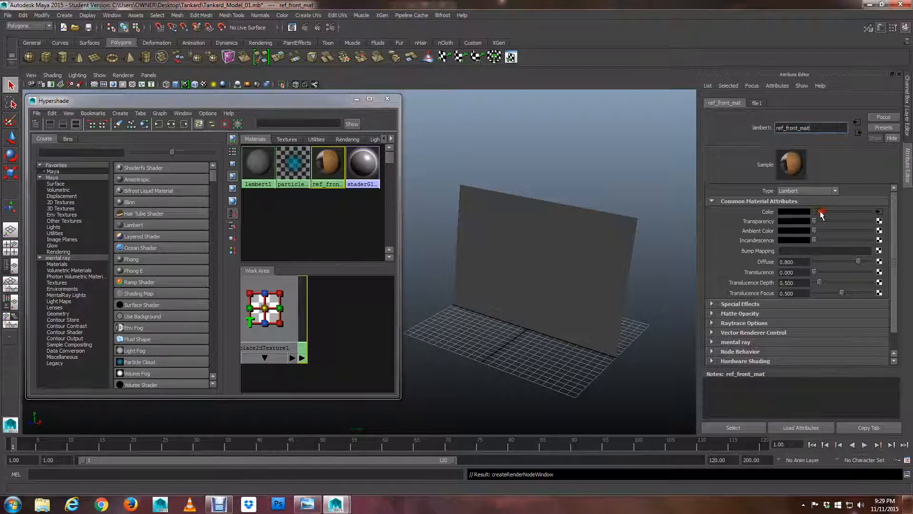
{"action": "left_click_drag", "start_coordinate": [822, 215], "coordinate": [816, 213]}
{"action": "left_click", "coordinate": [563, 274]}
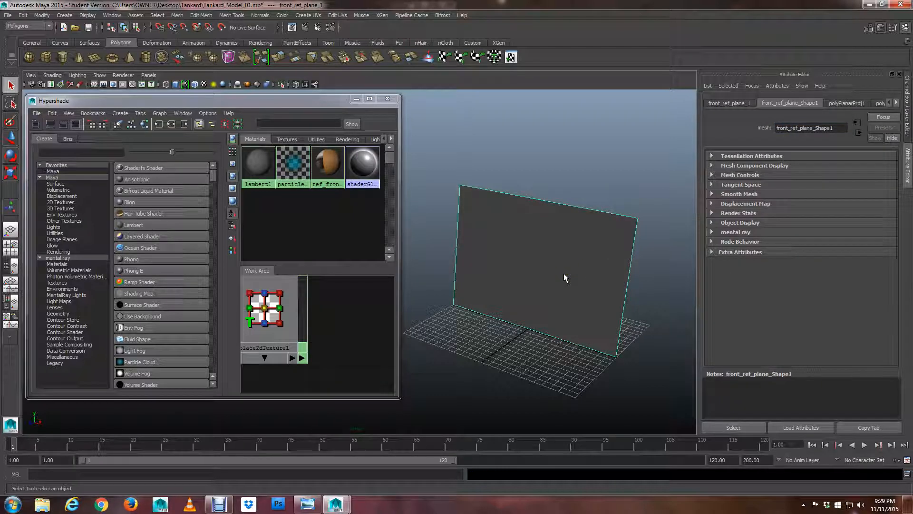
{"action": "right_click", "coordinate": [563, 273]}
{"action": "left_click", "coordinate": [563, 247]}
{"action": "left_click", "coordinate": [328, 162]}
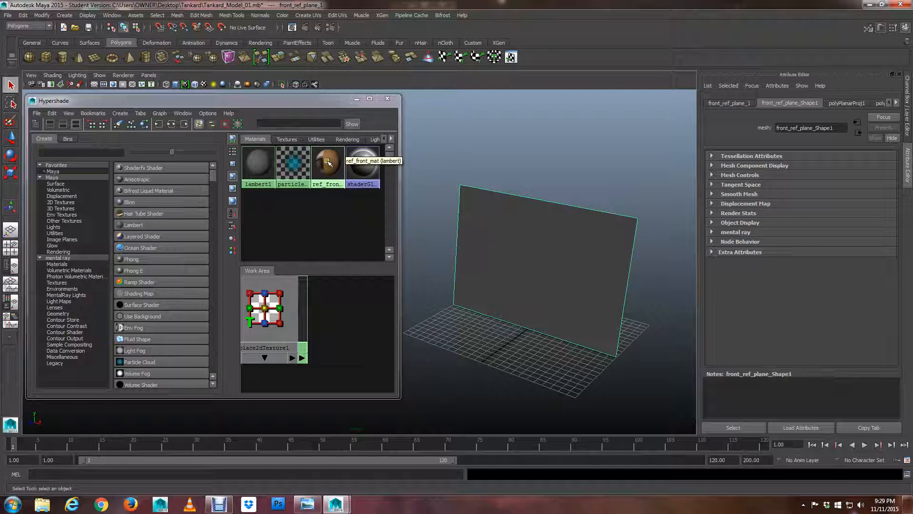
{"action": "right_click", "coordinate": [328, 163]}
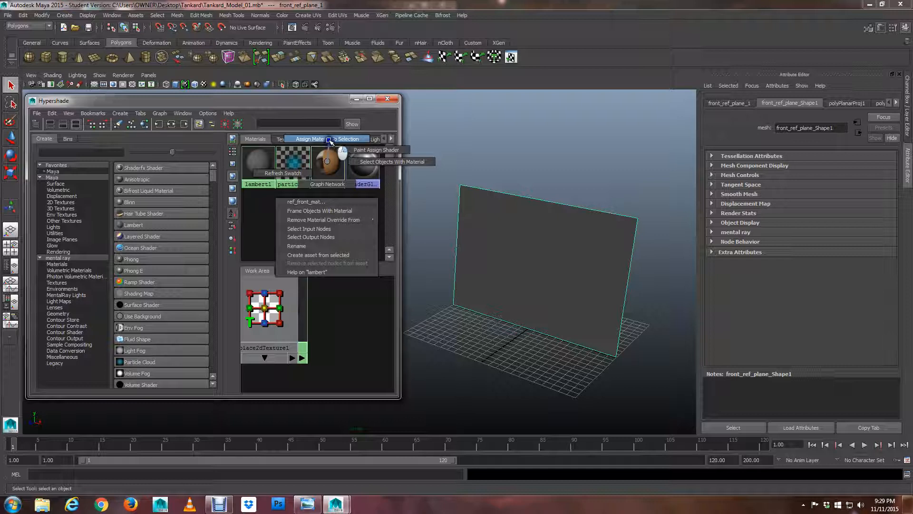
{"action": "right_click_drag", "start_coordinate": [329, 140], "coordinate": [329, 141]}
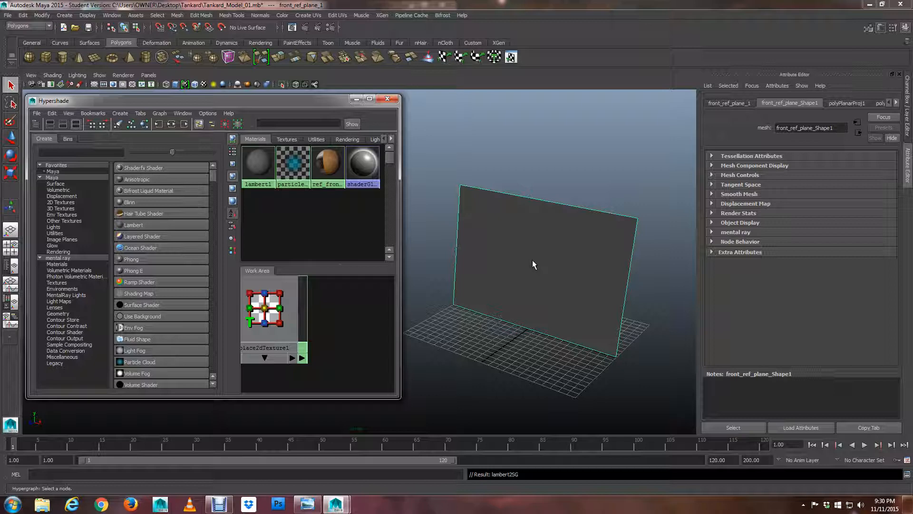
- Turn on textured shading in the viewport and inspect the tankard image on the front plane from a lower angle
{"action": "key", "text": "6"}
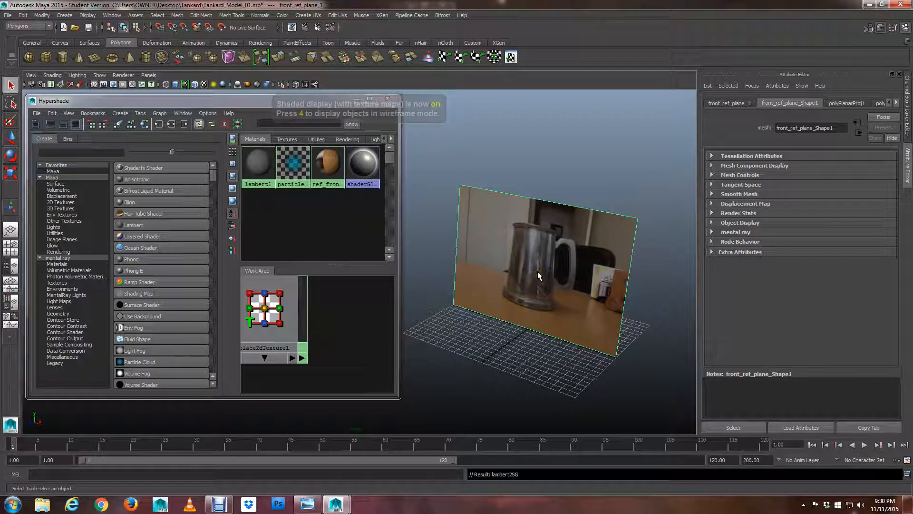
{"action": "left_click_drag", "start_coordinate": [535, 285], "coordinate": [534, 261], "text": "alt"}
{"action": "middle_click_drag", "start_coordinate": [535, 261], "coordinate": [521, 256], "text": "alt"}
{"action": "left_click_drag", "start_coordinate": [521, 255], "coordinate": [545, 262], "text": "alt"}
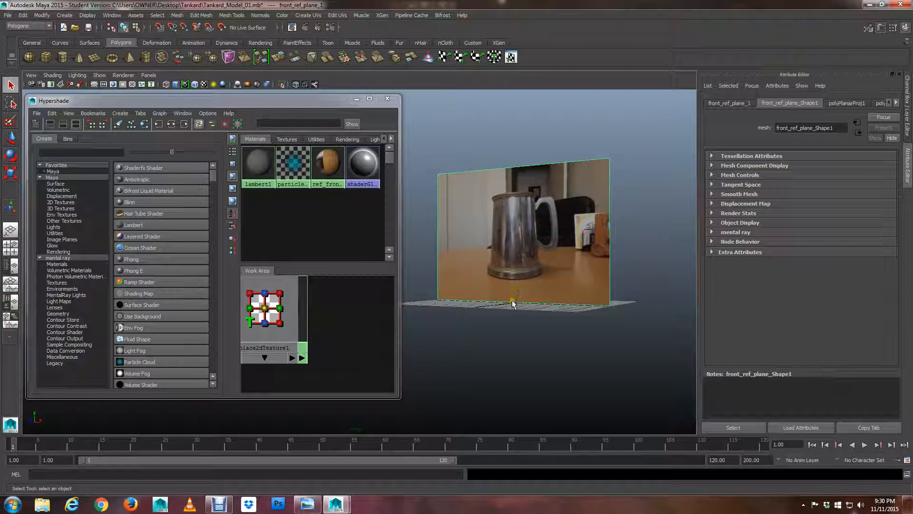
- Lower the front reference plane to Translate Y 5.997 so the tankard's base meets the grid
{"action": "key", "text": "w"}
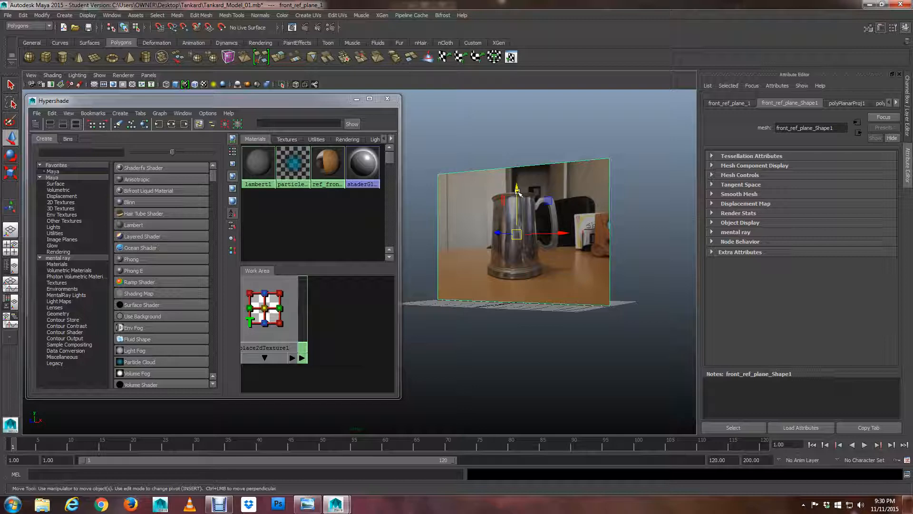
{"action": "left_click_drag", "start_coordinate": [517, 192], "coordinate": [518, 215]}
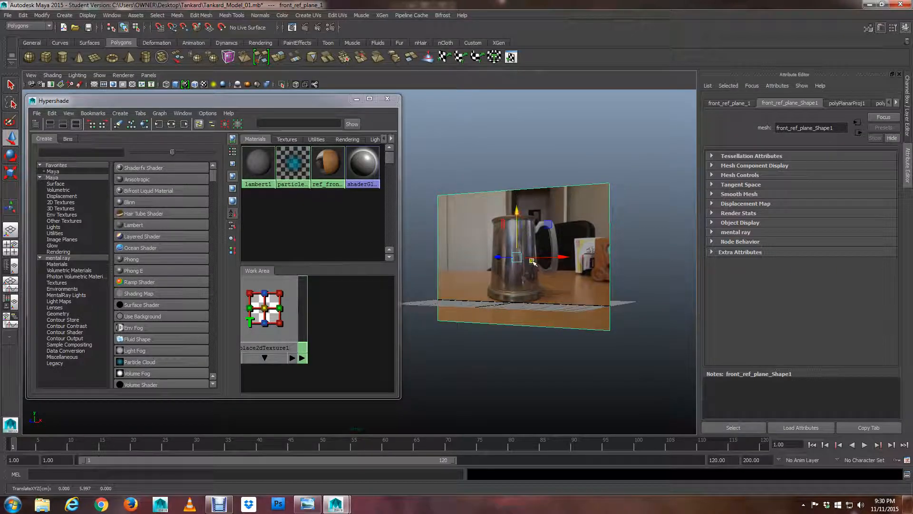
{"action": "left_click_drag", "start_coordinate": [520, 281], "coordinate": [519, 304], "text": "alt"}
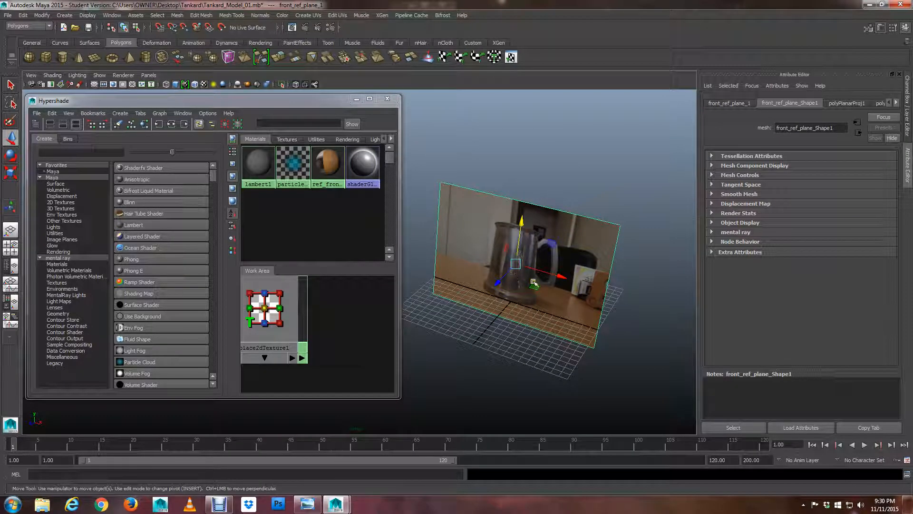
- Close the Hypershade, frame the reference plane closely, and show the Channel Box / Layer Editor instead of the Attribute Editor
{"action": "left_click", "coordinate": [389, 99]}
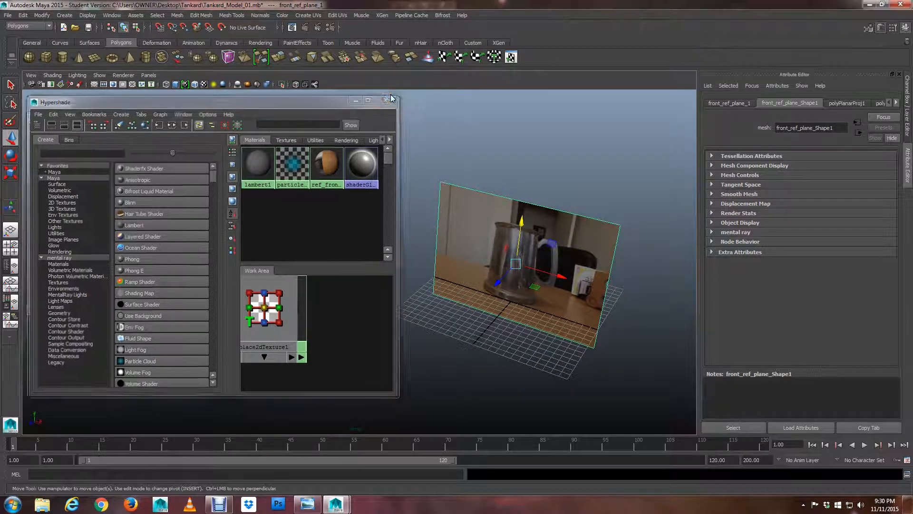
{"action": "right_click_drag", "start_coordinate": [477, 248], "coordinate": [426, 255], "text": "alt"}
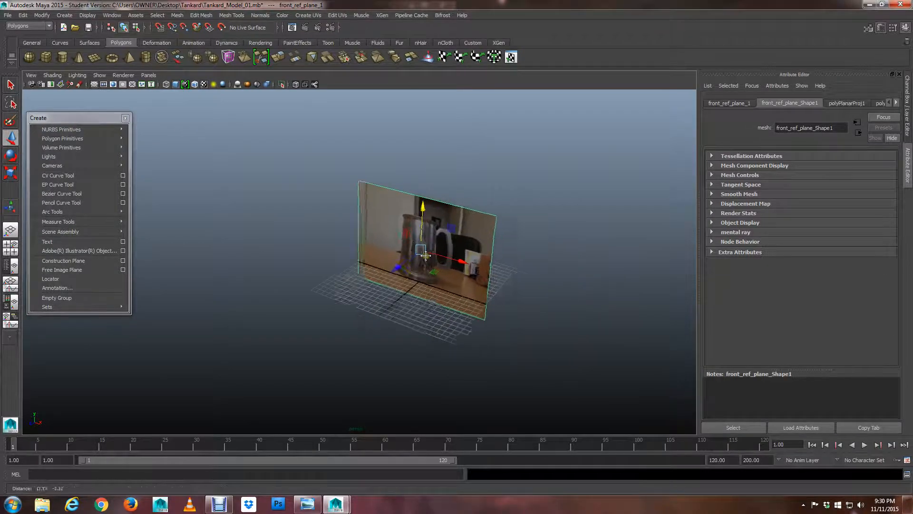
{"action": "middle_click_drag", "start_coordinate": [426, 255], "coordinate": [373, 254], "text": "alt"}
{"action": "right_click_drag", "start_coordinate": [366, 317], "coordinate": [431, 269], "text": "alt"}
{"action": "left_click_drag", "start_coordinate": [431, 269], "coordinate": [476, 257], "text": "alt"}
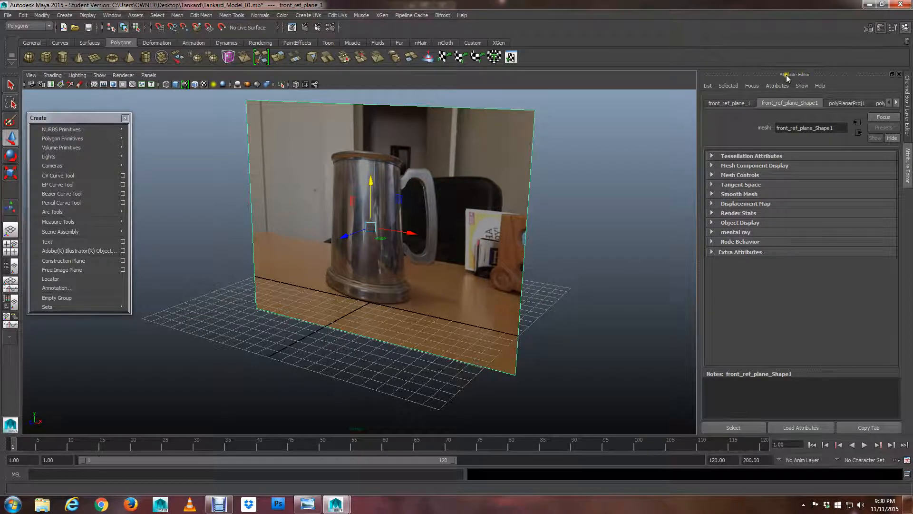
{"action": "key", "text": "ctrl+a"}
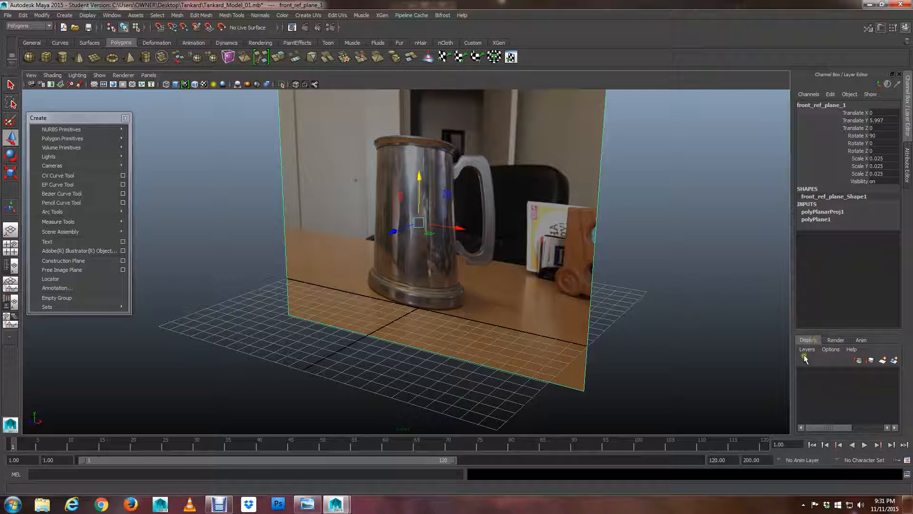
- Create a new display layer containing the front reference plane
{"action": "left_click", "coordinate": [629, 303]}
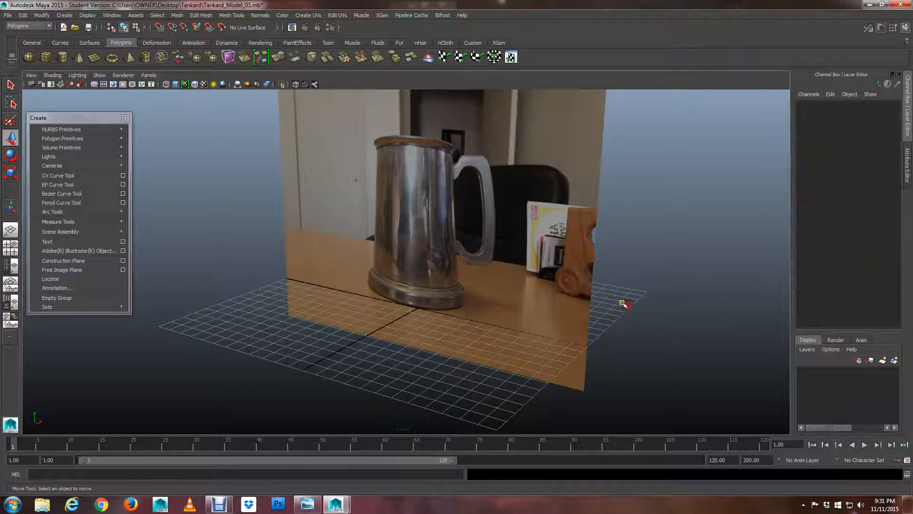
{"action": "left_click", "coordinate": [551, 246]}
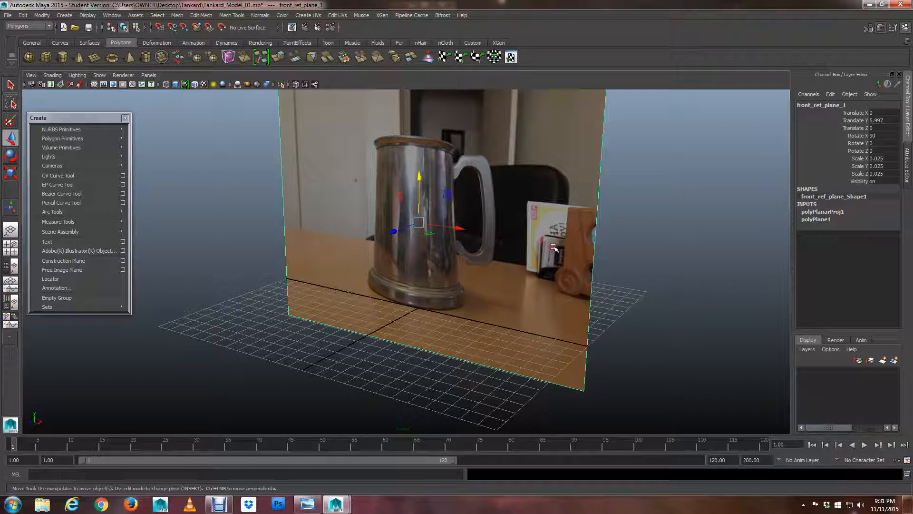
{"action": "left_click", "coordinate": [895, 361]}
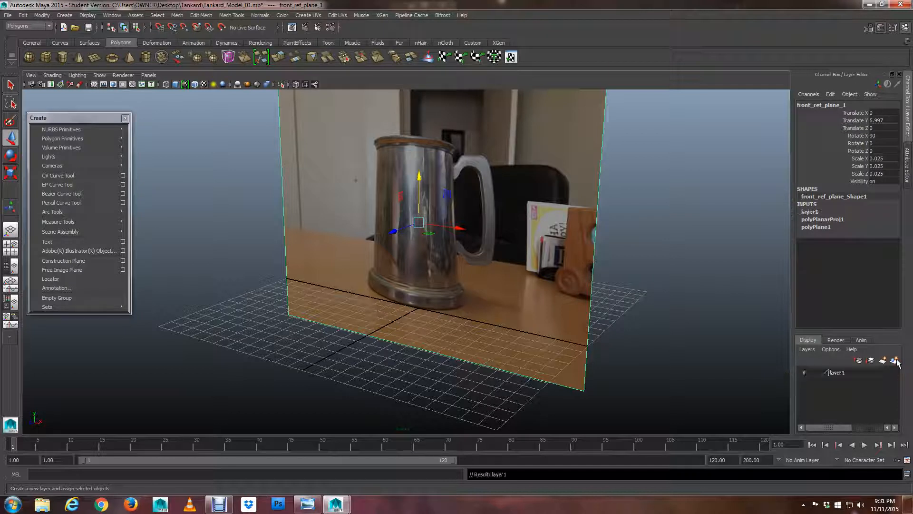
- Rename the new display layer to front_ref_disp and give it the blue colour
{"action": "double_click", "coordinate": [833, 374]}
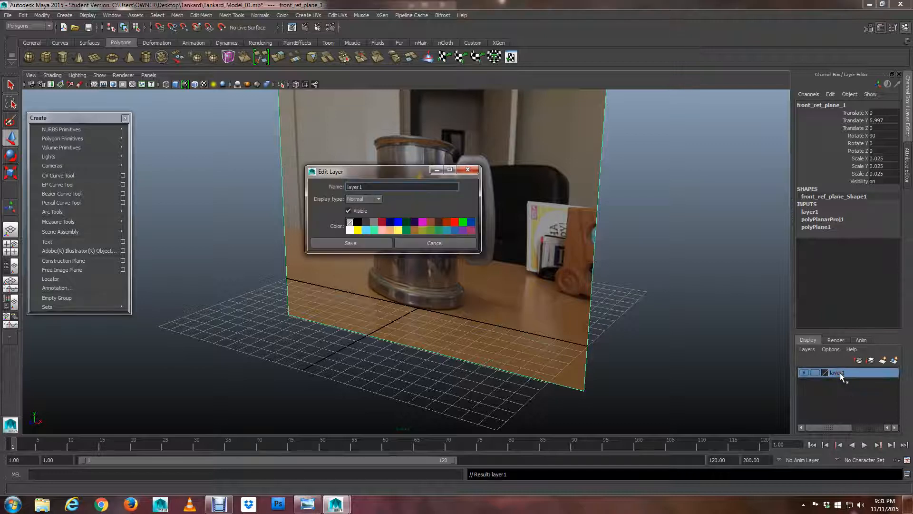
{"action": "left_click_drag", "start_coordinate": [396, 186], "coordinate": [210, 203]}
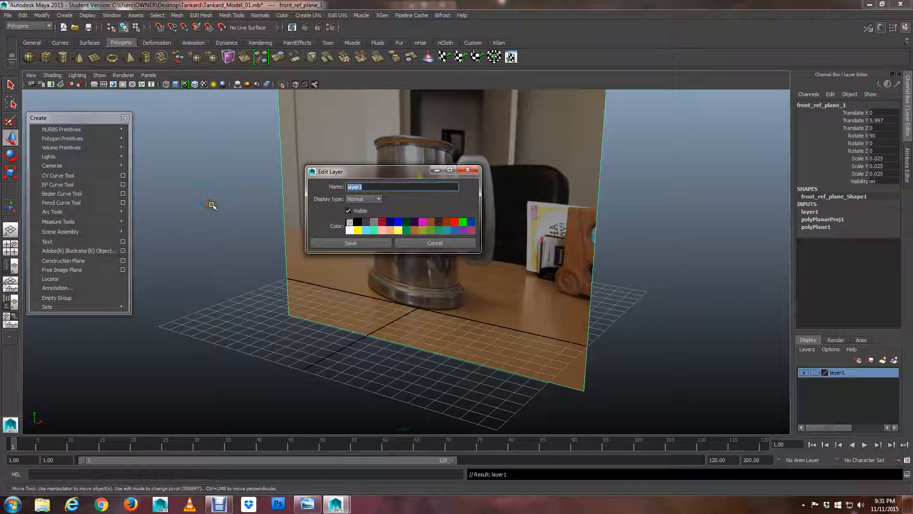
{"action": "type", "text": "front_ref_disp"}
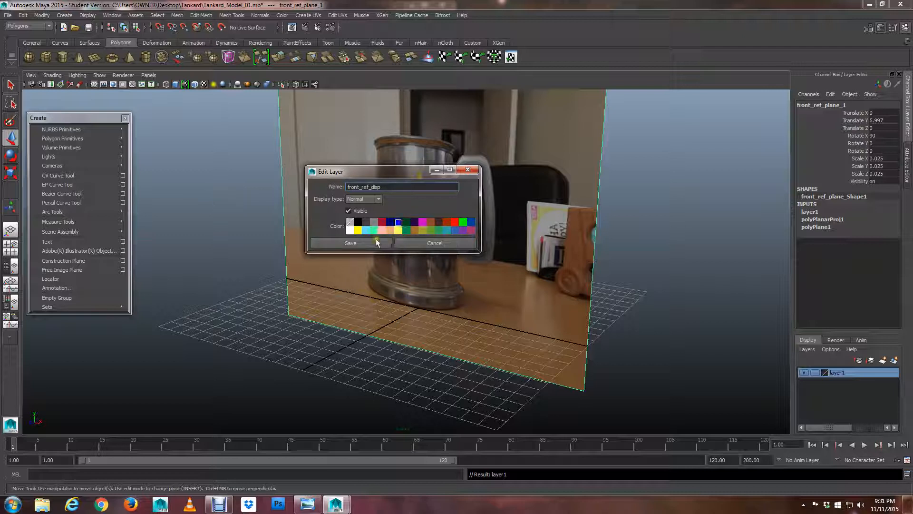
{"action": "left_click", "coordinate": [351, 243]}
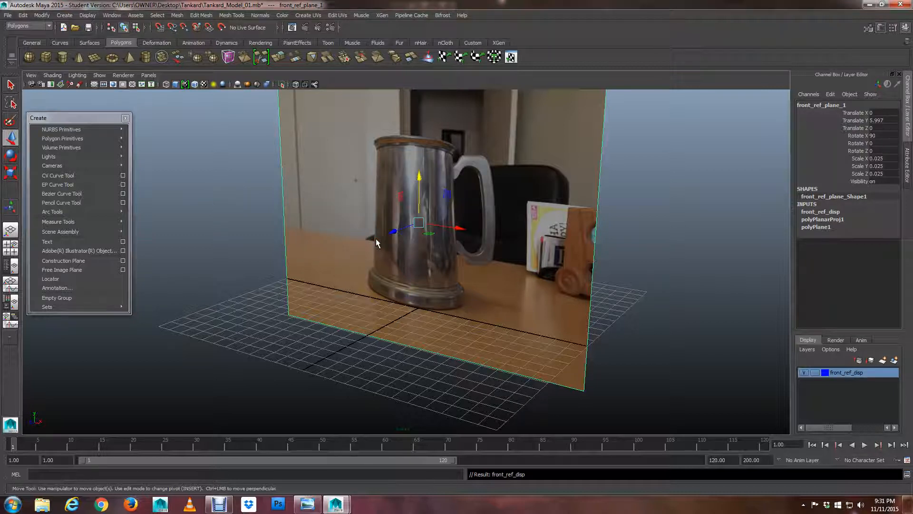
- Check the front_ref_disp layer's visibility toggle by repeatedly hiding and showing the plane, leaving the layer visible
{"action": "left_click", "coordinate": [804, 373]}
{"action": "left_click", "coordinate": [805, 373]}
{"action": "left_click", "coordinate": [806, 374]}
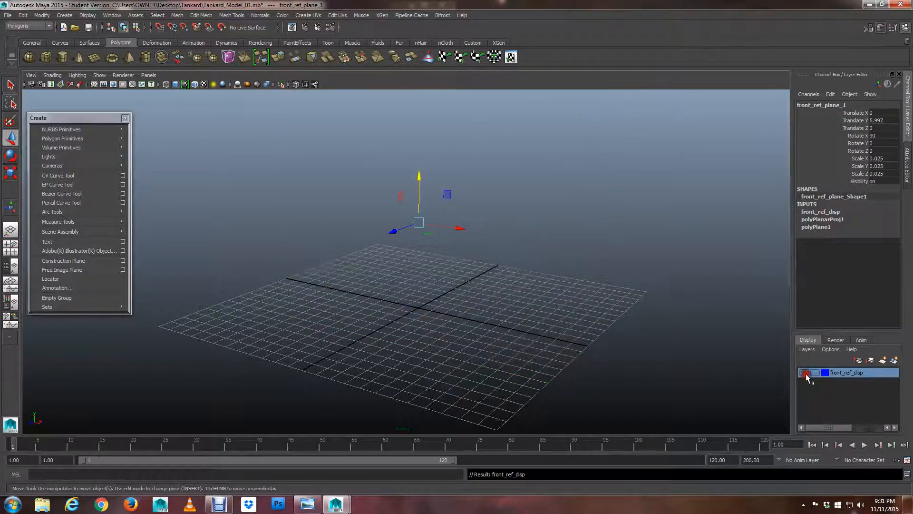
{"action": "left_click", "coordinate": [805, 373]}
{"action": "left_click", "coordinate": [805, 373]}
{"action": "left_click", "coordinate": [804, 373]}
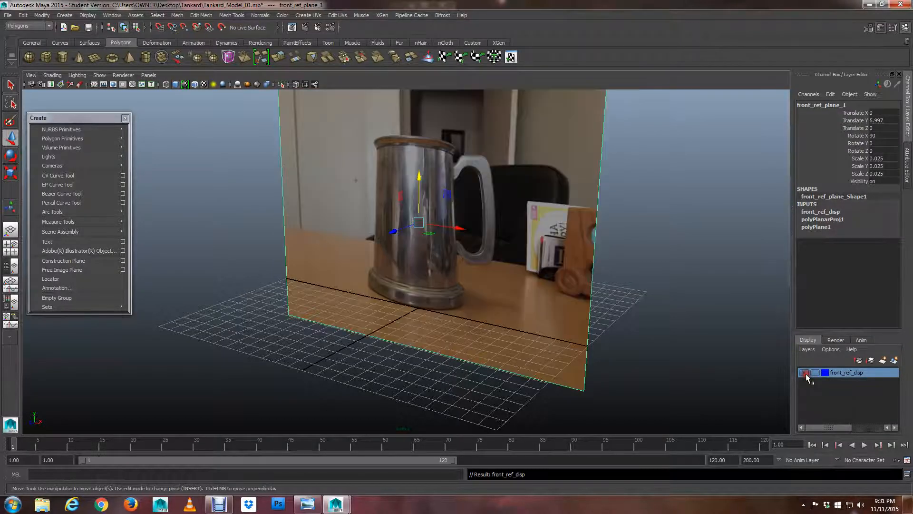
{"action": "left_click", "coordinate": [805, 374]}
{"action": "left_click", "coordinate": [806, 373]}
{"action": "left_click", "coordinate": [804, 373]}
{"action": "left_click", "coordinate": [804, 373]}
{"action": "left_click", "coordinate": [805, 373]}
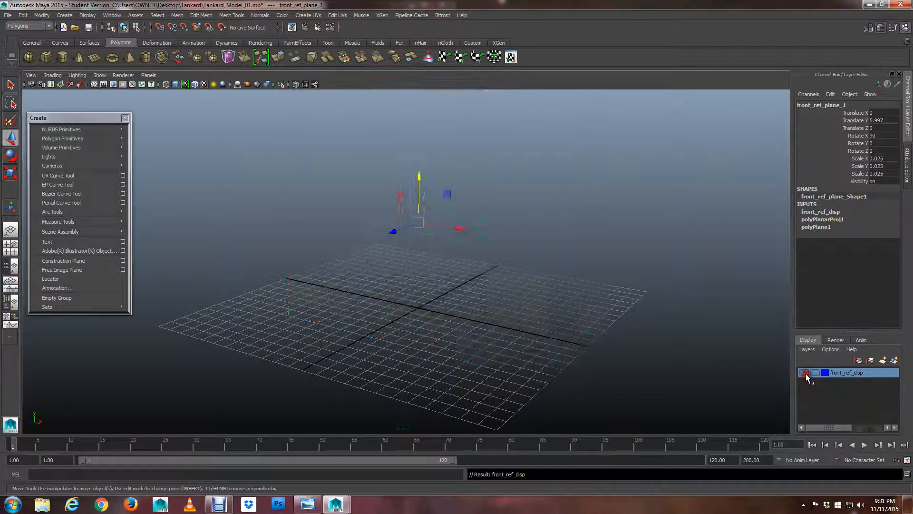
{"action": "left_click", "coordinate": [805, 373]}
{"action": "left_click", "coordinate": [805, 373]}
{"action": "left_click", "coordinate": [806, 373]}
{"action": "left_click", "coordinate": [805, 373]}
{"action": "left_click", "coordinate": [806, 373]}
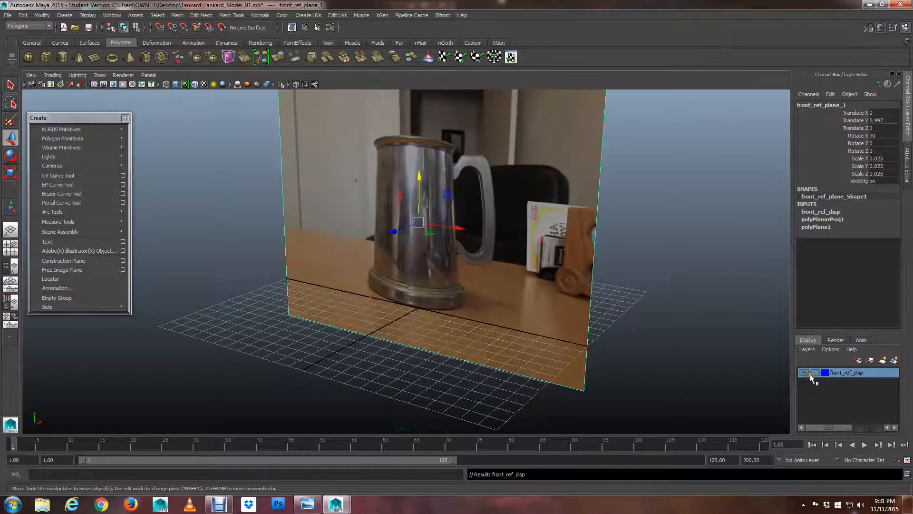
- Cycle the front_ref_disp layer's display type through Template to Reference and test whether the plane can be selected
{"action": "left_click", "coordinate": [815, 373]}
{"action": "left_click", "coordinate": [815, 373]}
{"action": "left_click", "coordinate": [815, 373]}
{"action": "left_click", "coordinate": [815, 373]}
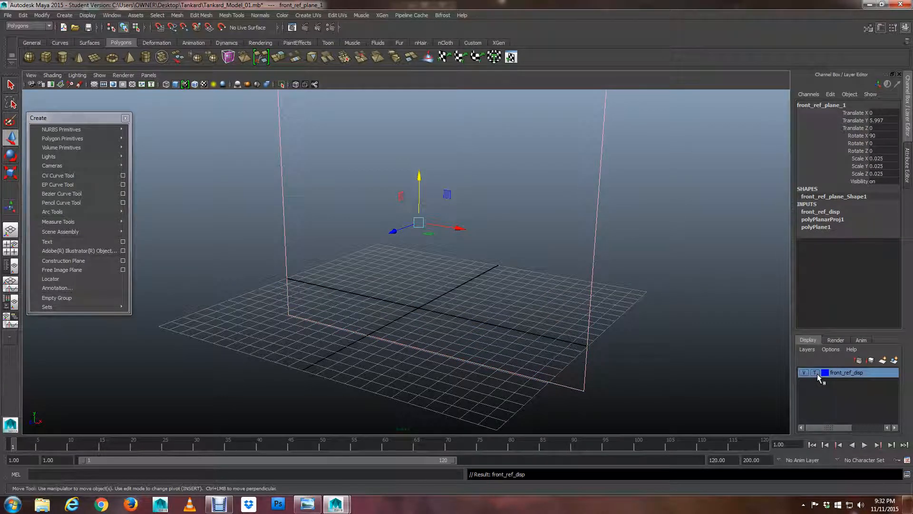
{"action": "left_click", "coordinate": [817, 374]}
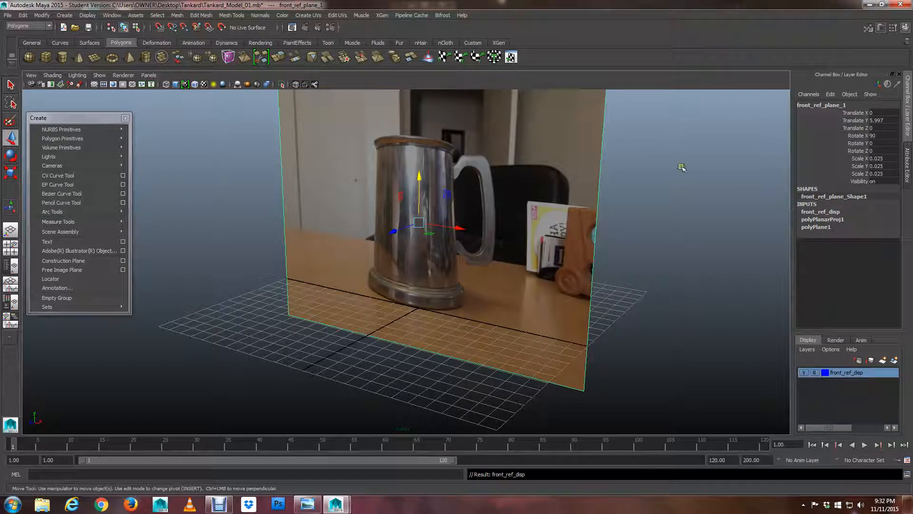
{"action": "left_click", "coordinate": [445, 312]}
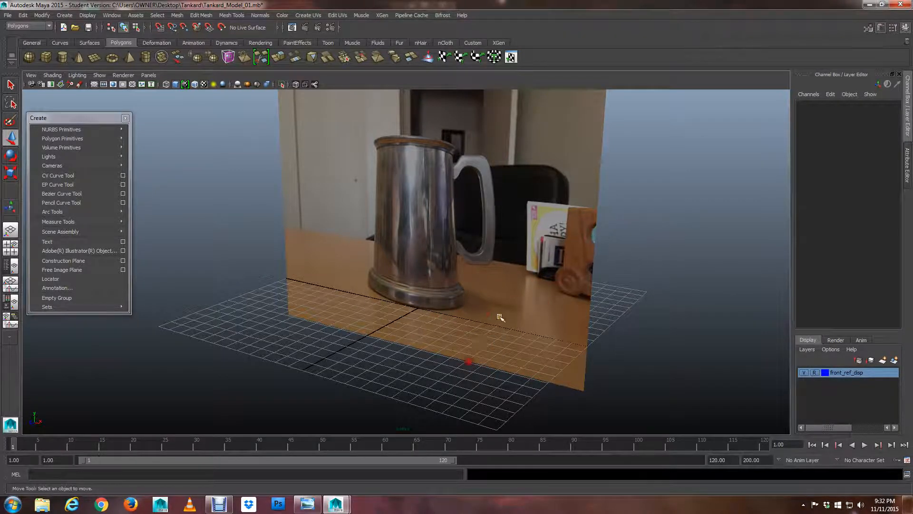
- Examine the locked tankard reference plane from several angles, checking how the mug's base lines up with the grid
{"action": "scroll", "coordinate": [497, 316], "scroll_direction": "down", "scroll_amount": 5}
{"action": "left_click_drag", "start_coordinate": [442, 312], "coordinate": [452, 277], "text": "alt"}
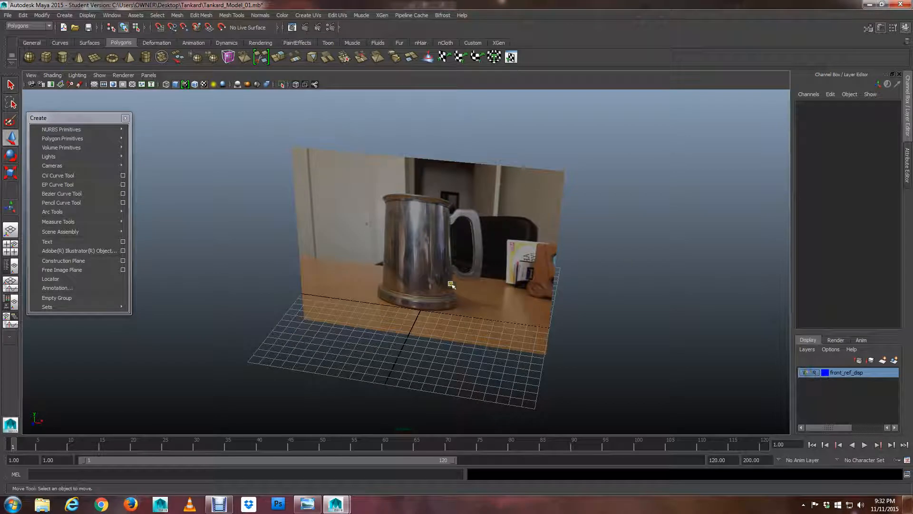
{"action": "left_click_drag", "start_coordinate": [427, 306], "coordinate": [411, 319], "text": "alt"}
{"action": "middle_click_drag", "start_coordinate": [339, 364], "coordinate": [377, 257], "text": "alt"}
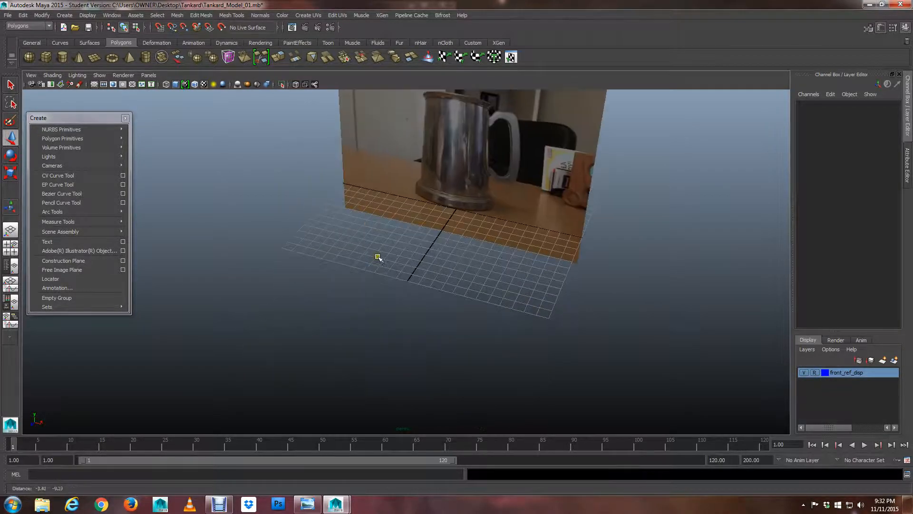
{"action": "right_click_drag", "start_coordinate": [377, 256], "coordinate": [464, 295], "text": "alt"}
{"action": "key", "text": "q"}
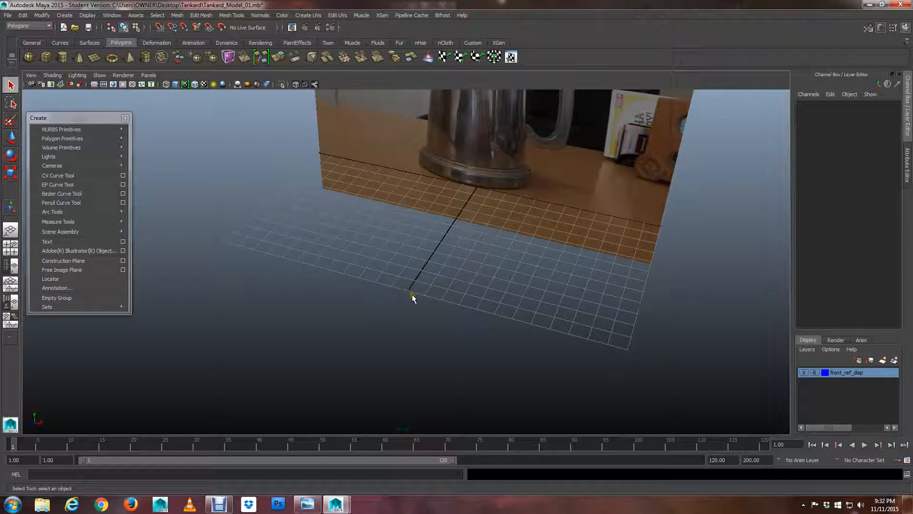
{"action": "left_click_drag", "start_coordinate": [484, 166], "coordinate": [489, 280], "text": "alt"}
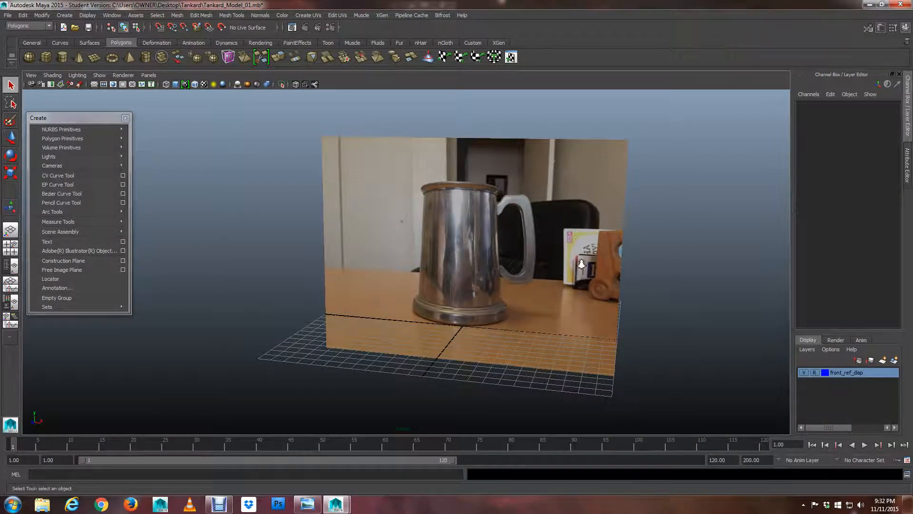
{"action": "left_click_drag", "start_coordinate": [582, 265], "coordinate": [490, 268], "text": "alt"}
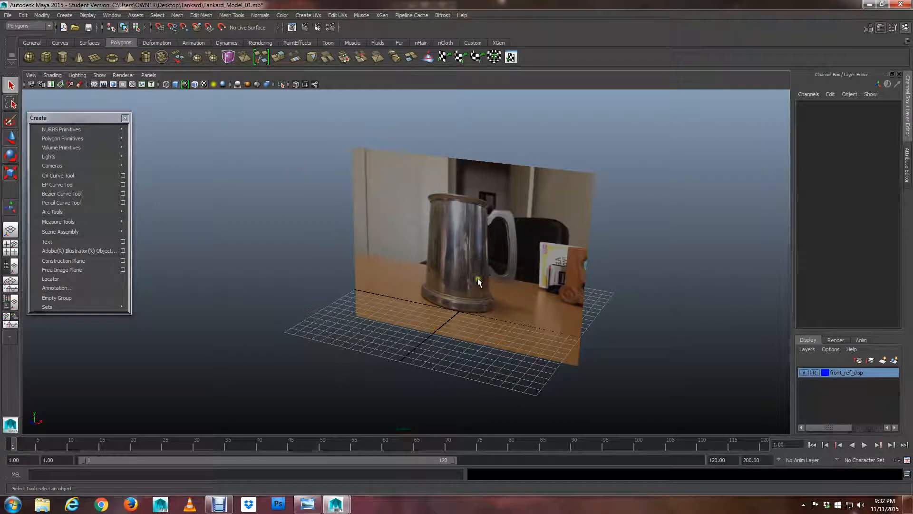
{"action": "left_click_drag", "start_coordinate": [468, 269], "coordinate": [495, 292], "text": "alt"}
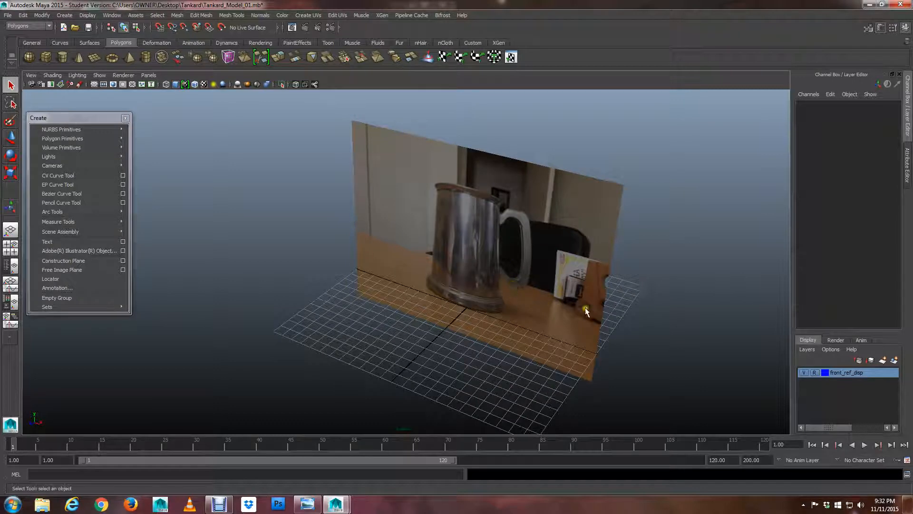
{"action": "left_click_drag", "start_coordinate": [496, 302], "coordinate": [432, 288], "text": "alt"}
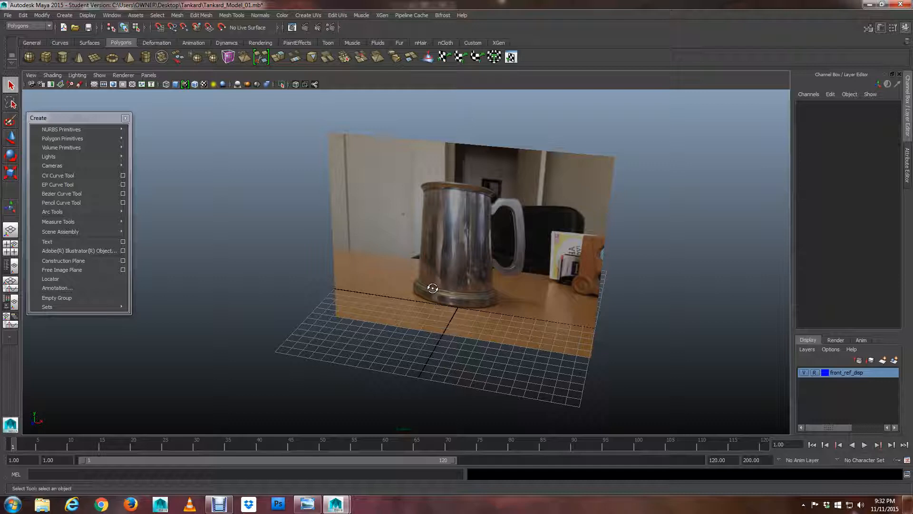
{"action": "left_click_drag", "start_coordinate": [432, 288], "coordinate": [420, 255], "text": "alt"}
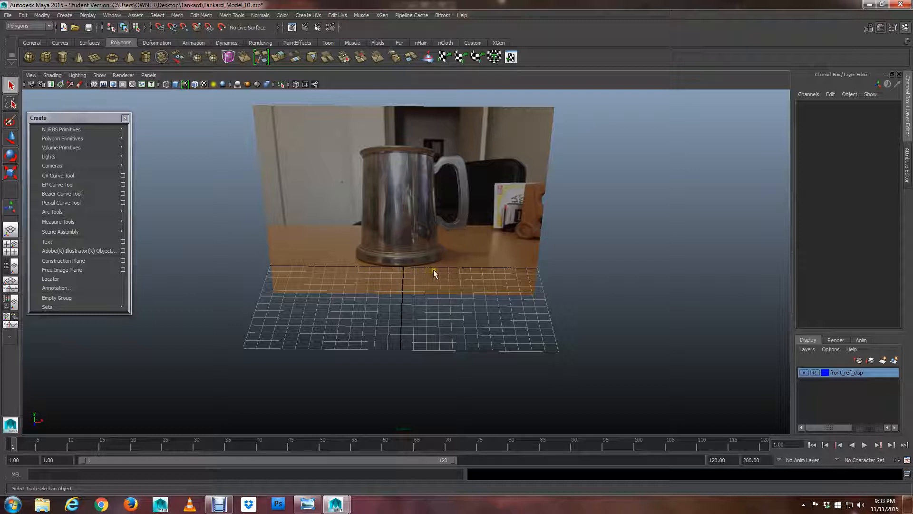
- Return the front_ref_disp layer to its normal display type and select the front reference plane with the Scale tool
{"action": "right_click", "coordinate": [421, 231]}
{"action": "key", "text": "r"}
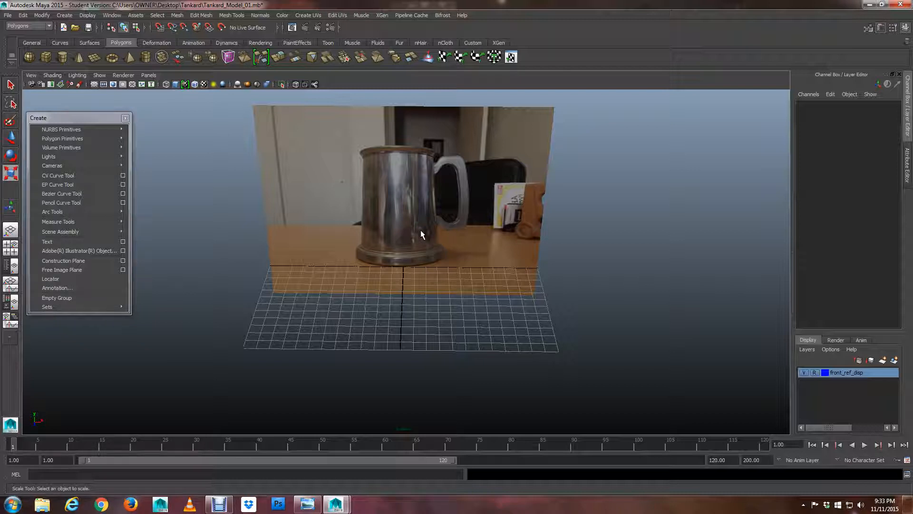
{"action": "left_click", "coordinate": [815, 372]}
{"action": "left_click", "coordinate": [453, 212]}
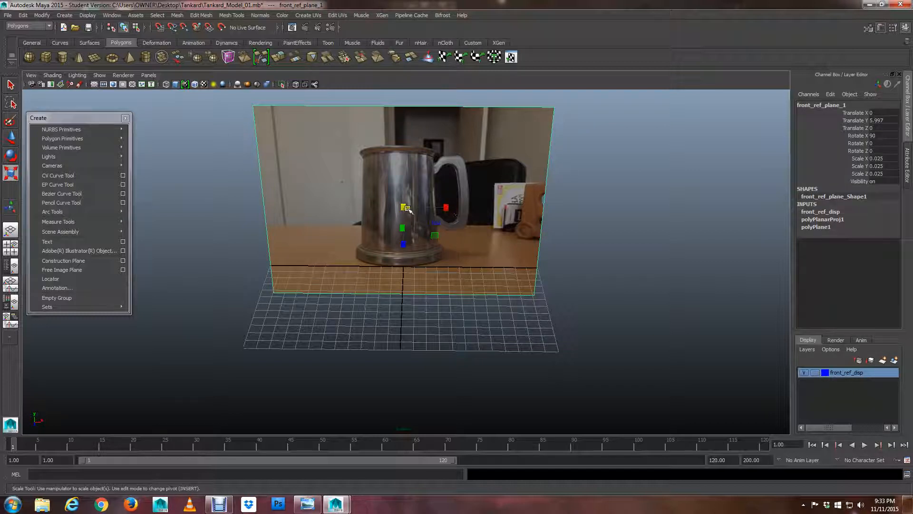
- Try scaling the front reference plane along its individual axes, undoing each stretch
{"action": "left_click_drag", "start_coordinate": [406, 207], "coordinate": [410, 241], "text": "alt"}
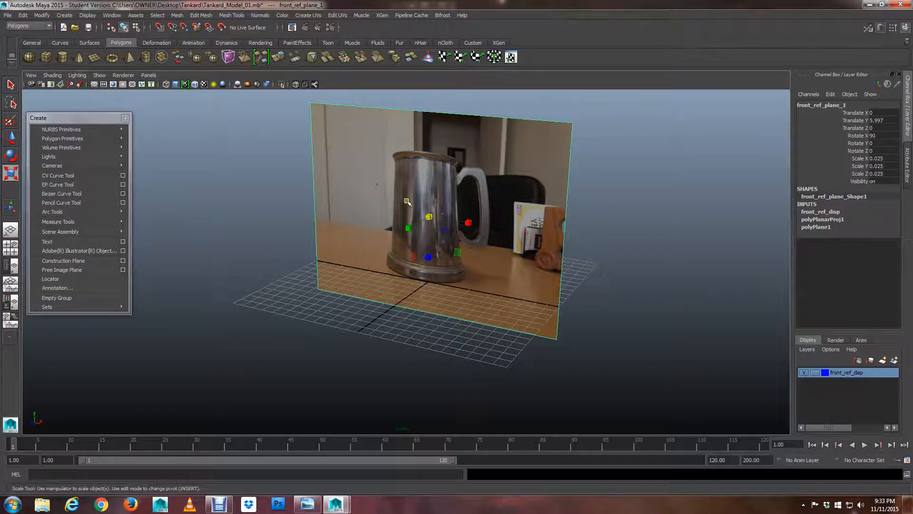
{"action": "scroll", "coordinate": [407, 201], "scroll_direction": "up", "scroll_amount": 5}
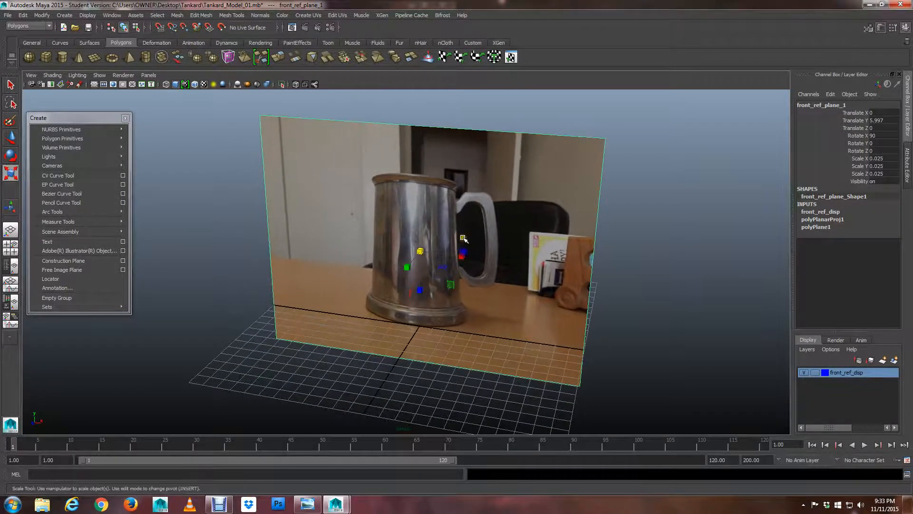
{"action": "left_click_drag", "start_coordinate": [463, 238], "coordinate": [432, 243], "text": "alt"}
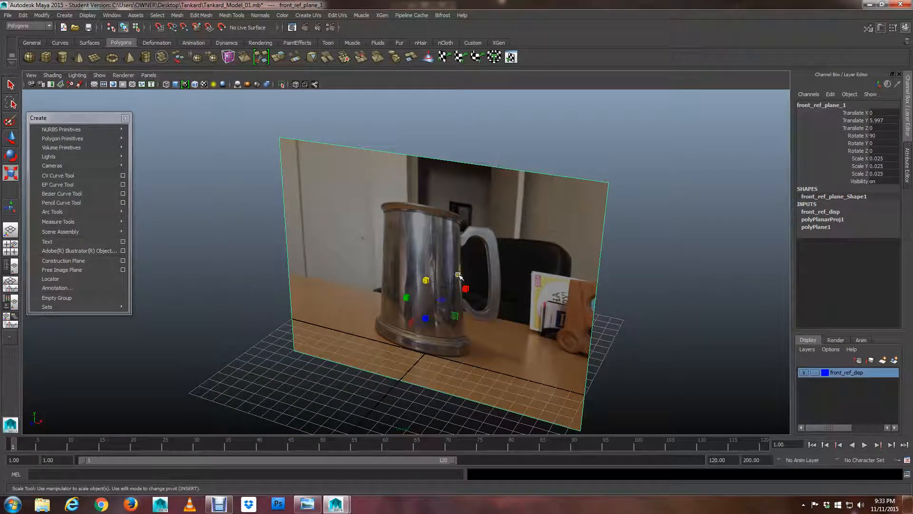
{"action": "mouse_move", "coordinate": [466, 289]}
{"action": "left_mouse_down"}
{"action": "mouse_move", "coordinate": [480, 291]}
{"action": "mouse_move", "coordinate": [468, 290]}
{"action": "left_mouse_up"}
{"action": "key", "text": "ctrl+z"}
{"action": "left_click_drag", "start_coordinate": [406, 297], "coordinate": [401, 301]}
{"action": "key", "text": "ctrl+z"}
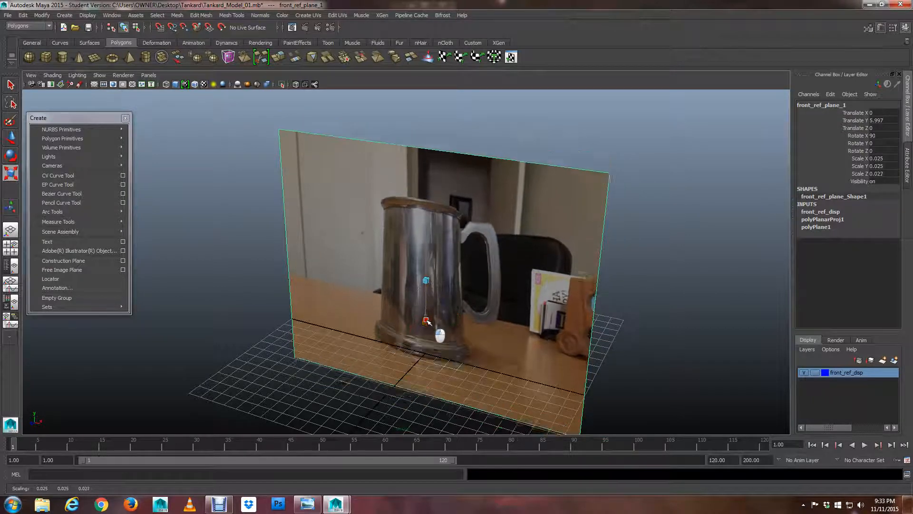
{"action": "left_click_drag", "start_coordinate": [428, 320], "coordinate": [405, 253], "text": "alt"}
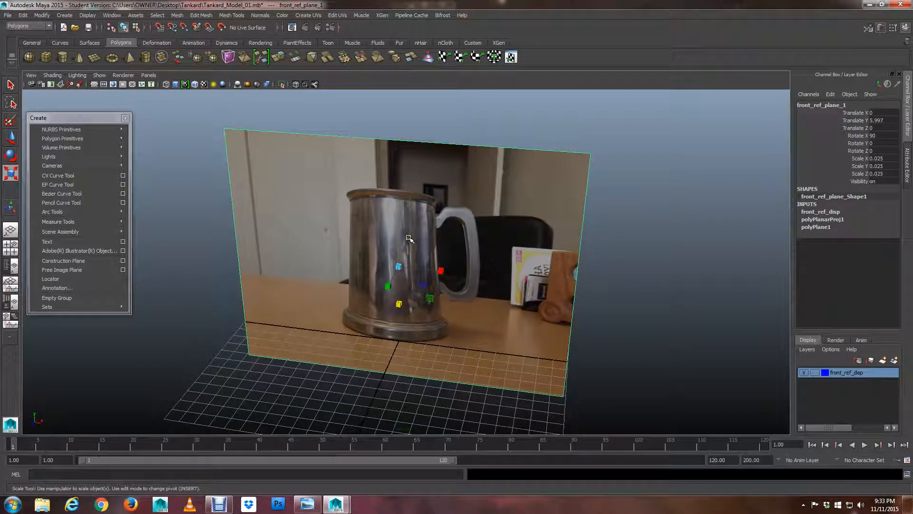
- Scale the front reference plane uniformly to 0.03 on all three axes
{"action": "left_click_drag", "start_coordinate": [410, 256], "coordinate": [384, 256], "text": "alt"}
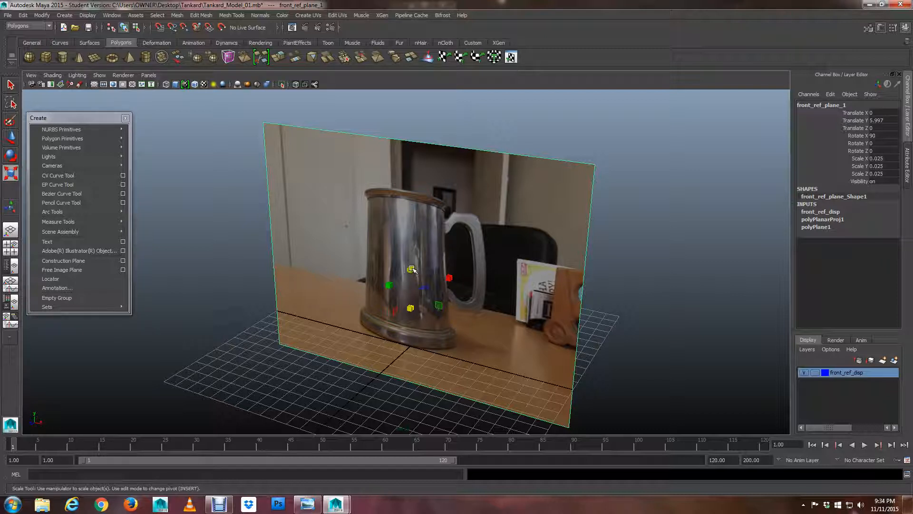
{"action": "left_click_drag", "start_coordinate": [412, 270], "coordinate": [455, 268]}
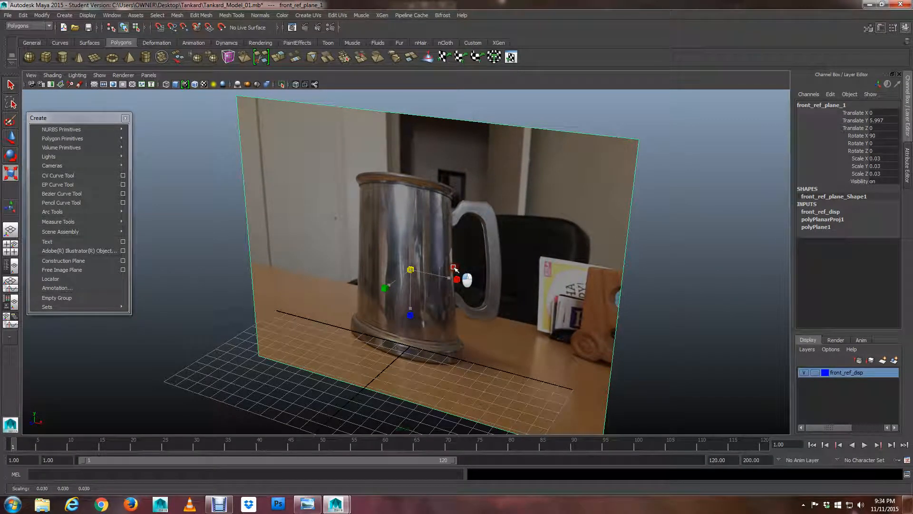
{"action": "left_click_drag", "start_coordinate": [453, 267], "coordinate": [480, 254]}
{"action": "scroll", "coordinate": [450, 263], "scroll_direction": "down", "scroll_amount": 3}
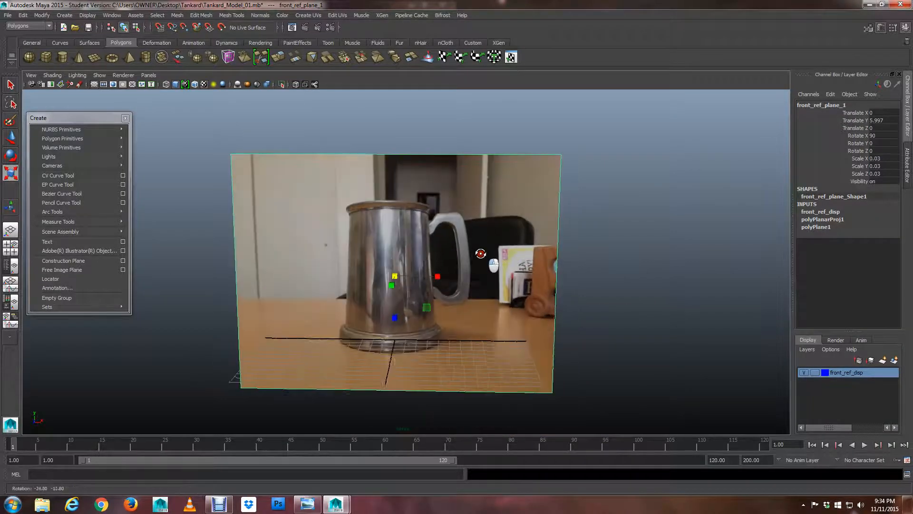
- Move the front reference plane to Translate X 0.599 and Translate Y 7.386, aligning the mug's base with the grid centre
{"action": "key", "text": "w"}
{"action": "left_click_drag", "start_coordinate": [394, 257], "coordinate": [394, 241]}
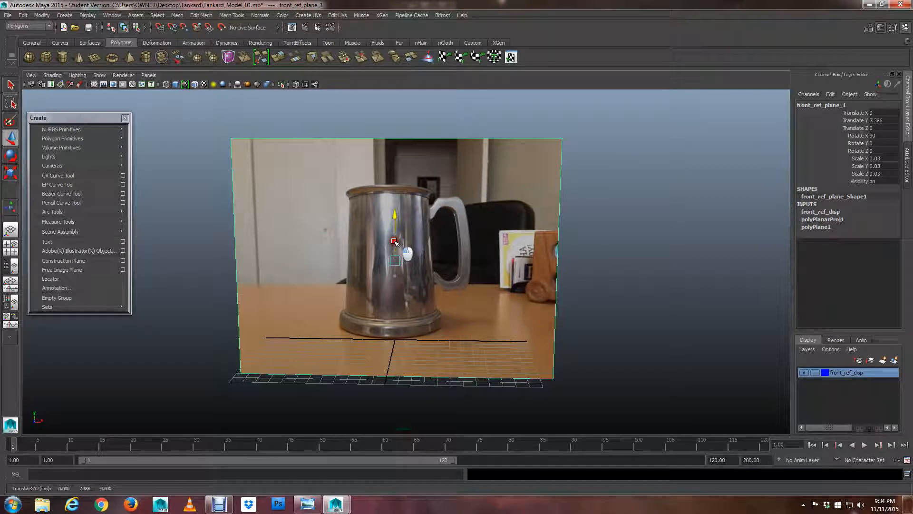
{"action": "left_click_drag", "start_coordinate": [440, 260], "coordinate": [418, 299]}
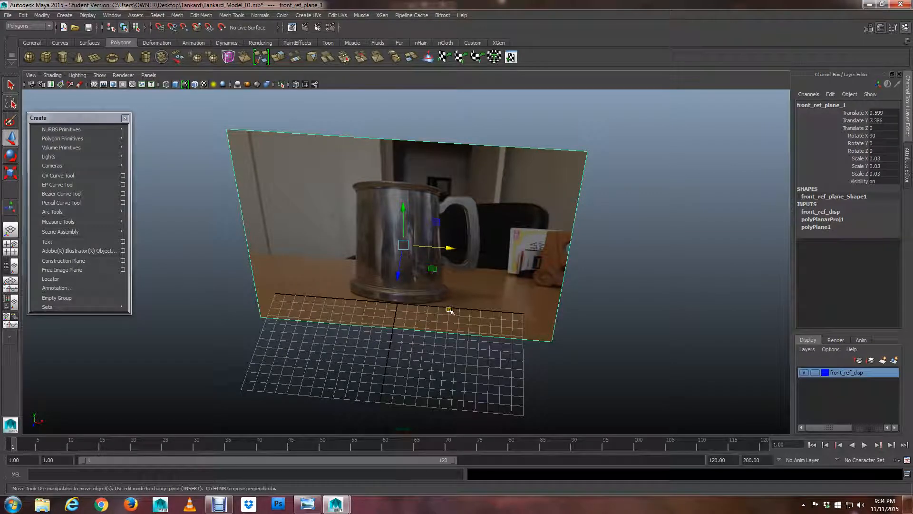
{"action": "left_click_drag", "start_coordinate": [437, 312], "coordinate": [353, 272], "text": "alt"}
{"action": "scroll", "coordinate": [314, 277], "scroll_direction": "down", "scroll_amount": 3}
{"action": "scroll", "coordinate": [353, 271], "scroll_direction": "up", "scroll_amount": 3}
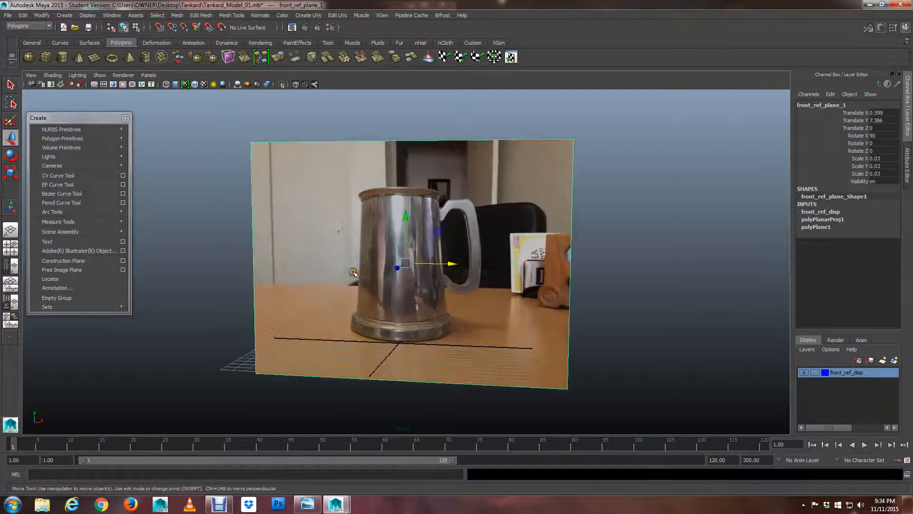
- Set the front_ref_disp layer's display type to Reference and test whether the plane can still be selected
{"action": "left_click", "coordinate": [815, 372]}
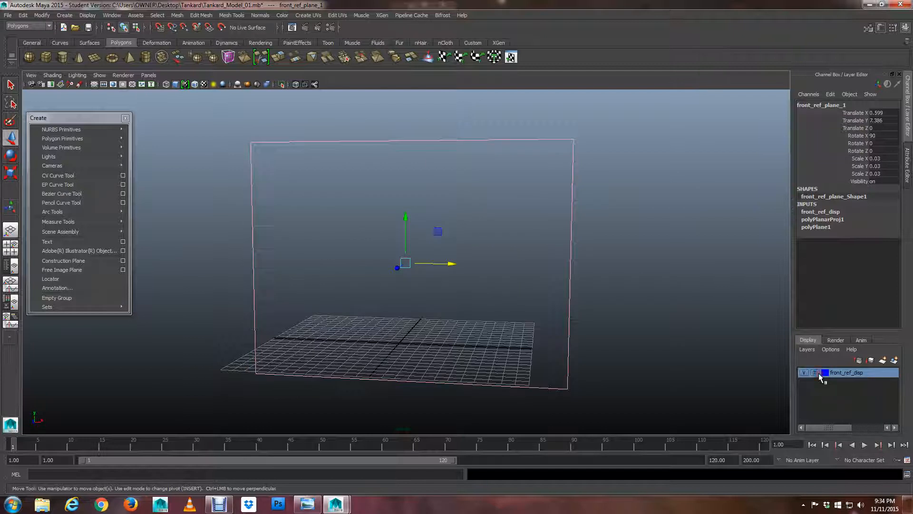
{"action": "left_click", "coordinate": [818, 373]}
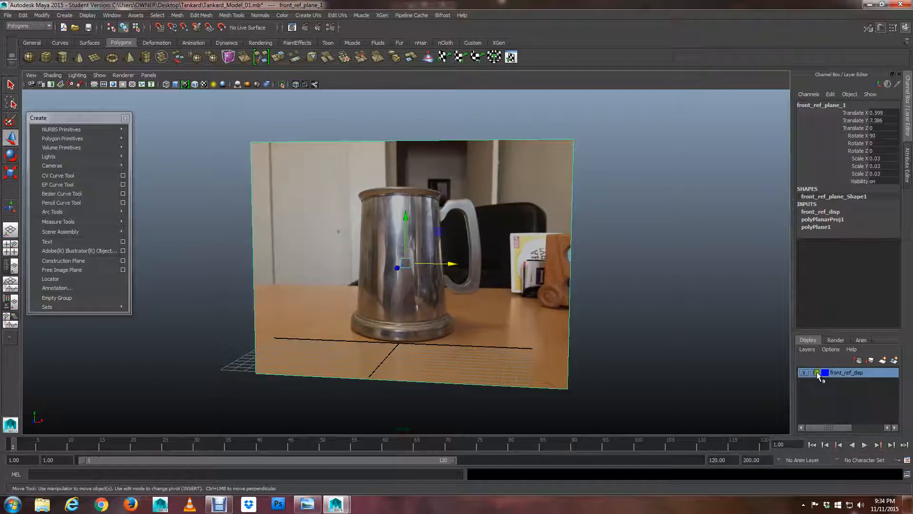
{"action": "left_click_drag", "start_coordinate": [631, 238], "coordinate": [512, 326]}
{"action": "left_click_drag", "start_coordinate": [604, 253], "coordinate": [514, 333]}
{"action": "left_click_drag", "start_coordinate": [586, 269], "coordinate": [538, 307]}
{"action": "scroll", "coordinate": [514, 328], "scroll_direction": "down", "scroll_amount": 3}
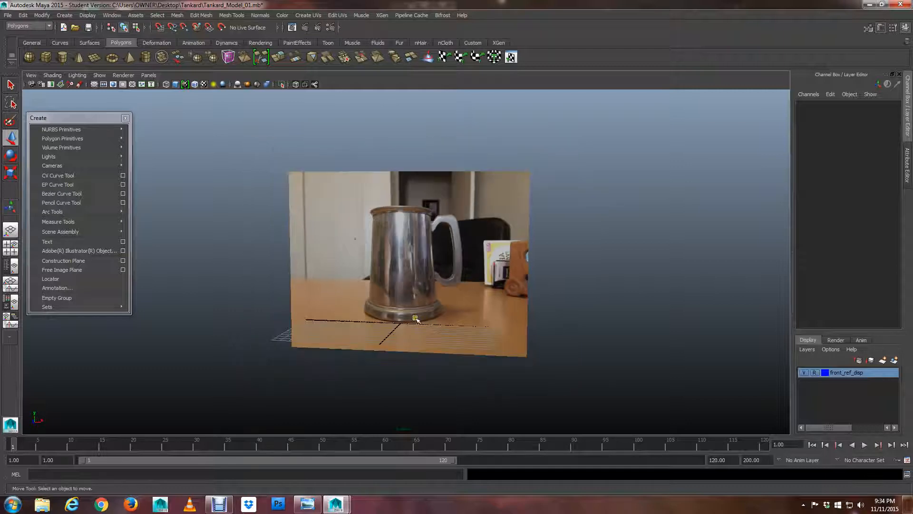
{"action": "scroll", "coordinate": [334, 299], "scroll_direction": "up", "scroll_amount": 3}
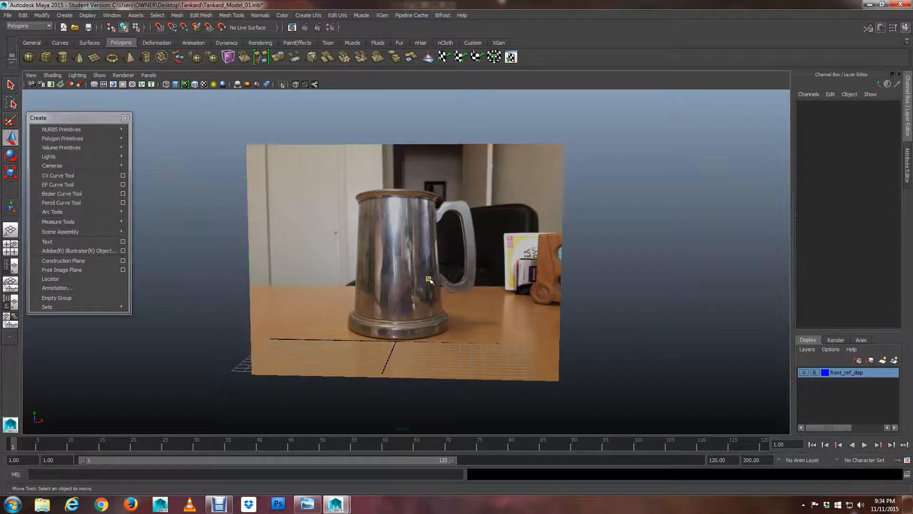
{"action": "mouse_move", "coordinate": [430, 280]}
{"action": "left_mouse_down", "text": "alt"}
{"action": "mouse_move", "coordinate": [419, 267]}
{"action": "mouse_move", "coordinate": [413, 285]}
{"action": "left_mouse_up", "text": "alt"}
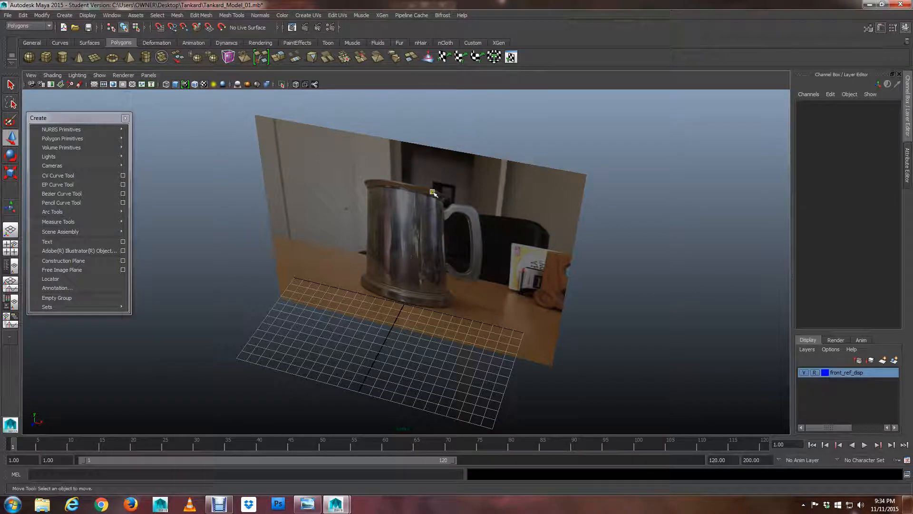
{"action": "mouse_move", "coordinate": [423, 273]}
{"action": "left_mouse_down", "text": "alt"}
{"action": "mouse_move", "coordinate": [424, 222]}
{"action": "mouse_move", "coordinate": [434, 267]}
{"action": "left_mouse_up", "text": "alt"}
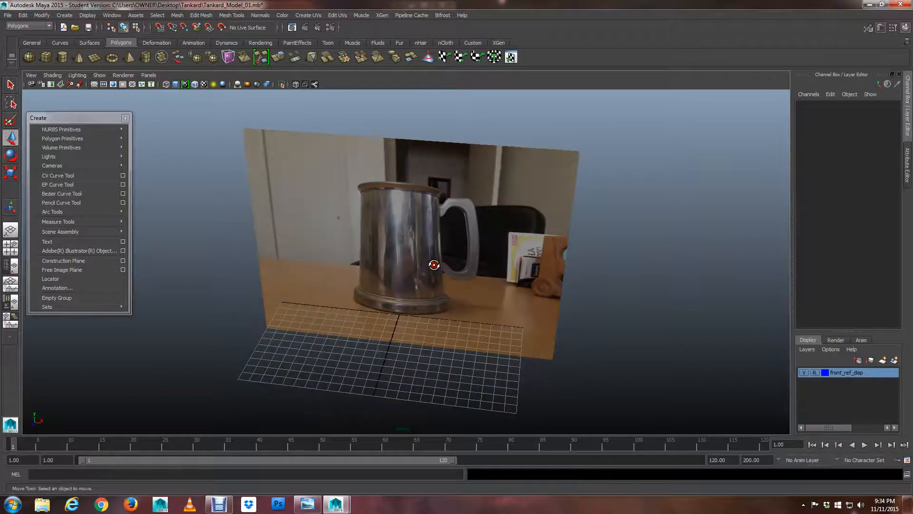
- Create a polygon cylinder at the grid origin in front of the tankard image's base
{"action": "key", "text": "q"}
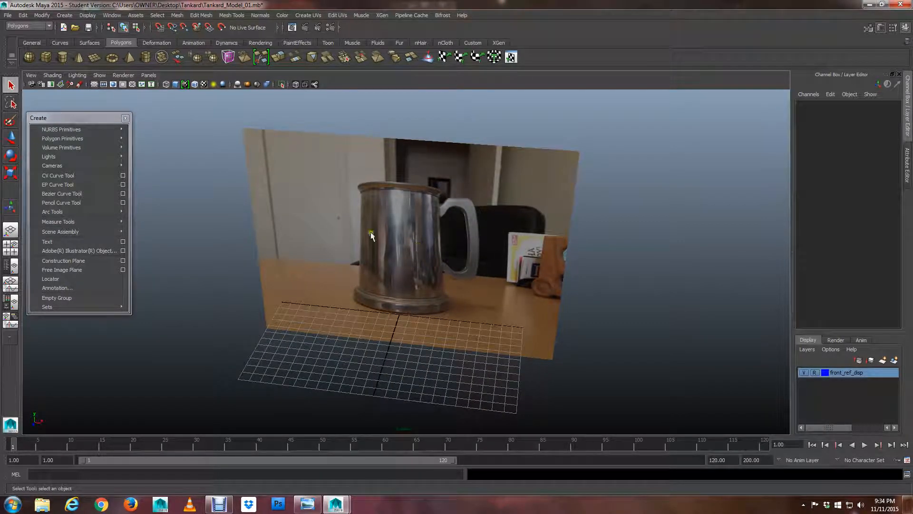
{"action": "mouse_move", "coordinate": [67, 142]}
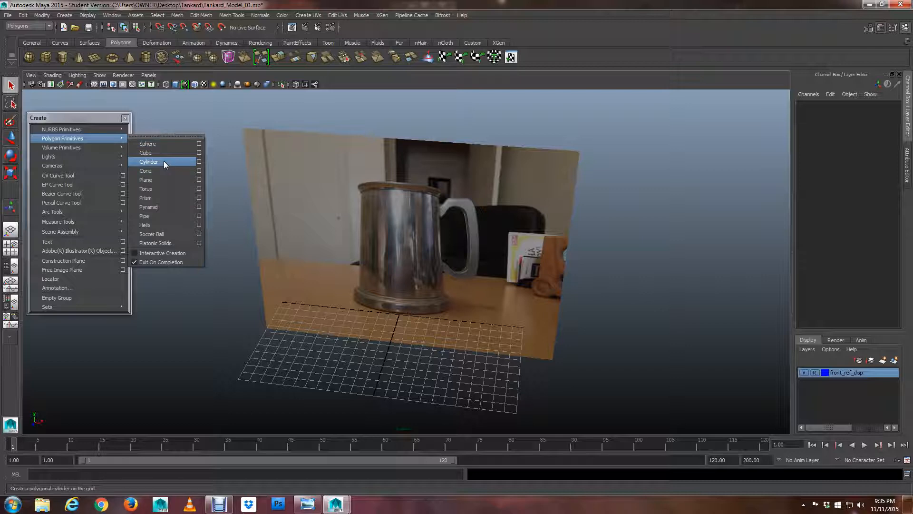
{"action": "left_click", "coordinate": [164, 160]}
{"action": "mouse_move", "coordinate": [433, 327]}
{"action": "left_mouse_down", "text": "alt"}
{"action": "mouse_move", "coordinate": [422, 304]}
{"action": "mouse_move", "coordinate": [418, 333]}
{"action": "left_mouse_up", "text": "alt"}
{"action": "right_click_drag", "start_coordinate": [418, 333], "coordinate": [577, 366], "text": "alt"}
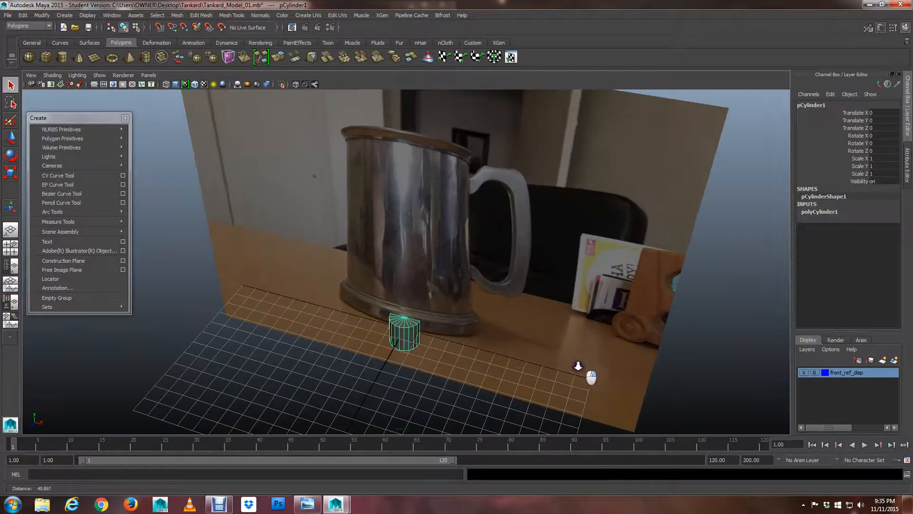
{"action": "middle_click_drag", "start_coordinate": [516, 346], "coordinate": [528, 279], "text": "alt"}
{"action": "left_click_drag", "start_coordinate": [528, 279], "coordinate": [460, 274], "text": "alt"}
{"action": "scroll", "coordinate": [519, 273], "scroll_direction": "down", "scroll_amount": 2}
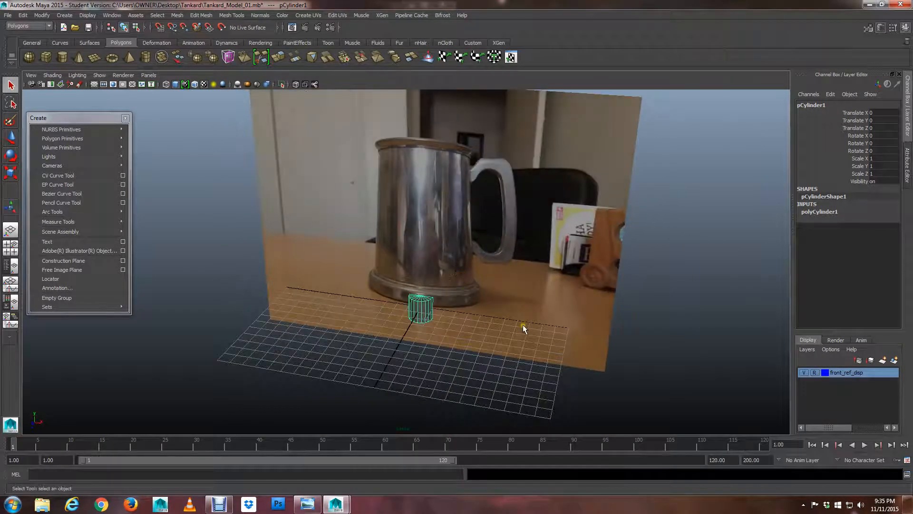
- Hide the front_ref_disp layer and view the cylinder's cap close up from directly above
{"action": "left_click", "coordinate": [804, 372]}
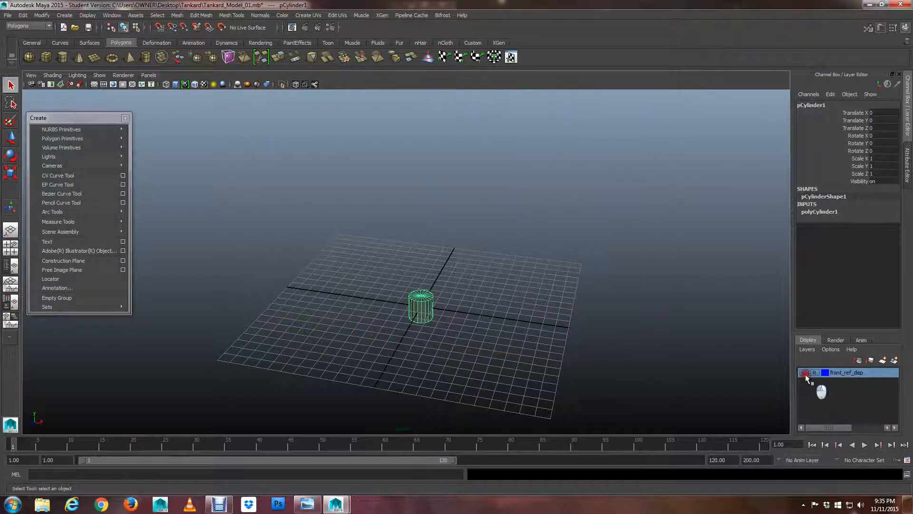
{"action": "left_click", "coordinate": [803, 372]}
{"action": "left_click", "coordinate": [804, 372]}
{"action": "left_click_drag", "start_coordinate": [412, 251], "coordinate": [426, 267], "text": "alt"}
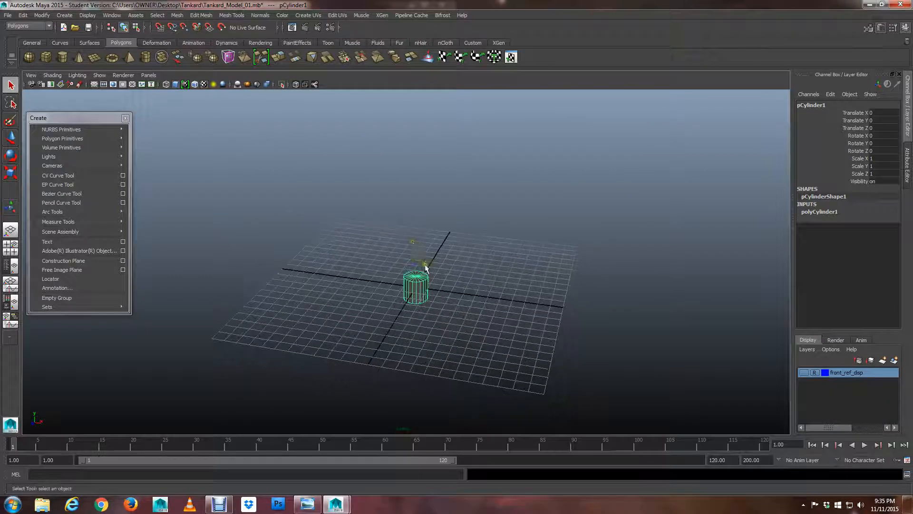
{"action": "scroll", "coordinate": [425, 267], "scroll_direction": "up", "scroll_amount": 5}
{"action": "scroll", "coordinate": [275, 187], "scroll_direction": "down", "scroll_amount": 4}
{"action": "left_click_drag", "start_coordinate": [275, 187], "coordinate": [300, 222], "text": "alt"}
{"action": "right_click_drag", "start_coordinate": [300, 223], "coordinate": [443, 307], "text": "alt"}
{"action": "middle_click_drag", "start_coordinate": [443, 304], "coordinate": [458, 307], "text": "alt"}
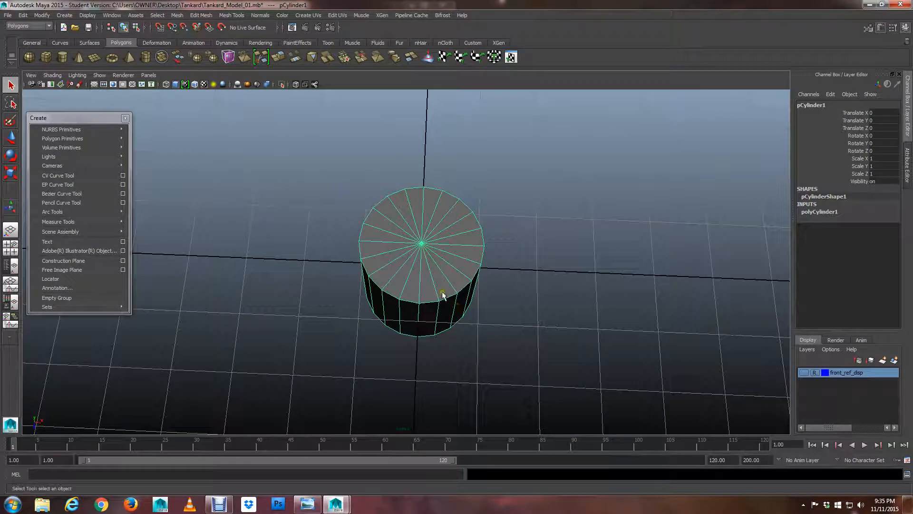
{"action": "left_click_drag", "start_coordinate": [443, 294], "coordinate": [432, 290], "text": "alt"}
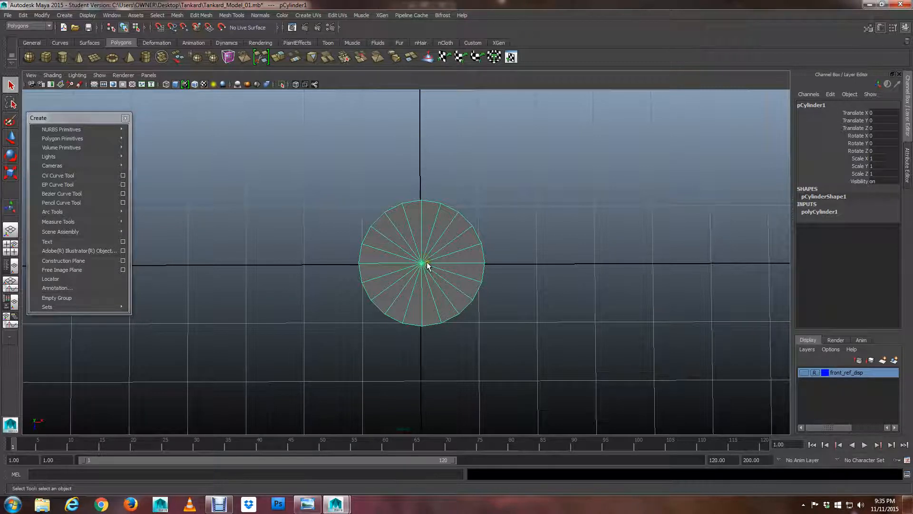
- Set the cylinder's Subdivisions Axis to 16 in its polyCylinder1 construction settings
{"action": "left_click", "coordinate": [833, 212]}
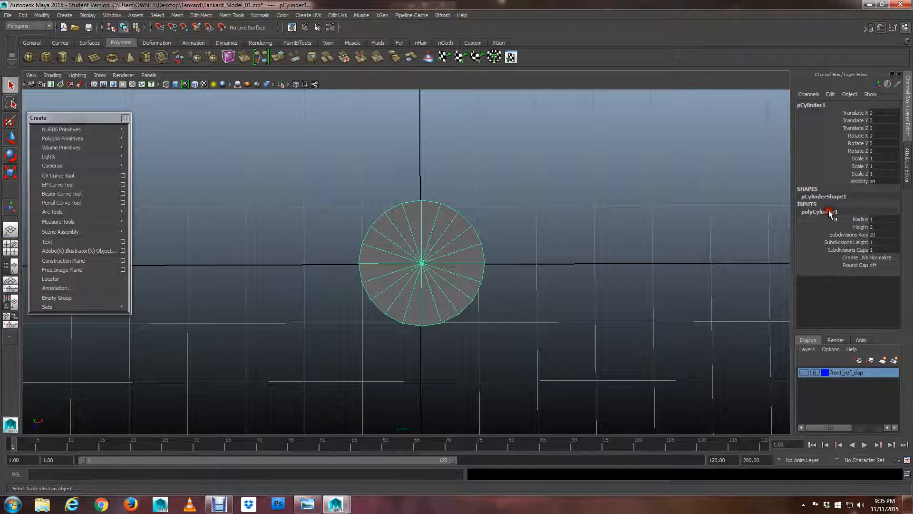
{"action": "left_click", "coordinate": [854, 235]}
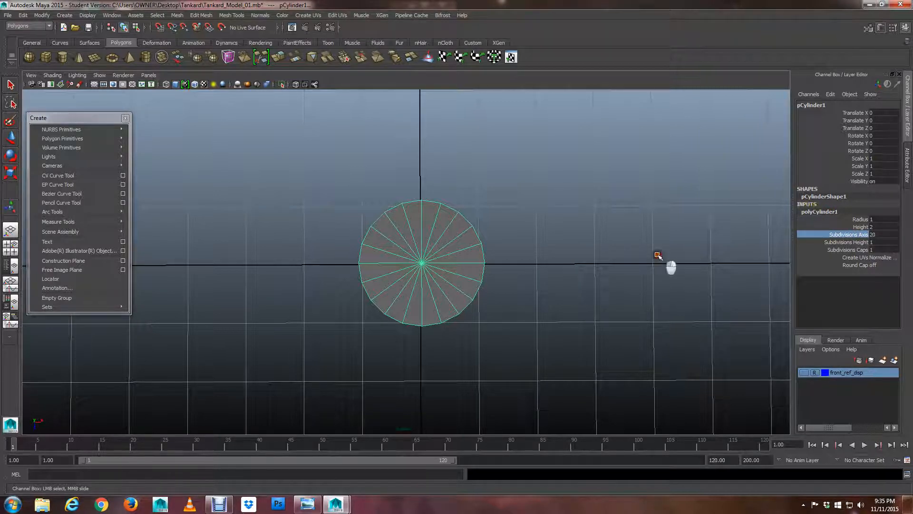
{"action": "left_click", "coordinate": [409, 273]}
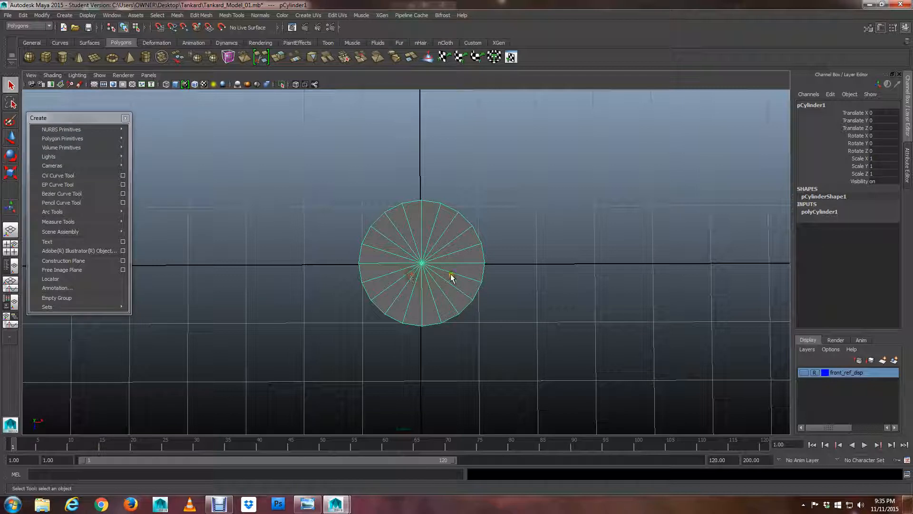
{"action": "left_click", "coordinate": [821, 212]}
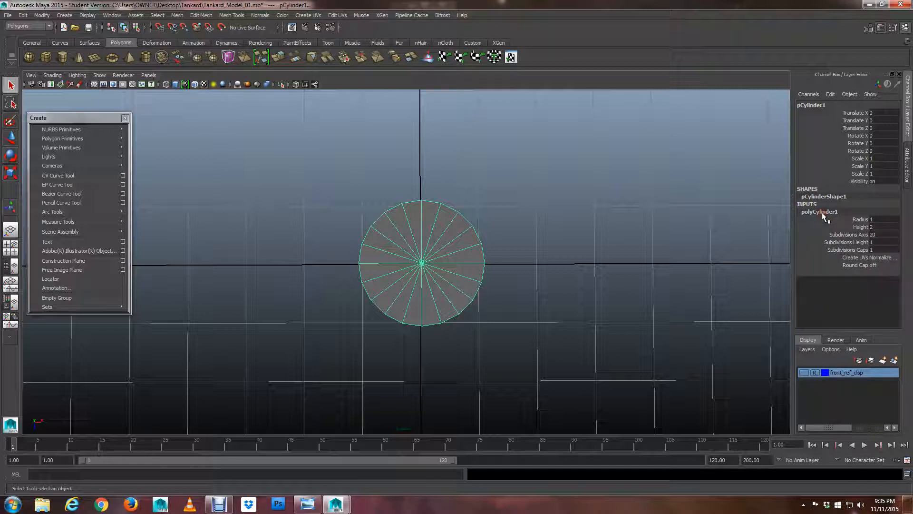
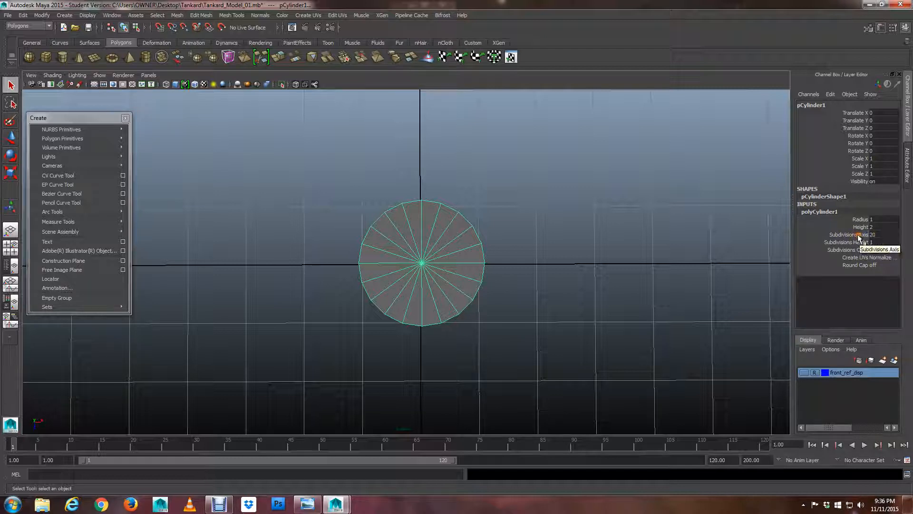
{"action": "left_click", "coordinate": [859, 235]}
{"action": "middle_click_drag", "start_coordinate": [457, 301], "coordinate": [437, 299]}
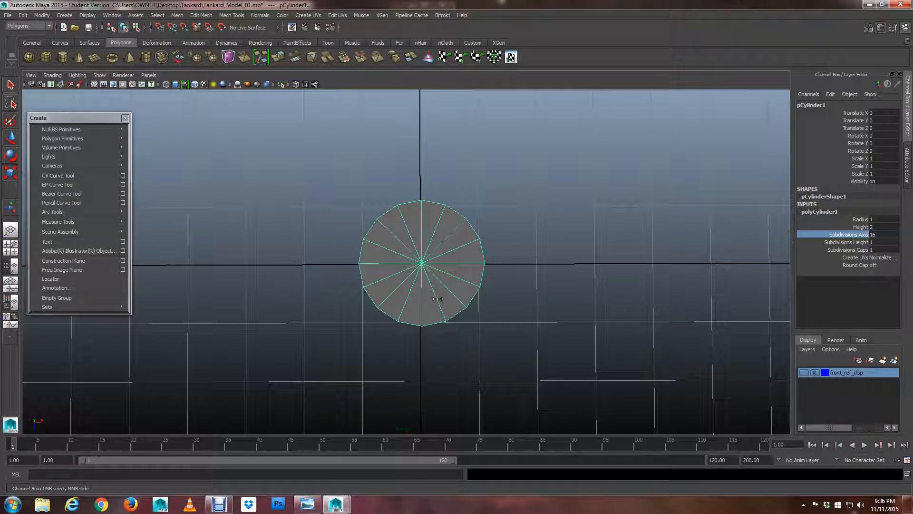
{"action": "key", "text": "q"}
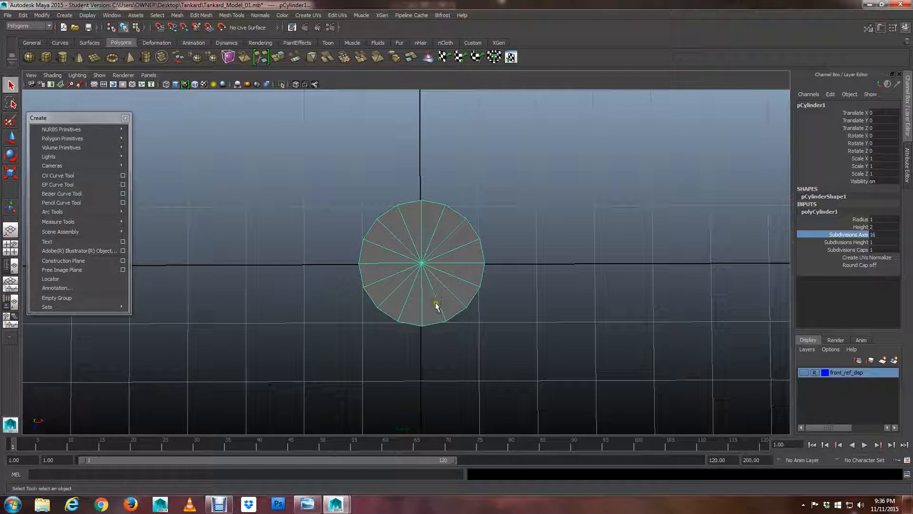
{"action": "mouse_move", "coordinate": [431, 285]}
{"action": "left_mouse_down", "text": "alt"}
{"action": "mouse_move", "coordinate": [422, 257]}
{"action": "mouse_move", "coordinate": [438, 298]}
{"action": "left_mouse_up", "text": "alt"}
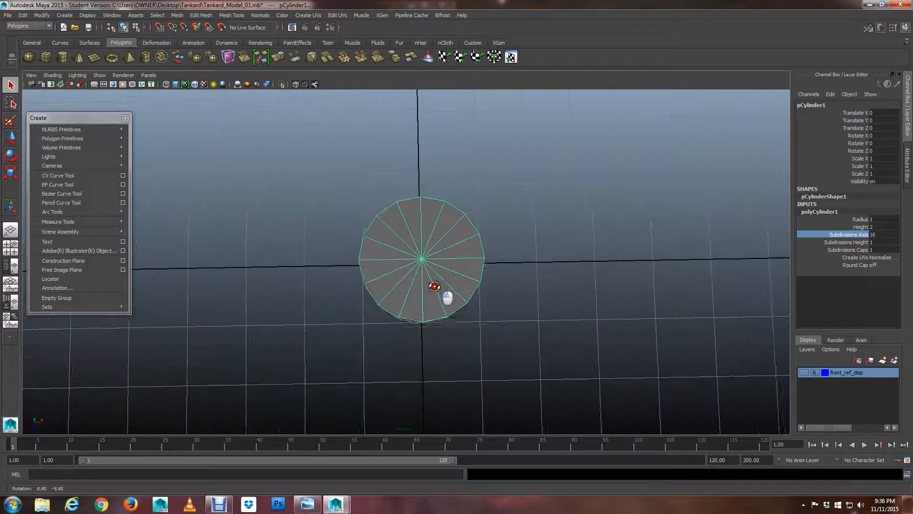
{"action": "right_click_drag", "start_coordinate": [440, 298], "coordinate": [505, 301], "text": "alt"}
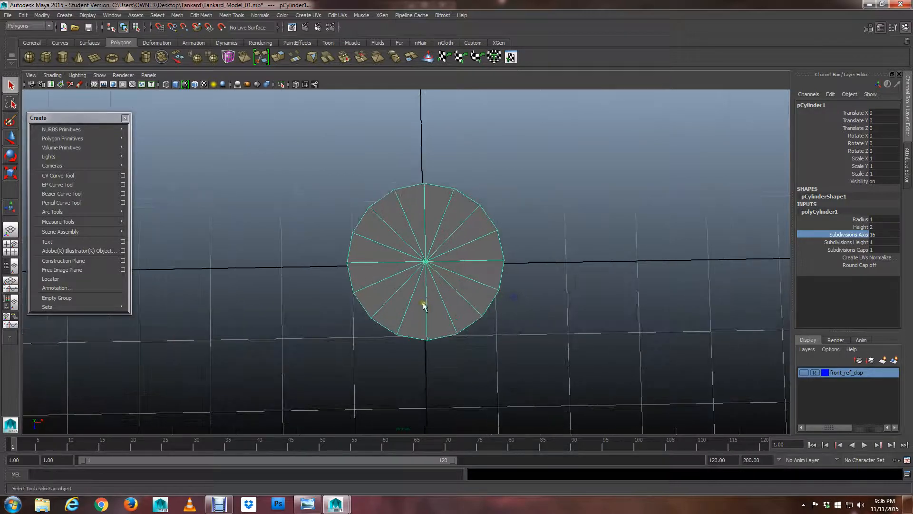
{"action": "middle_click_drag", "start_coordinate": [423, 306], "coordinate": [420, 295], "text": "alt"}
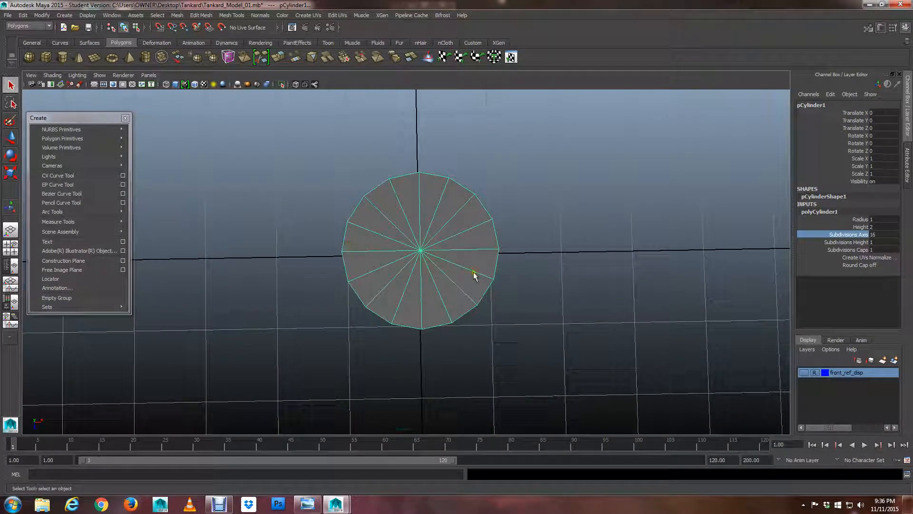
- Check the 16-sided cylinder from several angles and show the front_ref_disp layer again
{"action": "left_click_drag", "start_coordinate": [386, 295], "coordinate": [352, 247], "text": "alt"}
{"action": "left_click_drag", "start_coordinate": [382, 250], "coordinate": [433, 267], "text": "alt"}
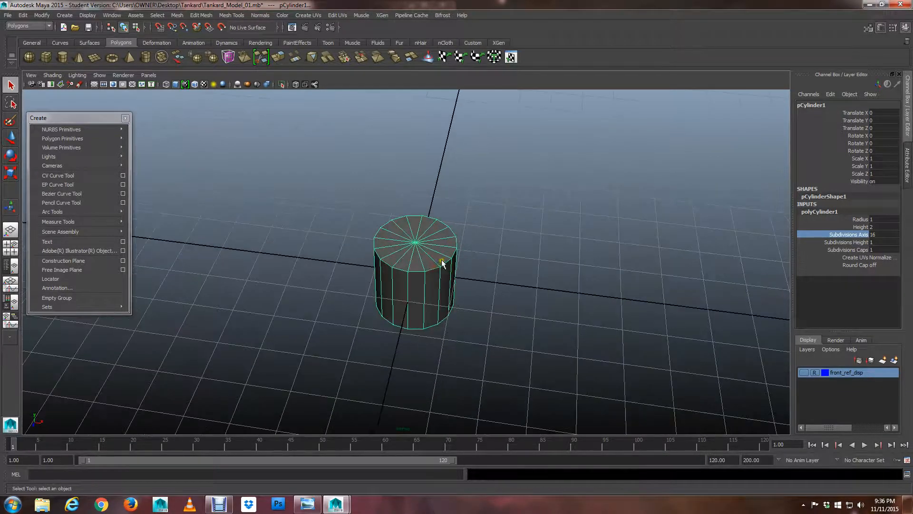
{"action": "right_click_drag", "start_coordinate": [408, 257], "coordinate": [450, 271], "text": "alt"}
{"action": "left_click_drag", "start_coordinate": [426, 259], "coordinate": [425, 281], "text": "alt"}
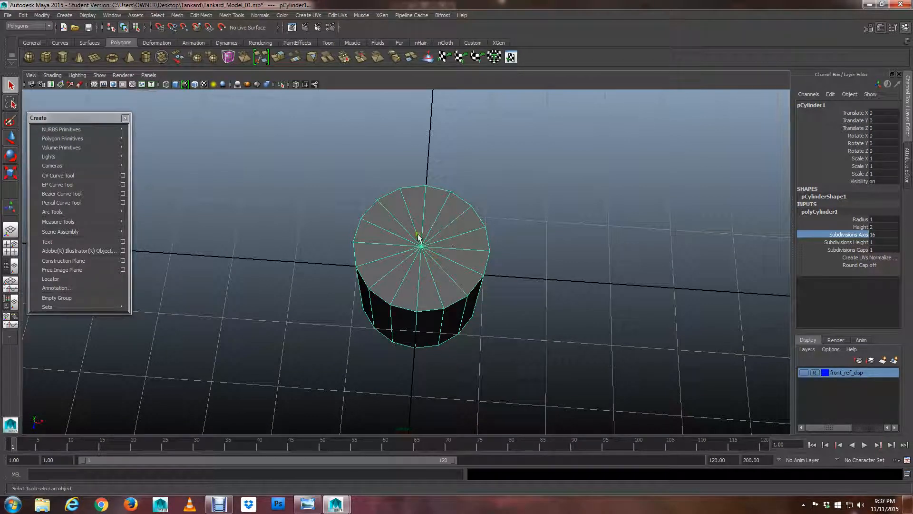
{"action": "left_click_drag", "start_coordinate": [438, 280], "coordinate": [435, 249], "text": "alt"}
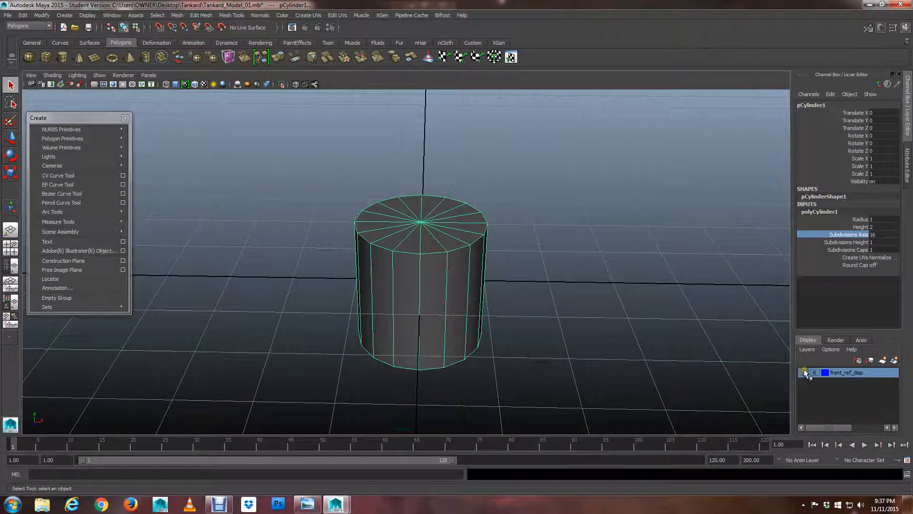
{"action": "left_click", "coordinate": [803, 372]}
{"action": "scroll", "coordinate": [452, 230], "scroll_direction": "down", "scroll_amount": 6}
{"action": "middle_click_drag", "start_coordinate": [448, 250], "coordinate": [451, 297], "text": "alt"}
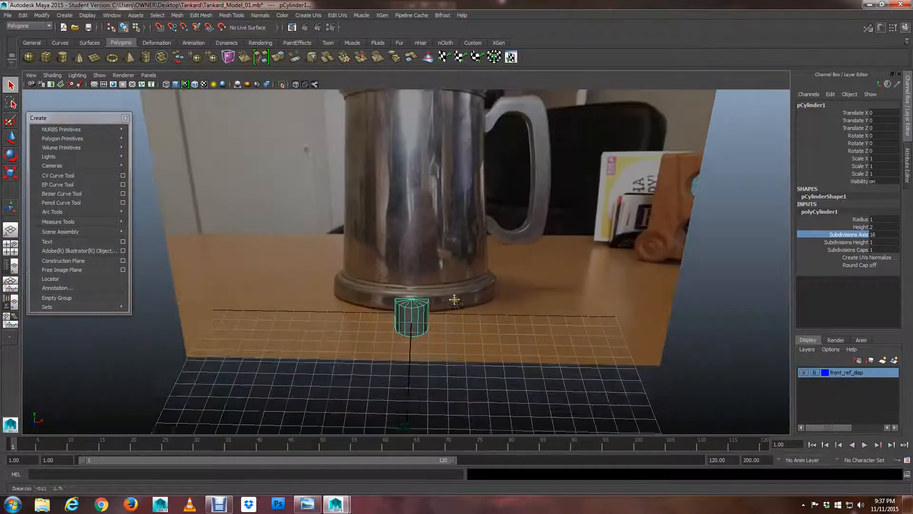
{"action": "left_click_drag", "start_coordinate": [451, 297], "coordinate": [445, 289], "text": "alt"}
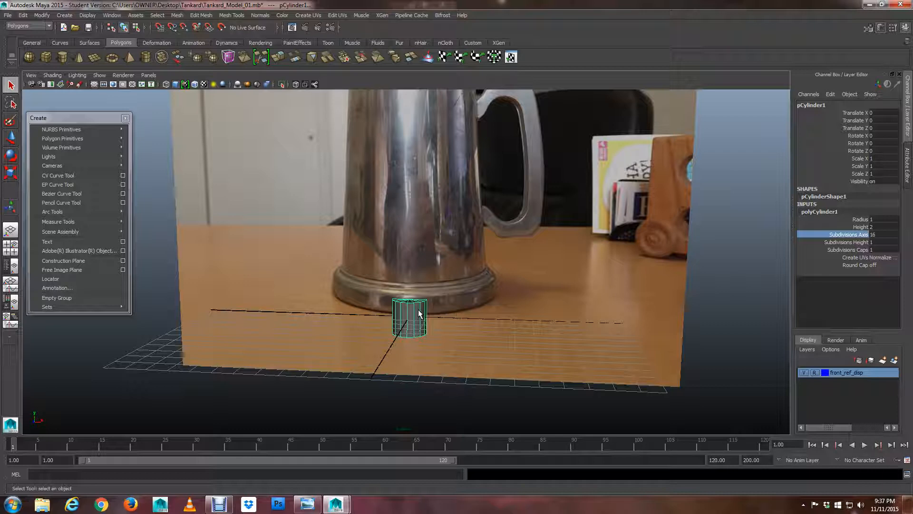
- Scale the cylinder uniformly to about 3.782 so its width approaches the tankard's body
{"action": "key", "text": "r"}
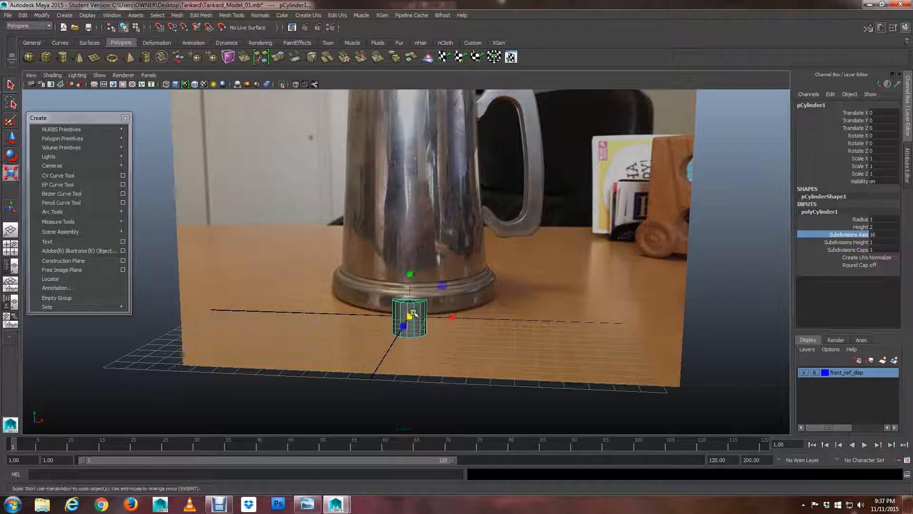
{"action": "left_click_drag", "start_coordinate": [413, 314], "coordinate": [432, 314], "text": "alt"}
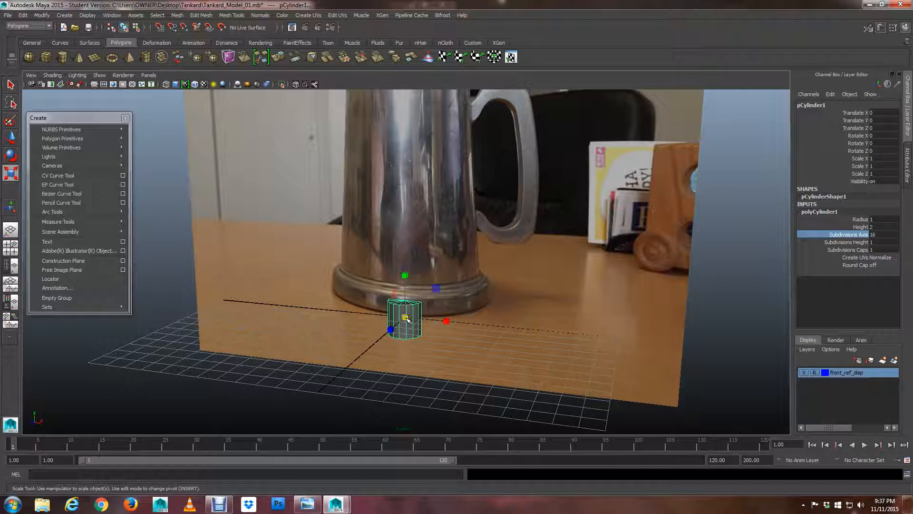
{"action": "left_click_drag", "start_coordinate": [406, 318], "coordinate": [490, 321]}
- Raise the cylinder to about 3.733 in Y so its base rests near the grid
{"action": "key", "text": "w"}
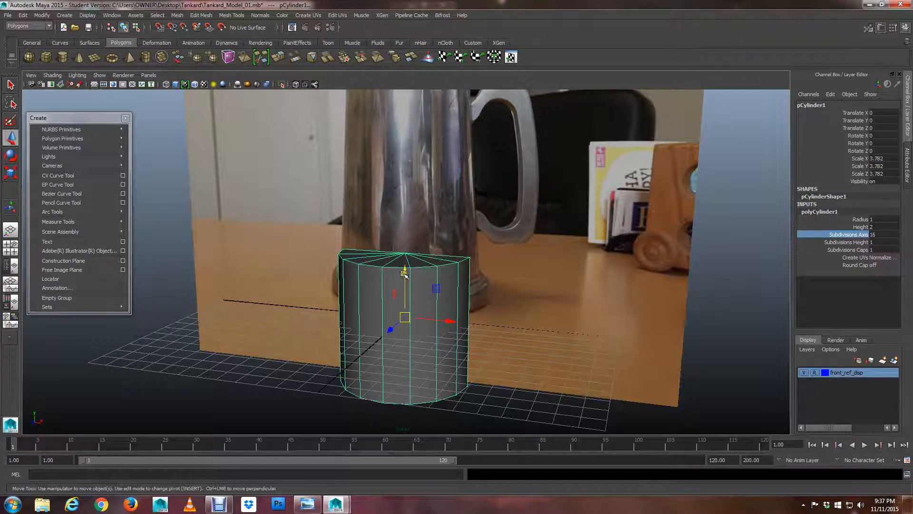
{"action": "left_click_drag", "start_coordinate": [405, 275], "coordinate": [406, 187]}
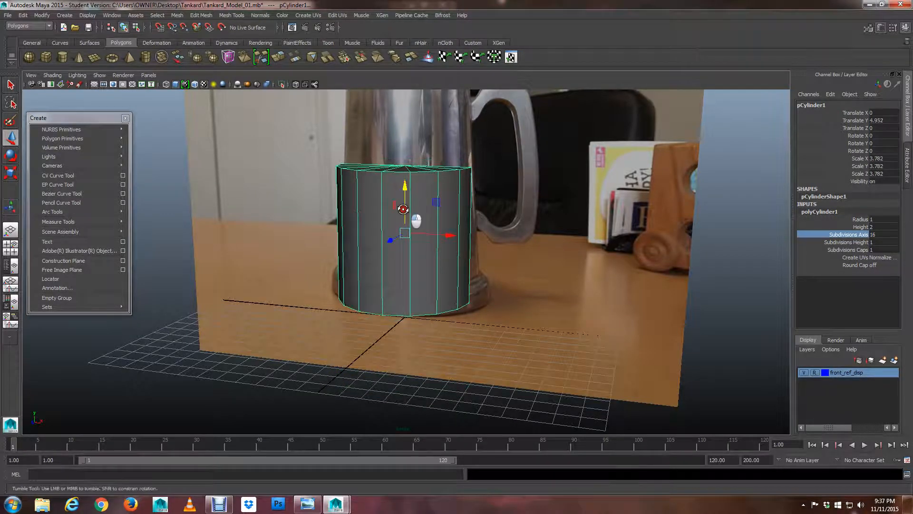
{"action": "left_click_drag", "start_coordinate": [416, 221], "coordinate": [407, 199], "text": "alt"}
{"action": "left_click_drag", "start_coordinate": [406, 200], "coordinate": [446, 212], "text": "alt"}
{"action": "right_click_drag", "start_coordinate": [447, 212], "coordinate": [502, 304], "text": "alt"}
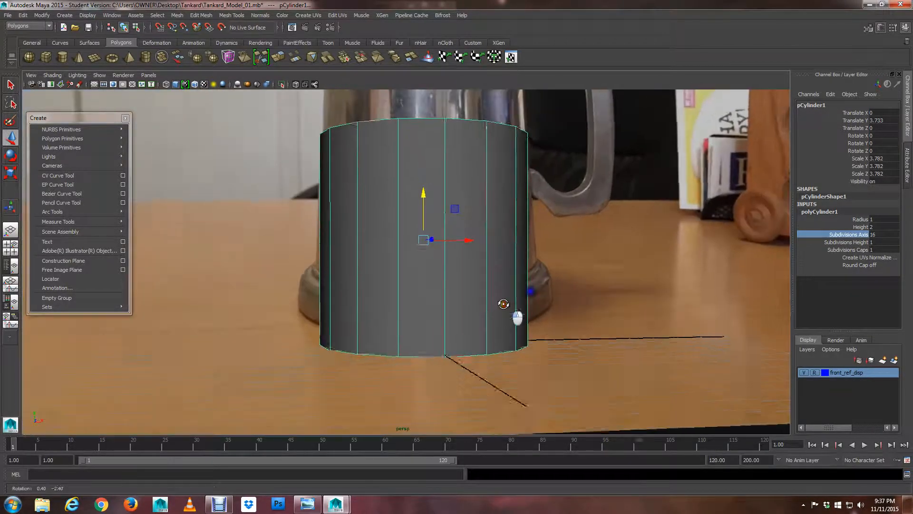
{"action": "mouse_move", "coordinate": [502, 304]}
{"action": "left_mouse_down", "text": "alt"}
{"action": "mouse_move", "coordinate": [501, 285]}
{"action": "mouse_move", "coordinate": [510, 321]}
{"action": "left_mouse_up", "text": "alt"}
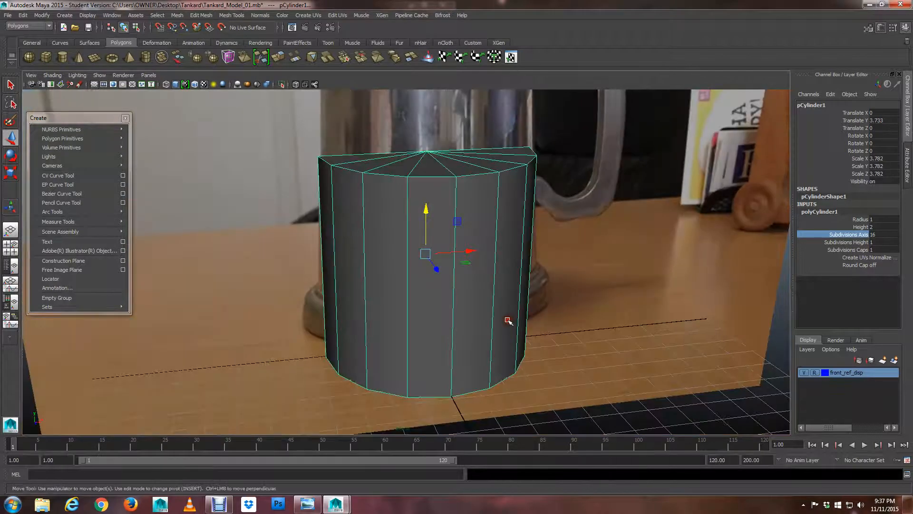
- Shift the cylinder to about 0.166 in X and scale it uniformly to about 4.085 to fit the tankard image
{"action": "right_click_drag", "start_coordinate": [509, 320], "coordinate": [503, 301], "text": "alt"}
{"action": "mouse_move", "coordinate": [503, 300]}
{"action": "left_mouse_down", "text": "alt"}
{"action": "mouse_move", "coordinate": [478, 305]}
{"action": "mouse_move", "coordinate": [498, 303]}
{"action": "mouse_move", "coordinate": [489, 326]}
{"action": "mouse_move", "coordinate": [490, 309]}
{"action": "left_mouse_up", "text": "alt"}
{"action": "left_click_drag", "start_coordinate": [462, 254], "coordinate": [427, 256]}
{"action": "key", "text": "r"}
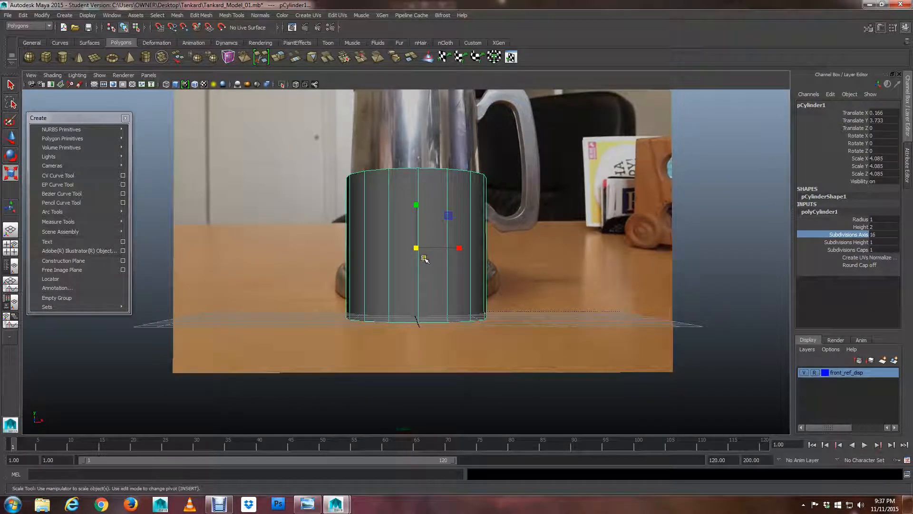
- Raise the enlarged cylinder to about 4.095 in Y to set its base back at grid level
{"action": "key", "text": "w"}
{"action": "left_click_drag", "start_coordinate": [414, 215], "coordinate": [446, 248]}
{"action": "scroll", "coordinate": [413, 213], "scroll_direction": "down", "scroll_amount": 3}
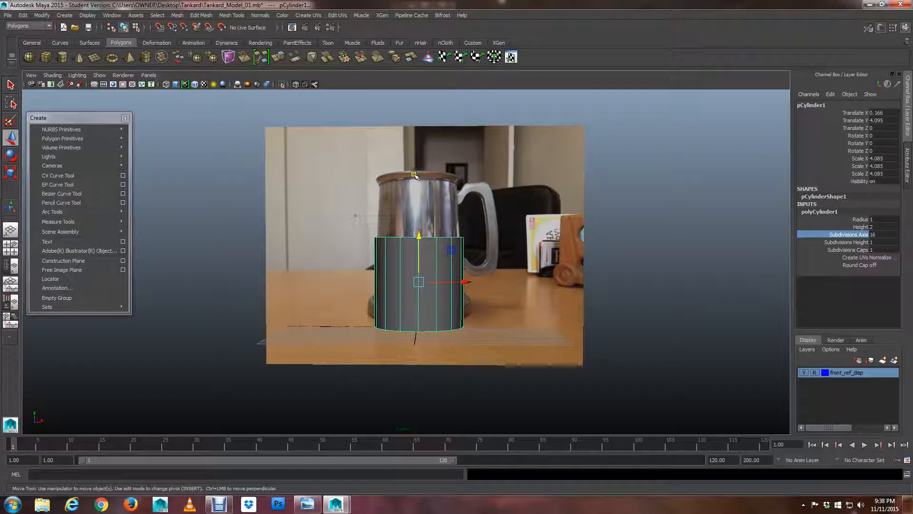
- Compare the cylinder's height with the tankard's rim and switch the cylinder to vertex mode
{"action": "left_click_drag", "start_coordinate": [415, 176], "coordinate": [414, 261], "text": "alt"}
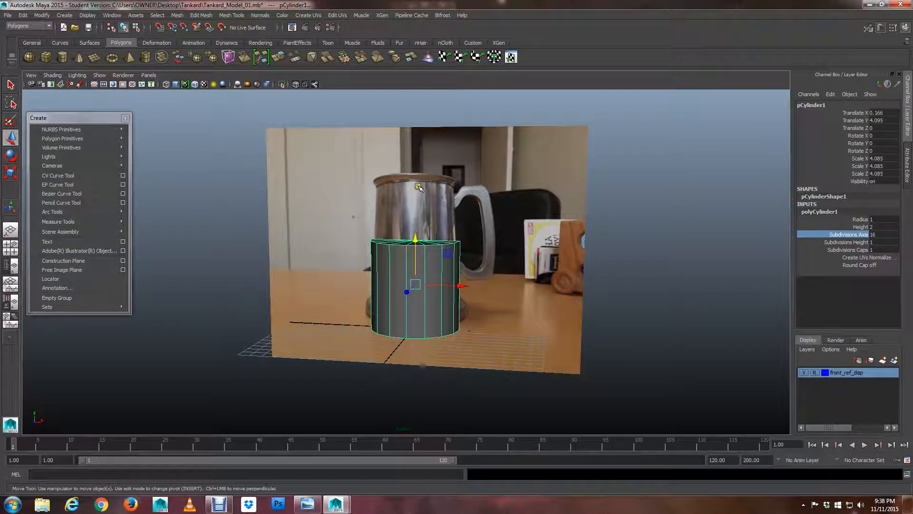
{"action": "left_click_drag", "start_coordinate": [419, 188], "coordinate": [421, 195], "text": "alt"}
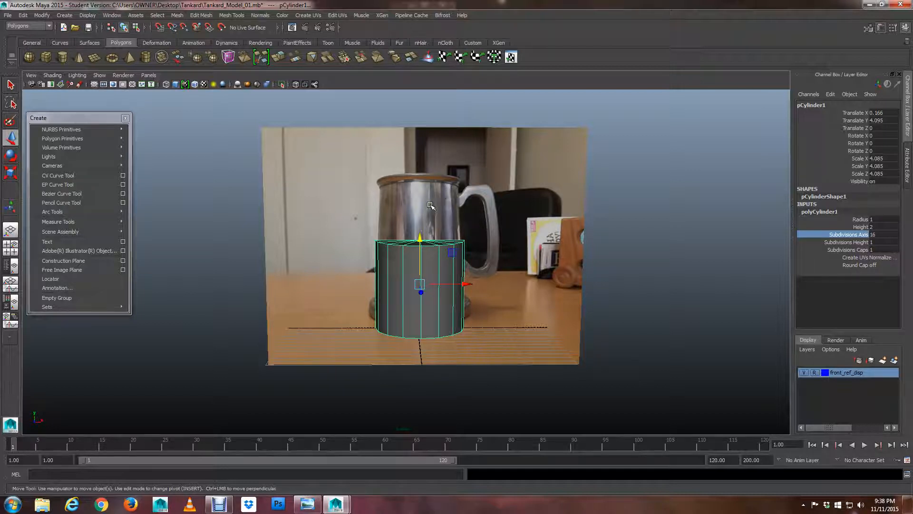
{"action": "left_click_drag", "start_coordinate": [430, 205], "coordinate": [429, 204], "text": "alt"}
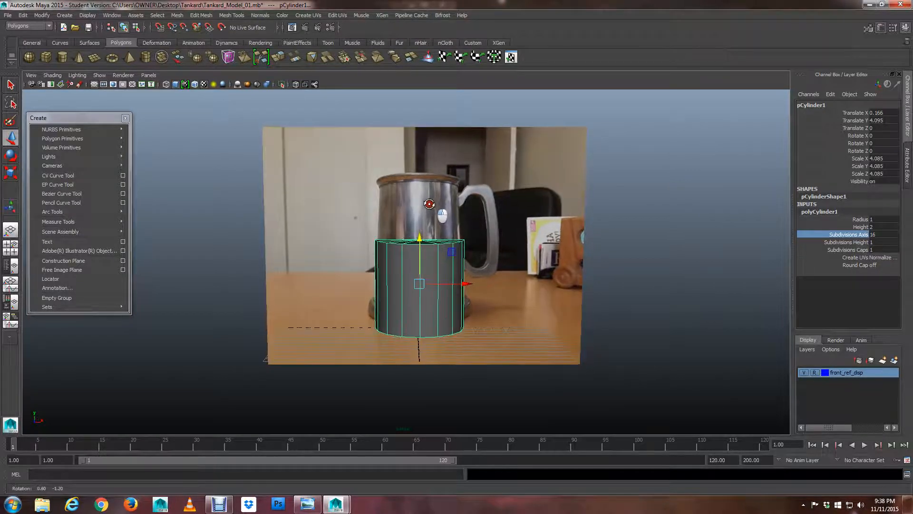
{"action": "left_click_drag", "start_coordinate": [430, 243], "coordinate": [423, 249], "text": "alt"}
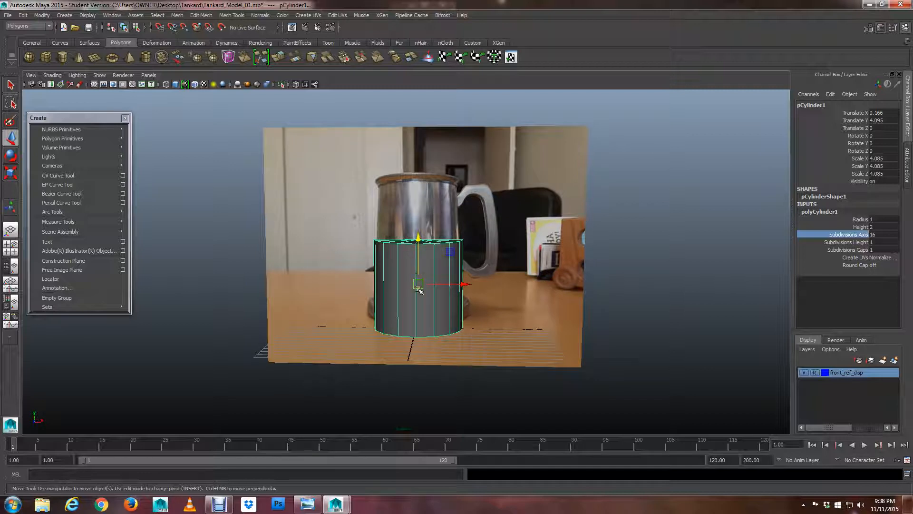
{"action": "right_click", "coordinate": [407, 264]}
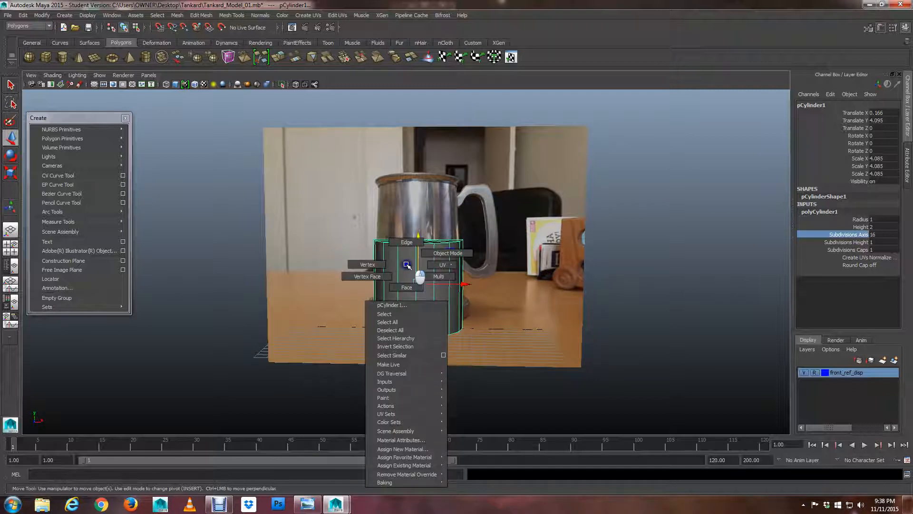
{"action": "left_click", "coordinate": [370, 263]}
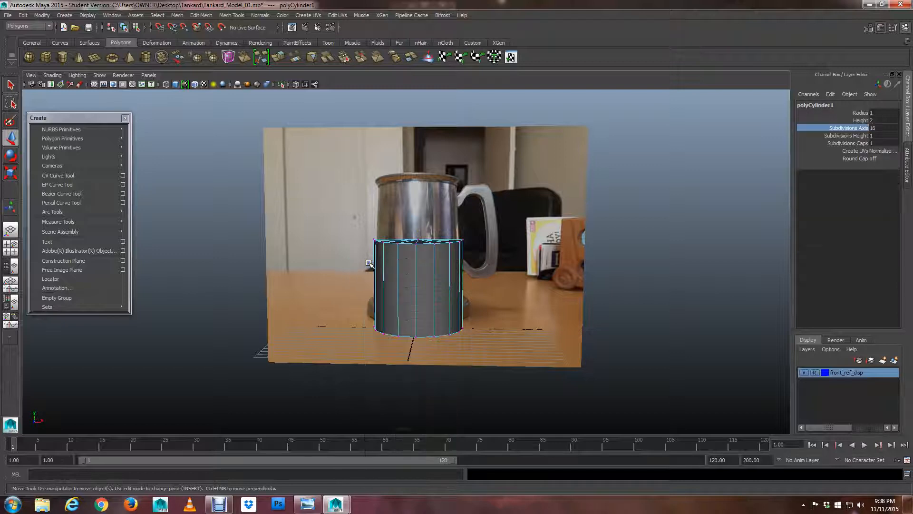
- Hide the front_ref_disp layer and select all of the cylinder's top cap vertices in wireframe display
{"action": "left_click_drag", "start_coordinate": [422, 261], "coordinate": [324, 261], "text": "alt"}
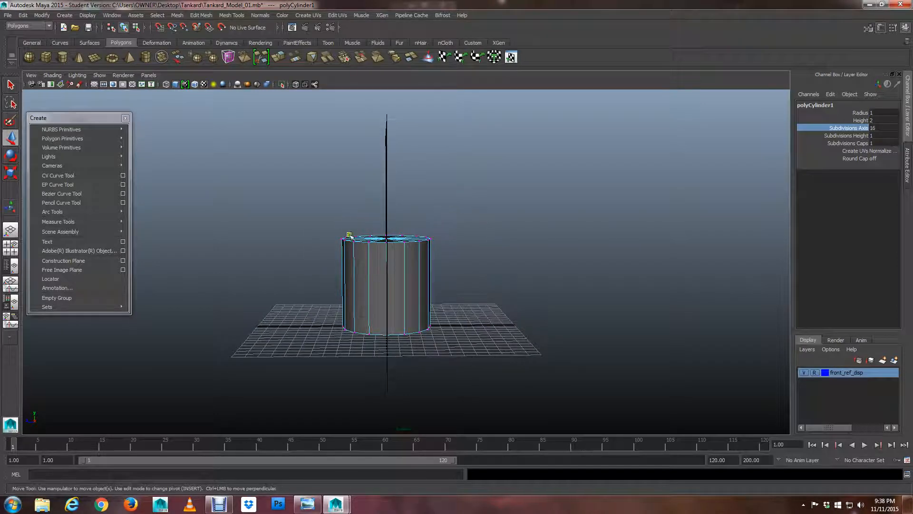
{"action": "left_click_drag", "start_coordinate": [350, 247], "coordinate": [380, 254], "text": "alt"}
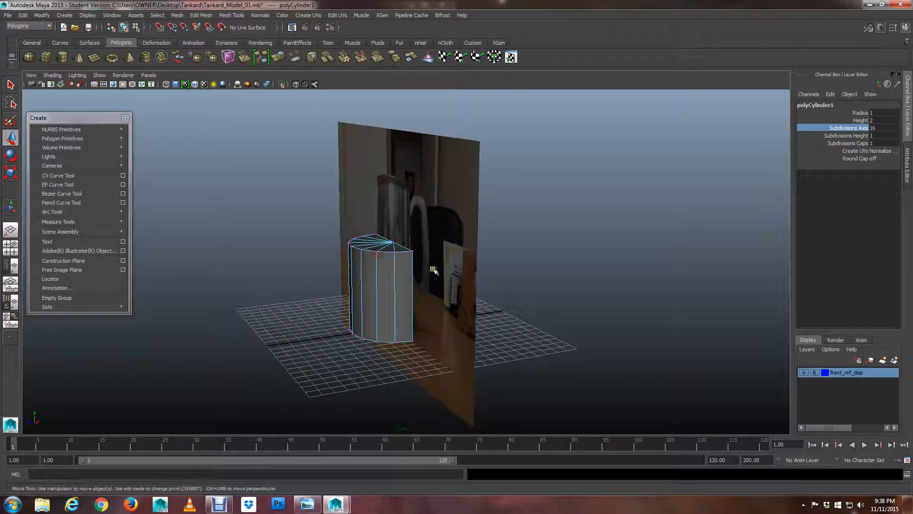
{"action": "left_click", "coordinate": [803, 373]}
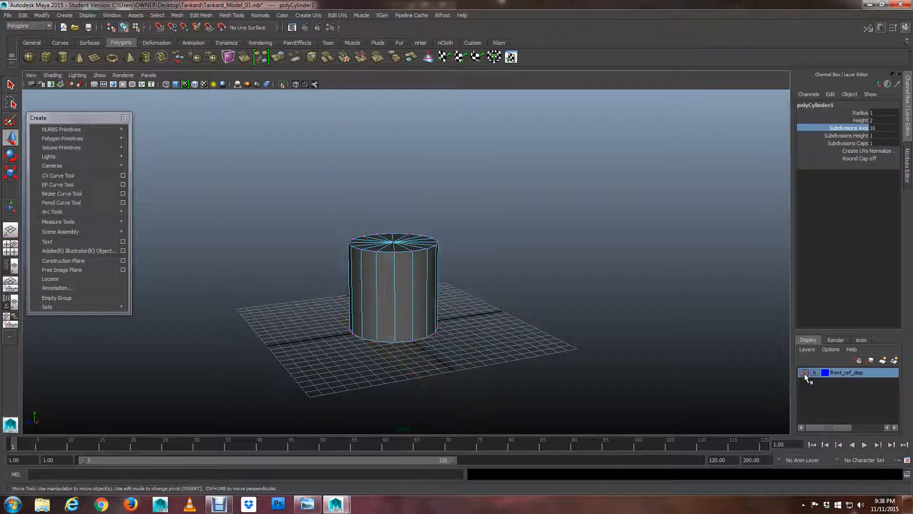
{"action": "left_click_drag", "start_coordinate": [324, 257], "coordinate": [399, 253], "text": "alt"}
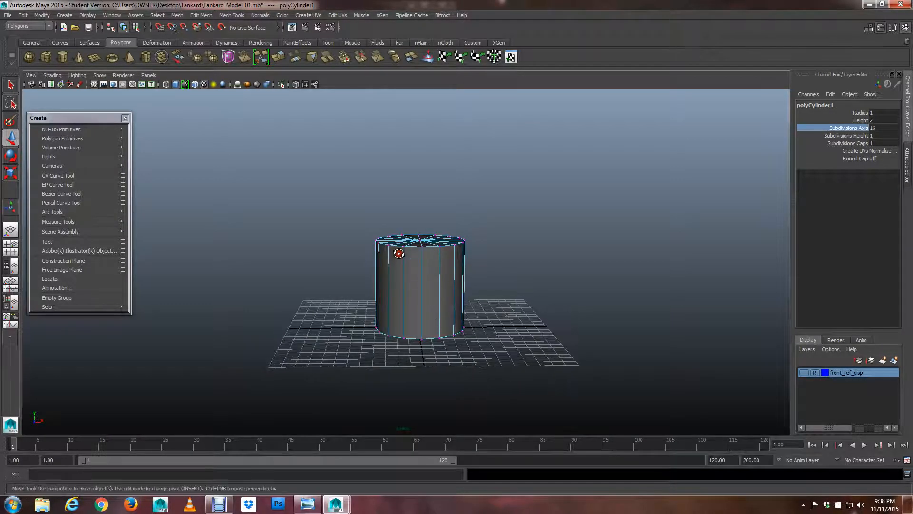
{"action": "key", "text": "4"}
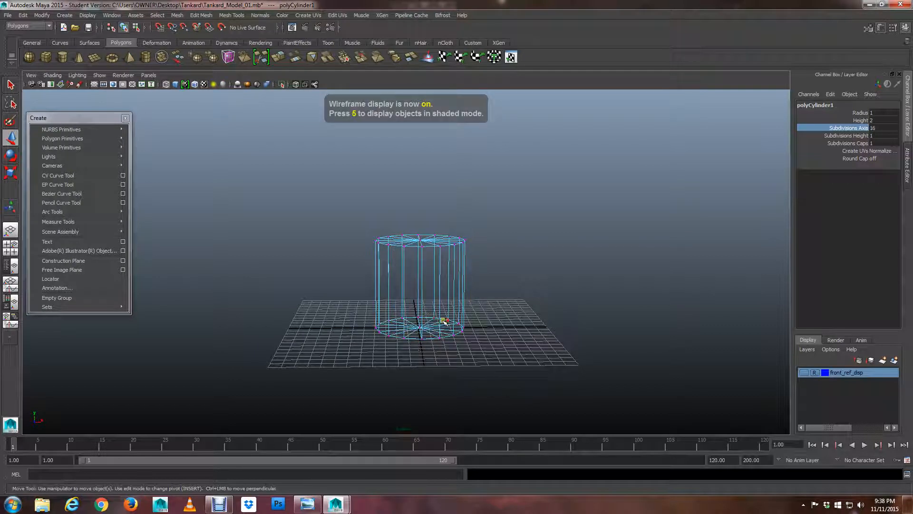
{"action": "left_click_drag", "start_coordinate": [444, 331], "coordinate": [434, 318], "text": "alt"}
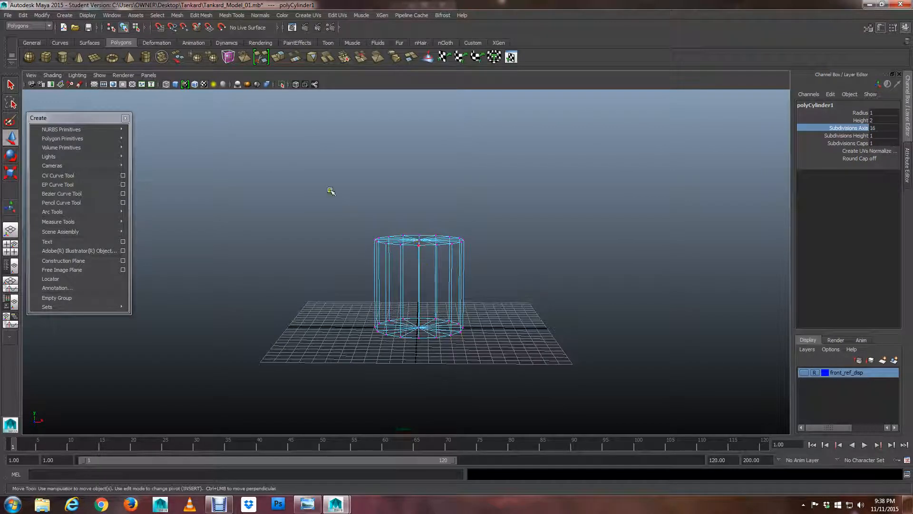
{"action": "left_click_drag", "start_coordinate": [333, 190], "coordinate": [510, 285]}
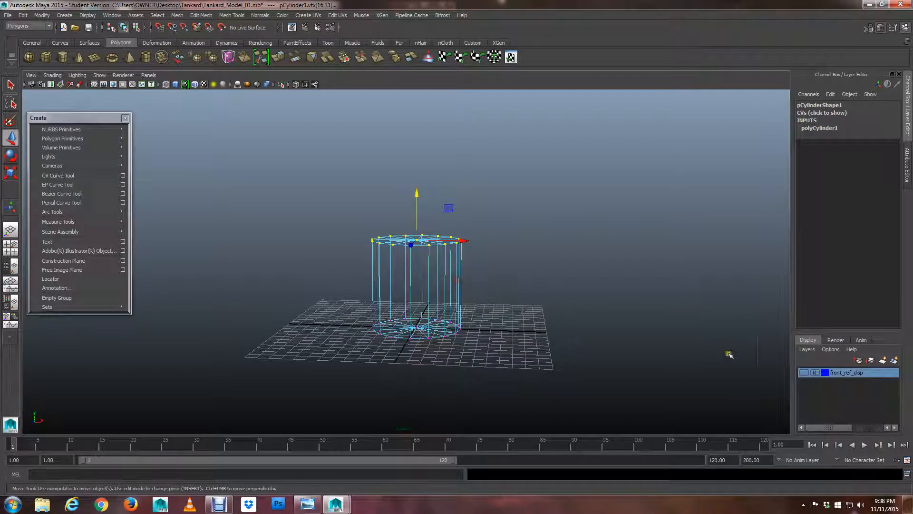
- Show the front_ref_disp layer again and switch the view to textured shaded display
{"action": "left_click", "coordinate": [803, 373]}
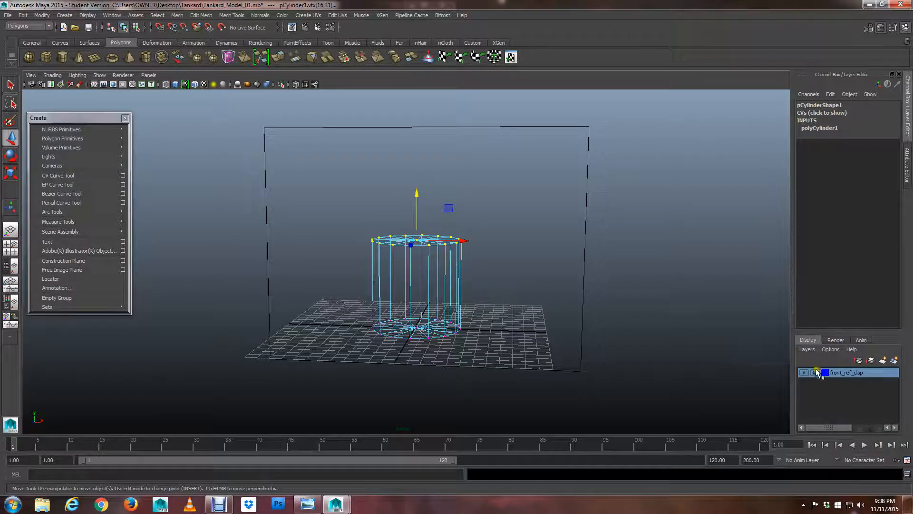
{"action": "left_click_drag", "start_coordinate": [614, 329], "coordinate": [608, 329], "text": "alt"}
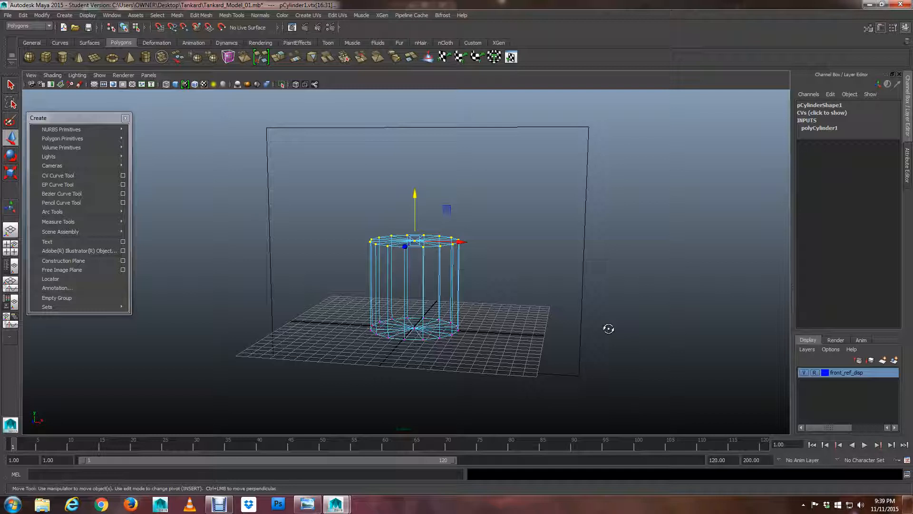
{"action": "key", "text": "6"}
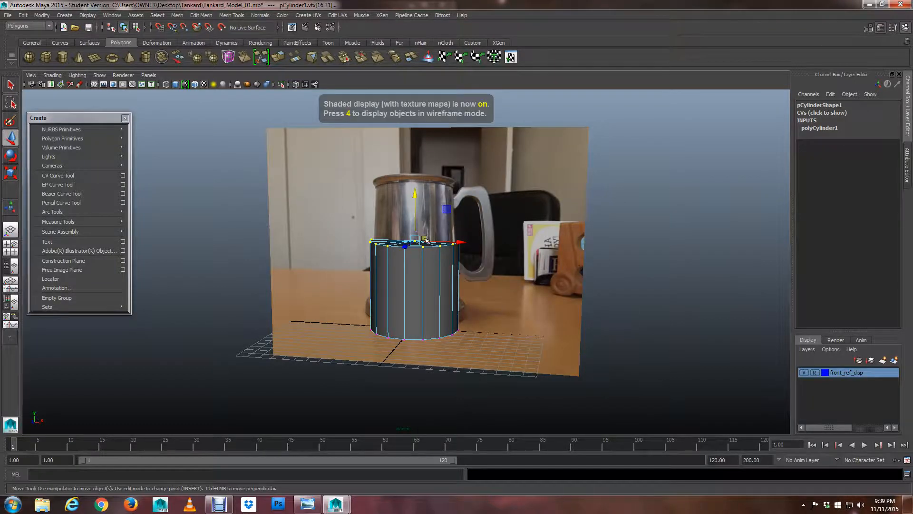
{"action": "left_click_drag", "start_coordinate": [425, 240], "coordinate": [430, 257], "text": "alt"}
{"action": "key", "text": "5"}
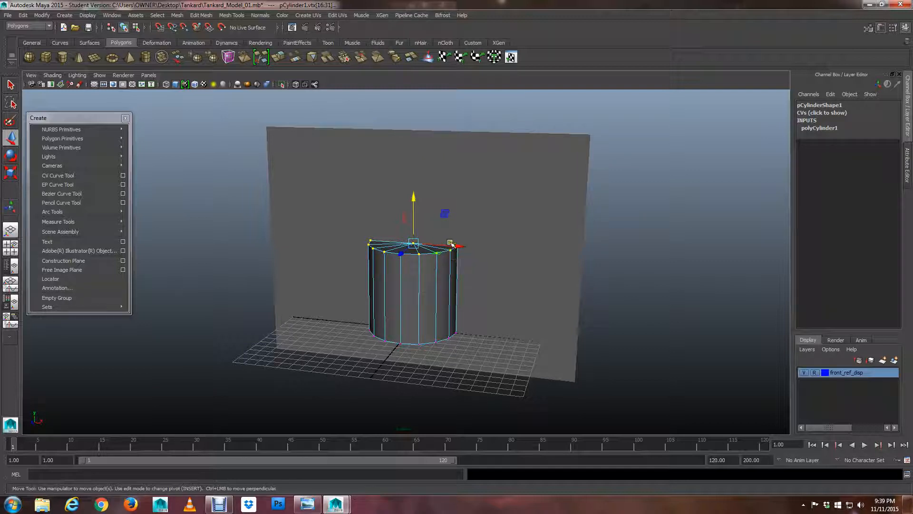
{"action": "key", "text": "6"}
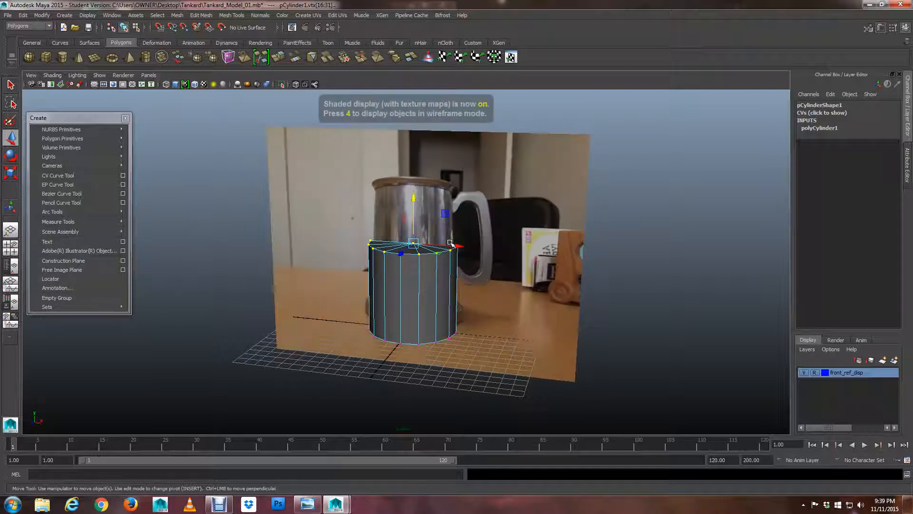
- Raise the selected top vertices to about 14.267 in Y so the cylinder reaches the tankard's rim
{"action": "left_click_drag", "start_coordinate": [428, 271], "coordinate": [438, 252], "text": "alt"}
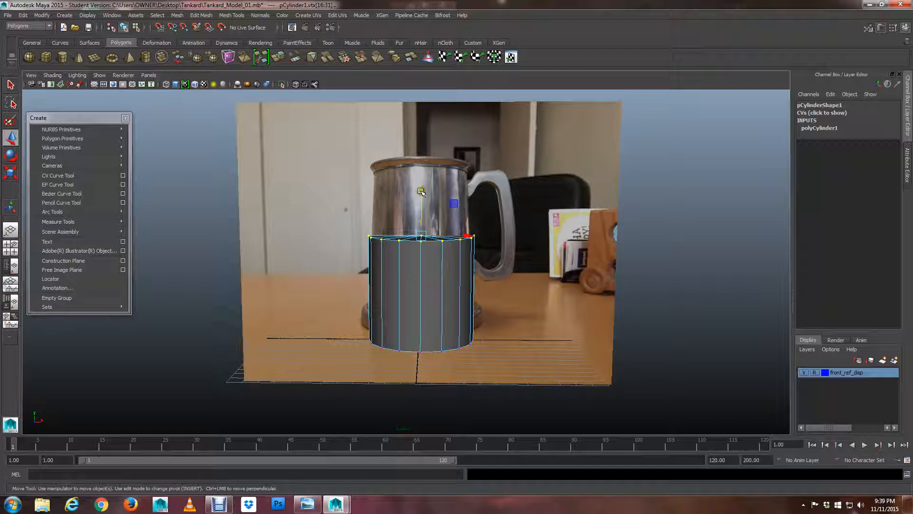
{"action": "left_click_drag", "start_coordinate": [426, 191], "coordinate": [399, 193], "text": "alt"}
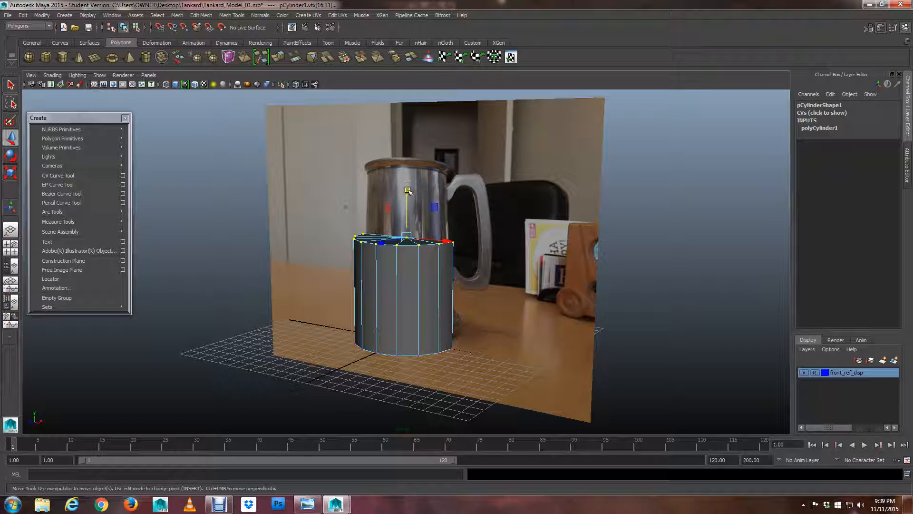
{"action": "left_click_drag", "start_coordinate": [407, 194], "coordinate": [415, 114]}
{"action": "left_click_drag", "start_coordinate": [404, 216], "coordinate": [457, 212], "text": "alt"}
{"action": "left_click_drag", "start_coordinate": [432, 123], "coordinate": [434, 122]}
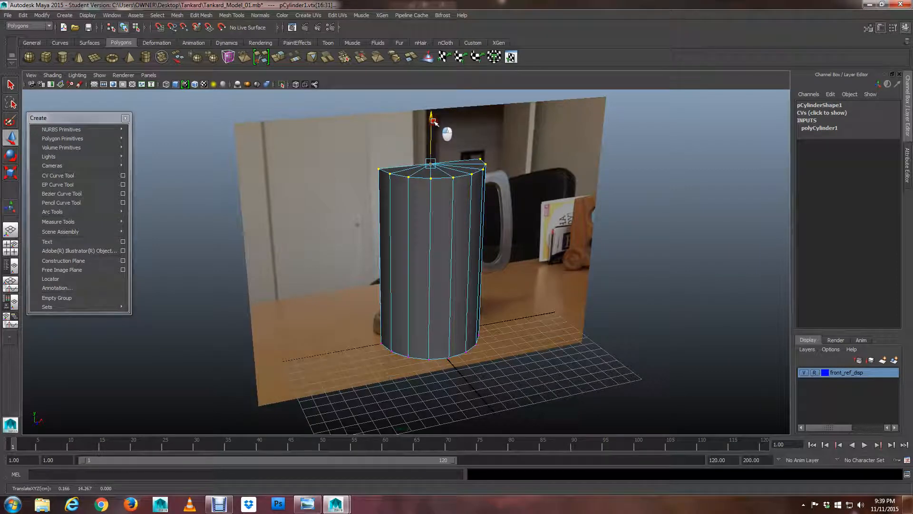
{"action": "left_click_drag", "start_coordinate": [461, 216], "coordinate": [437, 210], "text": "alt"}
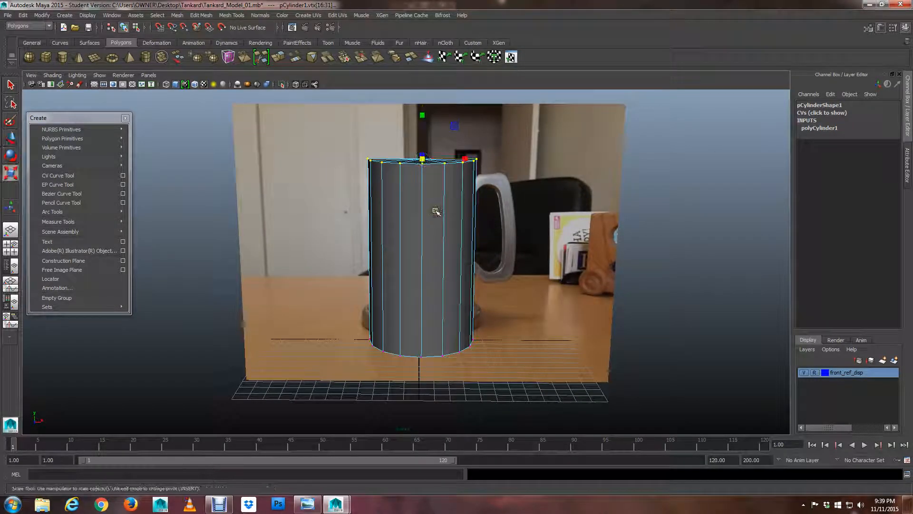
- Scale the selected top vertices inward evenly so the cylinder tapers toward the tankard's rim
{"action": "middle_click_drag", "start_coordinate": [434, 208], "coordinate": [444, 194], "text": "alt"}
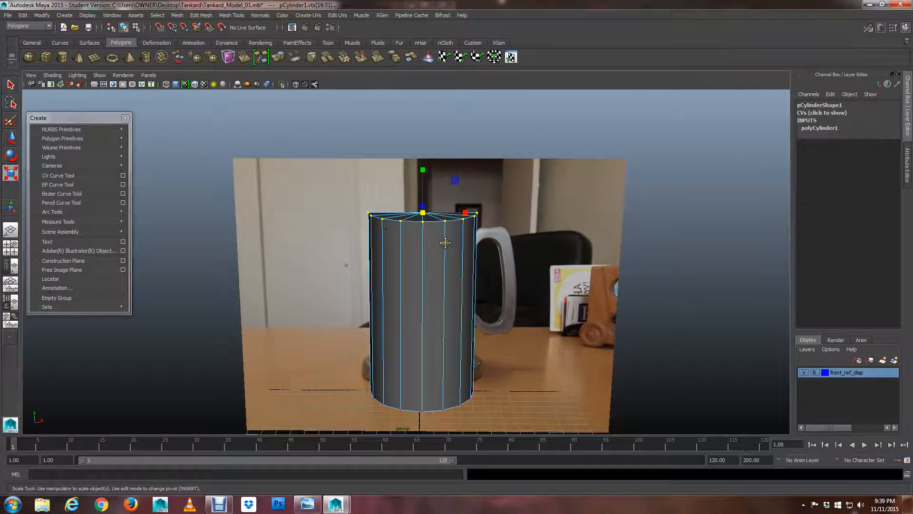
{"action": "left_click_drag", "start_coordinate": [445, 243], "coordinate": [413, 217], "text": "alt"}
{"action": "left_click", "coordinate": [413, 218]}
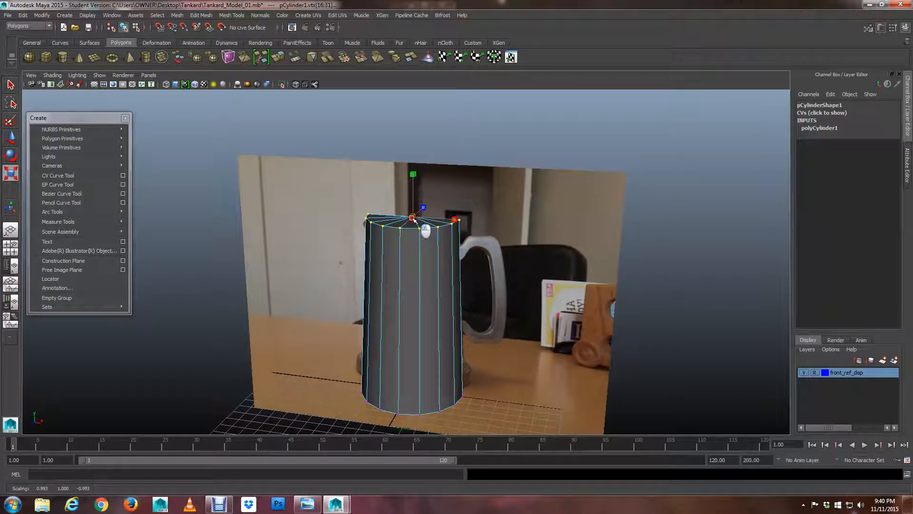
{"action": "mouse_move", "coordinate": [413, 220]}
{"action": "left_mouse_down", "text": "alt"}
{"action": "mouse_move", "coordinate": [443, 229]}
{"action": "mouse_move", "coordinate": [425, 225]}
{"action": "left_mouse_up", "text": "alt"}
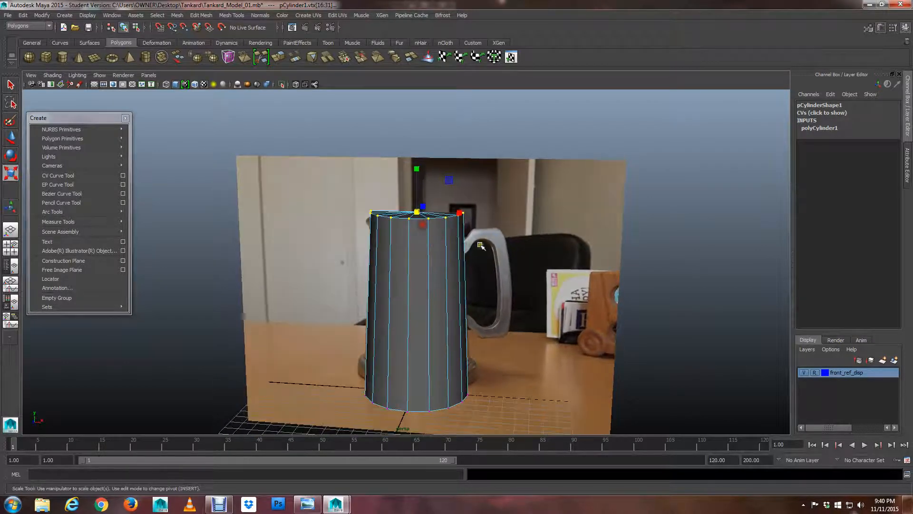
- Hide the front_ref_disp layer, return to the Select tool and switch to the four-view layout
{"action": "left_click", "coordinate": [804, 372]}
{"action": "left_click_drag", "start_coordinate": [517, 302], "coordinate": [550, 273], "text": "alt"}
{"action": "key", "text": "q"}
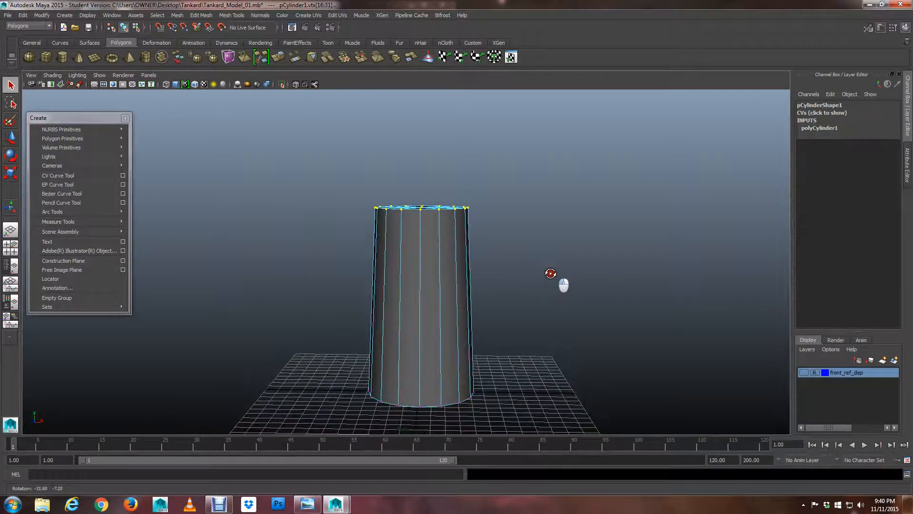
{"action": "key", "text": "space"}
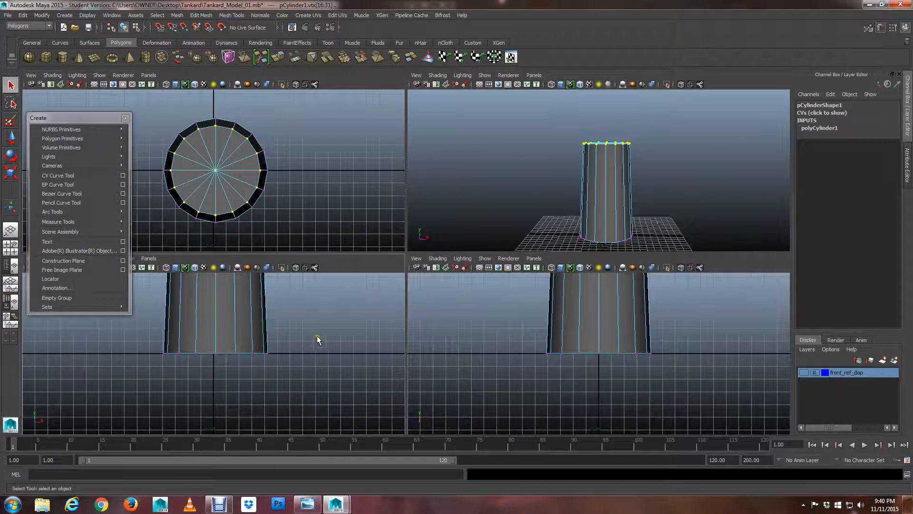
- Frame the cylinder in the front, side and top views to examine its tapered profile
{"action": "middle_click_drag", "start_coordinate": [262, 314], "coordinate": [270, 368], "text": "alt"}
{"action": "right_click_drag", "start_coordinate": [343, 355], "coordinate": [206, 347], "text": "alt"}
{"action": "middle_click_drag", "start_coordinate": [229, 313], "coordinate": [235, 365], "text": "alt"}
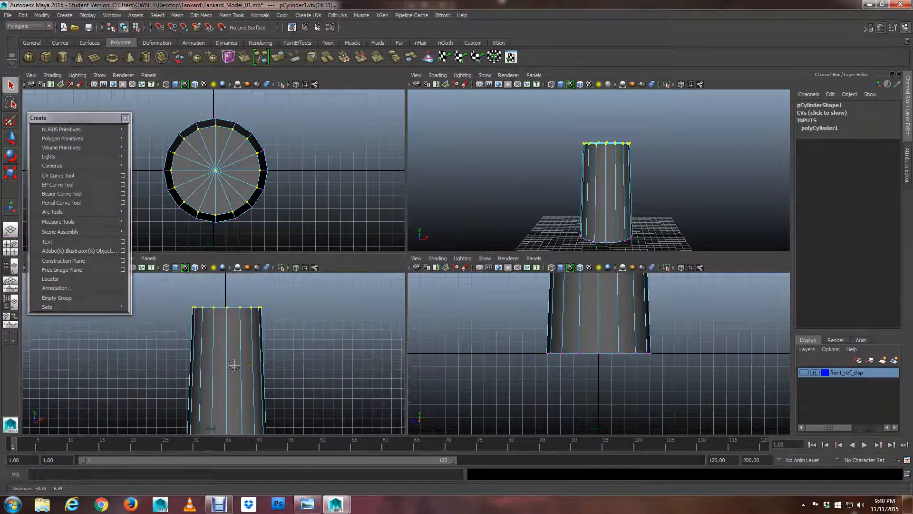
{"action": "right_click_drag", "start_coordinate": [264, 353], "coordinate": [248, 353], "text": "alt"}
{"action": "middle_click_drag", "start_coordinate": [253, 381], "coordinate": [244, 358], "text": "alt"}
{"action": "scroll", "coordinate": [245, 359], "scroll_direction": "up", "scroll_amount": 5}
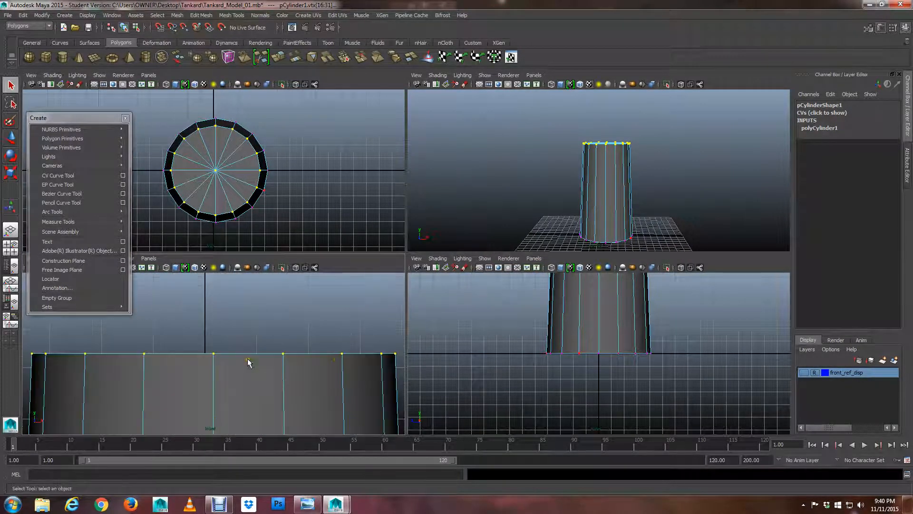
{"action": "scroll", "coordinate": [566, 357], "scroll_direction": "up", "scroll_amount": 5}
{"action": "scroll", "coordinate": [599, 380], "scroll_direction": "down", "scroll_amount": 5}
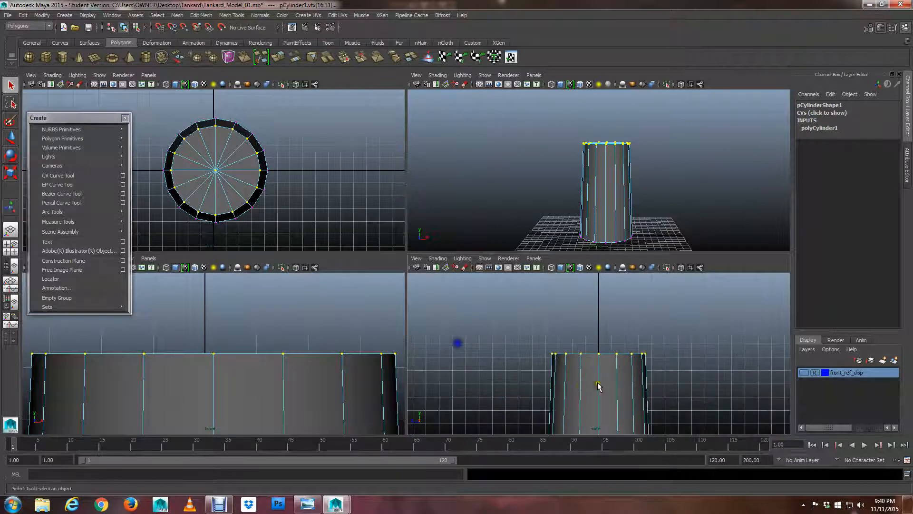
{"action": "middle_click_drag", "start_coordinate": [576, 378], "coordinate": [561, 326], "text": "alt"}
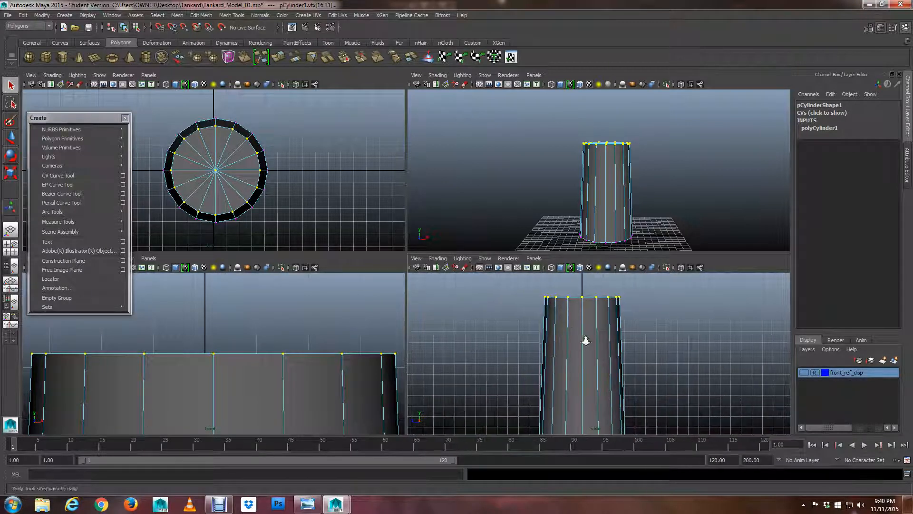
{"action": "right_click_drag", "start_coordinate": [585, 338], "coordinate": [530, 336], "text": "alt"}
{"action": "middle_click_drag", "start_coordinate": [554, 384], "coordinate": [551, 354], "text": "alt"}
{"action": "scroll", "coordinate": [552, 354], "scroll_direction": "down", "scroll_amount": 1}
{"action": "scroll", "coordinate": [184, 371], "scroll_direction": "down", "scroll_amount": 10}
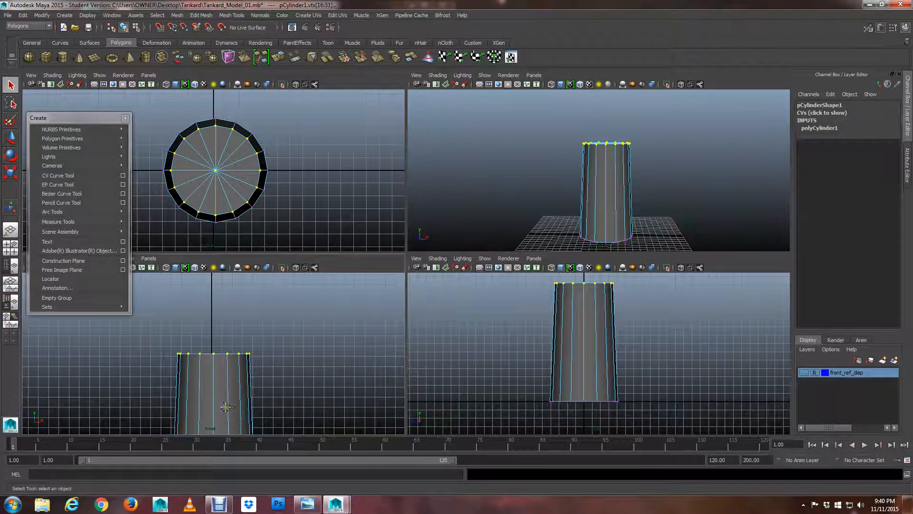
{"action": "middle_click_drag", "start_coordinate": [228, 407], "coordinate": [209, 334], "text": "alt"}
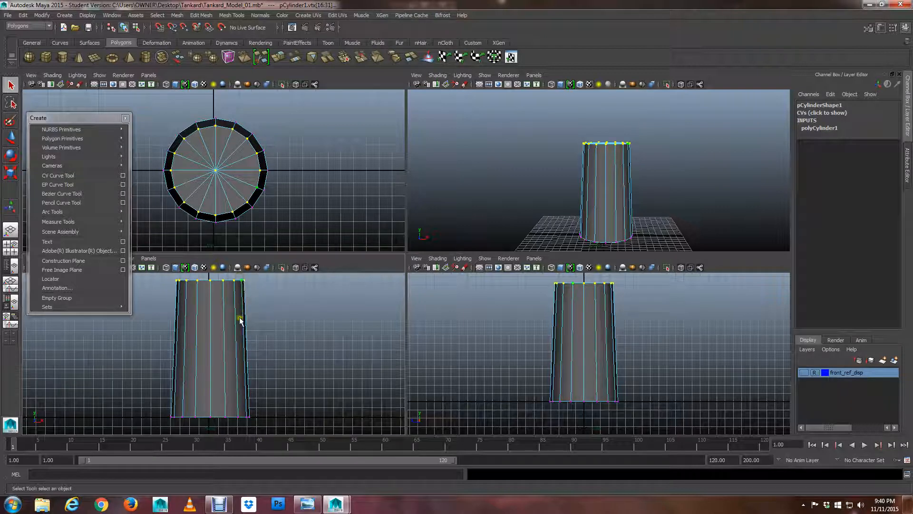
{"action": "middle_click_drag", "start_coordinate": [240, 321], "coordinate": [256, 327], "text": "alt"}
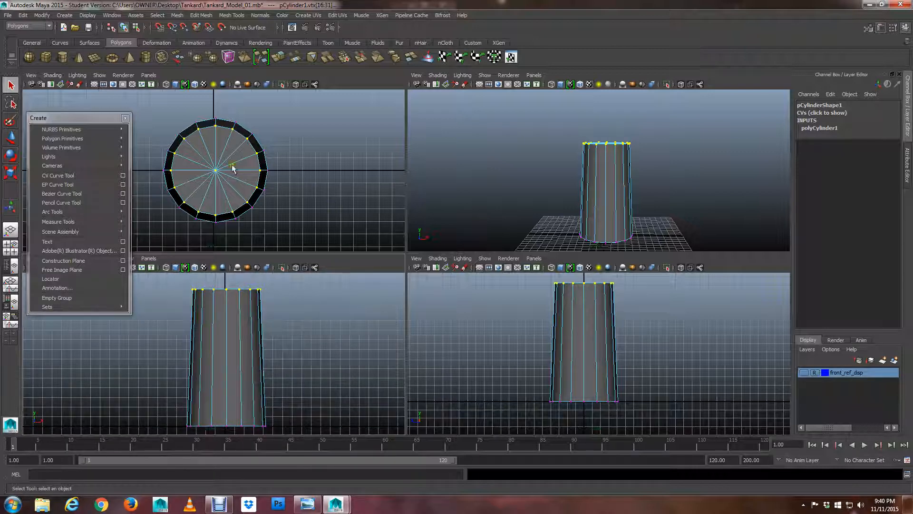
{"action": "middle_click_drag", "start_coordinate": [233, 168], "coordinate": [239, 179], "text": "alt"}
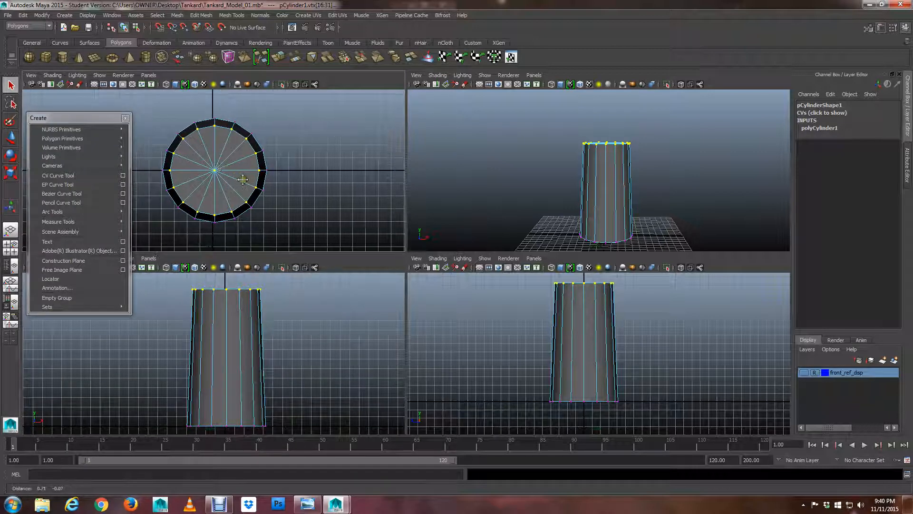
{"action": "right_click_drag", "start_coordinate": [260, 184], "coordinate": [234, 180], "text": "alt"}
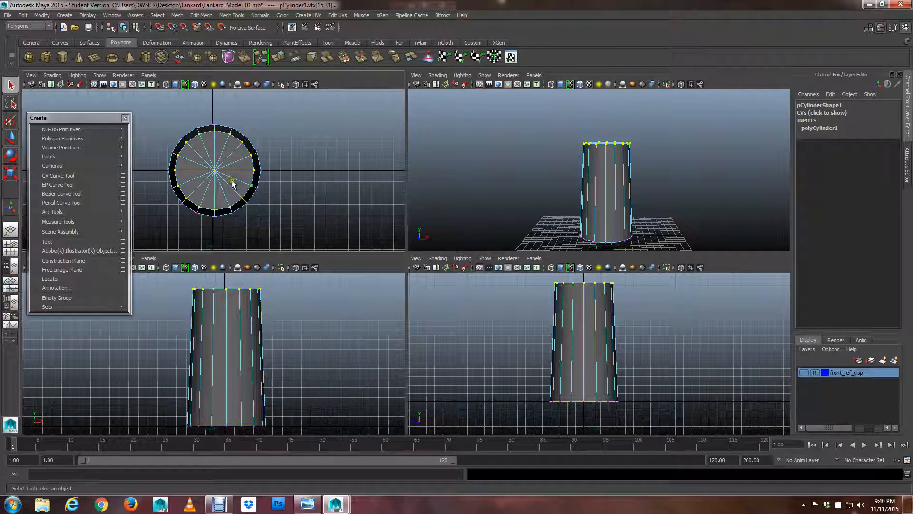
{"action": "middle_click_drag", "start_coordinate": [258, 317], "coordinate": [266, 306], "text": "alt"}
{"action": "right_click_drag", "start_coordinate": [266, 306], "coordinate": [266, 316], "text": "alt"}
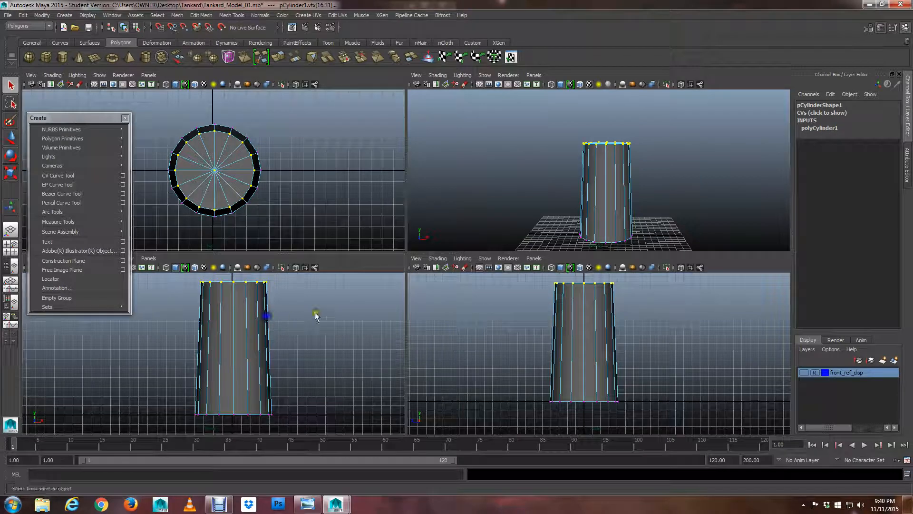
- Examine the cylinder's top cap and its selected vertices up close in the perspective view
{"action": "left_click_drag", "start_coordinate": [586, 224], "coordinate": [561, 230], "text": "alt"}
{"action": "middle_click_drag", "start_coordinate": [562, 230], "coordinate": [548, 216], "text": "alt"}
{"action": "right_click_drag", "start_coordinate": [548, 216], "coordinate": [584, 218], "text": "alt"}
{"action": "middle_click_drag", "start_coordinate": [585, 218], "coordinate": [584, 212], "text": "alt"}
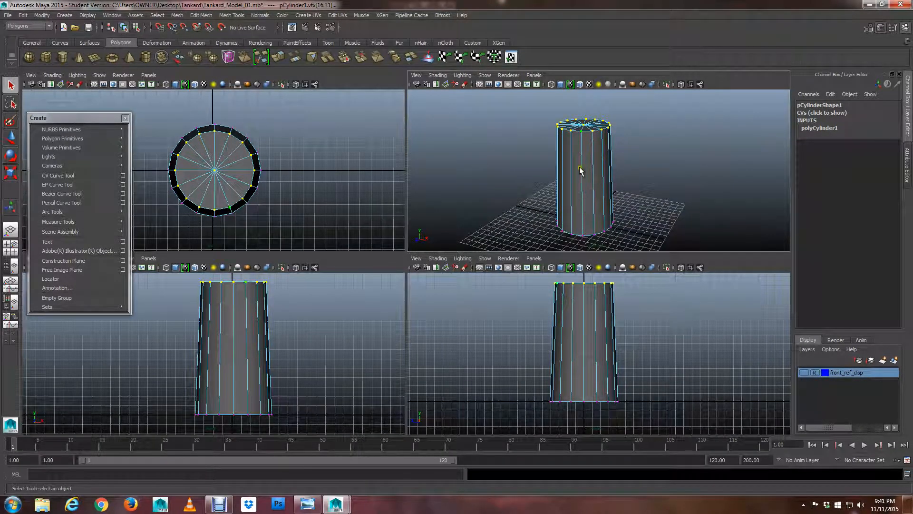
{"action": "mouse_move", "coordinate": [585, 177]}
{"action": "left_mouse_down", "text": "alt"}
{"action": "mouse_move", "coordinate": [581, 155]}
{"action": "mouse_move", "coordinate": [582, 162]}
{"action": "mouse_move", "coordinate": [609, 167]}
{"action": "mouse_move", "coordinate": [589, 168]}
{"action": "left_mouse_up", "text": "alt"}
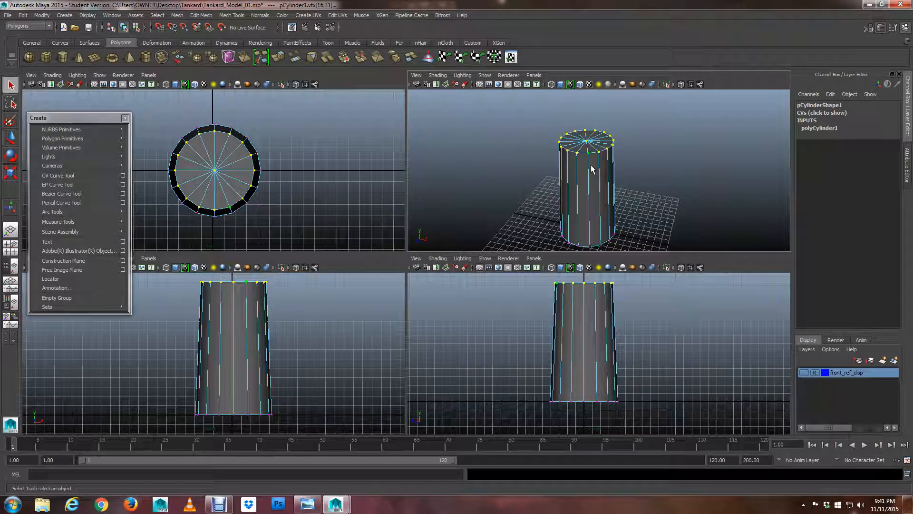
{"action": "right_click_drag", "start_coordinate": [594, 171], "coordinate": [662, 192], "text": "alt"}
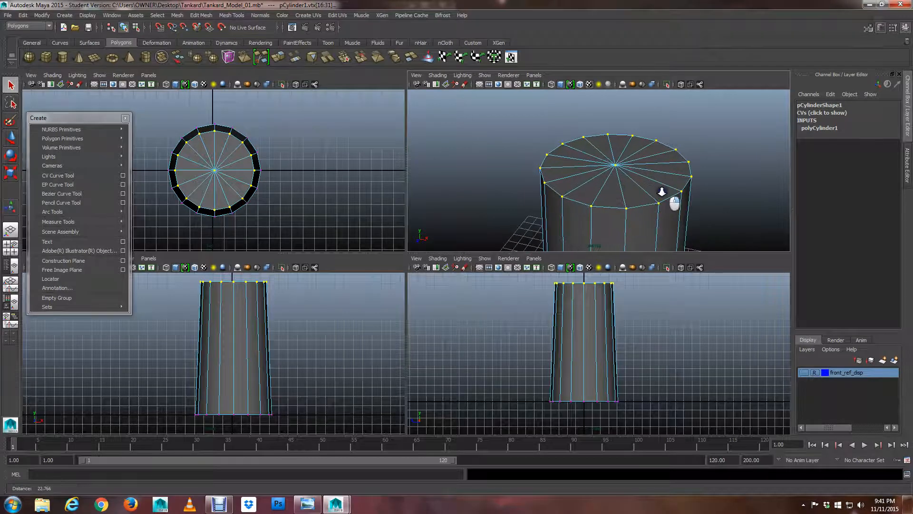
{"action": "left_click", "coordinate": [643, 192]}
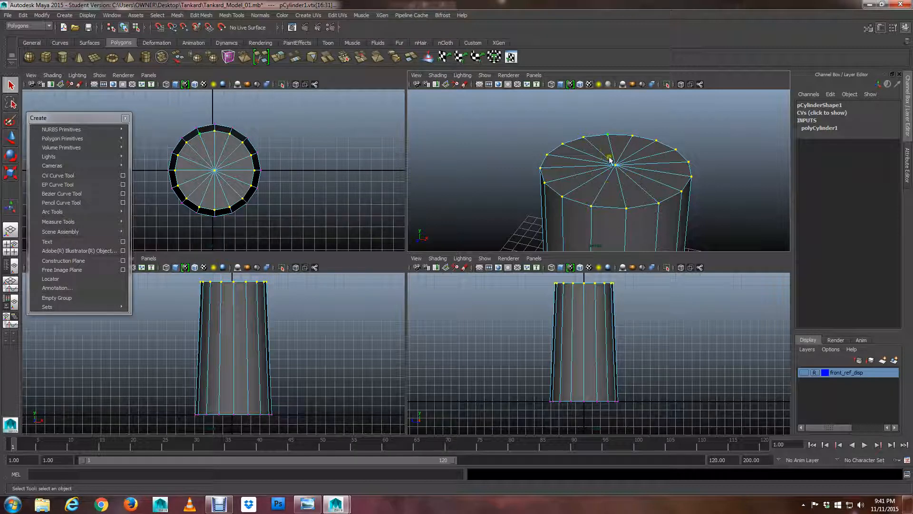
{"action": "mouse_move", "coordinate": [620, 175]}
{"action": "left_mouse_down", "text": "alt"}
{"action": "mouse_move", "coordinate": [604, 180]}
{"action": "mouse_move", "coordinate": [632, 189]}
{"action": "mouse_move", "coordinate": [605, 177]}
{"action": "left_mouse_up", "text": "alt"}
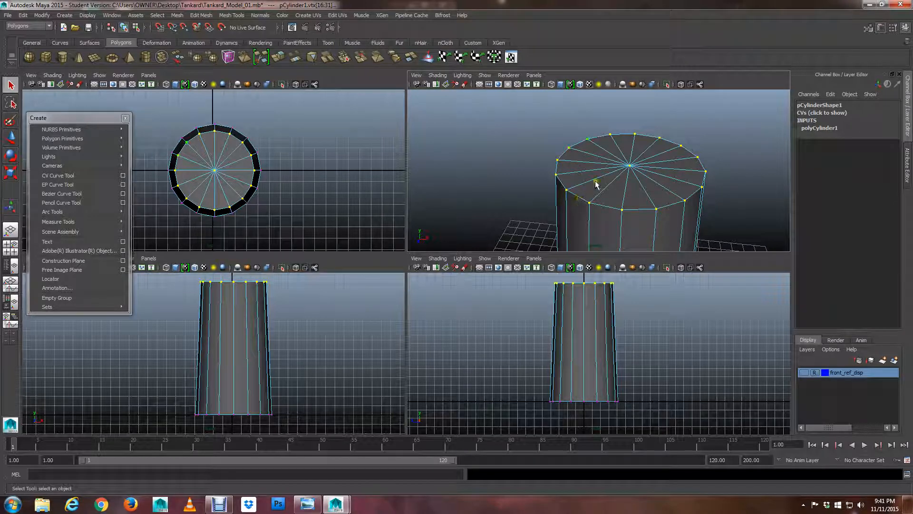
- Switch the cylinder to face selection mode
{"action": "right_click", "coordinate": [601, 164]}
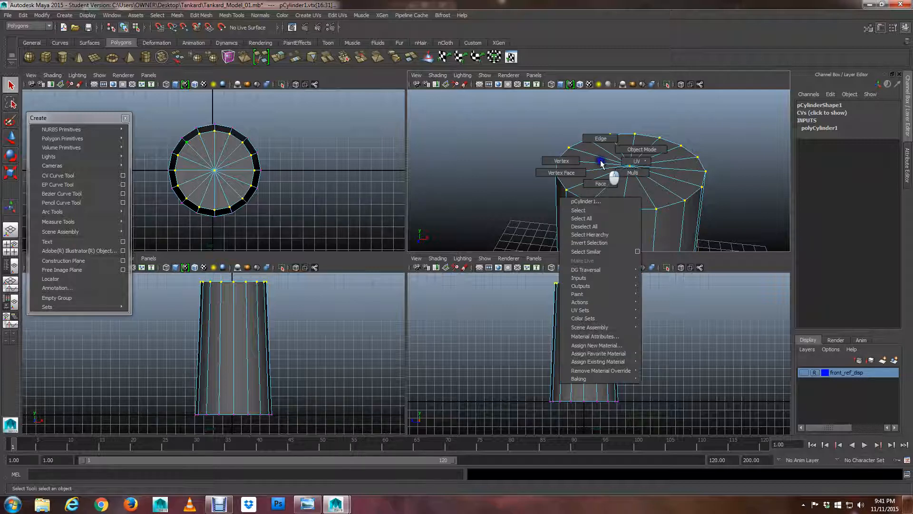
{"action": "right_click_drag", "start_coordinate": [601, 164], "coordinate": [607, 182]}
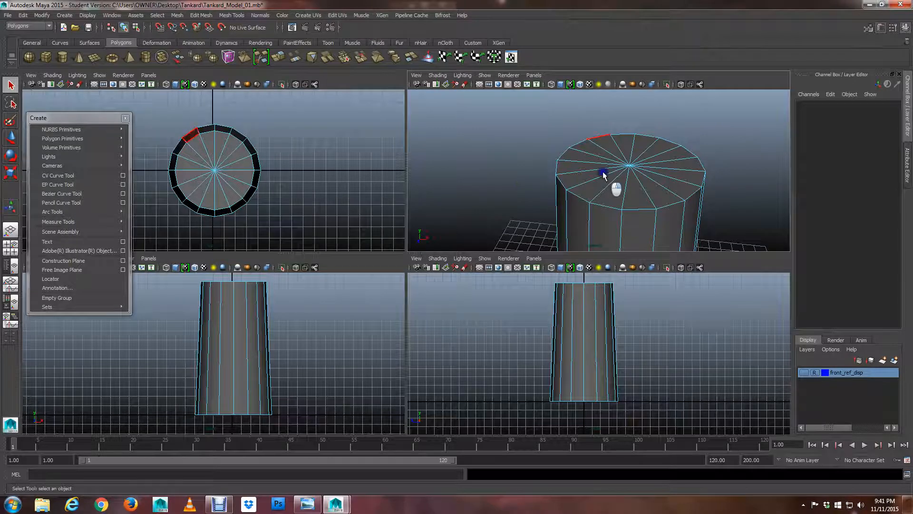
{"action": "right_click_drag", "start_coordinate": [612, 184], "coordinate": [613, 167]}
{"action": "left_click_drag", "start_coordinate": [613, 193], "coordinate": [514, 204], "text": "alt"}
{"action": "scroll", "coordinate": [637, 165], "scroll_direction": "down", "scroll_amount": 8}
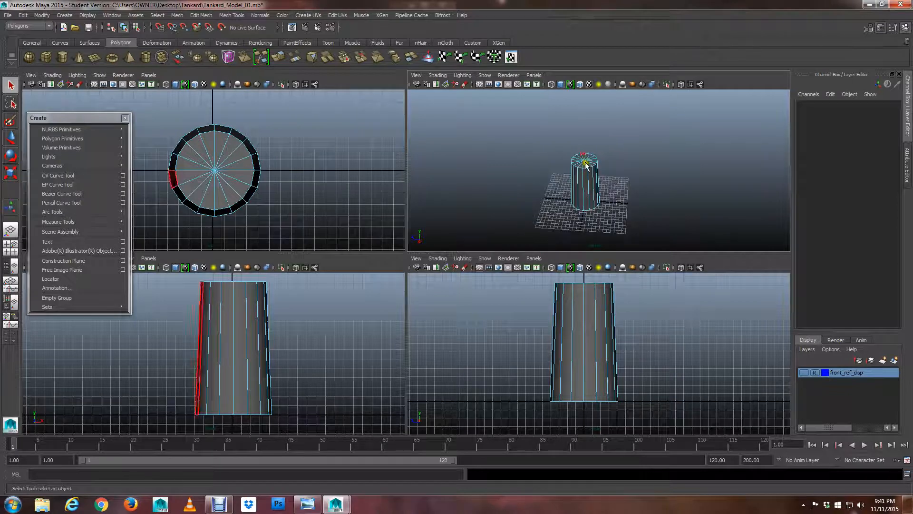
- Select individual side faces of the cylinder one at a time, followed by one triangular face of the top cap
{"action": "left_click", "coordinate": [567, 171]}
{"action": "left_click_drag", "start_coordinate": [566, 171], "coordinate": [644, 169], "text": "alt"}
{"action": "right_click_drag", "start_coordinate": [621, 180], "coordinate": [750, 212], "text": "alt"}
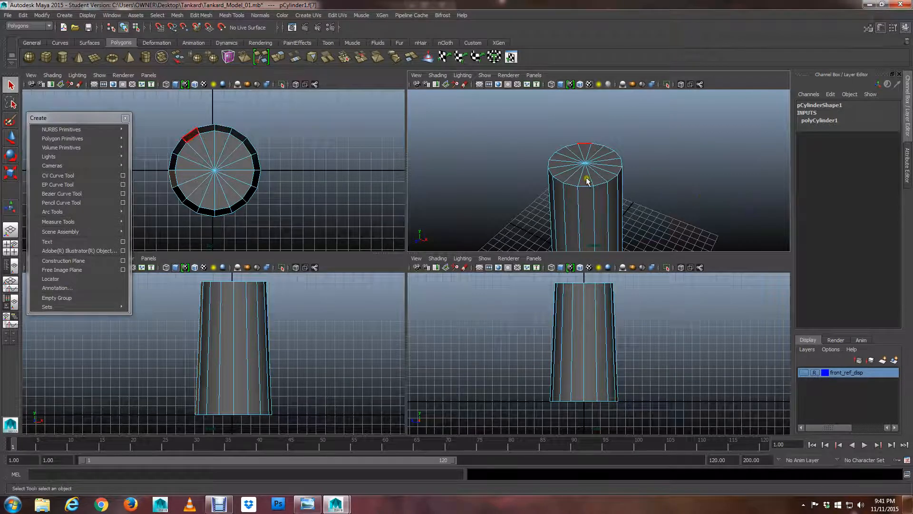
{"action": "left_click_drag", "start_coordinate": [587, 179], "coordinate": [598, 170], "text": "alt"}
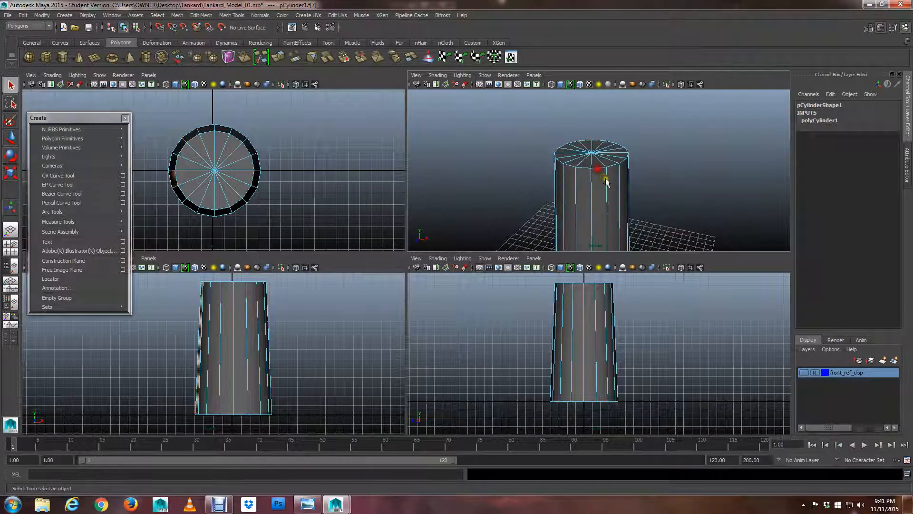
{"action": "right_click_drag", "start_coordinate": [600, 171], "coordinate": [591, 179], "text": "alt"}
{"action": "left_click", "coordinate": [598, 189]}
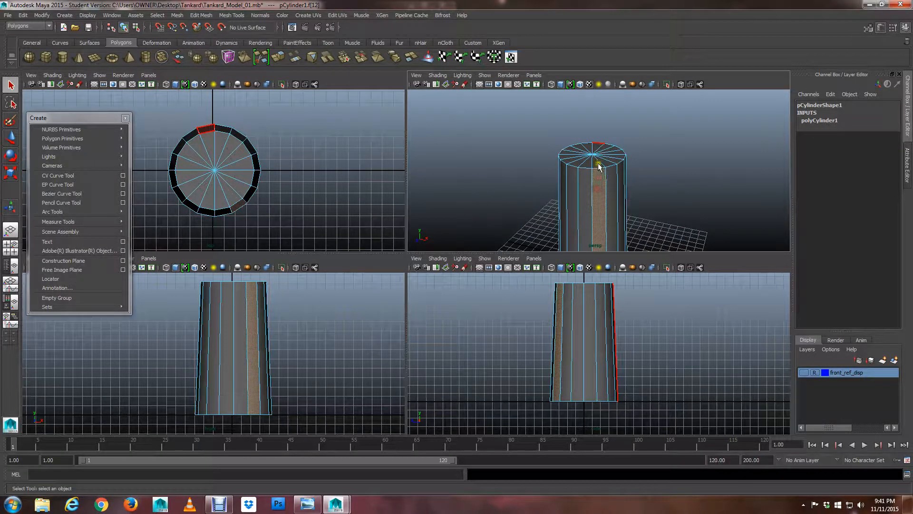
{"action": "left_click", "coordinate": [598, 163]}
{"action": "left_click_drag", "start_coordinate": [597, 164], "coordinate": [599, 182], "text": "alt"}
{"action": "right_click_drag", "start_coordinate": [600, 184], "coordinate": [648, 213], "text": "alt"}
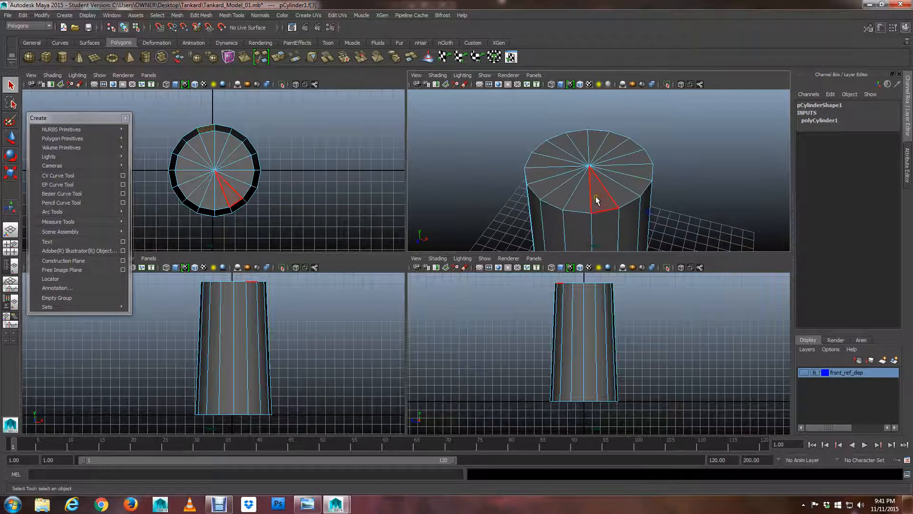
{"action": "right_click_drag", "start_coordinate": [595, 196], "coordinate": [615, 185], "text": "alt"}
{"action": "left_click_drag", "start_coordinate": [615, 185], "coordinate": [602, 189], "text": "alt"}
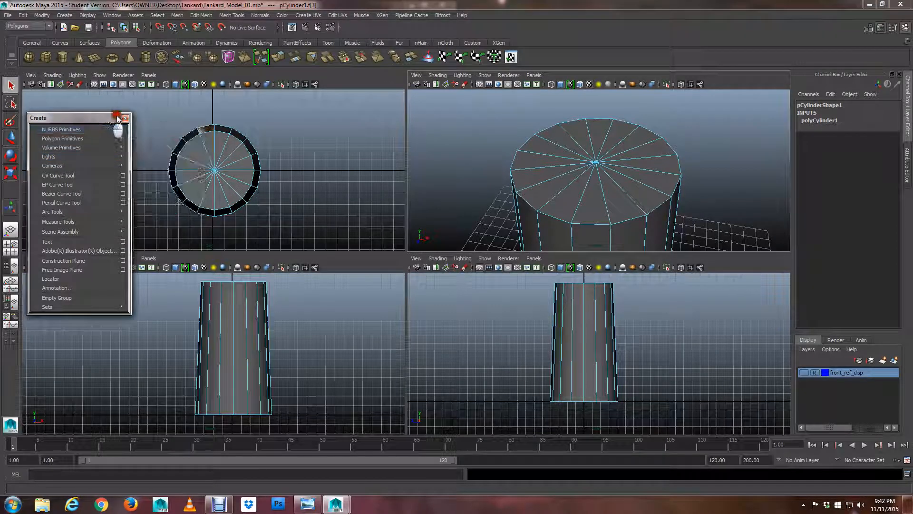
- Move the floating Create window aside and select all of the top cap's faces with the Paint Selection Tool
{"action": "left_click_drag", "start_coordinate": [117, 118], "coordinate": [163, 145]}
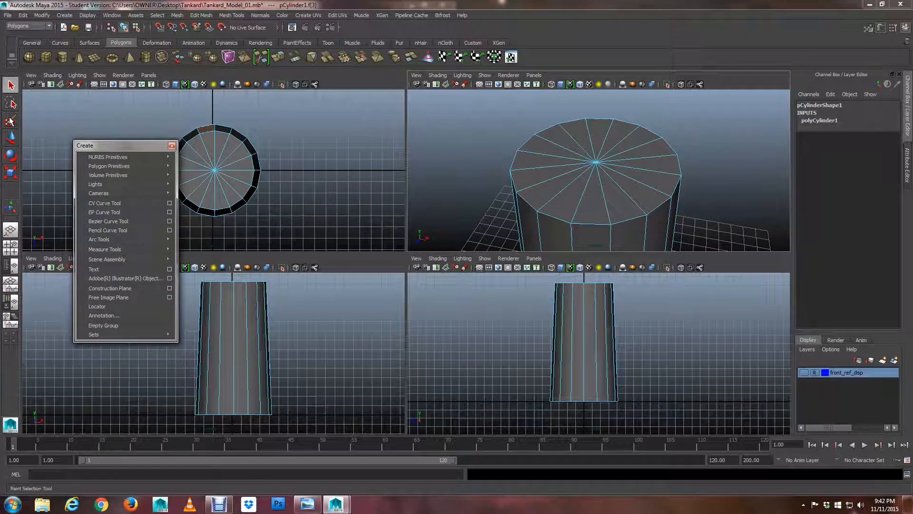
{"action": "left_click", "coordinate": [12, 122]}
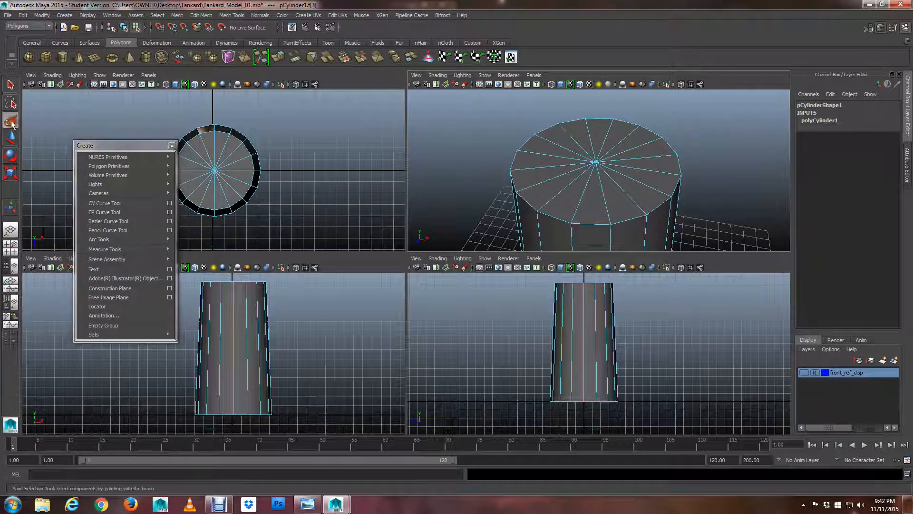
{"action": "mouse_move", "coordinate": [557, 175]}
{"action": "left_mouse_down"}
{"action": "mouse_move", "coordinate": [577, 196]}
{"action": "mouse_move", "coordinate": [609, 189]}
{"action": "mouse_move", "coordinate": [638, 164]}
{"action": "mouse_move", "coordinate": [612, 136]}
{"action": "mouse_move", "coordinate": [550, 161]}
{"action": "mouse_move", "coordinate": [609, 176]}
{"action": "left_mouse_up"}
{"action": "middle_click_drag", "start_coordinate": [612, 176], "coordinate": [576, 180], "text": "alt"}
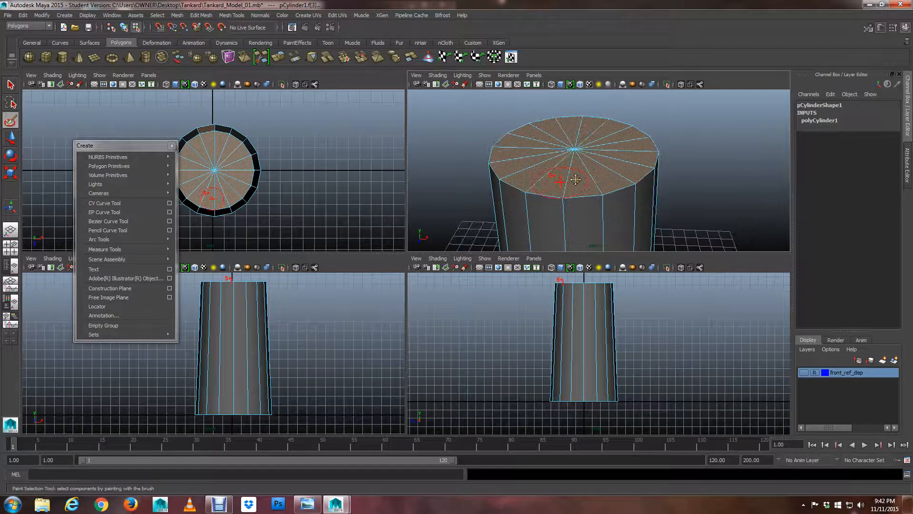
{"action": "scroll", "coordinate": [586, 159], "scroll_direction": "down", "scroll_amount": 4}
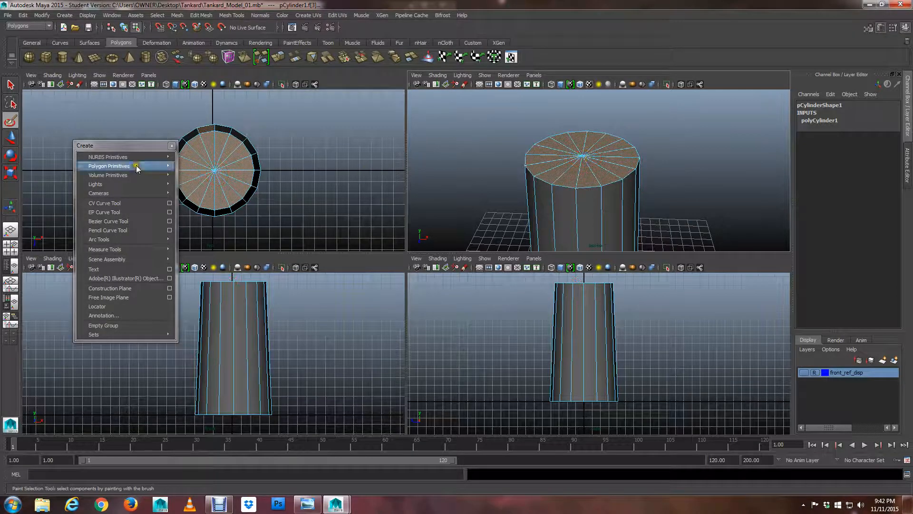
{"action": "key", "text": "q"}
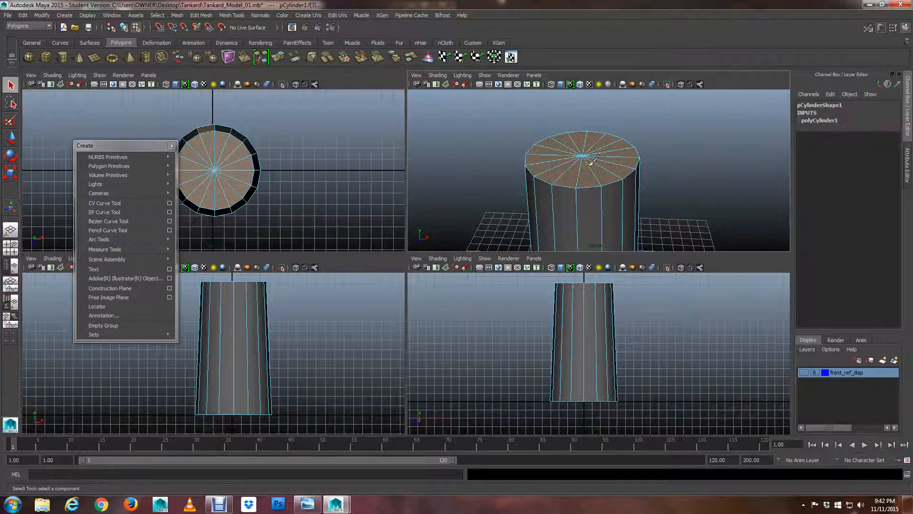
- Select the cylinder's faces with a selection box around the top cap and upper body in the perspective view
{"action": "left_click_drag", "start_coordinate": [588, 180], "coordinate": [591, 178], "text": "alt"}
{"action": "right_click_drag", "start_coordinate": [653, 184], "coordinate": [604, 178], "text": "alt"}
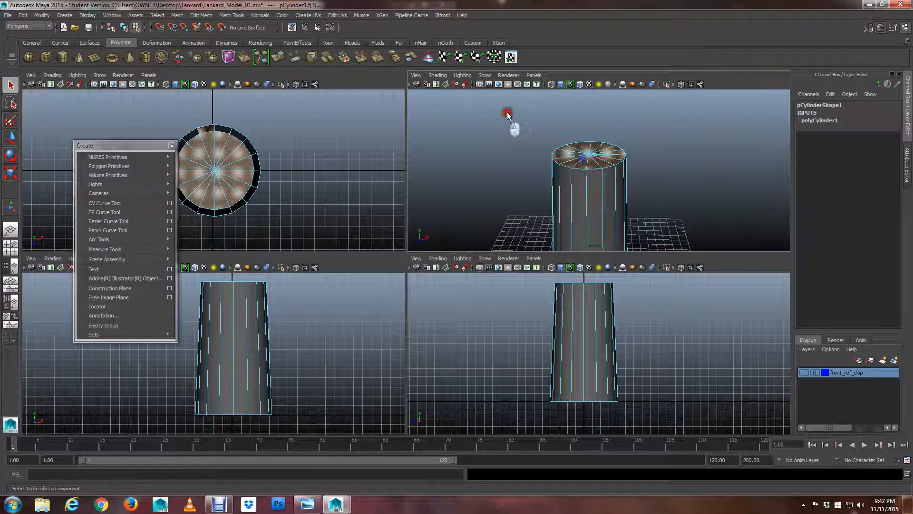
{"action": "left_click_drag", "start_coordinate": [503, 113], "coordinate": [657, 205]}
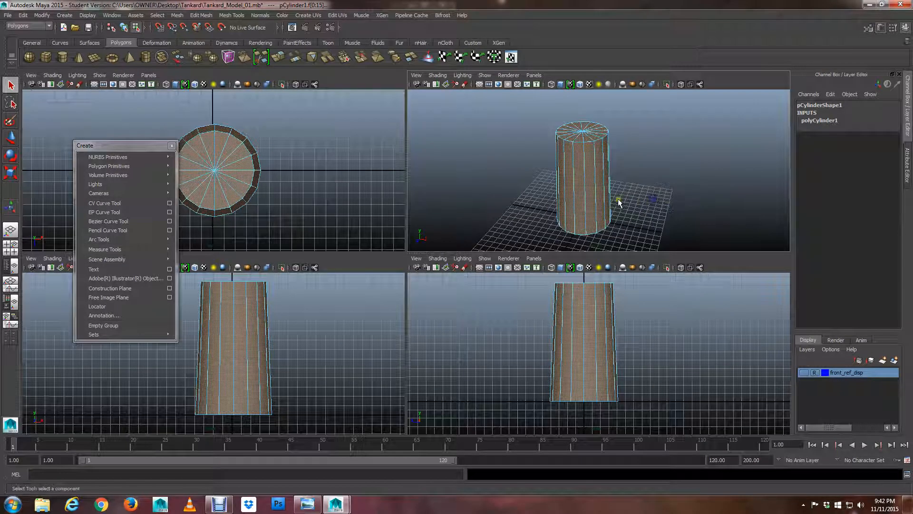
- Display the perspective view in wireframe and box-deselect the cylinder's side faces, keeping only the top cap's faces selected
{"action": "key", "text": "4"}
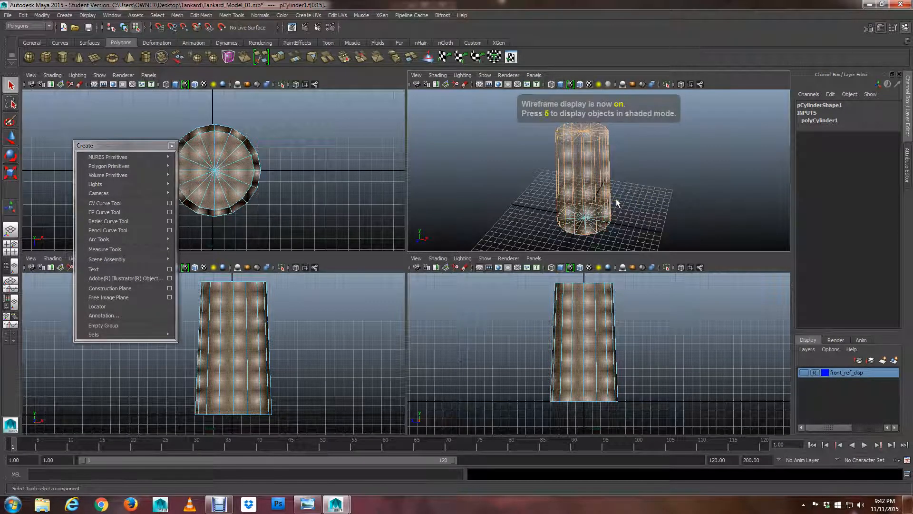
{"action": "mouse_move", "coordinate": [617, 202]}
{"action": "right_mouse_down", "text": "alt"}
{"action": "mouse_move", "coordinate": [651, 211]}
{"action": "mouse_move", "coordinate": [614, 204]}
{"action": "mouse_move", "coordinate": [638, 208]}
{"action": "mouse_move", "coordinate": [630, 204]}
{"action": "right_mouse_up", "text": "alt"}
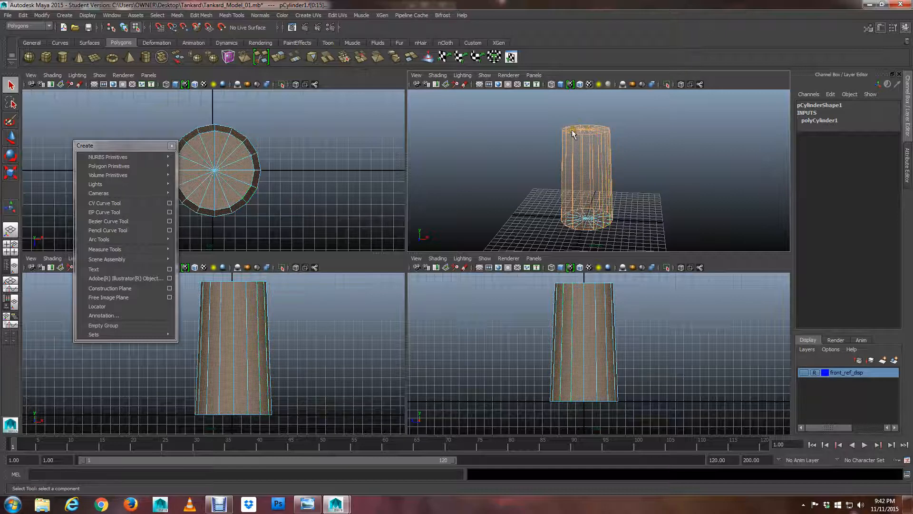
{"action": "mouse_move", "coordinate": [593, 136]}
{"action": "right_mouse_down", "text": "alt"}
{"action": "mouse_move", "coordinate": [666, 165]}
{"action": "mouse_move", "coordinate": [598, 142]}
{"action": "right_mouse_up", "text": "alt"}
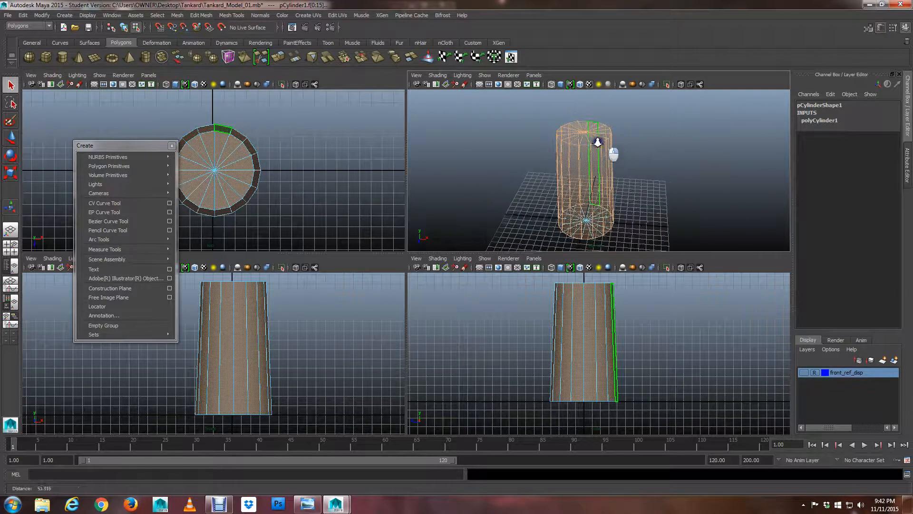
{"action": "left_click_drag", "start_coordinate": [598, 142], "coordinate": [605, 138], "text": "alt"}
{"action": "right_click_drag", "start_coordinate": [605, 138], "coordinate": [638, 198], "text": "alt"}
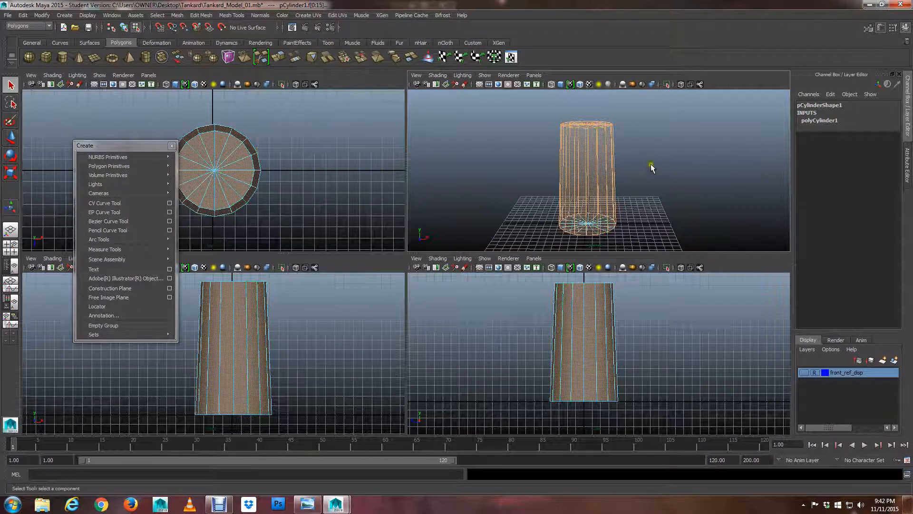
{"action": "left_click_drag", "start_coordinate": [664, 160], "coordinate": [506, 243]}
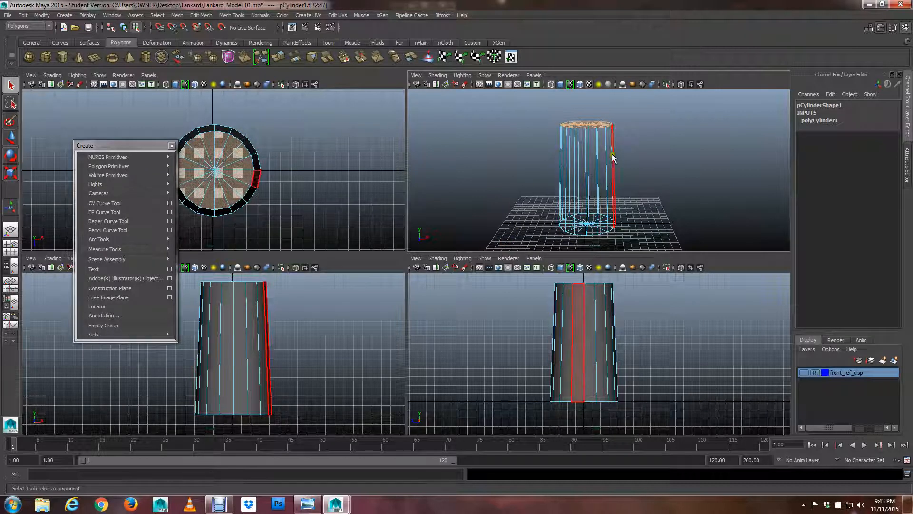
- Examine the top cap's face selection up close and from several angles in the wireframe perspective view
{"action": "mouse_move", "coordinate": [593, 160]}
{"action": "left_mouse_down", "text": "alt"}
{"action": "mouse_move", "coordinate": [644, 187]}
{"action": "mouse_move", "coordinate": [604, 164]}
{"action": "mouse_move", "coordinate": [612, 179]}
{"action": "mouse_move", "coordinate": [655, 179]}
{"action": "mouse_move", "coordinate": [595, 152]}
{"action": "left_mouse_up", "text": "alt"}
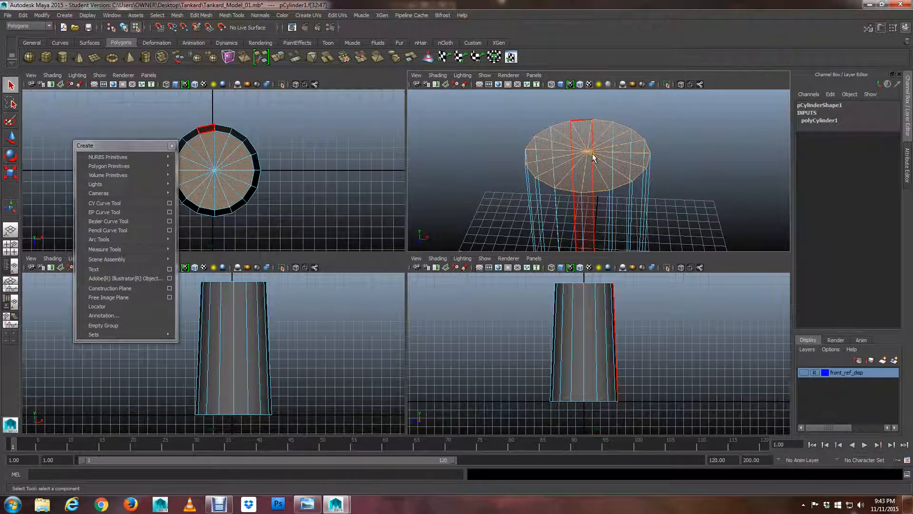
{"action": "left_click_drag", "start_coordinate": [607, 187], "coordinate": [608, 176], "text": "alt"}
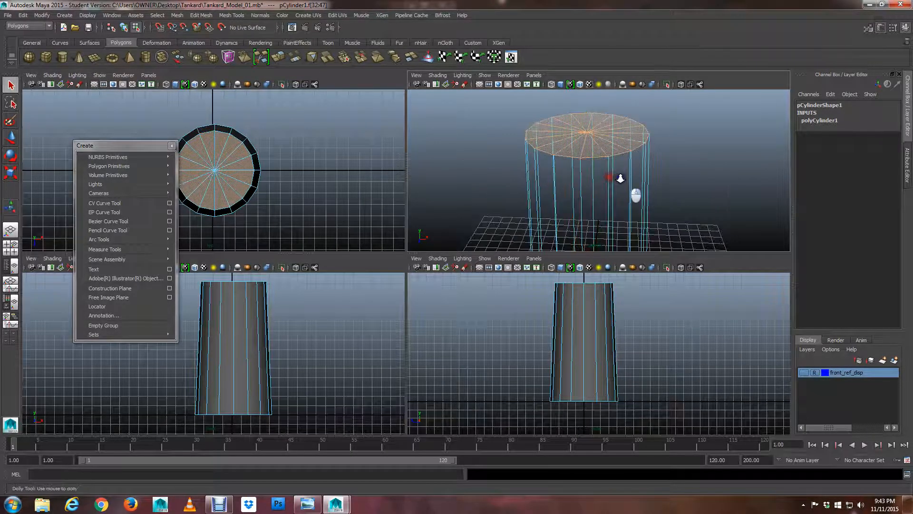
{"action": "right_click_drag", "start_coordinate": [621, 180], "coordinate": [586, 178], "text": "alt"}
{"action": "key", "text": "4"}
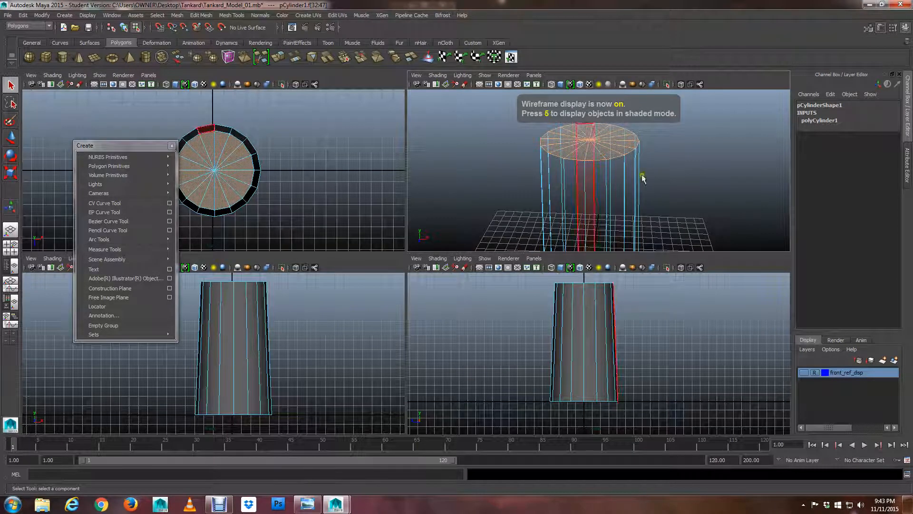
{"action": "right_click_drag", "start_coordinate": [651, 180], "coordinate": [581, 168], "text": "alt"}
{"action": "mouse_move", "coordinate": [582, 167]}
{"action": "left_mouse_down", "text": "alt"}
{"action": "mouse_move", "coordinate": [631, 173]}
{"action": "mouse_move", "coordinate": [611, 178]}
{"action": "mouse_move", "coordinate": [607, 163]}
{"action": "mouse_move", "coordinate": [598, 198]}
{"action": "mouse_move", "coordinate": [648, 195]}
{"action": "mouse_move", "coordinate": [552, 198]}
{"action": "mouse_move", "coordinate": [636, 209]}
{"action": "mouse_move", "coordinate": [643, 184]}
{"action": "mouse_move", "coordinate": [630, 154]}
{"action": "mouse_move", "coordinate": [598, 169]}
{"action": "mouse_move", "coordinate": [632, 159]}
{"action": "mouse_move", "coordinate": [637, 170]}
{"action": "mouse_move", "coordinate": [595, 147]}
{"action": "mouse_move", "coordinate": [590, 181]}
{"action": "mouse_move", "coordinate": [598, 178]}
{"action": "mouse_move", "coordinate": [590, 179]}
{"action": "left_mouse_up", "text": "alt"}
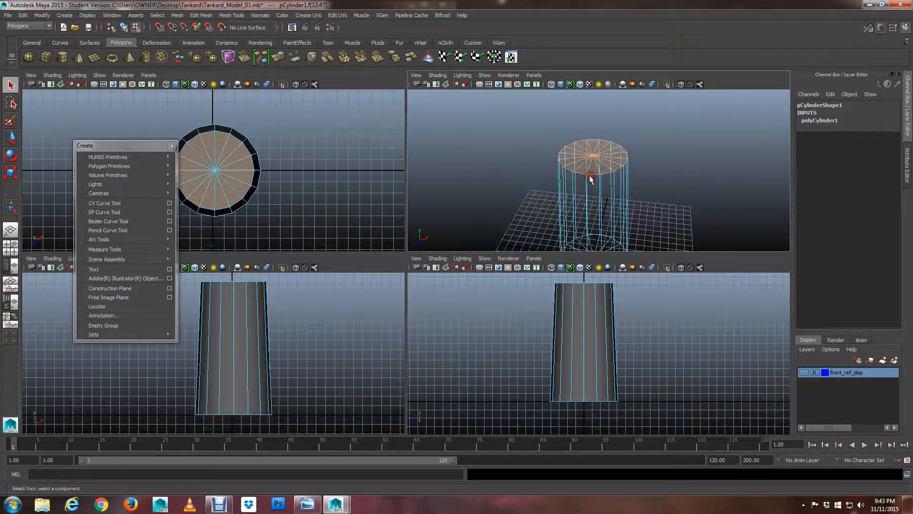
{"action": "left_click", "coordinate": [589, 175]}
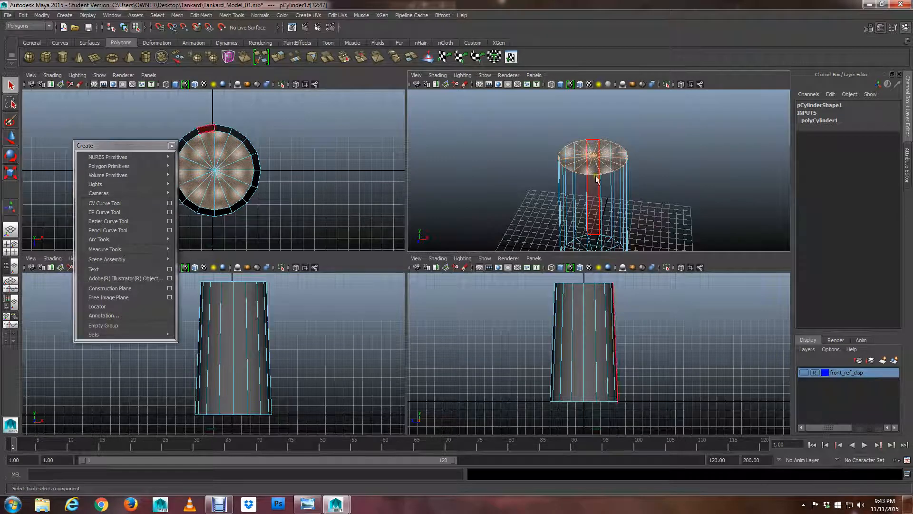
{"action": "left_click_drag", "start_coordinate": [588, 162], "coordinate": [599, 159], "text": "alt"}
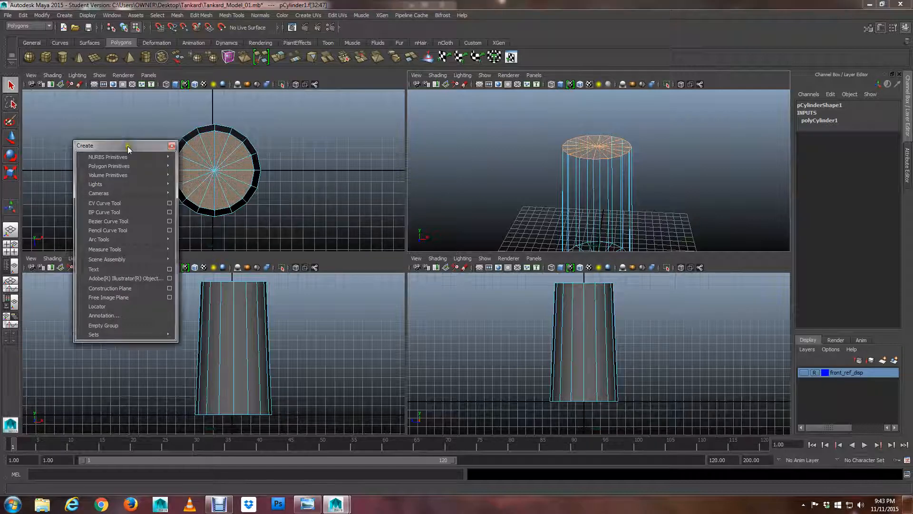
- Close the floating Create window and place Edit Mesh as a floating window over the top view
{"action": "left_click_drag", "start_coordinate": [127, 146], "coordinate": [96, 126]}
{"action": "left_click", "coordinate": [140, 125]}
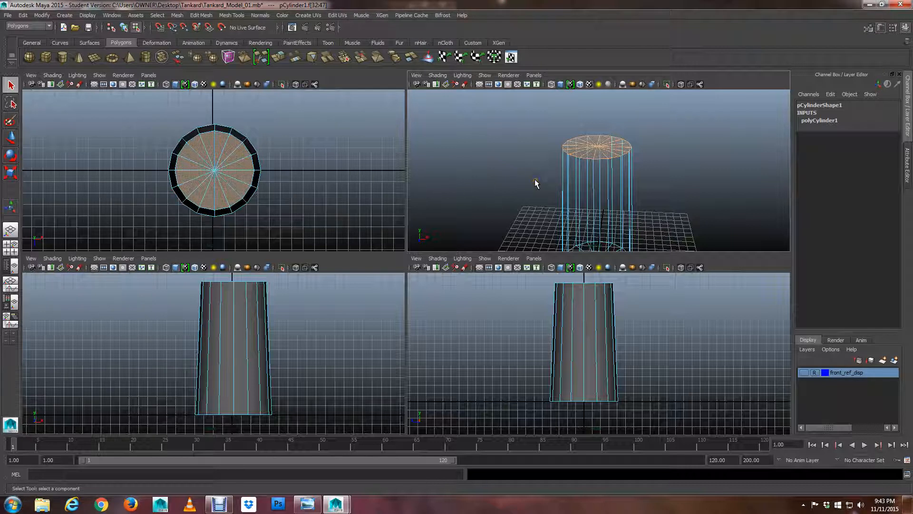
{"action": "key", "text": "space"}
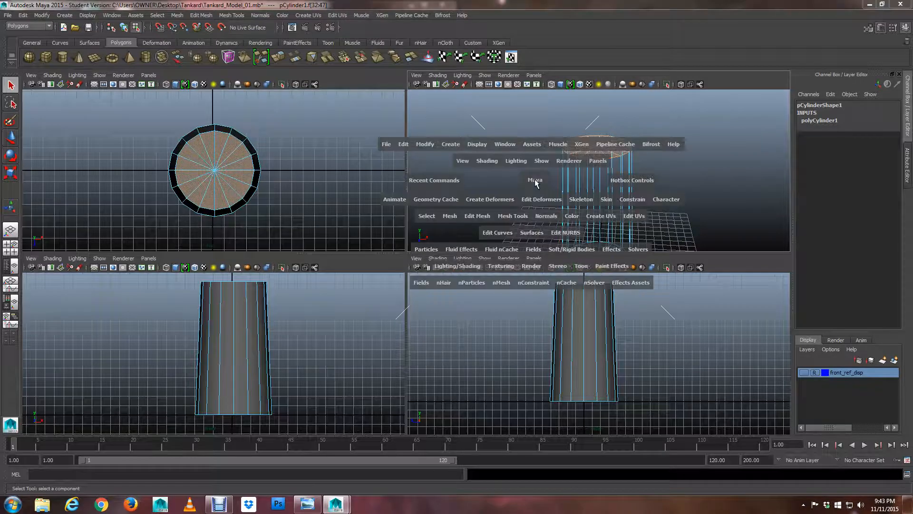
{"action": "left_click", "coordinate": [474, 217]}
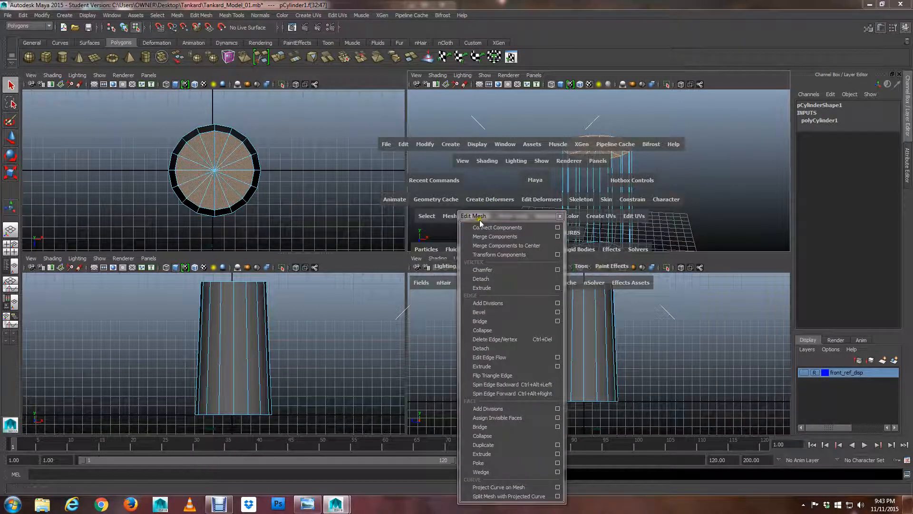
{"action": "left_click_drag", "start_coordinate": [484, 218], "coordinate": [70, 119]}
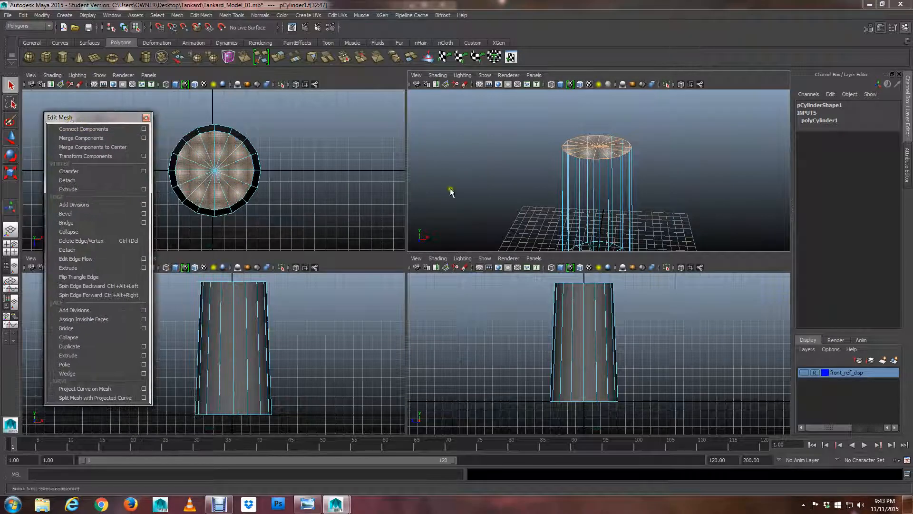
- Tear off Mesh Tools as a floating window and place it beside the Edit Mesh window
{"action": "key", "text": "space"}
{"action": "left_click", "coordinate": [462, 224]}
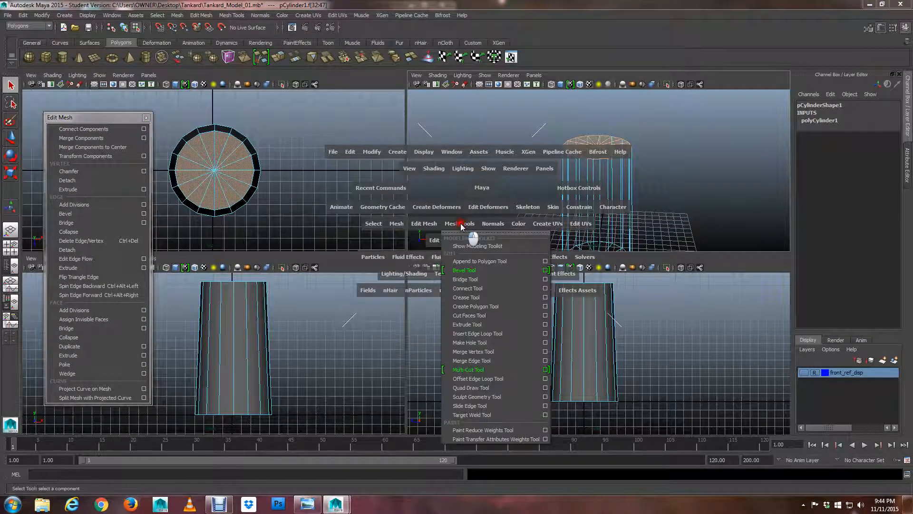
{"action": "left_click", "coordinate": [472, 234]}
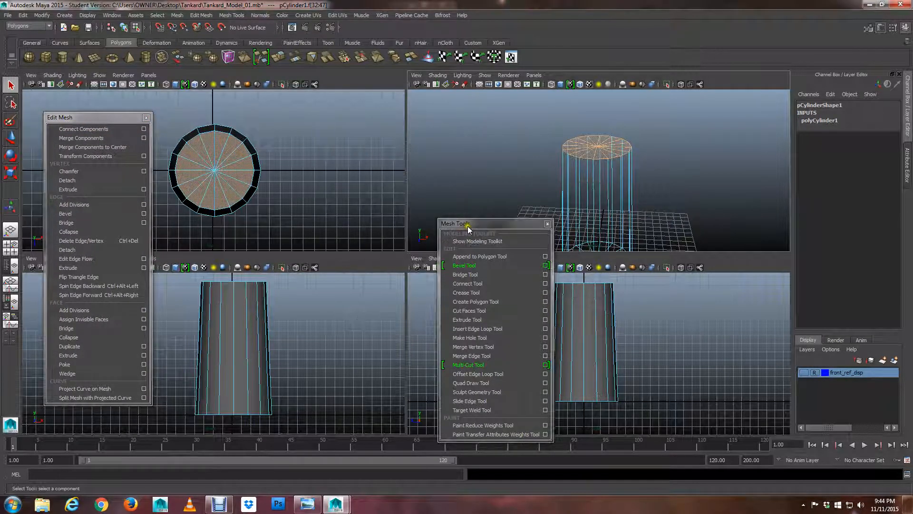
{"action": "left_click_drag", "start_coordinate": [468, 229], "coordinate": [188, 103]}
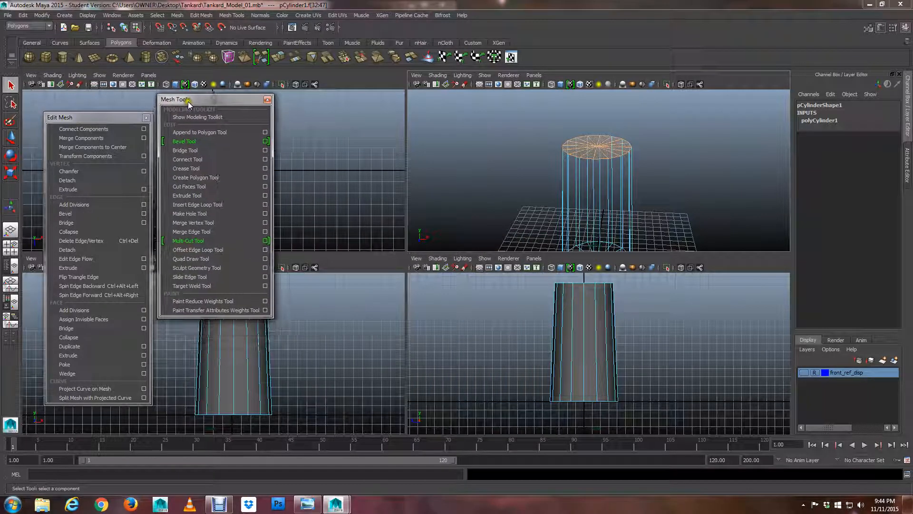
- Tear off Mesh as a floating window and line it up with the Edit Mesh and Mesh Tools windows
{"action": "key", "text": "space"}
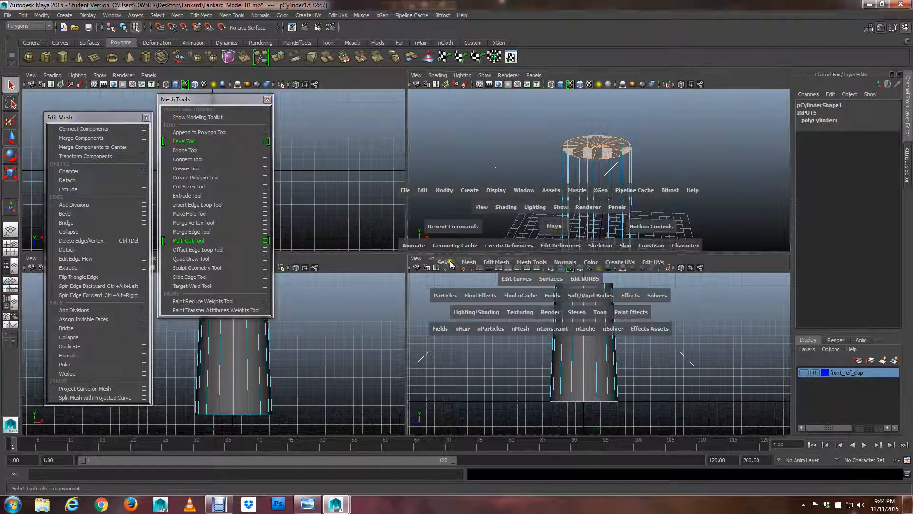
{"action": "left_click", "coordinate": [469, 262]}
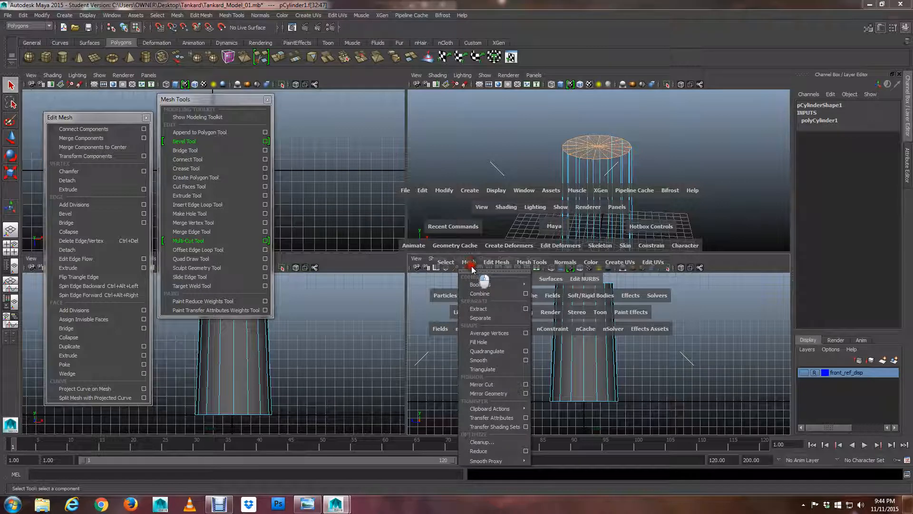
{"action": "left_click", "coordinate": [473, 270]}
{"action": "left_click_drag", "start_coordinate": [484, 263], "coordinate": [307, 107]}
{"action": "left_click_drag", "start_coordinate": [125, 118], "coordinate": [107, 100]}
{"action": "left_click_drag", "start_coordinate": [191, 100], "coordinate": [175, 99]}
{"action": "left_click_drag", "start_coordinate": [296, 104], "coordinate": [280, 101]}
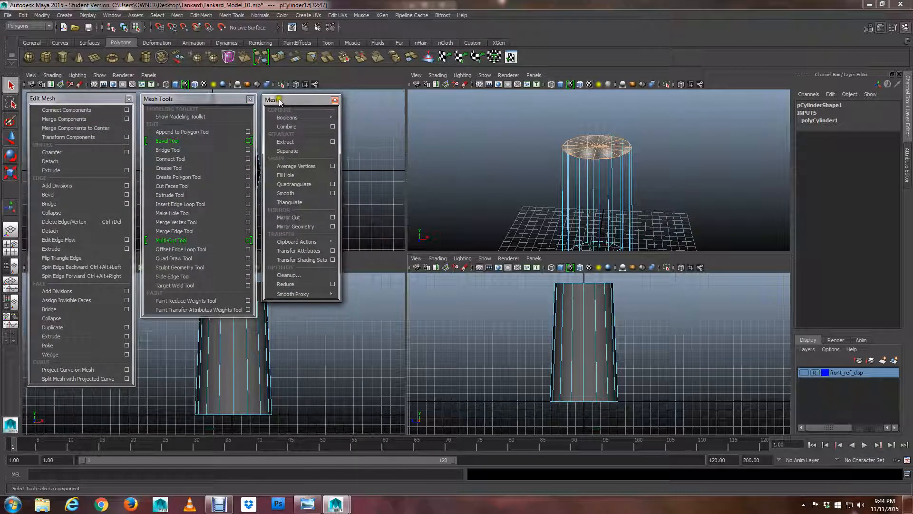
- Display the cylinder in wireframe in the side view and hide that view's grid
{"action": "middle_click_drag", "start_coordinate": [620, 208], "coordinate": [613, 190], "text": "alt"}
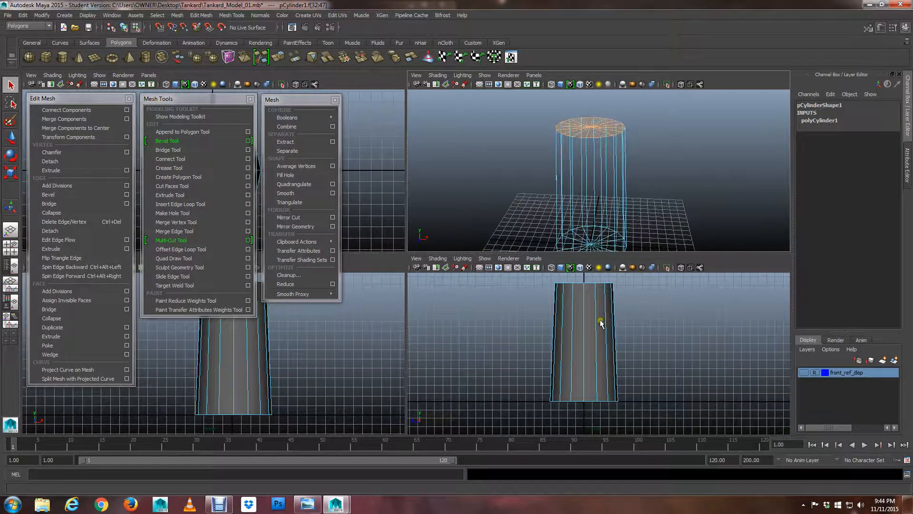
{"action": "middle_click_drag", "start_coordinate": [598, 322], "coordinate": [595, 334], "text": "alt"}
{"action": "middle_click_drag", "start_coordinate": [606, 191], "coordinate": [607, 221], "text": "alt"}
{"action": "right_click_drag", "start_coordinate": [584, 208], "coordinate": [628, 198], "text": "alt"}
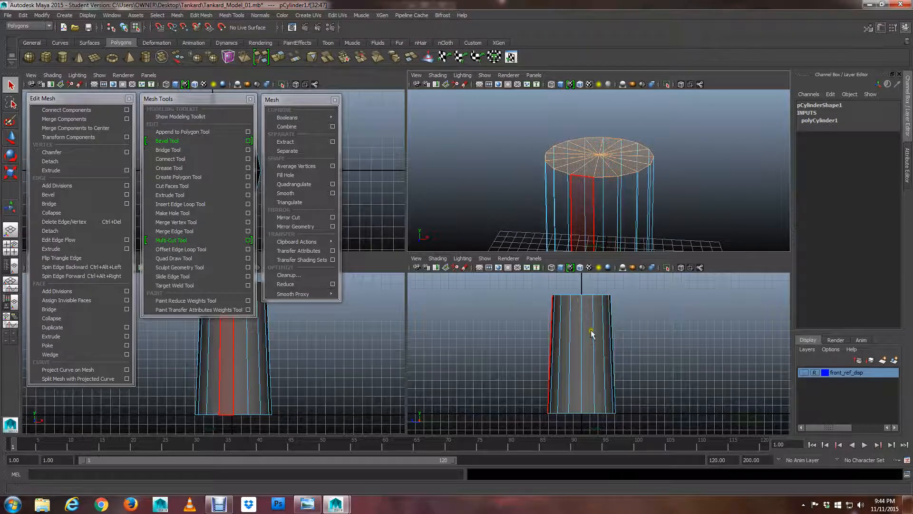
{"action": "key", "text": "4"}
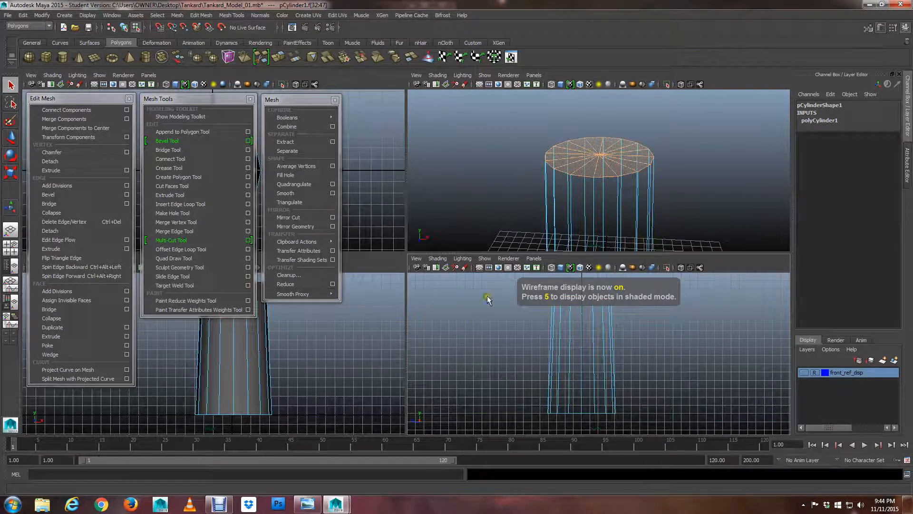
{"action": "left_click", "coordinate": [480, 268]}
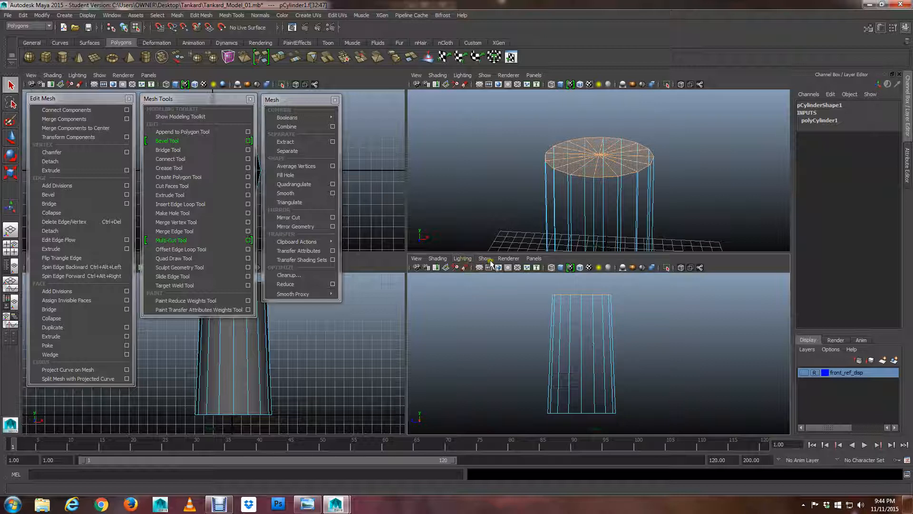
- Review the side view's Lighting and Show options and toggle its grid on and off again
{"action": "left_click", "coordinate": [462, 259]}
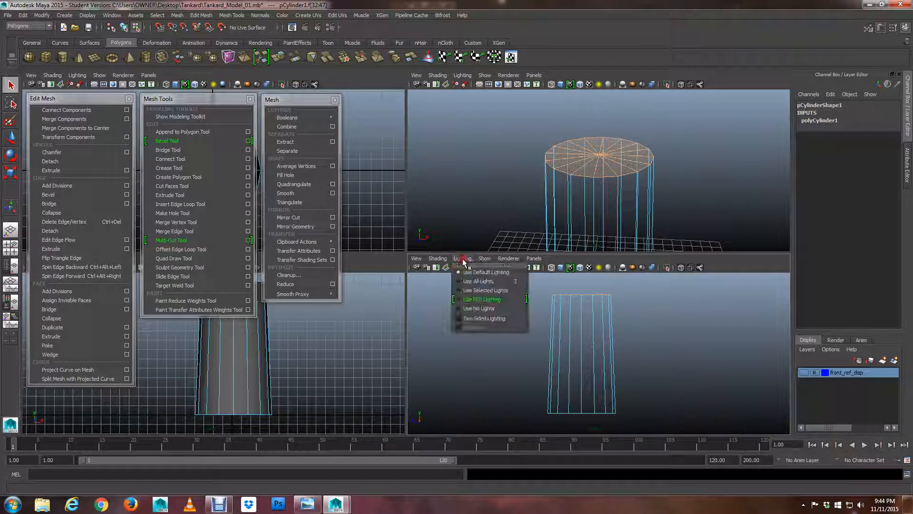
{"action": "left_click", "coordinate": [462, 261]}
{"action": "left_click", "coordinate": [484, 260]}
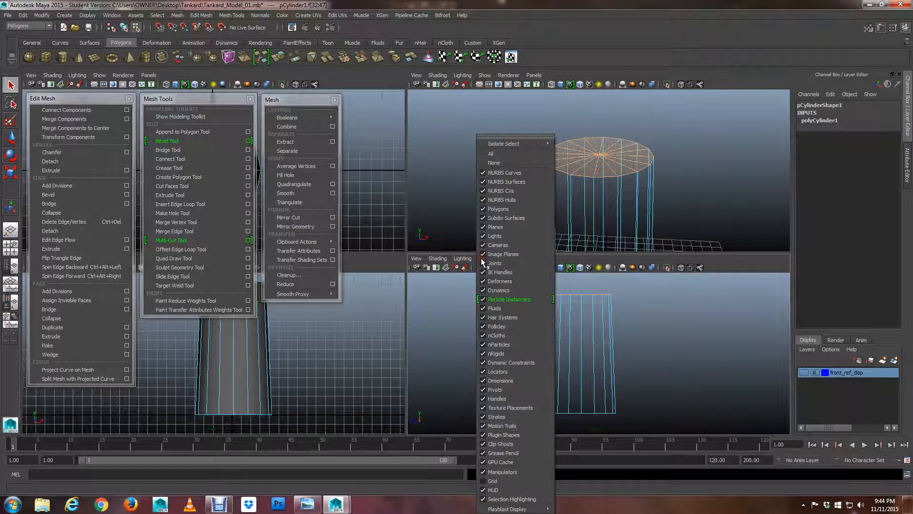
{"action": "mouse_move", "coordinate": [460, 261]}
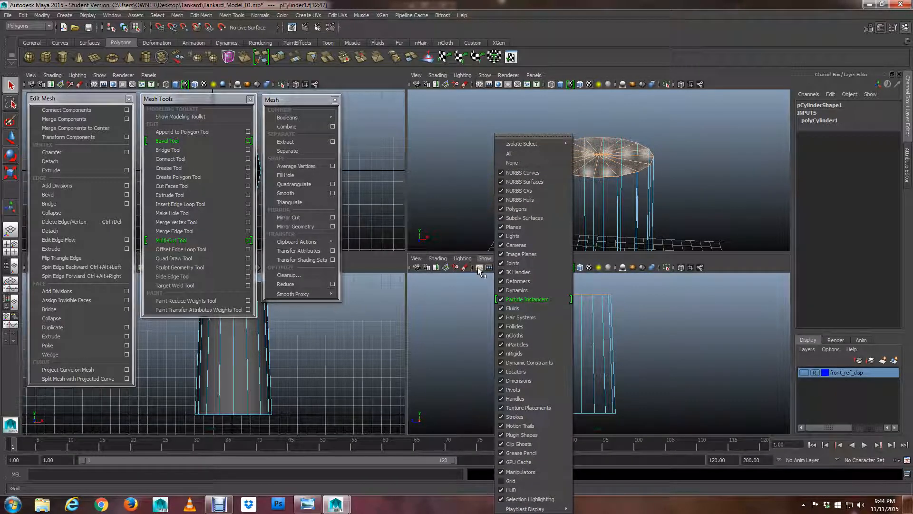
{"action": "left_click", "coordinate": [477, 267]}
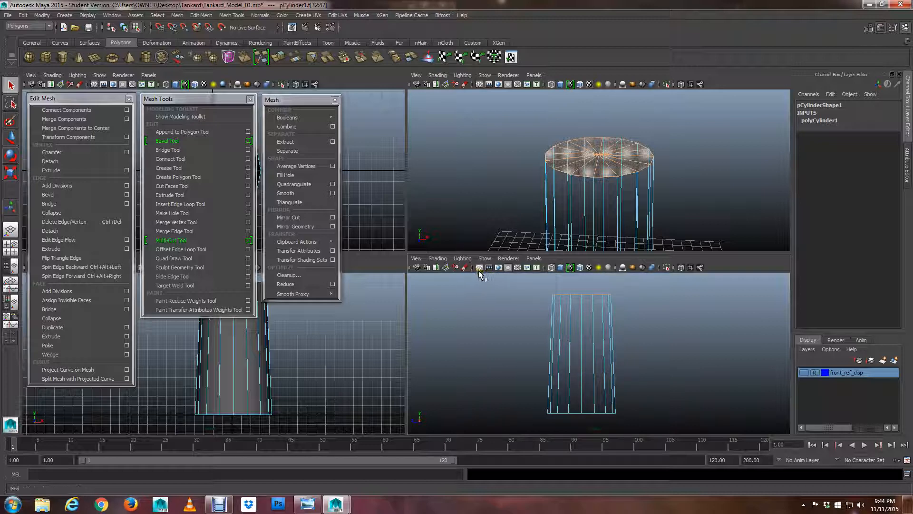
{"action": "left_click", "coordinate": [479, 268]}
{"action": "left_click", "coordinate": [479, 269]}
- Hide the grid in the perspective view and switch that view to shaded display with the cylinder's top cap in close view
{"action": "middle_click_drag", "start_coordinate": [539, 323], "coordinate": [546, 326], "text": "alt"}
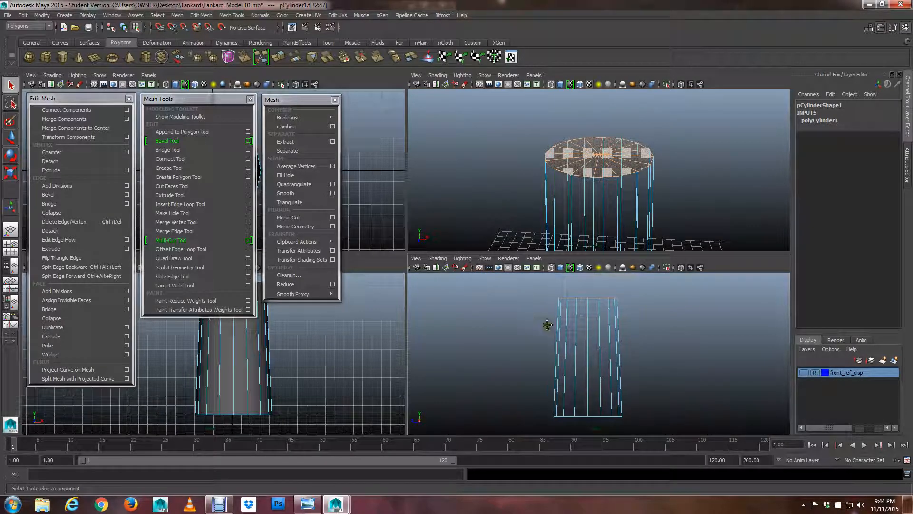
{"action": "right_click_drag", "start_coordinate": [547, 326], "coordinate": [575, 333], "text": "alt"}
{"action": "right_click_drag", "start_coordinate": [627, 244], "coordinate": [635, 201], "text": "alt"}
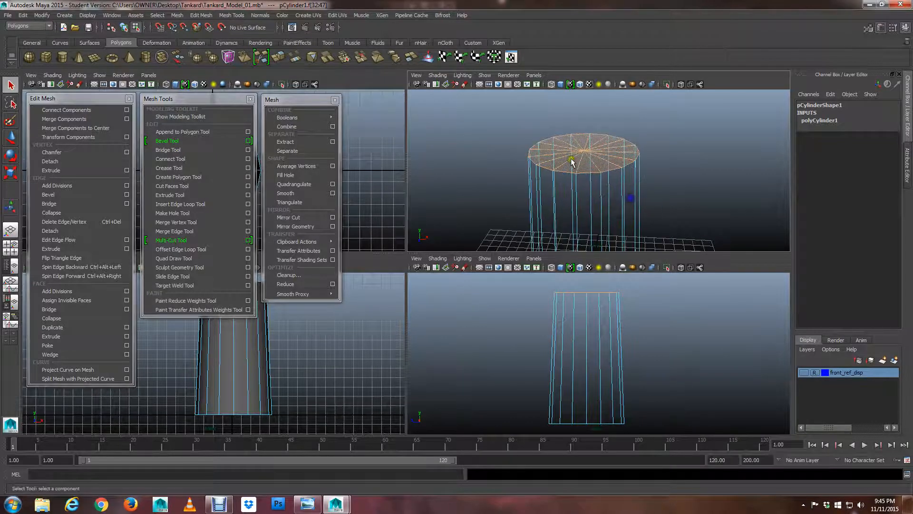
{"action": "left_click", "coordinate": [480, 88]}
{"action": "left_click_drag", "start_coordinate": [640, 209], "coordinate": [661, 196], "text": "alt"}
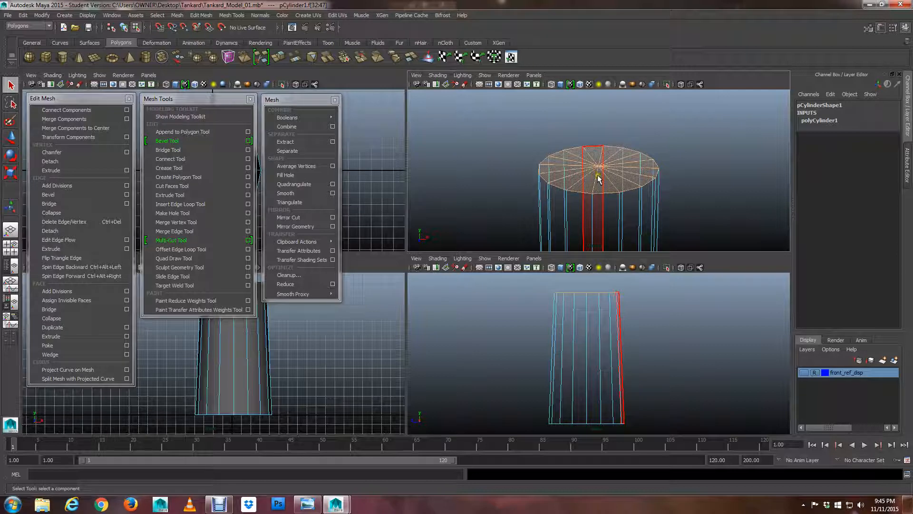
{"action": "key", "text": "5"}
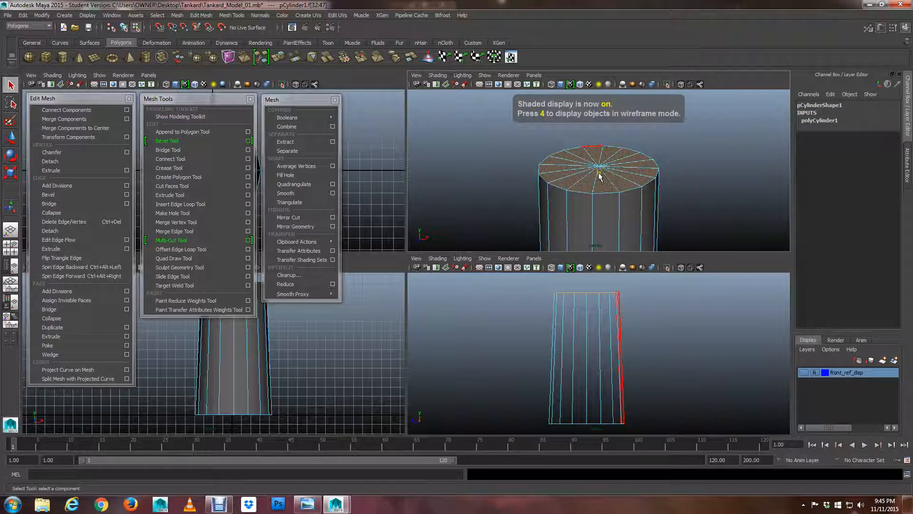
- Extrude the cylinder's selected top cap faces with an inward offset of about 0.2
{"action": "mouse_move", "coordinate": [601, 182]}
{"action": "left_mouse_down", "text": "alt"}
{"action": "mouse_move", "coordinate": [617, 190]}
{"action": "mouse_move", "coordinate": [612, 195]}
{"action": "mouse_move", "coordinate": [594, 163]}
{"action": "left_mouse_up", "text": "alt"}
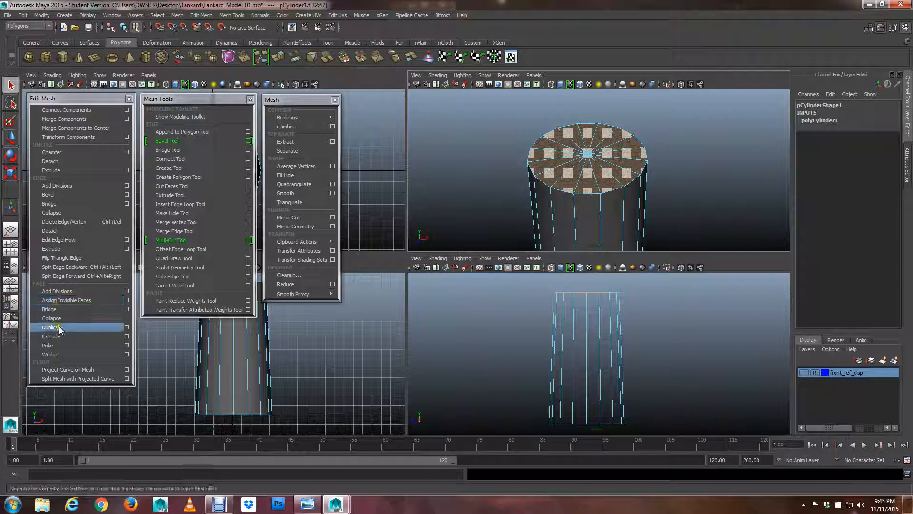
{"action": "left_click", "coordinate": [38, 290]}
{"action": "left_click", "coordinate": [66, 336]}
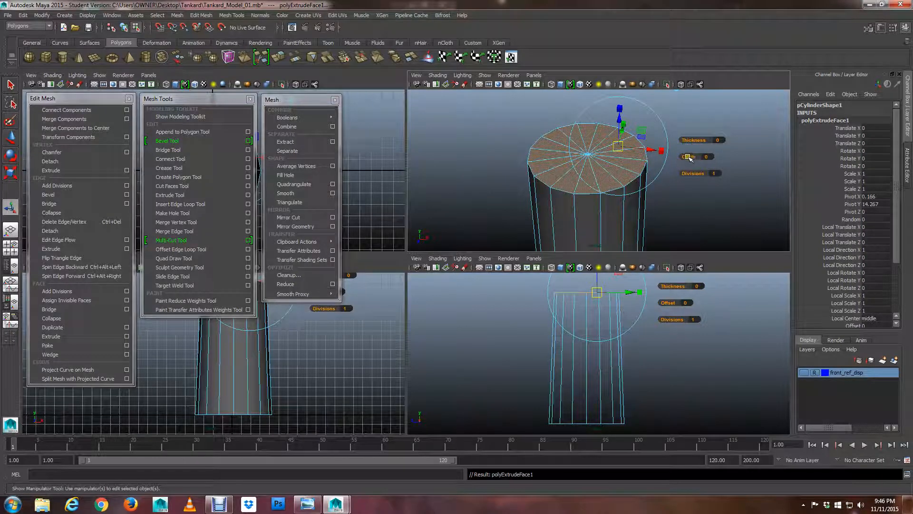
{"action": "left_click_drag", "start_coordinate": [692, 158], "coordinate": [693, 157]}
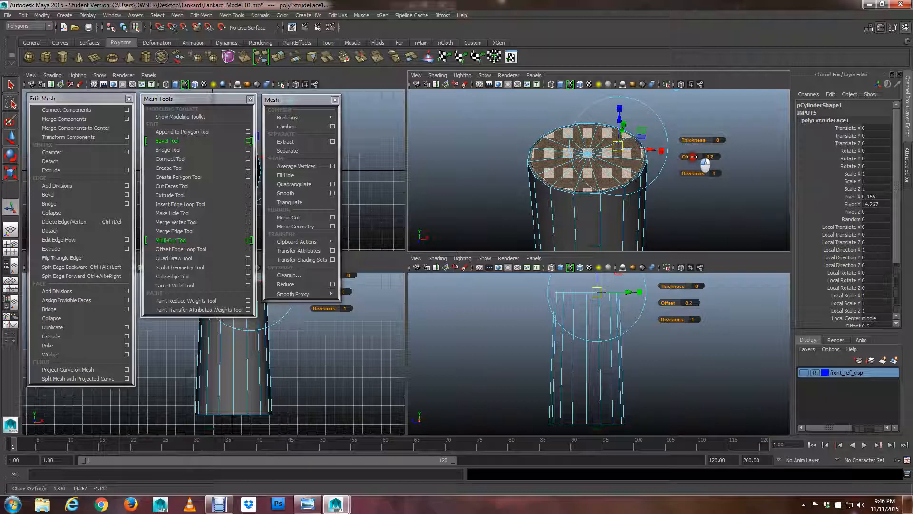
- Set the offset of the top face extrusion to 0.15 for a thinner rim
{"action": "scroll", "coordinate": [619, 183], "scroll_direction": "down", "scroll_amount": 5}
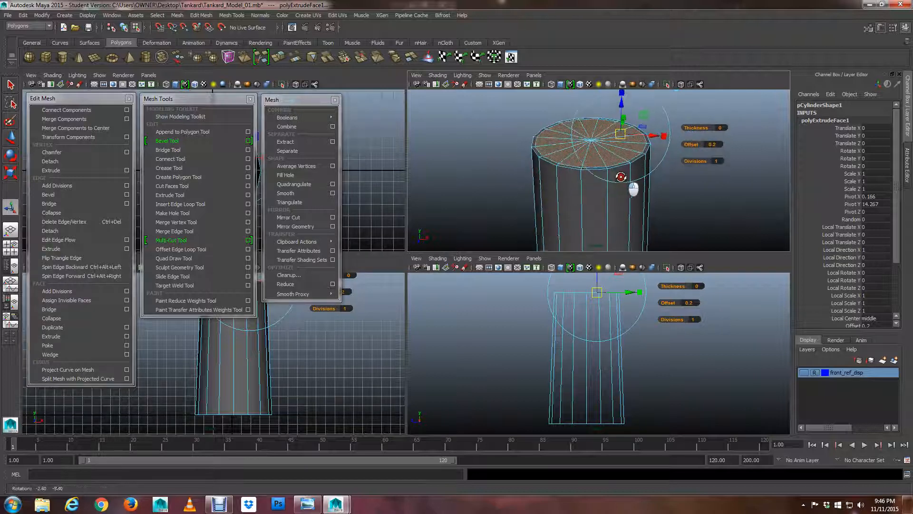
{"action": "scroll", "coordinate": [542, 147], "scroll_direction": "up", "scroll_amount": 6}
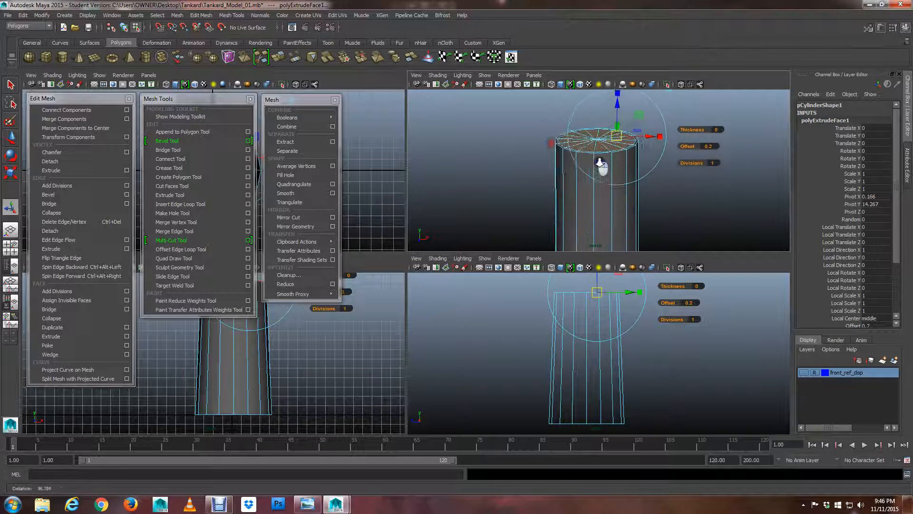
{"action": "scroll", "coordinate": [603, 171], "scroll_direction": "up", "scroll_amount": 3}
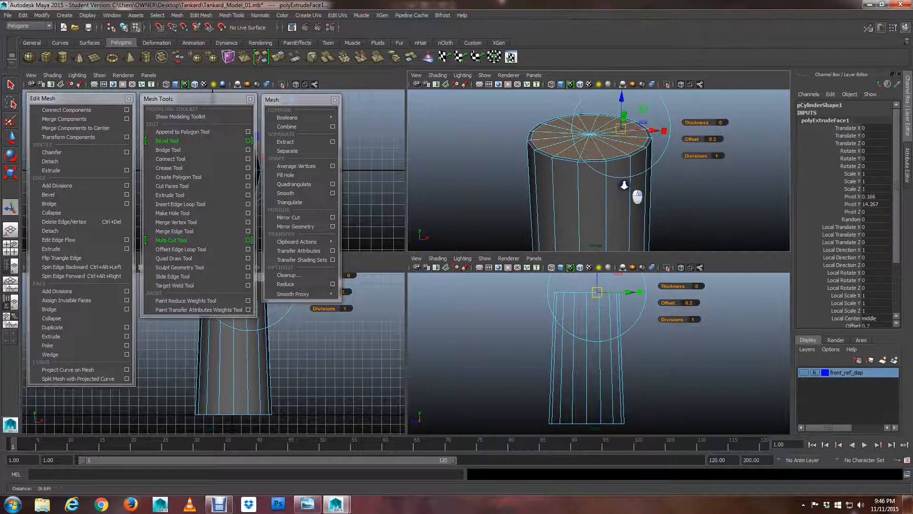
{"action": "left_click", "coordinate": [713, 138]}
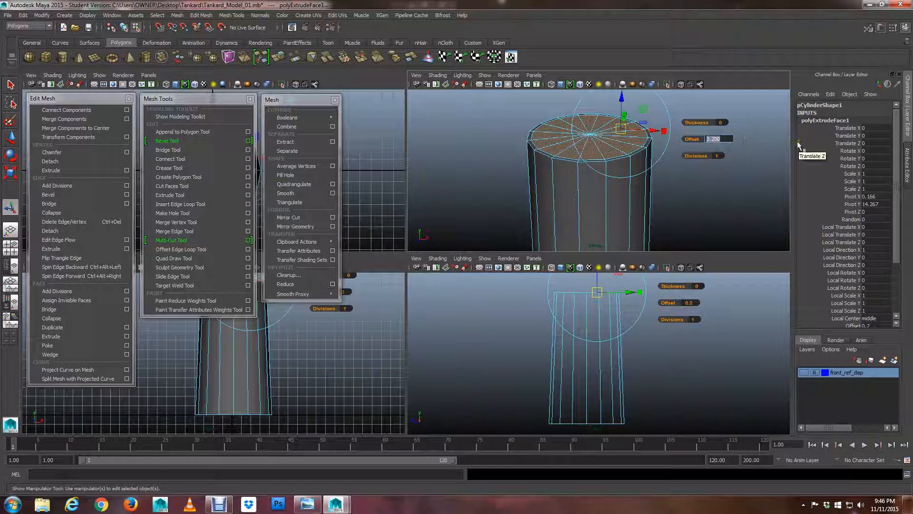
{"action": "type", "text": ".15"}
{"action": "key", "text": "Return"}
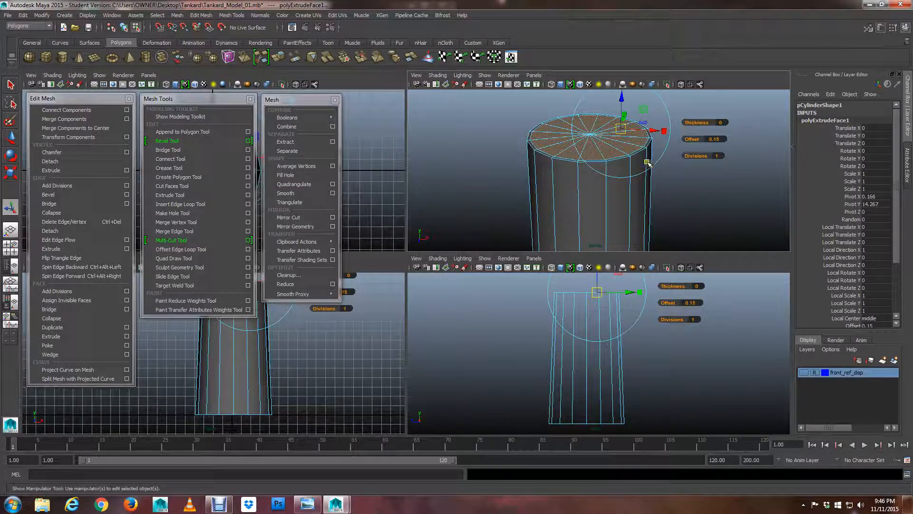
- Examine the inset rim around the cylinder's top up close and against the whole body
{"action": "mouse_move", "coordinate": [637, 208]}
{"action": "right_mouse_down", "text": "alt"}
{"action": "mouse_move", "coordinate": [552, 198]}
{"action": "mouse_move", "coordinate": [633, 218]}
{"action": "mouse_move", "coordinate": [624, 217]}
{"action": "right_mouse_up", "text": "alt"}
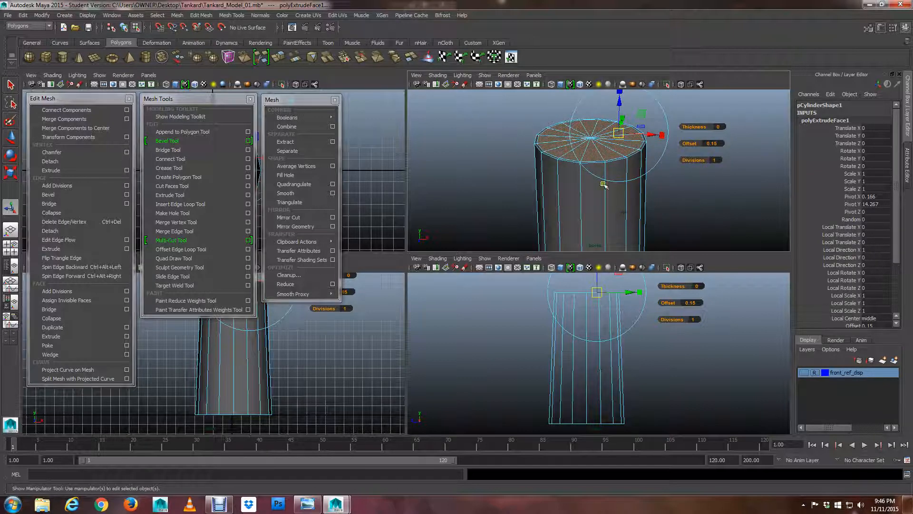
{"action": "middle_click_drag", "start_coordinate": [585, 168], "coordinate": [588, 202], "text": "alt"}
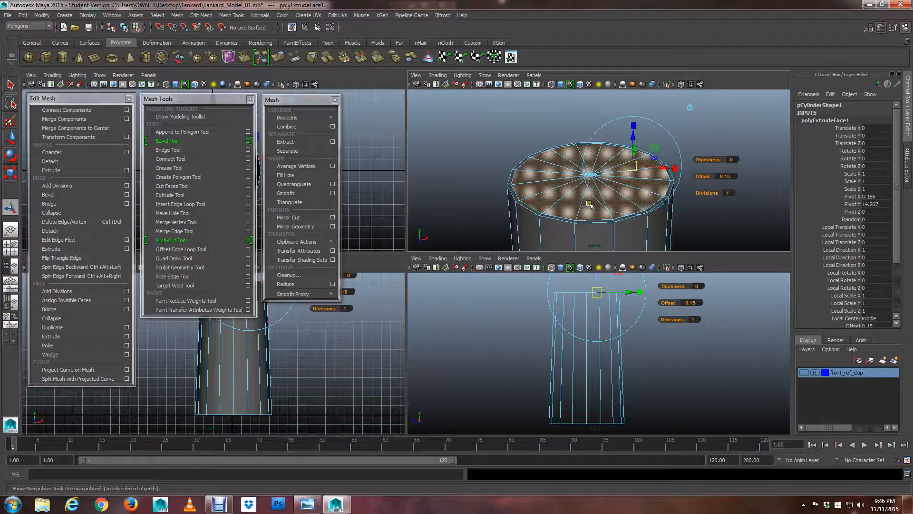
{"action": "right_click_drag", "start_coordinate": [588, 202], "coordinate": [628, 198], "text": "alt"}
{"action": "middle_click_drag", "start_coordinate": [614, 196], "coordinate": [611, 189], "text": "alt"}
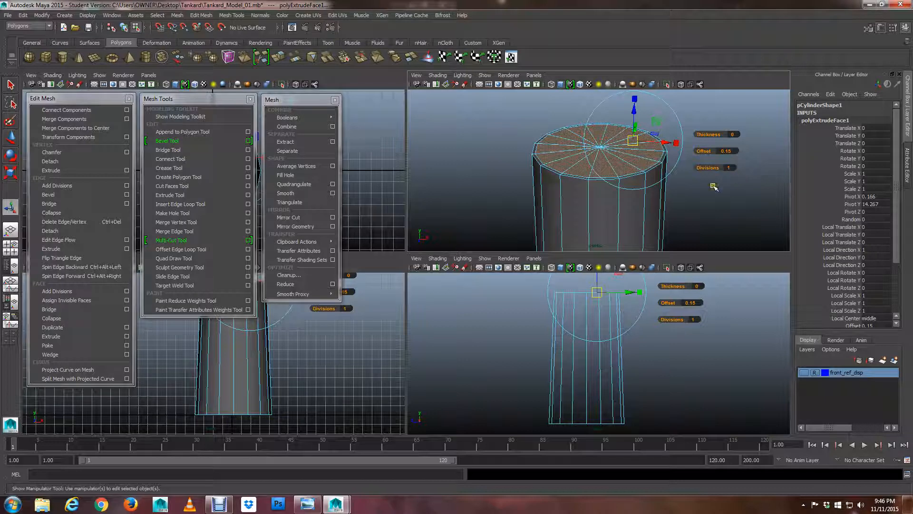
{"action": "scroll", "coordinate": [525, 158], "scroll_direction": "up", "scroll_amount": 5}
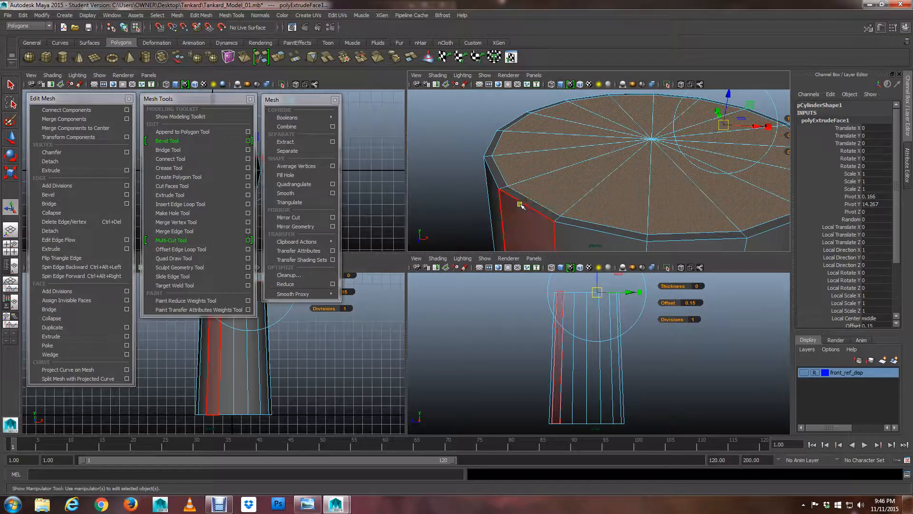
{"action": "scroll", "coordinate": [644, 192], "scroll_direction": "down", "scroll_amount": 5}
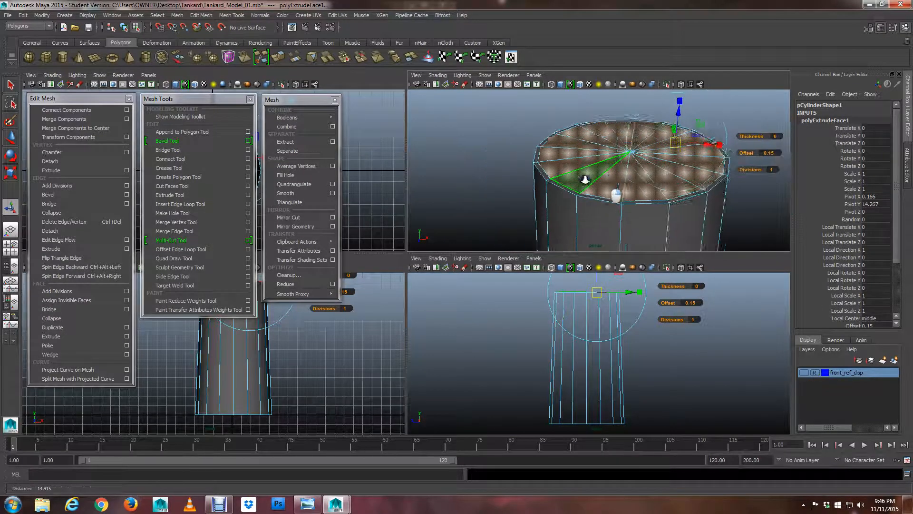
{"action": "scroll", "coordinate": [584, 175], "scroll_direction": "up", "scroll_amount": 3}
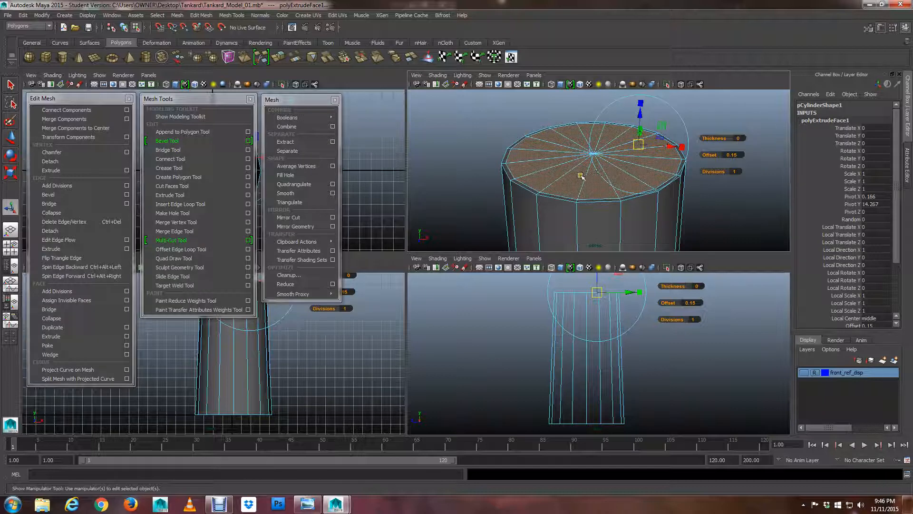
{"action": "scroll", "coordinate": [581, 176], "scroll_direction": "up", "scroll_amount": 3}
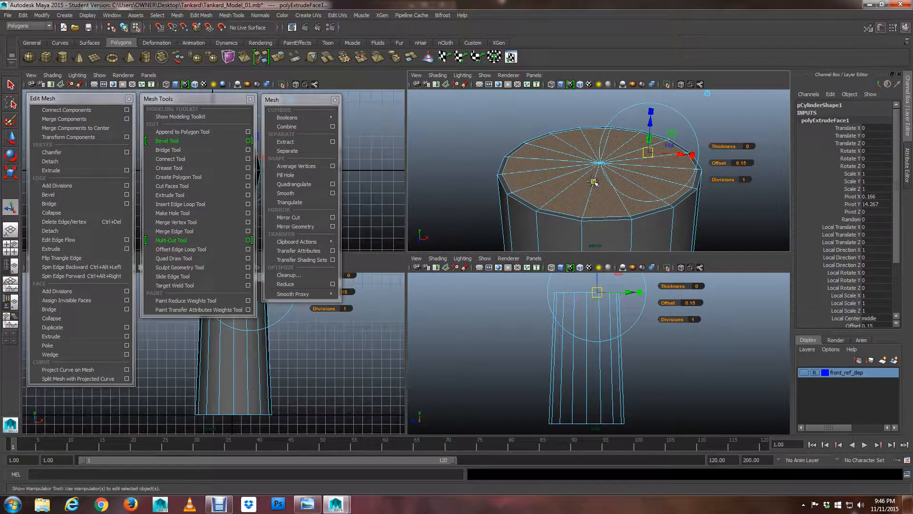
{"action": "middle_click_drag", "start_coordinate": [611, 194], "coordinate": [604, 189], "text": "alt"}
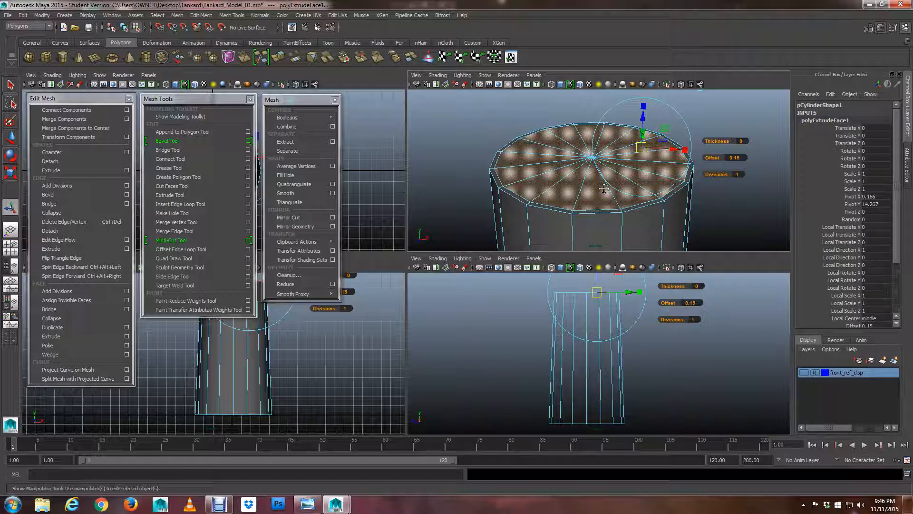
{"action": "scroll", "coordinate": [604, 188], "scroll_direction": "down", "scroll_amount": 3}
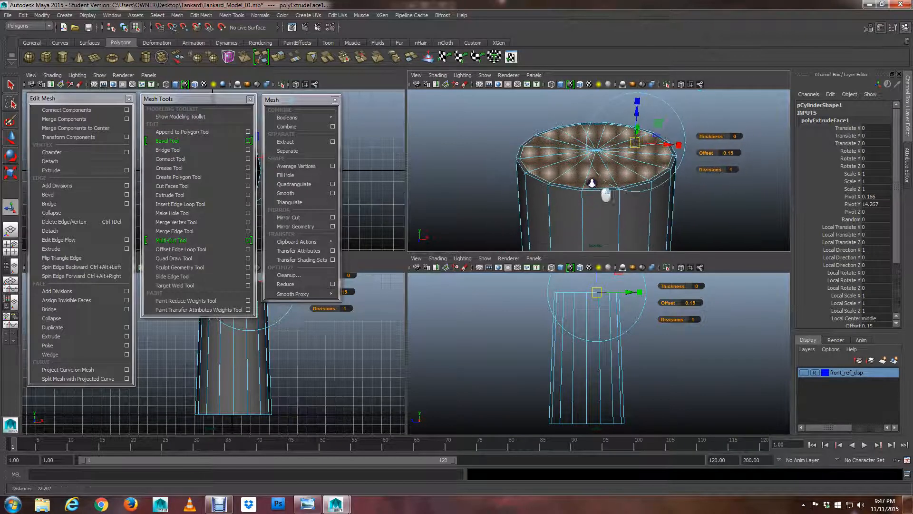
{"action": "scroll", "coordinate": [633, 186], "scroll_direction": "down", "scroll_amount": 5}
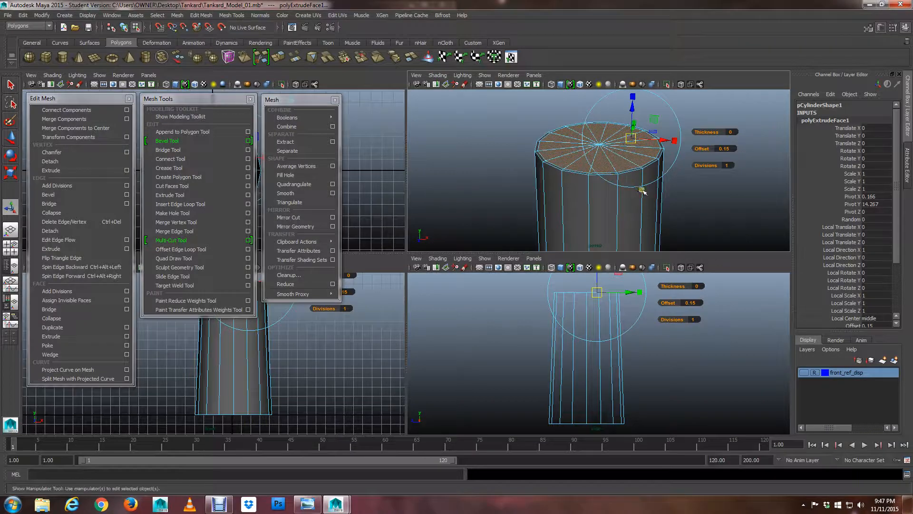
{"action": "middle_click_drag", "start_coordinate": [576, 194], "coordinate": [586, 151], "text": "alt"}
{"action": "mouse_move", "coordinate": [585, 149]}
{"action": "right_mouse_down", "text": "alt"}
{"action": "mouse_move", "coordinate": [627, 153]}
{"action": "mouse_move", "coordinate": [596, 153]}
{"action": "right_mouse_up", "text": "alt"}
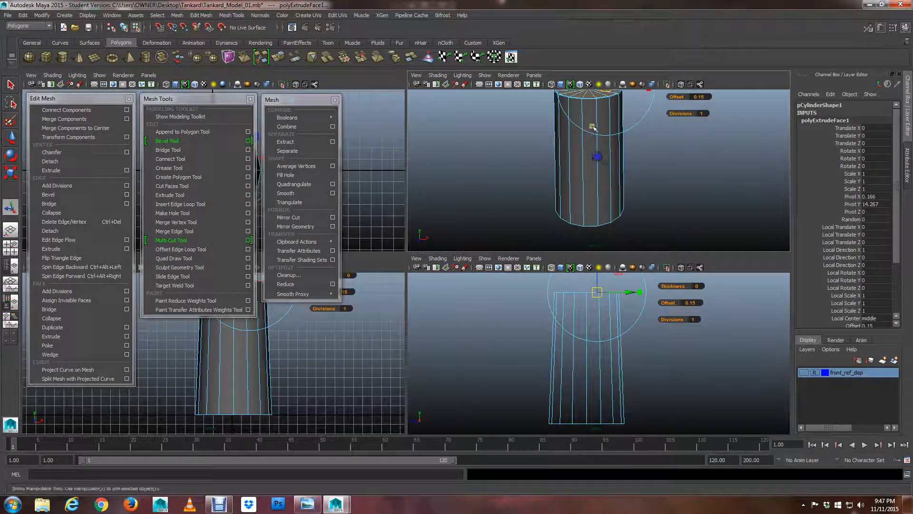
{"action": "middle_click_drag", "start_coordinate": [590, 125], "coordinate": [609, 203], "text": "alt"}
{"action": "right_click_drag", "start_coordinate": [608, 203], "coordinate": [691, 220], "text": "alt"}
{"action": "middle_click_drag", "start_coordinate": [665, 213], "coordinate": [647, 195], "text": "alt"}
{"action": "right_click_drag", "start_coordinate": [646, 195], "coordinate": [695, 204], "text": "alt"}
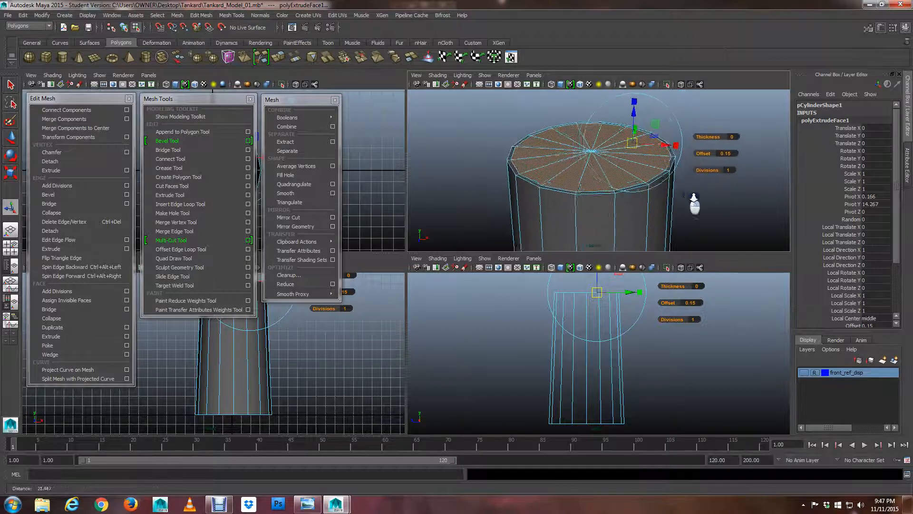
{"action": "middle_click_drag", "start_coordinate": [654, 174], "coordinate": [668, 200], "text": "alt"}
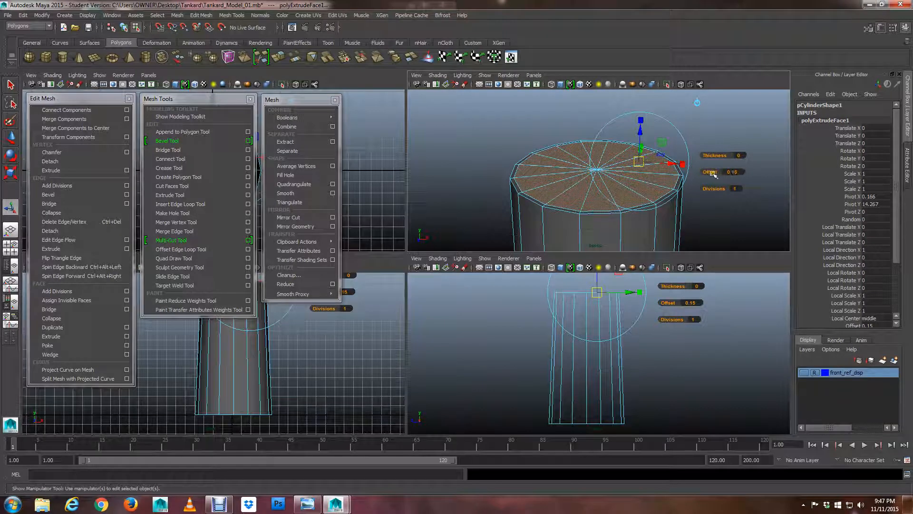
- Try a thickness of -0.3 on the inset top face extrusion and undo it
{"action": "left_click", "coordinate": [732, 172]}
{"action": "left_click_drag", "start_coordinate": [718, 156], "coordinate": [715, 155]}
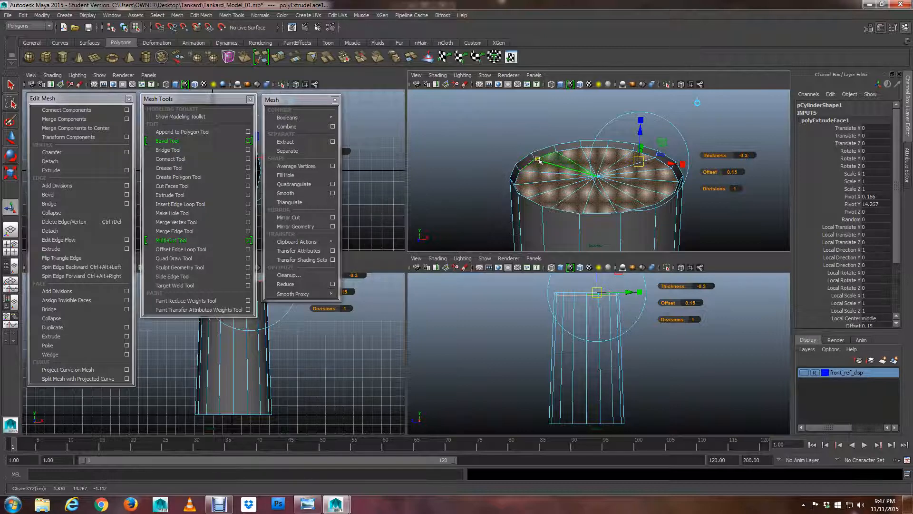
{"action": "key", "text": "ctrl+z"}
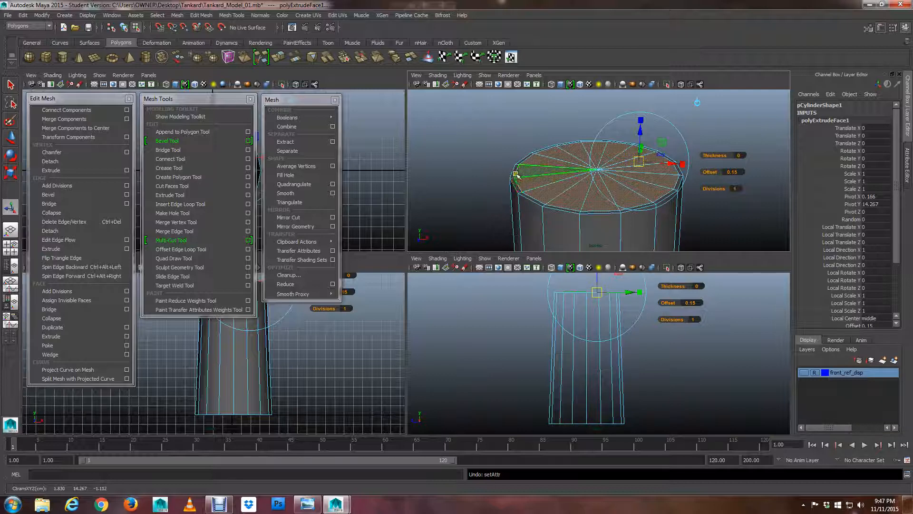
- Extrude the inset top faces a second time, down into the cylinder with a thickness of about -10.5
{"action": "scroll", "coordinate": [517, 181], "scroll_direction": "up", "scroll_amount": 6}
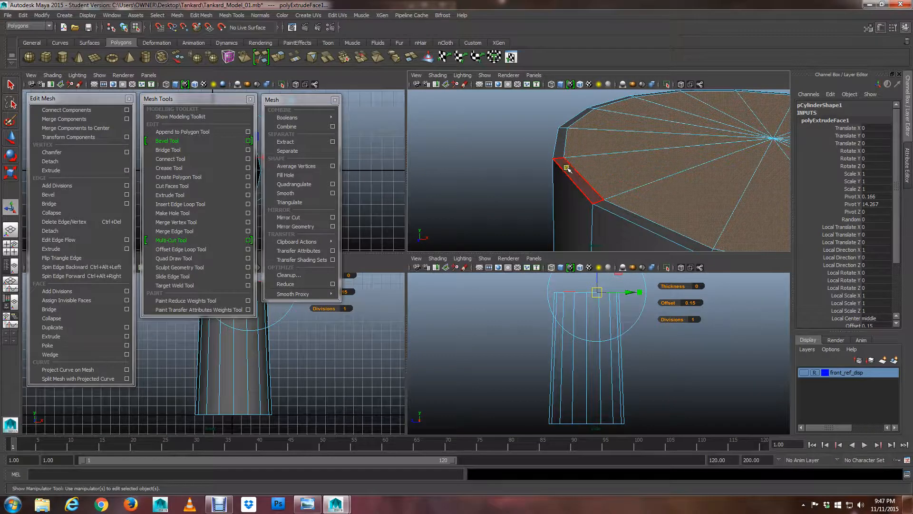
{"action": "mouse_move", "coordinate": [652, 189]}
{"action": "right_mouse_down", "text": "alt"}
{"action": "mouse_move", "coordinate": [634, 175]}
{"action": "mouse_move", "coordinate": [577, 165]}
{"action": "mouse_move", "coordinate": [642, 179]}
{"action": "right_mouse_up", "text": "alt"}
{"action": "middle_click_drag", "start_coordinate": [643, 179], "coordinate": [603, 180], "text": "alt"}
{"action": "right_click_drag", "start_coordinate": [603, 180], "coordinate": [568, 177], "text": "alt"}
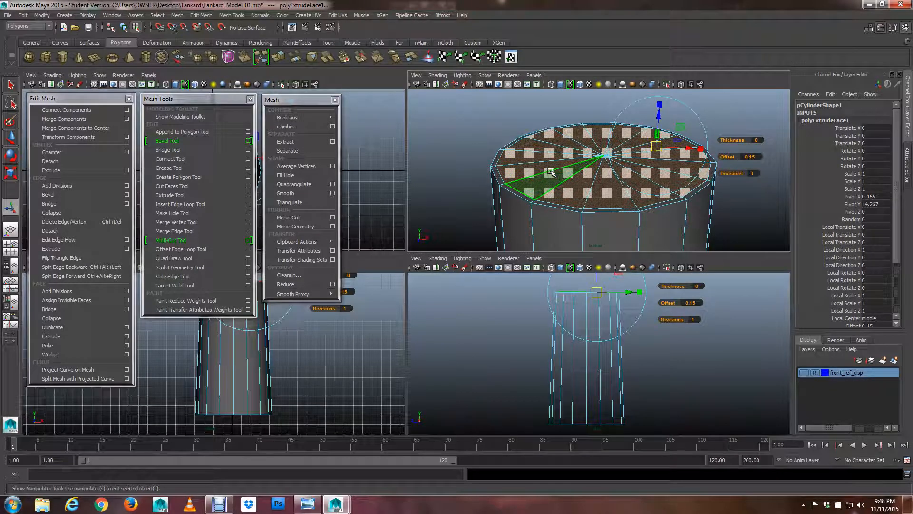
{"action": "key", "text": "ctrl+e"}
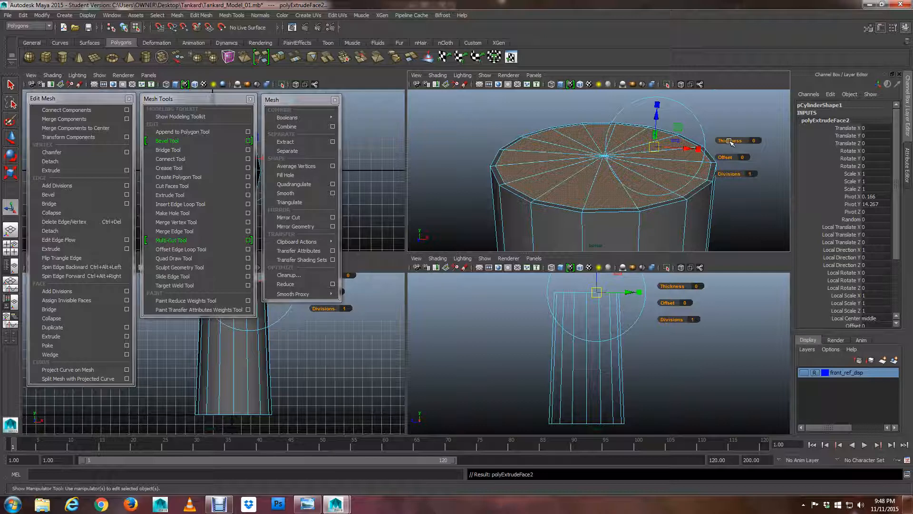
{"action": "left_click_drag", "start_coordinate": [730, 141], "coordinate": [687, 145]}
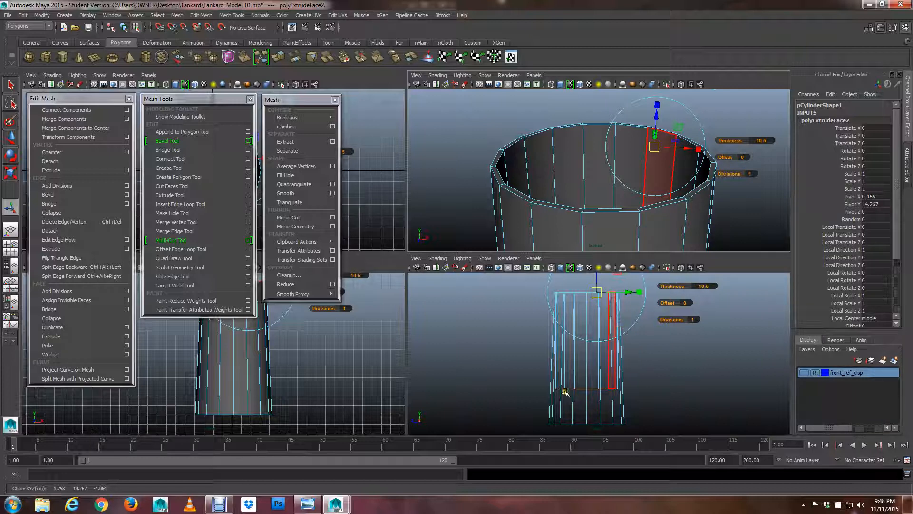
- Deepen the hollow to just above the cylinder's base by setting the second extrusion's thickness to -14
{"action": "scroll", "coordinate": [603, 390], "scroll_direction": "up", "scroll_amount": 3}
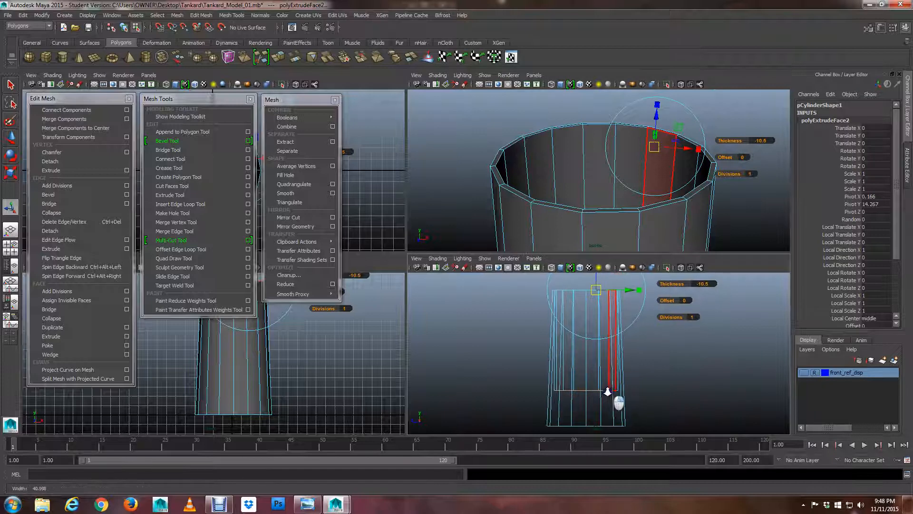
{"action": "middle_click_drag", "start_coordinate": [609, 390], "coordinate": [610, 375], "text": "alt"}
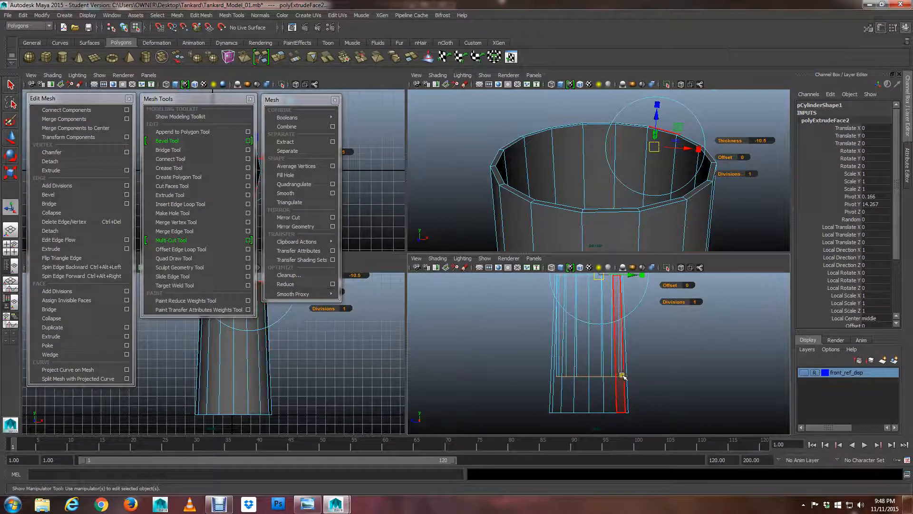
{"action": "middle_click_drag", "start_coordinate": [661, 322], "coordinate": [664, 343], "text": "alt"}
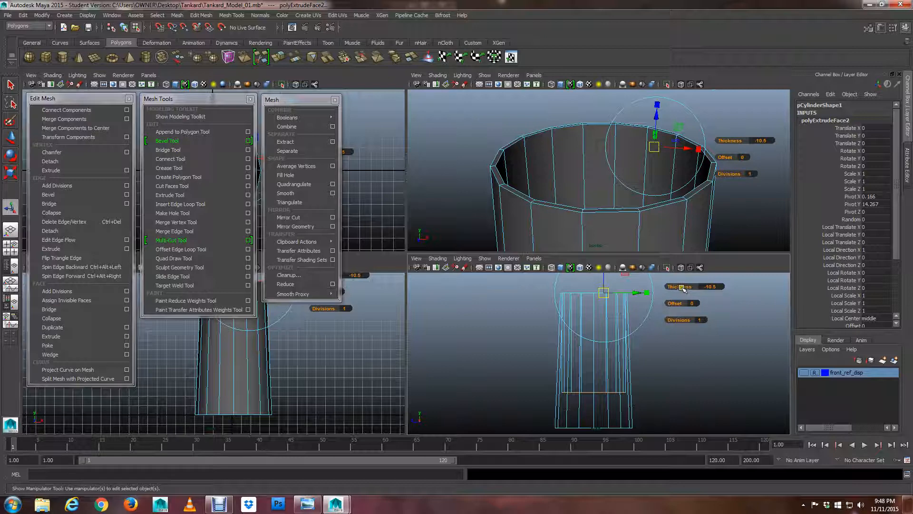
{"action": "left_click_drag", "start_coordinate": [684, 287], "coordinate": [667, 288]}
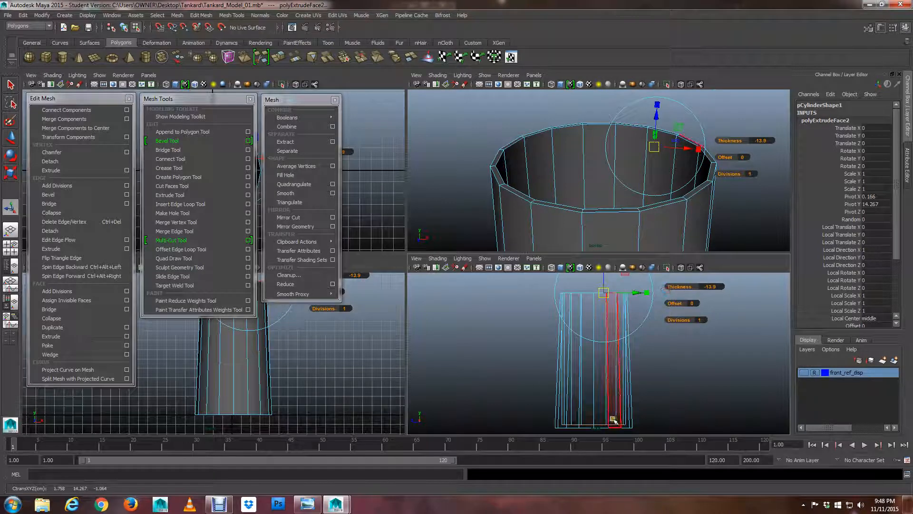
{"action": "left_click", "coordinate": [711, 287]}
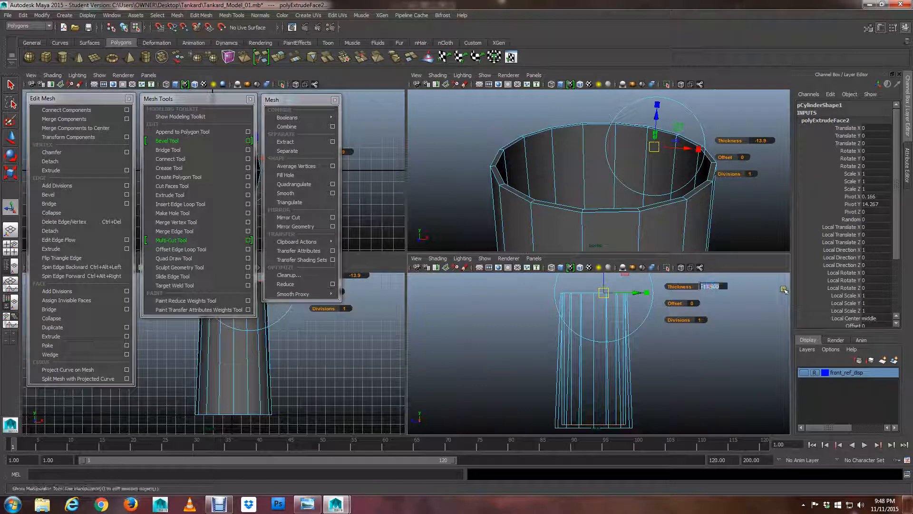
{"action": "key", "text": "BackSpace"}
{"action": "type", "text": "-14"}
{"action": "key", "text": "Return"}
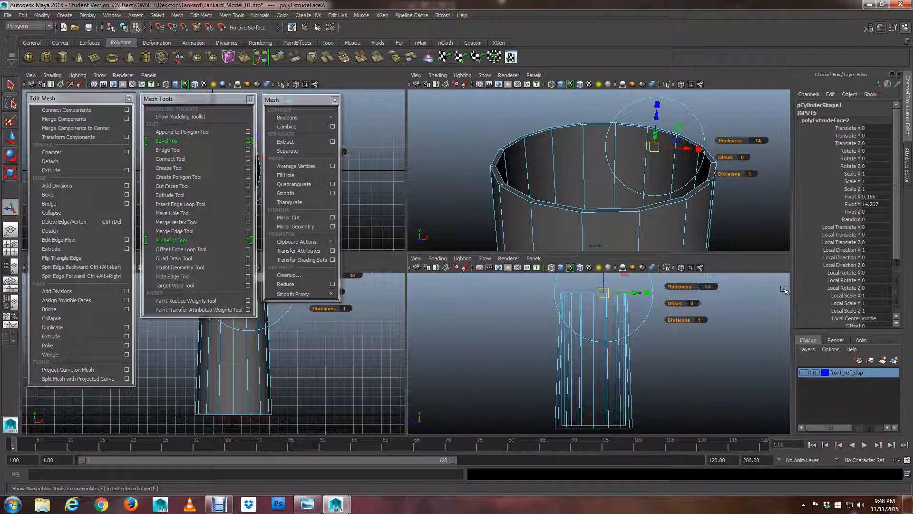
{"action": "middle_click_drag", "start_coordinate": [620, 379], "coordinate": [594, 365], "text": "alt"}
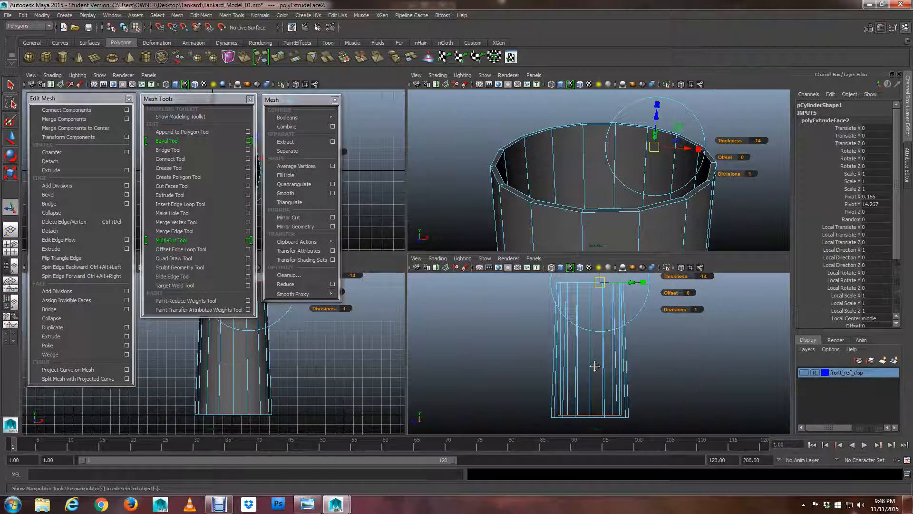
{"action": "middle_click_drag", "start_coordinate": [680, 341], "coordinate": [684, 341], "text": "alt"}
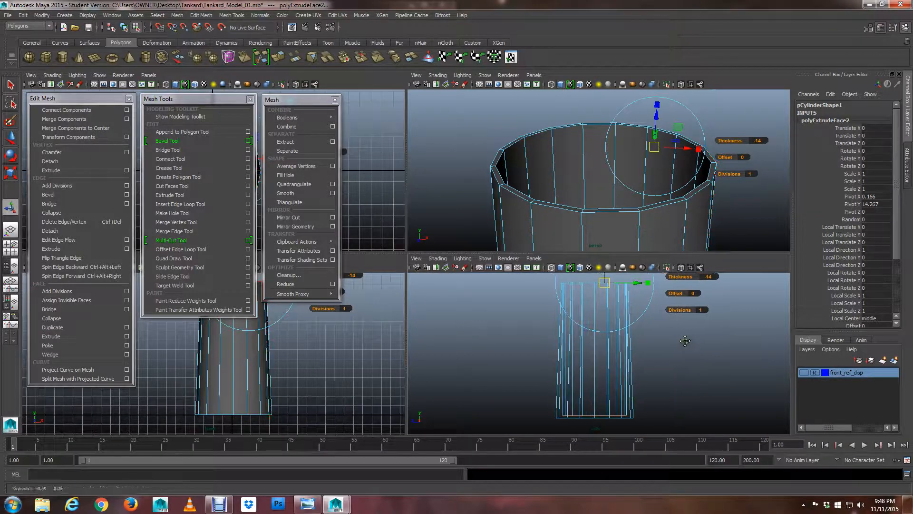
- Examine in the side view how the hollow's inner walls and floor sit against the outer wall and base
{"action": "scroll", "coordinate": [651, 354], "scroll_direction": "up", "scroll_amount": 5}
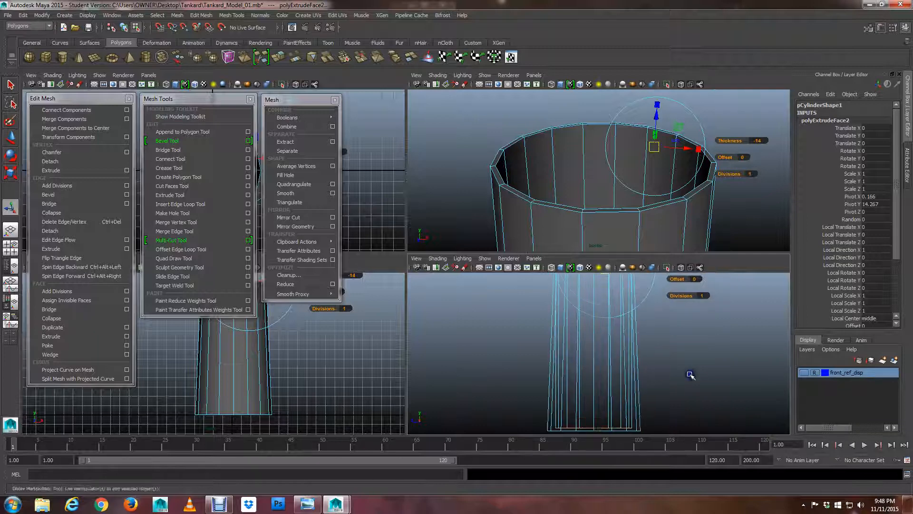
{"action": "scroll", "coordinate": [665, 393], "scroll_direction": "up", "scroll_amount": 4}
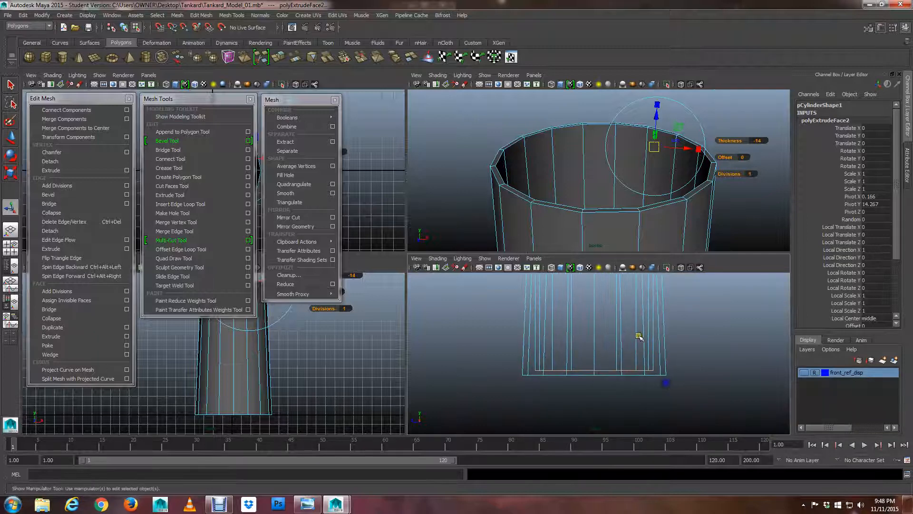
{"action": "right_click_drag", "start_coordinate": [658, 375], "coordinate": [672, 376], "text": "alt"}
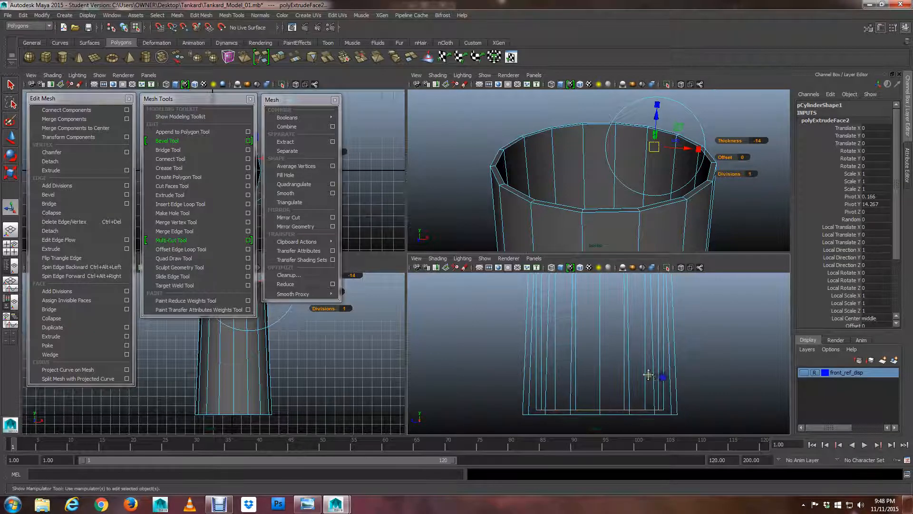
{"action": "middle_click_drag", "start_coordinate": [649, 375], "coordinate": [607, 377], "text": "alt"}
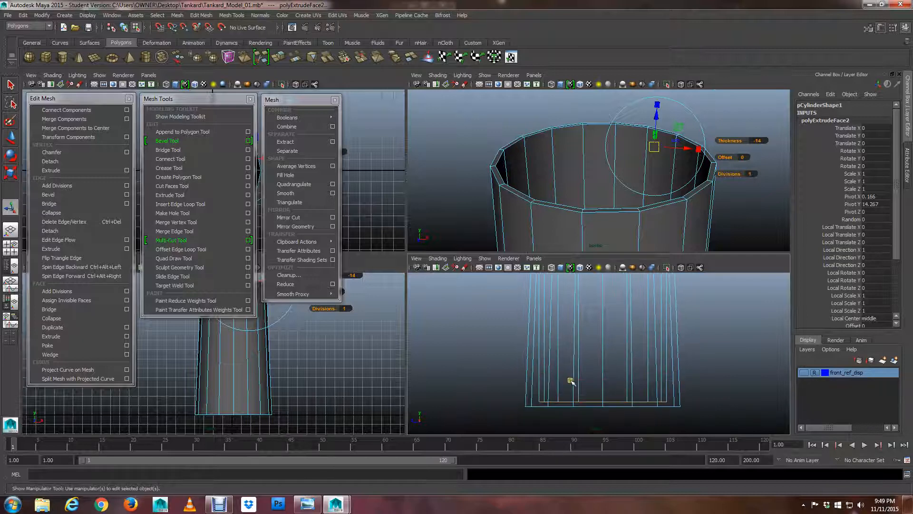
{"action": "scroll", "coordinate": [570, 380], "scroll_direction": "down", "scroll_amount": 2}
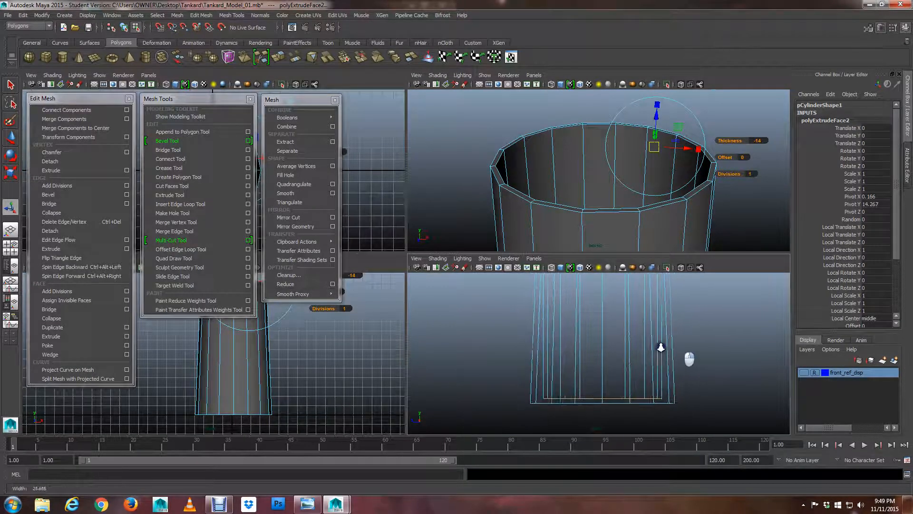
{"action": "right_click_drag", "start_coordinate": [661, 347], "coordinate": [577, 343], "text": "alt"}
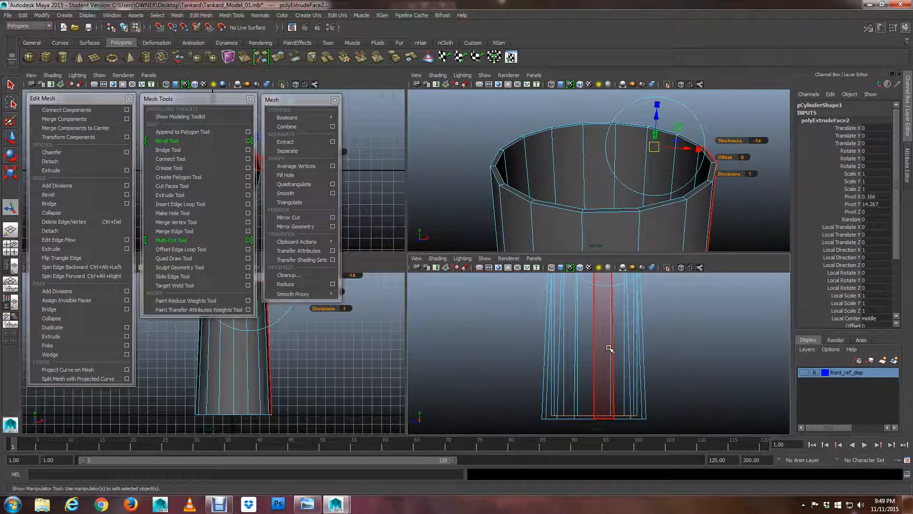
{"action": "key", "text": "space"}
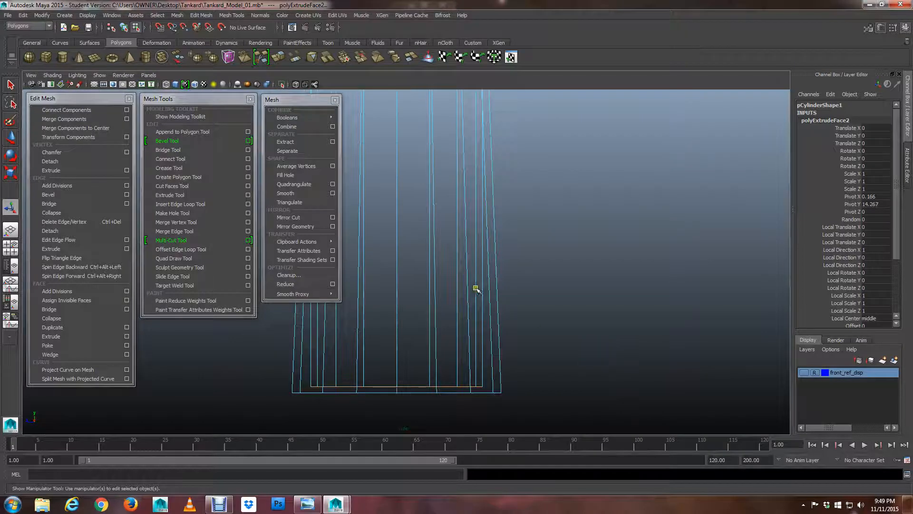
{"action": "left_click_drag", "start_coordinate": [476, 288], "coordinate": [411, 290], "text": "alt"}
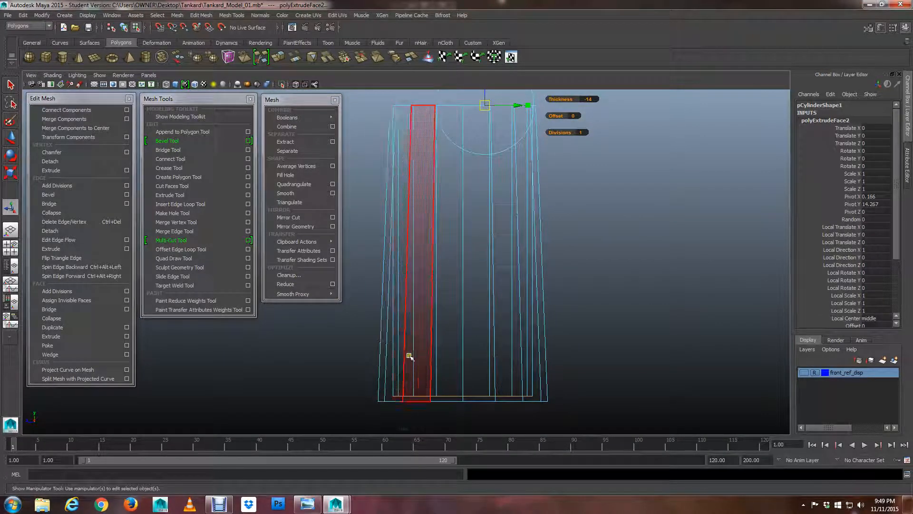
{"action": "left_click_drag", "start_coordinate": [428, 363], "coordinate": [590, 326], "text": "alt"}
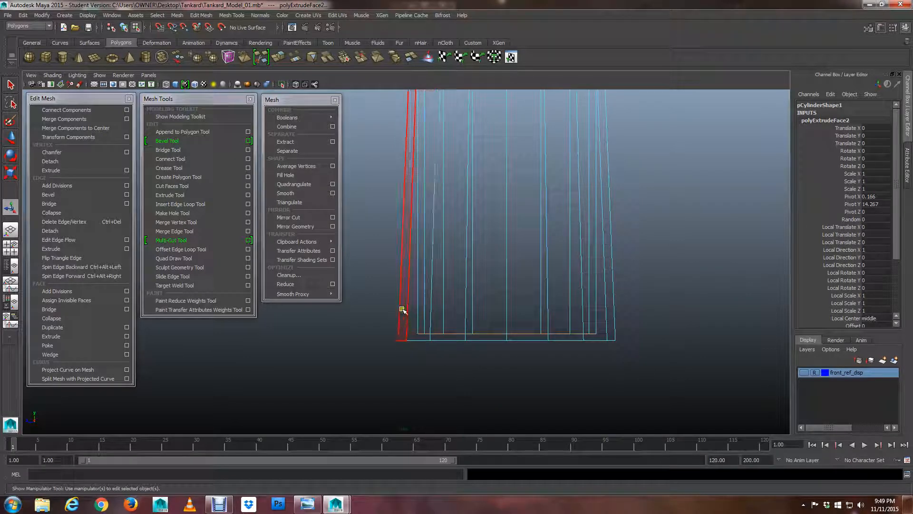
{"action": "middle_click_drag", "start_coordinate": [408, 301], "coordinate": [444, 279], "text": "alt"}
{"action": "right_click_drag", "start_coordinate": [564, 259], "coordinate": [514, 226], "text": "alt"}
{"action": "middle_click_drag", "start_coordinate": [490, 169], "coordinate": [495, 226], "text": "alt"}
{"action": "right_click_drag", "start_coordinate": [495, 226], "coordinate": [454, 202], "text": "alt"}
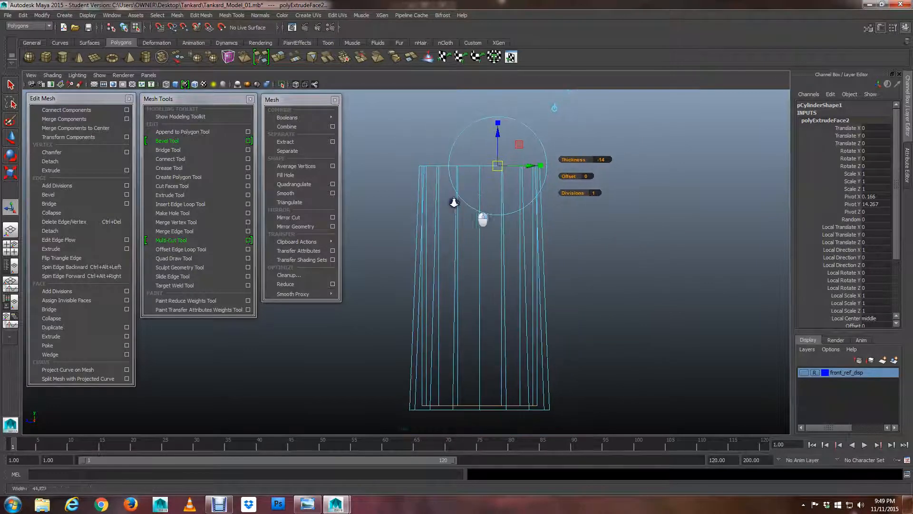
{"action": "key", "text": "space"}
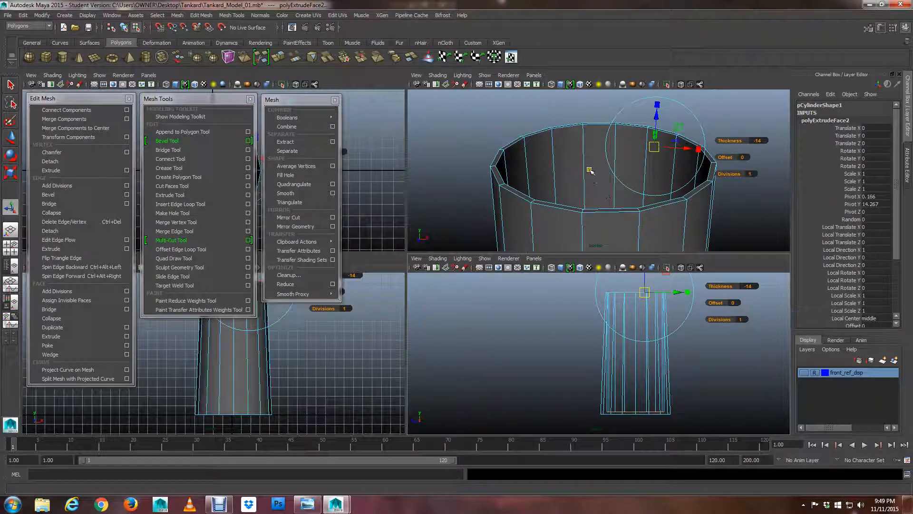
- Examine the hollowed cylinder from its open rim down to its base in the perspective view
{"action": "key", "text": "space"}
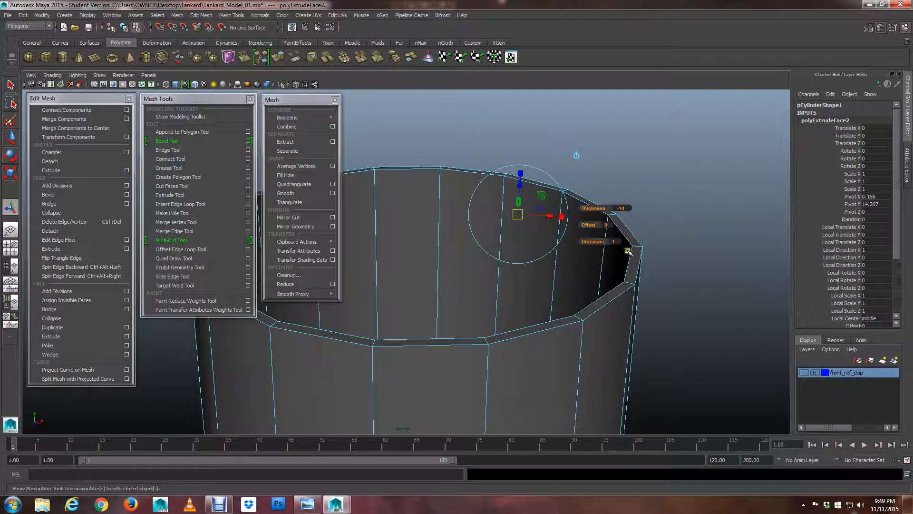
{"action": "right_click_drag", "start_coordinate": [627, 251], "coordinate": [467, 241], "text": "alt"}
{"action": "left_click_drag", "start_coordinate": [438, 238], "coordinate": [490, 210], "text": "alt"}
{"action": "scroll", "coordinate": [559, 225], "scroll_direction": "down", "scroll_amount": 2}
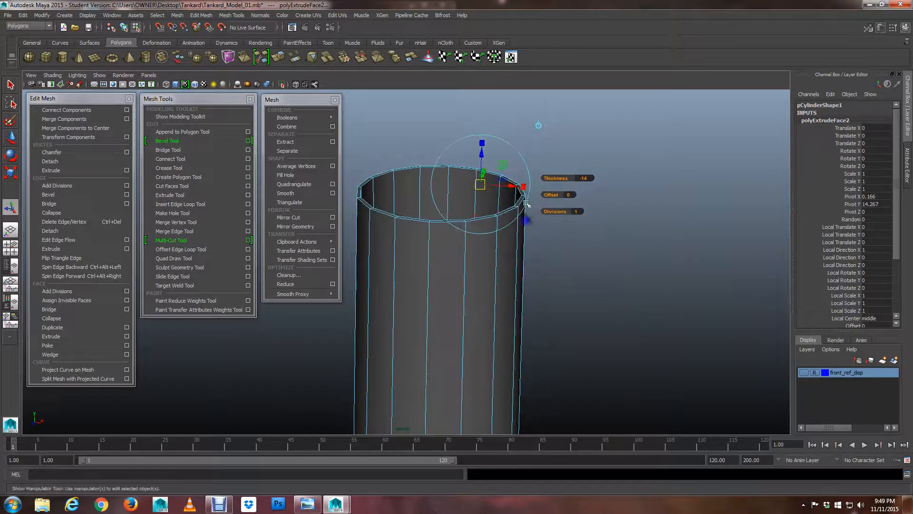
{"action": "middle_click_drag", "start_coordinate": [501, 268], "coordinate": [533, 243], "text": "alt"}
{"action": "right_click_drag", "start_coordinate": [532, 242], "coordinate": [499, 252], "text": "alt"}
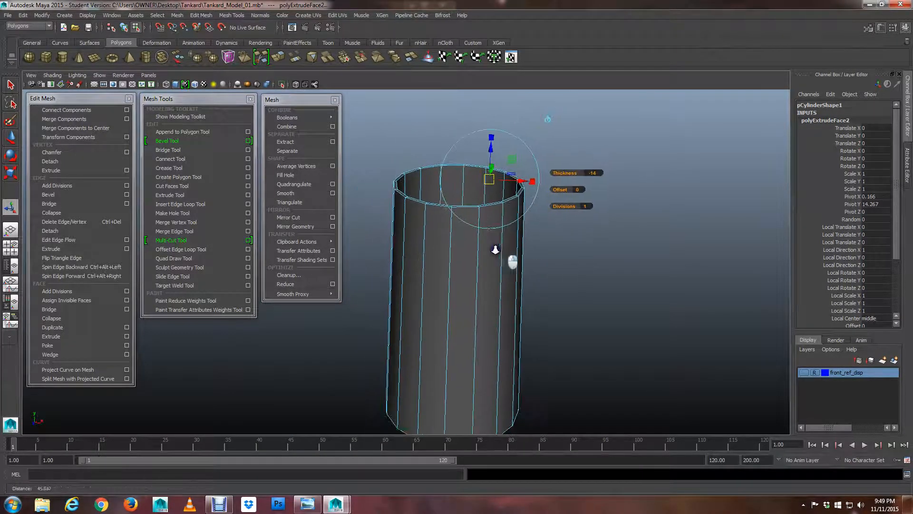
{"action": "middle_click_drag", "start_coordinate": [481, 275], "coordinate": [503, 219], "text": "alt"}
{"action": "mouse_move", "coordinate": [503, 218]}
{"action": "left_mouse_down", "text": "alt"}
{"action": "mouse_move", "coordinate": [540, 230]}
{"action": "mouse_move", "coordinate": [499, 212]}
{"action": "mouse_move", "coordinate": [494, 234]}
{"action": "left_mouse_up", "text": "alt"}
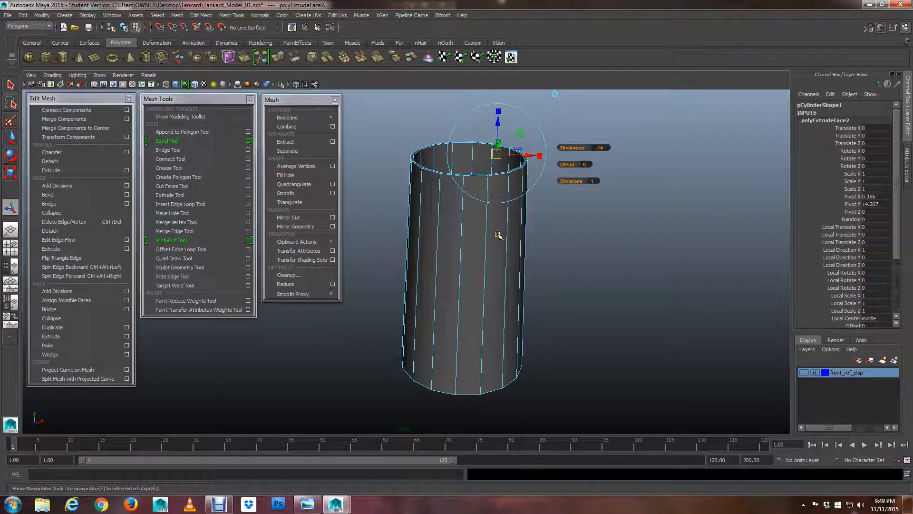
{"action": "middle_click_drag", "start_coordinate": [498, 235], "coordinate": [493, 223], "text": "alt"}
{"action": "left_click_drag", "start_coordinate": [458, 218], "coordinate": [462, 225], "text": "alt"}
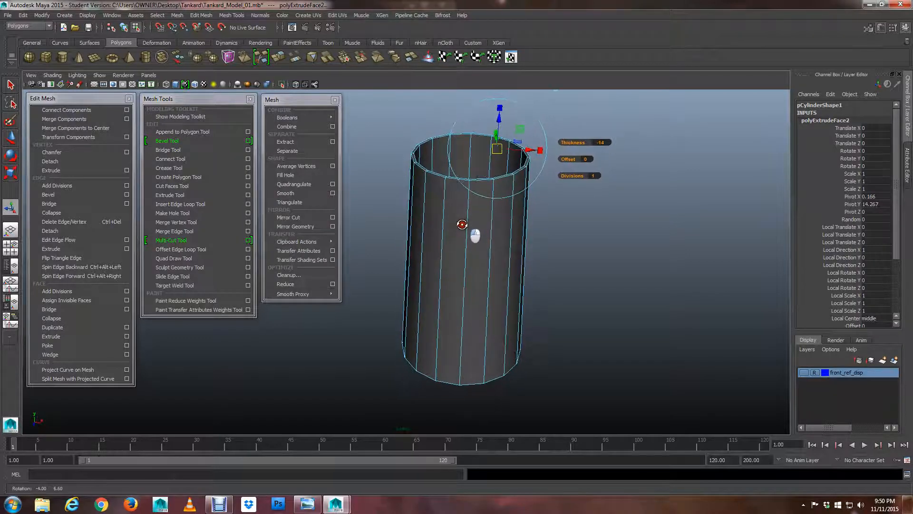
- Display the body in wireframe and get a close view of the selected floor faces inside the base
{"action": "key", "text": "4"}
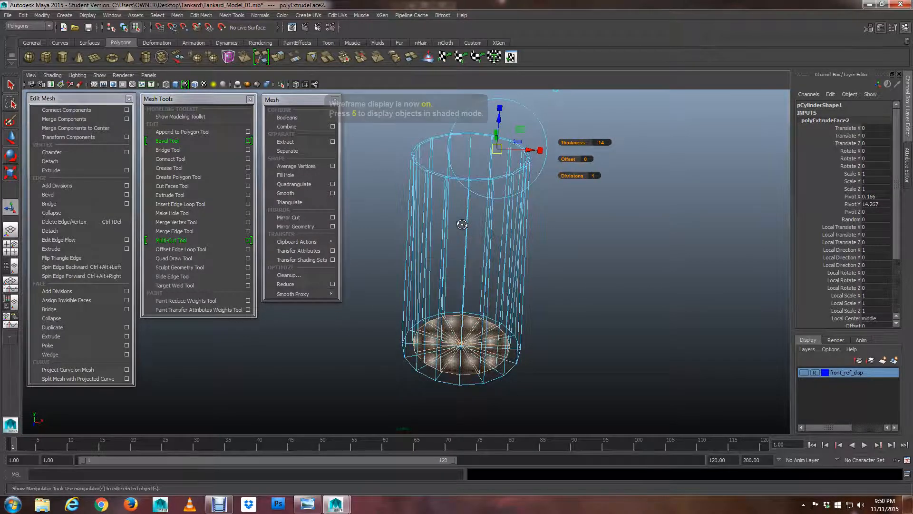
{"action": "middle_click_drag", "start_coordinate": [481, 304], "coordinate": [469, 281], "text": "alt"}
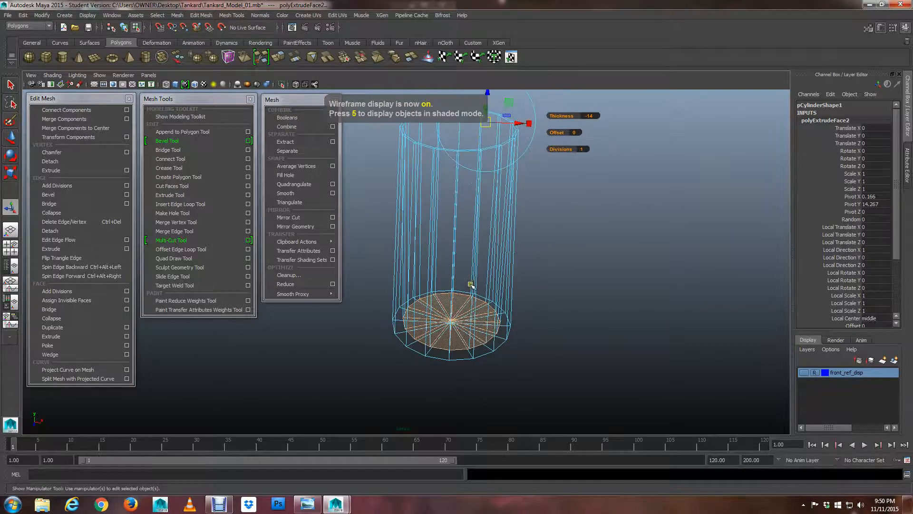
{"action": "left_click_drag", "start_coordinate": [470, 283], "coordinate": [447, 267], "text": "alt"}
{"action": "mouse_move", "coordinate": [447, 267]}
{"action": "middle_mouse_down", "text": "alt"}
{"action": "mouse_move", "coordinate": [447, 279]}
{"action": "mouse_move", "coordinate": [455, 269]}
{"action": "middle_mouse_up", "text": "alt"}
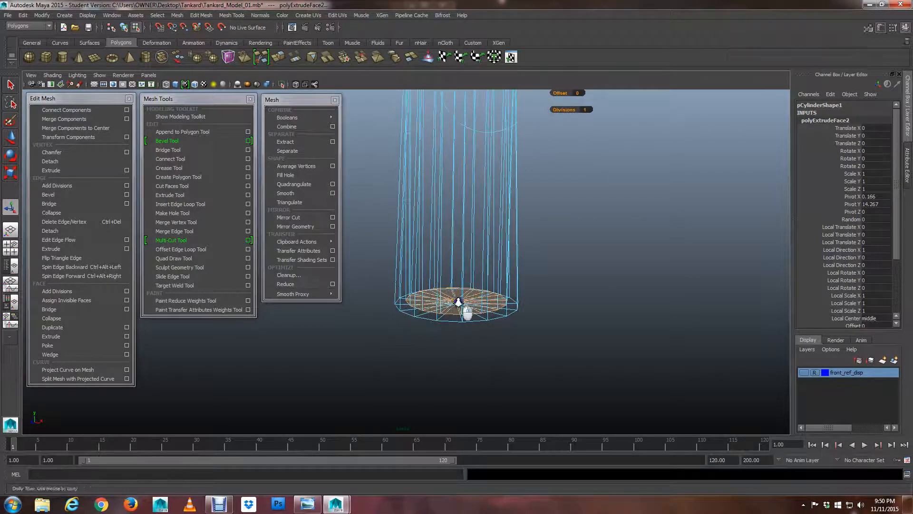
{"action": "right_click_drag", "start_coordinate": [461, 306], "coordinate": [573, 334], "text": "alt"}
{"action": "middle_click_drag", "start_coordinate": [571, 335], "coordinate": [516, 323], "text": "alt"}
{"action": "left_click_drag", "start_coordinate": [517, 323], "coordinate": [492, 321], "text": "alt"}
{"action": "middle_click_drag", "start_coordinate": [475, 311], "coordinate": [493, 325], "text": "alt"}
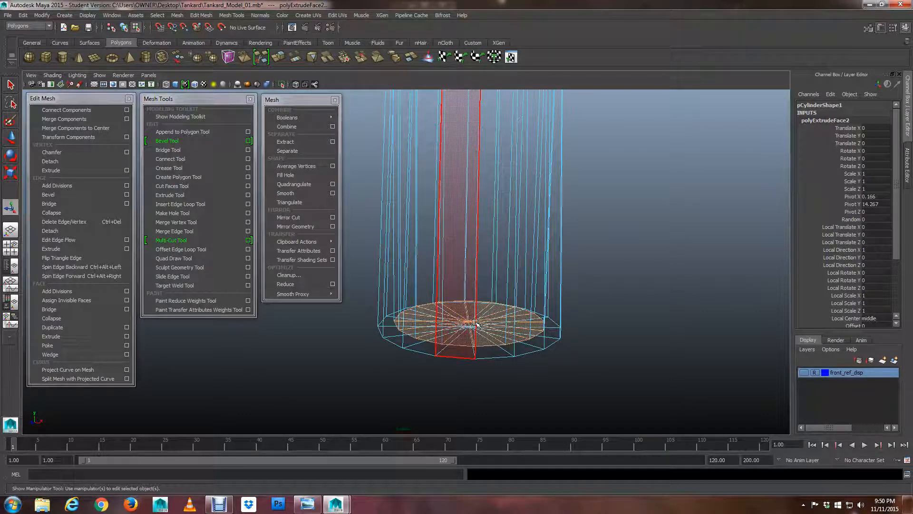
- Scale the selected inner floor faces outward uniformly until their edge nearly reaches the cylinder's outer wall
{"action": "key", "text": "r"}
{"action": "left_click_drag", "start_coordinate": [438, 349], "coordinate": [466, 348], "text": "alt"}
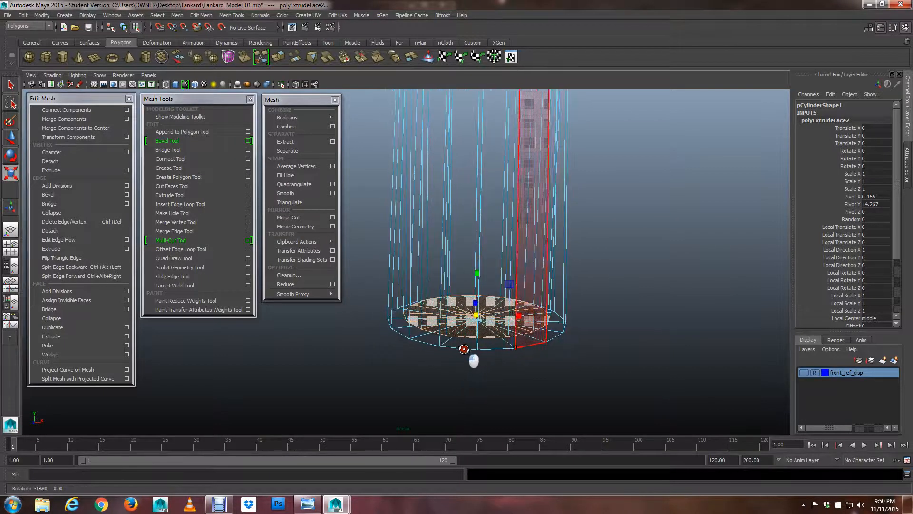
{"action": "middle_click_drag", "start_coordinate": [467, 348], "coordinate": [482, 353], "text": "alt"}
{"action": "left_click_drag", "start_coordinate": [482, 353], "coordinate": [509, 334], "text": "alt"}
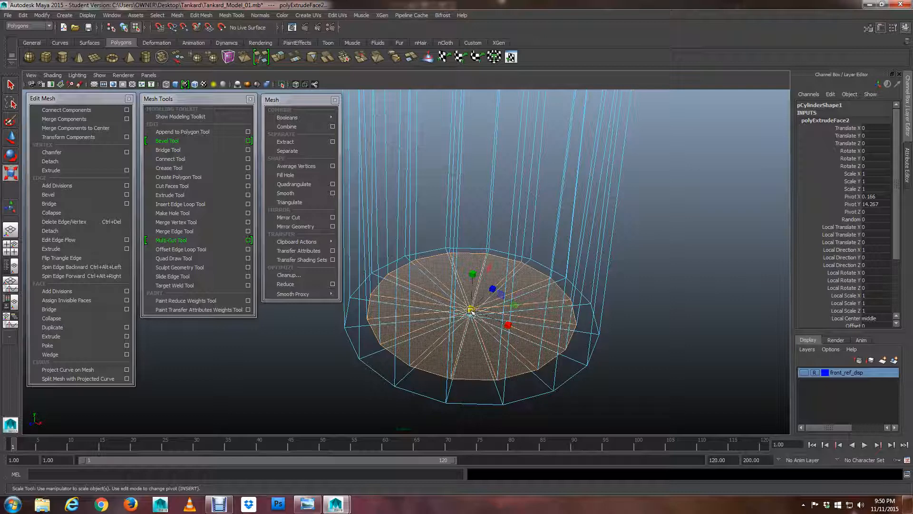
{"action": "left_click_drag", "start_coordinate": [471, 310], "coordinate": [493, 311]}
{"action": "middle_click_drag", "start_coordinate": [473, 310], "coordinate": [563, 311], "text": "alt"}
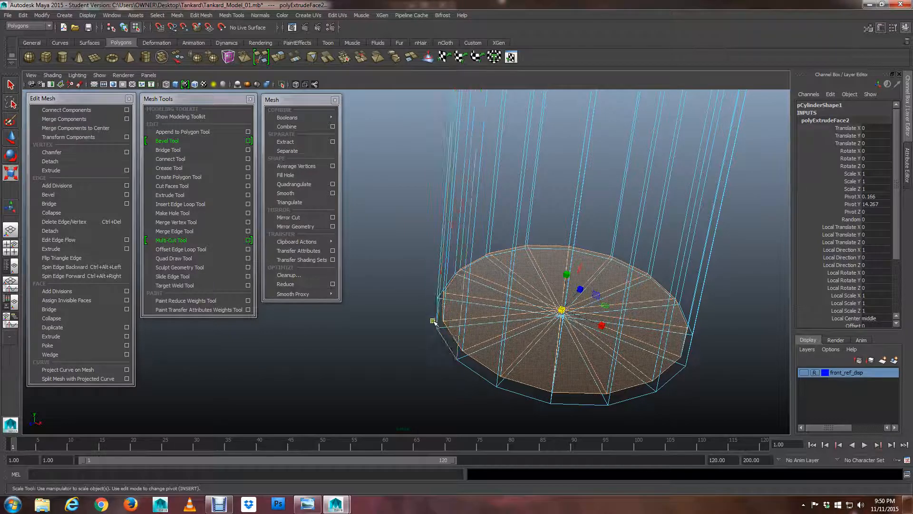
- Try scaling the floor faces out beyond the outer wall, check them in shaded display, and shrink them back inside
{"action": "left_click_drag", "start_coordinate": [444, 331], "coordinate": [441, 329], "text": "alt"}
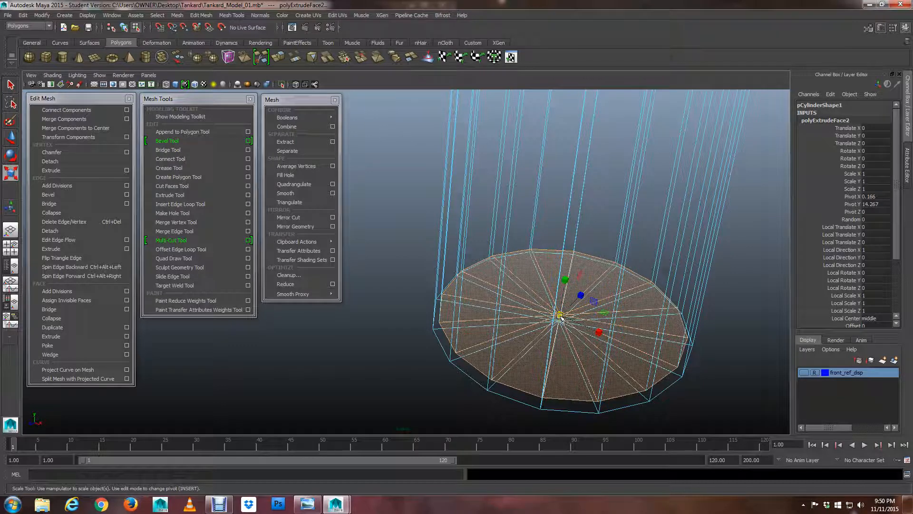
{"action": "left_click_drag", "start_coordinate": [561, 317], "coordinate": [604, 317]}
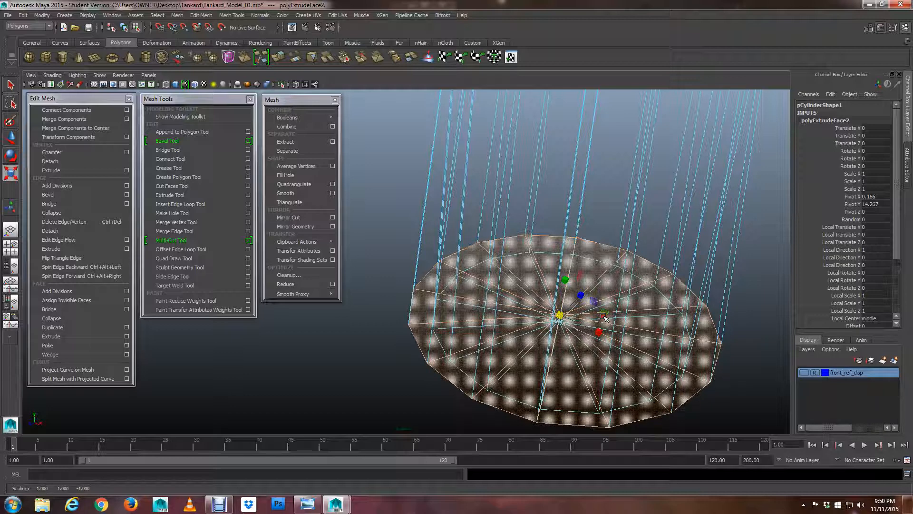
{"action": "key", "text": "5"}
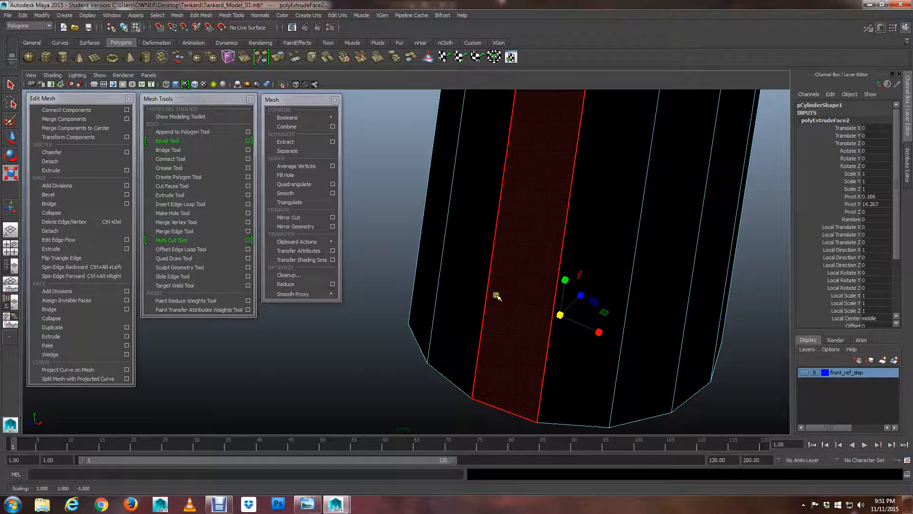
{"action": "left_click_drag", "start_coordinate": [560, 316], "coordinate": [528, 318]}
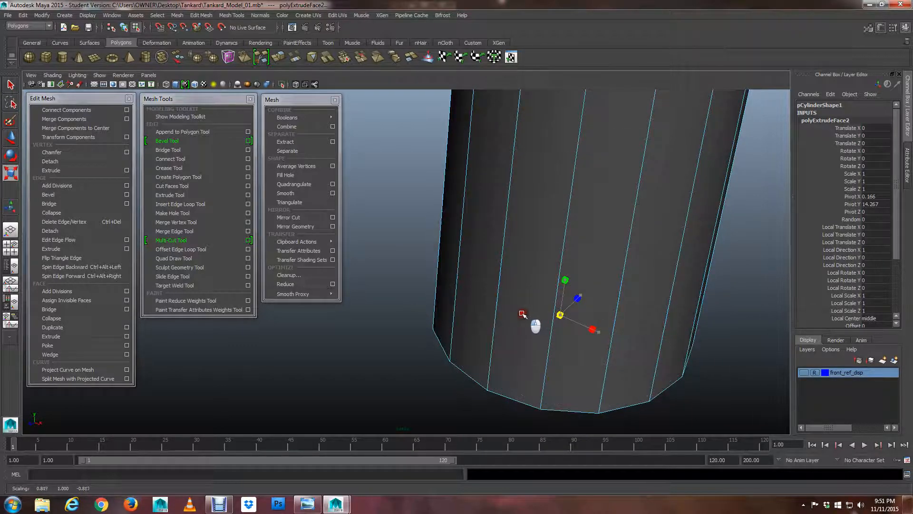
{"action": "left_click_drag", "start_coordinate": [528, 314], "coordinate": [515, 312]}
{"action": "key", "text": "4"}
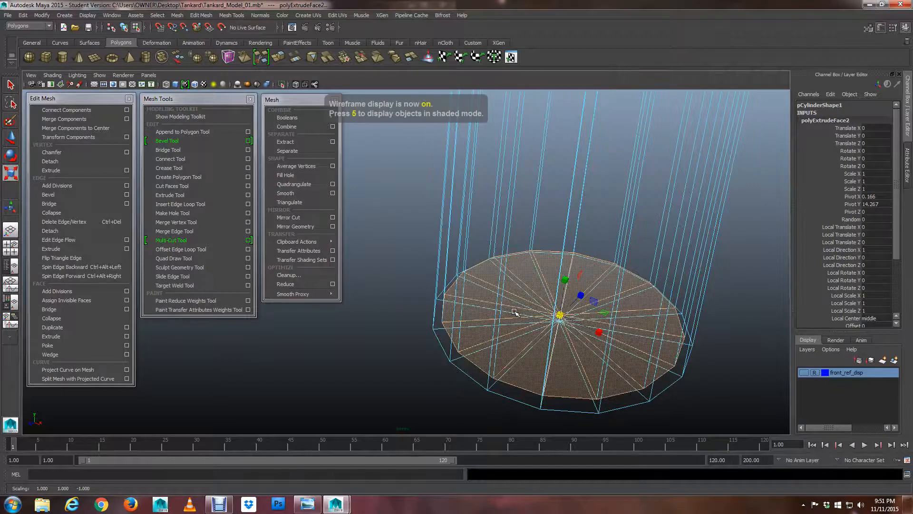
- Fine-tune the uniform scale of the inner floor faces so their edge sits just inside the outer wall
{"action": "left_click_drag", "start_coordinate": [562, 316], "coordinate": [569, 316]}
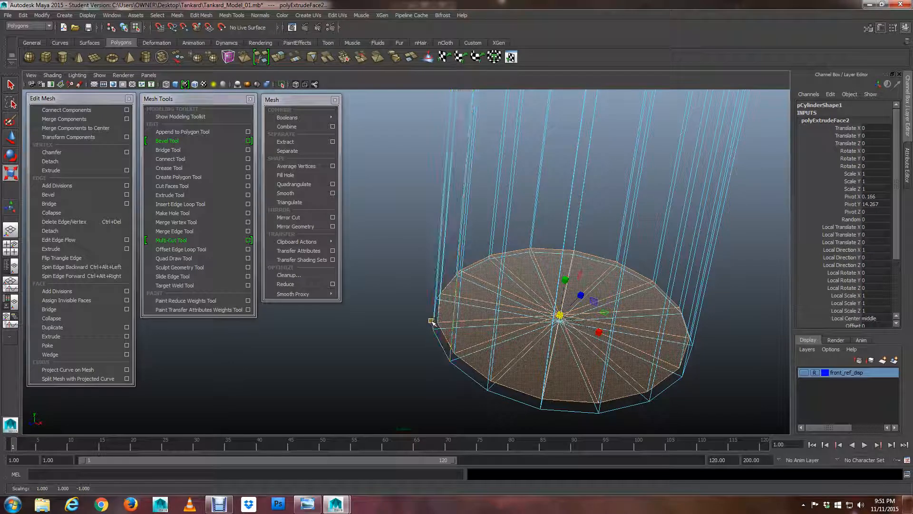
{"action": "left_click_drag", "start_coordinate": [561, 315], "coordinate": [554, 318]}
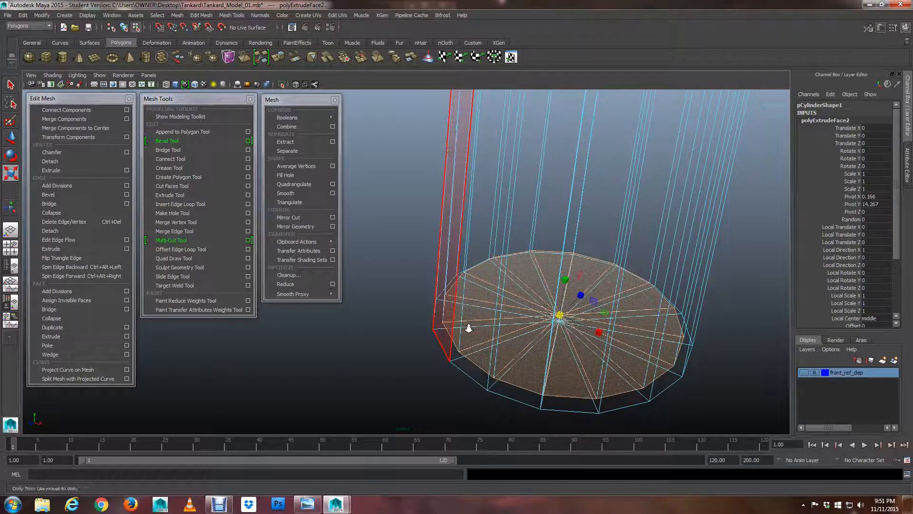
{"action": "right_click_drag", "start_coordinate": [468, 329], "coordinate": [447, 321], "text": "alt"}
{"action": "middle_click_drag", "start_coordinate": [453, 223], "coordinate": [448, 287], "text": "alt"}
{"action": "right_click_drag", "start_coordinate": [499, 314], "coordinate": [377, 243], "text": "alt"}
{"action": "mouse_move", "coordinate": [431, 247]}
{"action": "middle_mouse_down", "text": "alt"}
{"action": "mouse_move", "coordinate": [432, 278]}
{"action": "mouse_move", "coordinate": [426, 255]}
{"action": "mouse_move", "coordinate": [435, 260]}
{"action": "middle_mouse_up", "text": "alt"}
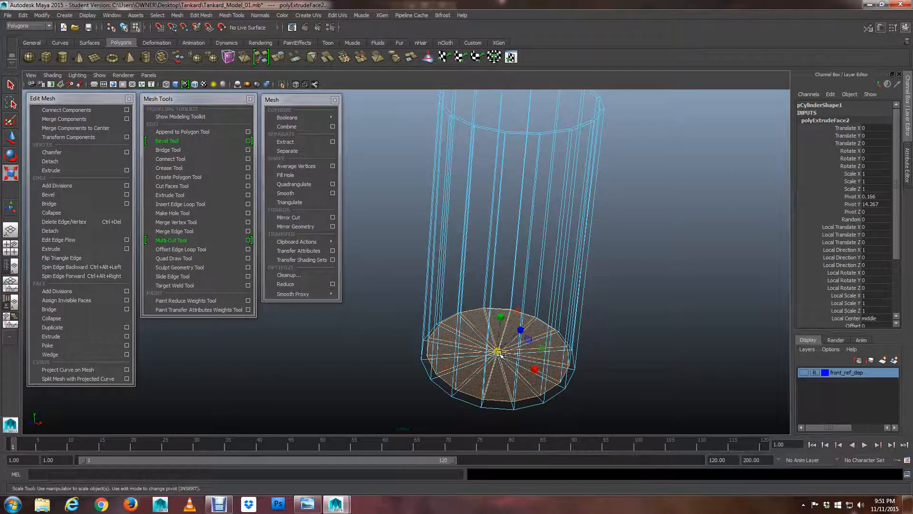
{"action": "left_click_drag", "start_coordinate": [498, 352], "coordinate": [456, 333]}
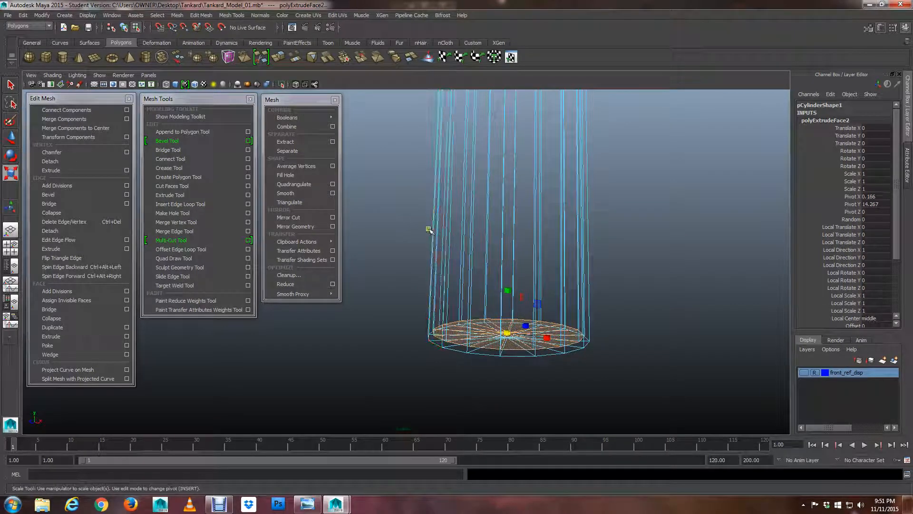
- Leave the Scale tool and switch the cylinder to vertex selection
{"action": "key", "text": "q"}
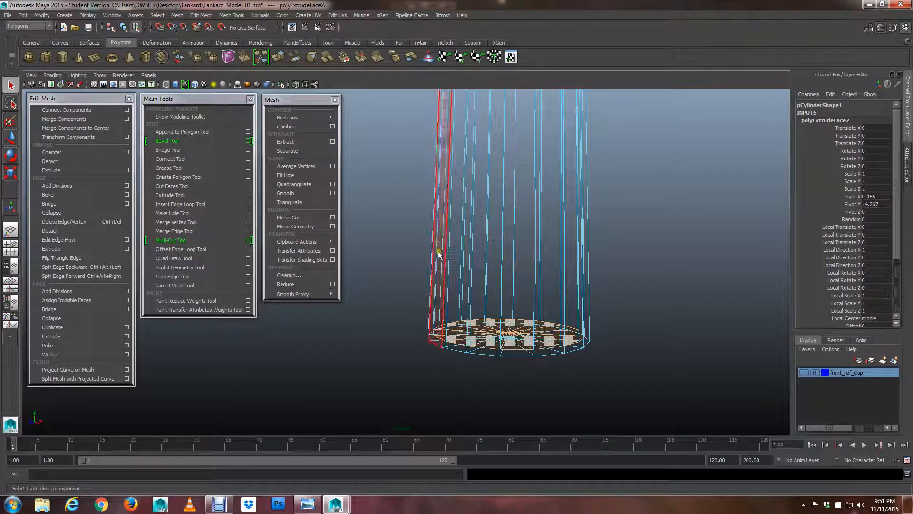
{"action": "right_click_drag", "start_coordinate": [445, 232], "coordinate": [427, 227]}
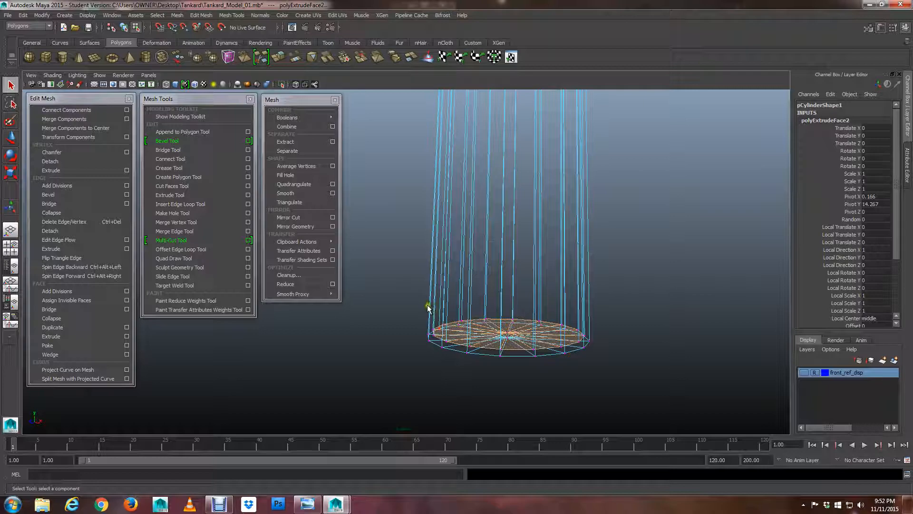
{"action": "left_click_drag", "start_coordinate": [438, 302], "coordinate": [468, 287], "text": "alt"}
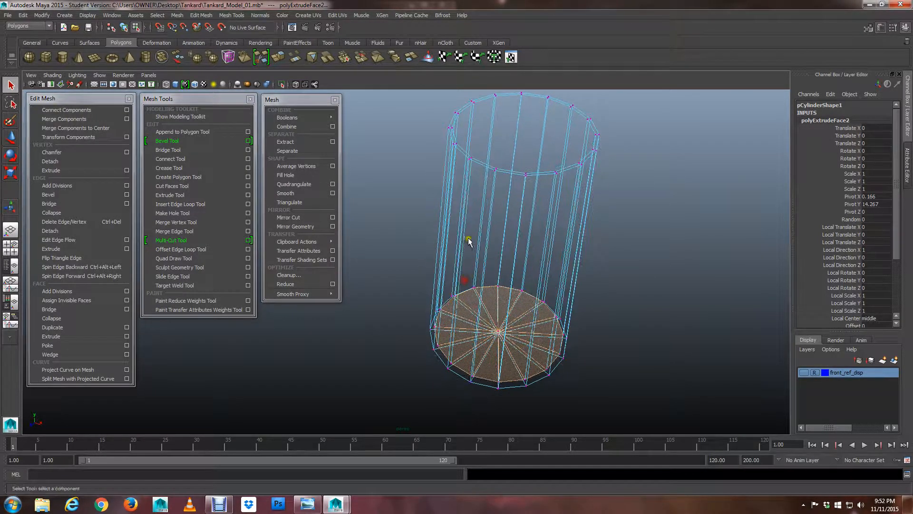
- Return to shaded display, switch the cylinder from vertex to object selection mode, and select the whole cylinder
{"action": "left_click_drag", "start_coordinate": [469, 242], "coordinate": [470, 268], "text": "alt"}
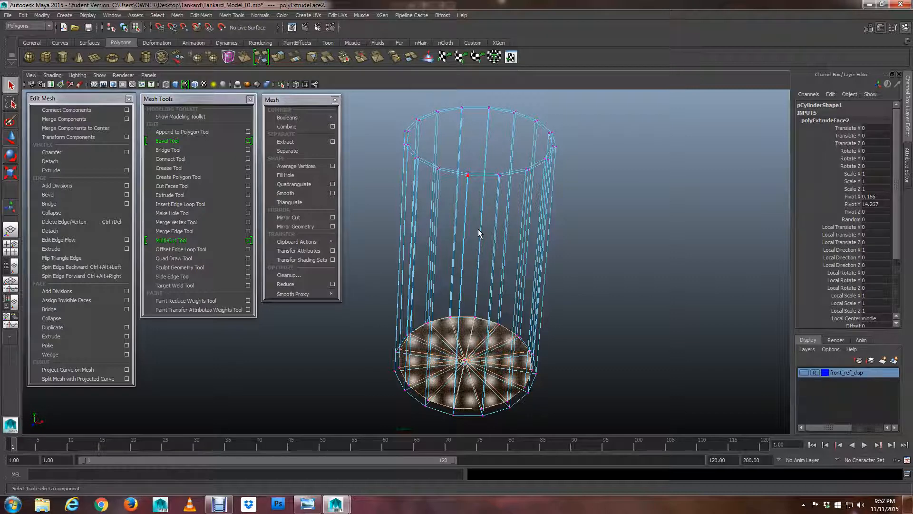
{"action": "key", "text": "5"}
{"action": "right_click_drag", "start_coordinate": [478, 229], "coordinate": [496, 227]}
{"action": "mouse_move", "coordinate": [497, 227]}
{"action": "left_mouse_down", "text": "alt"}
{"action": "mouse_move", "coordinate": [481, 209]}
{"action": "mouse_move", "coordinate": [487, 237]}
{"action": "left_mouse_up", "text": "alt"}
{"action": "left_click", "coordinate": [447, 304]}
{"action": "left_click_drag", "start_coordinate": [470, 304], "coordinate": [458, 284], "text": "alt"}
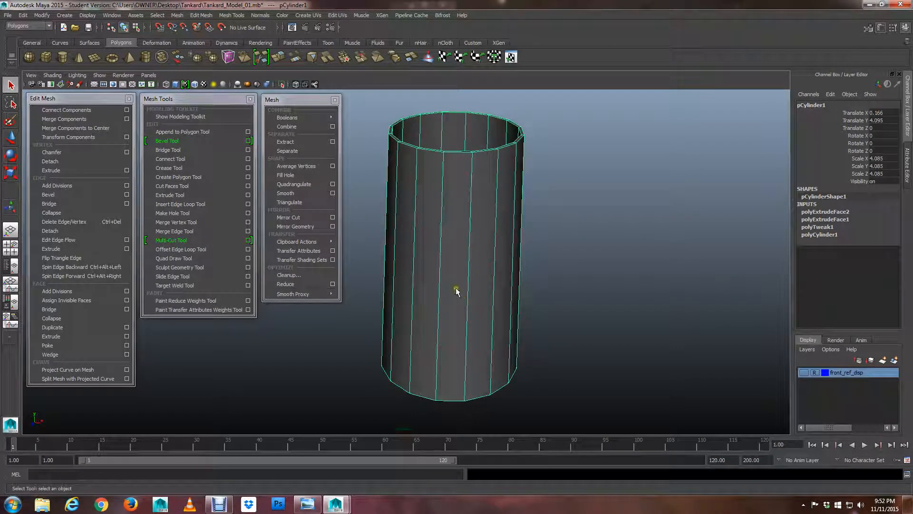
{"action": "middle_click_drag", "start_coordinate": [457, 290], "coordinate": [452, 284], "text": "alt"}
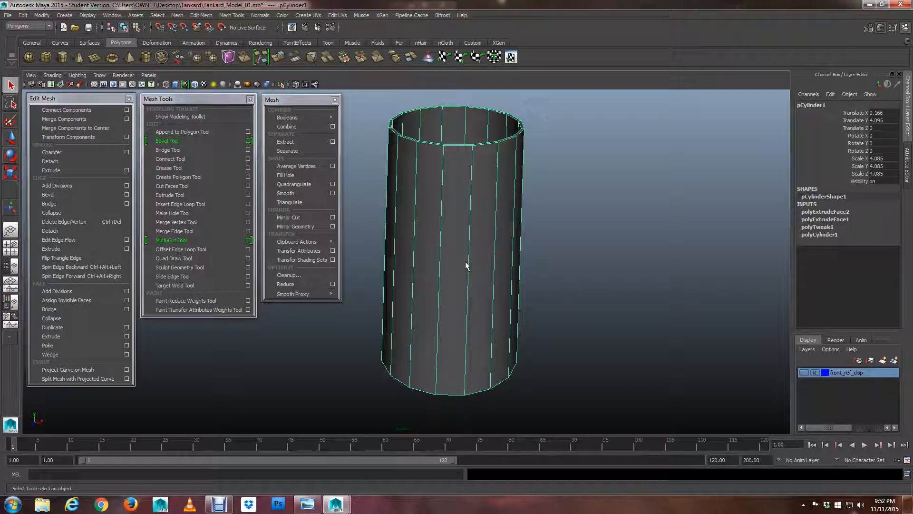
- Save the hollowed cylinder in the Tankard_Model_01.mb scene and accept the student version notice
{"action": "left_click", "coordinate": [460, 275]}
{"action": "key", "text": "ctrl+s"}
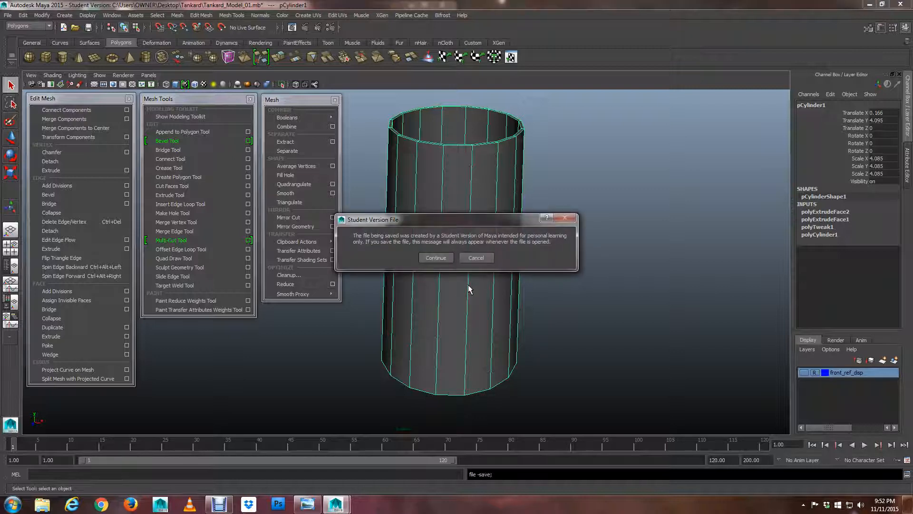
{"action": "left_click", "coordinate": [444, 256]}
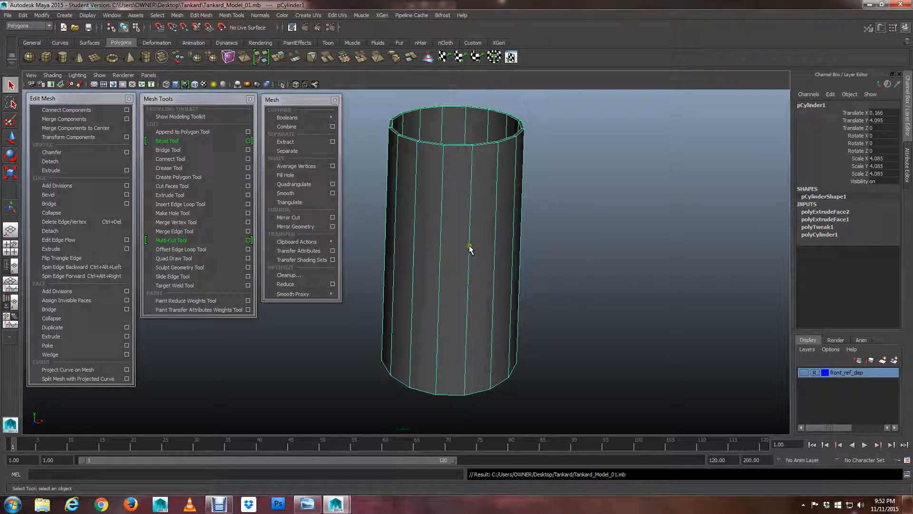
{"action": "middle_click_drag", "start_coordinate": [470, 247], "coordinate": [465, 239], "text": "alt"}
{"action": "key", "text": "ctrl+s"}
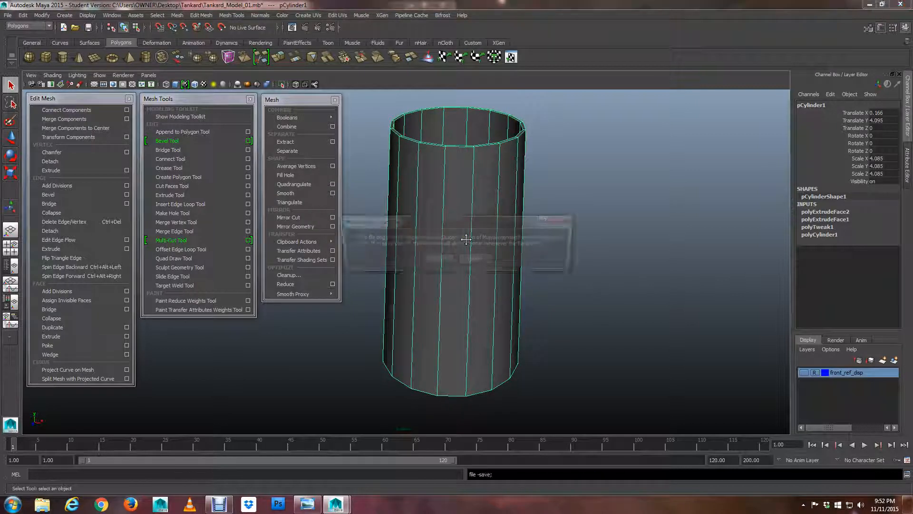
{"action": "left_click", "coordinate": [437, 260]}
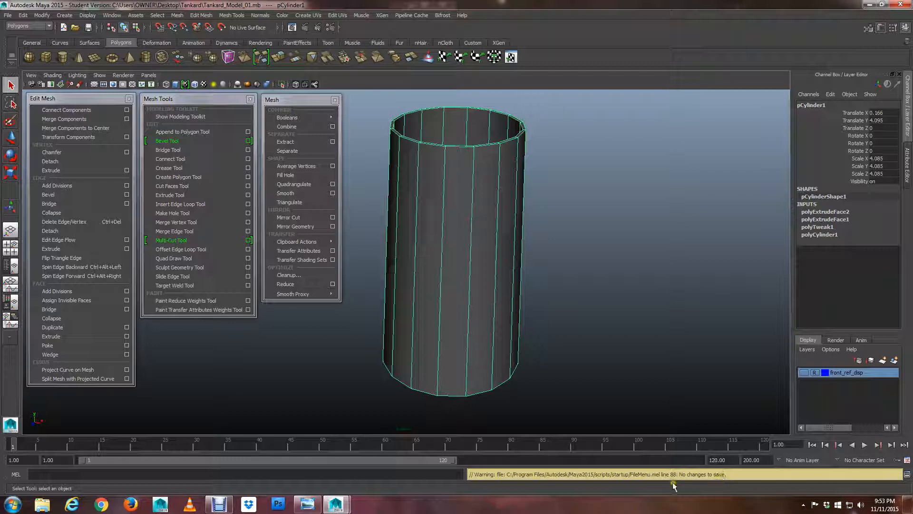
- Insert a horizontal edge loop around the outer wall a short distance above the cylinder's bottom edge, marking off a narrow base band
{"action": "mouse_move", "coordinate": [471, 293]}
{"action": "left_mouse_down", "text": "alt"}
{"action": "mouse_move", "coordinate": [466, 287]}
{"action": "mouse_move", "coordinate": [466, 301]}
{"action": "mouse_move", "coordinate": [467, 271]}
{"action": "mouse_move", "coordinate": [467, 283]}
{"action": "left_mouse_up", "text": "alt"}
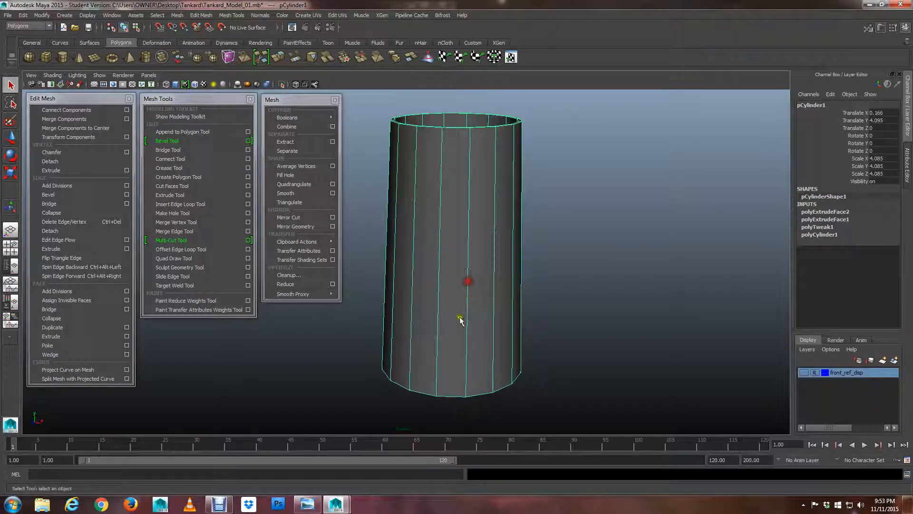
{"action": "left_click_drag", "start_coordinate": [461, 320], "coordinate": [450, 312], "text": "alt"}
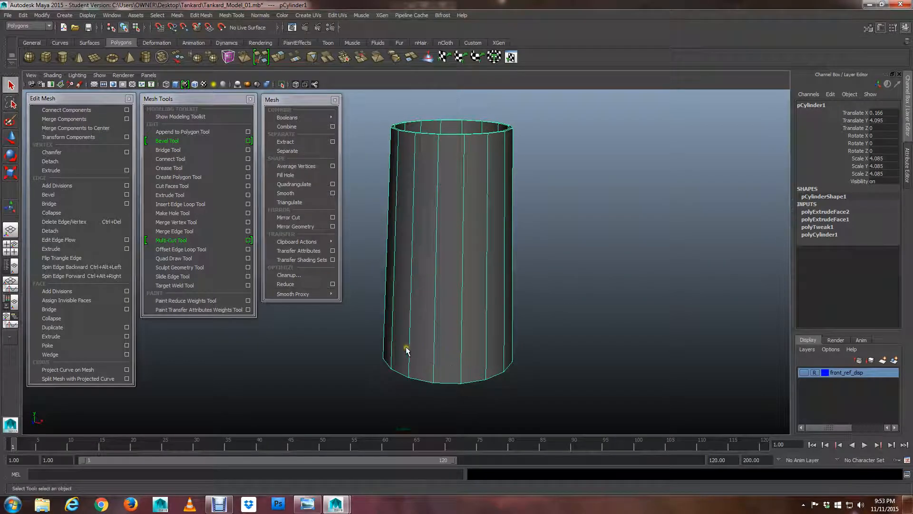
{"action": "left_click_drag", "start_coordinate": [407, 351], "coordinate": [410, 347], "text": "alt"}
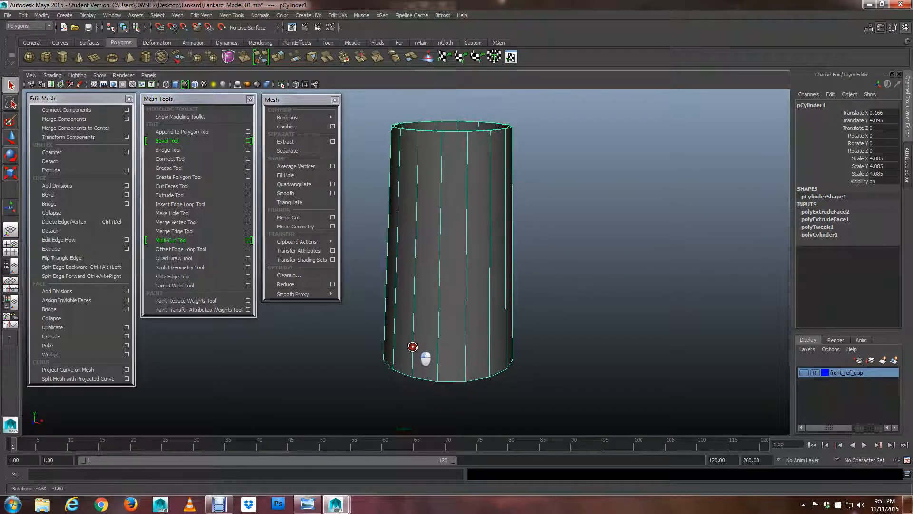
{"action": "middle_click_drag", "start_coordinate": [418, 342], "coordinate": [426, 310], "text": "alt"}
{"action": "right_click_drag", "start_coordinate": [426, 310], "coordinate": [509, 327], "text": "alt"}
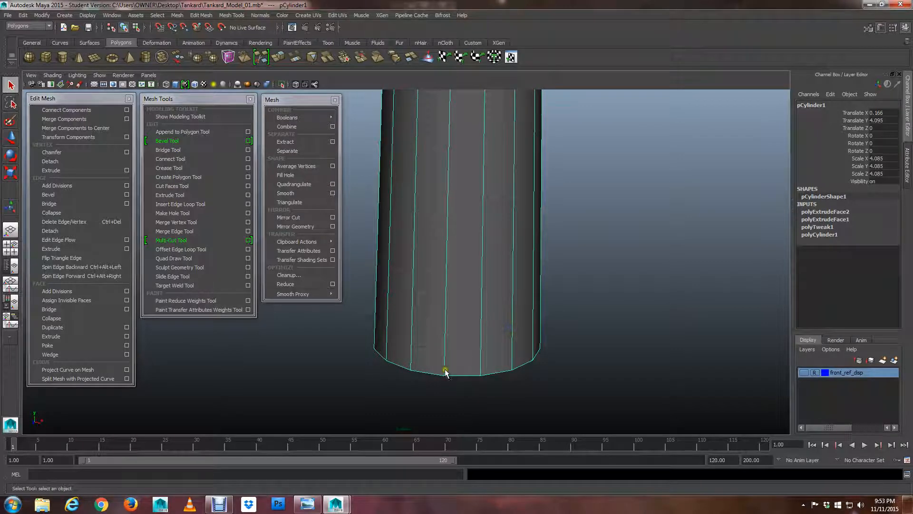
{"action": "left_click_drag", "start_coordinate": [465, 350], "coordinate": [454, 309], "text": "alt"}
{"action": "right_click_drag", "start_coordinate": [441, 293], "coordinate": [519, 302], "text": "alt"}
{"action": "left_click_drag", "start_coordinate": [465, 300], "coordinate": [467, 306], "text": "alt"}
{"action": "middle_click_drag", "start_coordinate": [469, 270], "coordinate": [470, 284], "text": "alt"}
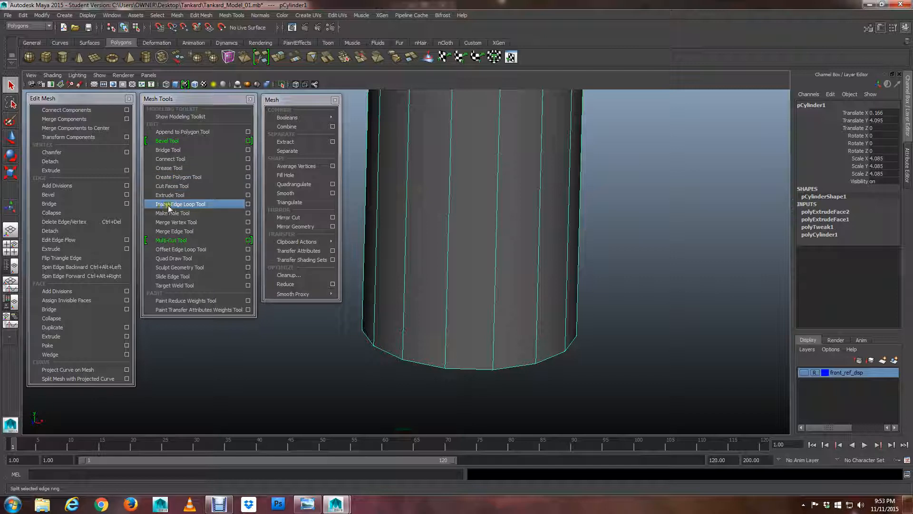
{"action": "left_click", "coordinate": [187, 205]}
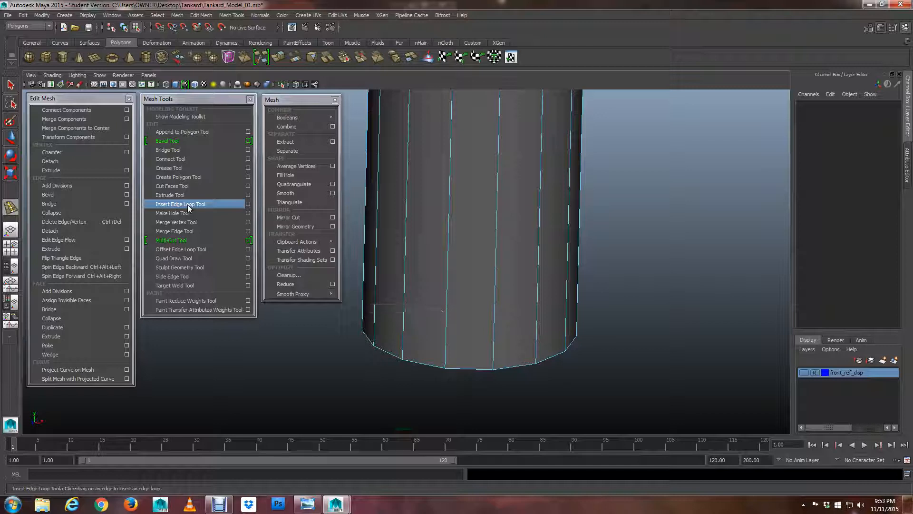
{"action": "left_click", "coordinate": [232, 242]}
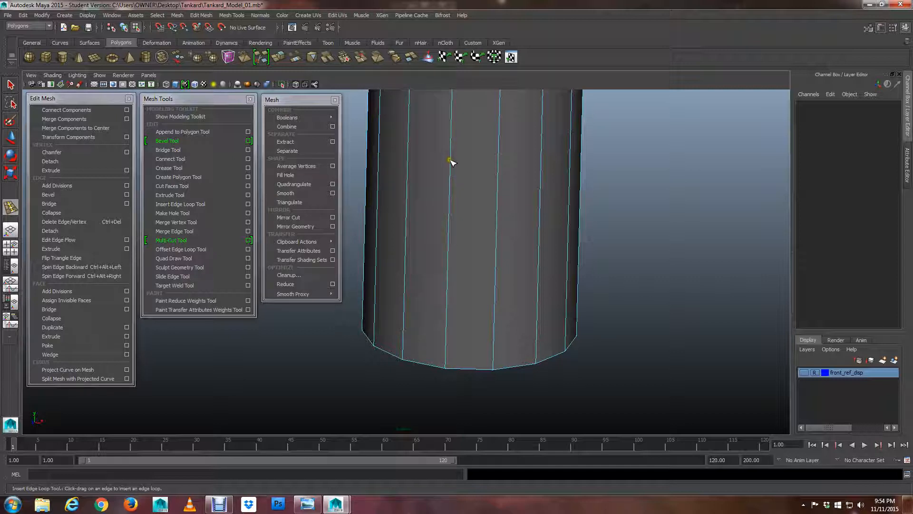
{"action": "left_click_drag", "start_coordinate": [452, 163], "coordinate": [446, 343]}
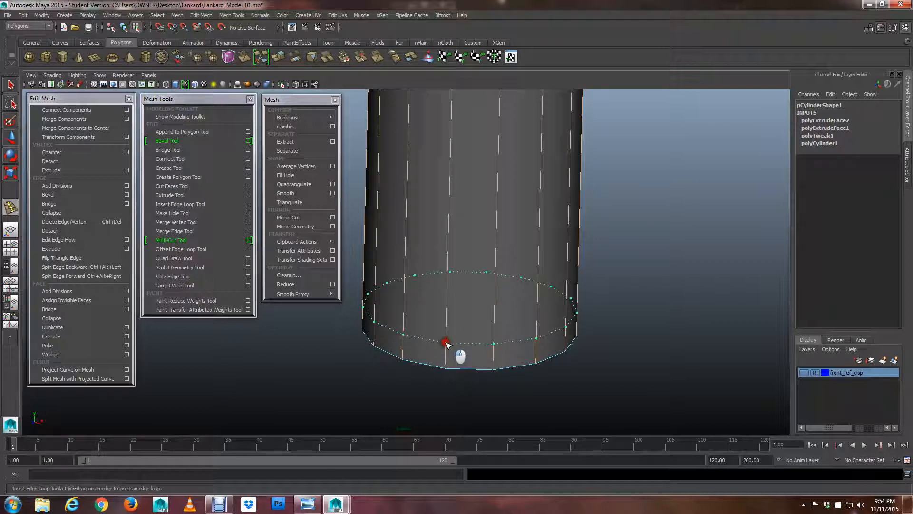
{"action": "left_click_drag", "start_coordinate": [446, 342], "coordinate": [446, 343]}
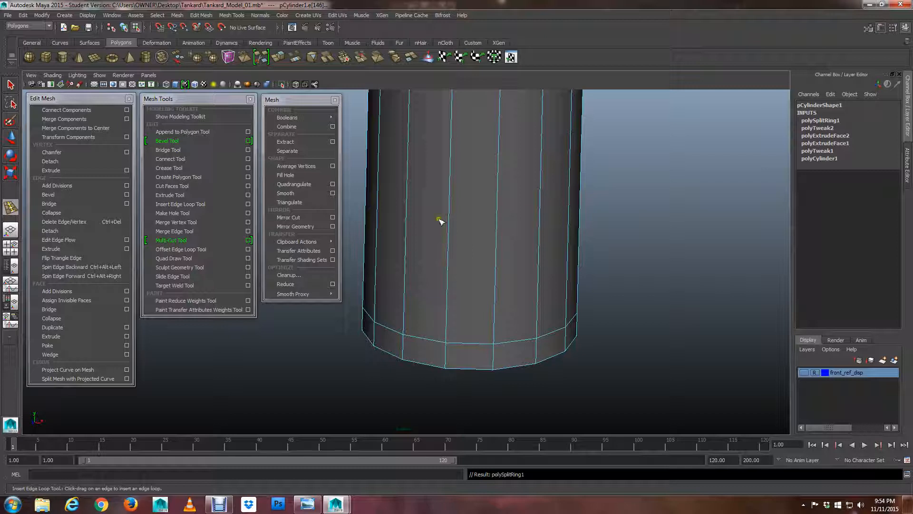
{"action": "middle_click_drag", "start_coordinate": [446, 204], "coordinate": [449, 187], "text": "alt"}
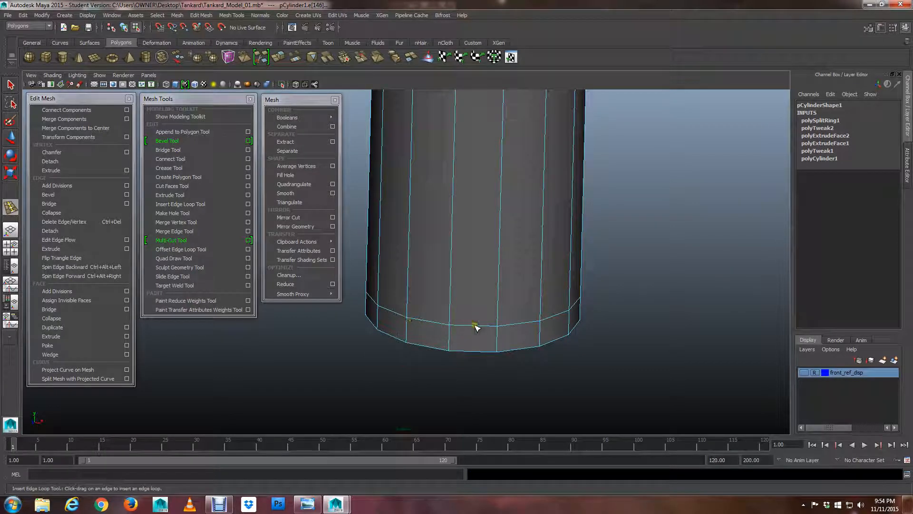
{"action": "key", "text": "q"}
- Save the scene with the new base edge loop, accepting the student version notice
{"action": "middle_click_drag", "start_coordinate": [476, 322], "coordinate": [481, 286], "text": "alt"}
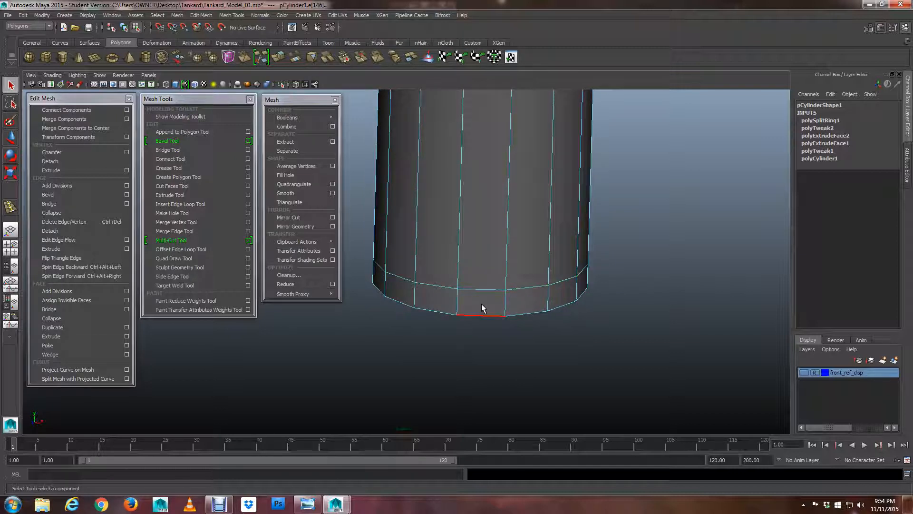
{"action": "key", "text": "ctrl+s"}
{"action": "left_click", "coordinate": [445, 260]}
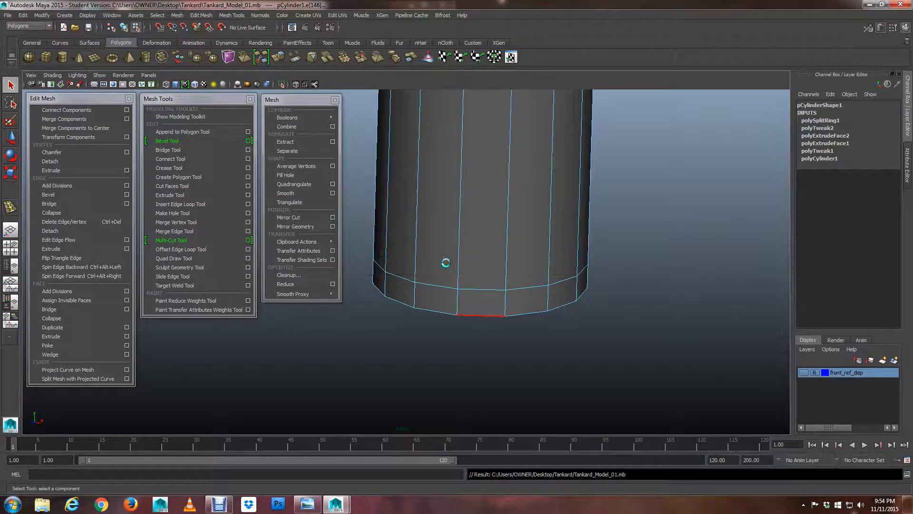
- Switch to face selection and select the full ring of faces in the narrow band at the cylinder's base
{"action": "middle_click_drag", "start_coordinate": [446, 267], "coordinate": [435, 275], "text": "alt"}
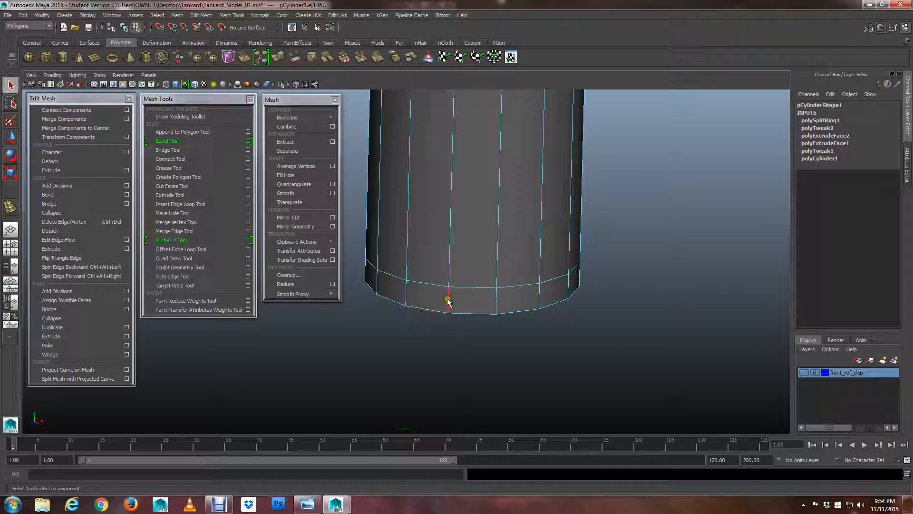
{"action": "middle_click_drag", "start_coordinate": [447, 299], "coordinate": [455, 281], "text": "alt"}
{"action": "right_click_drag", "start_coordinate": [441, 279], "coordinate": [461, 279], "text": "alt"}
{"action": "middle_click_drag", "start_coordinate": [461, 280], "coordinate": [461, 289], "text": "alt"}
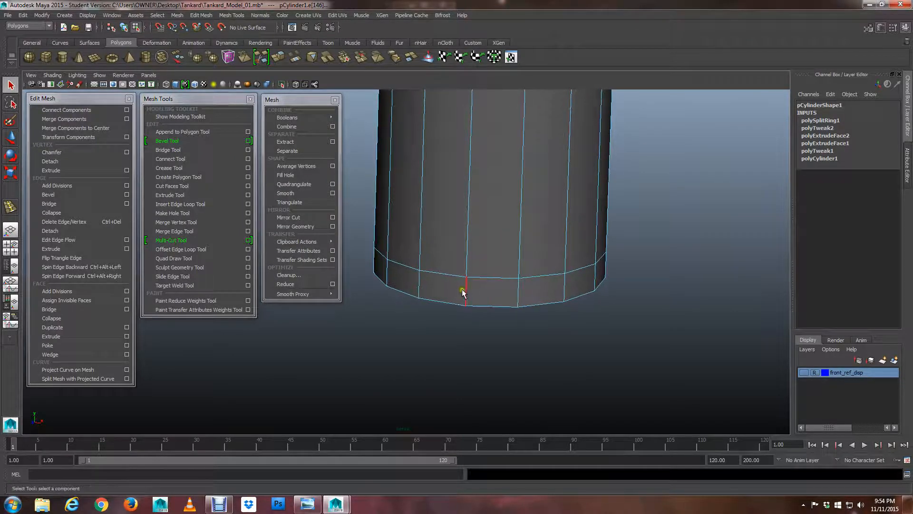
{"action": "left_click", "coordinate": [568, 291]}
{"action": "right_click_drag", "start_coordinate": [492, 288], "coordinate": [495, 312]}
{"action": "left_click", "coordinate": [495, 298]}
{"action": "left_click", "coordinate": [495, 298]}
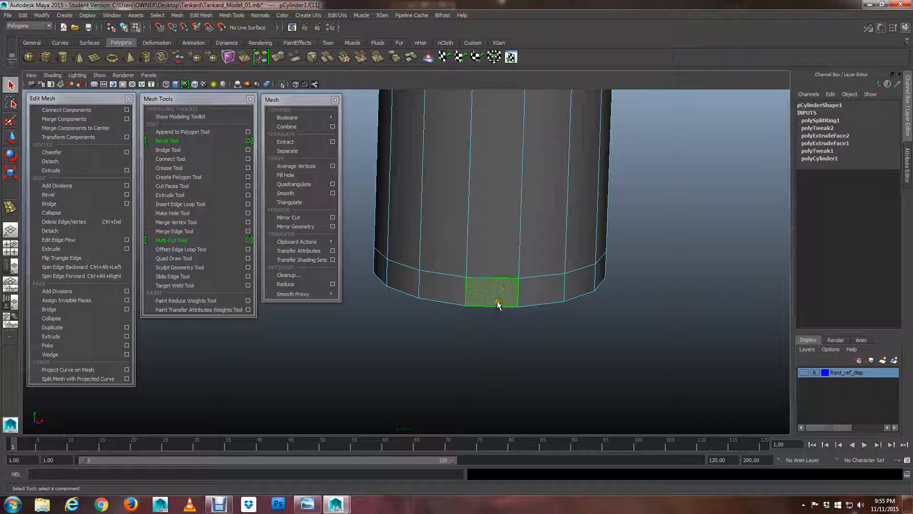
{"action": "double_click", "coordinate": [444, 295], "text": "shift"}
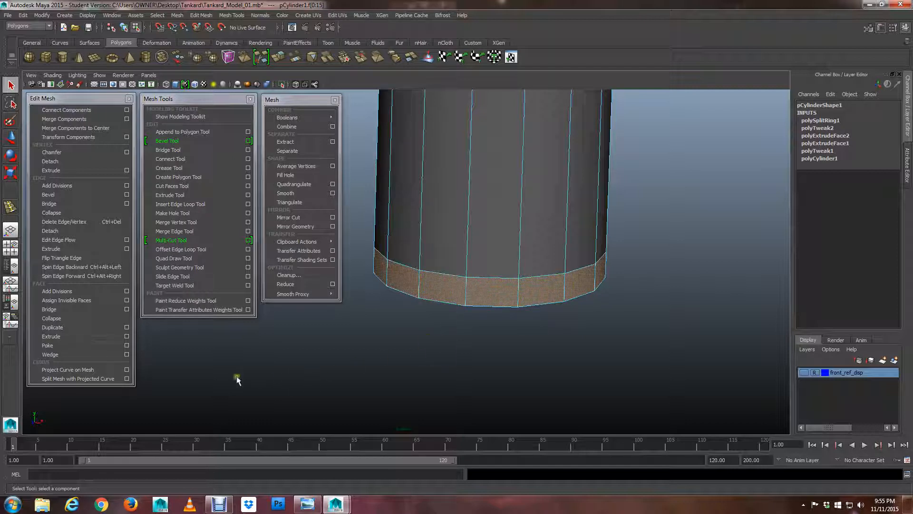
- Extrude the selected base ring of faces outward with a thickness of 0.3
{"action": "left_click", "coordinate": [51, 337]}
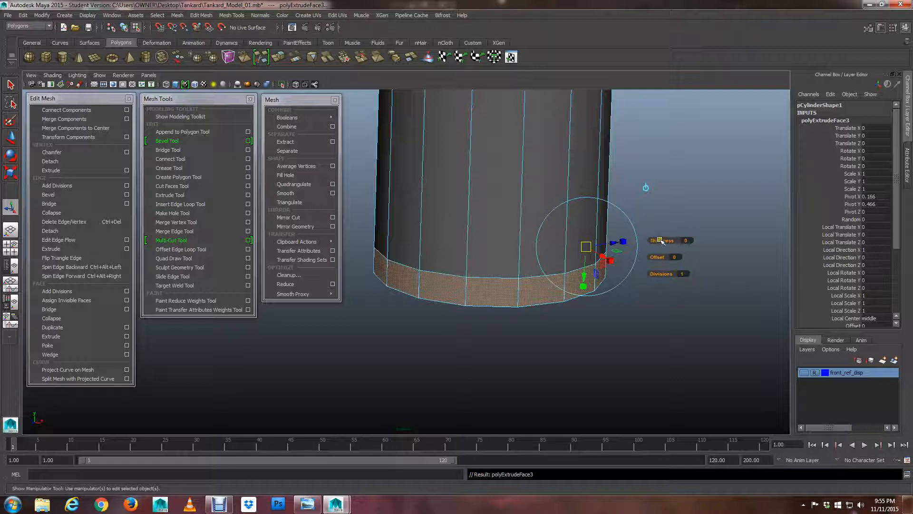
{"action": "left_click_drag", "start_coordinate": [661, 240], "coordinate": [661, 240]}
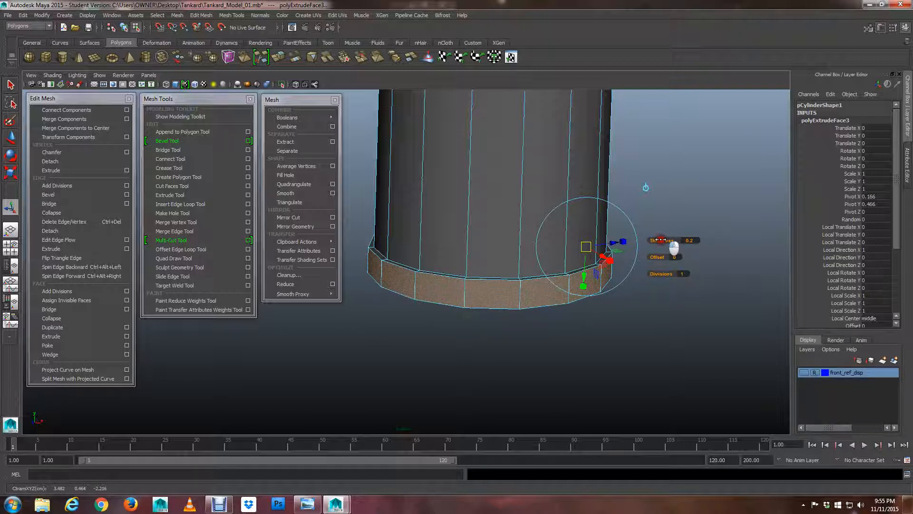
{"action": "left_click_drag", "start_coordinate": [661, 240], "coordinate": [663, 240]}
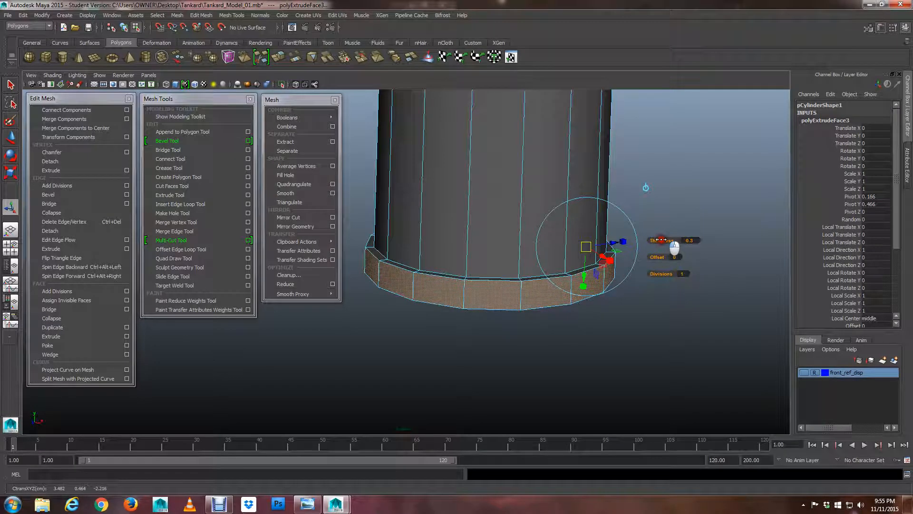
- Examine the extruded base band from several angles against the whole tankard, and inspect the upper rim
{"action": "right_click_drag", "start_coordinate": [646, 178], "coordinate": [632, 172], "text": "alt"}
{"action": "scroll", "coordinate": [630, 171], "scroll_direction": "down", "scroll_amount": 1}
{"action": "scroll", "coordinate": [595, 165], "scroll_direction": "up", "scroll_amount": 1}
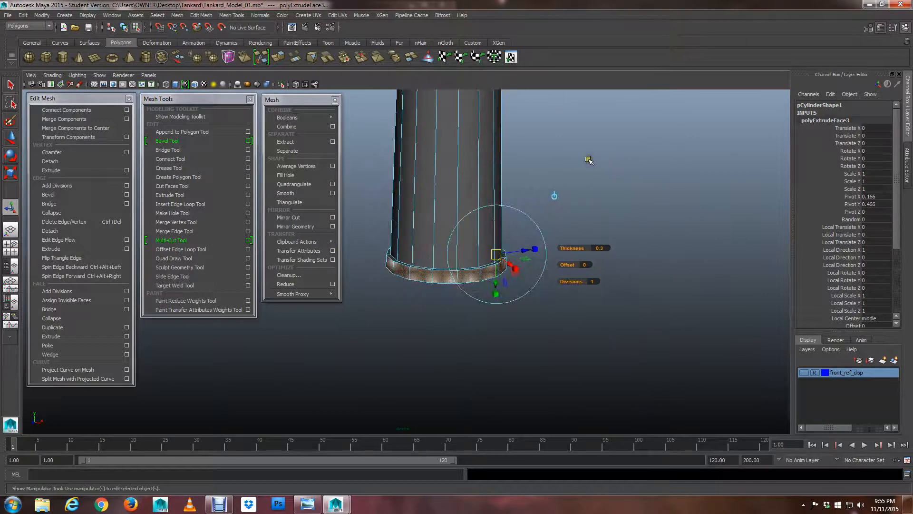
{"action": "middle_click_drag", "start_coordinate": [589, 159], "coordinate": [590, 208], "text": "alt"}
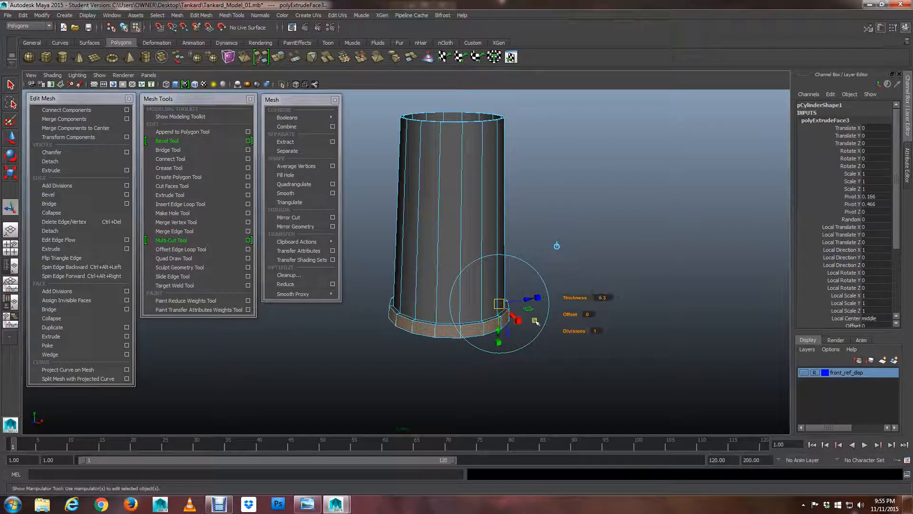
{"action": "scroll", "coordinate": [590, 340], "scroll_direction": "up", "scroll_amount": 3}
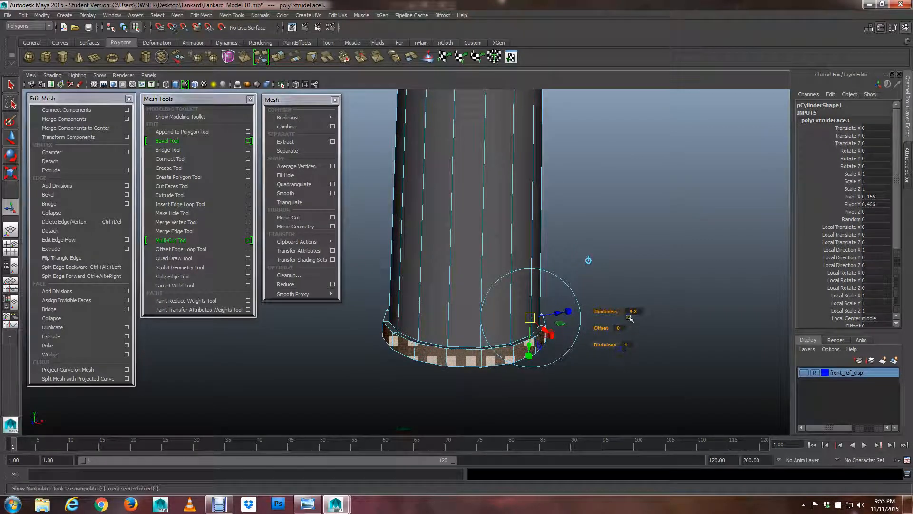
{"action": "middle_click_drag", "start_coordinate": [629, 318], "coordinate": [627, 277], "text": "alt"}
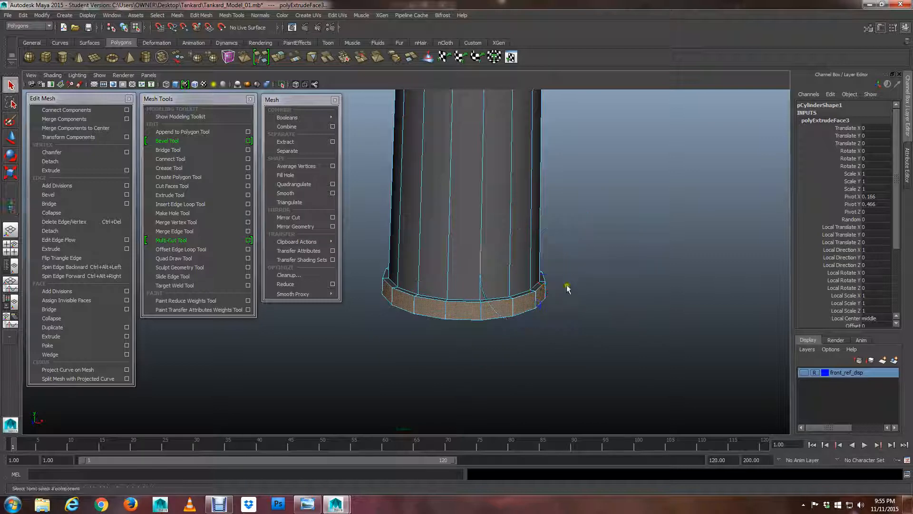
{"action": "left_click_drag", "start_coordinate": [567, 287], "coordinate": [512, 345], "text": "alt"}
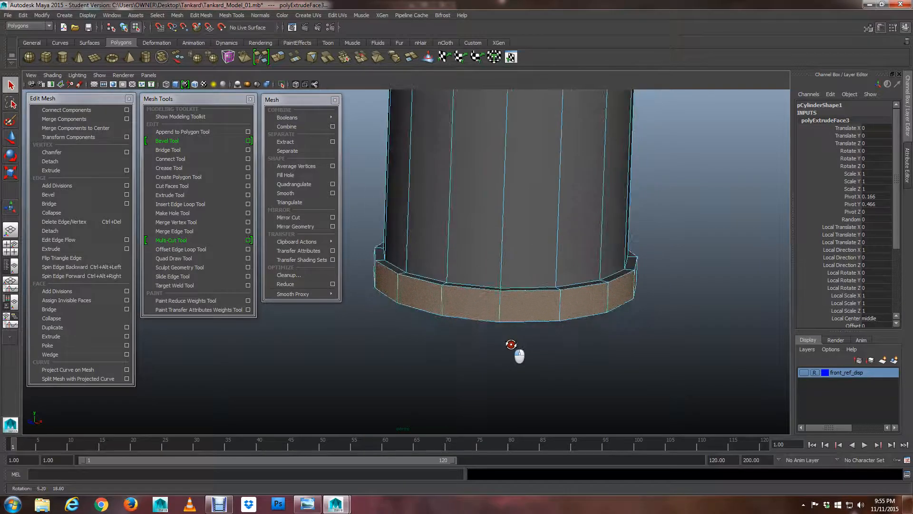
{"action": "right_click_drag", "start_coordinate": [497, 239], "coordinate": [453, 271], "text": "alt"}
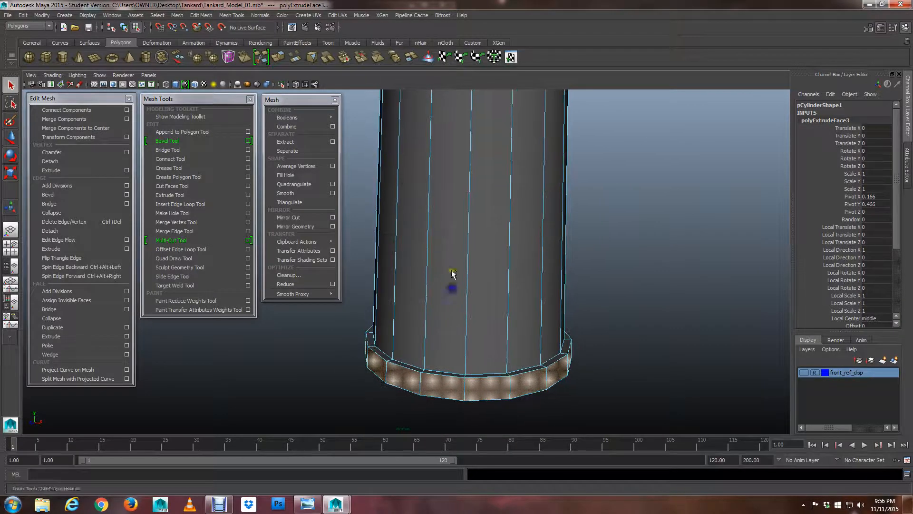
{"action": "middle_click_drag", "start_coordinate": [453, 271], "coordinate": [456, 378], "text": "alt"}
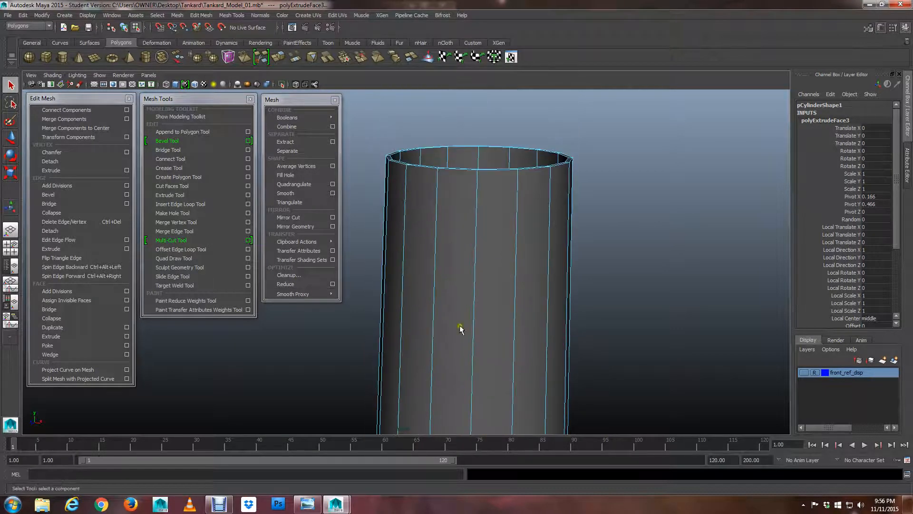
{"action": "right_click_drag", "start_coordinate": [493, 172], "coordinate": [546, 208], "text": "alt"}
{"action": "left_click_drag", "start_coordinate": [546, 208], "coordinate": [532, 289], "text": "alt"}
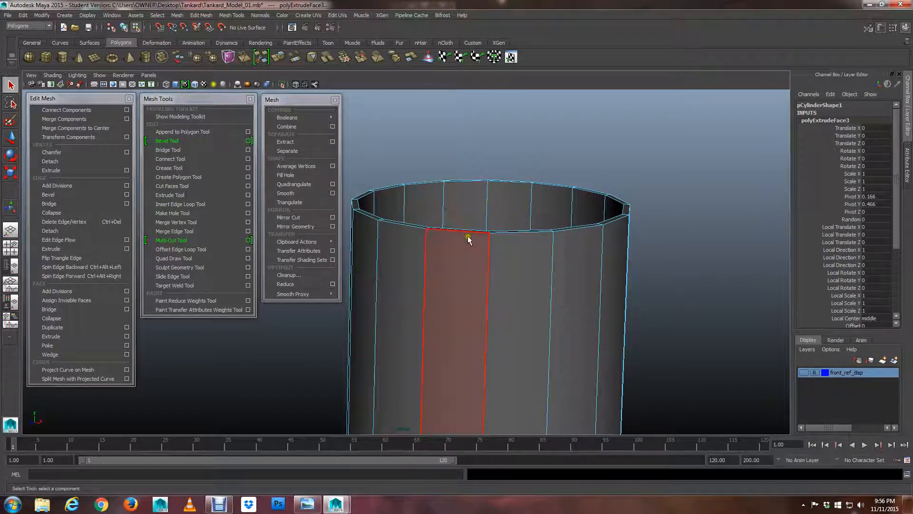
{"action": "middle_click_drag", "start_coordinate": [549, 289], "coordinate": [529, 241], "text": "alt"}
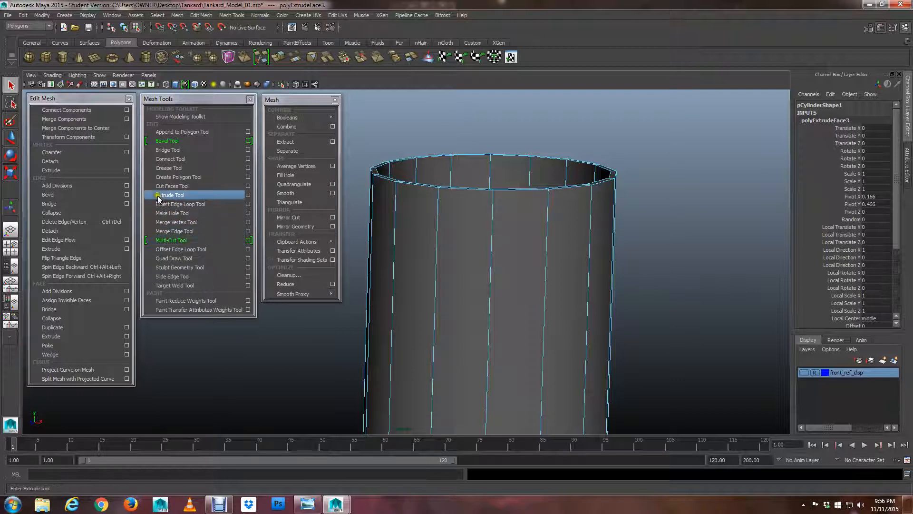
- Insert an edge loop around the outer wall just below the cylinder's upper rim, then clear the selection
{"action": "left_click", "coordinate": [195, 205]}
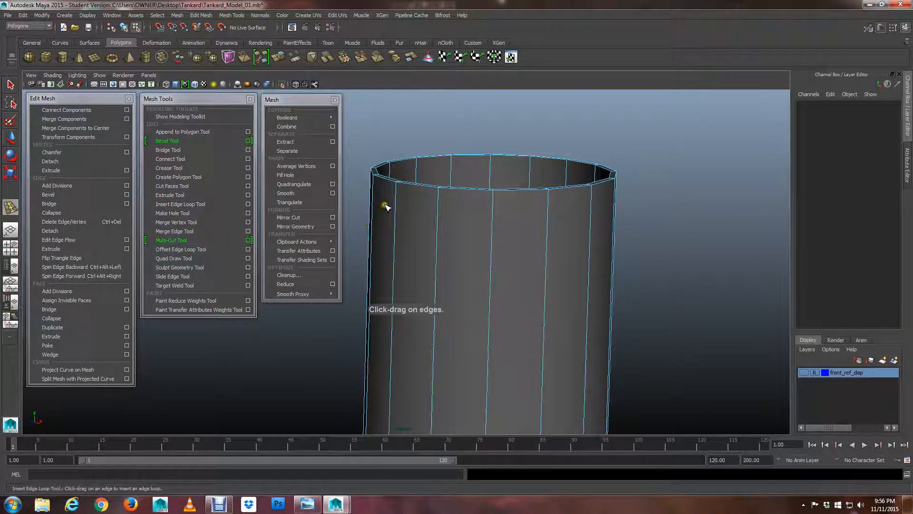
{"action": "left_click_drag", "start_coordinate": [396, 211], "coordinate": [397, 189]}
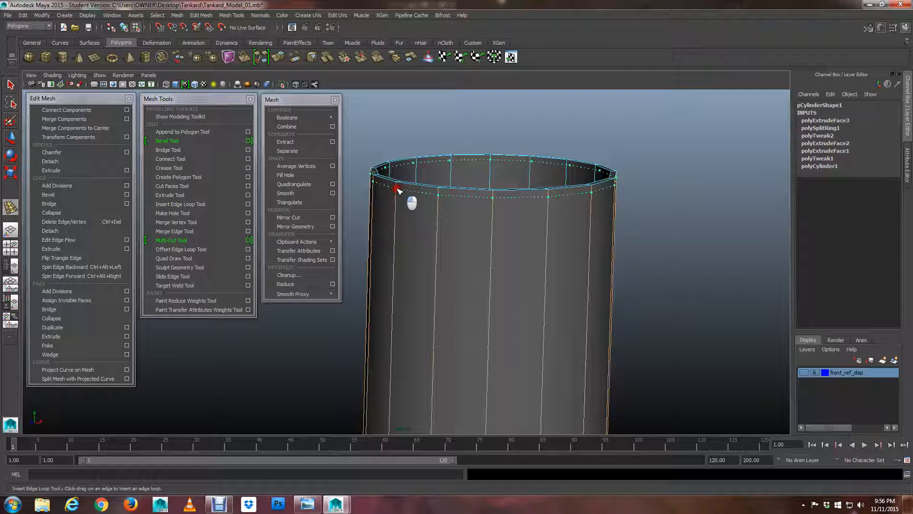
{"action": "left_click", "coordinate": [397, 190]}
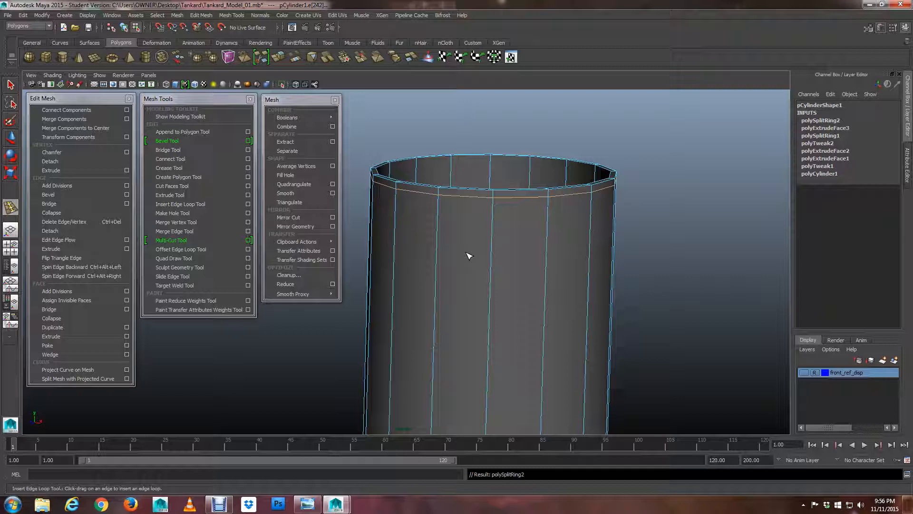
{"action": "key", "text": "q"}
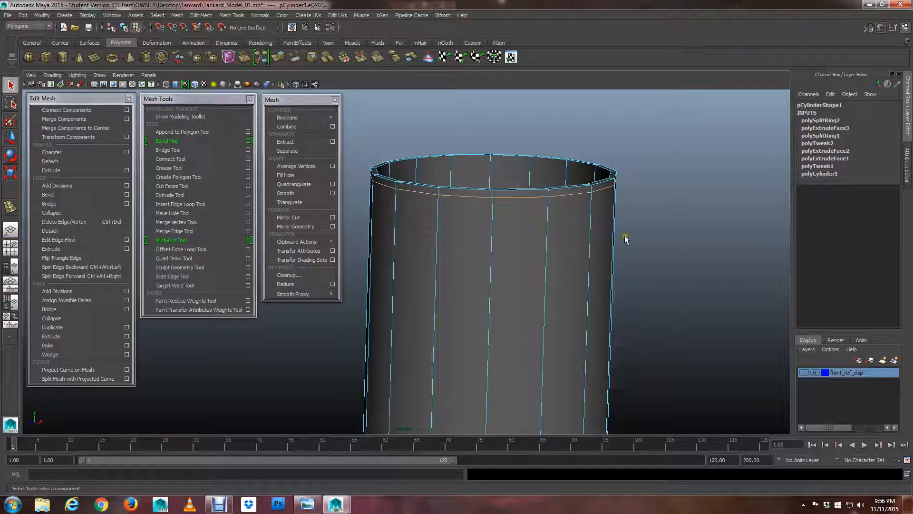
{"action": "left_click", "coordinate": [707, 170]}
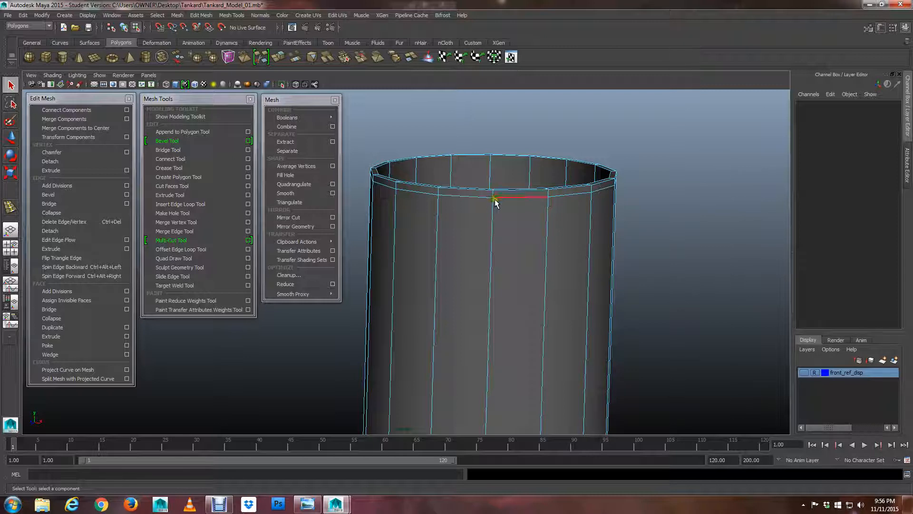
- Switch to face selection and select the full ring of faces in the narrow outer band below the upper rim
{"action": "right_click_drag", "start_coordinate": [462, 196], "coordinate": [465, 218]}
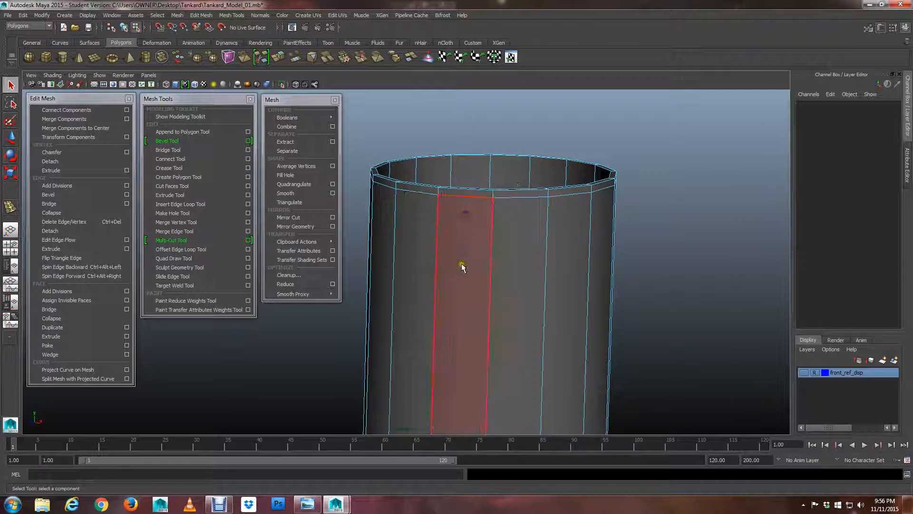
{"action": "left_click", "coordinate": [473, 195]}
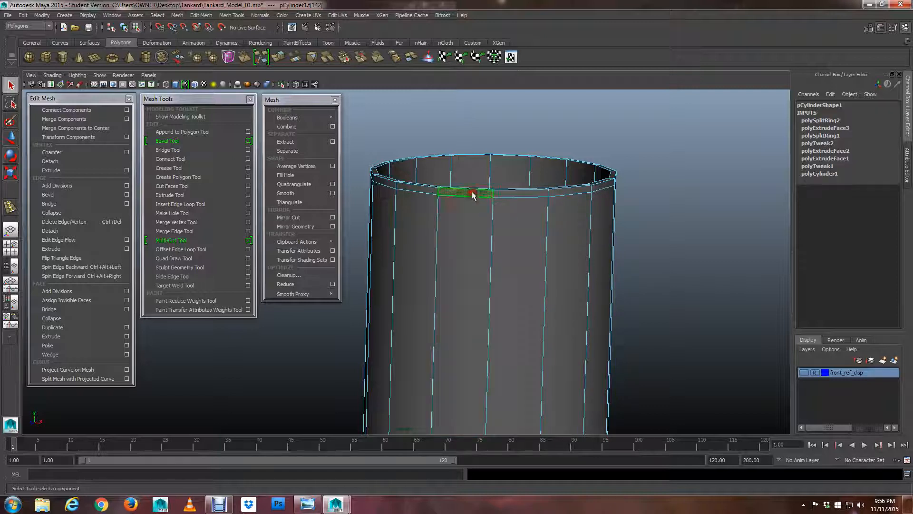
{"action": "double_click", "coordinate": [415, 188], "text": "shift"}
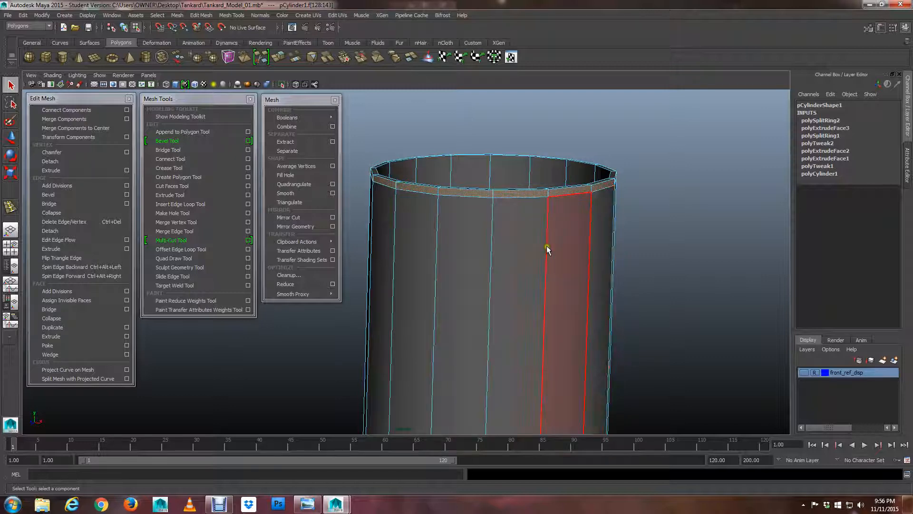
- Extrude the selected rim ring of faces outward with a thickness of 0.1 and deselect the faces
{"action": "left_click_drag", "start_coordinate": [547, 246], "coordinate": [635, 255], "text": "alt"}
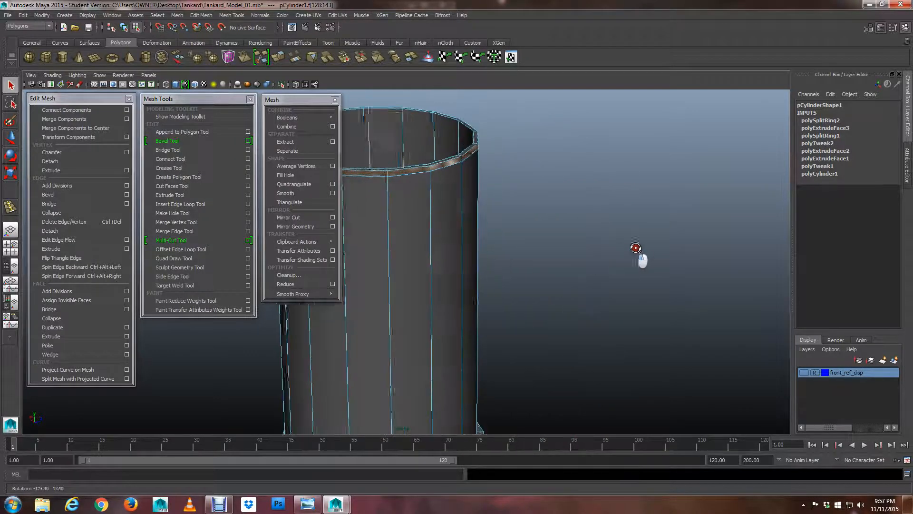
{"action": "middle_click_drag", "start_coordinate": [457, 238], "coordinate": [570, 233], "text": "alt"}
{"action": "left_click_drag", "start_coordinate": [571, 233], "coordinate": [395, 275], "text": "alt"}
{"action": "middle_click_drag", "start_coordinate": [410, 290], "coordinate": [590, 260], "text": "alt"}
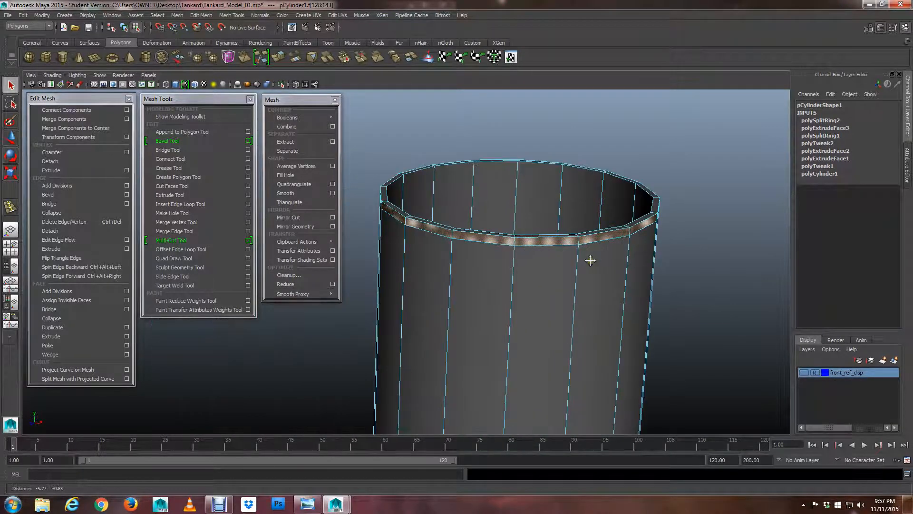
{"action": "left_click", "coordinate": [57, 336]}
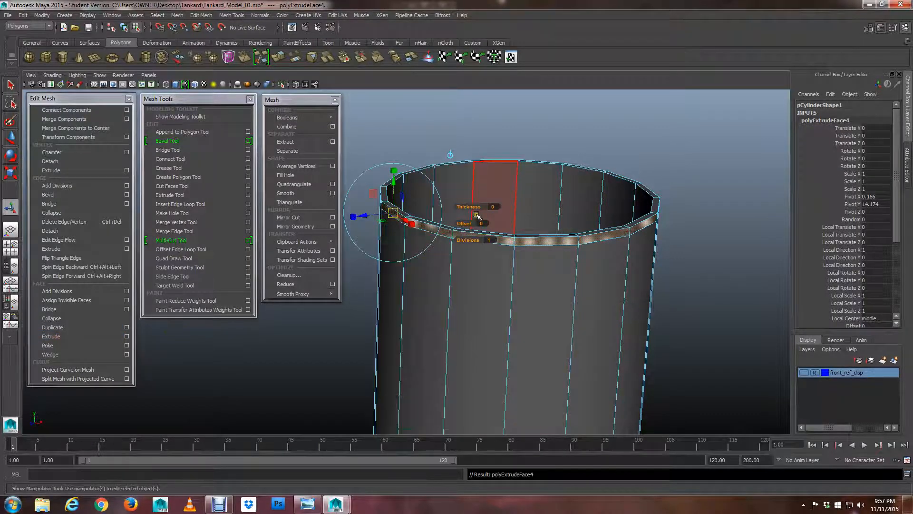
{"action": "middle_click_drag", "start_coordinate": [465, 207], "coordinate": [466, 207]}
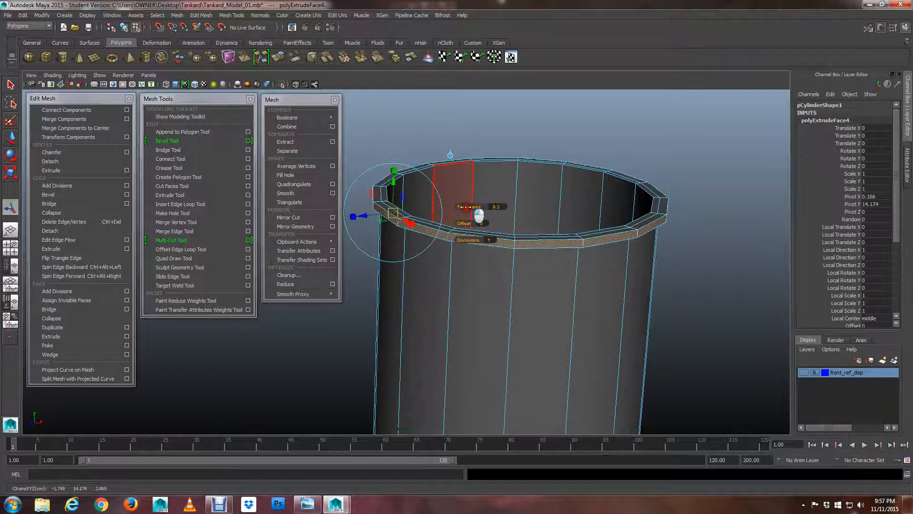
{"action": "left_click", "coordinate": [498, 207]}
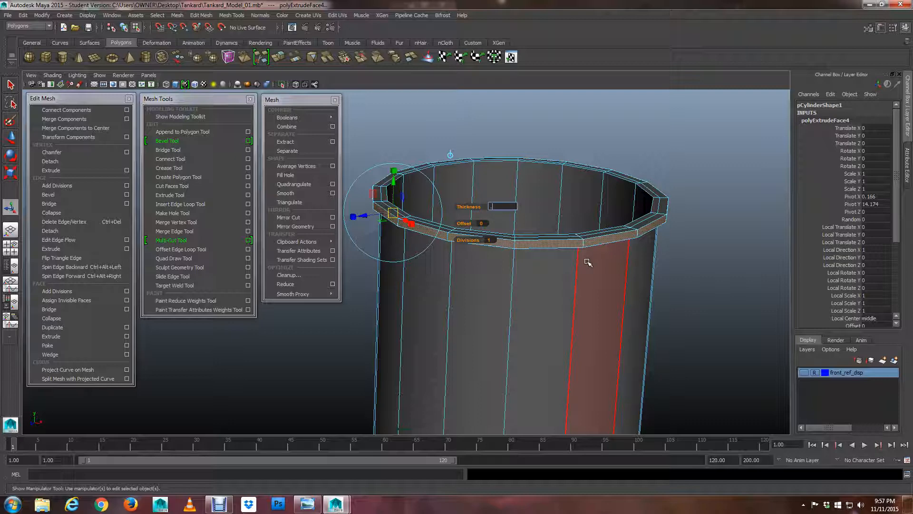
{"action": "key", "text": "Return"}
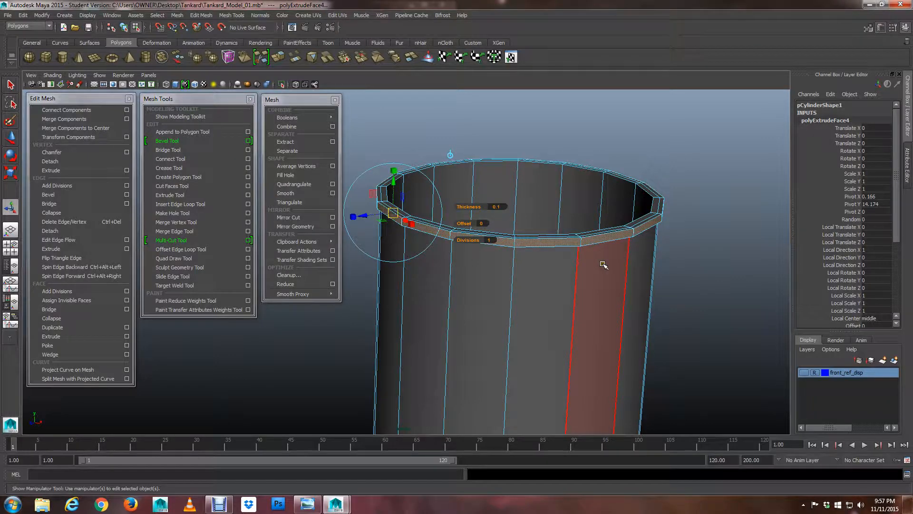
{"action": "mouse_move", "coordinate": [575, 283]}
{"action": "left_mouse_down", "text": "alt"}
{"action": "mouse_move", "coordinate": [576, 273]}
{"action": "mouse_move", "coordinate": [579, 284]}
{"action": "left_mouse_up", "text": "alt"}
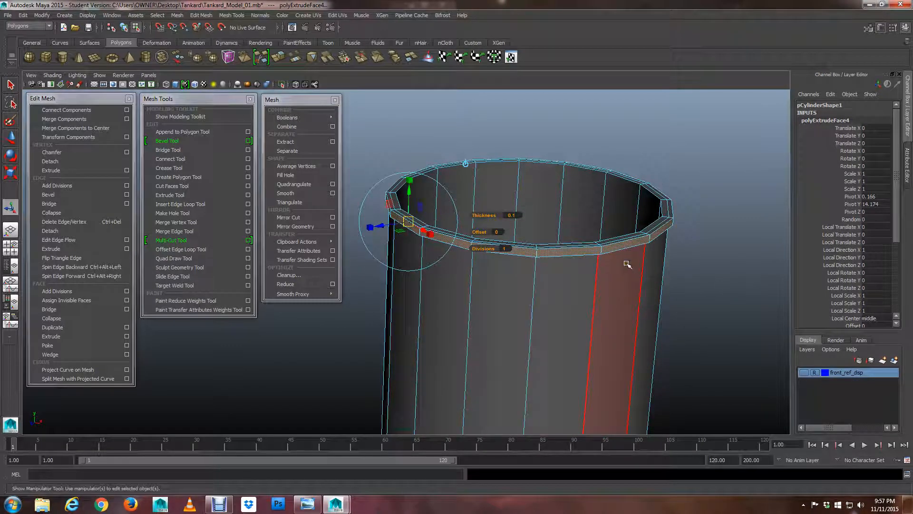
{"action": "key", "text": "q"}
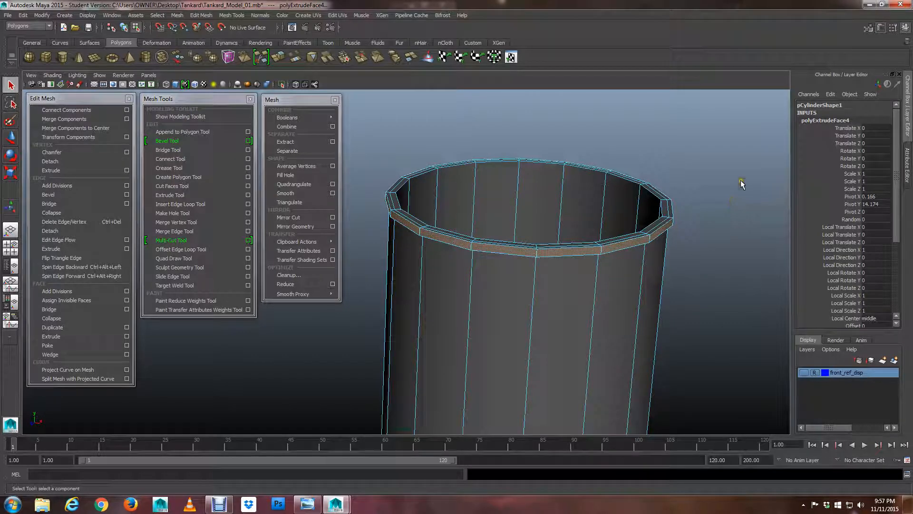
{"action": "left_click", "coordinate": [742, 183]}
- Save the scene with the extruded rim band, accepting the student version notice
{"action": "left_click_drag", "start_coordinate": [593, 276], "coordinate": [589, 279], "text": "alt"}
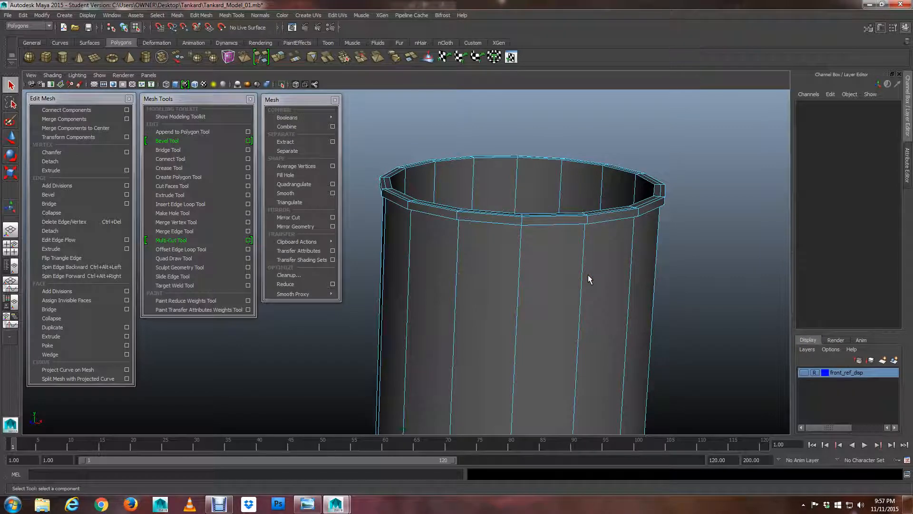
{"action": "key", "text": "ctrl+s"}
{"action": "left_click", "coordinate": [429, 259]}
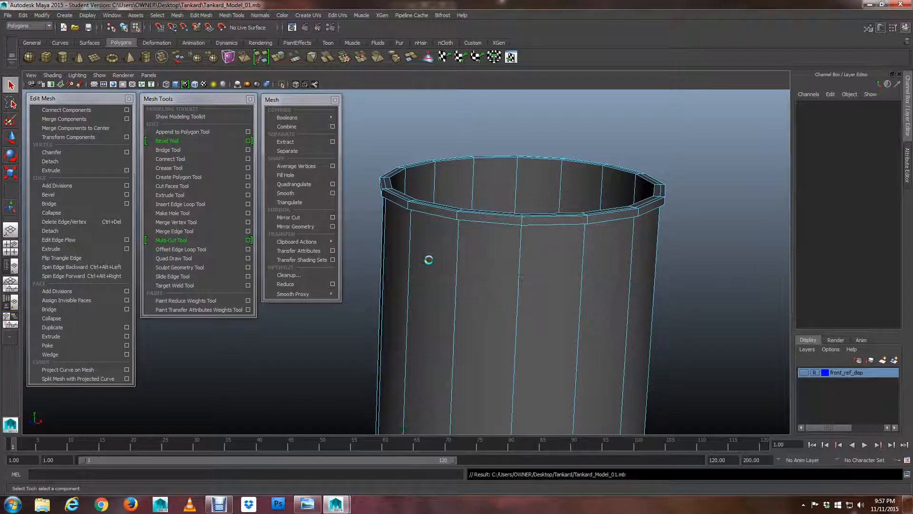
- Examine the whole tankard and inspect the underside of the extruded rim band up close from several angles
{"action": "scroll", "coordinate": [453, 259], "scroll_direction": "down", "scroll_amount": 3}
{"action": "middle_click_drag", "start_coordinate": [465, 265], "coordinate": [469, 166], "text": "alt"}
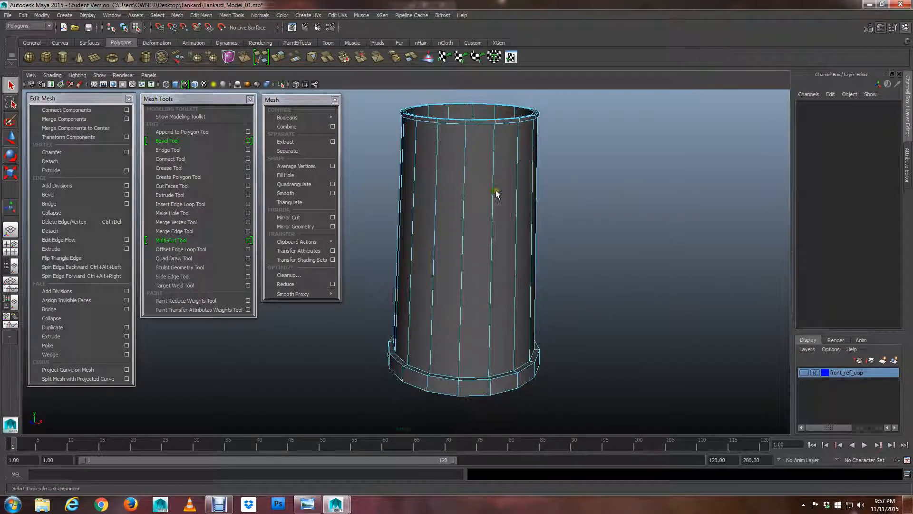
{"action": "left_click_drag", "start_coordinate": [495, 190], "coordinate": [432, 280], "text": "alt"}
{"action": "scroll", "coordinate": [518, 375], "scroll_direction": "up", "scroll_amount": 3}
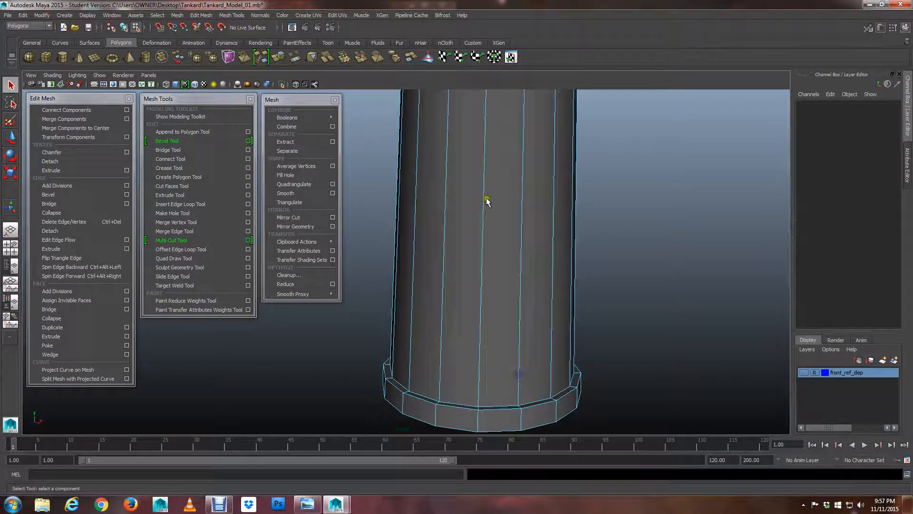
{"action": "middle_click_drag", "start_coordinate": [485, 198], "coordinate": [466, 327], "text": "alt"}
{"action": "right_click_drag", "start_coordinate": [435, 289], "coordinate": [519, 317], "text": "alt"}
{"action": "left_click_drag", "start_coordinate": [509, 242], "coordinate": [490, 268], "text": "alt"}
{"action": "right_click_drag", "start_coordinate": [490, 268], "coordinate": [645, 301], "text": "alt"}
{"action": "middle_click_drag", "start_coordinate": [600, 268], "coordinate": [565, 233], "text": "alt"}
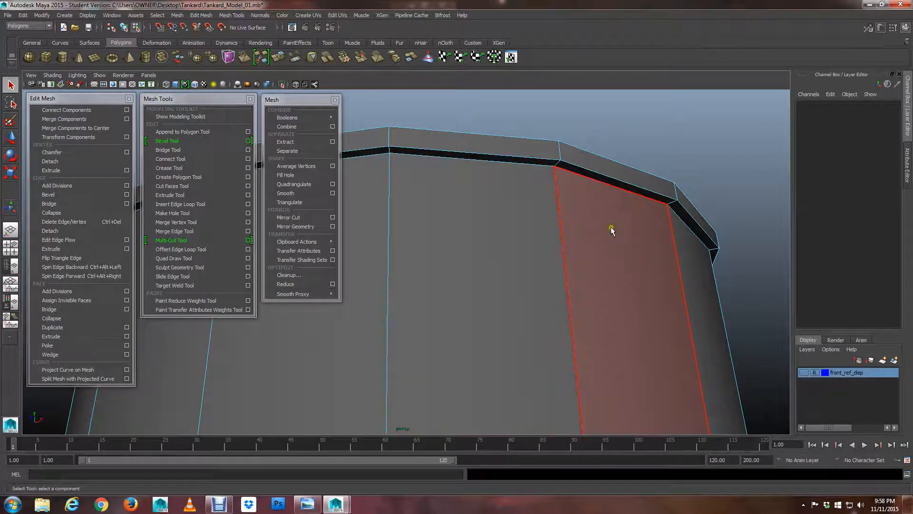
{"action": "left_click_drag", "start_coordinate": [694, 239], "coordinate": [569, 173], "text": "alt"}
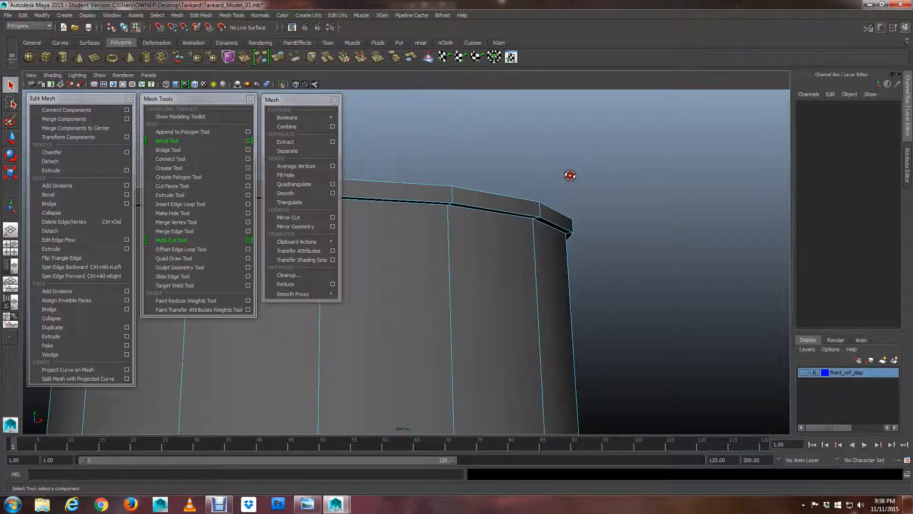
{"action": "left_click_drag", "start_coordinate": [572, 237], "coordinate": [499, 234], "text": "alt"}
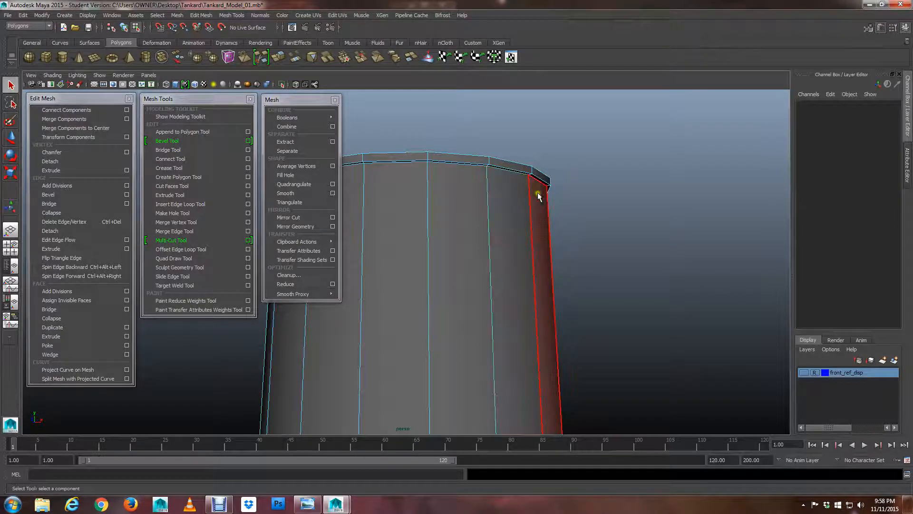
{"action": "left_click_drag", "start_coordinate": [500, 217], "coordinate": [503, 195], "text": "alt"}
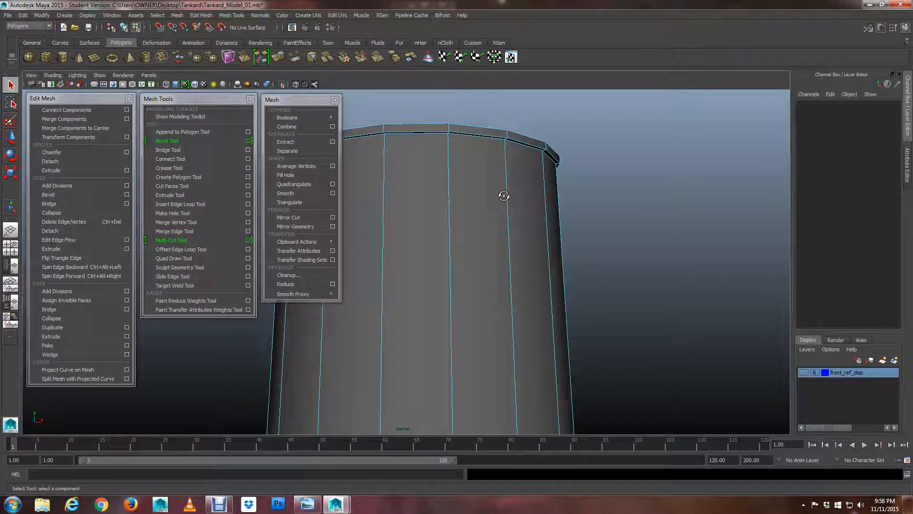
- Turn on the smooth mesh preview and examine the tankard's rim, wall and base from several angles
{"action": "key", "text": "3"}
{"action": "scroll", "coordinate": [504, 196], "scroll_direction": "down", "scroll_amount": 5}
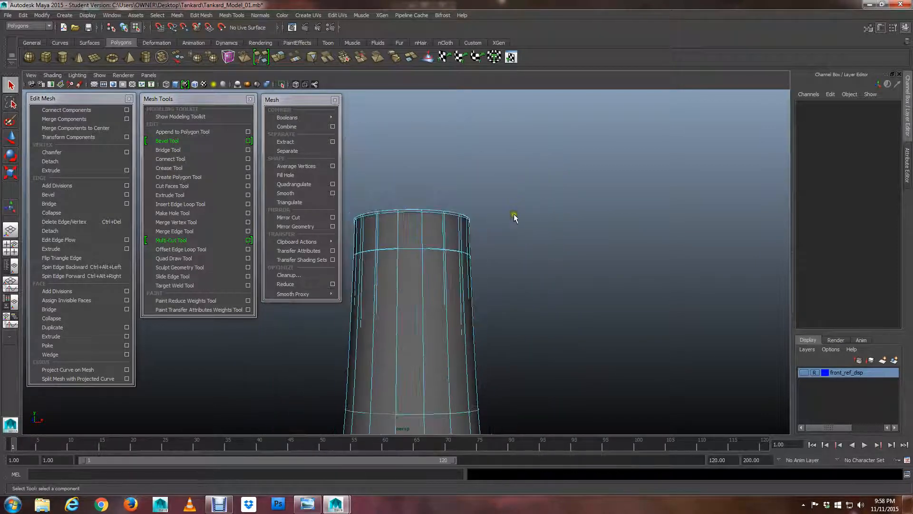
{"action": "left_click_drag", "start_coordinate": [513, 214], "coordinate": [514, 236], "text": "alt"}
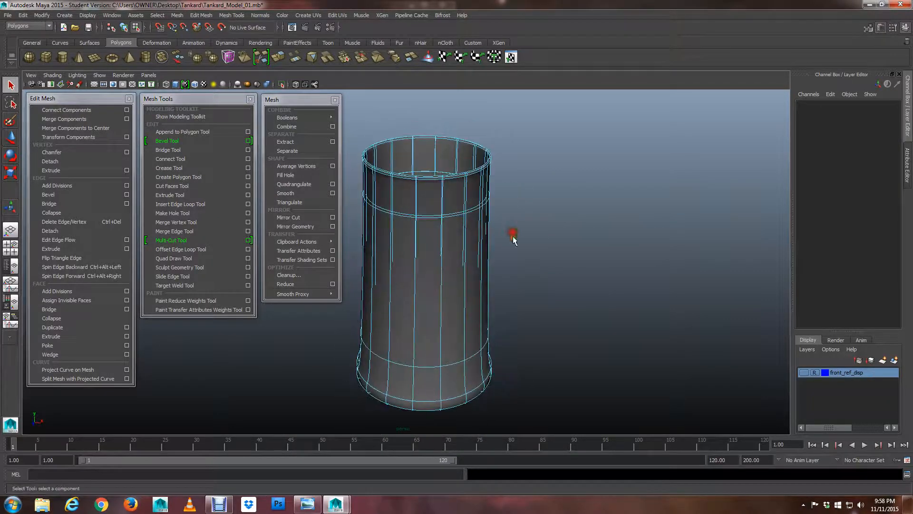
{"action": "middle_click_drag", "start_coordinate": [507, 278], "coordinate": [505, 320], "text": "alt"}
{"action": "scroll", "coordinate": [505, 213], "scroll_direction": "up", "scroll_amount": 5}
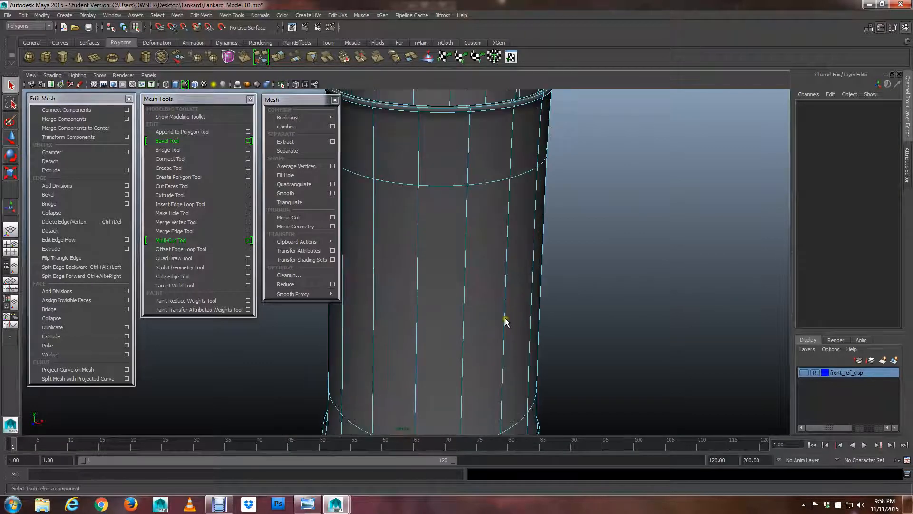
{"action": "right_click_drag", "start_coordinate": [537, 266], "coordinate": [476, 239], "text": "alt"}
{"action": "middle_click_drag", "start_coordinate": [475, 239], "coordinate": [474, 263], "text": "alt"}
{"action": "right_click_drag", "start_coordinate": [475, 261], "coordinate": [587, 285], "text": "alt"}
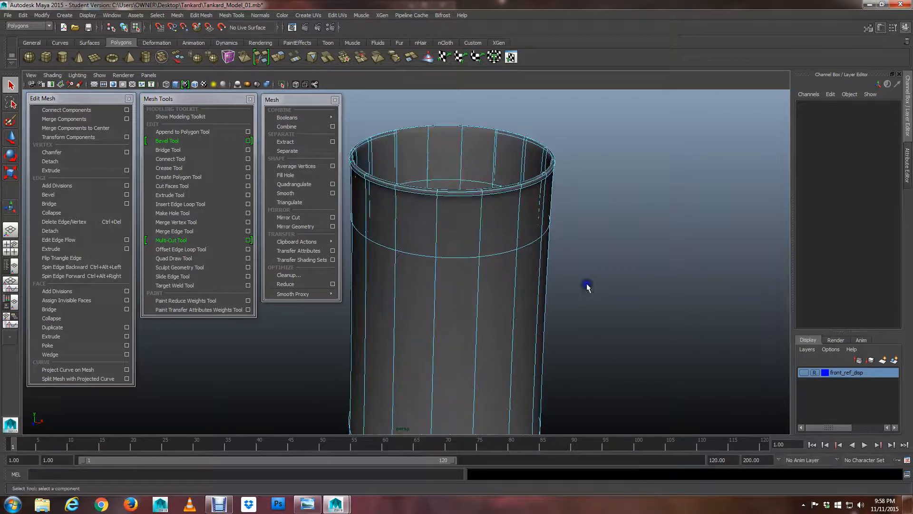
{"action": "middle_click_drag", "start_coordinate": [506, 276], "coordinate": [518, 259], "text": "alt"}
{"action": "right_click_drag", "start_coordinate": [587, 244], "coordinate": [514, 232], "text": "alt"}
{"action": "middle_click_drag", "start_coordinate": [519, 255], "coordinate": [514, 229], "text": "alt"}
{"action": "right_click_drag", "start_coordinate": [537, 235], "coordinate": [517, 233], "text": "alt"}
{"action": "middle_click_drag", "start_coordinate": [511, 247], "coordinate": [518, 212], "text": "alt"}
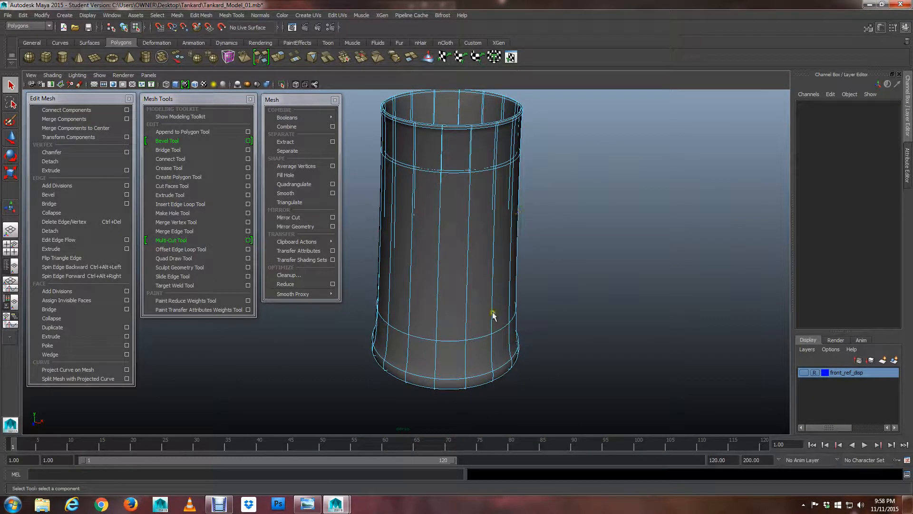
{"action": "left_click_drag", "start_coordinate": [493, 315], "coordinate": [485, 269], "text": "alt"}
{"action": "key", "text": "3"}
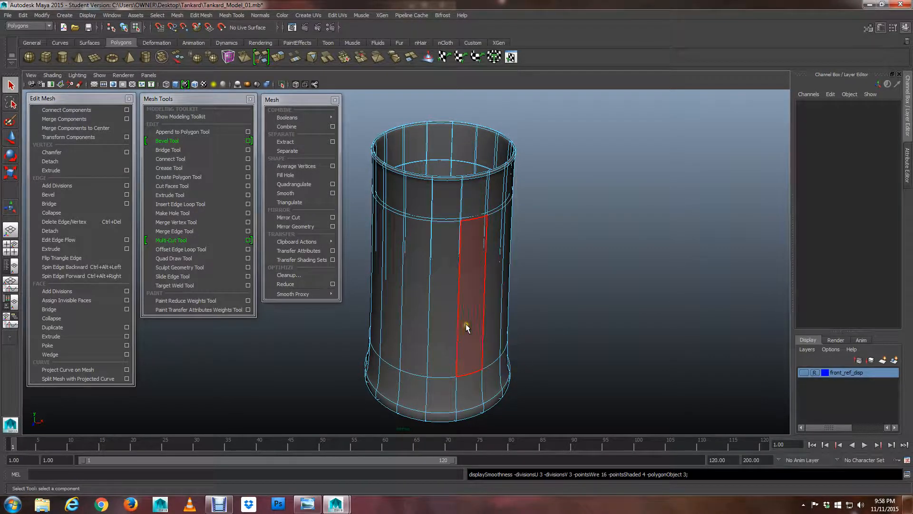
{"action": "left_click_drag", "start_coordinate": [465, 327], "coordinate": [495, 295], "text": "alt"}
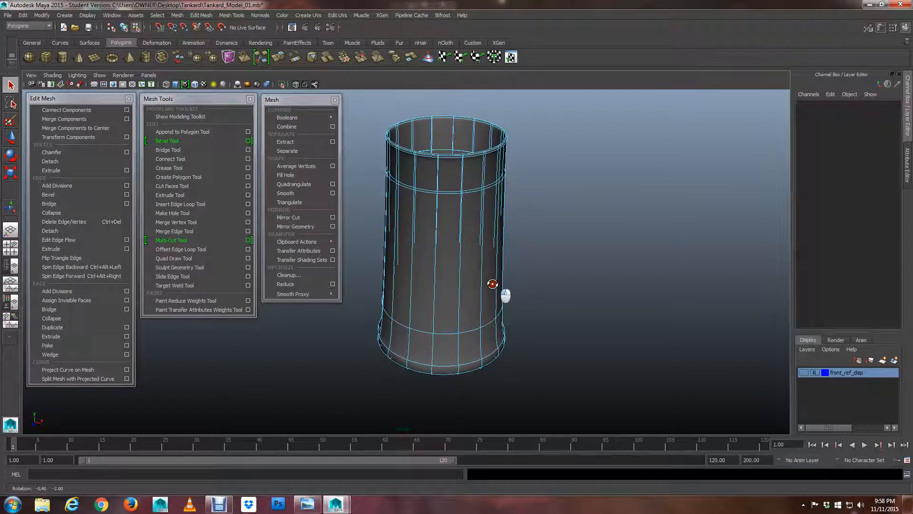
{"action": "middle_click_drag", "start_coordinate": [485, 245], "coordinate": [472, 258], "text": "alt"}
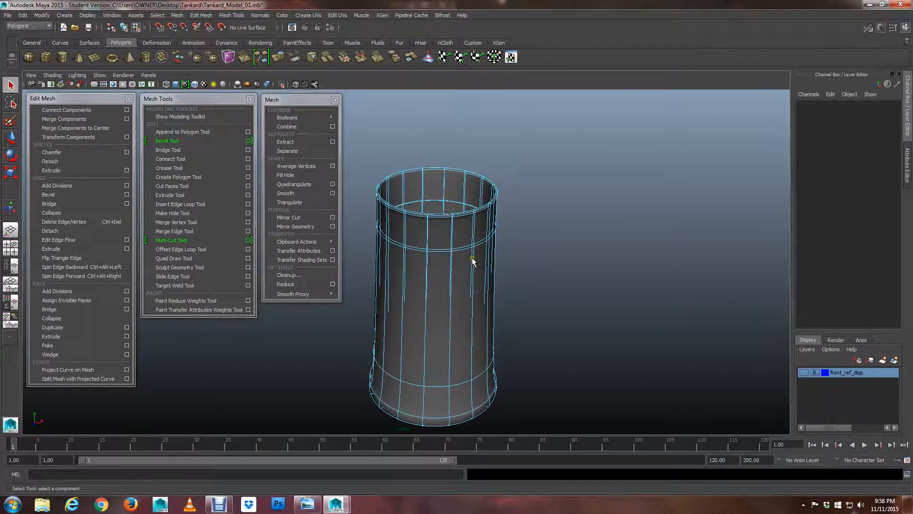
- Toggle repeatedly between the unsmoothed and smoothed display to compare the band shapes, ending on the unsmoothed mesh
{"action": "key", "text": "1"}
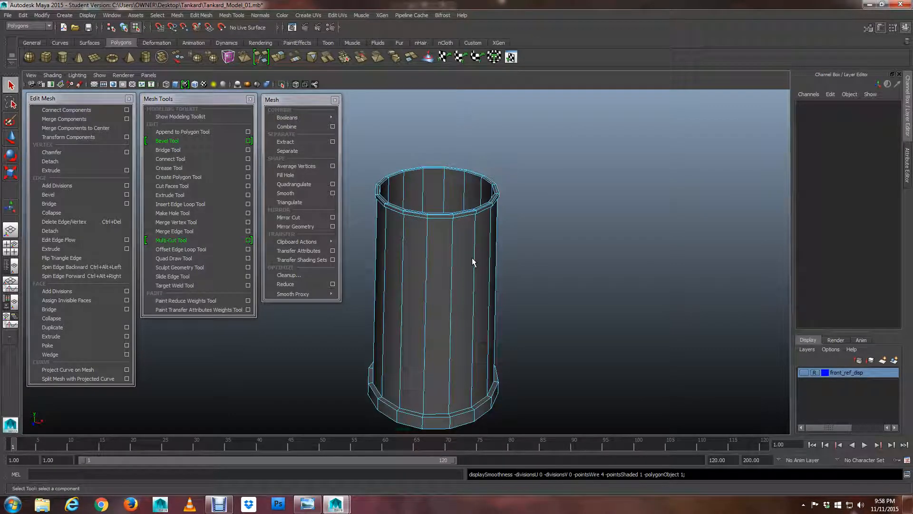
{"action": "key", "text": "3"}
{"action": "key", "text": "1"}
{"action": "key", "text": "3"}
{"action": "key", "text": "1"}
{"action": "key", "text": "3"}
{"action": "key", "text": "1"}
{"action": "key", "text": "3"}
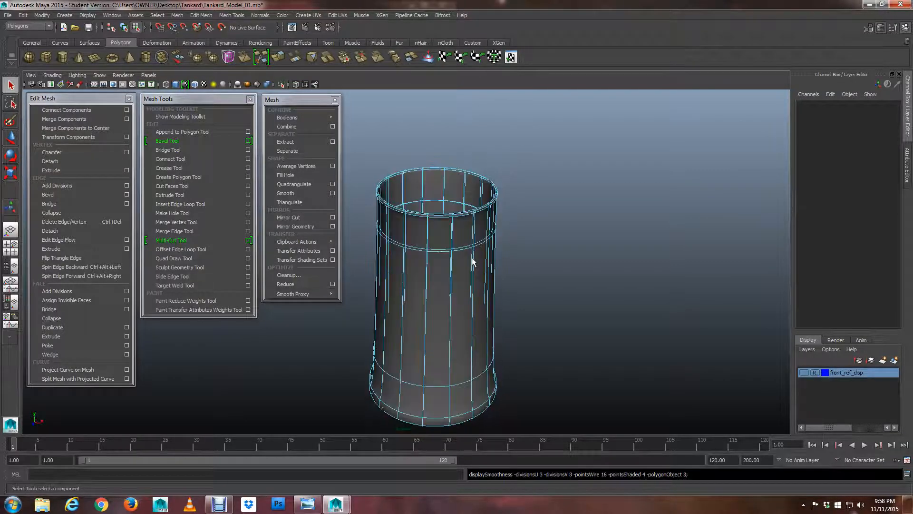
{"action": "key", "text": "1"}
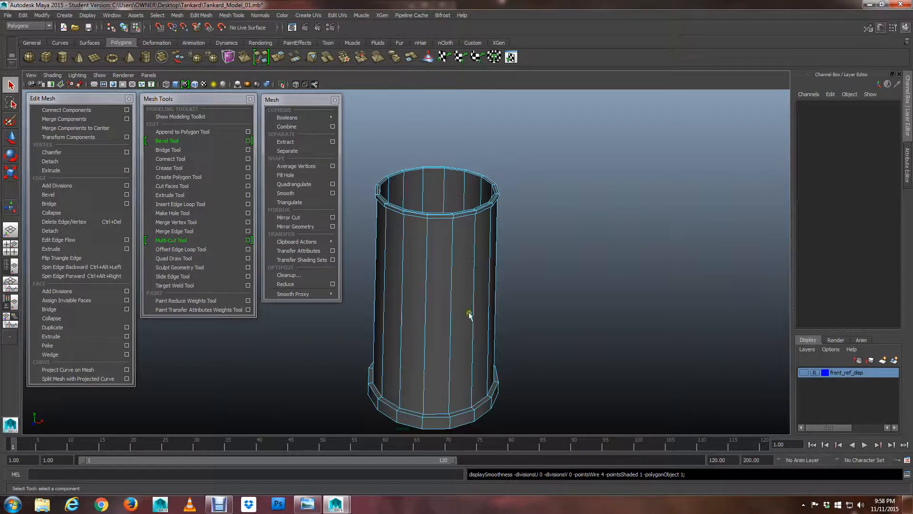
- Compare the smoothed and unsmoothed shapes of the base band up close, ending on the unsmoothed mesh
{"action": "mouse_move", "coordinate": [469, 315]}
{"action": "left_mouse_down", "text": "alt"}
{"action": "mouse_move", "coordinate": [479, 320]}
{"action": "mouse_move", "coordinate": [482, 310]}
{"action": "left_mouse_up", "text": "alt"}
{"action": "middle_click_drag", "start_coordinate": [466, 296], "coordinate": [477, 336], "text": "alt"}
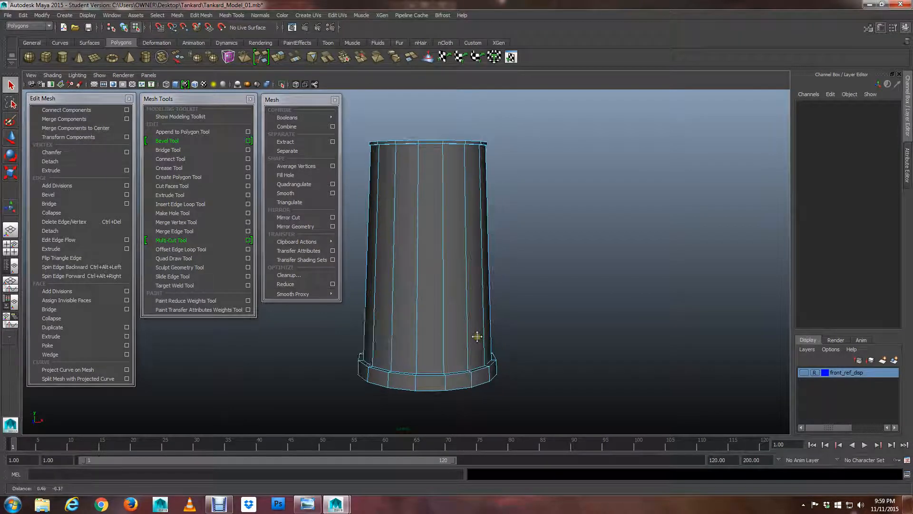
{"action": "right_click_drag", "start_coordinate": [477, 337], "coordinate": [626, 334], "text": "alt"}
{"action": "left_click_drag", "start_coordinate": [626, 335], "coordinate": [534, 304], "text": "alt"}
{"action": "key", "text": "3"}
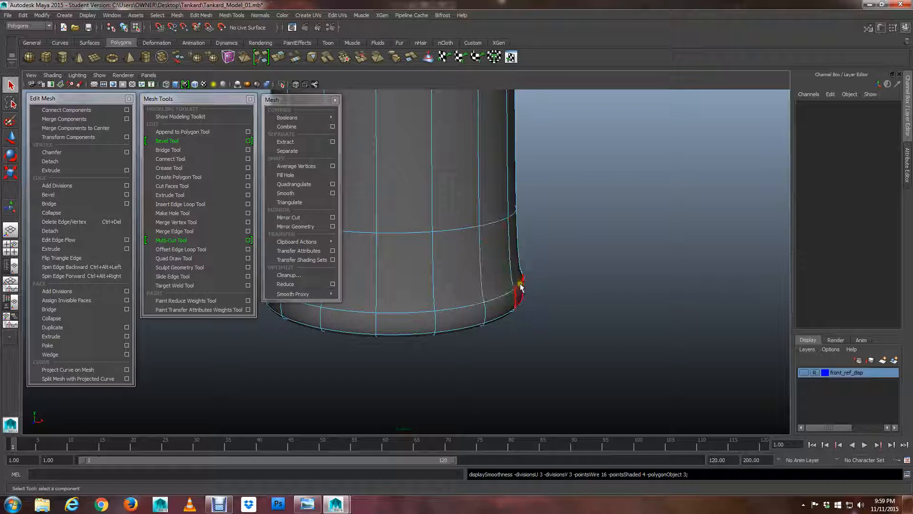
{"action": "key", "text": "1"}
{"action": "left_click_drag", "start_coordinate": [522, 293], "coordinate": [566, 298], "text": "alt"}
{"action": "scroll", "coordinate": [546, 278], "scroll_direction": "up", "scroll_amount": 3}
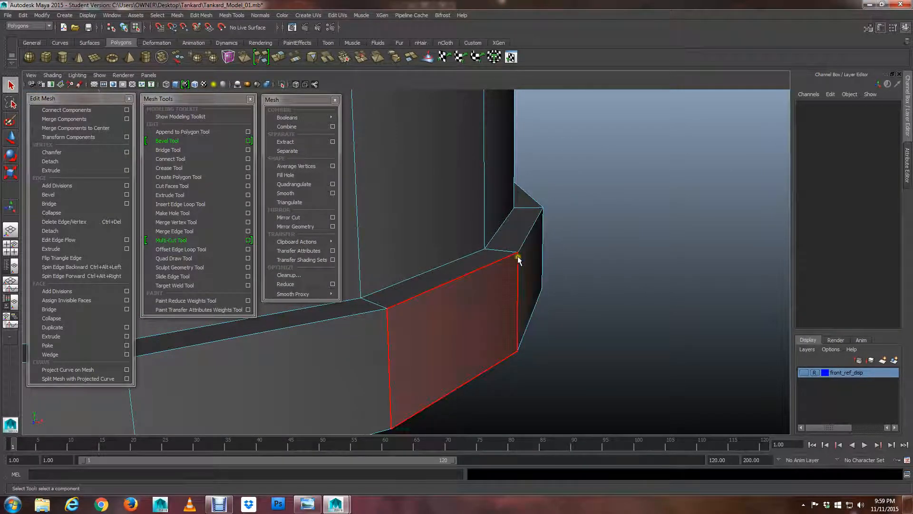
- Switch to vertex components and compare how the base band's corners appear in the smoothed and unsmoothed displays
{"action": "right_click_drag", "start_coordinate": [518, 255], "coordinate": [494, 256]}
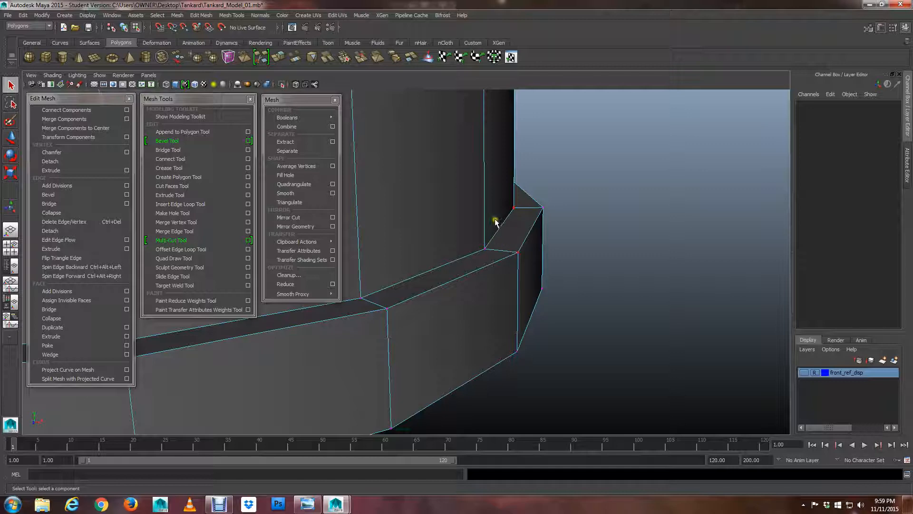
{"action": "scroll", "coordinate": [518, 241], "scroll_direction": "down", "scroll_amount": 3}
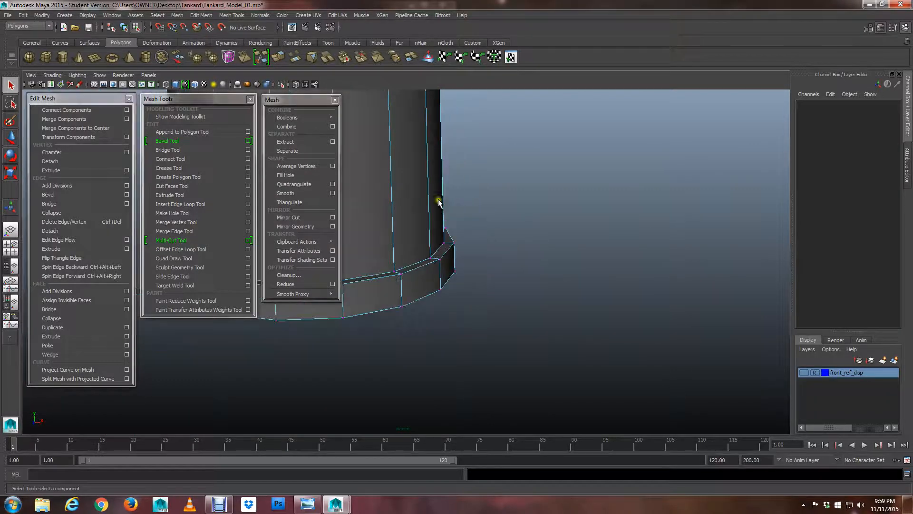
{"action": "left_click_drag", "start_coordinate": [436, 198], "coordinate": [452, 295], "text": "alt"}
{"action": "key", "text": "3"}
{"action": "middle_click_drag", "start_coordinate": [467, 329], "coordinate": [461, 233], "text": "alt"}
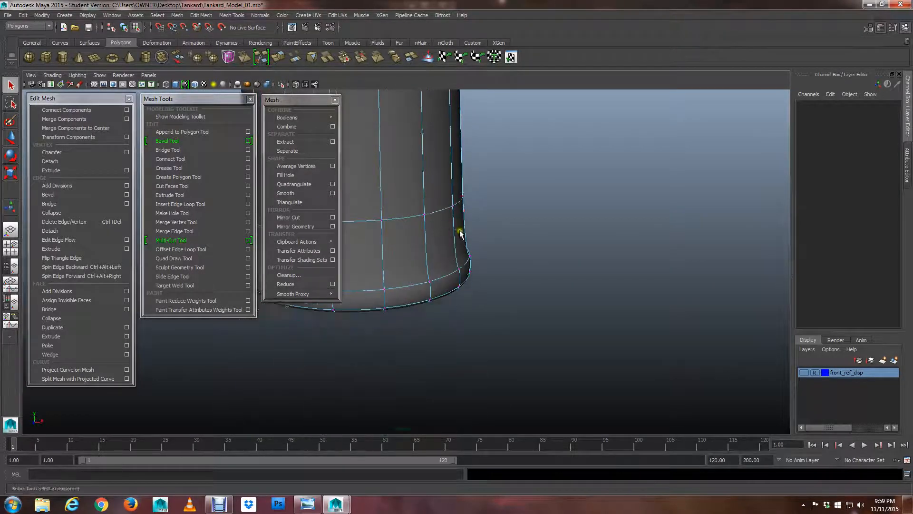
{"action": "right_click_drag", "start_coordinate": [461, 233], "coordinate": [575, 320], "text": "alt"}
{"action": "middle_click_drag", "start_coordinate": [575, 320], "coordinate": [548, 316], "text": "alt"}
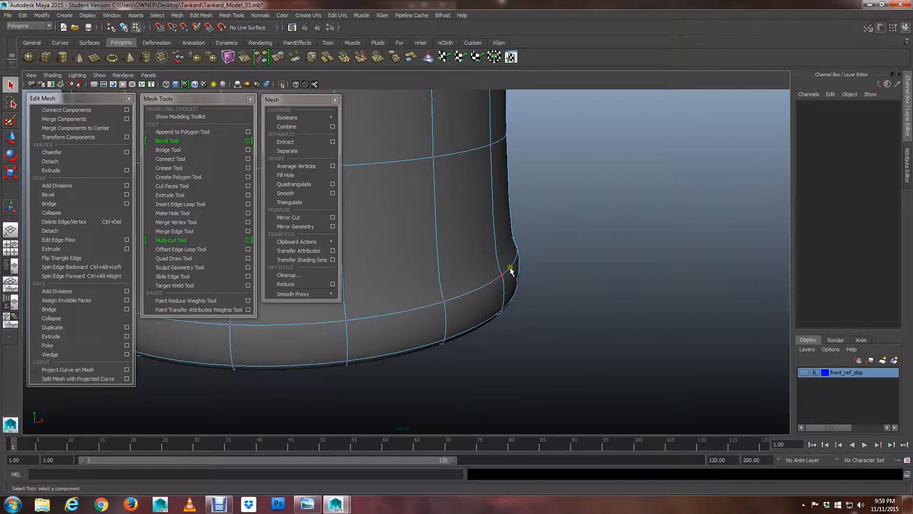
{"action": "key", "text": "1"}
{"action": "right_click_drag", "start_coordinate": [514, 259], "coordinate": [581, 312], "text": "alt"}
{"action": "middle_click_drag", "start_coordinate": [581, 312], "coordinate": [521, 280], "text": "alt"}
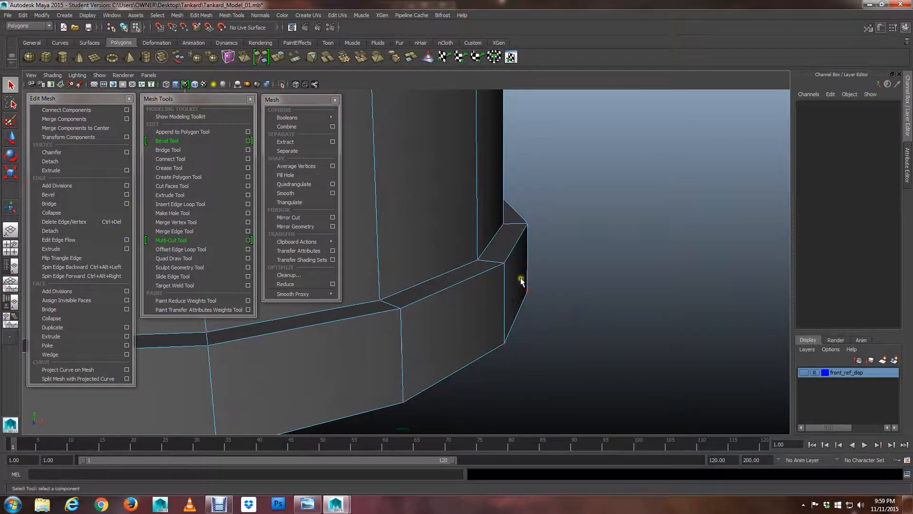
- Switch to edge selection and select the edge loop where the tankard wall meets the base band
{"action": "left_click", "coordinate": [468, 267]}
{"action": "left_click_drag", "start_coordinate": [475, 259], "coordinate": [452, 260], "text": "alt"}
{"action": "right_click_drag", "start_coordinate": [455, 261], "coordinate": [517, 271], "text": "alt"}
{"action": "middle_click_drag", "start_coordinate": [473, 271], "coordinate": [521, 238], "text": "alt"}
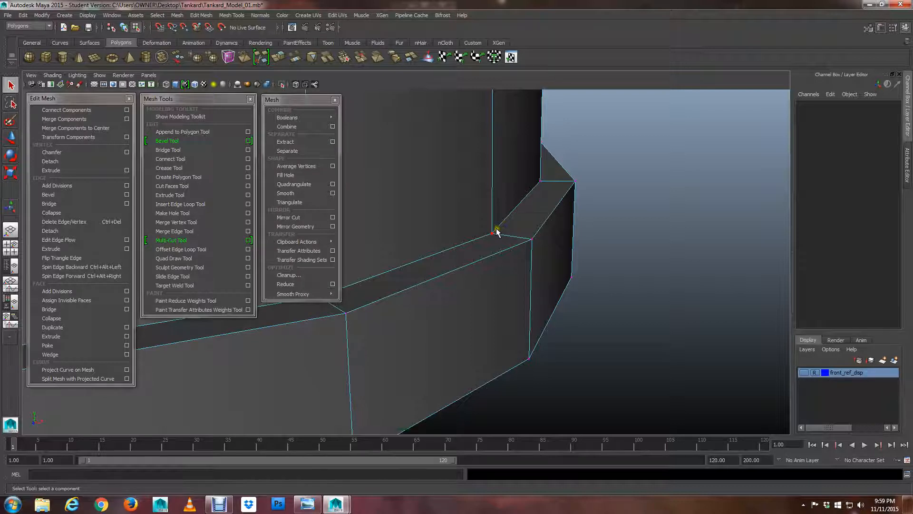
{"action": "right_click_drag", "start_coordinate": [498, 228], "coordinate": [496, 216]}
{"action": "left_click", "coordinate": [481, 235]}
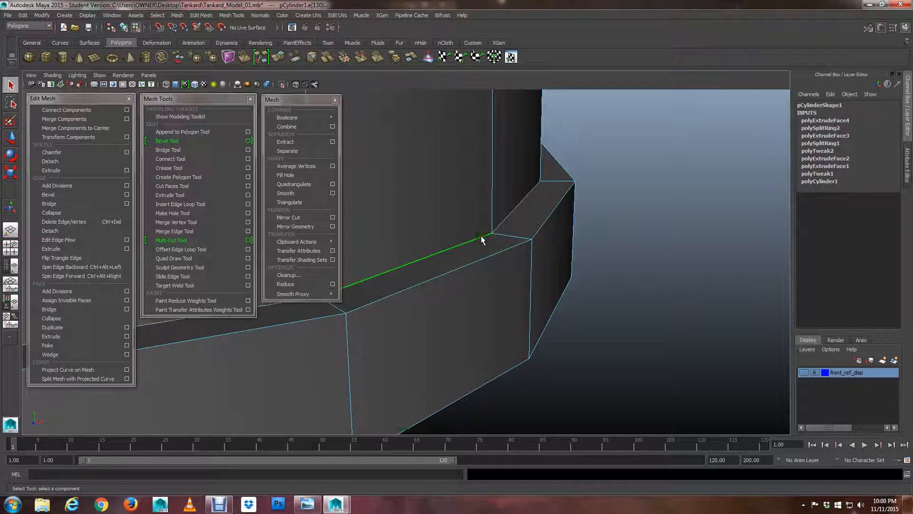
- Examine the selected inner edge loop around the base in shaded and wireframe display, ending in shaded display
{"action": "right_click_drag", "start_coordinate": [567, 246], "coordinate": [476, 242], "text": "alt"}
{"action": "middle_click_drag", "start_coordinate": [414, 229], "coordinate": [620, 199], "text": "alt"}
{"action": "right_click_drag", "start_coordinate": [587, 216], "coordinate": [465, 198], "text": "alt"}
{"action": "middle_click_drag", "start_coordinate": [464, 198], "coordinate": [549, 200], "text": "alt"}
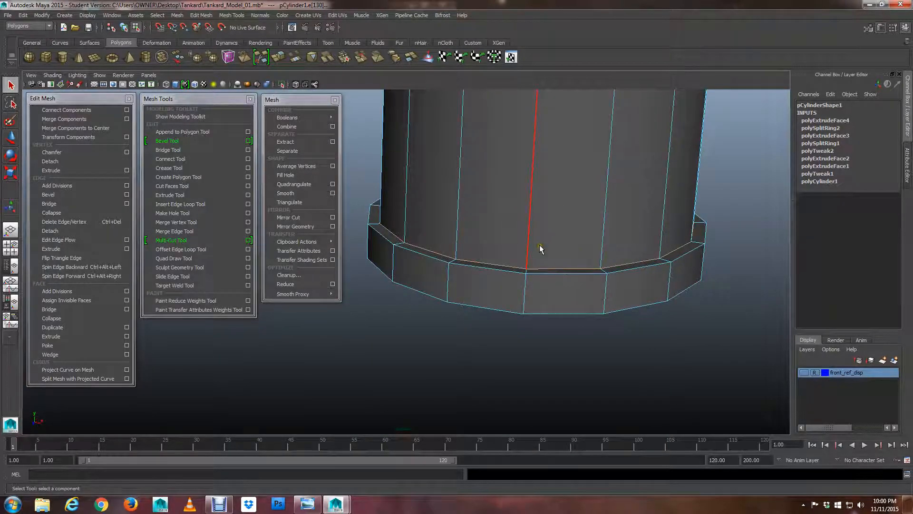
{"action": "key", "text": "4"}
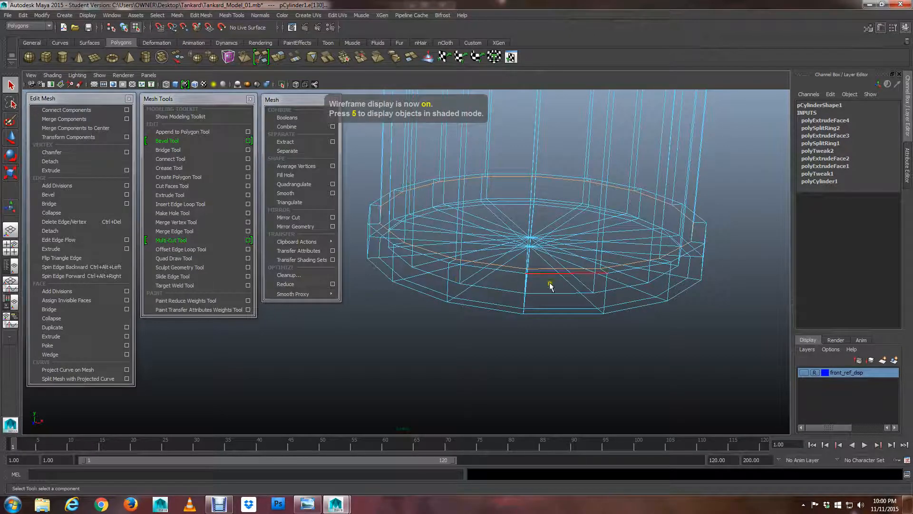
{"action": "middle_click_drag", "start_coordinate": [678, 264], "coordinate": [521, 259], "text": "alt"}
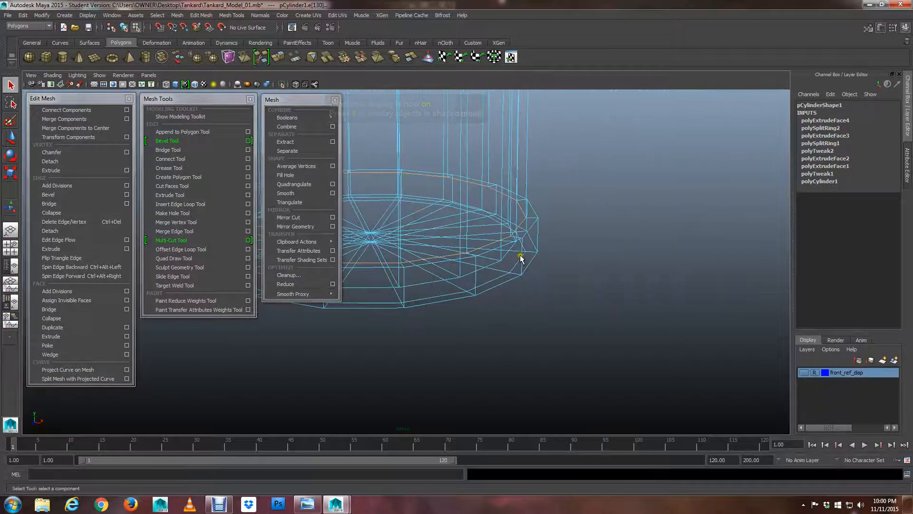
{"action": "scroll", "coordinate": [656, 289], "scroll_direction": "up", "scroll_amount": 5}
{"action": "scroll", "coordinate": [646, 276], "scroll_direction": "up", "scroll_amount": 5}
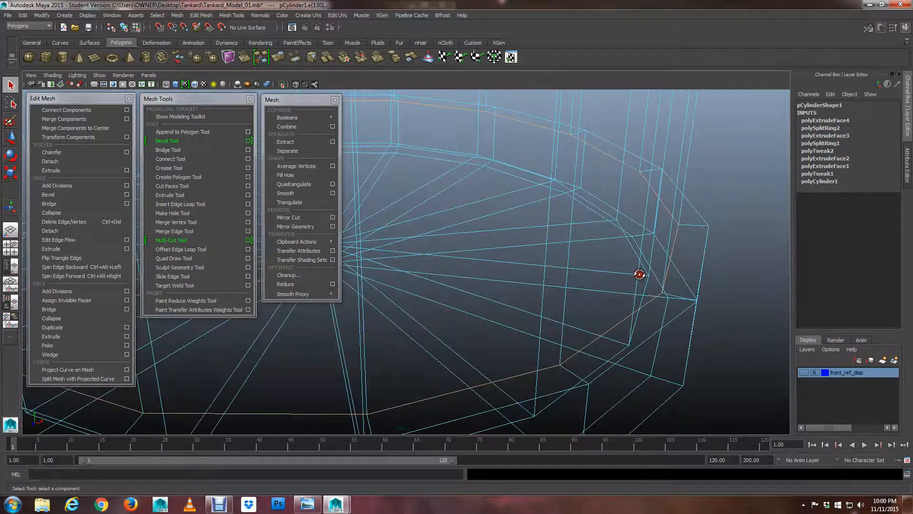
{"action": "left_click_drag", "start_coordinate": [677, 310], "coordinate": [625, 301], "text": "alt"}
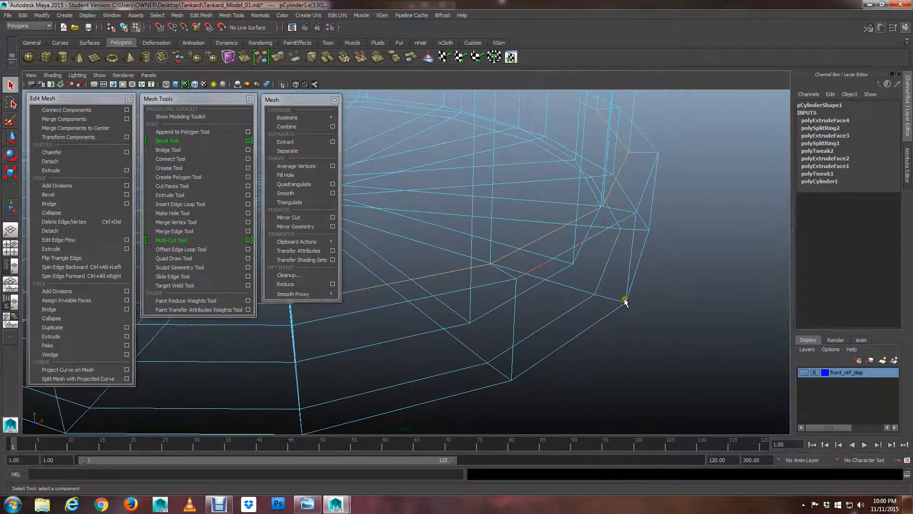
{"action": "key", "text": "5"}
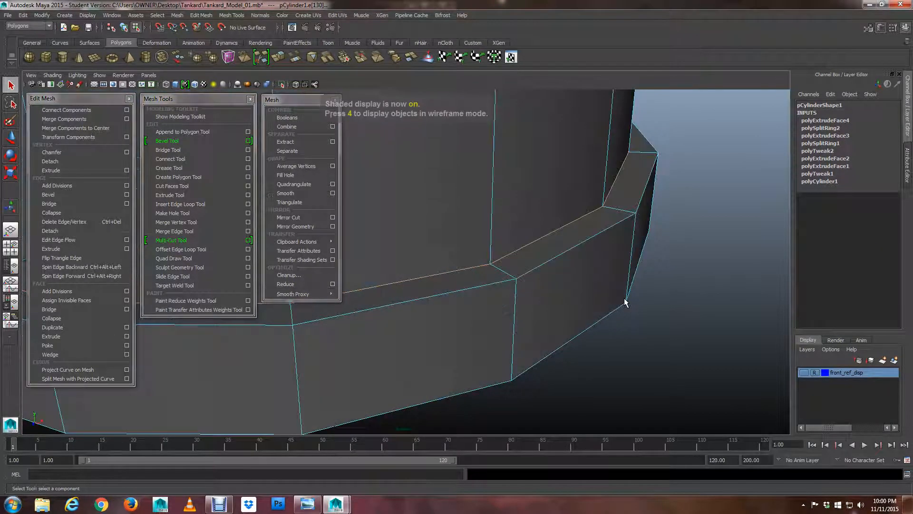
- Select the edge loop along the base band's upper outer edge and check it in wireframe before restoring shaded display
{"action": "left_click", "coordinate": [576, 249]}
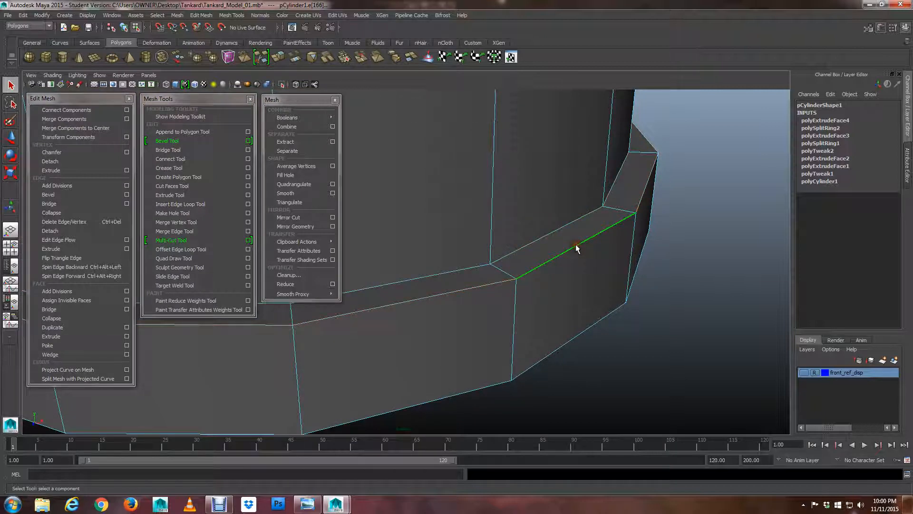
{"action": "left_click", "coordinate": [638, 203]}
{"action": "key", "text": "4"}
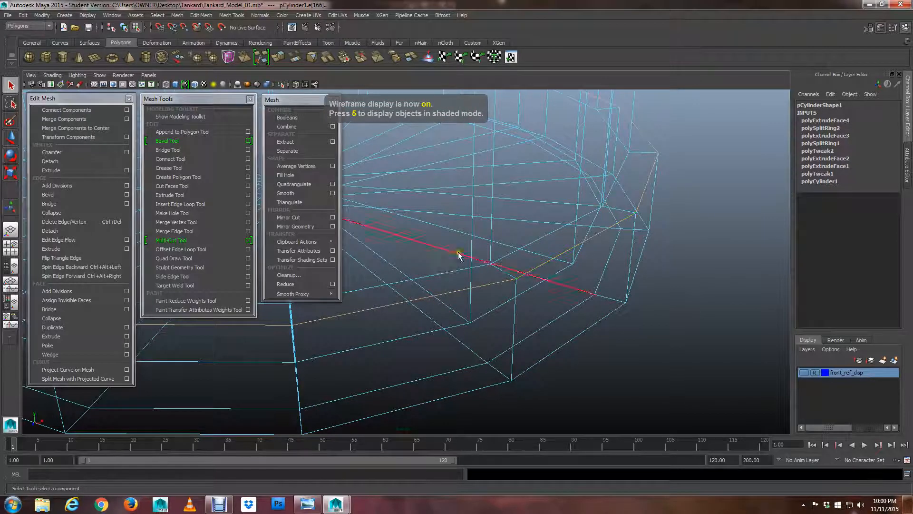
{"action": "left_click", "coordinate": [677, 175]}
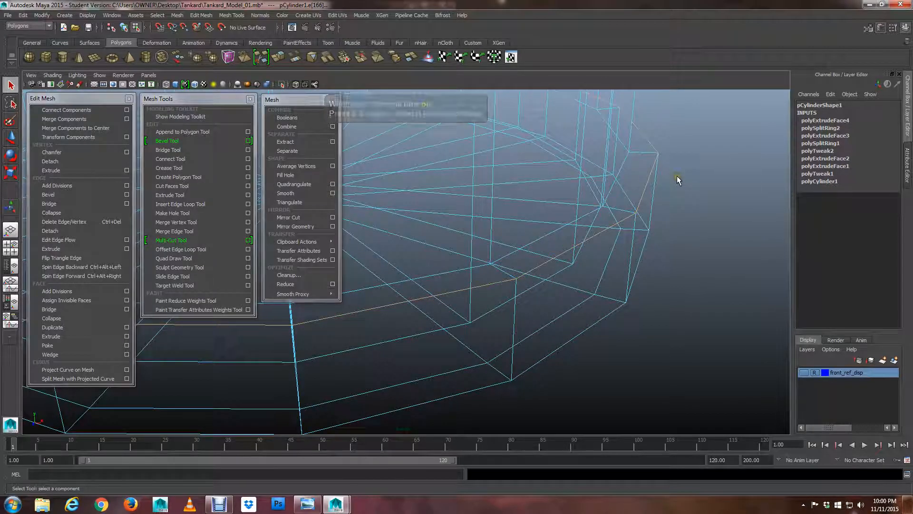
{"action": "key", "text": "5"}
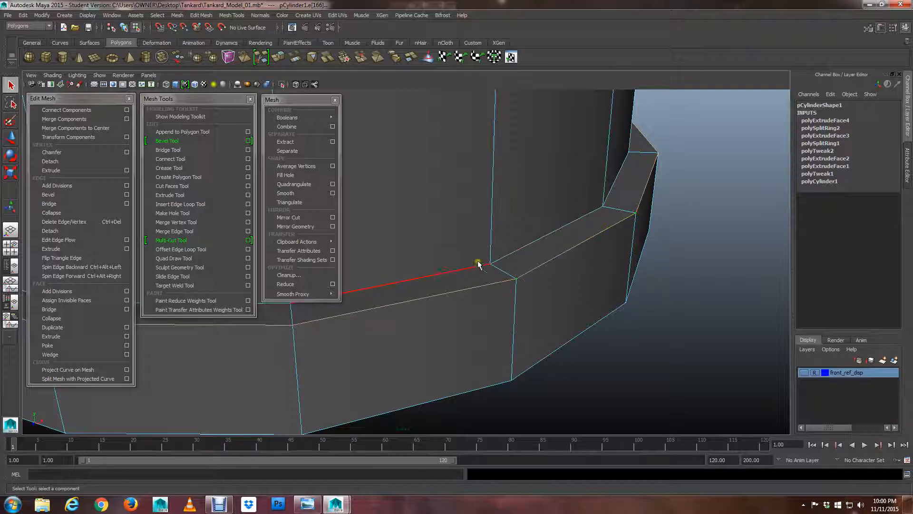
- Show the Modeling Toolkit and bevel the base band's upper outer edge loop with a fractional offset of 0.2
{"action": "left_click", "coordinate": [178, 119]}
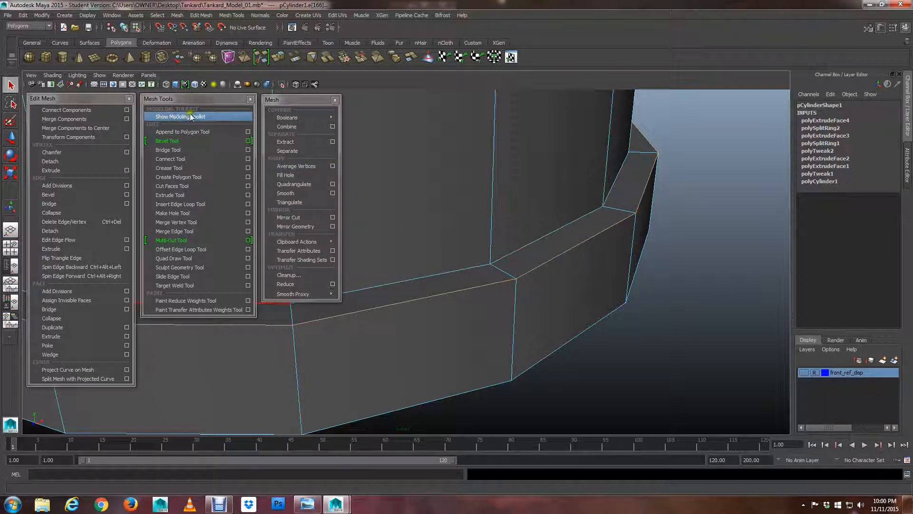
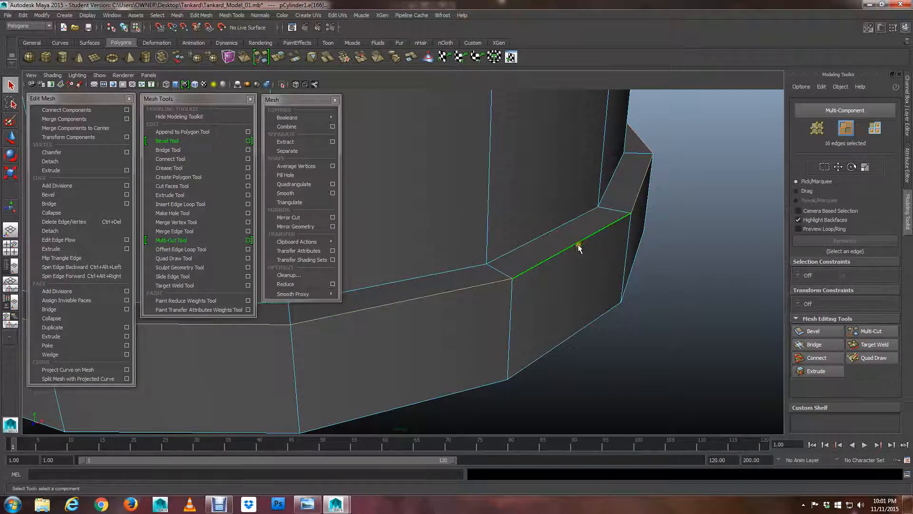
{"action": "left_click", "coordinate": [813, 331]}
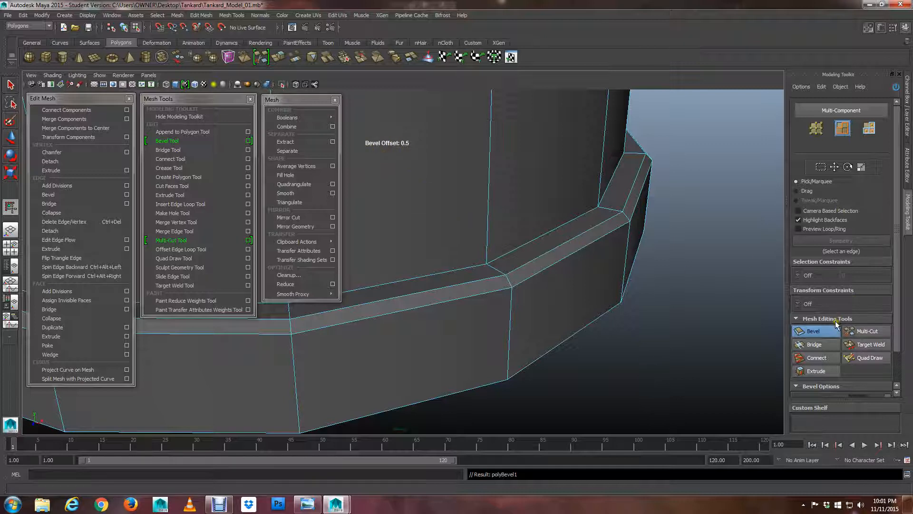
{"action": "scroll", "coordinate": [837, 324], "scroll_direction": "down", "scroll_amount": 2}
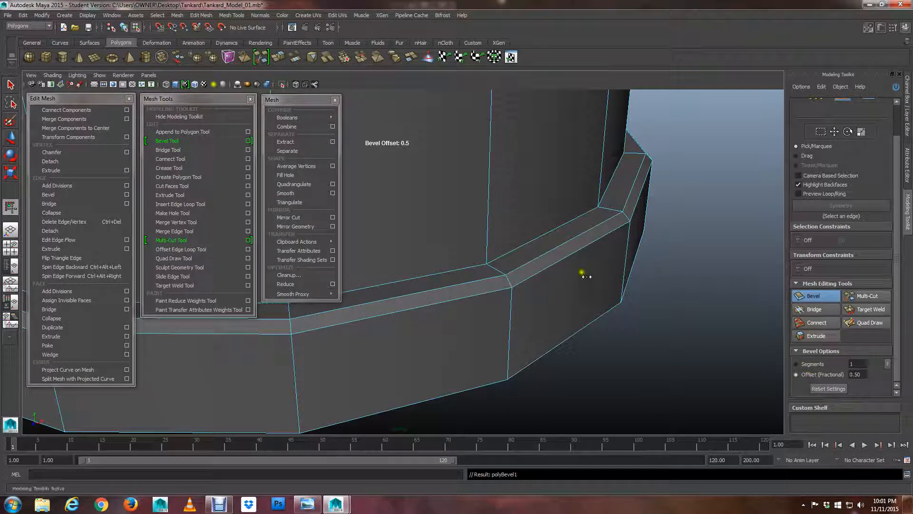
{"action": "left_click_drag", "start_coordinate": [586, 276], "coordinate": [548, 269]}
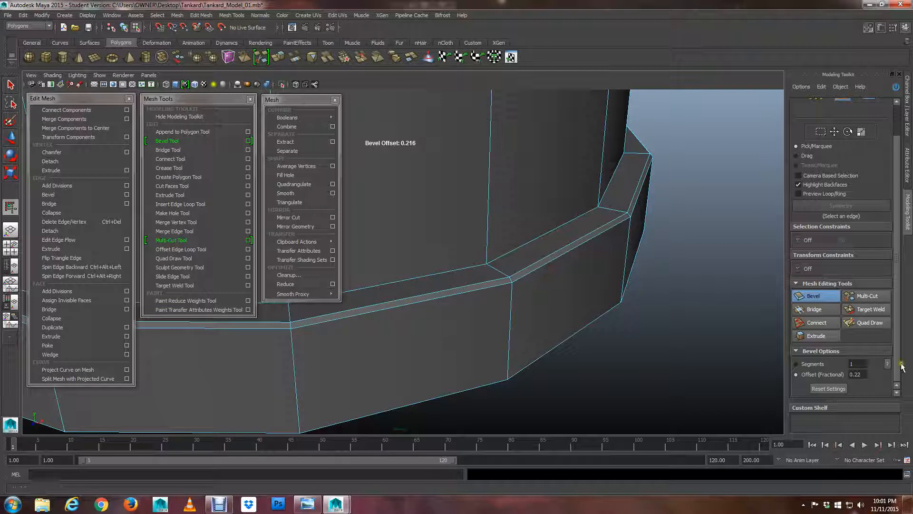
{"action": "double_click", "coordinate": [854, 375]}
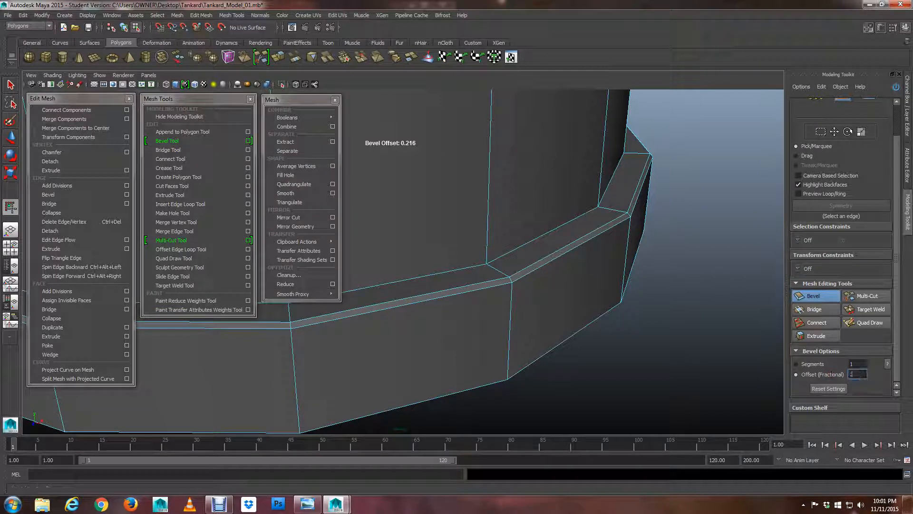
{"action": "type", "text": "0.2"}
{"action": "key", "text": "Return"}
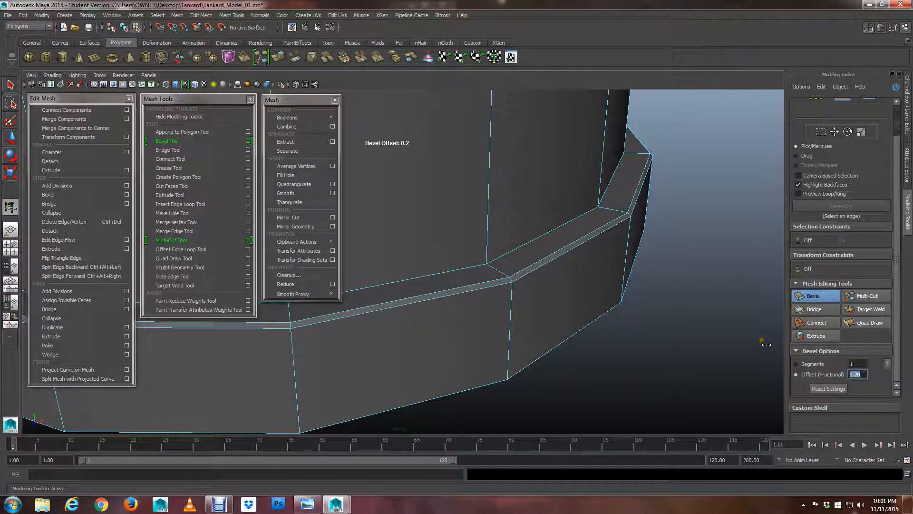
- Inspect the beveled outer edge of the base band in the smooth preview from several angles, ending on the unsmoothed mesh
{"action": "scroll", "coordinate": [614, 291], "scroll_direction": "down", "scroll_amount": 3}
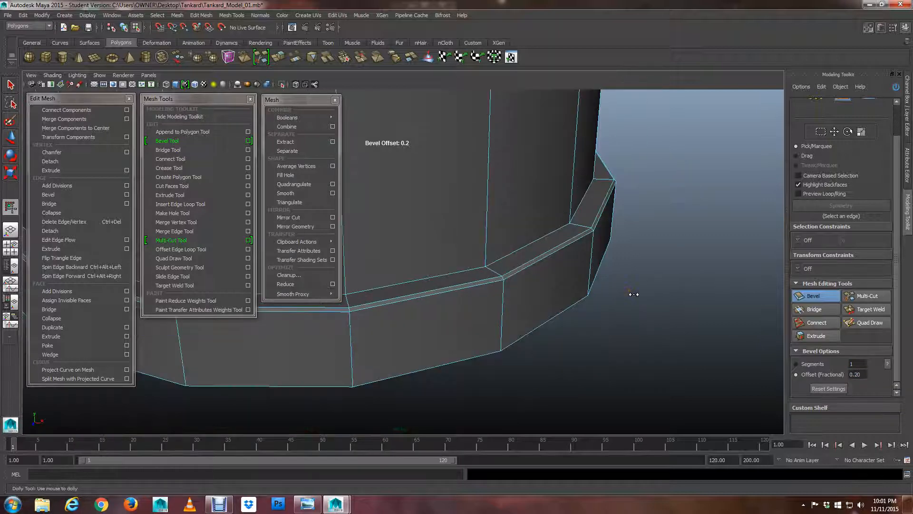
{"action": "scroll", "coordinate": [633, 294], "scroll_direction": "up", "scroll_amount": 4}
{"action": "key", "text": "3"}
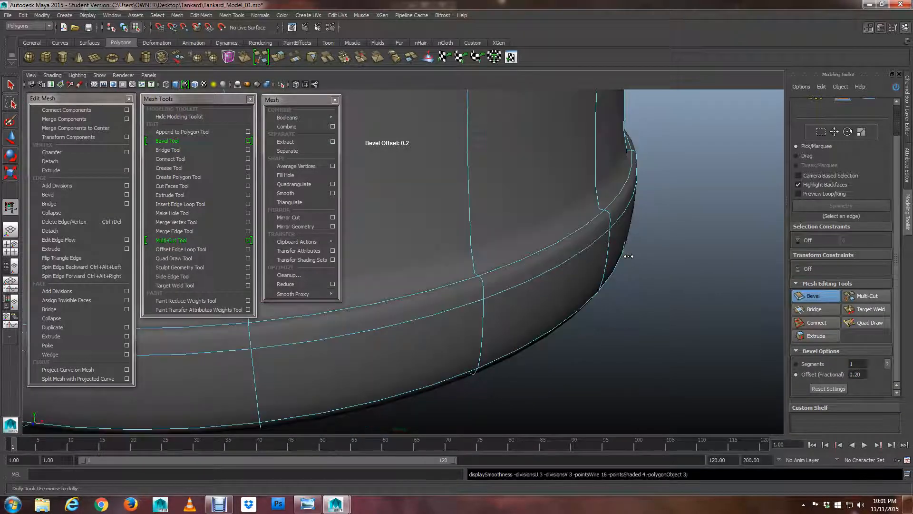
{"action": "left_click_drag", "start_coordinate": [629, 256], "coordinate": [616, 248], "text": "alt"}
{"action": "middle_click_drag", "start_coordinate": [617, 248], "coordinate": [623, 287], "text": "alt"}
{"action": "left_click_drag", "start_coordinate": [623, 287], "coordinate": [652, 316], "text": "alt"}
{"action": "right_click_drag", "start_coordinate": [652, 316], "coordinate": [637, 309], "text": "alt"}
{"action": "middle_click_drag", "start_coordinate": [636, 309], "coordinate": [636, 301], "text": "alt"}
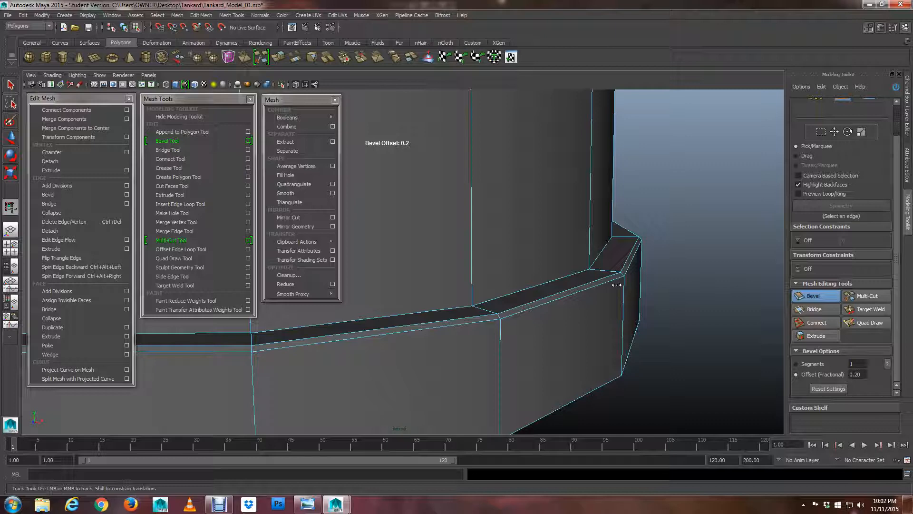
- Bevel the edge loop where the wall meets the base band with an offset of 0.2 and preview it smoothed
{"action": "key", "text": "q"}
{"action": "left_click_drag", "start_coordinate": [601, 284], "coordinate": [594, 250], "text": "alt"}
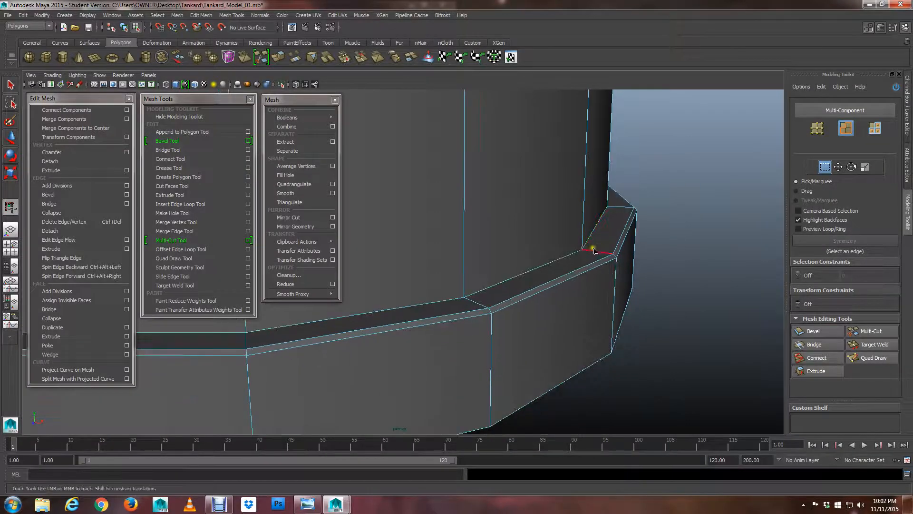
{"action": "double_click", "coordinate": [567, 256]}
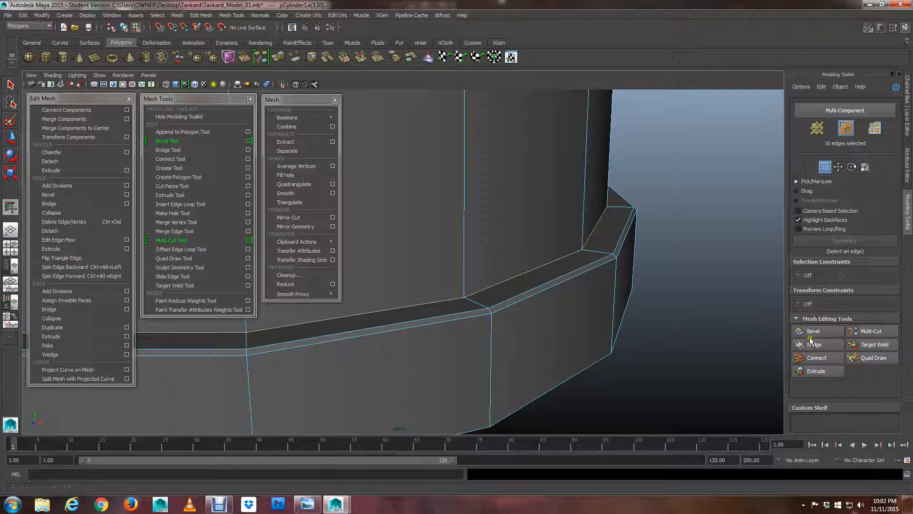
{"action": "left_click", "coordinate": [831, 332]}
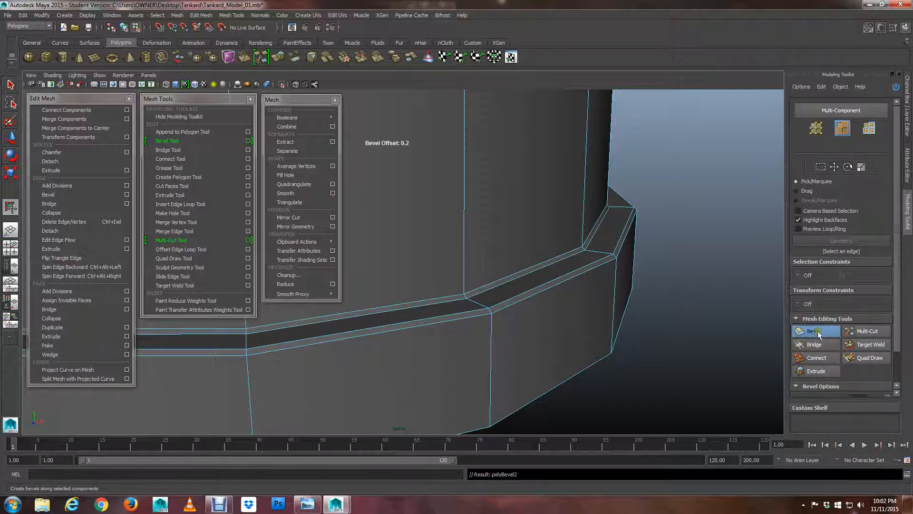
{"action": "key", "text": "3"}
{"action": "scroll", "coordinate": [594, 276], "scroll_direction": "down", "scroll_amount": 3}
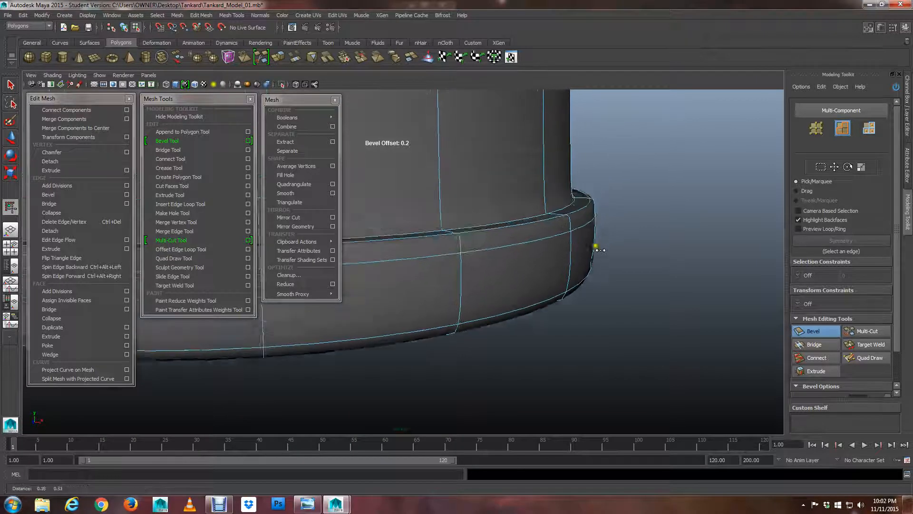
{"action": "middle_click_drag", "start_coordinate": [596, 246], "coordinate": [583, 293], "text": "alt"}
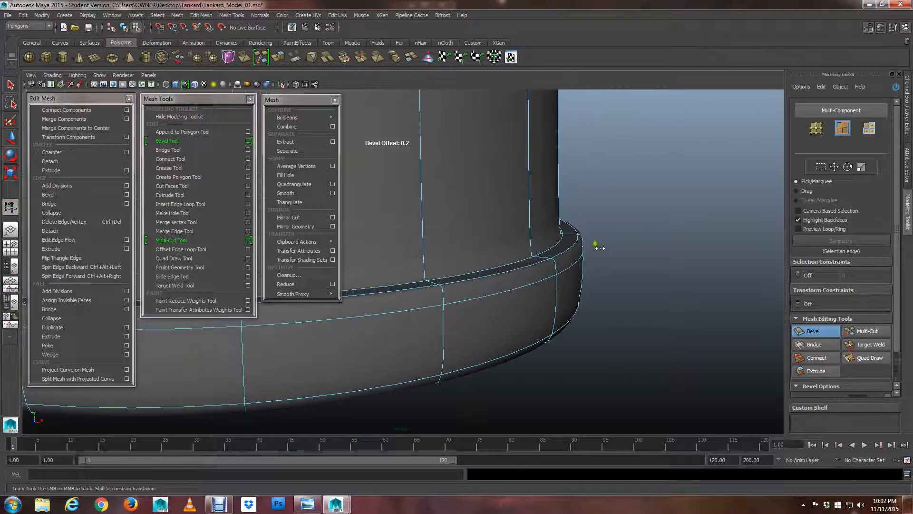
- Bevel the edge loop along the base band's bottom outer edge with an offset of 0.2 and preview it smoothed
{"action": "right_click_drag", "start_coordinate": [618, 245], "coordinate": [527, 241], "text": "alt"}
{"action": "right_click_drag", "start_coordinate": [459, 269], "coordinate": [572, 283], "text": "alt"}
{"action": "left_click_drag", "start_coordinate": [578, 252], "coordinate": [540, 305], "text": "alt"}
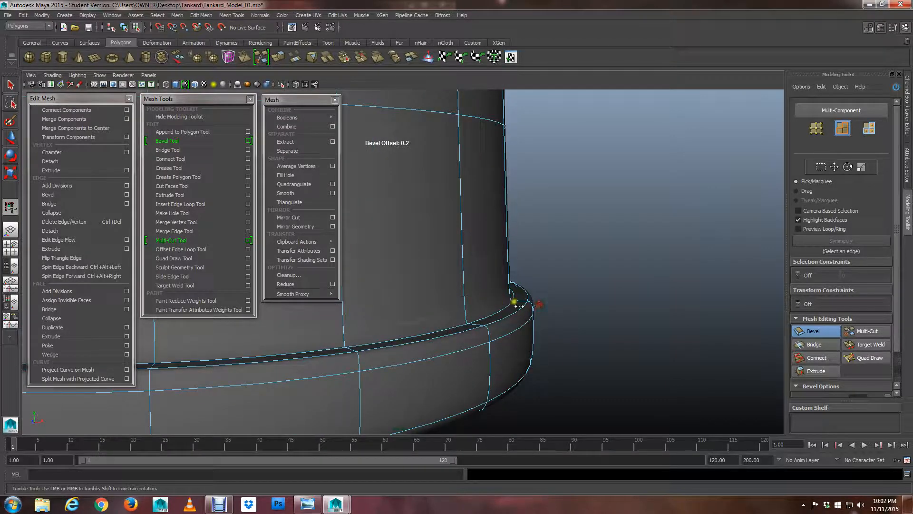
{"action": "key", "text": "1"}
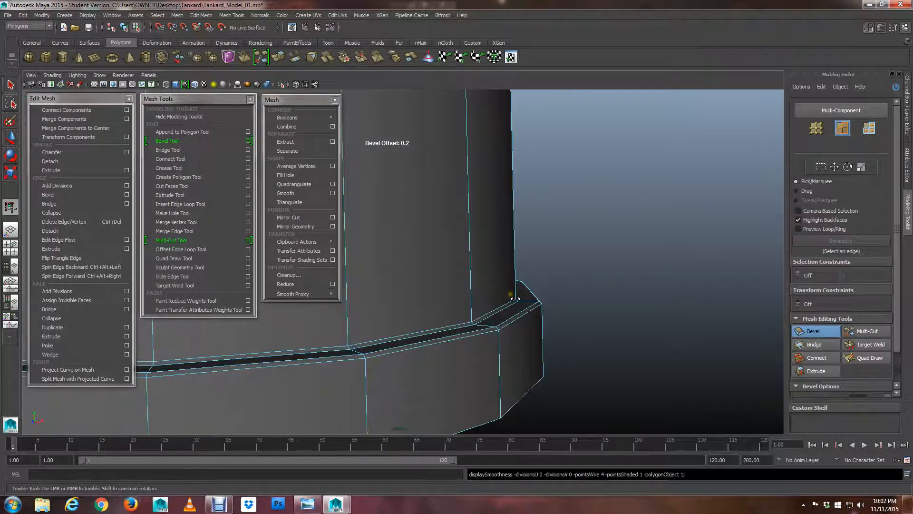
{"action": "left_click_drag", "start_coordinate": [523, 312], "coordinate": [498, 324], "text": "alt"}
{"action": "right_click_drag", "start_coordinate": [495, 310], "coordinate": [552, 268], "text": "alt"}
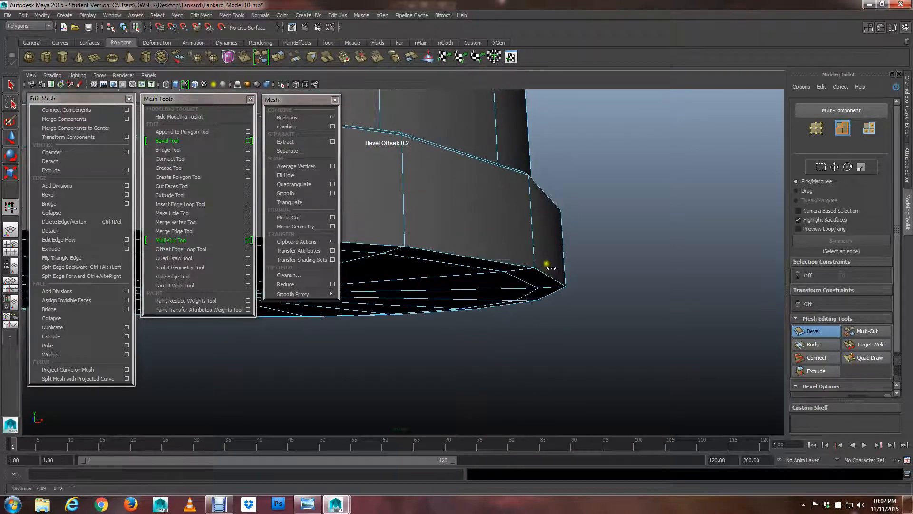
{"action": "key", "text": "3"}
{"action": "key", "text": "1"}
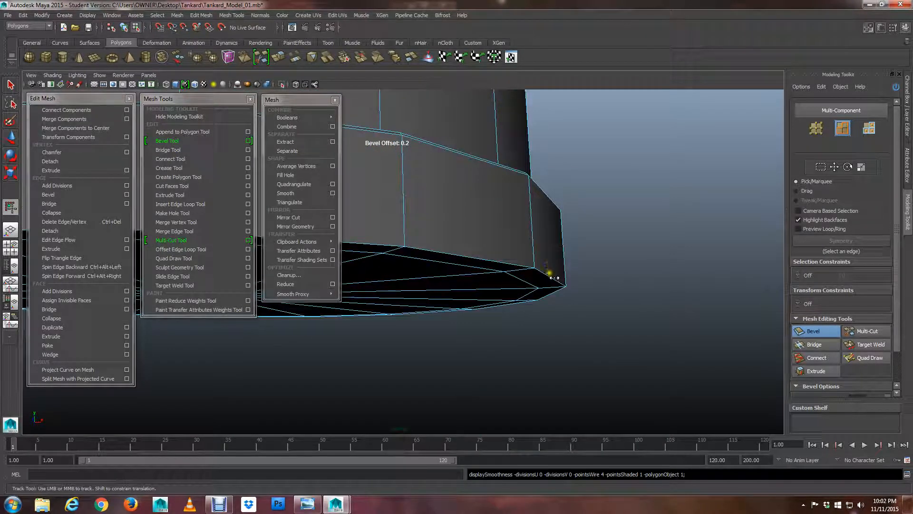
{"action": "key", "text": "q"}
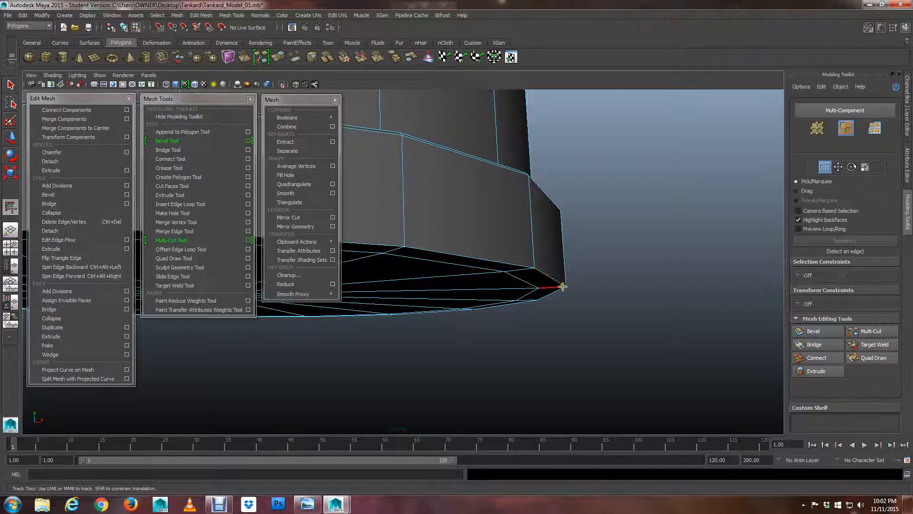
{"action": "double_click", "coordinate": [549, 278]}
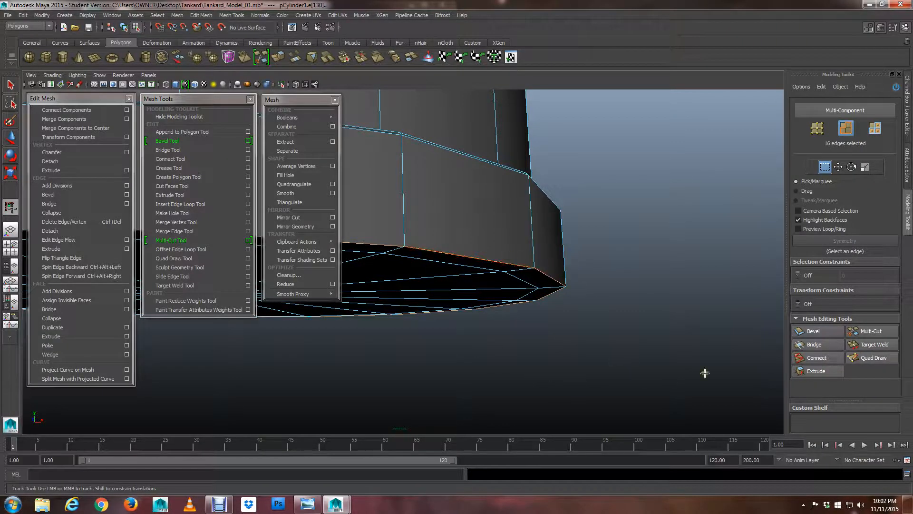
{"action": "left_click", "coordinate": [804, 333]}
{"action": "scroll", "coordinate": [608, 327], "scroll_direction": "down", "scroll_amount": 5}
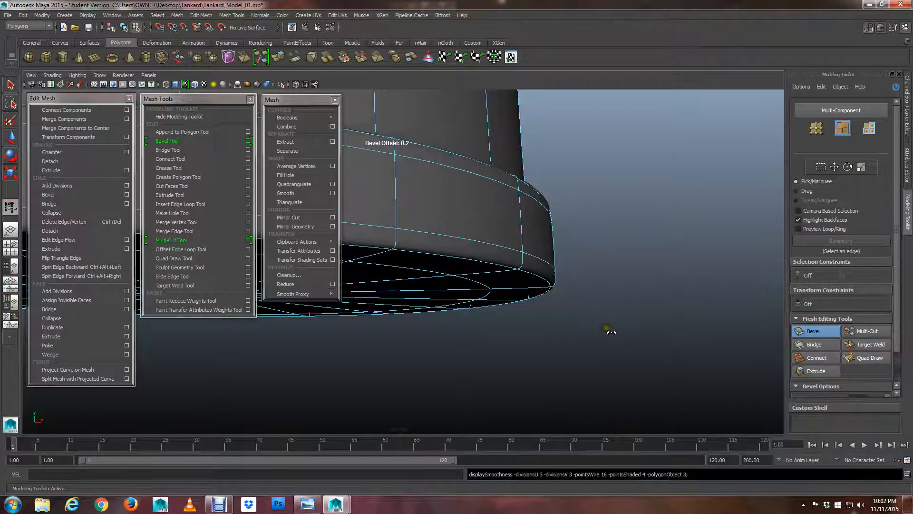
{"action": "scroll", "coordinate": [518, 273], "scroll_direction": "up", "scroll_amount": 5}
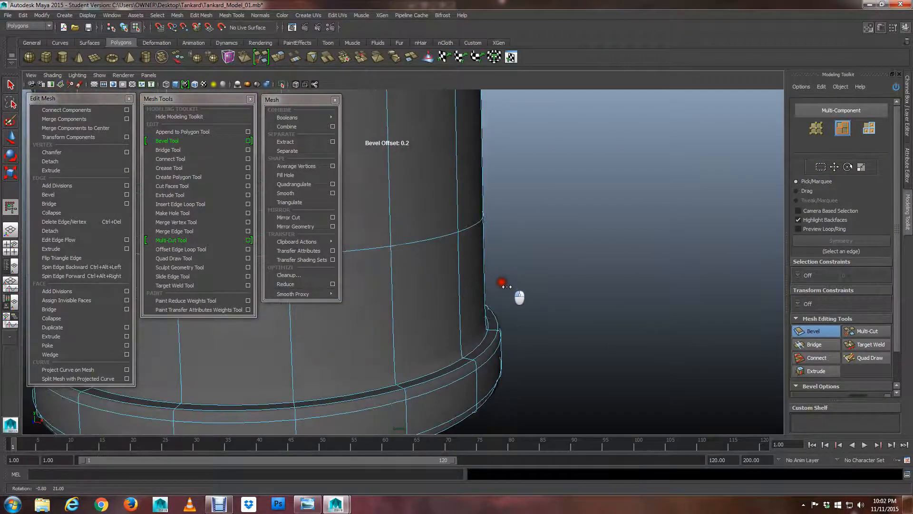
- End the bevel and return the tankard from edge selection to object mode
{"action": "left_click_drag", "start_coordinate": [503, 281], "coordinate": [566, 270], "text": "alt"}
{"action": "left_click", "coordinate": [558, 229]}
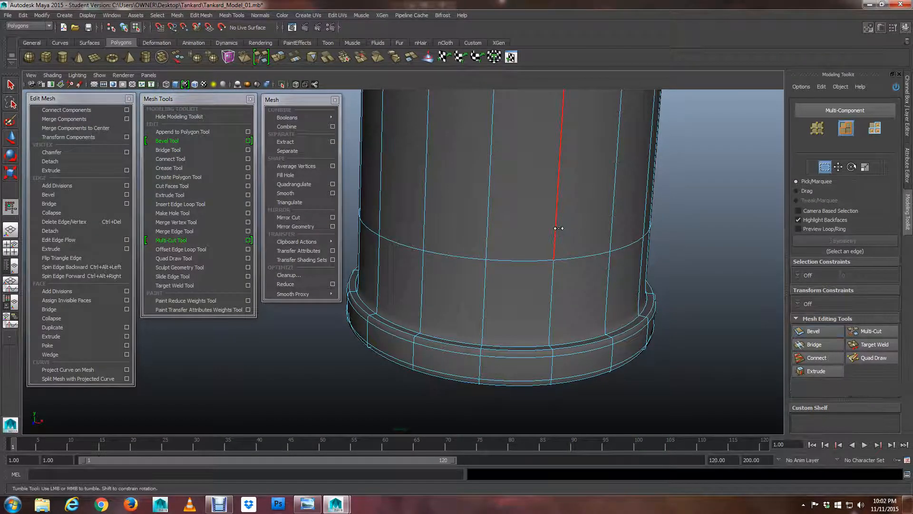
{"action": "left_click_drag", "start_coordinate": [574, 239], "coordinate": [575, 241], "text": "alt"}
{"action": "mouse_move", "coordinate": [554, 240]}
{"action": "right_mouse_down", "text": "alt"}
{"action": "mouse_move", "coordinate": [567, 251]}
{"action": "mouse_move", "coordinate": [554, 242]}
{"action": "right_mouse_up", "text": "alt"}
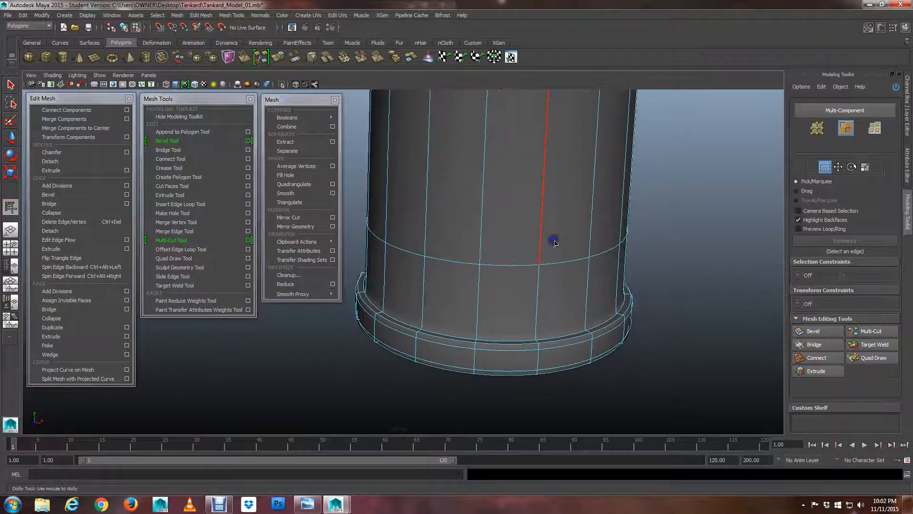
{"action": "left_click", "coordinate": [587, 265]}
{"action": "left_click", "coordinate": [560, 255]}
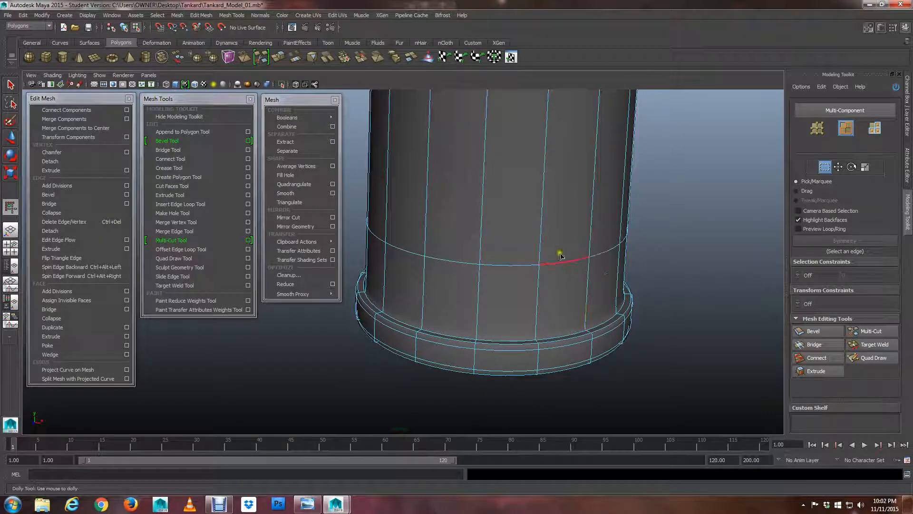
{"action": "right_click_drag", "start_coordinate": [560, 255], "coordinate": [585, 244]}
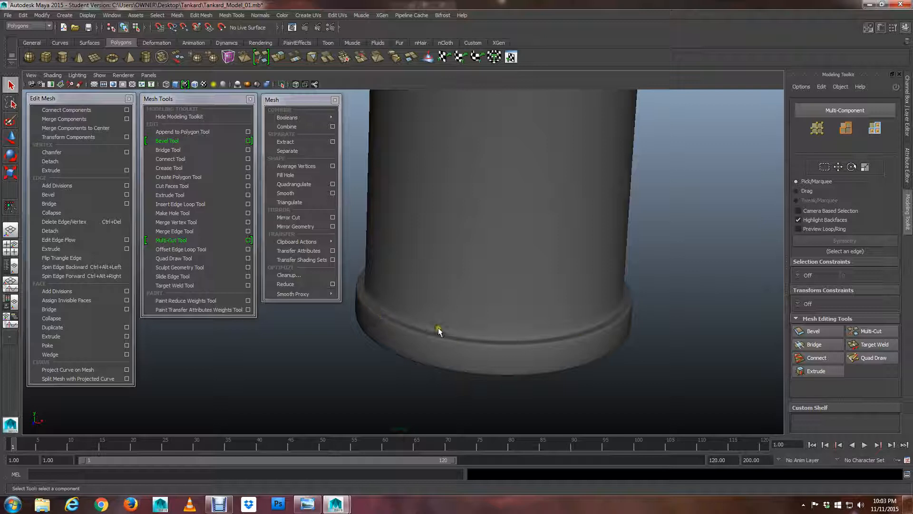
- Look over the smoothed base band and save the tankard scene
{"action": "right_click_drag", "start_coordinate": [610, 252], "coordinate": [538, 257], "text": "alt"}
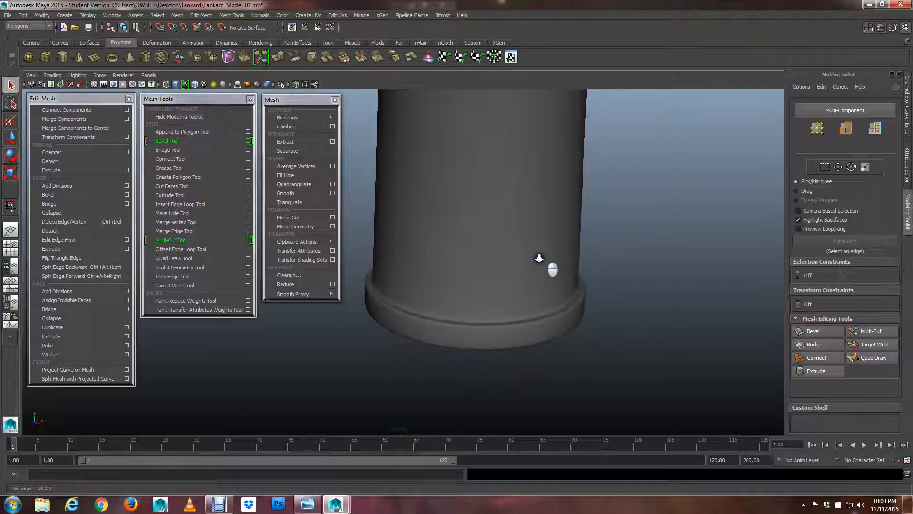
{"action": "middle_click_drag", "start_coordinate": [536, 267], "coordinate": [518, 257], "text": "alt"}
{"action": "right_click_drag", "start_coordinate": [472, 269], "coordinate": [544, 286], "text": "alt"}
{"action": "middle_click_drag", "start_coordinate": [438, 268], "coordinate": [464, 275], "text": "alt"}
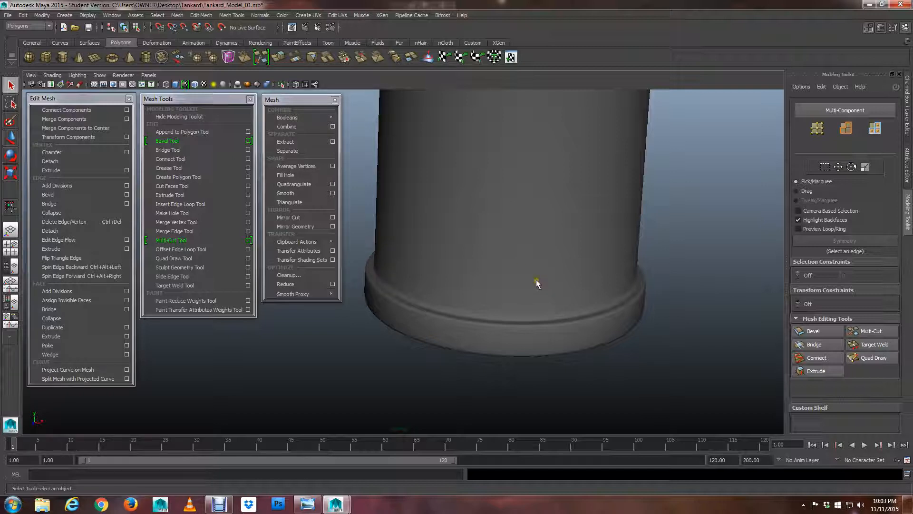
{"action": "key", "text": "ctrl+s"}
{"action": "left_click", "coordinate": [436, 259]}
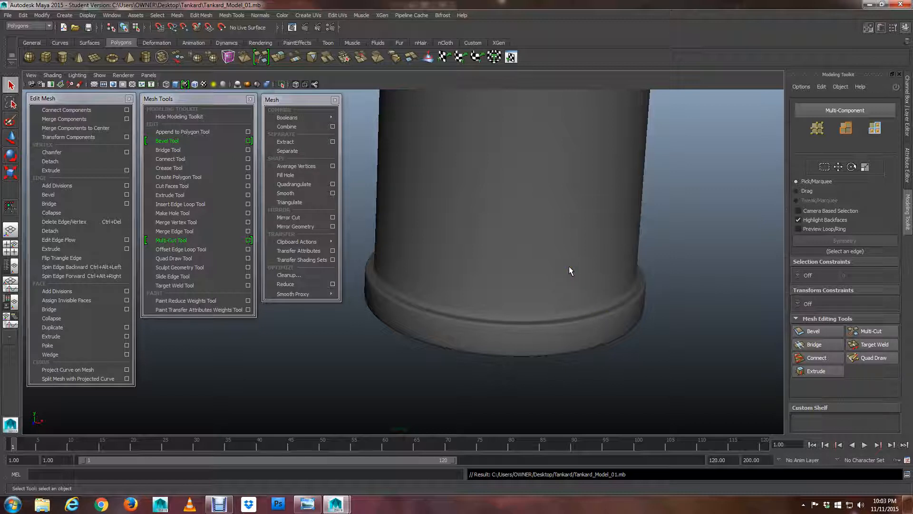
- Assign a new Blinn material to the tankard and deselect it to show the highlights
{"action": "right_click", "coordinate": [569, 269]}
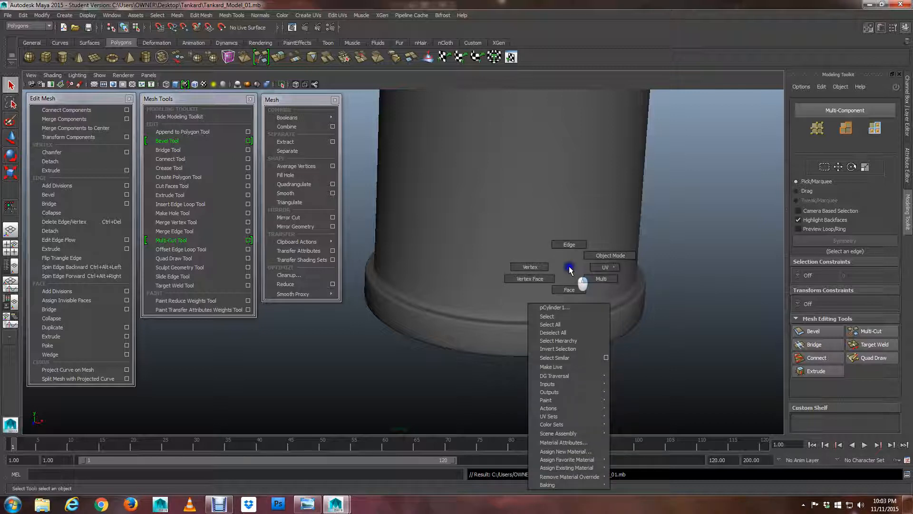
{"action": "right_click_drag", "start_coordinate": [569, 270], "coordinate": [646, 443]}
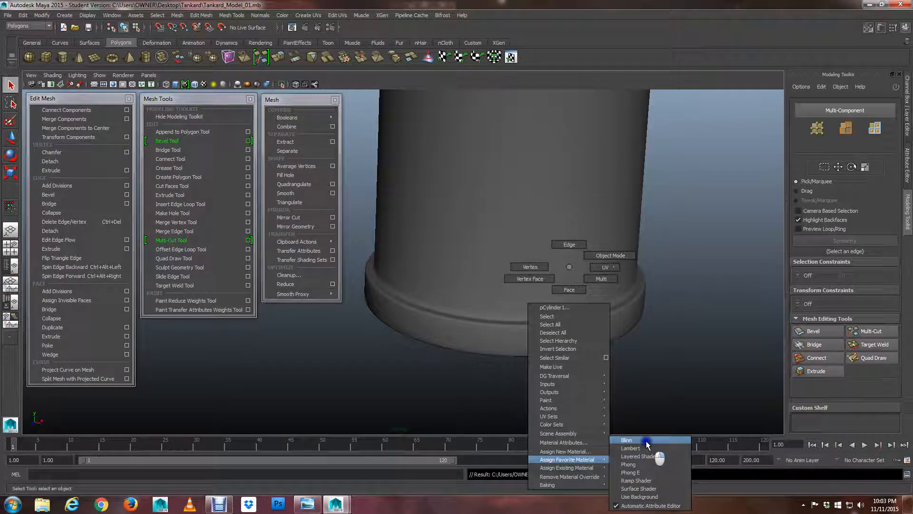
{"action": "right_click_drag", "start_coordinate": [646, 441], "coordinate": [646, 441]}
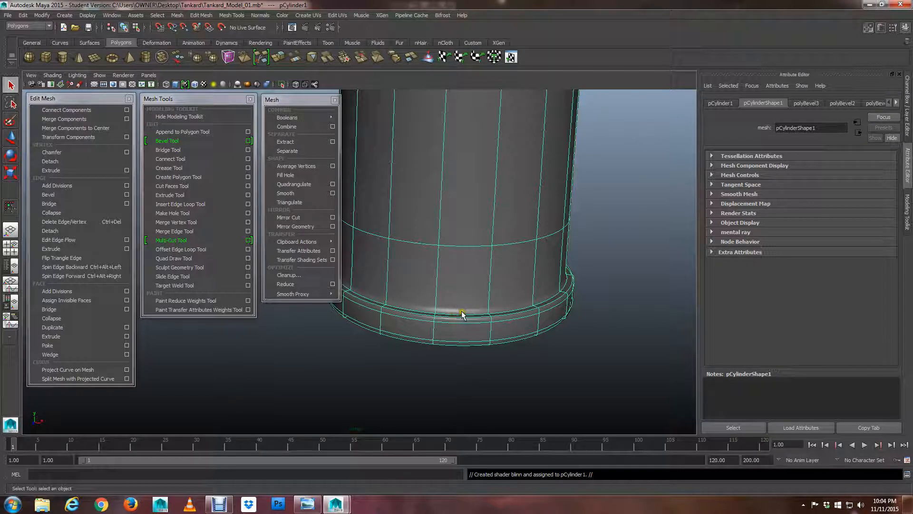
{"action": "left_click", "coordinate": [626, 294]}
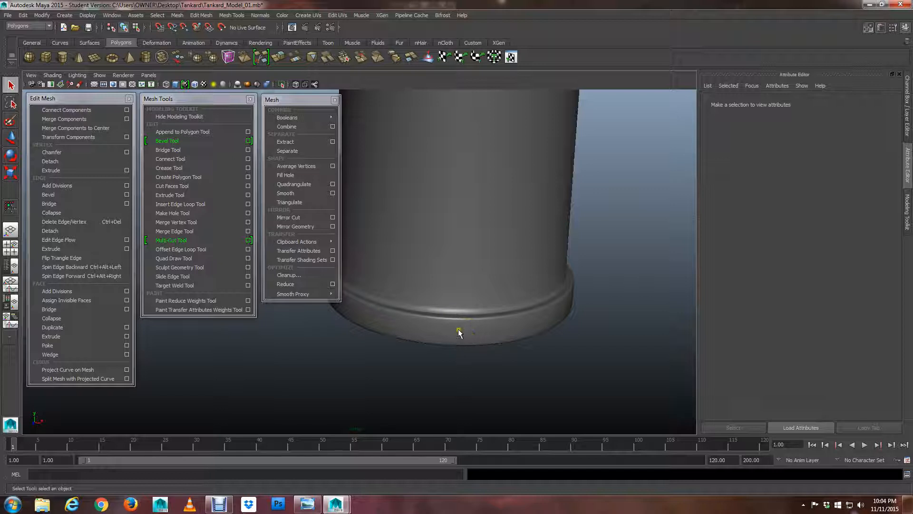
- Inspect the Blinn-shaded smooth preview around the whole tankard, from the base band up to the rim
{"action": "mouse_move", "coordinate": [457, 327]}
{"action": "left_mouse_down", "text": "alt"}
{"action": "mouse_move", "coordinate": [477, 353]}
{"action": "mouse_move", "coordinate": [471, 314]}
{"action": "left_mouse_up", "text": "alt"}
{"action": "right_click_drag", "start_coordinate": [471, 314], "coordinate": [477, 280], "text": "alt"}
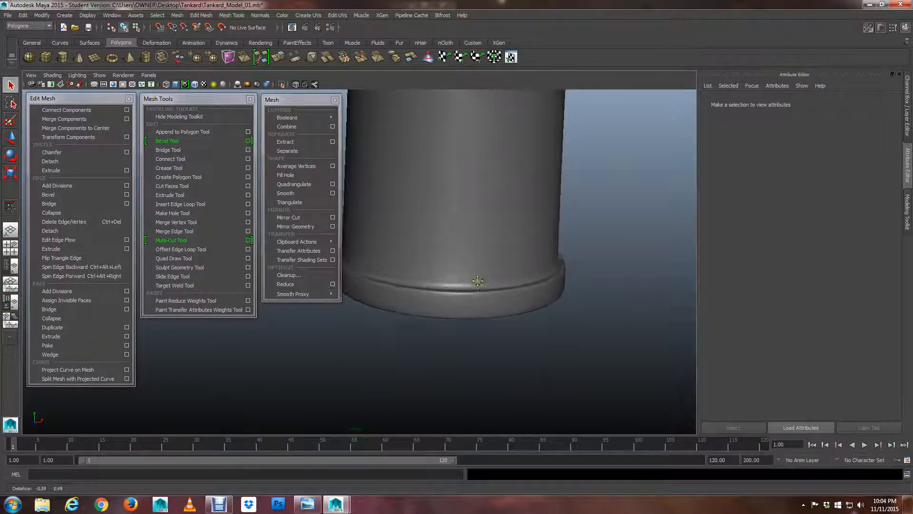
{"action": "middle_click_drag", "start_coordinate": [478, 281], "coordinate": [484, 290], "text": "alt"}
{"action": "right_click_drag", "start_coordinate": [548, 296], "coordinate": [485, 268], "text": "alt"}
{"action": "middle_click_drag", "start_coordinate": [477, 249], "coordinate": [513, 323], "text": "alt"}
{"action": "right_click_drag", "start_coordinate": [542, 357], "coordinate": [489, 330], "text": "alt"}
{"action": "left_click_drag", "start_coordinate": [489, 330], "coordinate": [460, 261], "text": "alt"}
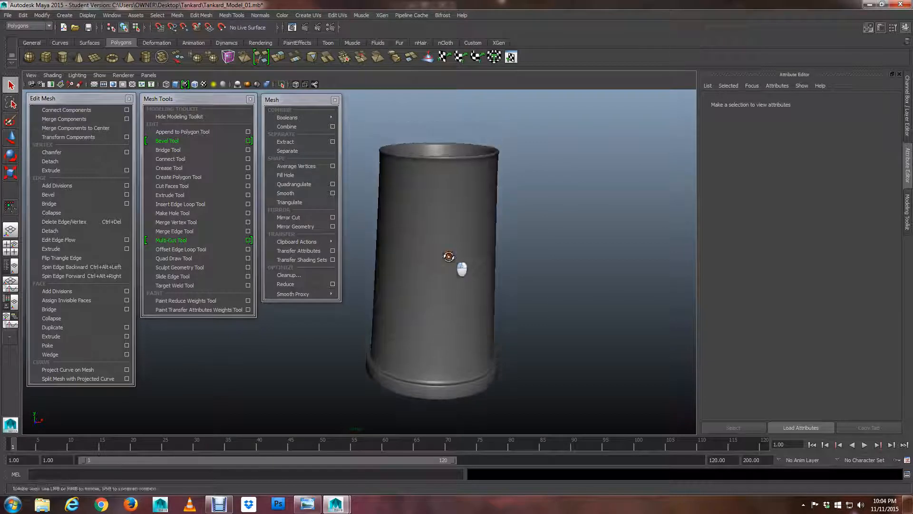
{"action": "right_click_drag", "start_coordinate": [461, 261], "coordinate": [575, 297], "text": "alt"}
{"action": "middle_click_drag", "start_coordinate": [552, 227], "coordinate": [495, 273], "text": "alt"}
{"action": "left_click_drag", "start_coordinate": [454, 280], "coordinate": [459, 277], "text": "alt"}
{"action": "left_click_drag", "start_coordinate": [492, 209], "coordinate": [518, 245], "text": "alt"}
{"action": "middle_click_drag", "start_coordinate": [493, 224], "coordinate": [483, 287], "text": "alt"}
{"action": "right_click_drag", "start_coordinate": [483, 287], "coordinate": [524, 297], "text": "alt"}
{"action": "left_click_drag", "start_coordinate": [524, 297], "coordinate": [519, 240], "text": "alt"}
{"action": "right_click_drag", "start_coordinate": [519, 239], "coordinate": [508, 237], "text": "alt"}
{"action": "middle_click_drag", "start_coordinate": [508, 237], "coordinate": [545, 234], "text": "alt"}
{"action": "scroll", "coordinate": [566, 223], "scroll_direction": "down", "scroll_amount": 3}
{"action": "middle_click_drag", "start_coordinate": [531, 292], "coordinate": [636, 204], "text": "alt"}
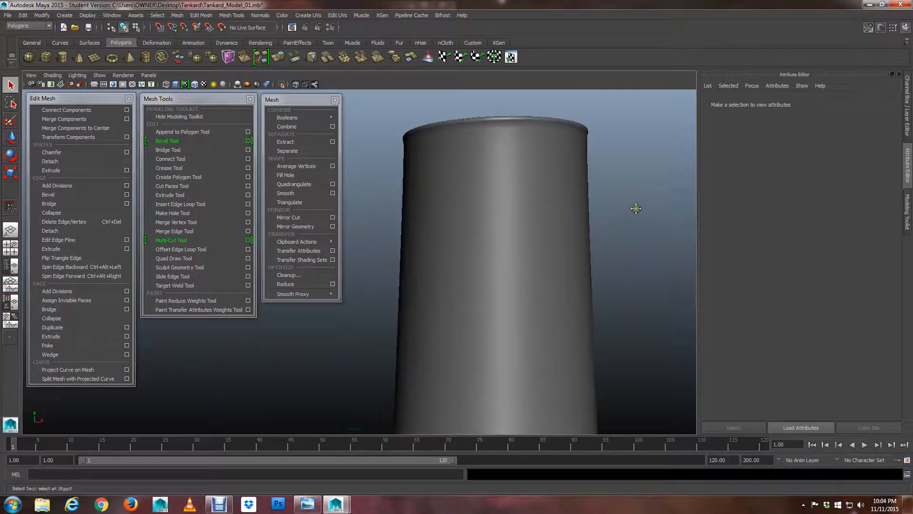
{"action": "right_click_drag", "start_coordinate": [636, 204], "coordinate": [548, 193], "text": "alt"}
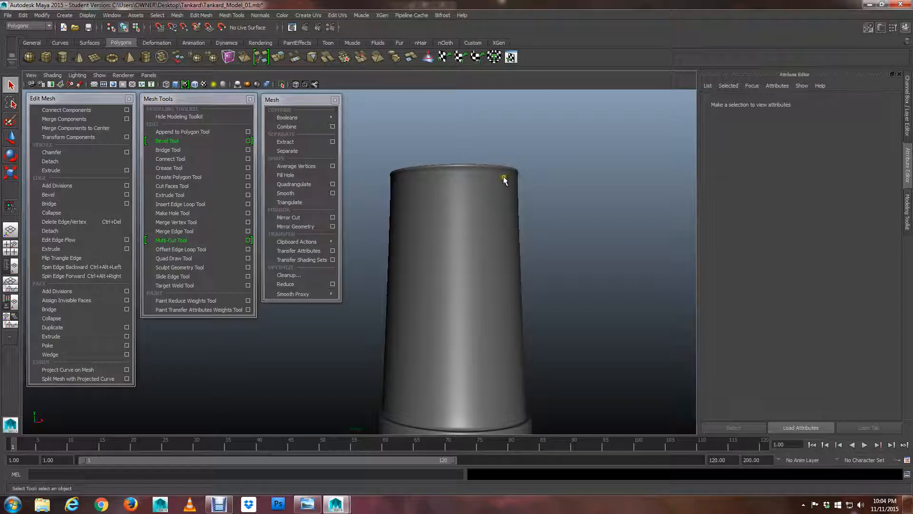
- Select the tankard and compare its rim band's outer edges in the unsmoothed and smoothed displays
{"action": "left_click", "coordinate": [501, 214]}
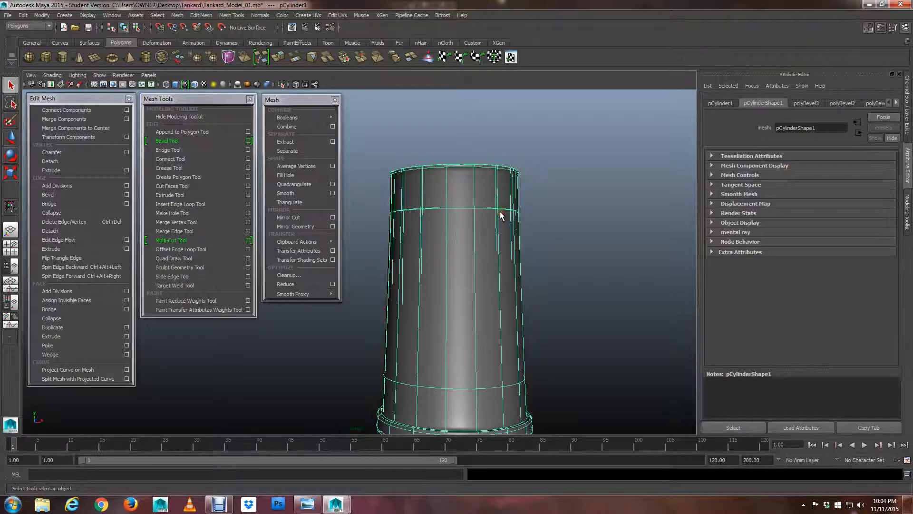
{"action": "key", "text": "1"}
{"action": "middle_click_drag", "start_coordinate": [553, 195], "coordinate": [509, 216], "text": "alt"}
{"action": "right_click_drag", "start_coordinate": [510, 216], "coordinate": [639, 262], "text": "alt"}
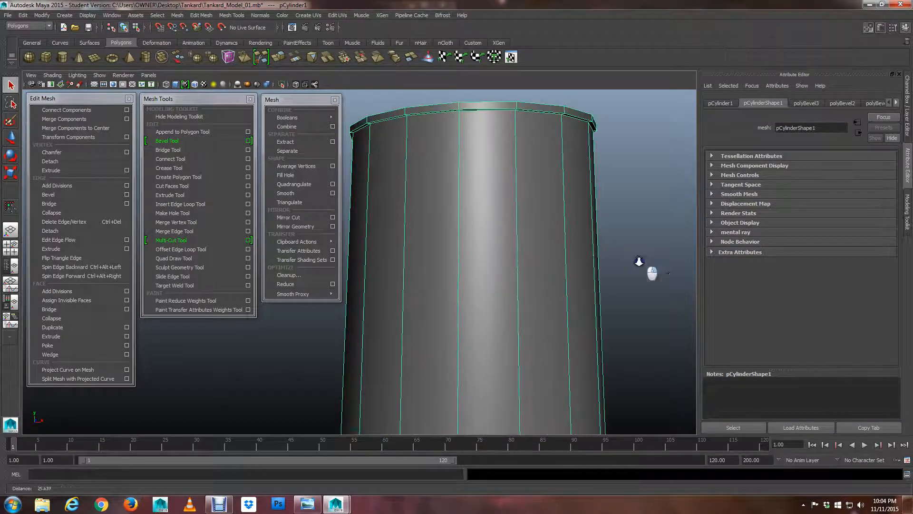
{"action": "middle_click_drag", "start_coordinate": [592, 166], "coordinate": [552, 236], "text": "alt"}
{"action": "right_click_drag", "start_coordinate": [552, 237], "coordinate": [589, 241], "text": "alt"}
{"action": "left_click_drag", "start_coordinate": [590, 241], "coordinate": [601, 213], "text": "alt"}
{"action": "key", "text": "1"}
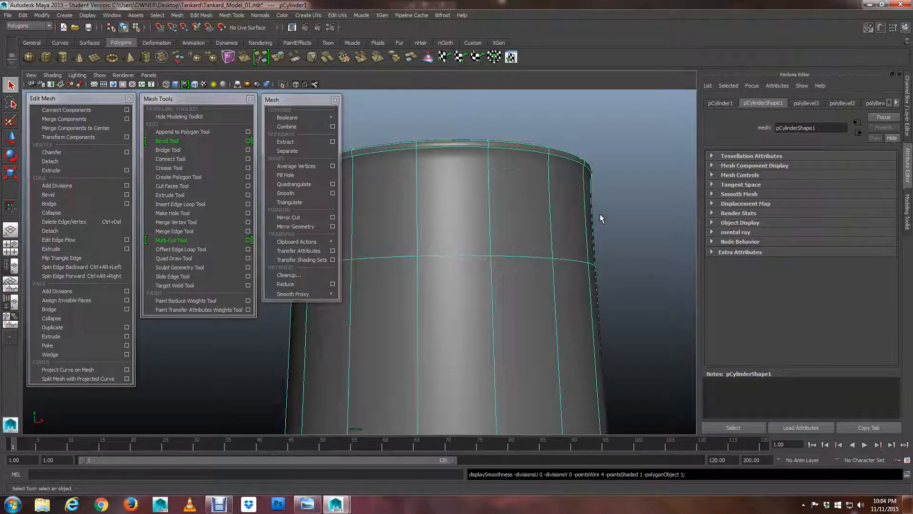
{"action": "key", "text": "1"}
{"action": "key", "text": "3"}
{"action": "key", "text": "1"}
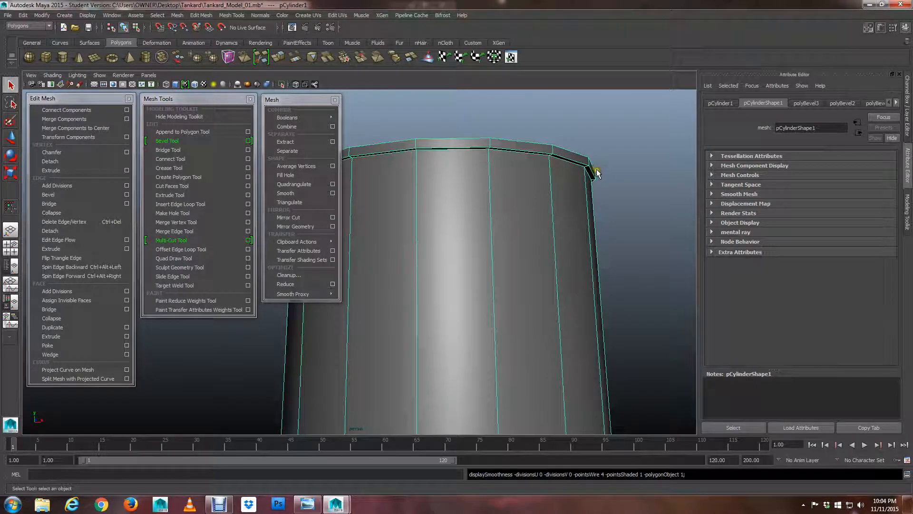
{"action": "key", "text": "3"}
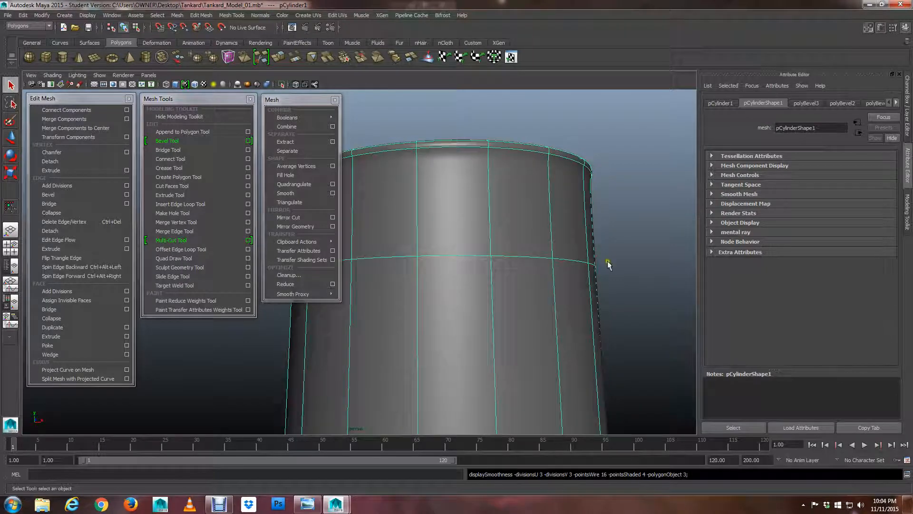
- Deselect the tankard and examine the smoothed rim from above and from the side
{"action": "left_click", "coordinate": [636, 238]}
{"action": "left_click_drag", "start_coordinate": [636, 239], "coordinate": [581, 217], "text": "alt"}
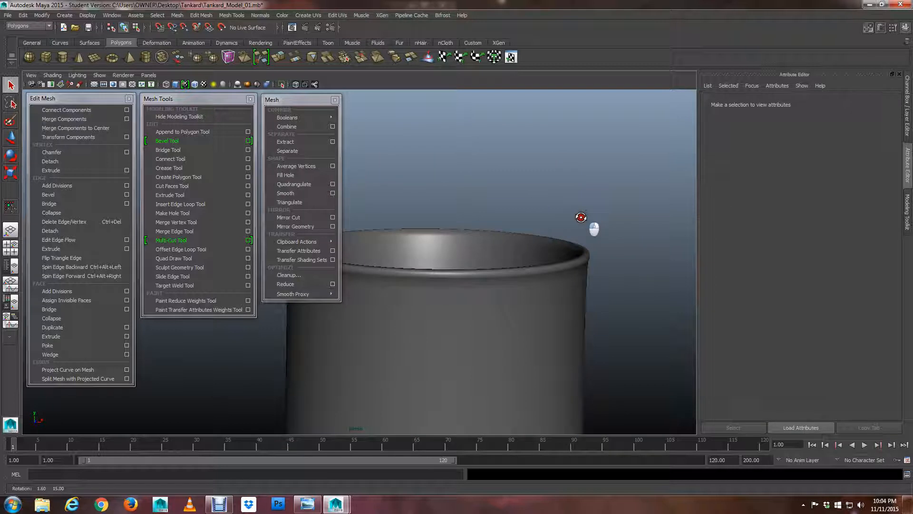
{"action": "right_click_drag", "start_coordinate": [669, 310], "coordinate": [485, 265], "text": "alt"}
{"action": "left_click_drag", "start_coordinate": [485, 265], "coordinate": [481, 288], "text": "alt"}
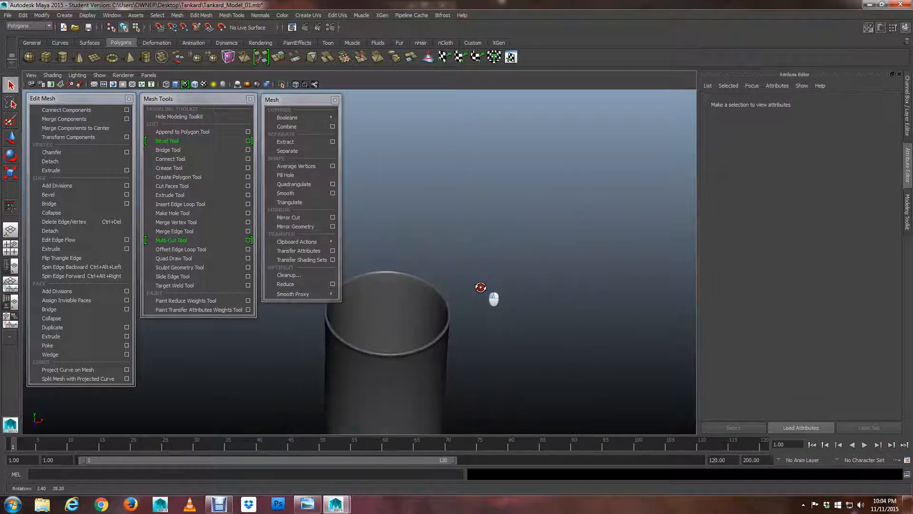
{"action": "middle_click_drag", "start_coordinate": [447, 358], "coordinate": [504, 215], "text": "alt"}
{"action": "left_click_drag", "start_coordinate": [503, 215], "coordinate": [485, 287], "text": "alt"}
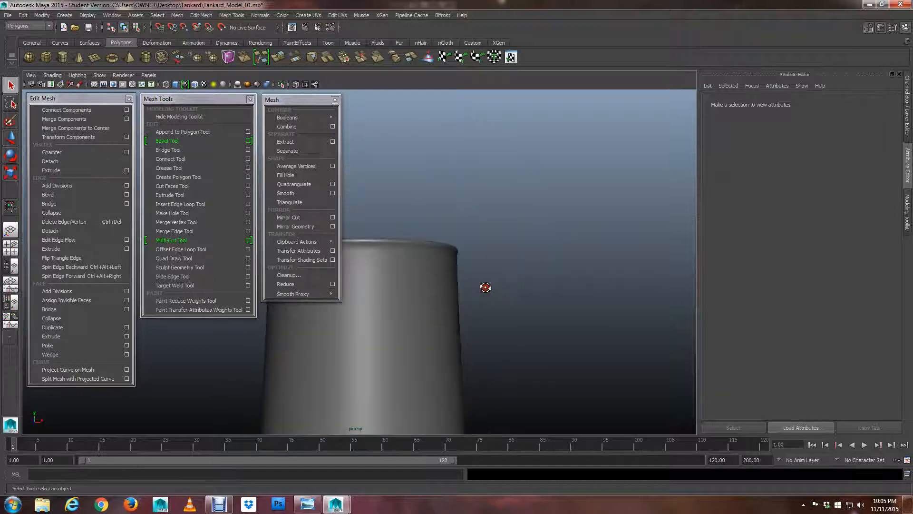
{"action": "right_click_drag", "start_coordinate": [486, 287], "coordinate": [621, 319], "text": "alt"}
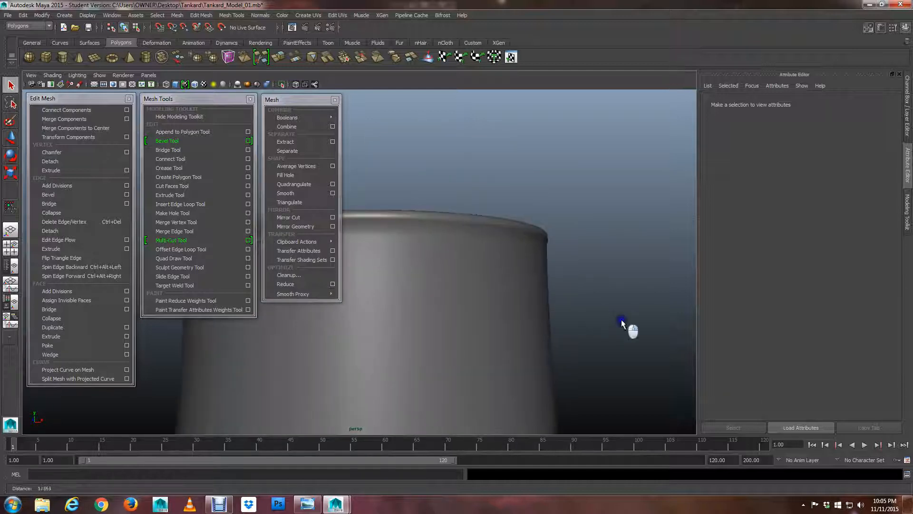
- Select the tankard again and check the rim band's corner against the smooth preview, ending close up on the unsmoothed mesh
{"action": "left_click", "coordinate": [548, 237]}
{"action": "key", "text": "1"}
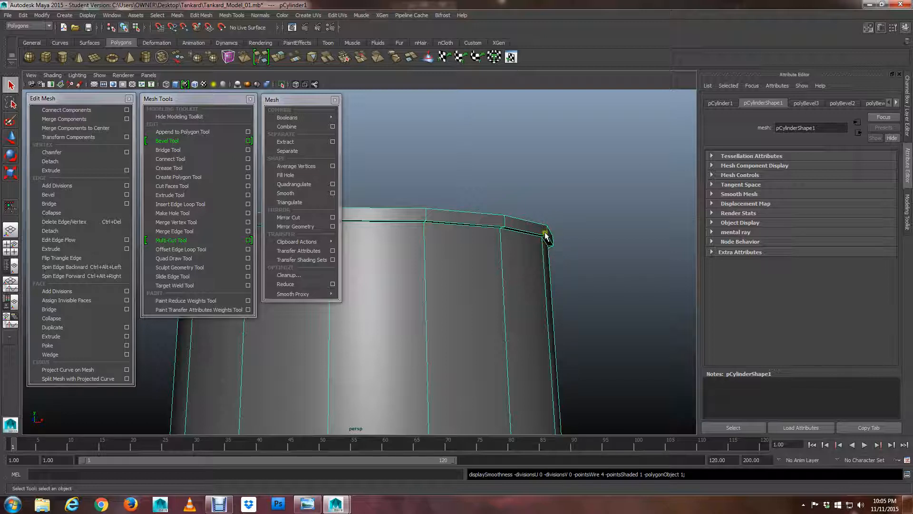
{"action": "key", "text": "3"}
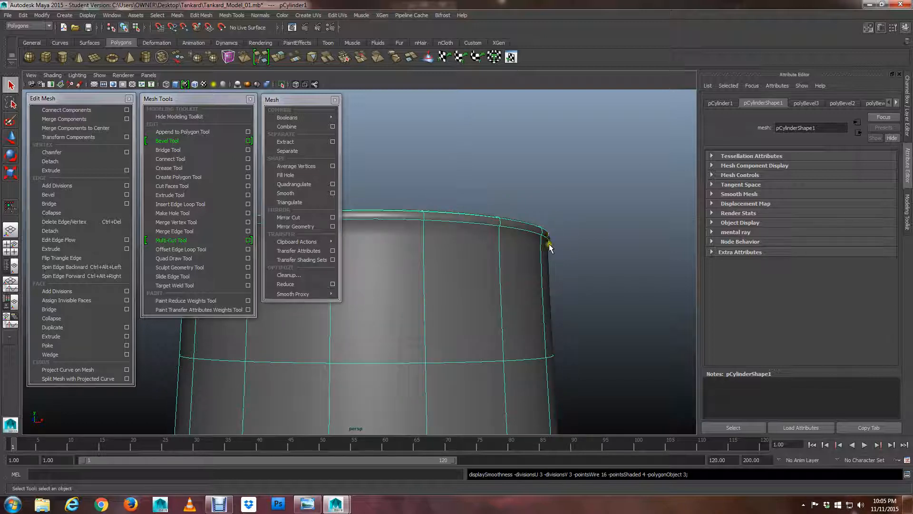
{"action": "key", "text": "1"}
{"action": "left_click_drag", "start_coordinate": [551, 252], "coordinate": [555, 302], "text": "alt"}
{"action": "left_click_drag", "start_coordinate": [519, 330], "coordinate": [512, 302], "text": "alt"}
{"action": "mouse_move", "coordinate": [512, 302]}
{"action": "right_mouse_down", "text": "alt"}
{"action": "mouse_move", "coordinate": [576, 307]}
{"action": "mouse_move", "coordinate": [515, 294]}
{"action": "right_mouse_up", "text": "alt"}
{"action": "left_click_drag", "start_coordinate": [515, 294], "coordinate": [514, 283], "text": "alt"}
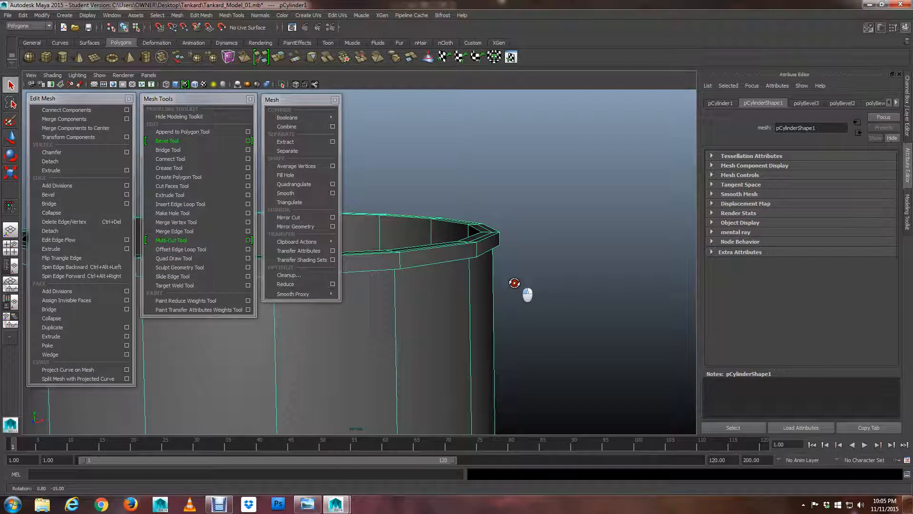
- Inspect the tankard's interior and inner floor from above, in the unsmoothed display and the smooth preview
{"action": "mouse_move", "coordinate": [512, 283]}
{"action": "right_mouse_down", "text": "alt"}
{"action": "mouse_move", "coordinate": [493, 285]}
{"action": "mouse_move", "coordinate": [521, 281]}
{"action": "right_mouse_up", "text": "alt"}
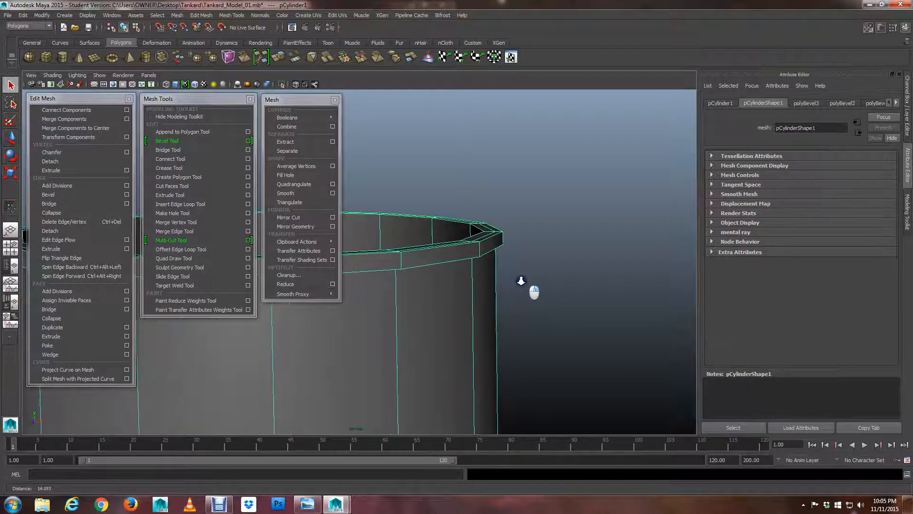
{"action": "left_click_drag", "start_coordinate": [561, 316], "coordinate": [449, 278], "text": "alt"}
{"action": "scroll", "coordinate": [482, 257], "scroll_direction": "up", "scroll_amount": 4}
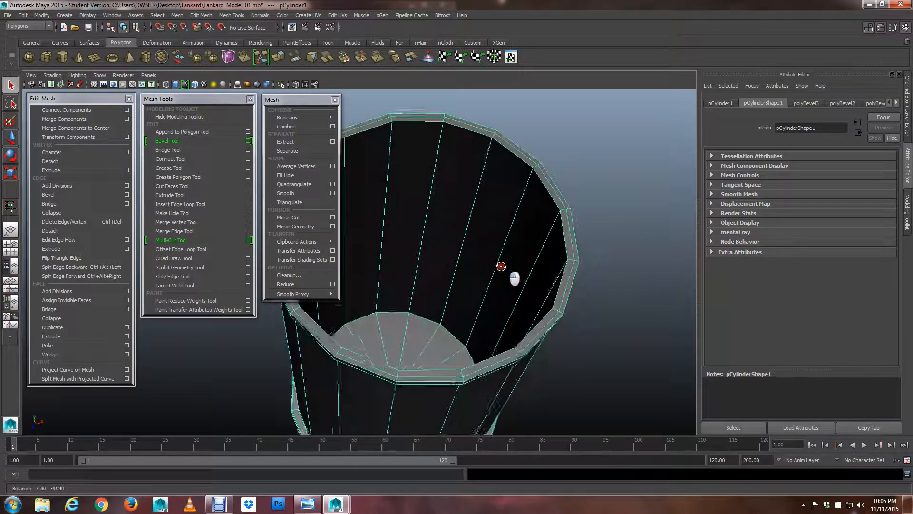
{"action": "key", "text": "3"}
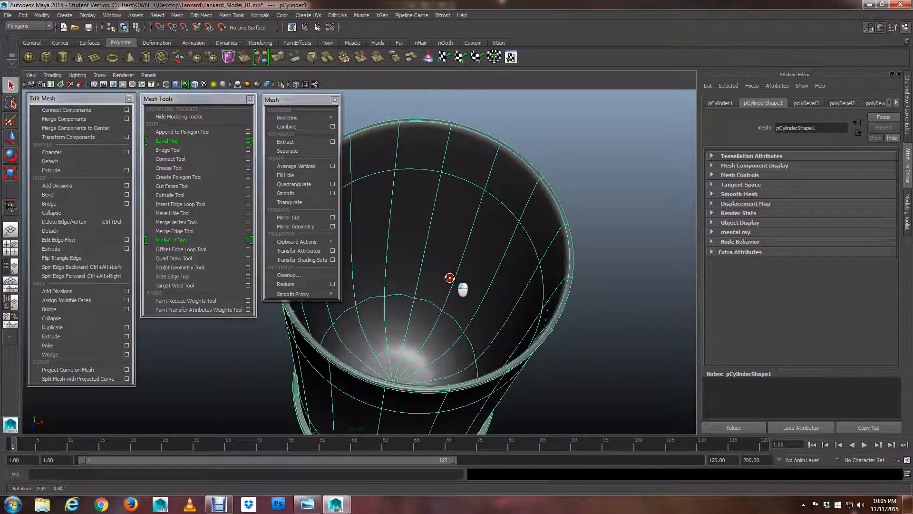
{"action": "scroll", "coordinate": [453, 281], "scroll_direction": "down", "scroll_amount": 3}
{"action": "left_click_drag", "start_coordinate": [454, 323], "coordinate": [480, 278], "text": "alt"}
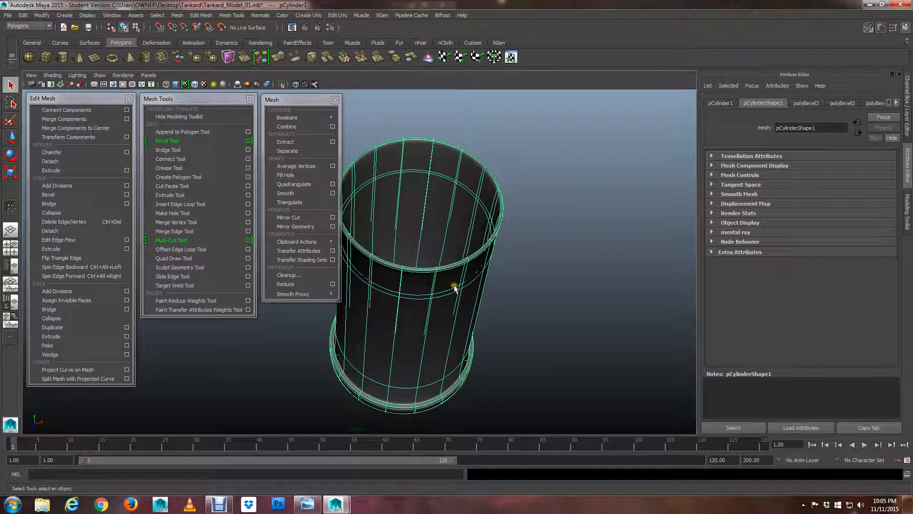
- Compare the inner floor and base geometry in wireframe, alternating between the smoothed and unsmoothed displays
{"action": "key", "text": "4"}
{"action": "left_click_drag", "start_coordinate": [438, 348], "coordinate": [439, 225], "text": "alt"}
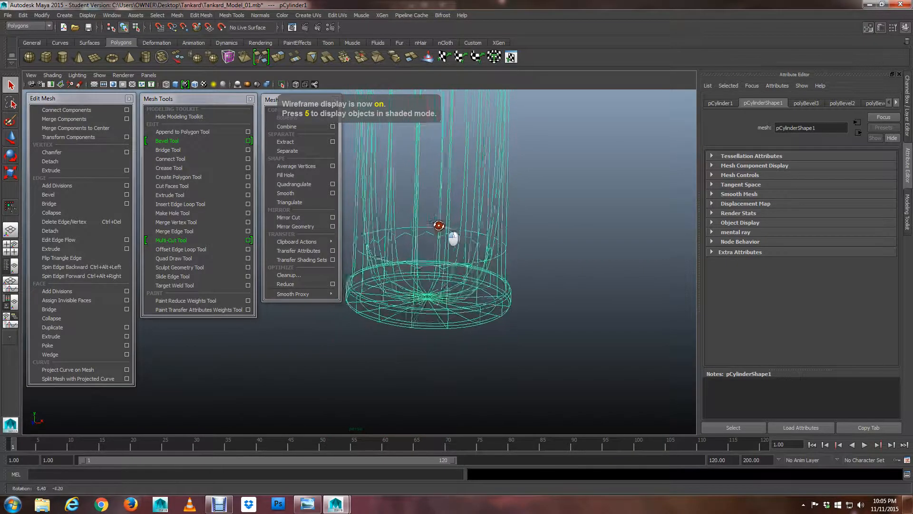
{"action": "scroll", "coordinate": [434, 227], "scroll_direction": "up", "scroll_amount": 4}
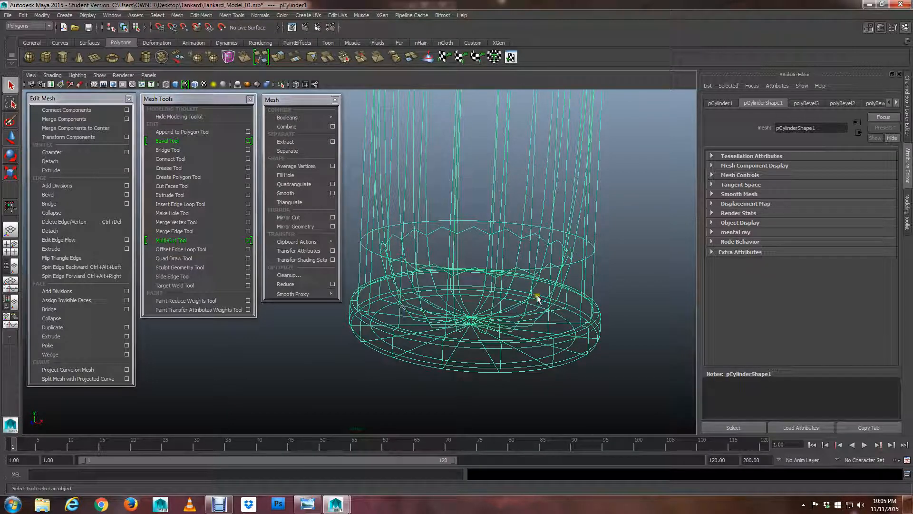
{"action": "key", "text": "1"}
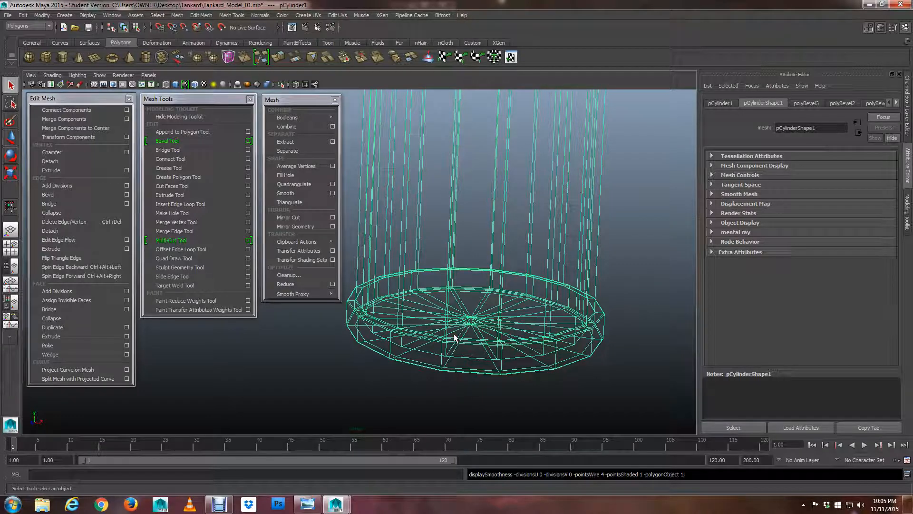
{"action": "key", "text": "3"}
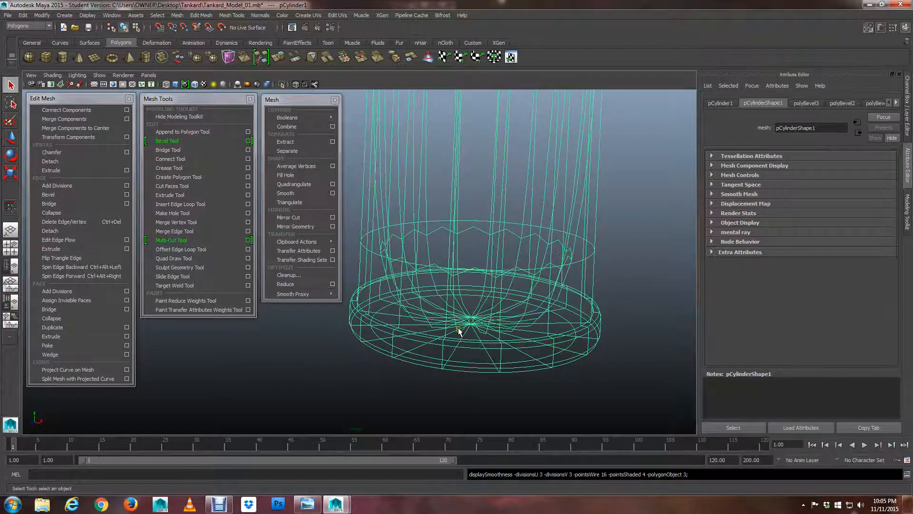
{"action": "key", "text": "1"}
{"action": "key", "text": "3"}
{"action": "key", "text": "1"}
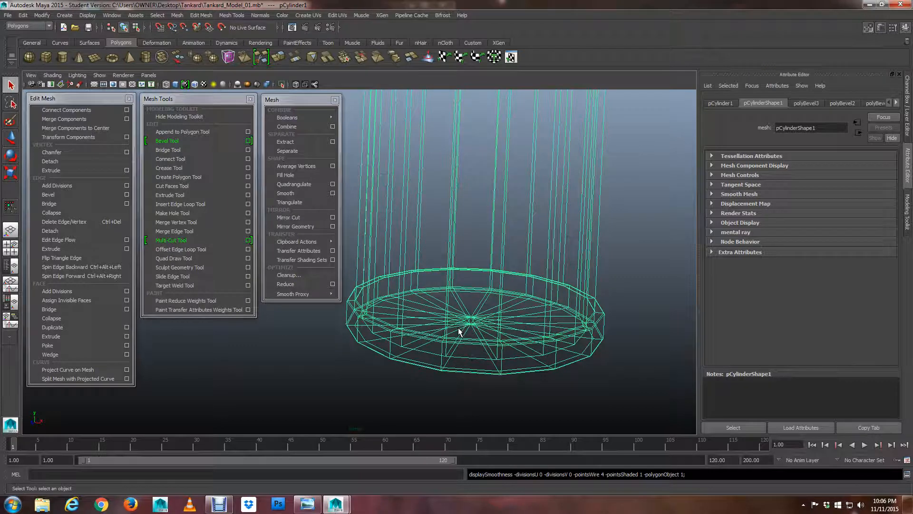
{"action": "key", "text": "3"}
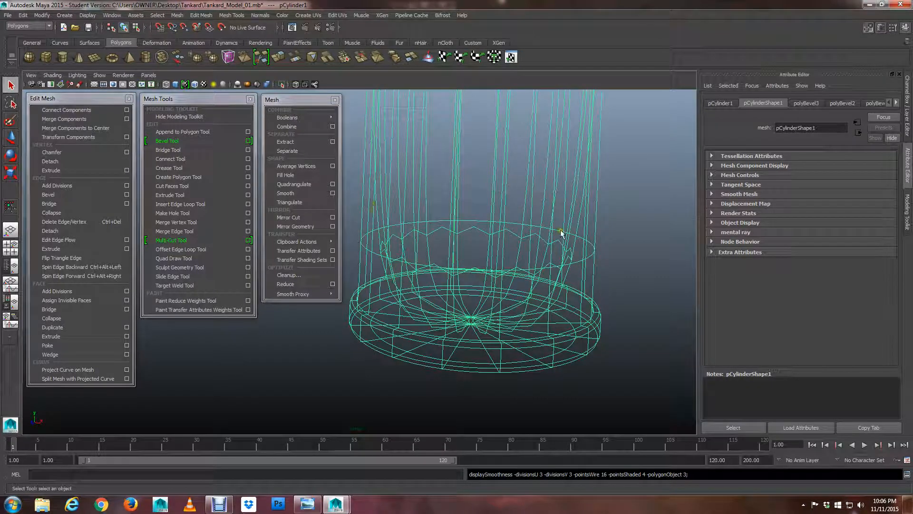
{"action": "key", "text": "1"}
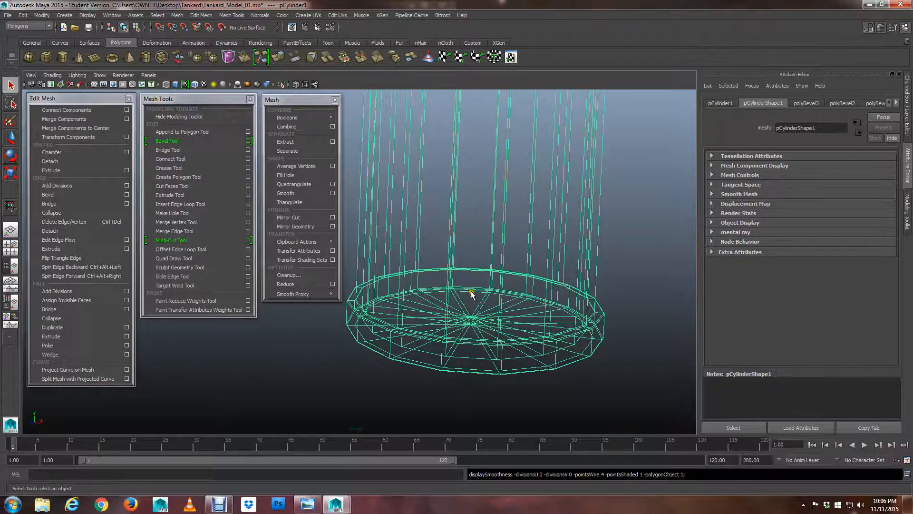
- Return to shaded display, select the edge loop around the tankard's inner floor, and bevel it with an offset of 0.02
{"action": "mouse_move", "coordinate": [426, 284]}
{"action": "left_mouse_down", "text": "alt"}
{"action": "mouse_move", "coordinate": [432, 204]}
{"action": "mouse_move", "coordinate": [417, 301]}
{"action": "left_mouse_up", "text": "alt"}
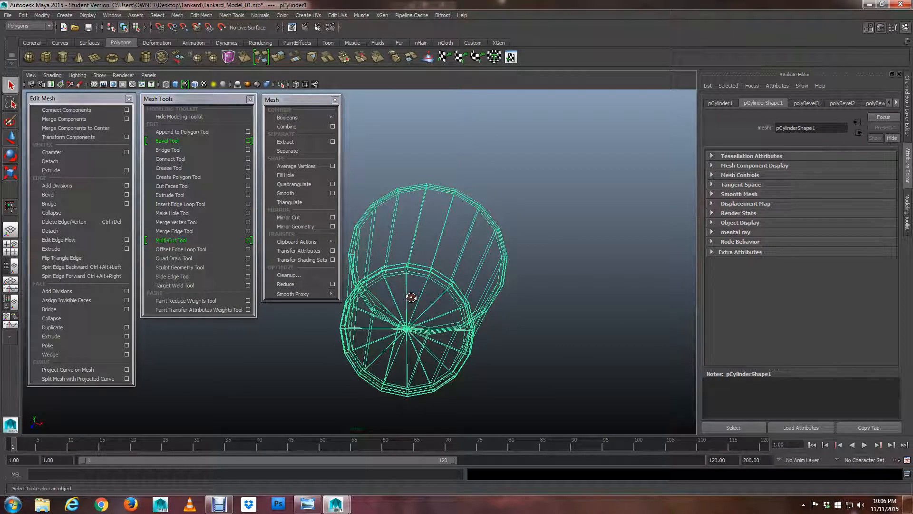
{"action": "key", "text": "5"}
{"action": "right_click_drag", "start_coordinate": [417, 304], "coordinate": [497, 301], "text": "alt"}
{"action": "left_click_drag", "start_coordinate": [497, 300], "coordinate": [465, 306], "text": "alt"}
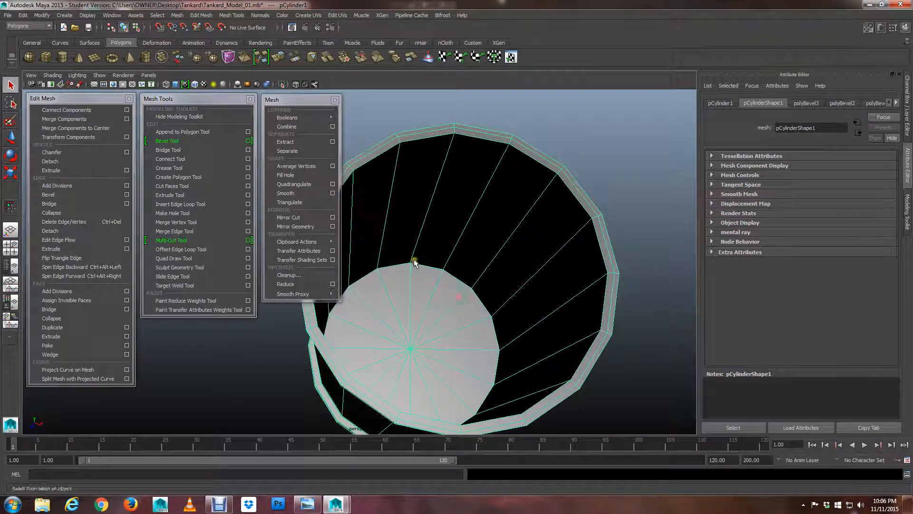
{"action": "right_click_drag", "start_coordinate": [415, 262], "coordinate": [416, 245]}
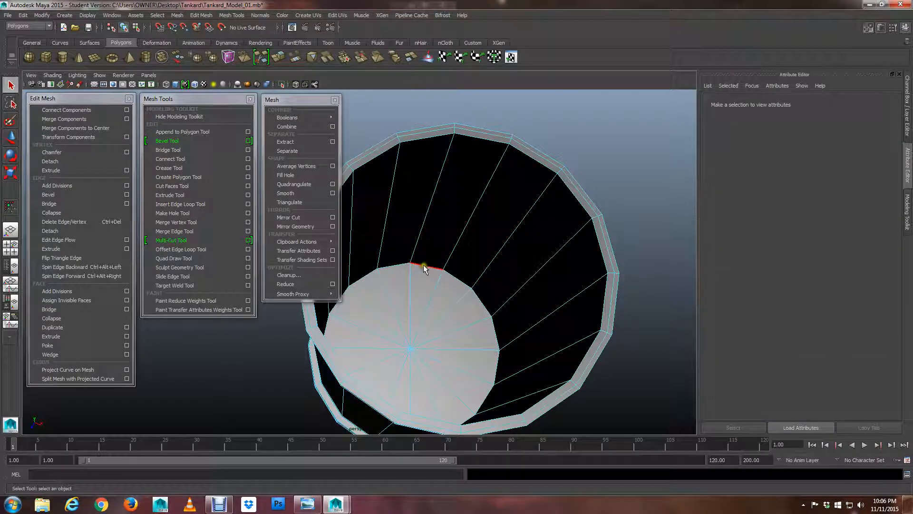
{"action": "left_click", "coordinate": [425, 266]}
{"action": "left_click_drag", "start_coordinate": [424, 264], "coordinate": [464, 269], "text": "alt"}
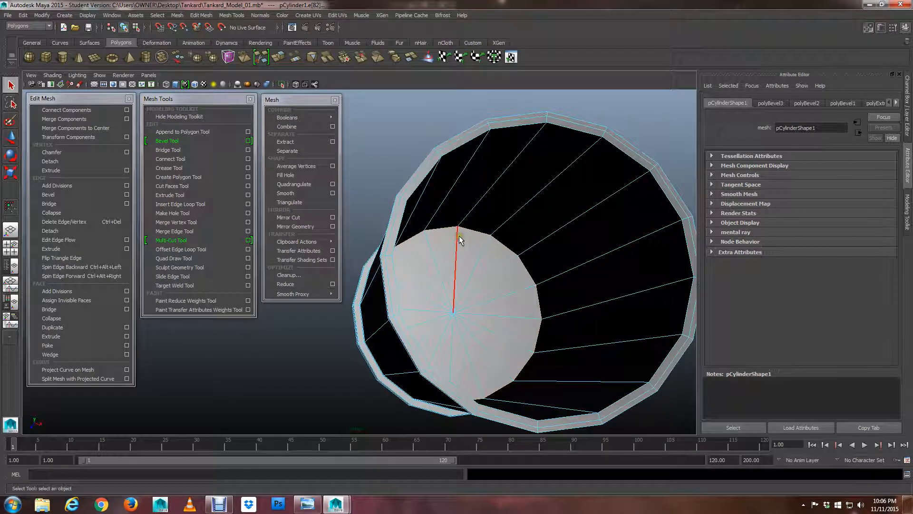
{"action": "left_click_drag", "start_coordinate": [530, 271], "coordinate": [407, 261], "text": "alt"}
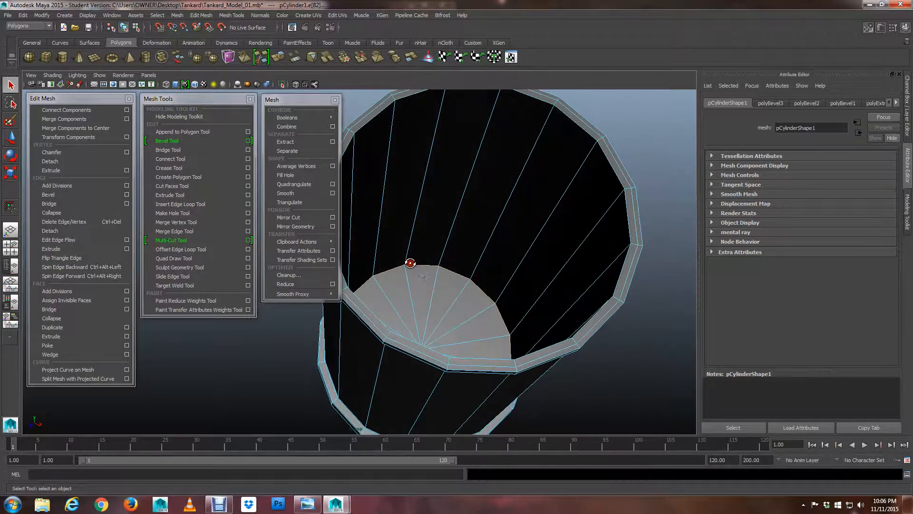
{"action": "right_click_drag", "start_coordinate": [407, 261], "coordinate": [443, 270], "text": "alt"}
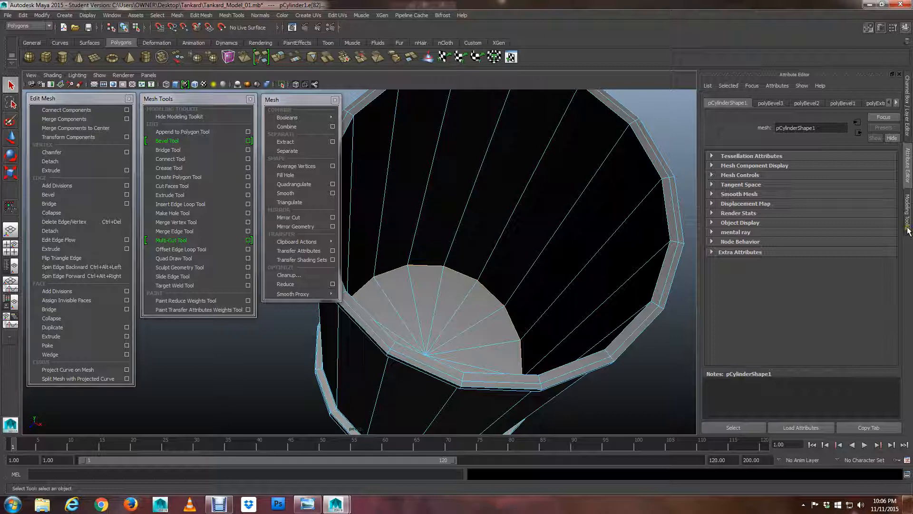
{"action": "left_click", "coordinate": [908, 224]}
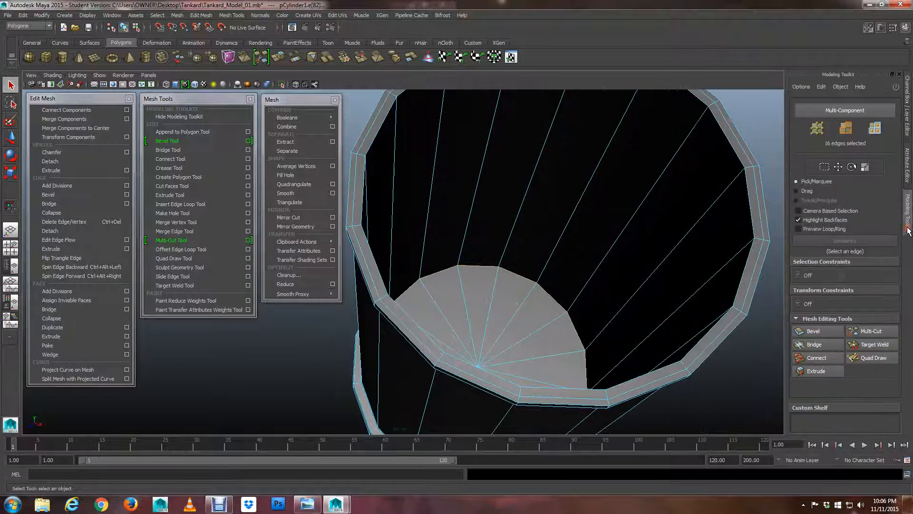
{"action": "left_click", "coordinate": [815, 332]}
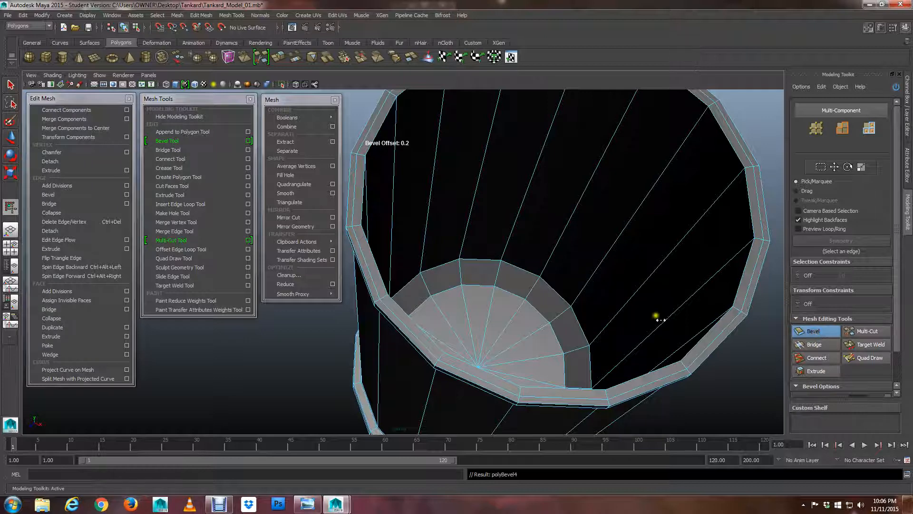
{"action": "left_click_drag", "start_coordinate": [546, 312], "coordinate": [521, 306]}
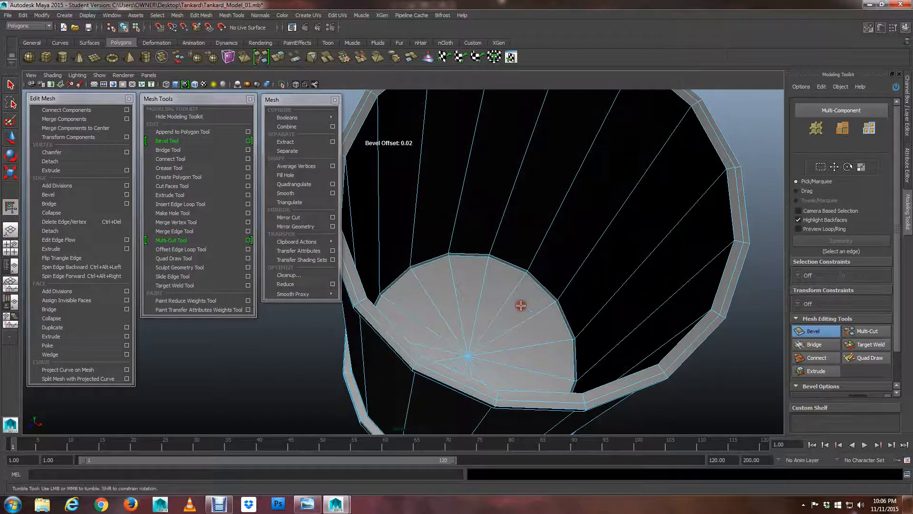
- Inspect the beveled inner floor corner in the smooth preview and leave the Bevel tool
{"action": "scroll", "coordinate": [531, 309], "scroll_direction": "down", "scroll_amount": 5}
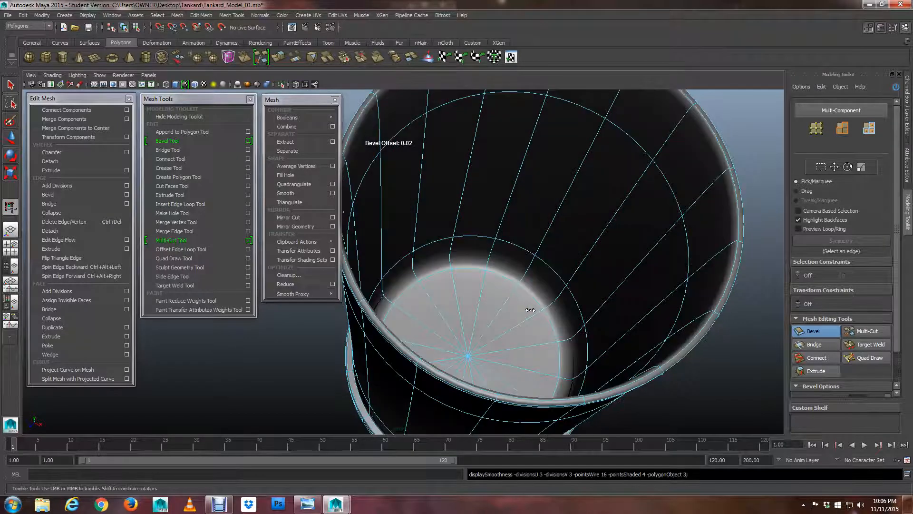
{"action": "mouse_move", "coordinate": [454, 268]}
{"action": "left_mouse_down", "text": "alt"}
{"action": "mouse_move", "coordinate": [451, 285]}
{"action": "mouse_move", "coordinate": [455, 264]}
{"action": "left_mouse_up", "text": "alt"}
{"action": "right_click_drag", "start_coordinate": [454, 263], "coordinate": [566, 296], "text": "alt"}
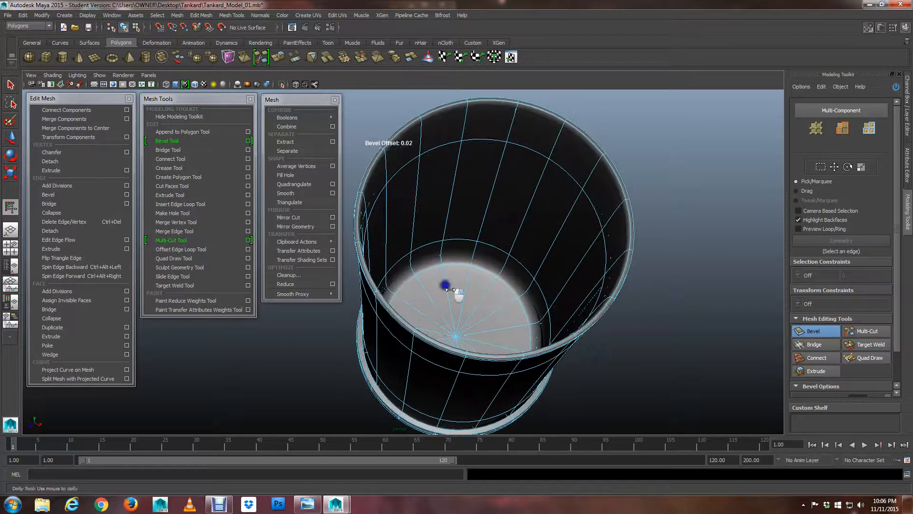
{"action": "right_click_drag", "start_coordinate": [444, 287], "coordinate": [541, 307], "text": "alt"}
{"action": "left_click_drag", "start_coordinate": [540, 307], "coordinate": [449, 312], "text": "alt"}
{"action": "key", "text": "q"}
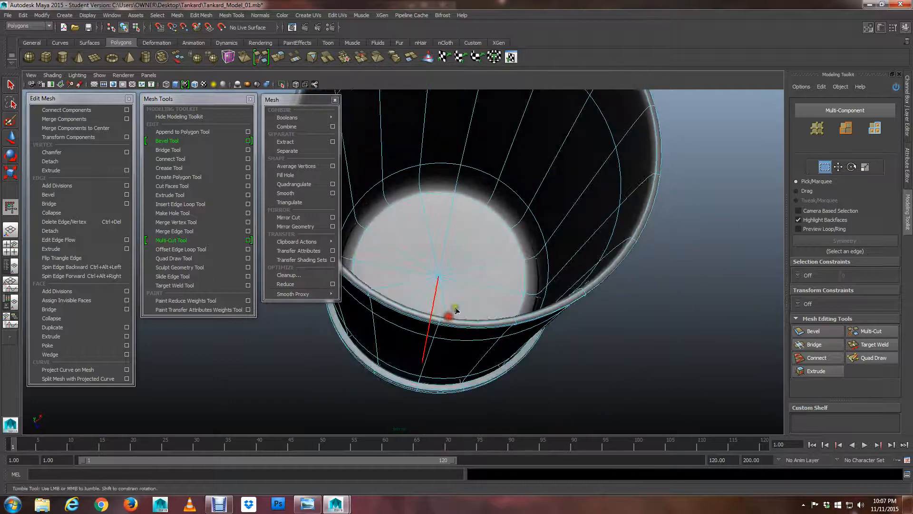
{"action": "middle_click_drag", "start_coordinate": [453, 273], "coordinate": [445, 308], "text": "alt"}
- Return to object mode and view the whole smoothed tankard without its wireframe from the side
{"action": "right_click_drag", "start_coordinate": [446, 269], "coordinate": [473, 259]}
{"action": "left_click_drag", "start_coordinate": [474, 260], "coordinate": [465, 235], "text": "alt"}
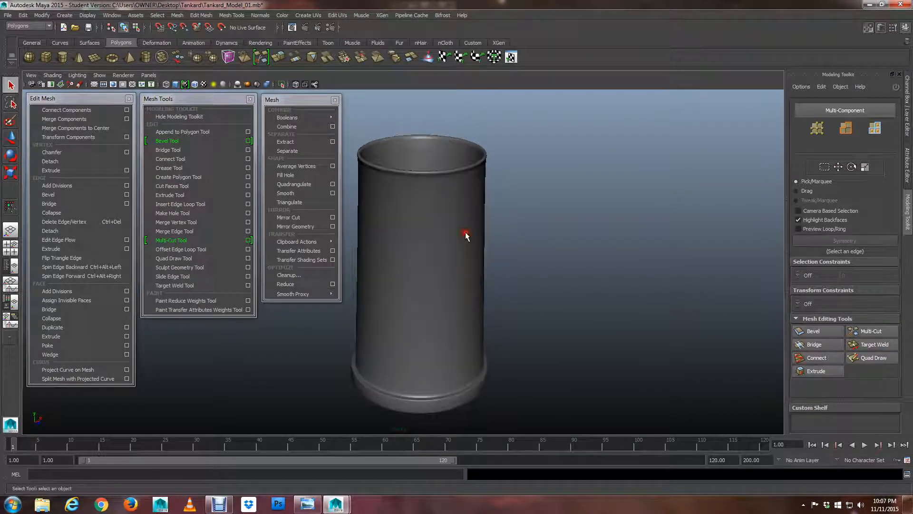
{"action": "middle_click_drag", "start_coordinate": [455, 277], "coordinate": [480, 249], "text": "alt"}
{"action": "right_click_drag", "start_coordinate": [507, 270], "coordinate": [469, 261], "text": "alt"}
{"action": "left_click_drag", "start_coordinate": [452, 272], "coordinate": [396, 288], "text": "alt"}
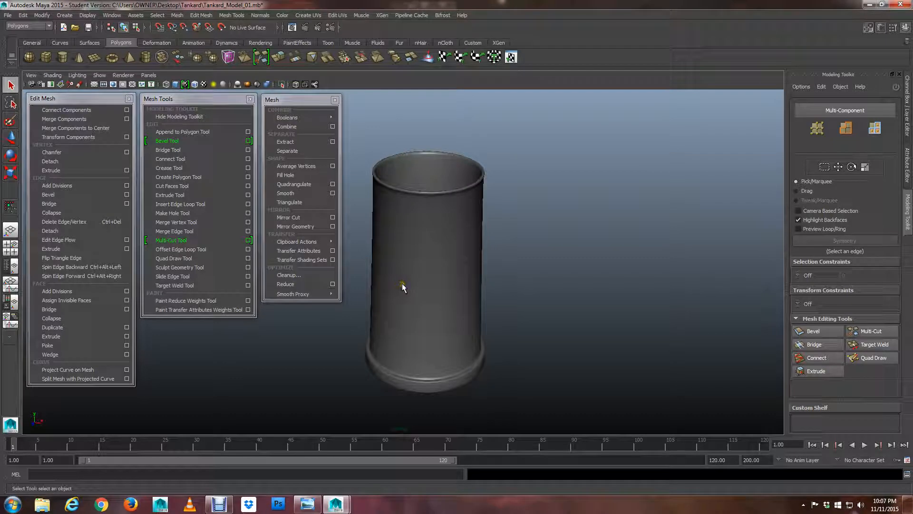
- Select the tankard, switch it back to the unsmoothed display, and look around its outer wall
{"action": "left_click", "coordinate": [446, 275]}
{"action": "key", "text": "1"}
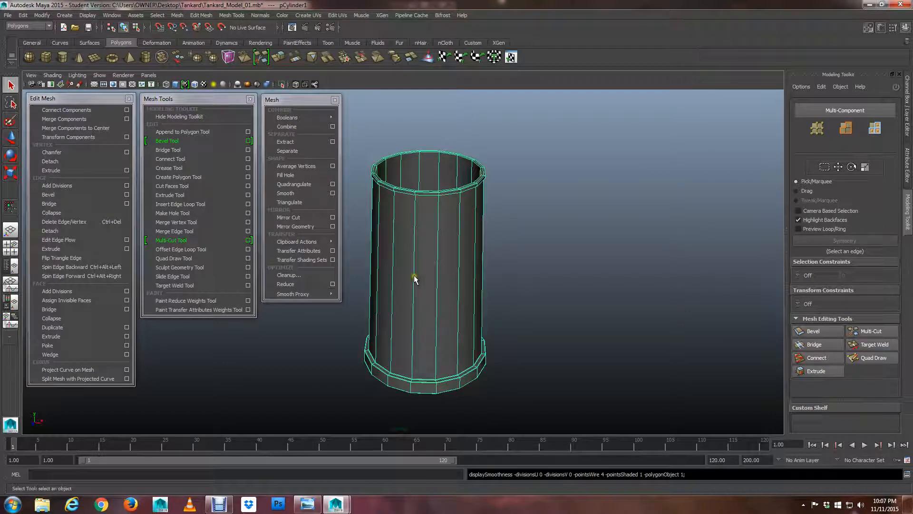
{"action": "left_click_drag", "start_coordinate": [379, 320], "coordinate": [404, 322], "text": "alt"}
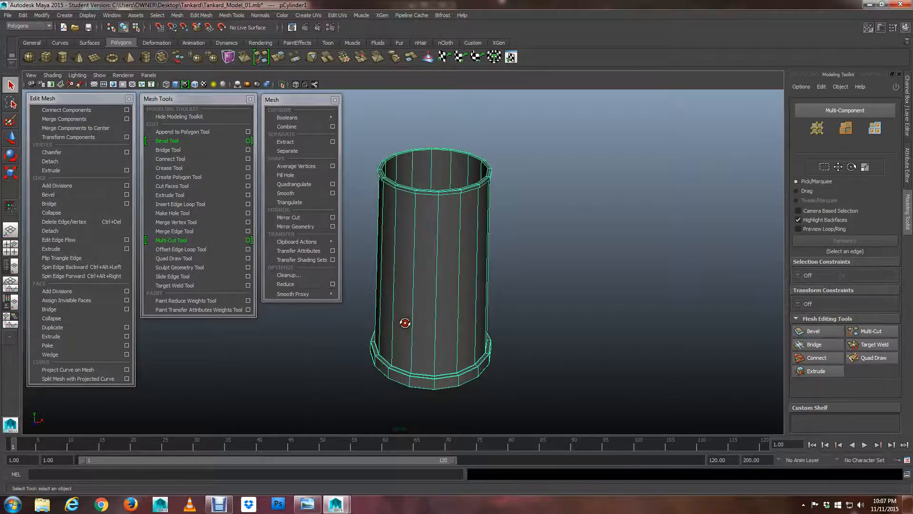
{"action": "left_click_drag", "start_coordinate": [406, 272], "coordinate": [418, 291], "text": "alt"}
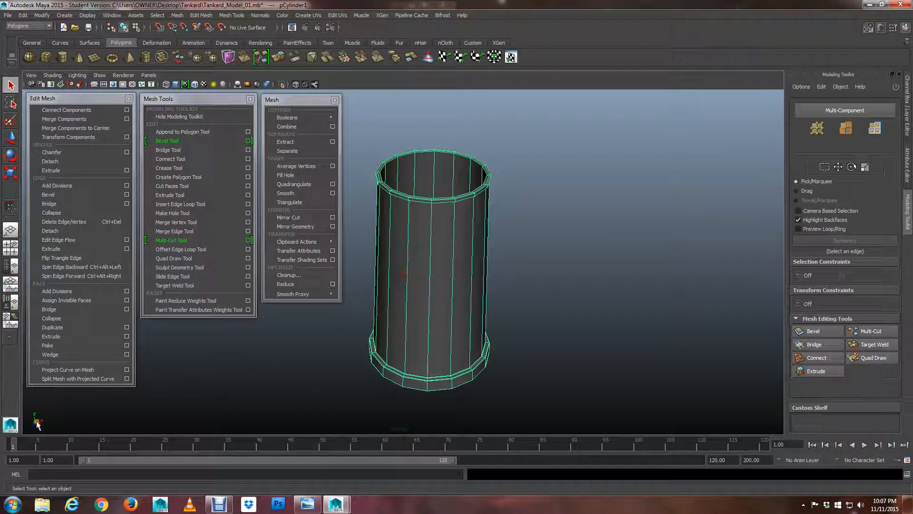
{"action": "left_click_drag", "start_coordinate": [507, 304], "coordinate": [498, 312], "text": "alt"}
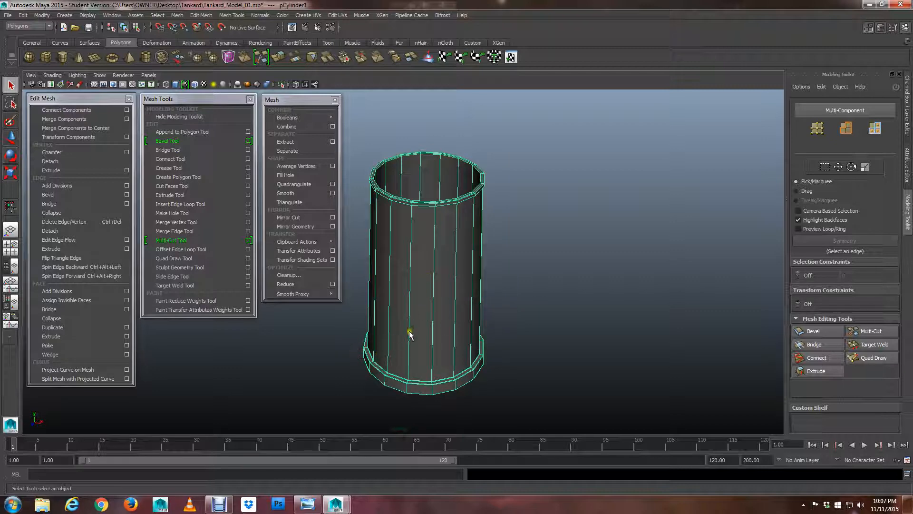
- Switch to the four-view layout and move the floating Mesh and Mesh Tools menus clear of the top and front views
{"action": "key", "text": "space"}
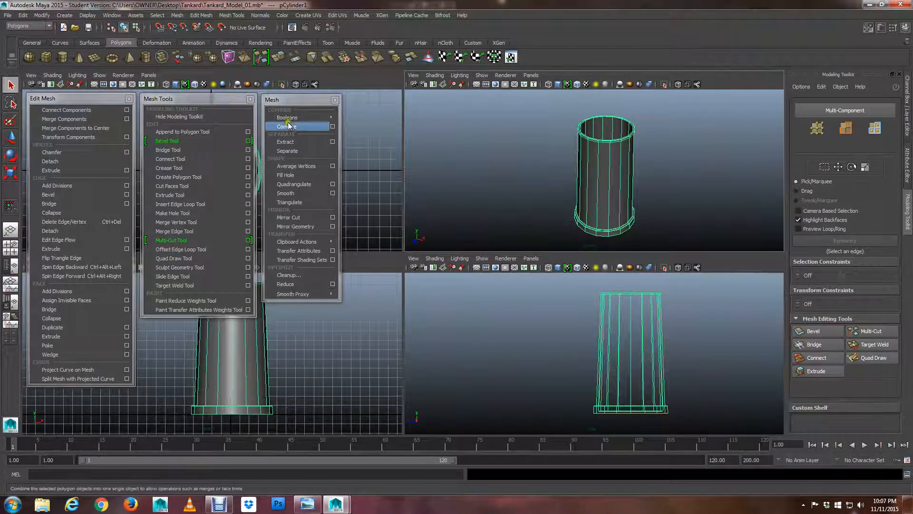
{"action": "left_click_drag", "start_coordinate": [280, 101], "coordinate": [717, 118]}
{"action": "left_click_drag", "start_coordinate": [219, 102], "coordinate": [654, 121]}
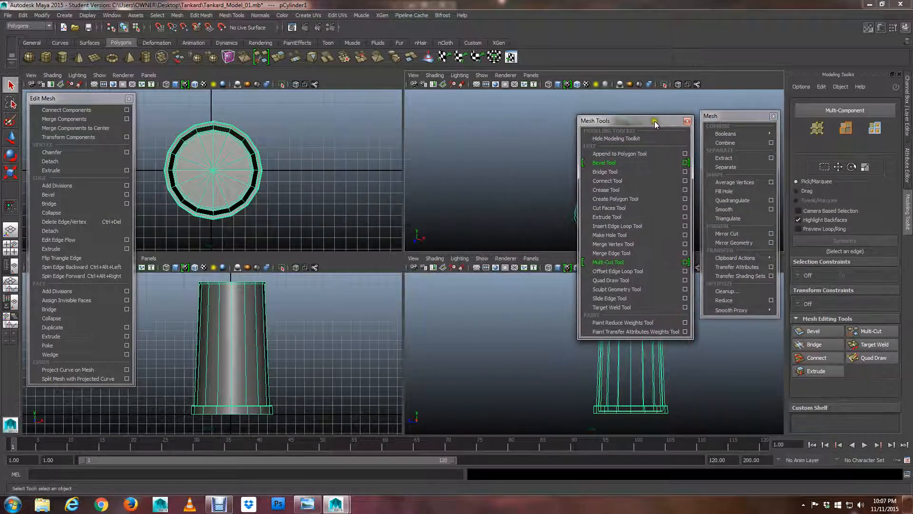
{"action": "middle_click_drag", "start_coordinate": [496, 180], "coordinate": [408, 186], "text": "alt"}
{"action": "mouse_move", "coordinate": [213, 338]}
{"action": "middle_mouse_down", "text": "alt"}
{"action": "mouse_move", "coordinate": [233, 347]}
{"action": "mouse_move", "coordinate": [211, 340]}
{"action": "middle_mouse_up", "text": "alt"}
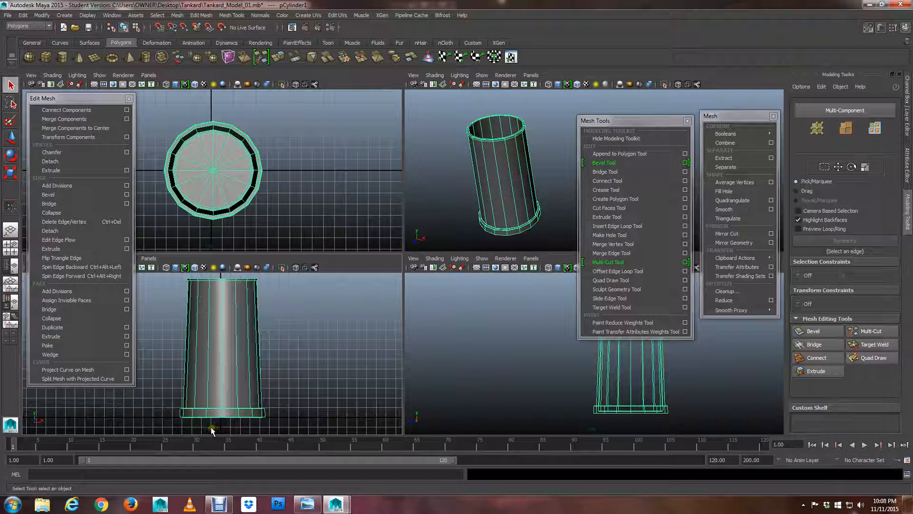
{"action": "left_click_drag", "start_coordinate": [421, 246], "coordinate": [438, 228], "text": "alt"}
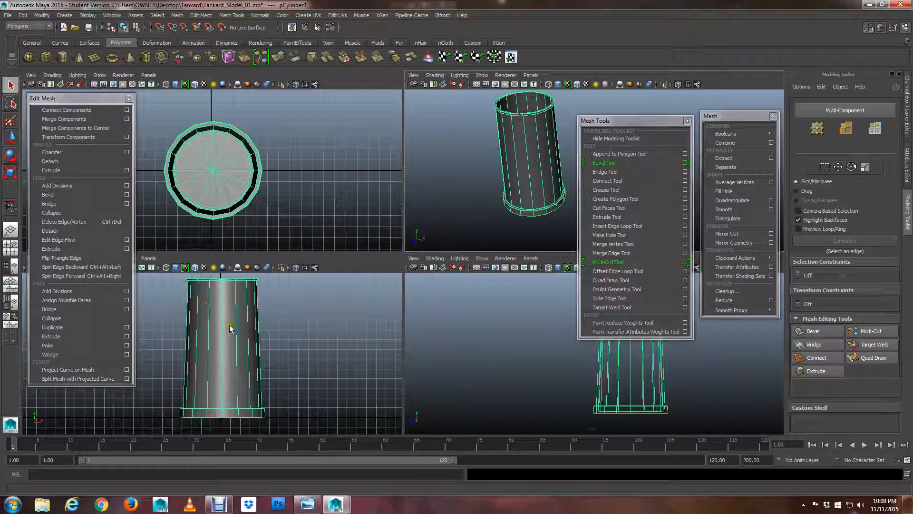
{"action": "left_click_drag", "start_coordinate": [507, 159], "coordinate": [523, 155], "text": "alt"}
- Restore the single perspective view and frame the tankard's outer wall up close
{"action": "key", "text": "space"}
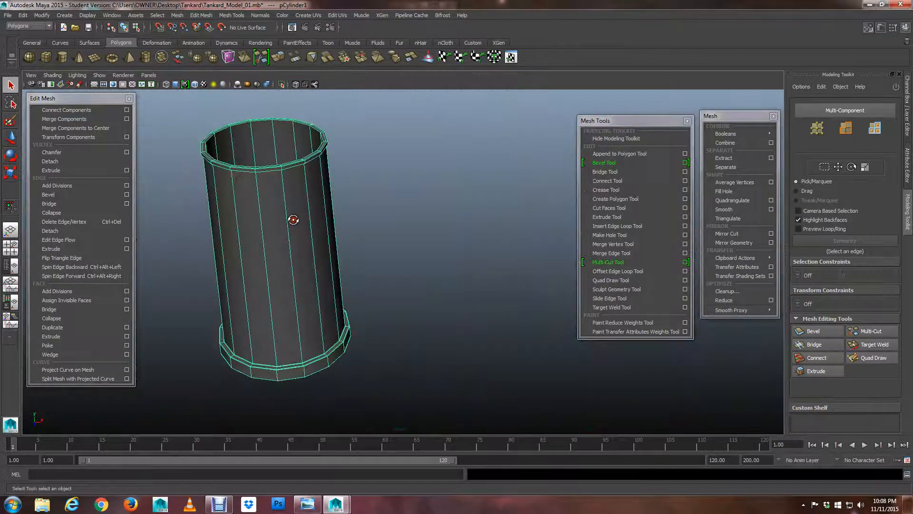
{"action": "middle_click_drag", "start_coordinate": [293, 220], "coordinate": [379, 213], "text": "alt"}
{"action": "right_click_drag", "start_coordinate": [379, 212], "coordinate": [444, 240], "text": "alt"}
{"action": "middle_click_drag", "start_coordinate": [444, 241], "coordinate": [470, 252], "text": "alt"}
{"action": "right_click", "coordinate": [375, 235]}
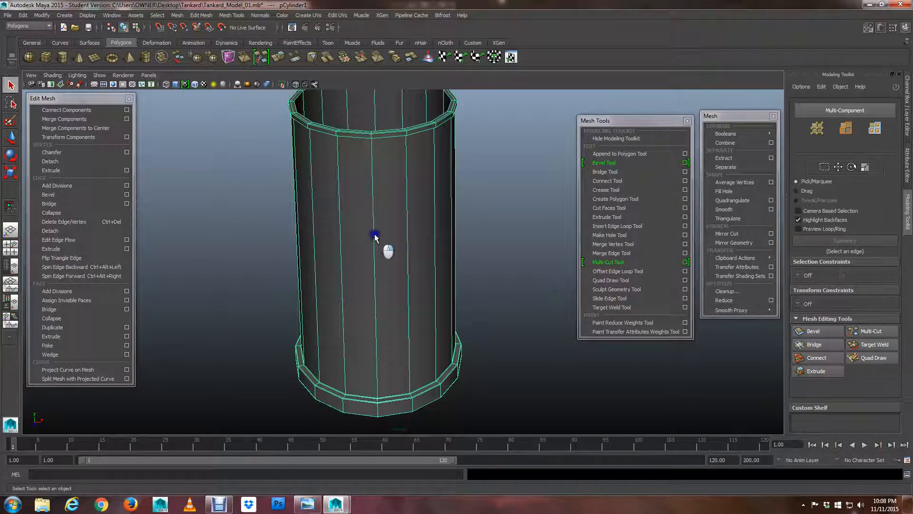
- Insert an edge loop around the upper part of the tankard's outer wall, a short distance below the rim
{"action": "right_click_drag", "start_coordinate": [375, 234], "coordinate": [372, 216]}
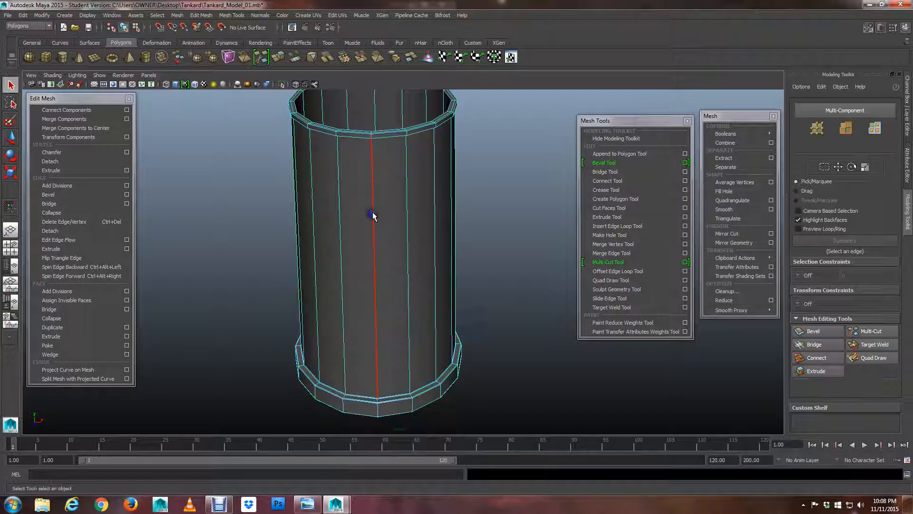
{"action": "left_click", "coordinate": [223, 335]}
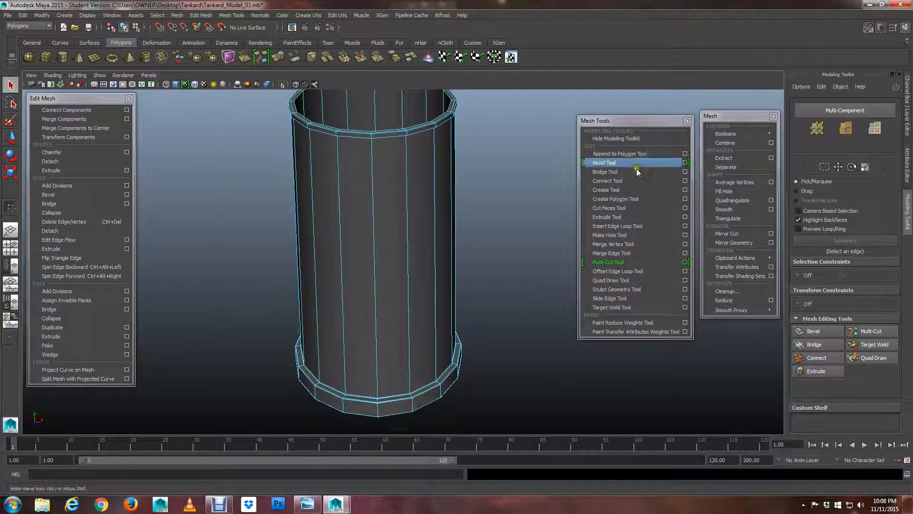
{"action": "left_click", "coordinate": [618, 226]}
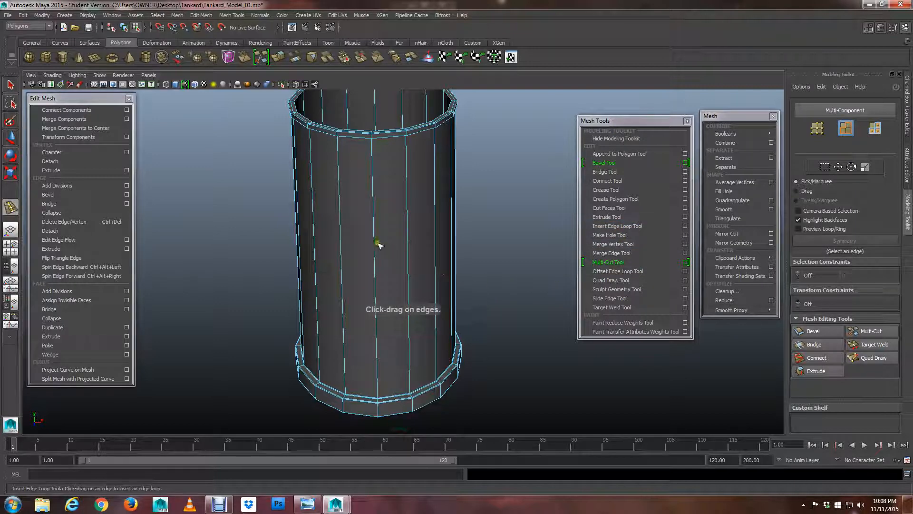
{"action": "left_click_drag", "start_coordinate": [376, 240], "coordinate": [389, 216]}
{"action": "left_click_drag", "start_coordinate": [375, 261], "coordinate": [384, 231]}
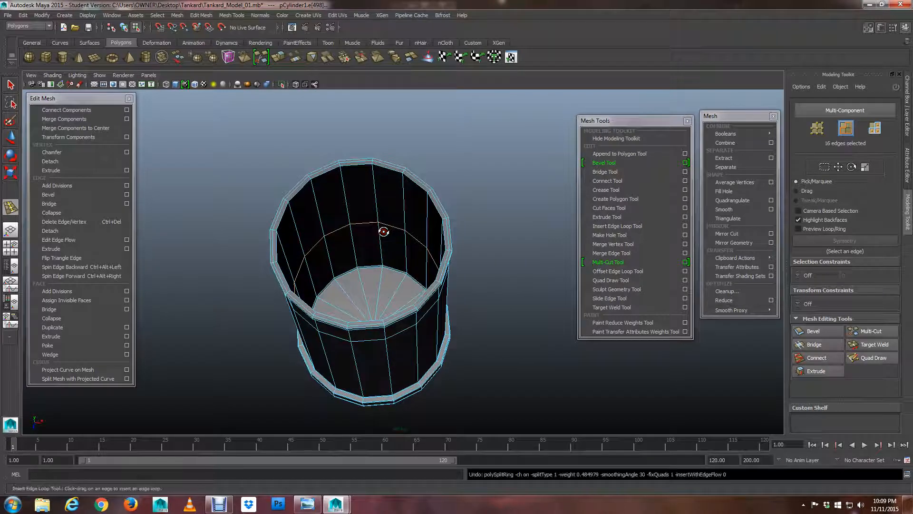
{"action": "left_click_drag", "start_coordinate": [368, 261], "coordinate": [390, 233], "text": "alt"}
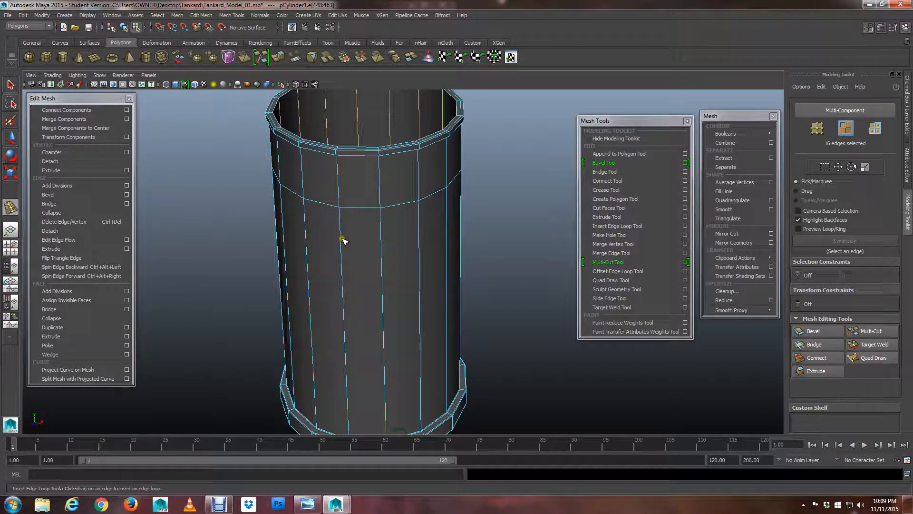
- Insert a second edge loop around the outer wall near mid-height and return to the selection tool
{"action": "left_click_drag", "start_coordinate": [343, 240], "coordinate": [316, 245], "text": "alt"}
{"action": "left_click_drag", "start_coordinate": [332, 187], "coordinate": [343, 220], "text": "alt"}
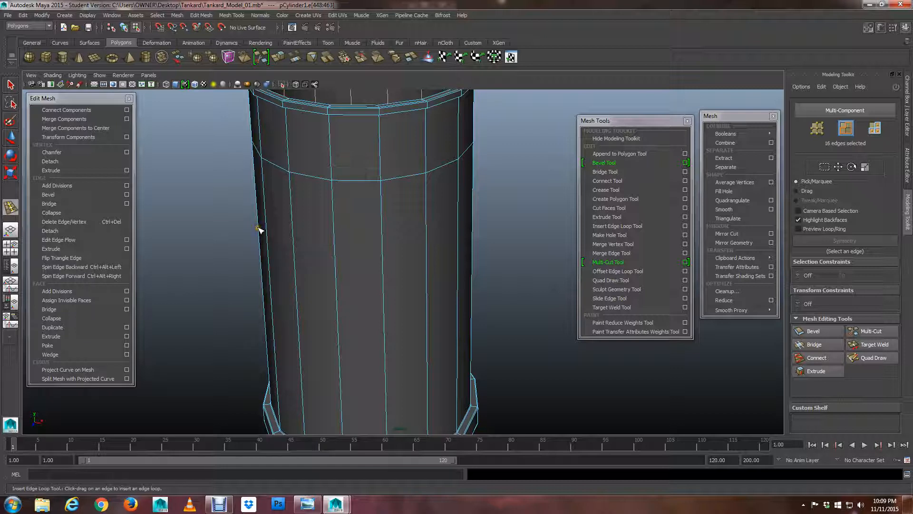
{"action": "left_click_drag", "start_coordinate": [258, 229], "coordinate": [259, 259]}
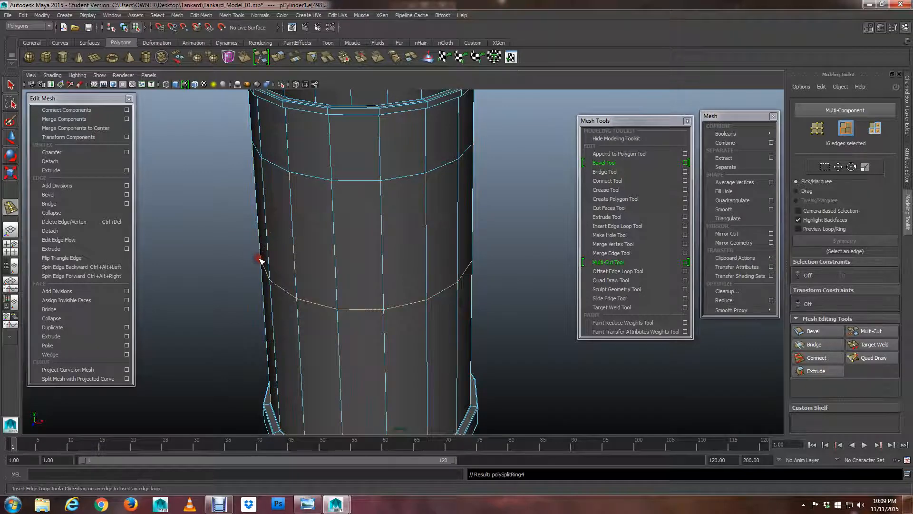
{"action": "scroll", "coordinate": [260, 261], "scroll_direction": "down", "scroll_amount": 5}
{"action": "left_click_drag", "start_coordinate": [327, 281], "coordinate": [369, 298], "text": "alt"}
{"action": "key", "text": "q"}
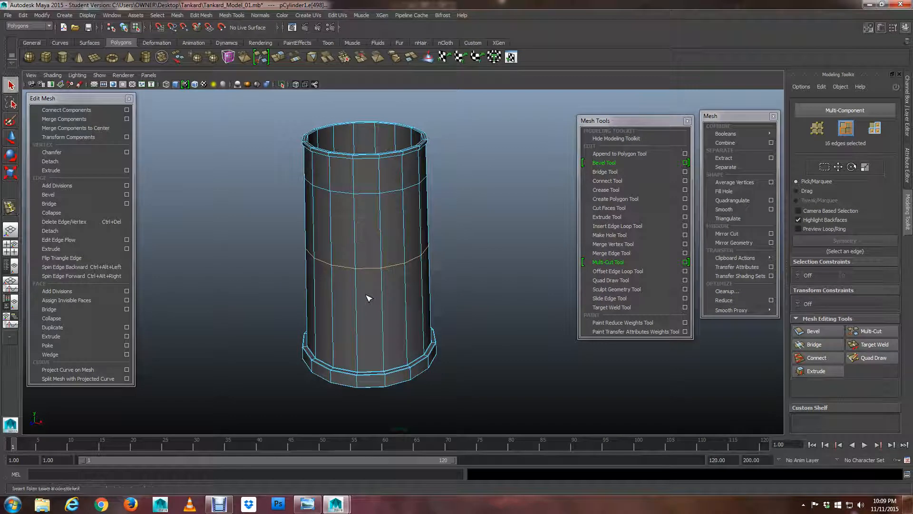
- Examine the placement of the two edge loops on the outer wall in perspective and in the enlarged front view
{"action": "mouse_move", "coordinate": [351, 250]}
{"action": "right_mouse_down", "text": "alt"}
{"action": "mouse_move", "coordinate": [338, 230]}
{"action": "mouse_move", "coordinate": [362, 241]}
{"action": "right_mouse_up", "text": "alt"}
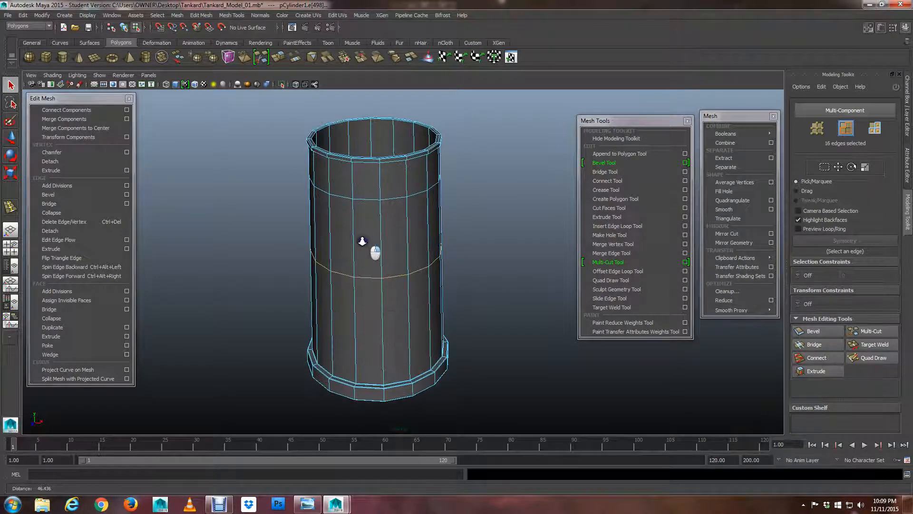
{"action": "left_click_drag", "start_coordinate": [330, 249], "coordinate": [357, 261], "text": "alt"}
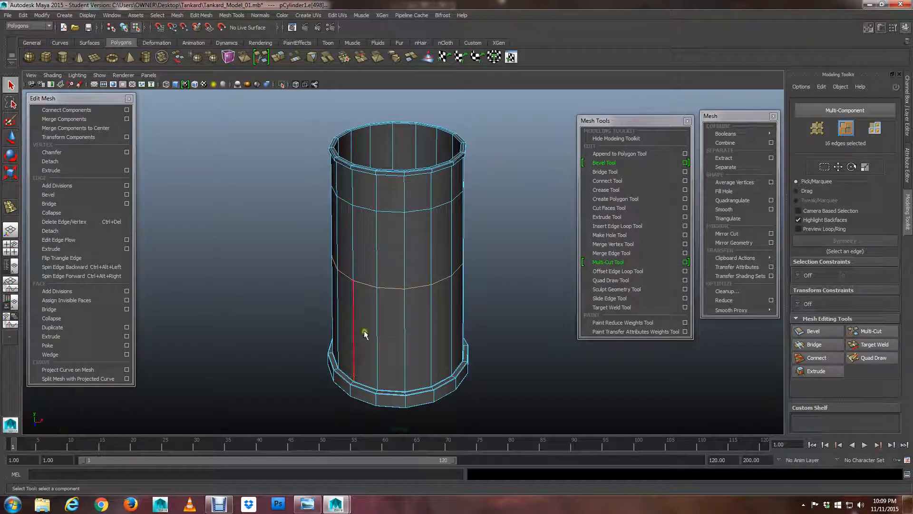
{"action": "left_click_drag", "start_coordinate": [366, 333], "coordinate": [412, 316], "text": "alt"}
{"action": "left_click_drag", "start_coordinate": [422, 275], "coordinate": [393, 286], "text": "alt"}
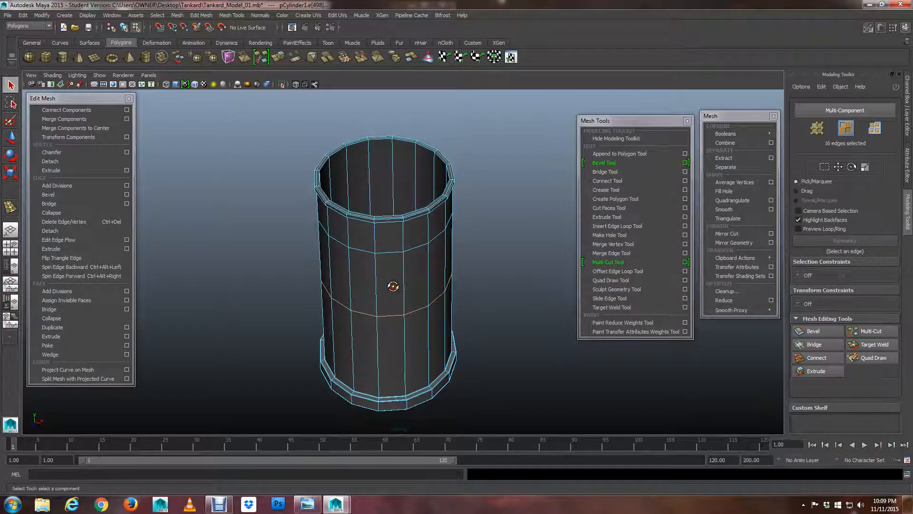
{"action": "key", "text": "space"}
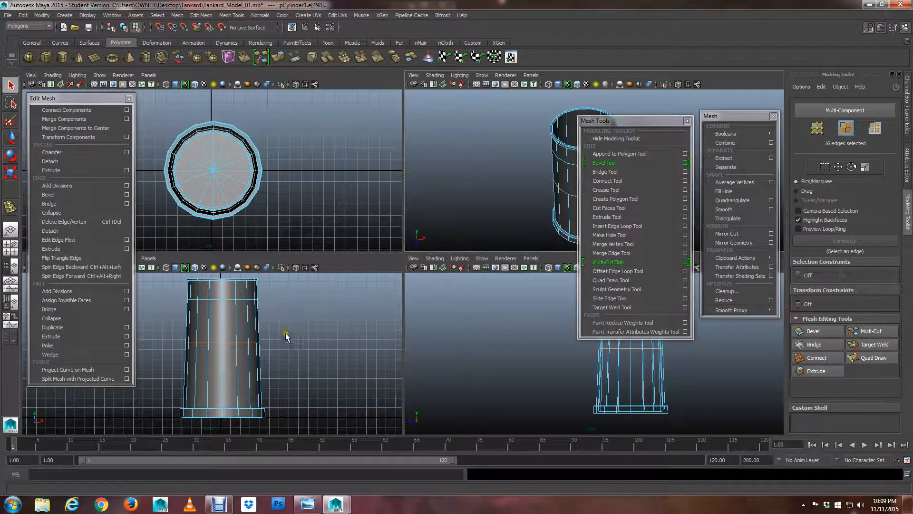
{"action": "key", "text": "space"}
{"action": "left_click_drag", "start_coordinate": [418, 241], "coordinate": [394, 248], "text": "alt"}
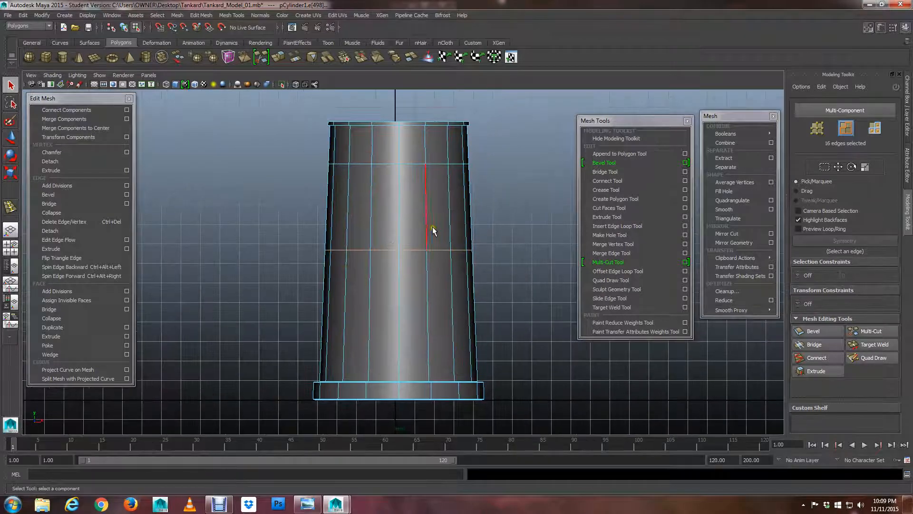
{"action": "key", "text": "space"}
{"action": "key", "text": "space"}
{"action": "key", "text": "space"}
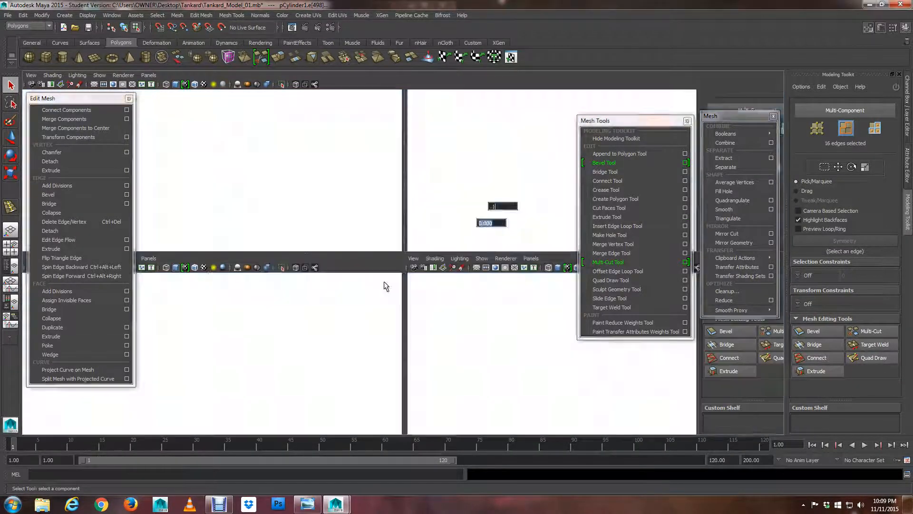
{"action": "key", "text": "space"}
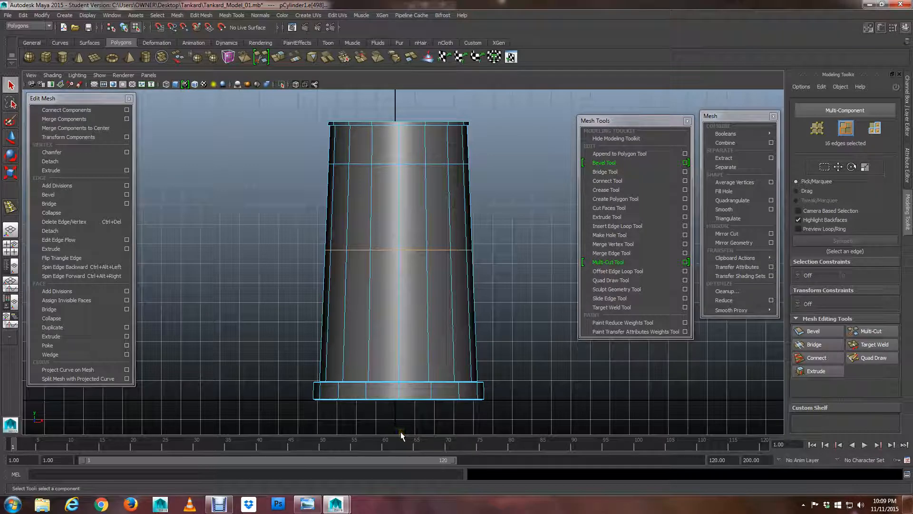
- Switch to face selection and select the four adjacent front faces between the two edge loops in the front view
{"action": "right_click", "coordinate": [394, 225]}
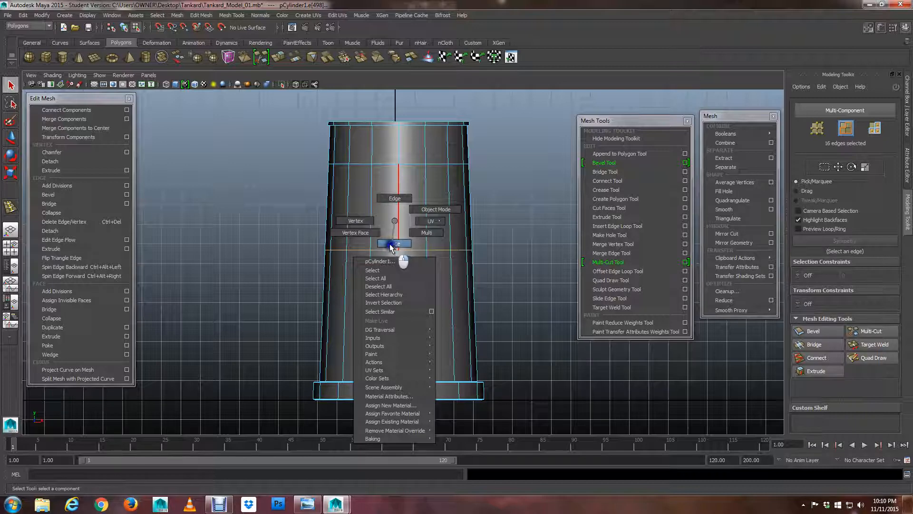
{"action": "left_click", "coordinate": [390, 244]}
{"action": "left_click", "coordinate": [365, 237]}
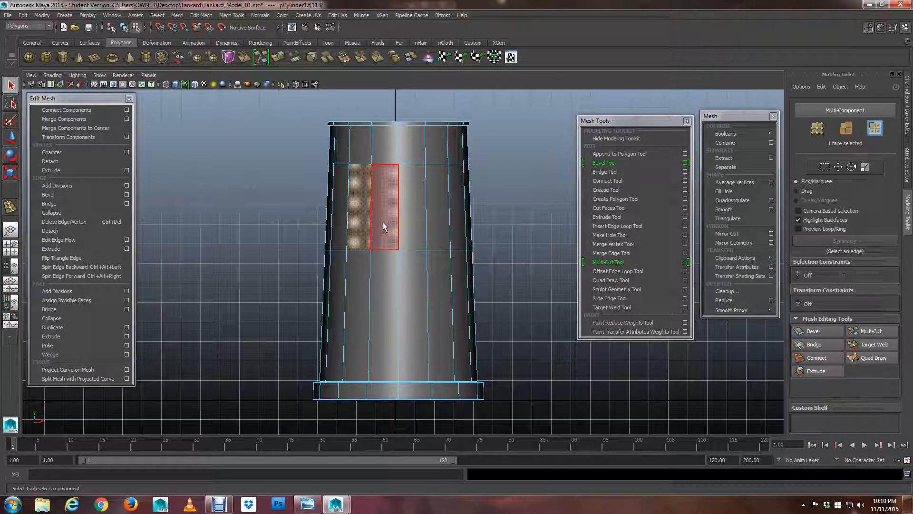
{"action": "left_click", "coordinate": [383, 221], "text": "shift"}
{"action": "left_click", "coordinate": [424, 216], "text": "shift"}
{"action": "left_click", "coordinate": [444, 217], "text": "shift"}
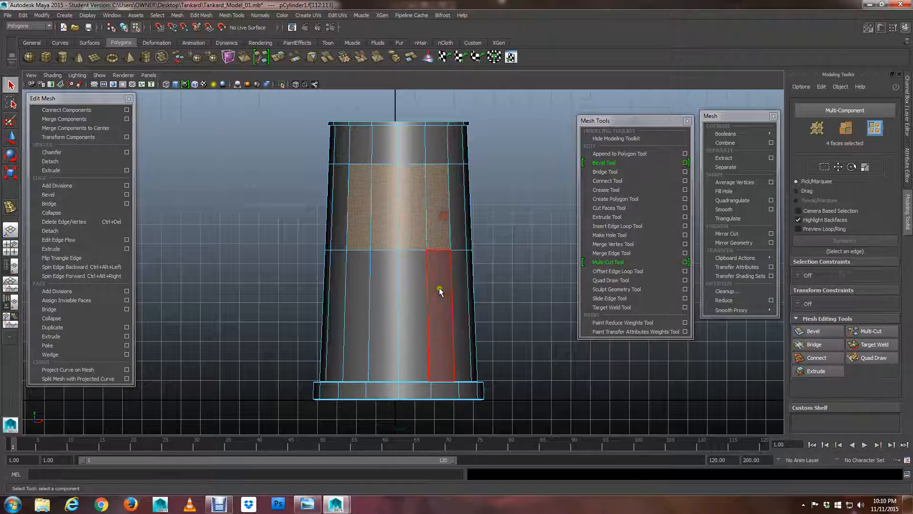
- Examine the selected faces on the outer wall up close in the perspective view and shift the floating Mesh menu slightly down
{"action": "key", "text": "space"}
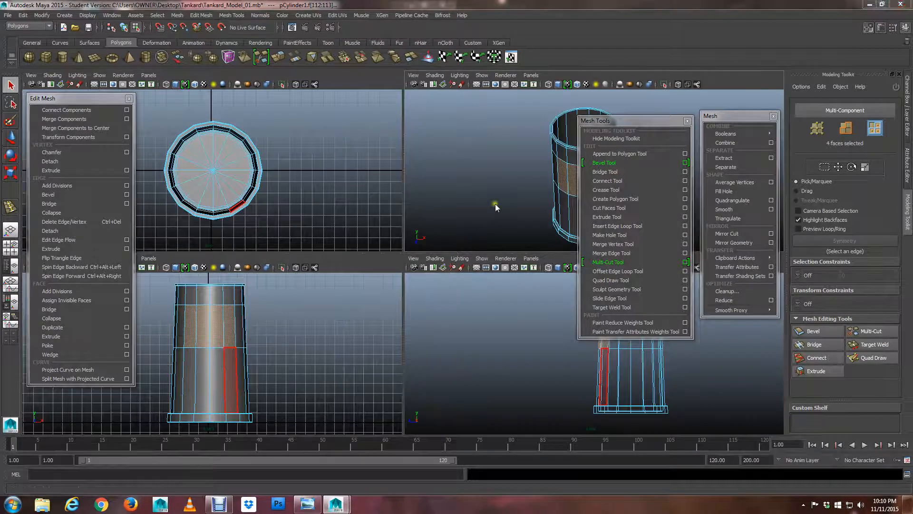
{"action": "key", "text": "space"}
{"action": "left_click_drag", "start_coordinate": [509, 218], "coordinate": [373, 261], "text": "alt"}
{"action": "right_click_drag", "start_coordinate": [372, 260], "coordinate": [462, 277], "text": "alt"}
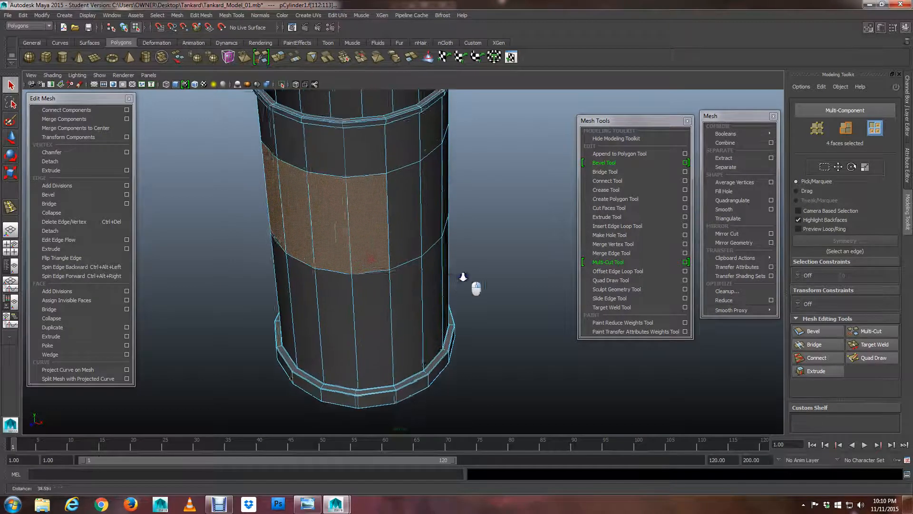
{"action": "left_click_drag", "start_coordinate": [463, 277], "coordinate": [379, 271], "text": "alt"}
{"action": "middle_click_drag", "start_coordinate": [345, 207], "coordinate": [383, 239], "text": "alt"}
{"action": "left_click_drag", "start_coordinate": [382, 239], "coordinate": [415, 276], "text": "alt"}
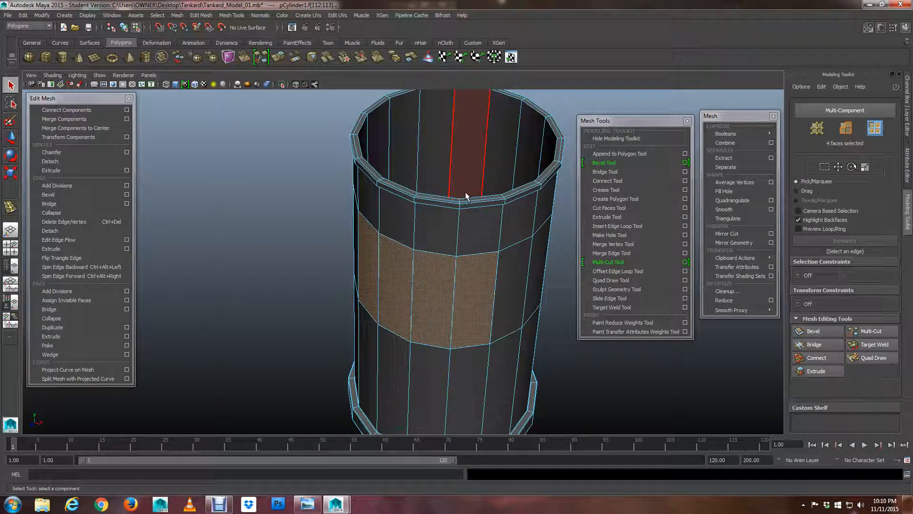
{"action": "left_click", "coordinate": [727, 115]}
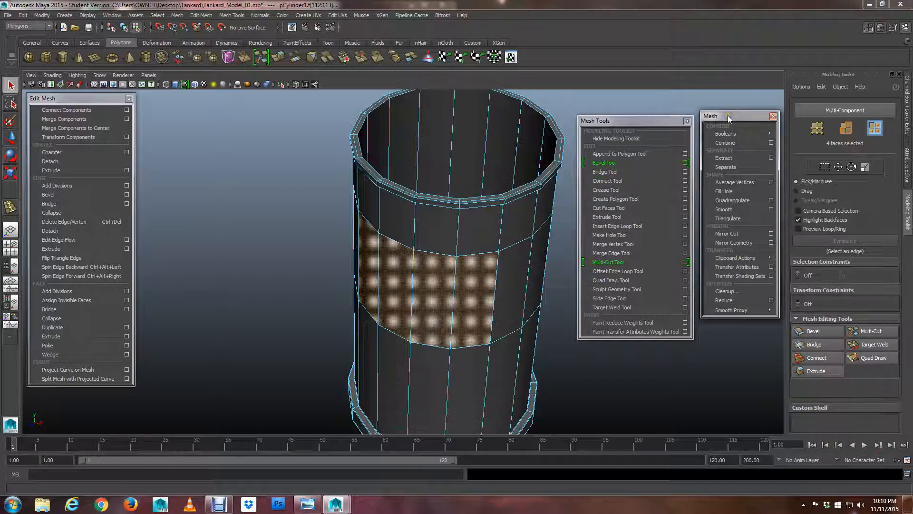
{"action": "left_click_drag", "start_coordinate": [728, 115], "coordinate": [728, 121]}
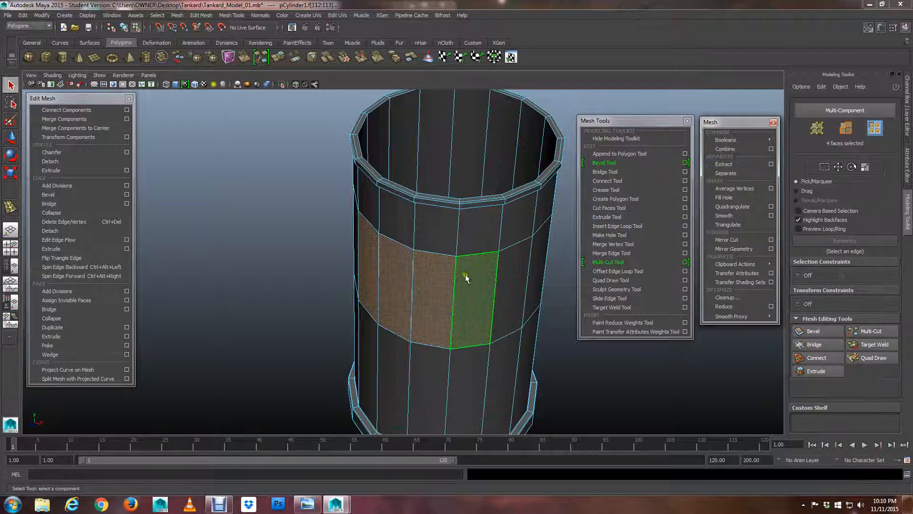
- Check in wireframe display that only outer-wall faces are selected, and restore the shaded display
{"action": "right_click_drag", "start_coordinate": [504, 263], "coordinate": [462, 255], "text": "alt"}
{"action": "left_click_drag", "start_coordinate": [460, 255], "coordinate": [500, 257], "text": "alt"}
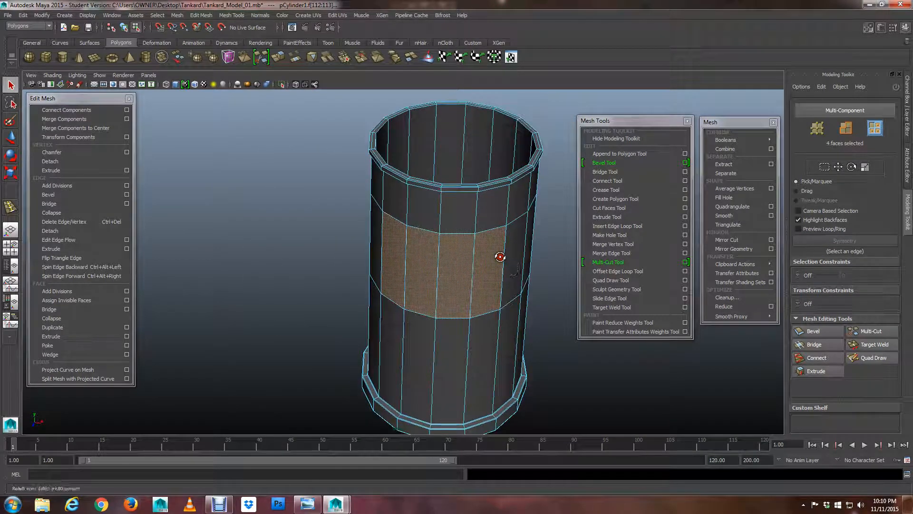
{"action": "key", "text": "4"}
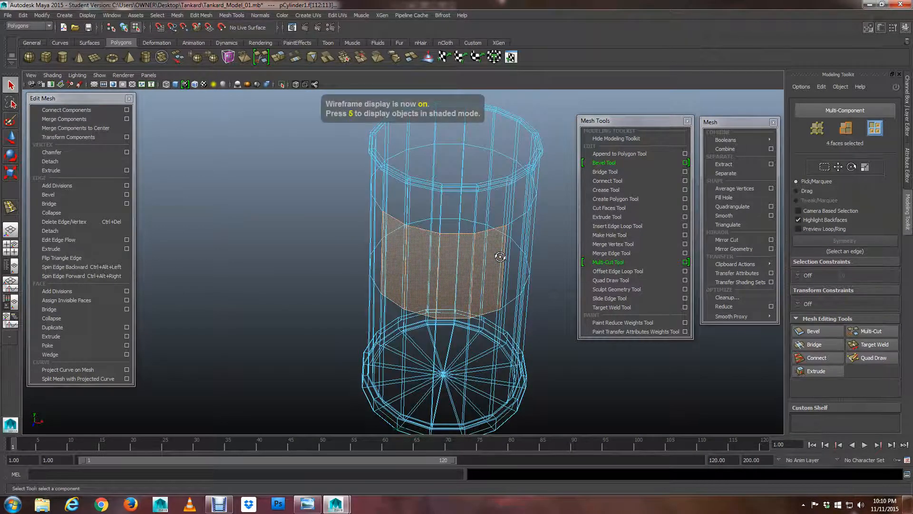
{"action": "mouse_move", "coordinate": [490, 306]}
{"action": "left_mouse_down", "text": "alt"}
{"action": "mouse_move", "coordinate": [483, 314]}
{"action": "mouse_move", "coordinate": [348, 294]}
{"action": "mouse_move", "coordinate": [315, 309]}
{"action": "mouse_move", "coordinate": [306, 298]}
{"action": "mouse_move", "coordinate": [319, 312]}
{"action": "mouse_move", "coordinate": [397, 327]}
{"action": "mouse_move", "coordinate": [523, 302]}
{"action": "mouse_move", "coordinate": [461, 298]}
{"action": "mouse_move", "coordinate": [480, 314]}
{"action": "left_mouse_up", "text": "alt"}
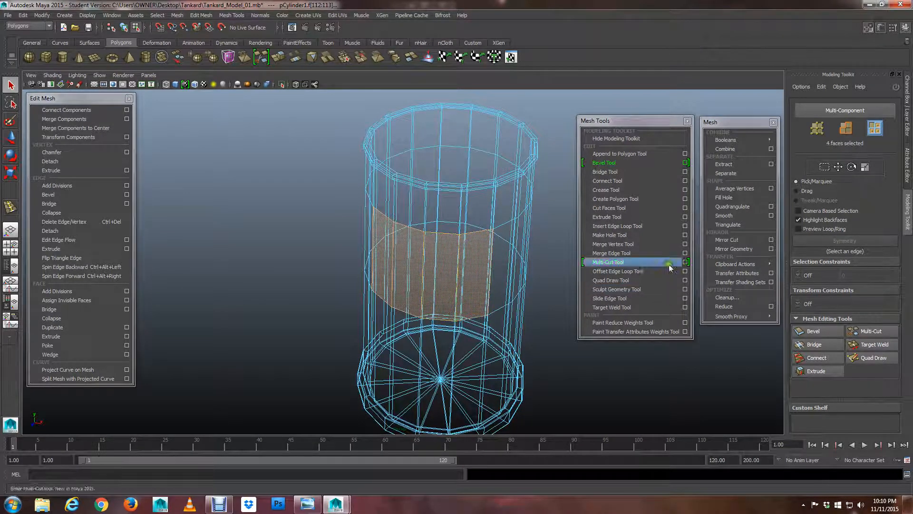
{"action": "left_click", "coordinate": [730, 190]}
{"action": "key", "text": "5"}
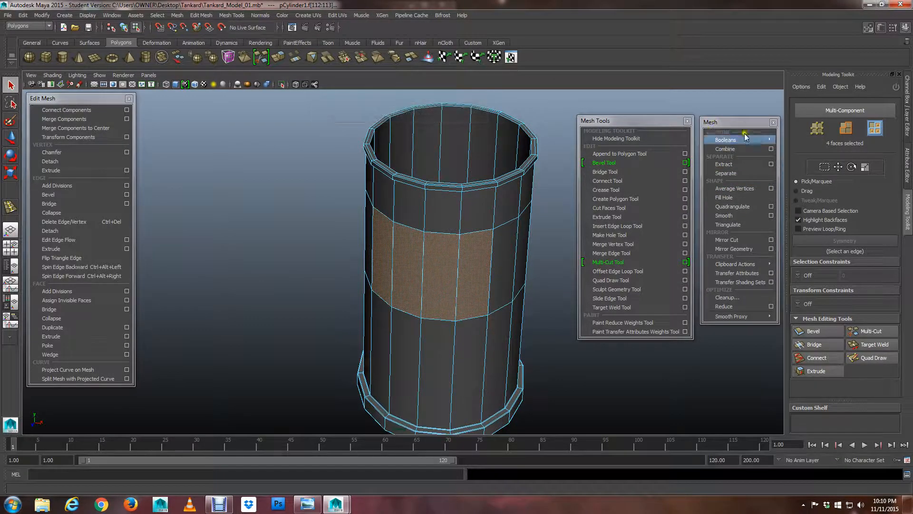
- Extract the four selected wall faces as a separate piece and delete the construction history
{"action": "left_click", "coordinate": [722, 156]}
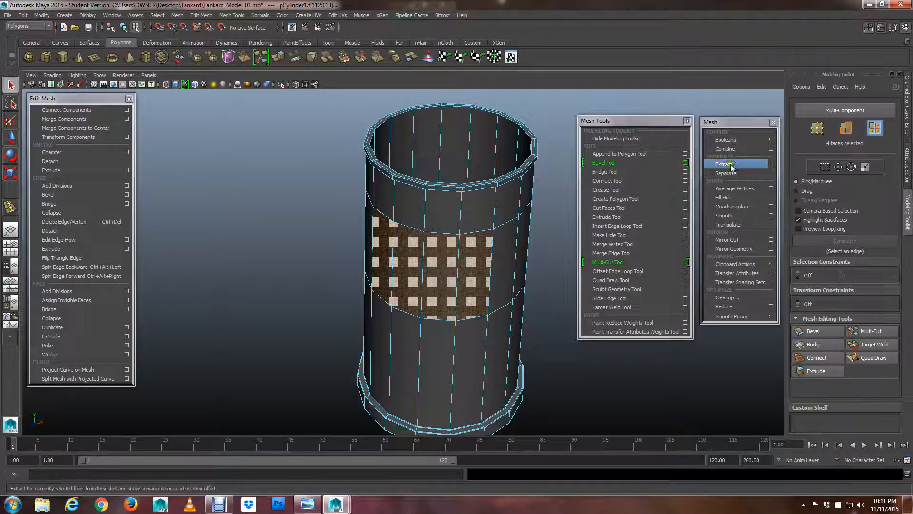
{"action": "left_click", "coordinate": [723, 164]}
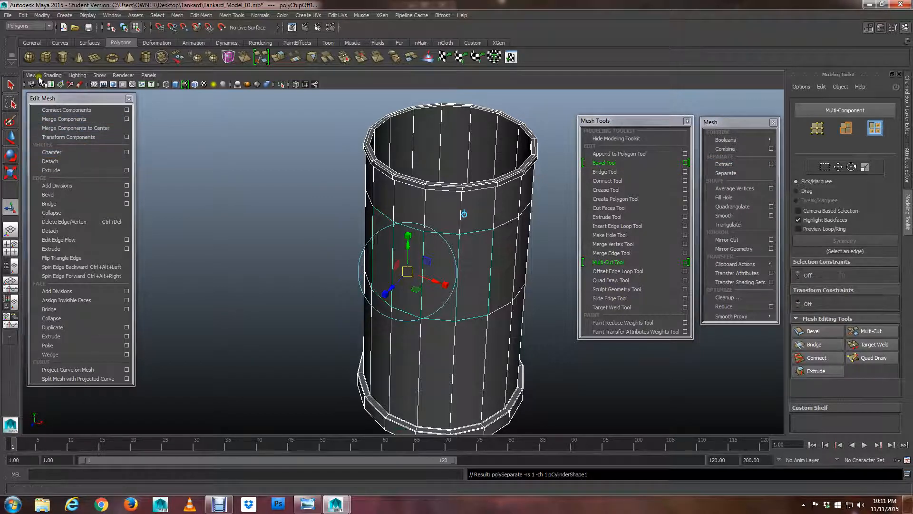
{"action": "left_click", "coordinate": [24, 15]}
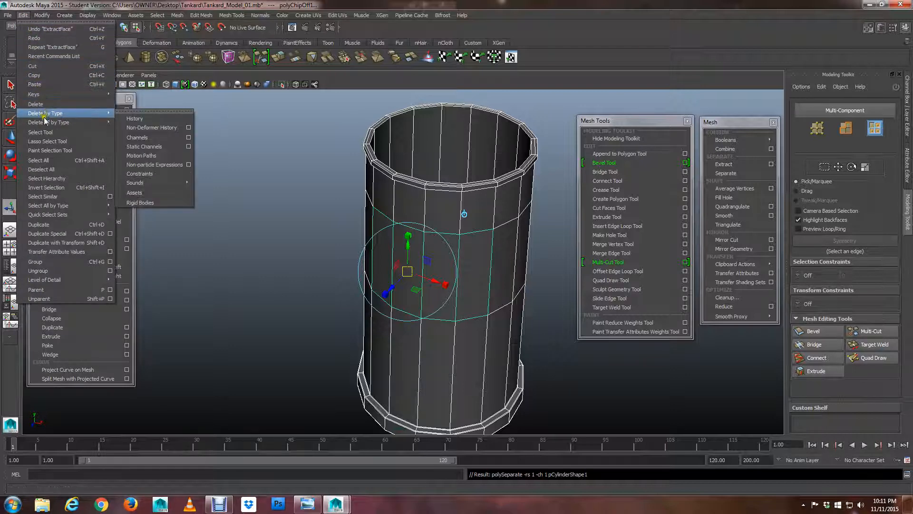
{"action": "mouse_move", "coordinate": [43, 115]}
{"action": "left_click", "coordinate": [135, 118]}
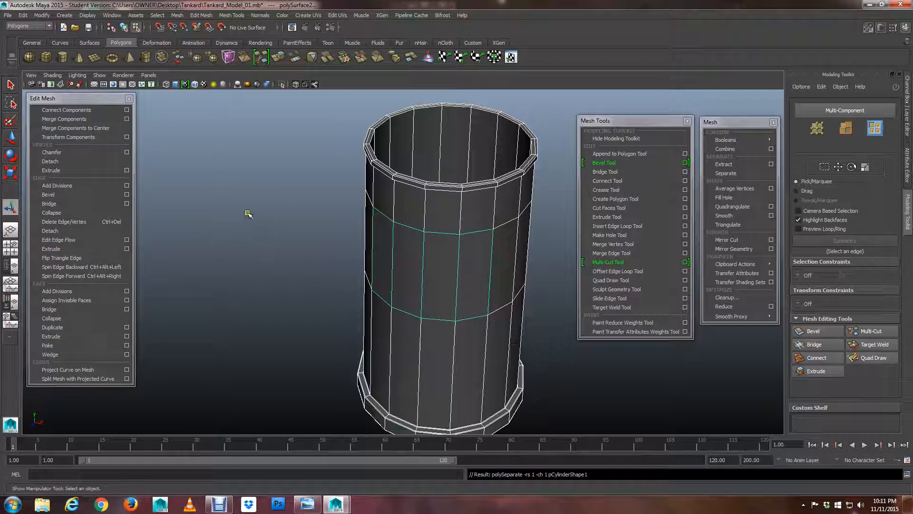
- Clear the selection, return to object mode, and select the tankard body without the extracted panel
{"action": "left_click", "coordinate": [247, 212]}
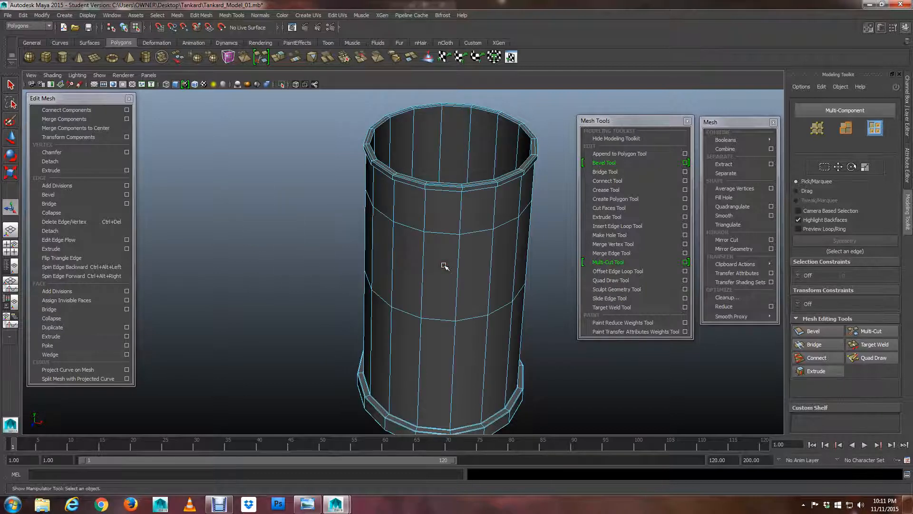
{"action": "right_click", "coordinate": [444, 265]}
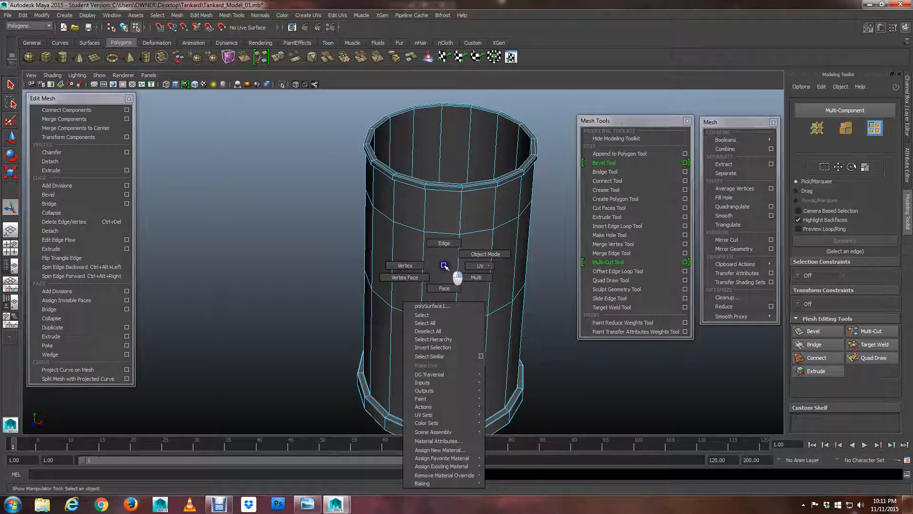
{"action": "right_click_drag", "start_coordinate": [444, 266], "coordinate": [466, 252]}
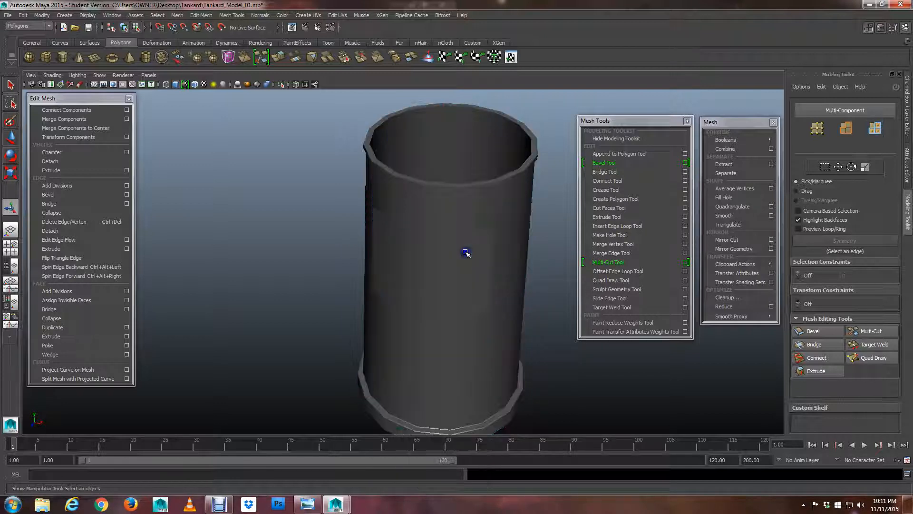
{"action": "left_click", "coordinate": [466, 253]}
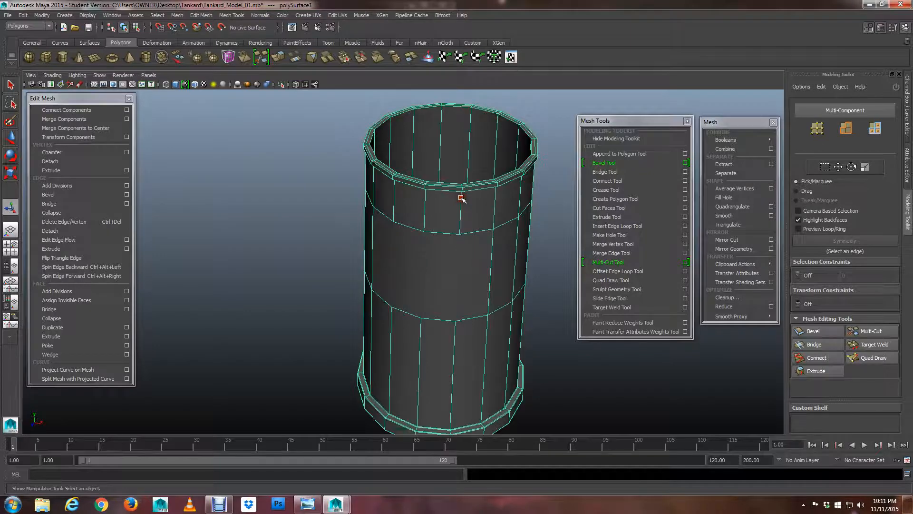
- Select the extracted four-face panel and move it away from the tankard body along Z to about 14.8 cm
{"action": "left_click", "coordinate": [454, 208]}
{"action": "left_click", "coordinate": [447, 278]}
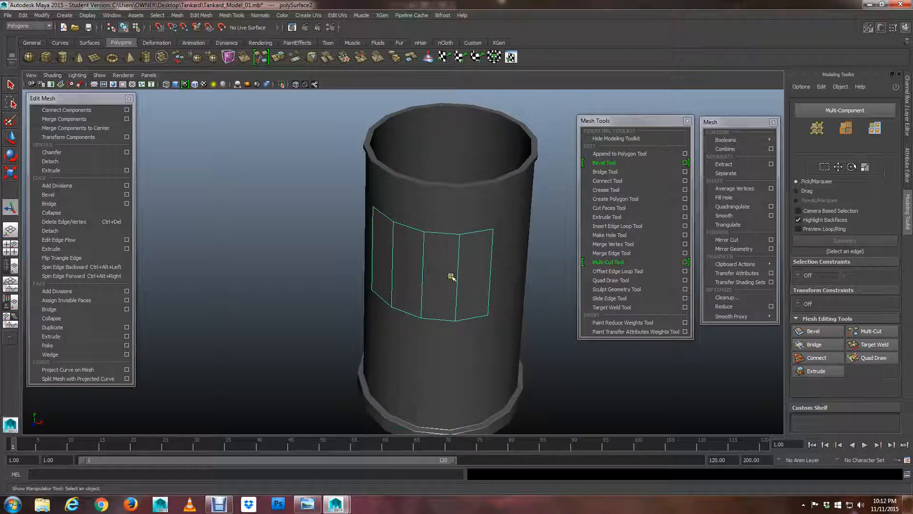
{"action": "left_click_drag", "start_coordinate": [450, 276], "coordinate": [415, 280], "text": "alt"}
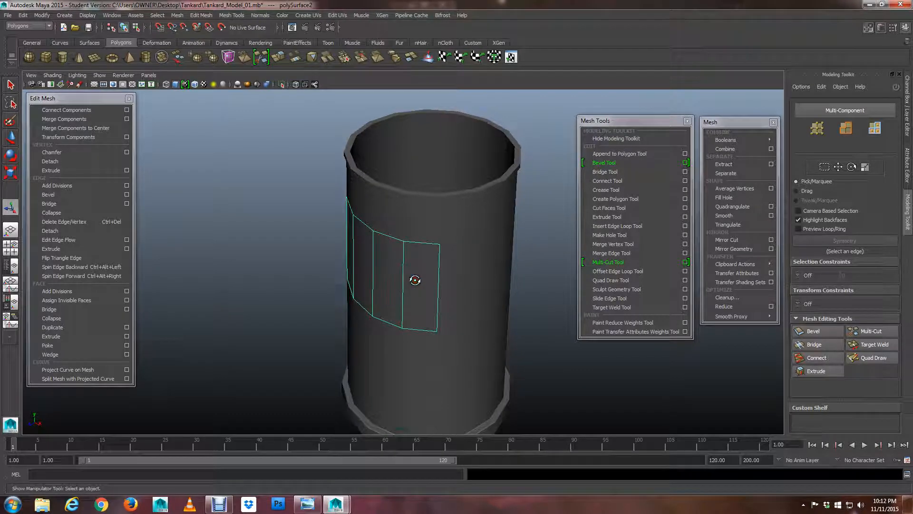
{"action": "key", "text": "w"}
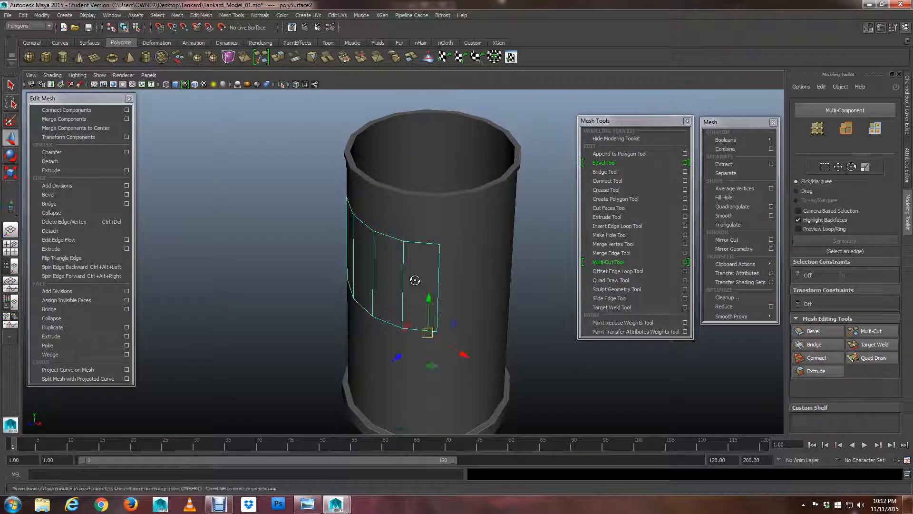
{"action": "left_click_drag", "start_coordinate": [384, 291], "coordinate": [384, 230], "text": "alt"}
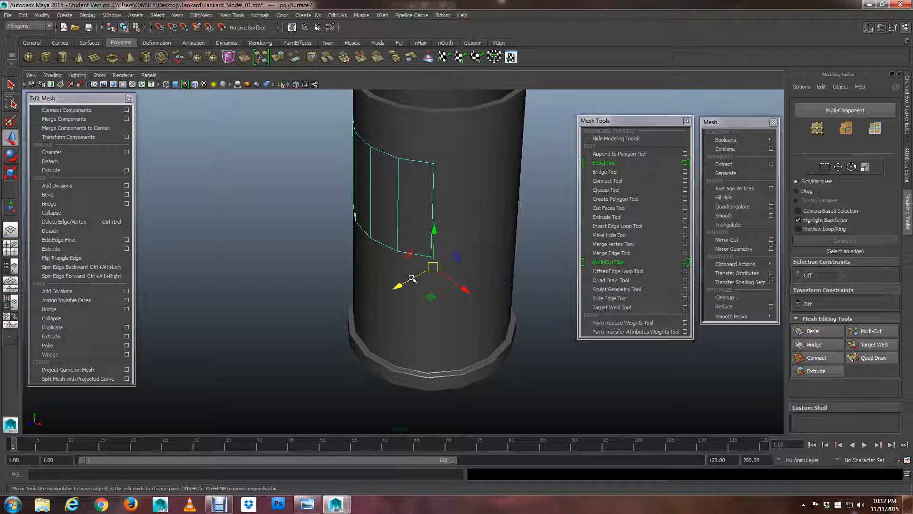
{"action": "left_click_drag", "start_coordinate": [413, 279], "coordinate": [176, 360]}
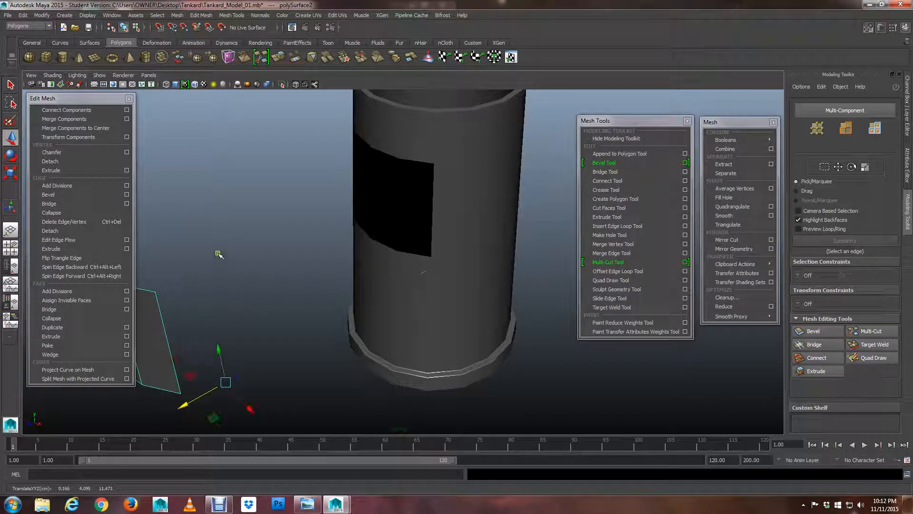
{"action": "middle_click_drag", "start_coordinate": [218, 253], "coordinate": [322, 220], "text": "alt"}
{"action": "right_click_drag", "start_coordinate": [322, 220], "coordinate": [283, 216], "text": "alt"}
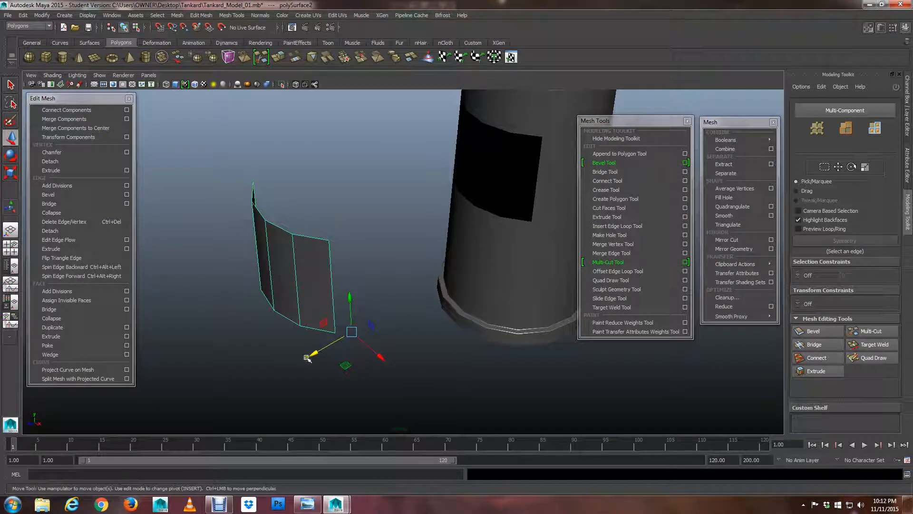
{"action": "left_click_drag", "start_coordinate": [307, 357], "coordinate": [238, 373]}
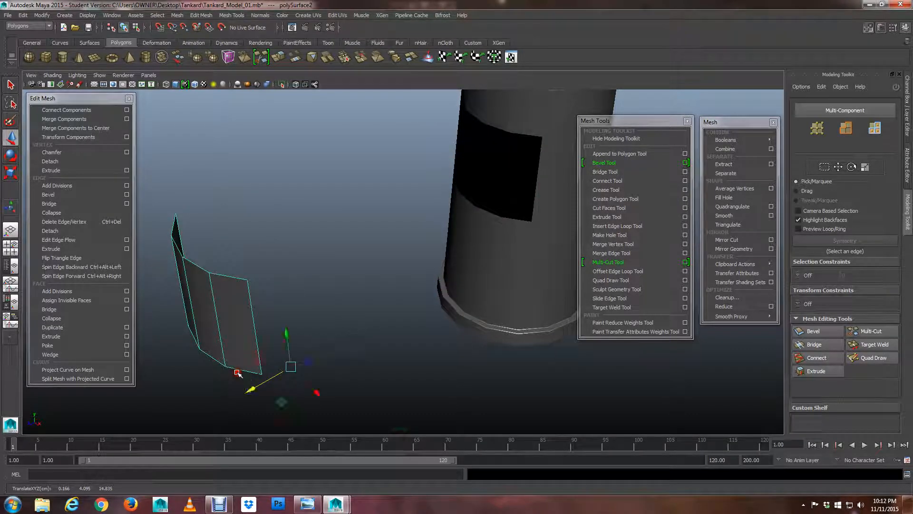
{"action": "left_click_drag", "start_coordinate": [290, 309], "coordinate": [396, 260], "text": "alt"}
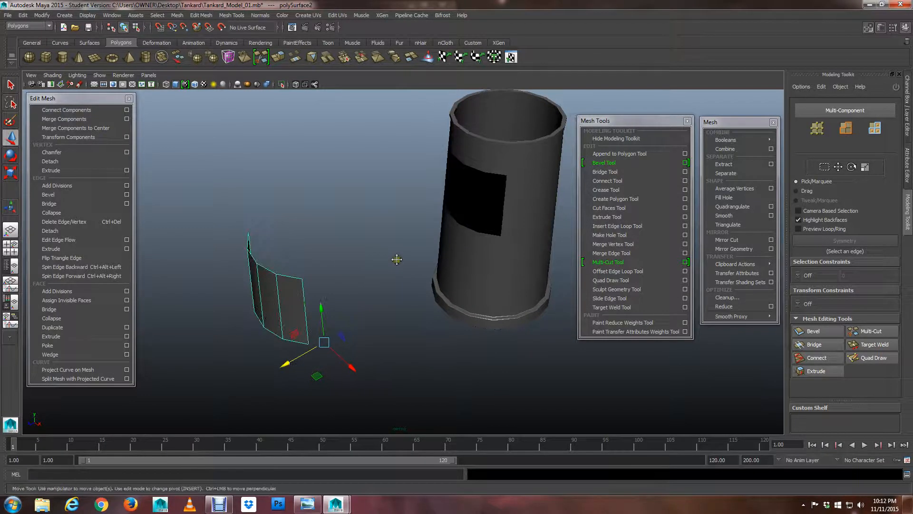
- Hide the tankard body so only the extracted panel is shown, and save the scene
{"action": "left_click", "coordinate": [520, 198]}
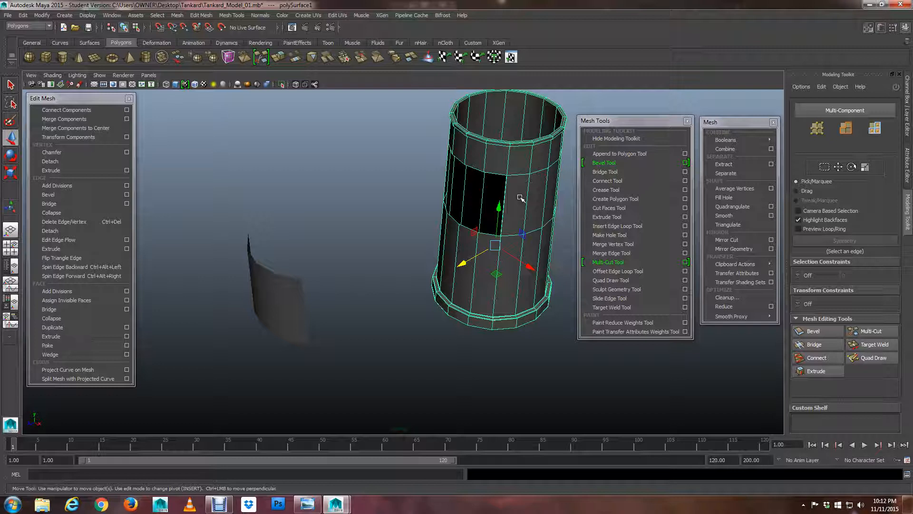
{"action": "key", "text": "ctrl+h"}
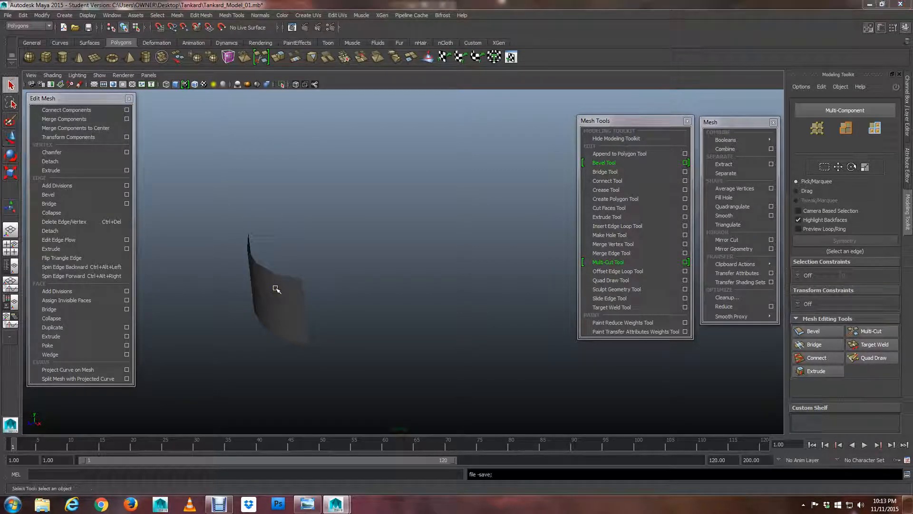
{"action": "key", "text": "ctrl+s"}
{"action": "left_click", "coordinate": [440, 260]}
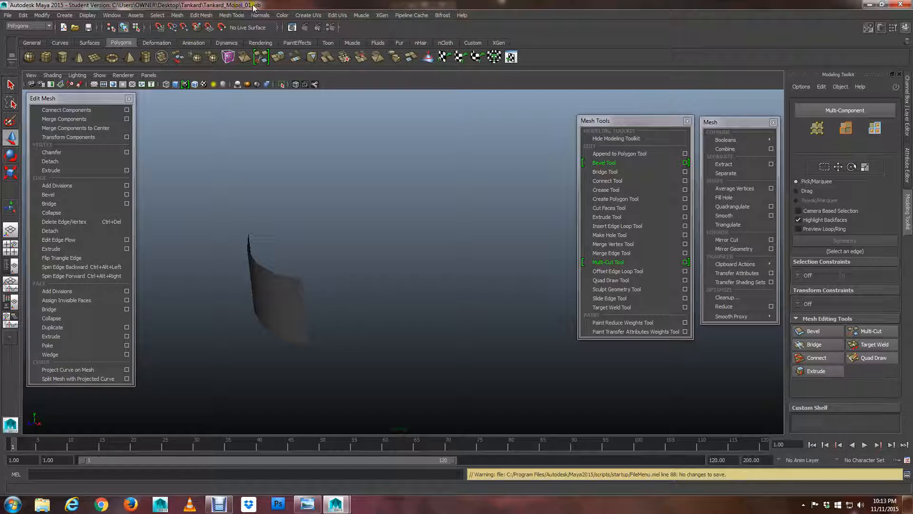
- Save the scene as a new version named Tankard_Model_02.mb in the Tankard folder, accepting the student version notice
{"action": "left_click", "coordinate": [8, 16]}
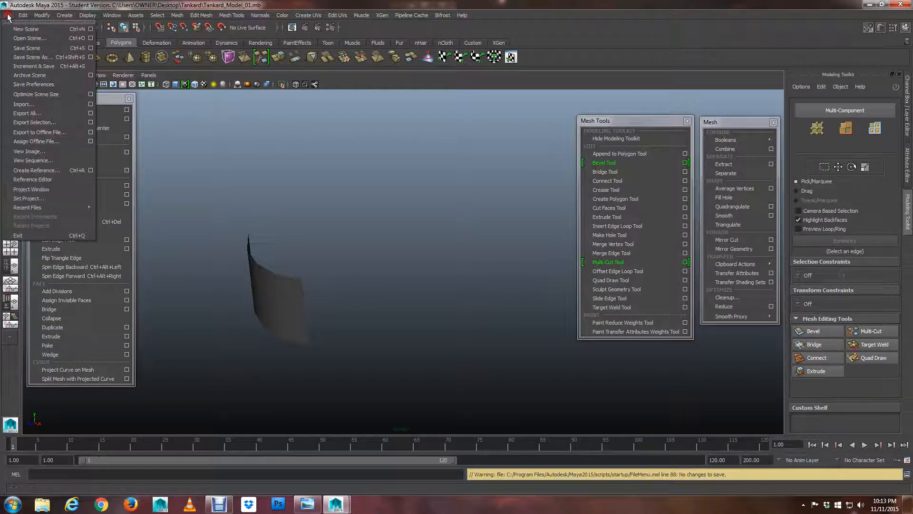
{"action": "left_click", "coordinate": [34, 58]}
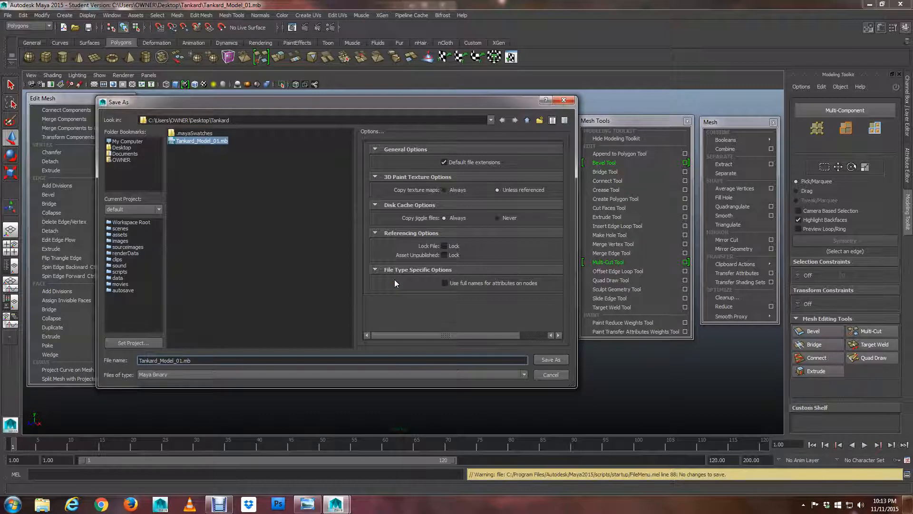
{"action": "key", "text": "BackSpace"}
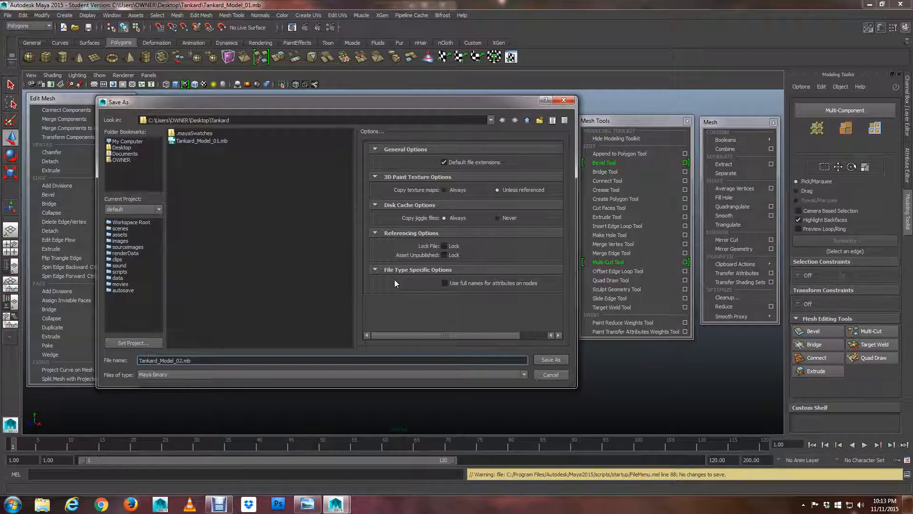
{"action": "key", "text": "Return"}
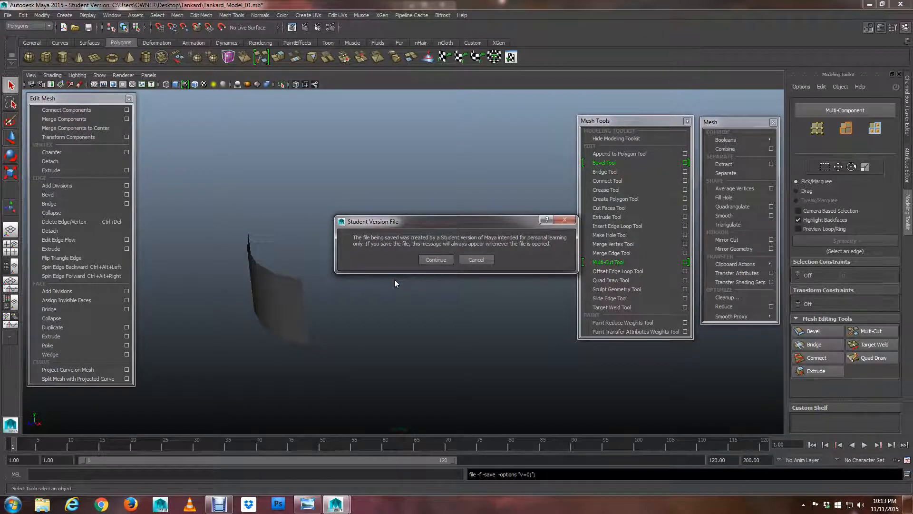
{"action": "key", "text": "Return"}
- Select the extracted panel and frame it in the perspective view
{"action": "key", "text": "w"}
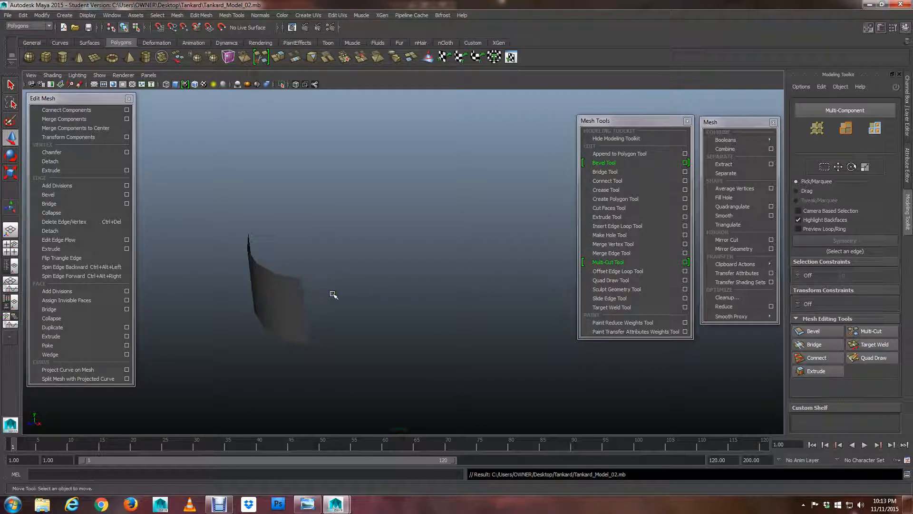
{"action": "key", "text": "q"}
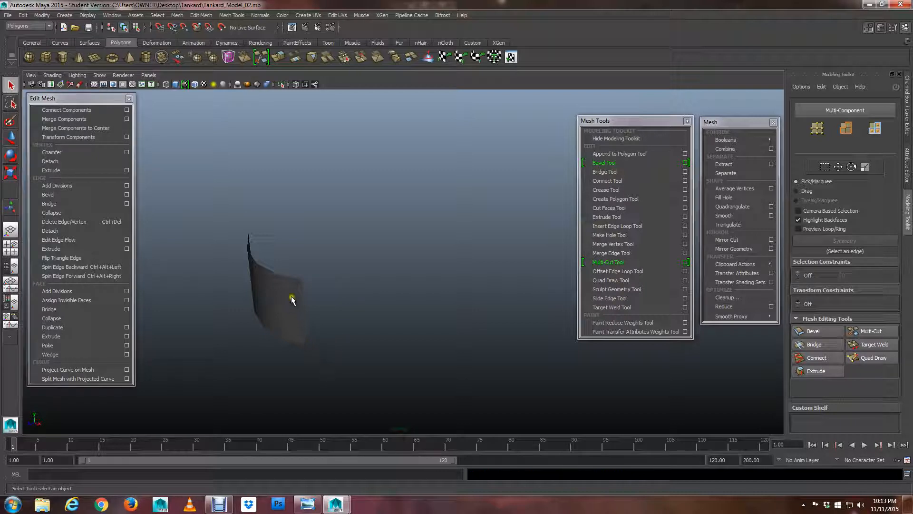
{"action": "left_click", "coordinate": [284, 311]}
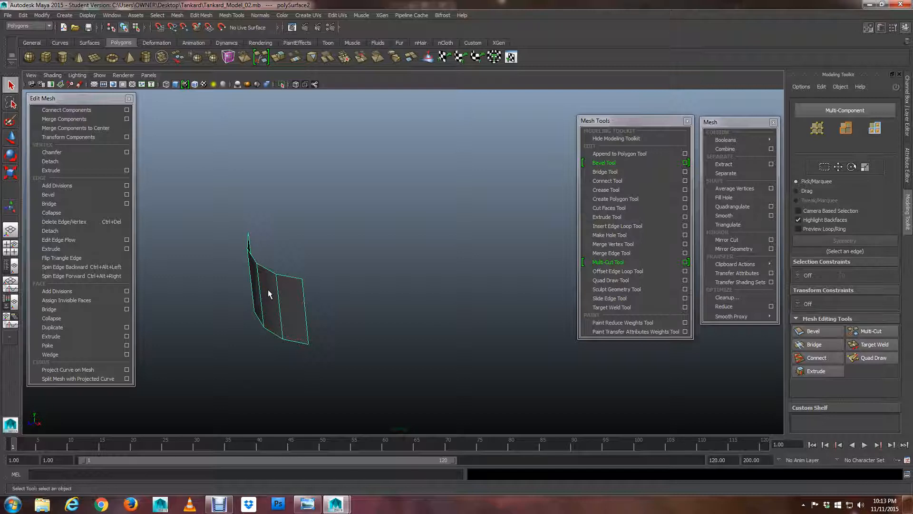
{"action": "key", "text": "f"}
{"action": "mouse_move", "coordinate": [424, 320]}
{"action": "left_mouse_down", "text": "alt"}
{"action": "mouse_move", "coordinate": [483, 291]}
{"action": "mouse_move", "coordinate": [414, 319]}
{"action": "left_mouse_up", "text": "alt"}
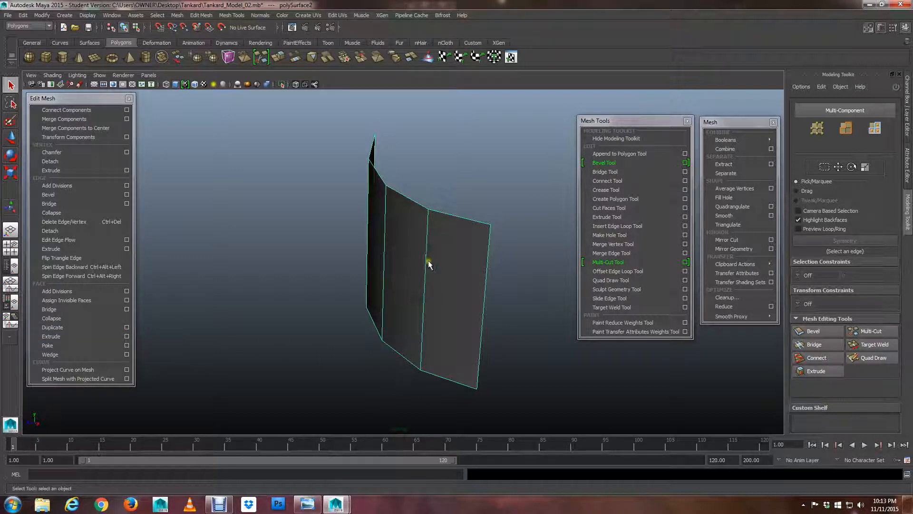
{"action": "left_click_drag", "start_coordinate": [399, 278], "coordinate": [452, 253], "text": "alt"}
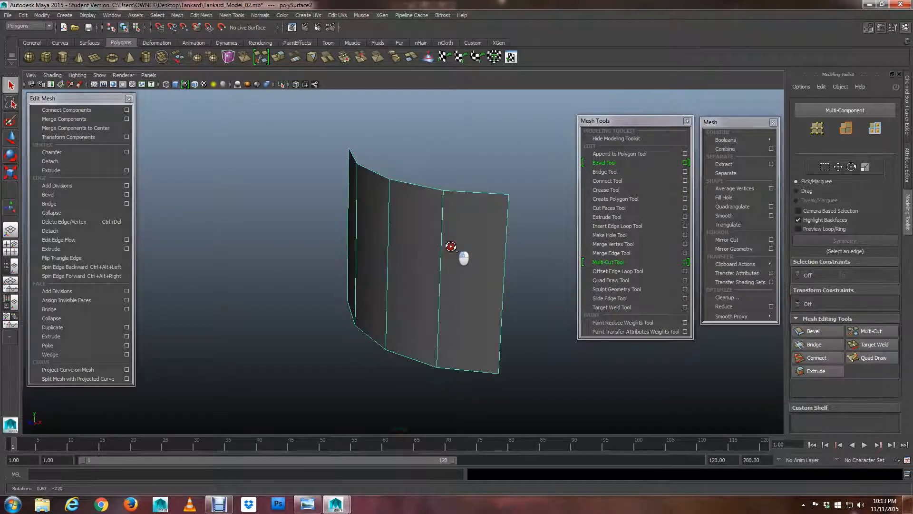
- Select all four faces of the panel and extrude them with a thickness of 0.2
{"action": "right_click_drag", "start_coordinate": [384, 256], "coordinate": [384, 268]}
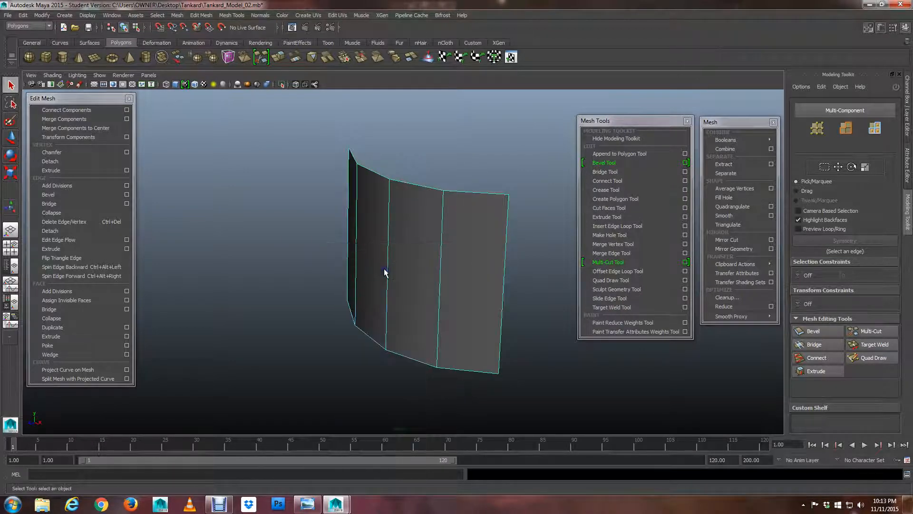
{"action": "left_click", "coordinate": [413, 256]}
{"action": "double_click", "coordinate": [411, 236]}
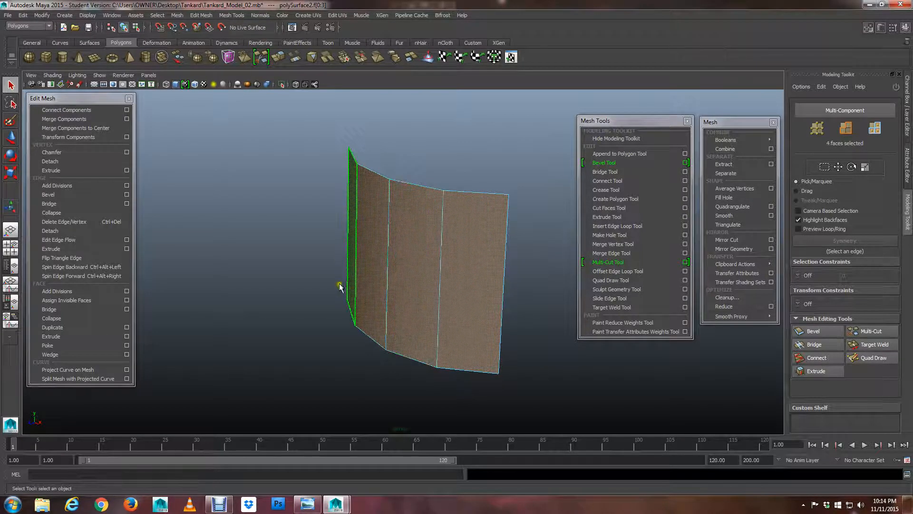
{"action": "left_click_drag", "start_coordinate": [341, 285], "coordinate": [366, 286], "text": "alt"}
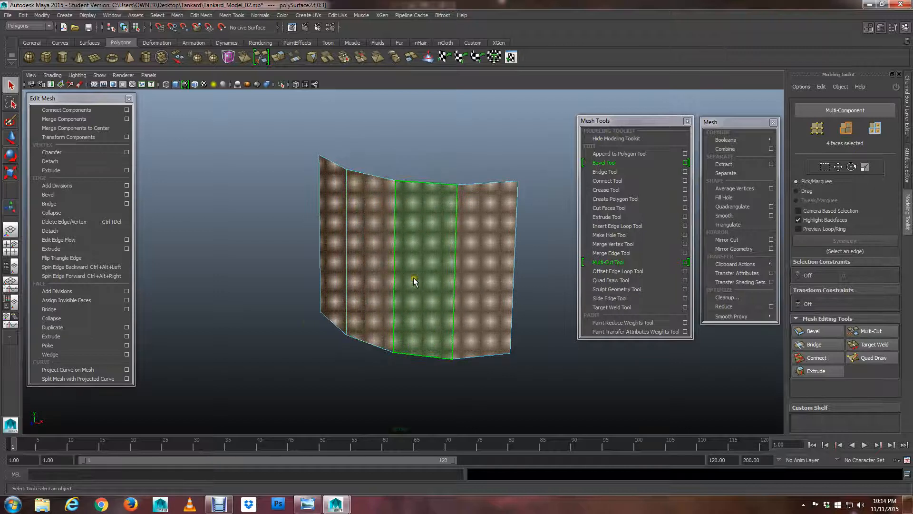
{"action": "left_click", "coordinate": [68, 337]}
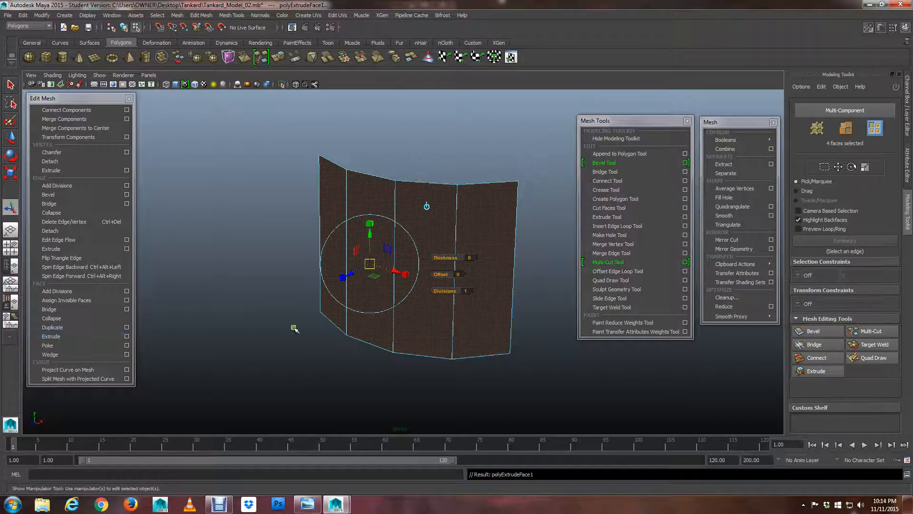
{"action": "left_click_drag", "start_coordinate": [292, 326], "coordinate": [269, 329], "text": "alt"}
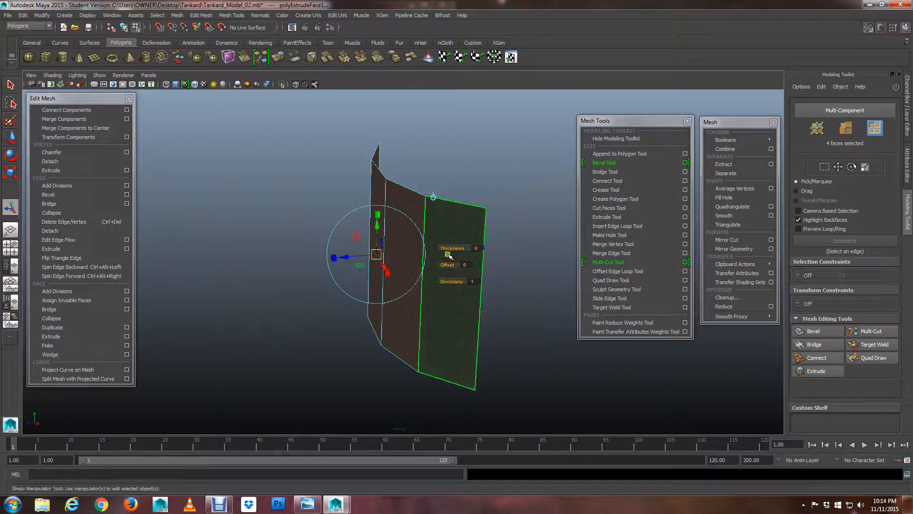
{"action": "mouse_move", "coordinate": [451, 248]}
{"action": "left_mouse_down"}
{"action": "mouse_move", "coordinate": [457, 244]}
{"action": "mouse_move", "coordinate": [446, 245]}
{"action": "left_mouse_up"}
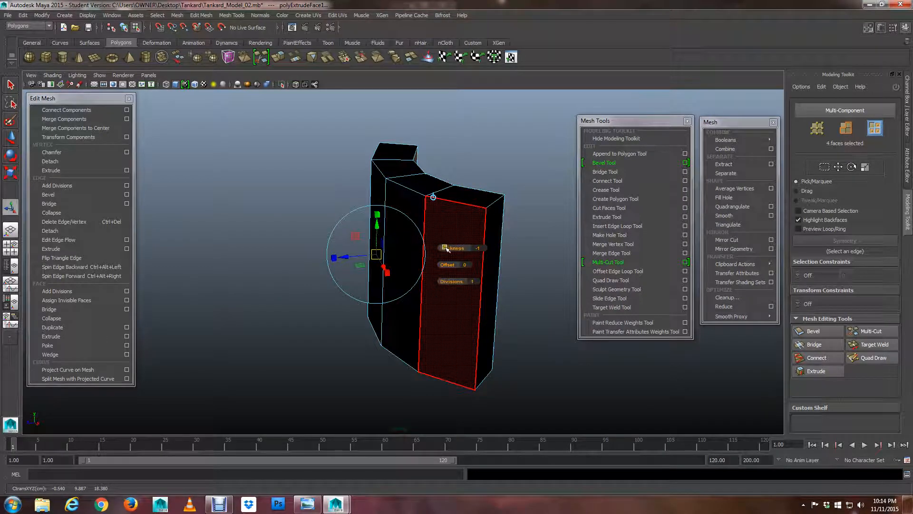
{"action": "mouse_move", "coordinate": [452, 249]}
{"action": "left_mouse_down"}
{"action": "mouse_move", "coordinate": [465, 247]}
{"action": "mouse_move", "coordinate": [455, 248]}
{"action": "left_mouse_up"}
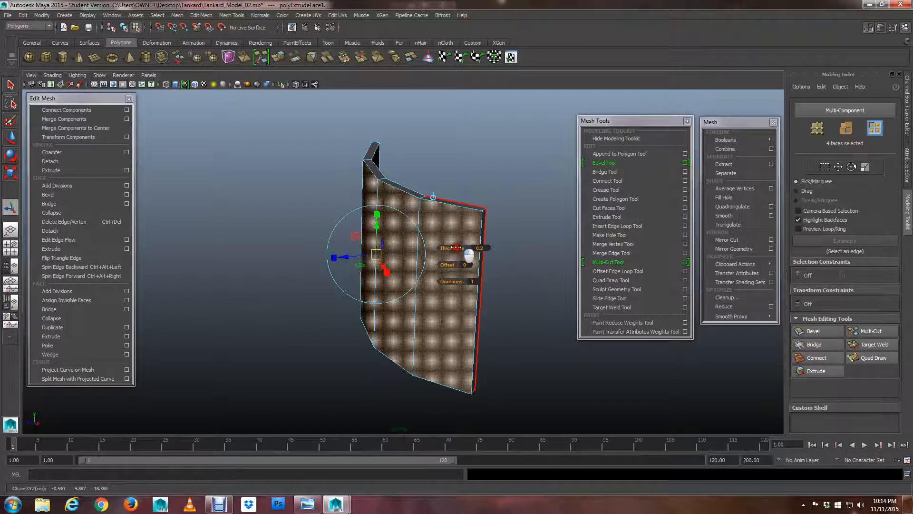
{"action": "left_click", "coordinate": [480, 248]}
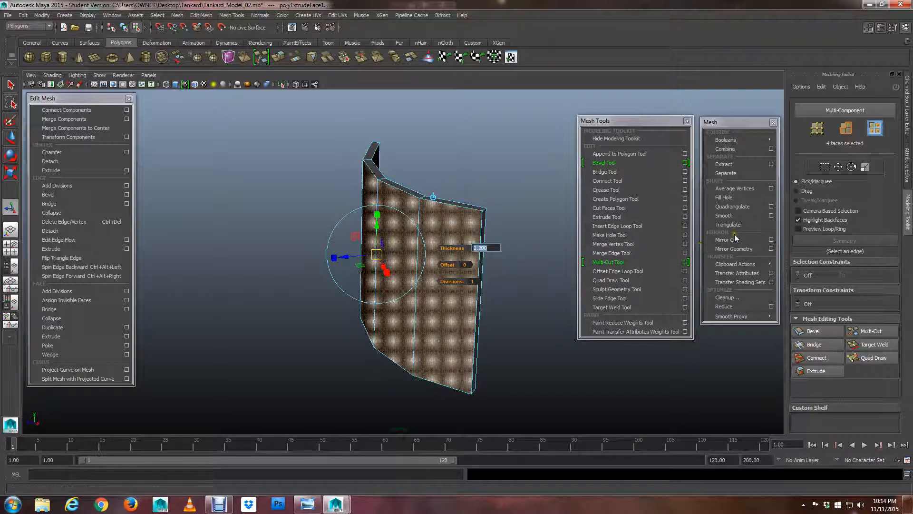
- Set the curved panel's face extrusion thickness to 0.05, then leave the Extrude tool and deselect the faces
{"action": "key", "text": "BackSpace"}
{"action": "type", "text": ".05"}
{"action": "key", "text": "Return"}
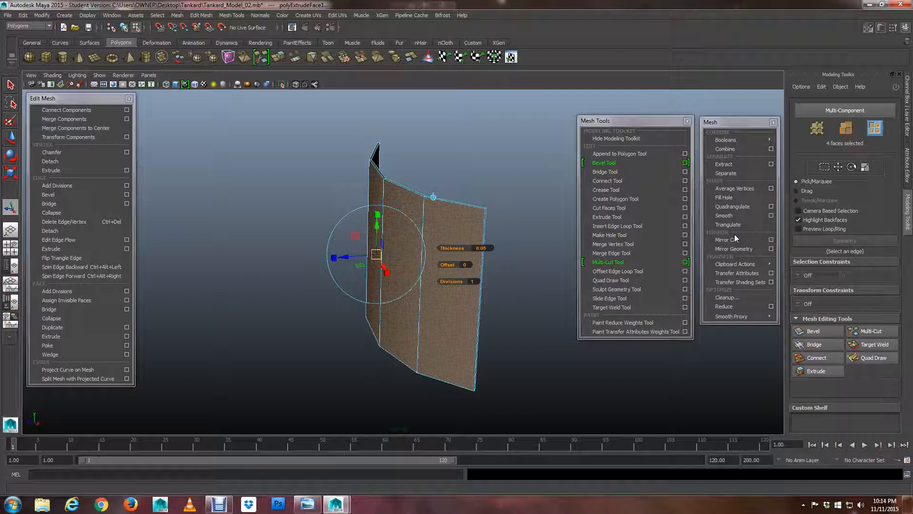
{"action": "mouse_move", "coordinate": [481, 216]}
{"action": "left_mouse_down", "text": "alt"}
{"action": "mouse_move", "coordinate": [466, 232]}
{"action": "mouse_move", "coordinate": [501, 230]}
{"action": "mouse_move", "coordinate": [475, 238]}
{"action": "mouse_move", "coordinate": [546, 251]}
{"action": "mouse_move", "coordinate": [497, 224]}
{"action": "mouse_move", "coordinate": [455, 228]}
{"action": "mouse_move", "coordinate": [522, 221]}
{"action": "mouse_move", "coordinate": [484, 239]}
{"action": "mouse_move", "coordinate": [476, 232]}
{"action": "left_mouse_up", "text": "alt"}
{"action": "key", "text": "q"}
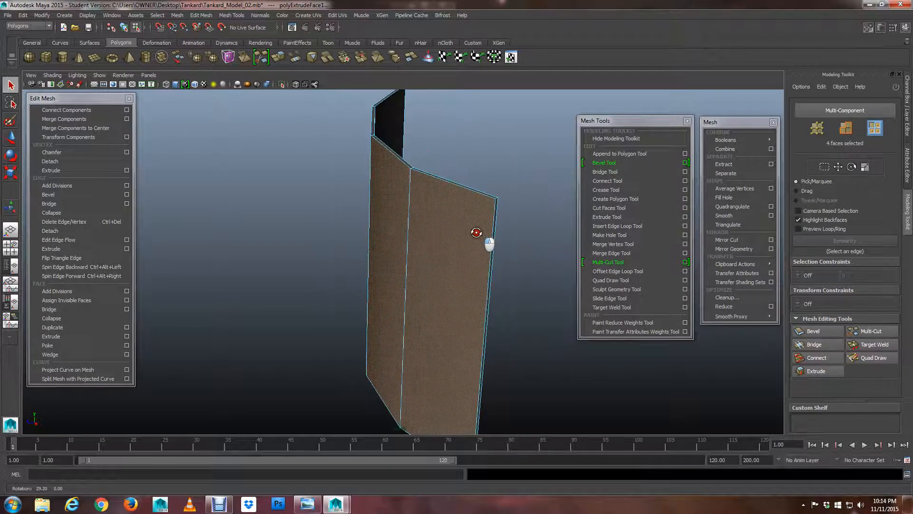
{"action": "left_click", "coordinate": [527, 129]}
- Switch the panel to edge selection and frame the long inner edge of its top rim beside the end corner
{"action": "left_click_drag", "start_coordinate": [417, 220], "coordinate": [465, 226], "text": "alt"}
{"action": "mouse_move", "coordinate": [465, 226]}
{"action": "middle_mouse_down", "text": "alt"}
{"action": "mouse_move", "coordinate": [473, 243]}
{"action": "mouse_move", "coordinate": [440, 231]}
{"action": "mouse_move", "coordinate": [459, 241]}
{"action": "middle_mouse_up", "text": "alt"}
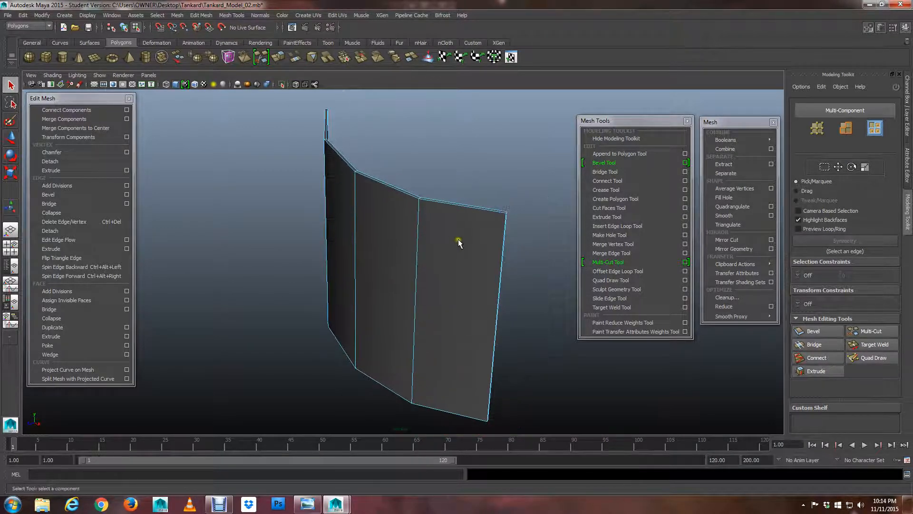
{"action": "left_click_drag", "start_coordinate": [459, 241], "coordinate": [517, 253], "text": "alt"}
{"action": "middle_click_drag", "start_coordinate": [517, 254], "coordinate": [461, 266], "text": "alt"}
{"action": "right_click_drag", "start_coordinate": [396, 265], "coordinate": [320, 264], "text": "alt"}
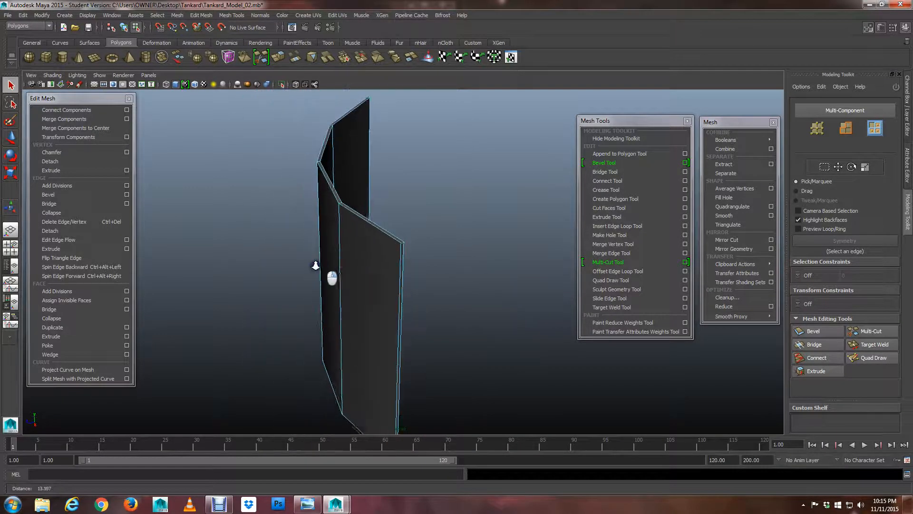
{"action": "mouse_move", "coordinate": [320, 265]}
{"action": "left_mouse_down", "text": "alt"}
{"action": "mouse_move", "coordinate": [312, 266]}
{"action": "mouse_move", "coordinate": [322, 263]}
{"action": "left_mouse_up", "text": "alt"}
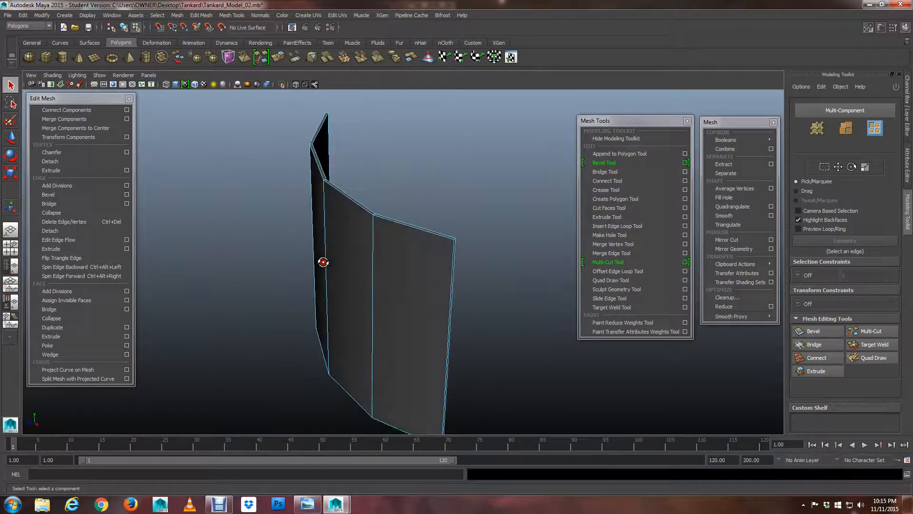
{"action": "right_click", "coordinate": [453, 240]}
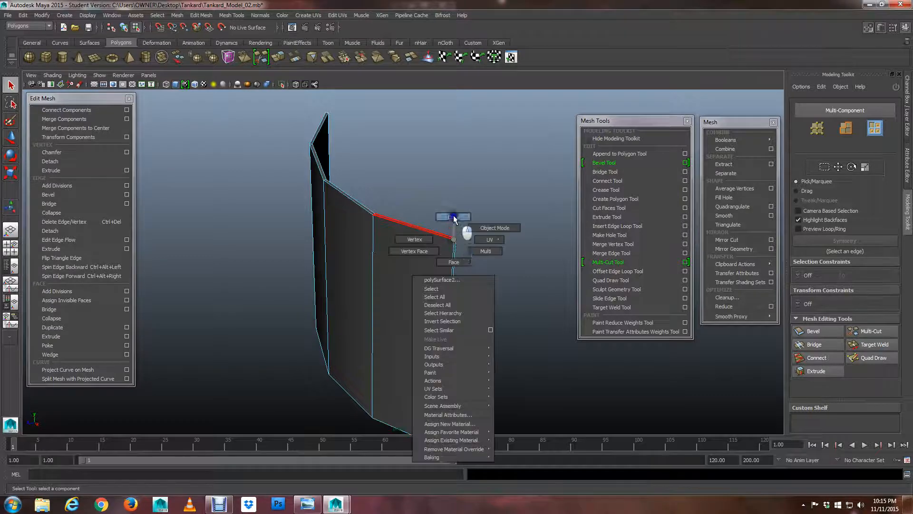
{"action": "left_click", "coordinate": [453, 217]}
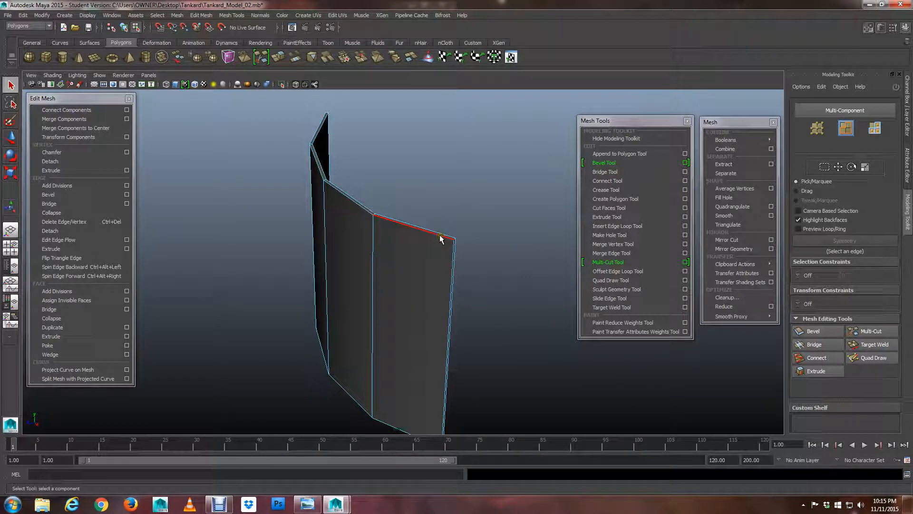
{"action": "left_click", "coordinate": [439, 235]}
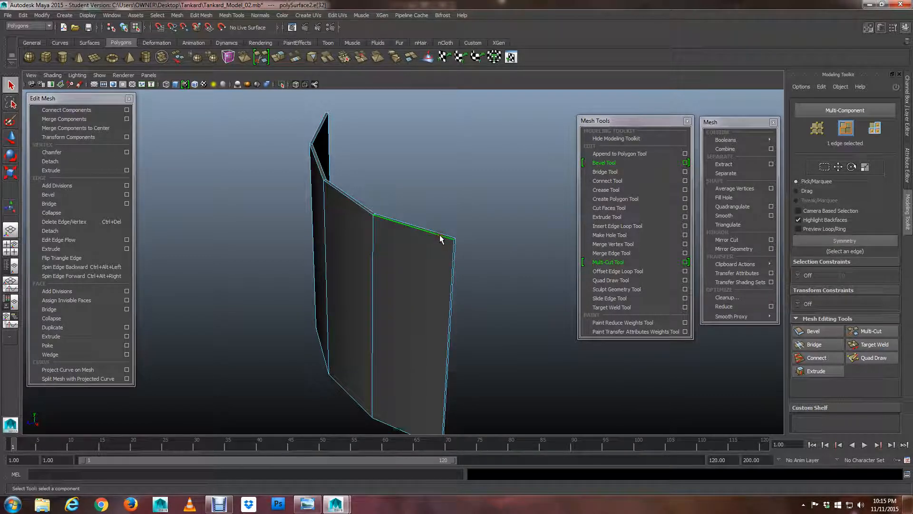
{"action": "key", "text": "f"}
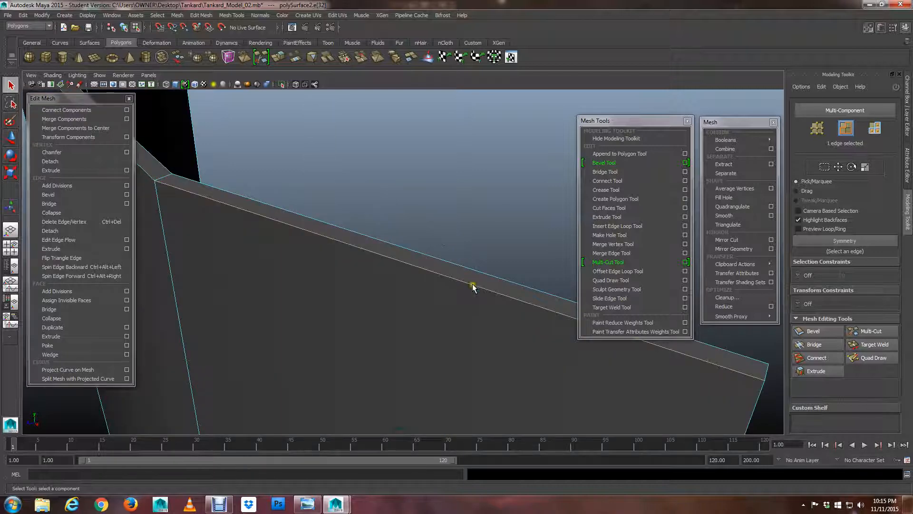
- Bevel the short thickness edge at the panel's upper end corner with an offset of 0.02
{"action": "left_click_drag", "start_coordinate": [472, 283], "coordinate": [290, 195], "text": "alt"}
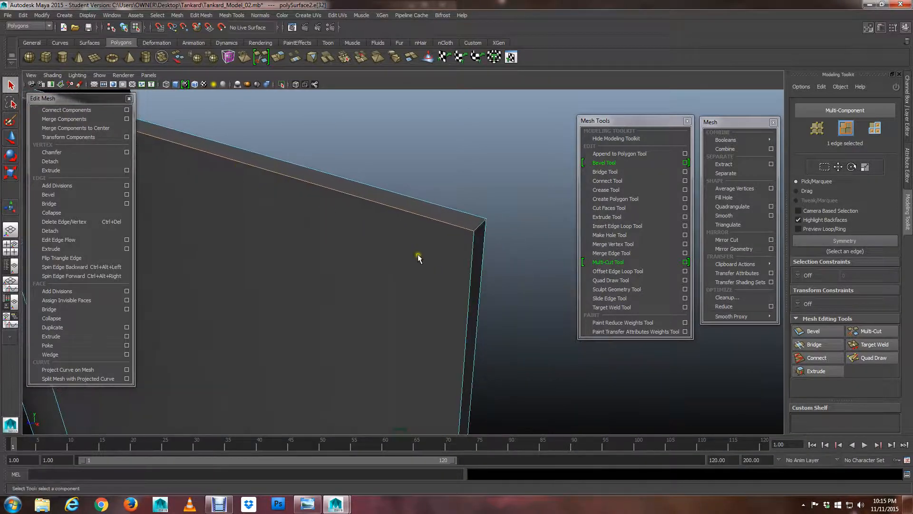
{"action": "left_click_drag", "start_coordinate": [418, 258], "coordinate": [367, 281], "text": "alt"}
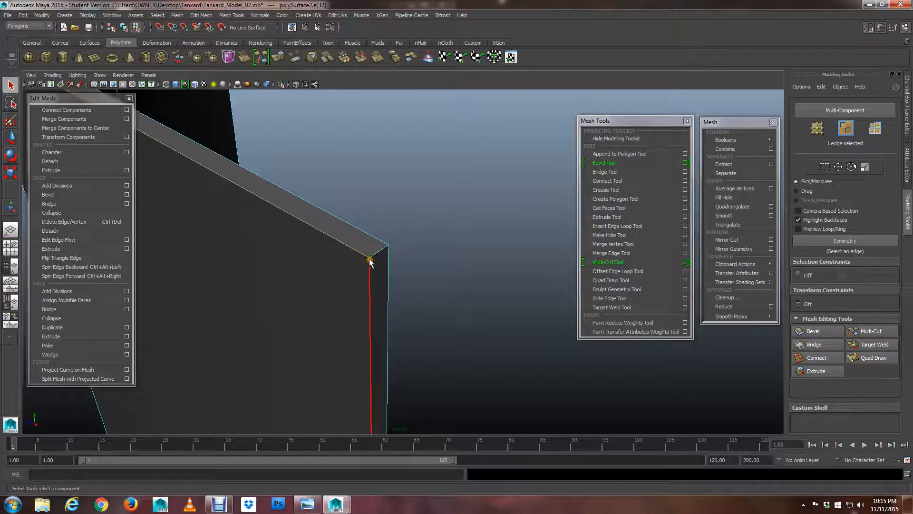
{"action": "left_click", "coordinate": [369, 261]}
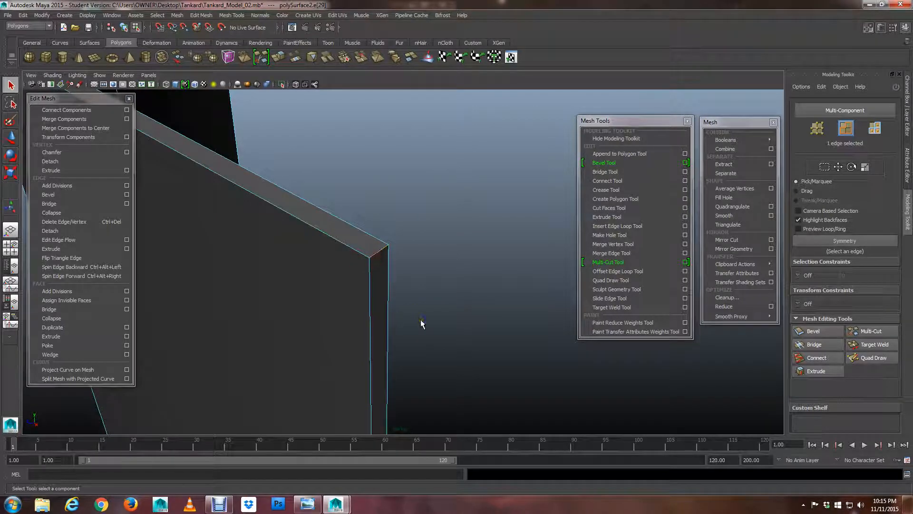
{"action": "key", "text": "f"}
{"action": "right_click_drag", "start_coordinate": [464, 330], "coordinate": [396, 320], "text": "alt"}
{"action": "mouse_move", "coordinate": [396, 319]}
{"action": "left_mouse_down", "text": "alt"}
{"action": "mouse_move", "coordinate": [313, 305]}
{"action": "mouse_move", "coordinate": [418, 304]}
{"action": "mouse_move", "coordinate": [393, 312]}
{"action": "left_mouse_up", "text": "alt"}
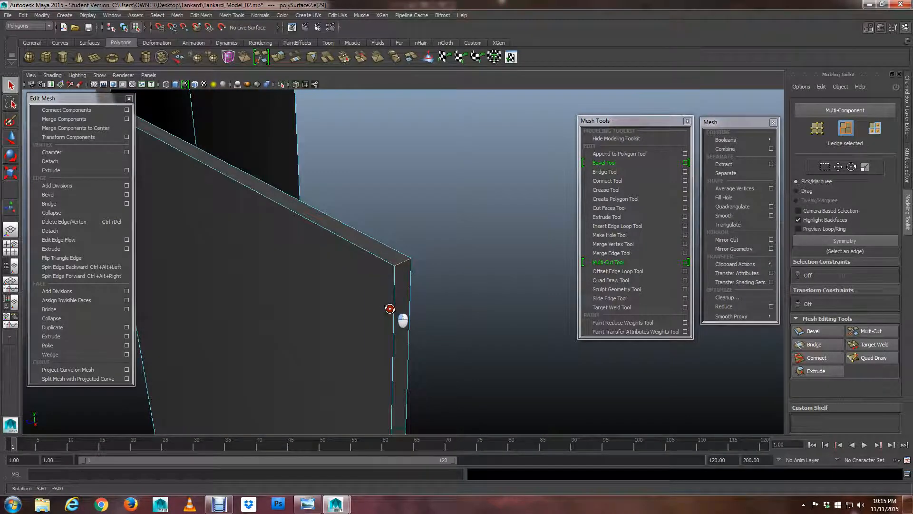
{"action": "left_click_drag", "start_coordinate": [384, 252], "coordinate": [330, 255], "text": "alt"}
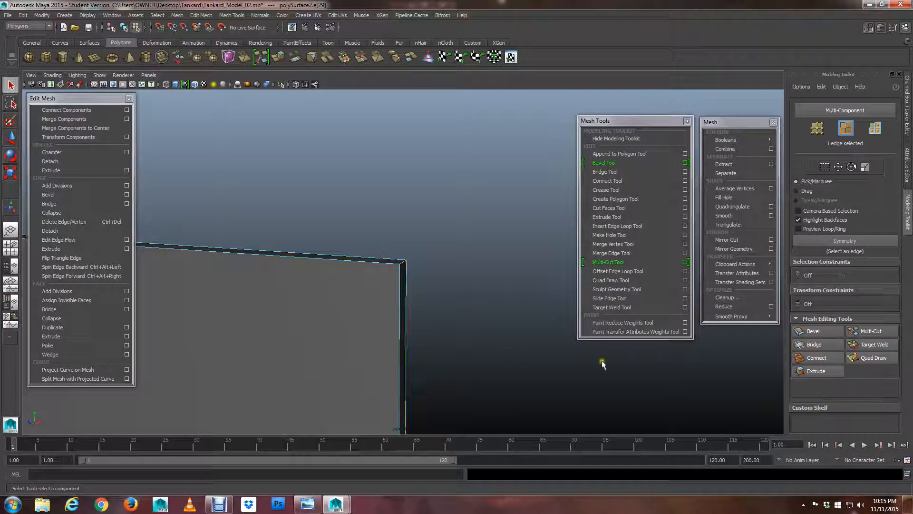
{"action": "left_click", "coordinate": [831, 331]}
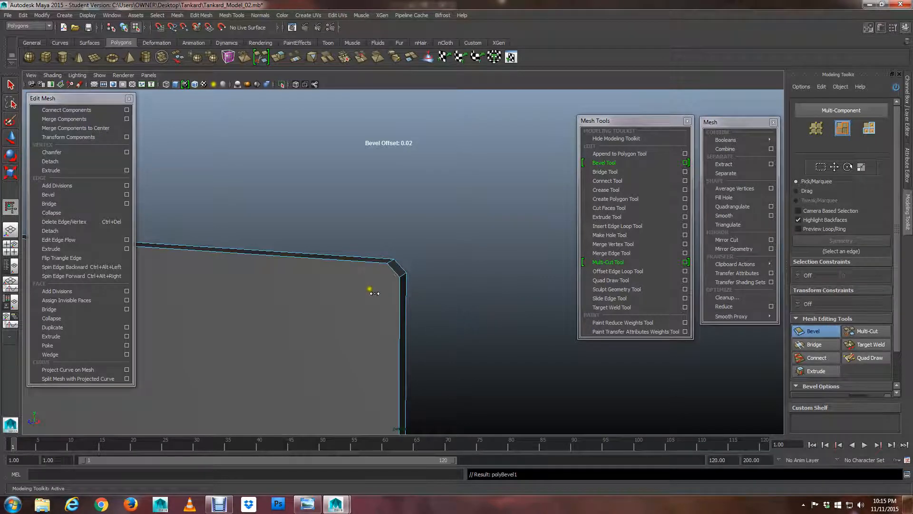
- Increase the upper corner bevel's offset to 0.1
{"action": "right_click_drag", "start_coordinate": [369, 287], "coordinate": [371, 294], "text": "alt"}
{"action": "scroll", "coordinate": [371, 293], "scroll_direction": "up", "scroll_amount": 6}
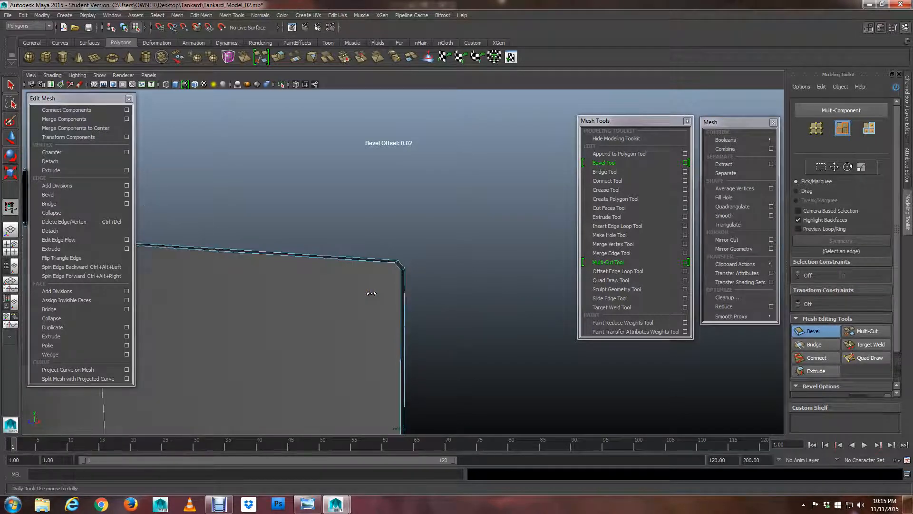
{"action": "scroll", "coordinate": [371, 293], "scroll_direction": "down", "scroll_amount": 9}
{"action": "scroll", "coordinate": [371, 293], "scroll_direction": "up", "scroll_amount": 2}
{"action": "mouse_move", "coordinate": [371, 293]}
{"action": "left_mouse_down", "text": "alt"}
{"action": "mouse_move", "coordinate": [382, 274]}
{"action": "mouse_move", "coordinate": [376, 284]}
{"action": "mouse_move", "coordinate": [393, 279]}
{"action": "mouse_move", "coordinate": [369, 297]}
{"action": "left_mouse_up", "text": "alt"}
{"action": "middle_click_drag", "start_coordinate": [368, 297], "coordinate": [405, 273], "text": "alt"}
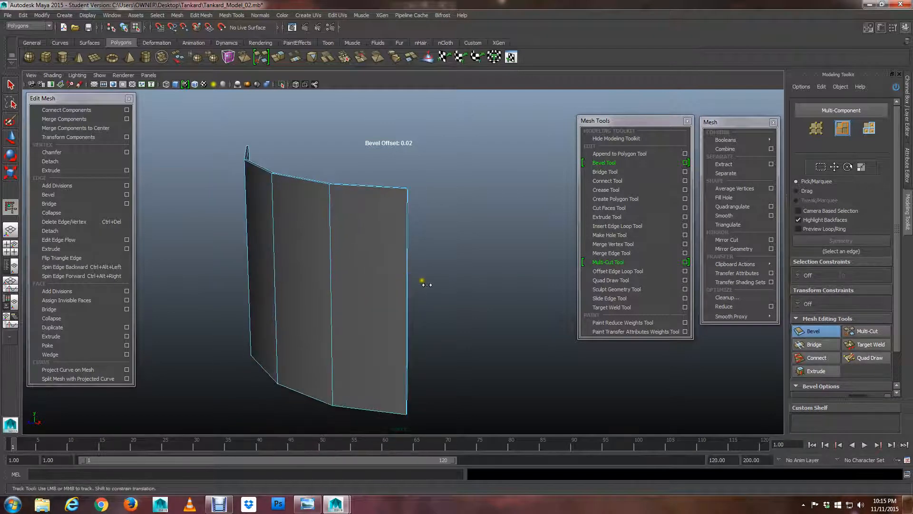
{"action": "right_click_drag", "start_coordinate": [394, 257], "coordinate": [312, 261], "text": "alt"}
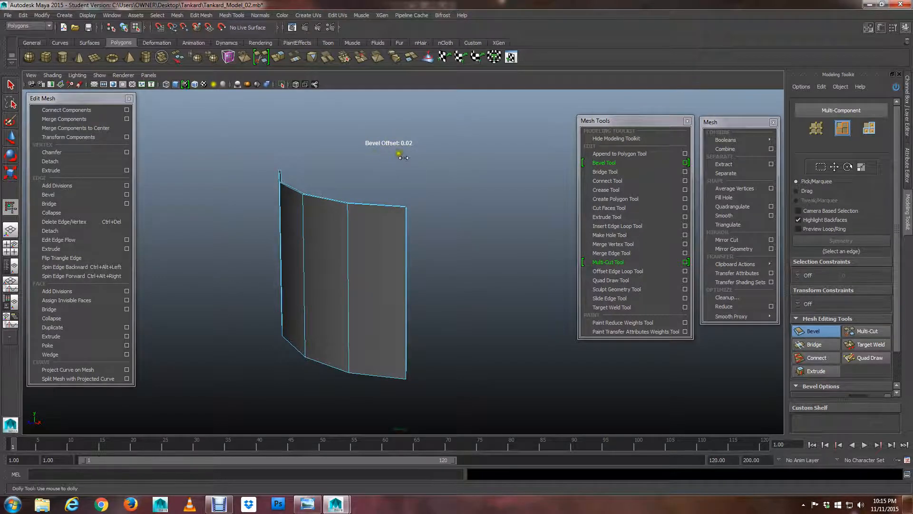
{"action": "left_click_drag", "start_coordinate": [424, 204], "coordinate": [434, 204]}
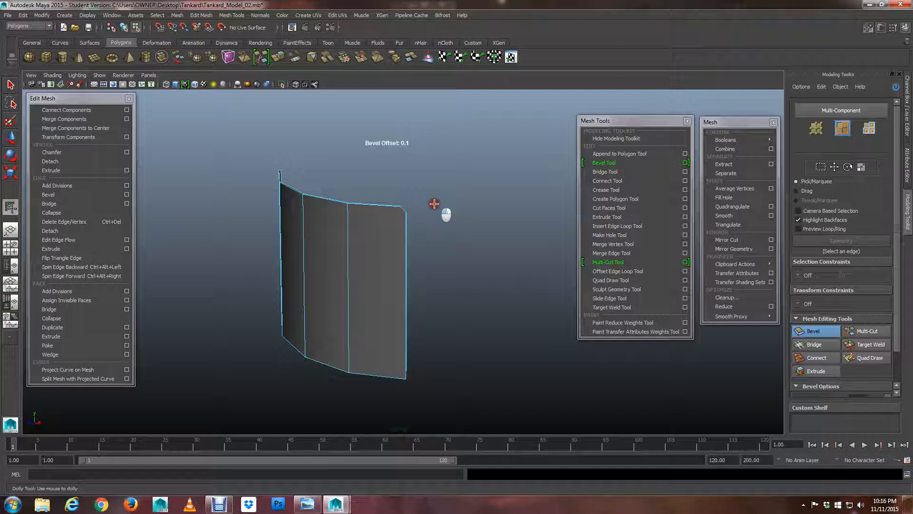
- Round the upper corner bevel by setting its segments to 4, then leave the Bevel tool
{"action": "left_click_drag", "start_coordinate": [434, 203], "coordinate": [355, 316], "text": "alt"}
{"action": "right_click_drag", "start_coordinate": [355, 316], "coordinate": [493, 303], "text": "alt"}
{"action": "left_click_drag", "start_coordinate": [493, 302], "coordinate": [464, 315], "text": "alt"}
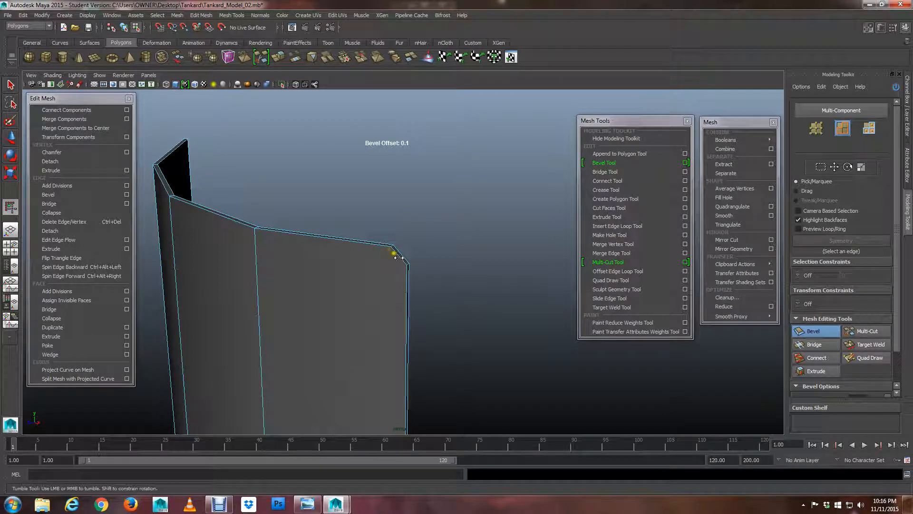
{"action": "scroll", "coordinate": [839, 346], "scroll_direction": "down", "scroll_amount": 3}
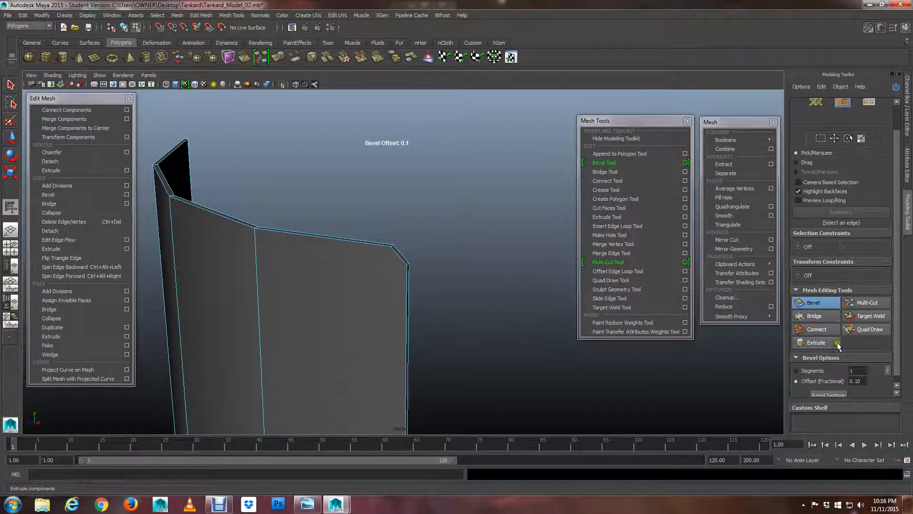
{"action": "left_click", "coordinate": [816, 365]}
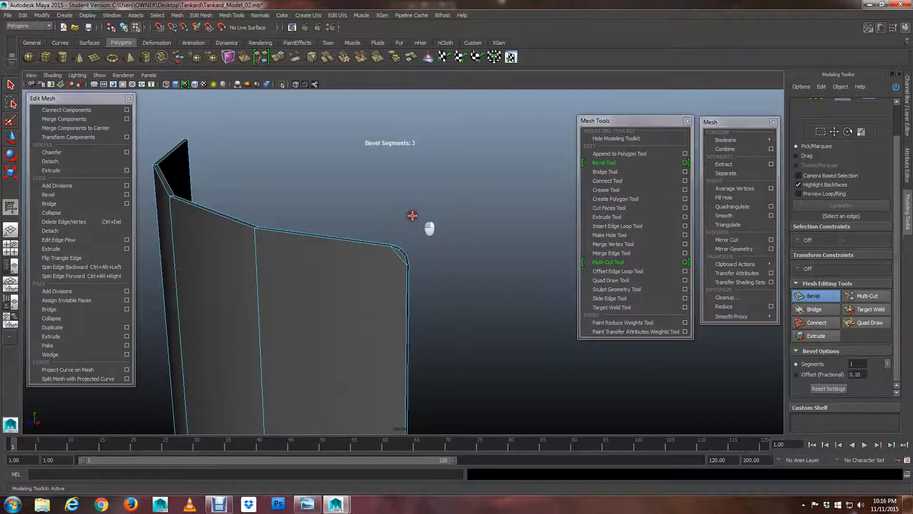
{"action": "left_click_drag", "start_coordinate": [420, 216], "coordinate": [414, 222], "text": "alt"}
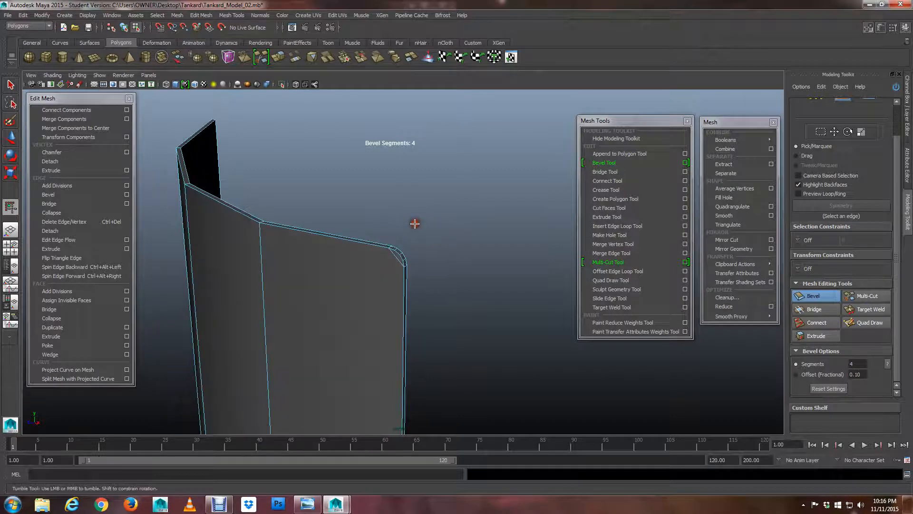
{"action": "right_click_drag", "start_coordinate": [414, 222], "coordinate": [639, 236], "text": "alt"}
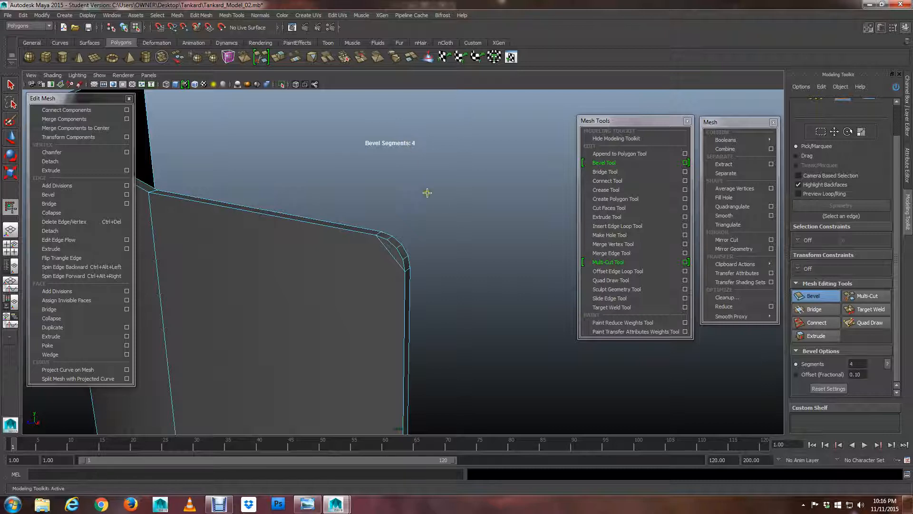
{"action": "mouse_move", "coordinate": [427, 193]}
{"action": "middle_mouse_down"}
{"action": "mouse_move", "coordinate": [390, 192]}
{"action": "mouse_move", "coordinate": [480, 183]}
{"action": "mouse_move", "coordinate": [415, 183]}
{"action": "middle_mouse_up"}
{"action": "left_click_drag", "start_coordinate": [412, 207], "coordinate": [414, 247], "text": "alt"}
{"action": "key", "text": "q"}
{"action": "right_click_drag", "start_coordinate": [414, 247], "coordinate": [534, 276], "text": "alt"}
{"action": "left_click_drag", "start_coordinate": [533, 276], "coordinate": [418, 259], "text": "alt"}
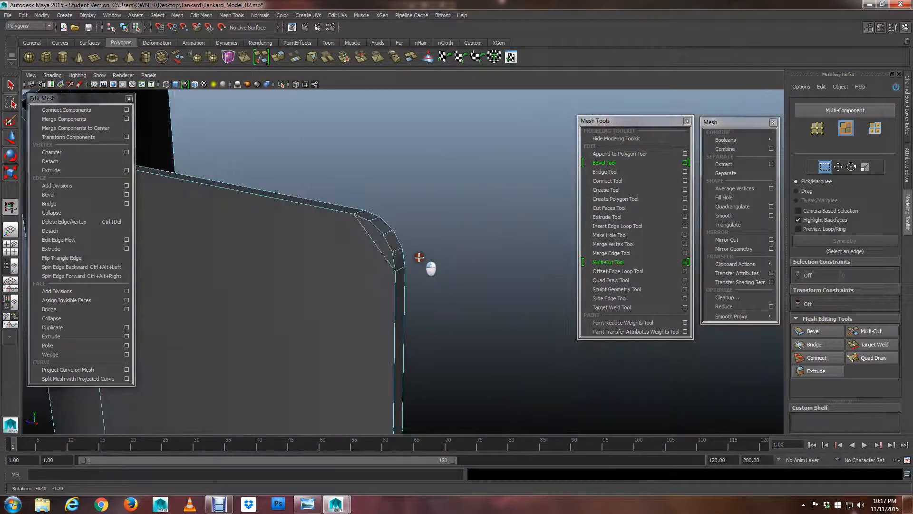
- Bevel the short thickness edge at the lower corner of the same panel end with an offset of 0.1
{"action": "scroll", "coordinate": [418, 257], "scroll_direction": "up", "scroll_amount": 2}
{"action": "scroll", "coordinate": [417, 257], "scroll_direction": "up", "scroll_amount": 3}
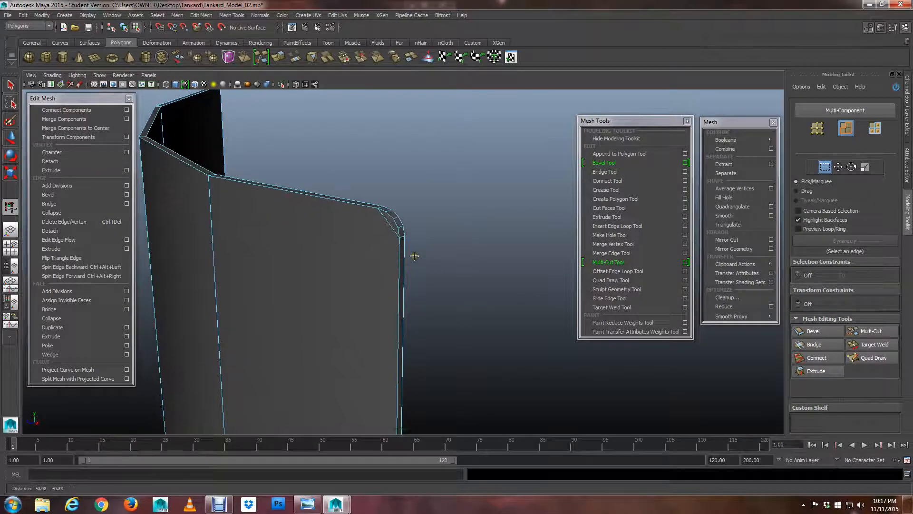
{"action": "middle_click_drag", "start_coordinate": [418, 286], "coordinate": [430, 262], "text": "alt"}
{"action": "scroll", "coordinate": [431, 266], "scroll_direction": "down", "scroll_amount": 2}
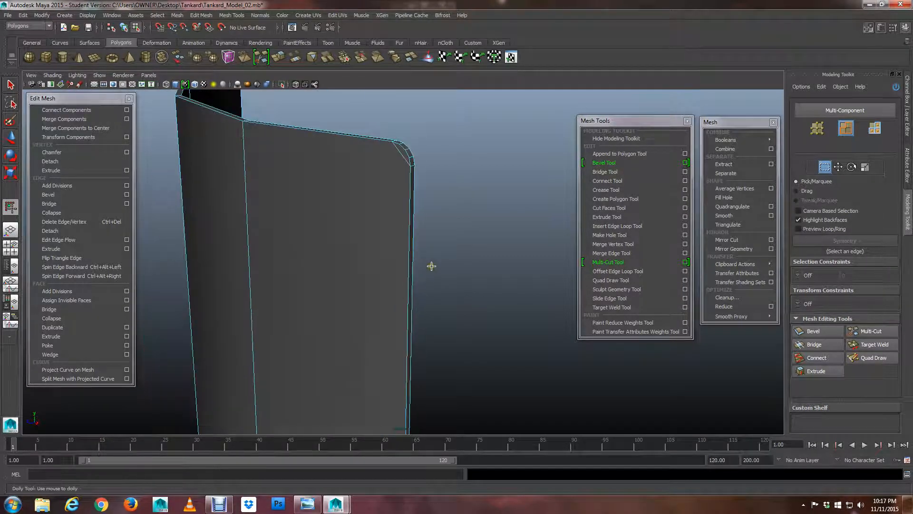
{"action": "scroll", "coordinate": [432, 277], "scroll_direction": "up", "scroll_amount": 1}
{"action": "scroll", "coordinate": [427, 298], "scroll_direction": "down", "scroll_amount": 1}
{"action": "middle_click_drag", "start_coordinate": [428, 318], "coordinate": [436, 343], "text": "alt"}
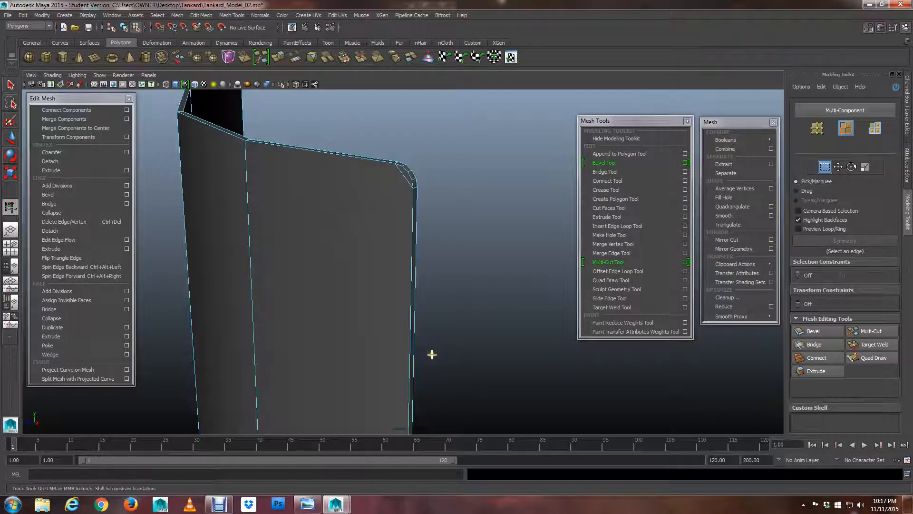
{"action": "left_click_drag", "start_coordinate": [431, 355], "coordinate": [433, 325], "text": "alt"}
{"action": "middle_click_drag", "start_coordinate": [432, 352], "coordinate": [438, 212], "text": "alt"}
{"action": "middle_click_drag", "start_coordinate": [428, 293], "coordinate": [430, 156], "text": "alt"}
{"action": "middle_click_drag", "start_coordinate": [424, 320], "coordinate": [424, 156], "text": "alt"}
{"action": "left_click_drag", "start_coordinate": [424, 286], "coordinate": [383, 257], "text": "alt"}
{"action": "right_click_drag", "start_coordinate": [384, 258], "coordinate": [493, 282], "text": "alt"}
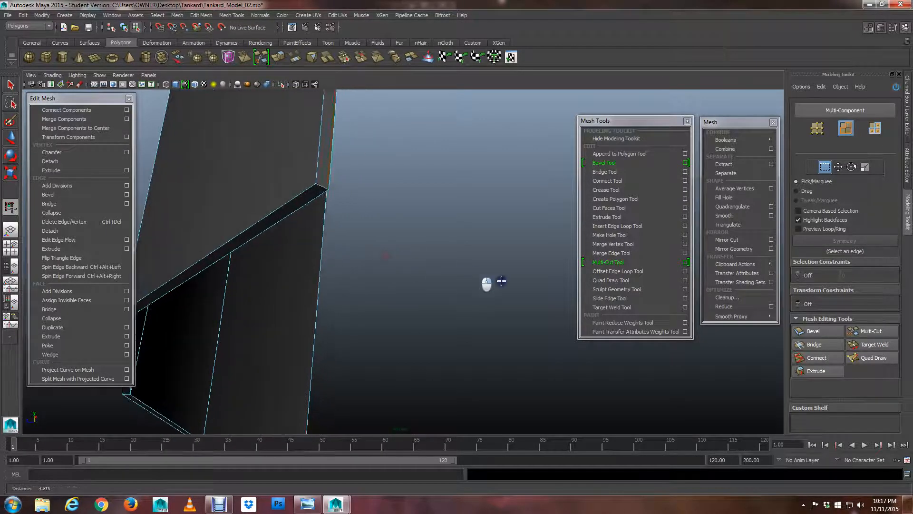
{"action": "left_click_drag", "start_coordinate": [276, 205], "coordinate": [300, 204], "text": "alt"}
{"action": "middle_click_drag", "start_coordinate": [300, 204], "coordinate": [375, 220], "text": "alt"}
{"action": "left_click", "coordinate": [414, 207]}
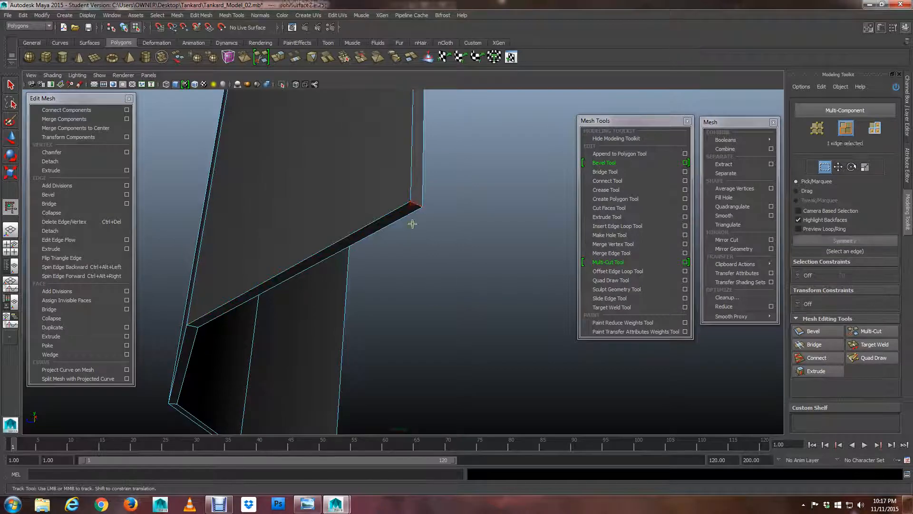
{"action": "left_click", "coordinate": [814, 331]}
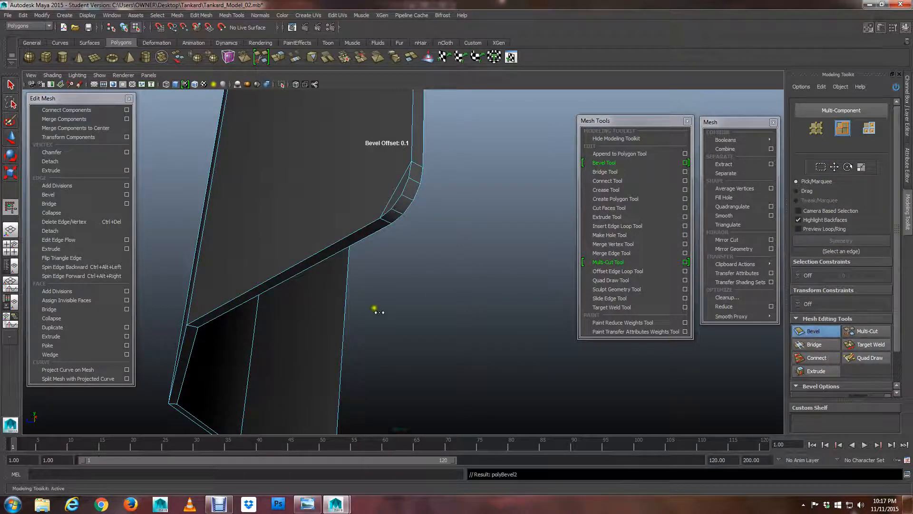
- Bevel the short thickness edge at the lower corner of the panel's opposite end with an offset of 0.1 and four segments
{"action": "left_click_drag", "start_coordinate": [375, 312], "coordinate": [397, 308], "text": "alt"}
{"action": "right_click_drag", "start_coordinate": [398, 308], "coordinate": [518, 352], "text": "alt"}
{"action": "left_click_drag", "start_coordinate": [518, 353], "coordinate": [457, 276], "text": "alt"}
{"action": "right_click_drag", "start_coordinate": [457, 277], "coordinate": [531, 296], "text": "alt"}
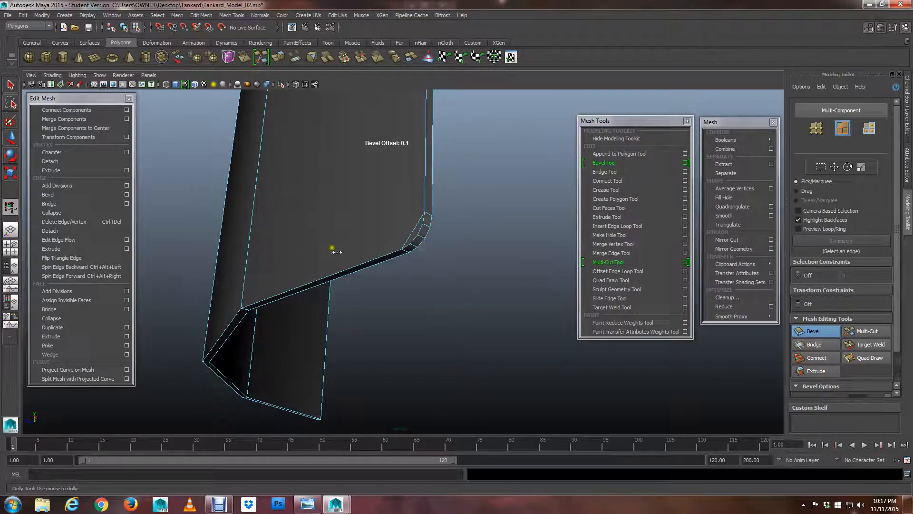
{"action": "left_click_drag", "start_coordinate": [332, 248], "coordinate": [433, 250], "text": "alt"}
{"action": "middle_click_drag", "start_coordinate": [545, 286], "coordinate": [449, 258], "text": "alt"}
{"action": "middle_click_drag", "start_coordinate": [320, 271], "coordinate": [497, 324], "text": "alt"}
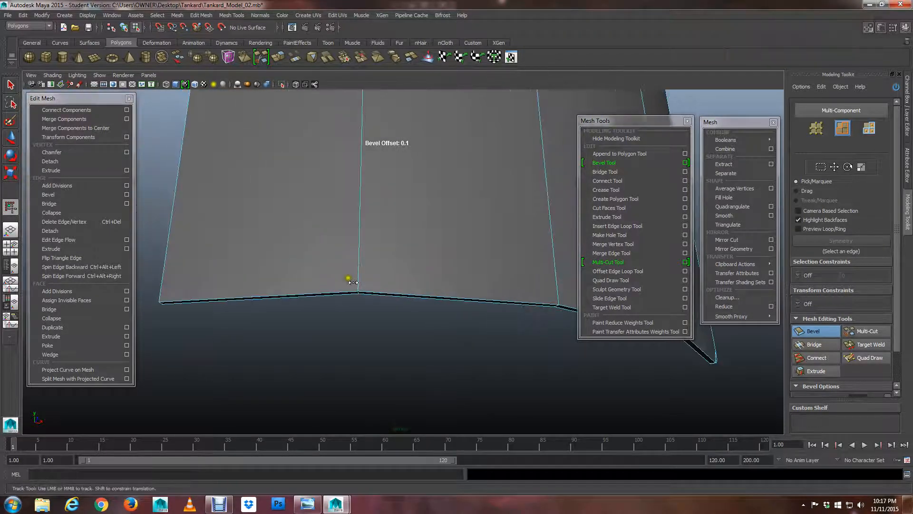
{"action": "left_click_drag", "start_coordinate": [353, 282], "coordinate": [430, 271], "text": "alt"}
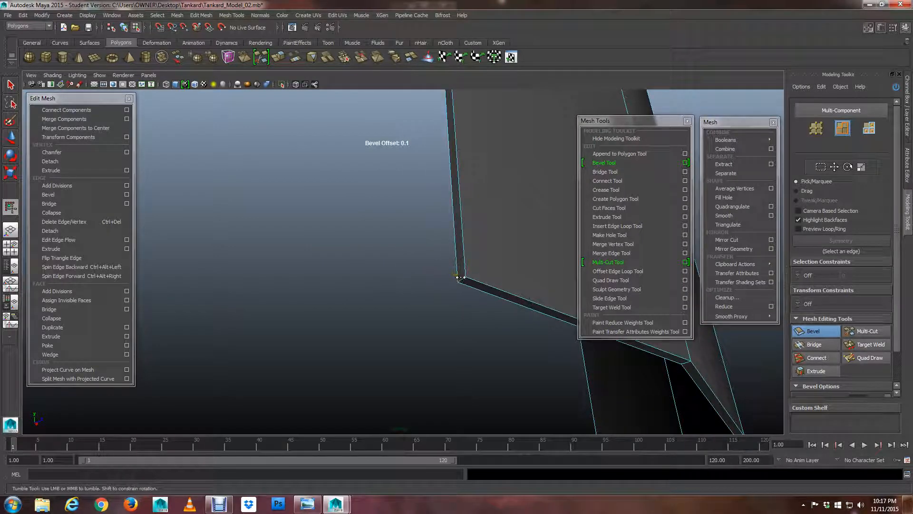
{"action": "key", "text": "q"}
{"action": "middle_click_drag", "start_coordinate": [460, 277], "coordinate": [396, 255], "text": "alt"}
{"action": "right_click_drag", "start_coordinate": [404, 259], "coordinate": [488, 268], "text": "alt"}
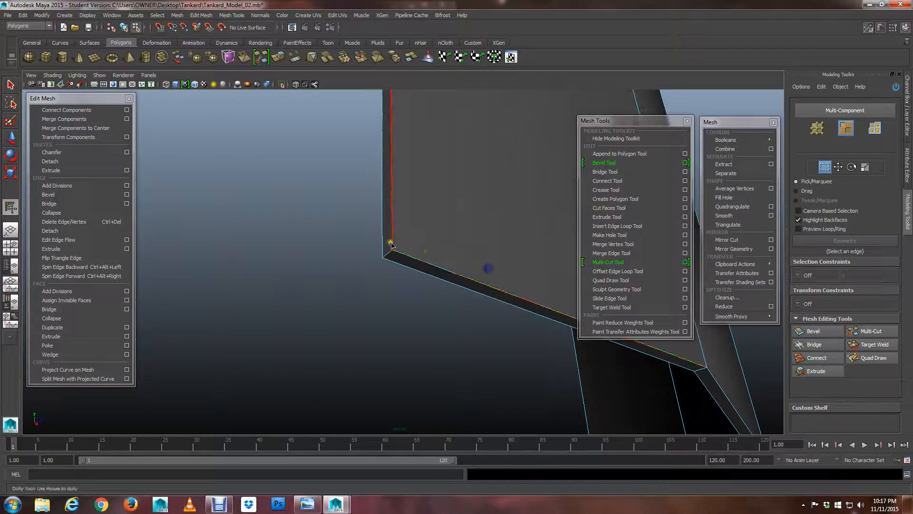
{"action": "middle_click_drag", "start_coordinate": [391, 245], "coordinate": [420, 252], "text": "alt"}
{"action": "left_click", "coordinate": [424, 252]}
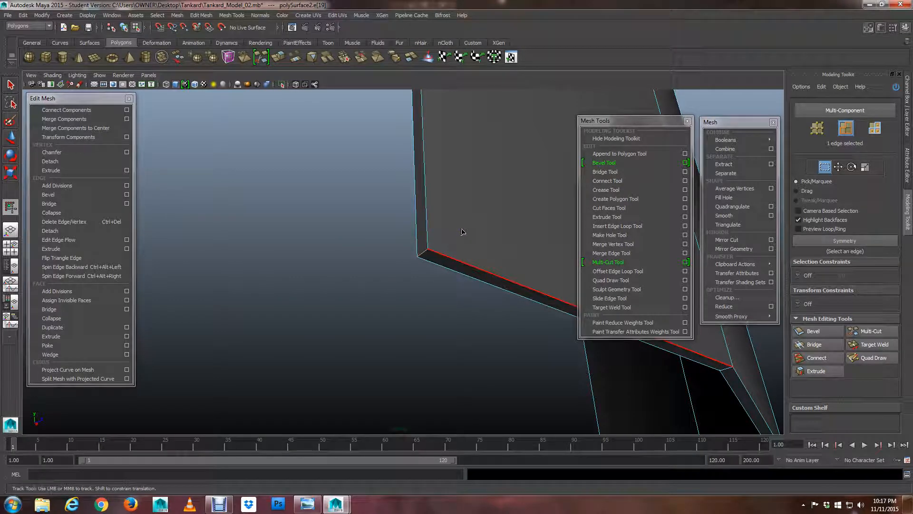
{"action": "right_click_drag", "start_coordinate": [432, 259], "coordinate": [440, 295], "text": "alt"}
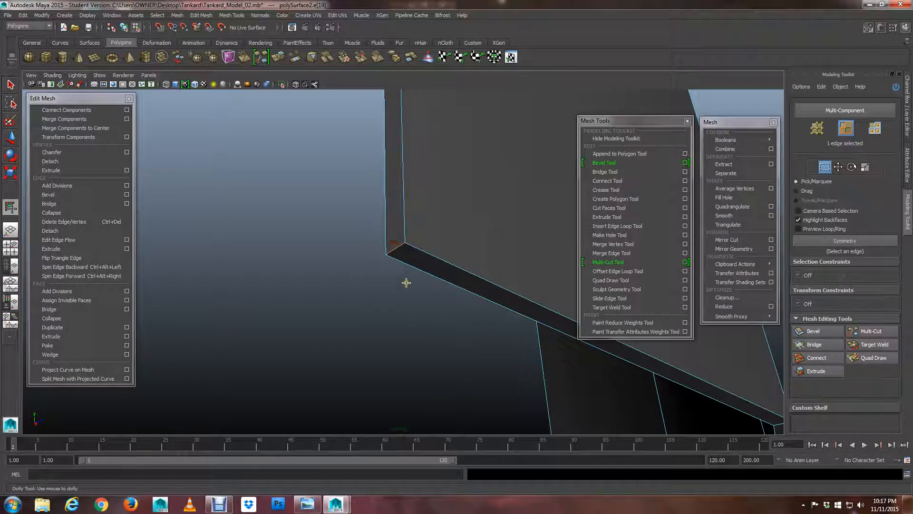
{"action": "left_click", "coordinate": [816, 332]}
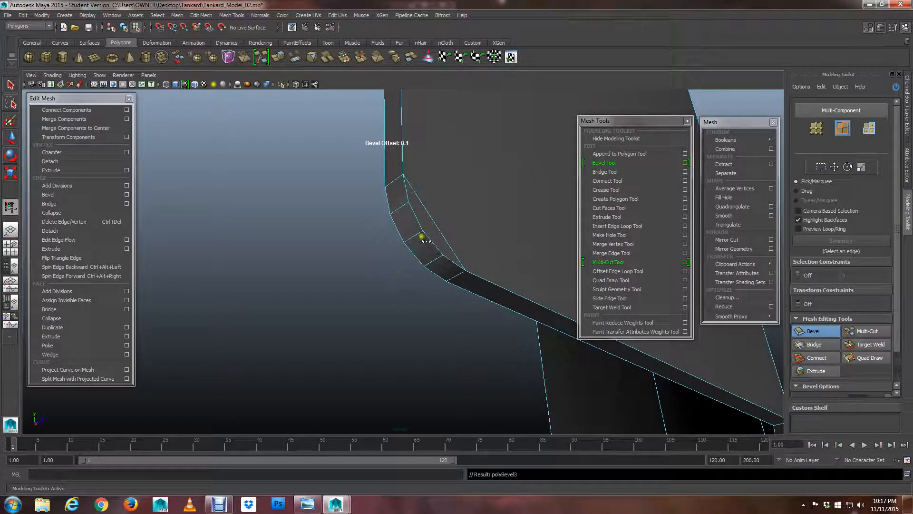
- Bevel the upper corner's short thickness edge on this same panel end with offset 0.1 and four segments, then leave the Bevel tool
{"action": "left_click_drag", "start_coordinate": [426, 241], "coordinate": [428, 316], "text": "alt"}
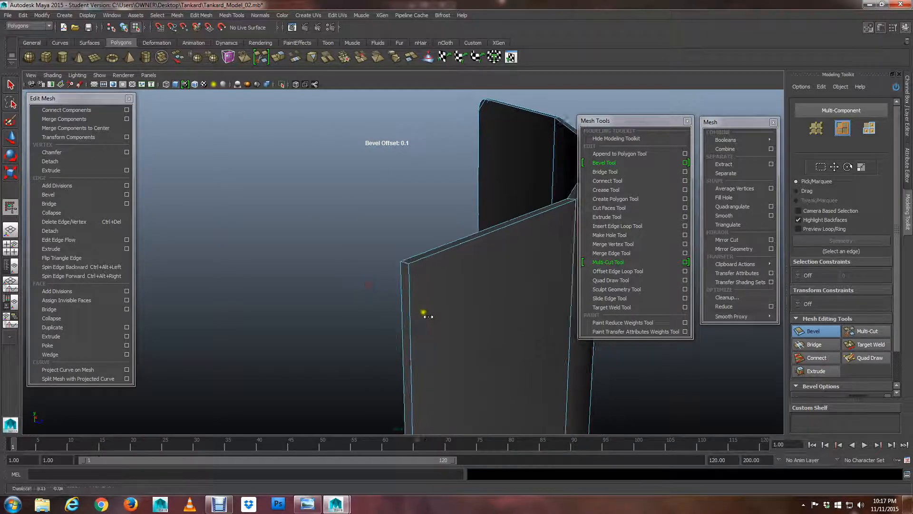
{"action": "right_click_drag", "start_coordinate": [428, 316], "coordinate": [530, 347], "text": "alt"}
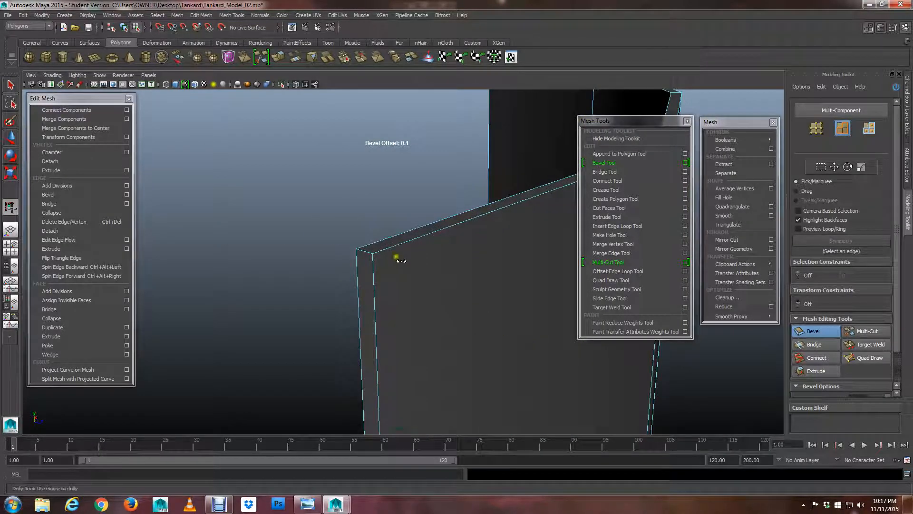
{"action": "key", "text": "q"}
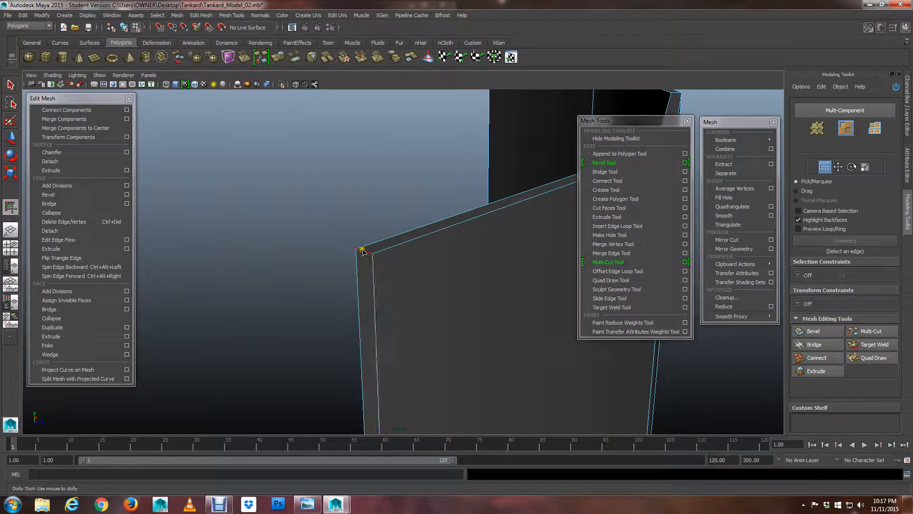
{"action": "left_click", "coordinate": [365, 253]}
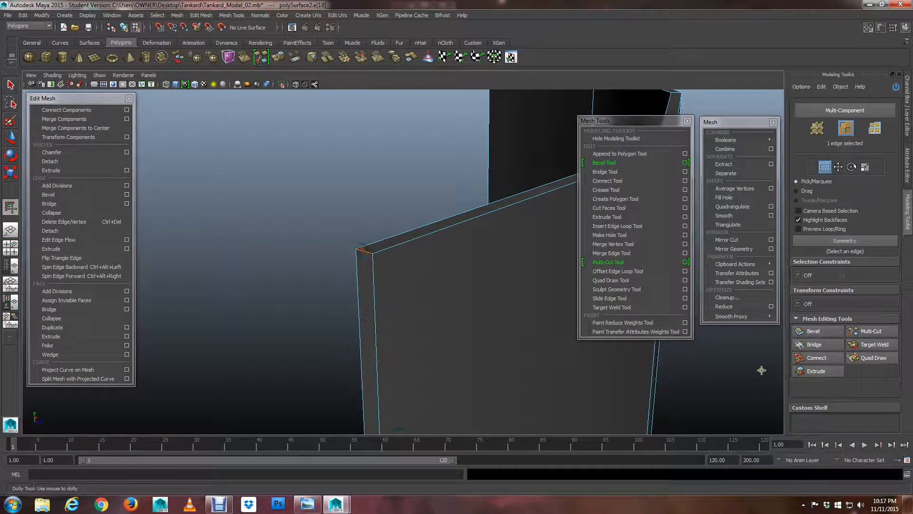
{"action": "left_click", "coordinate": [811, 332]}
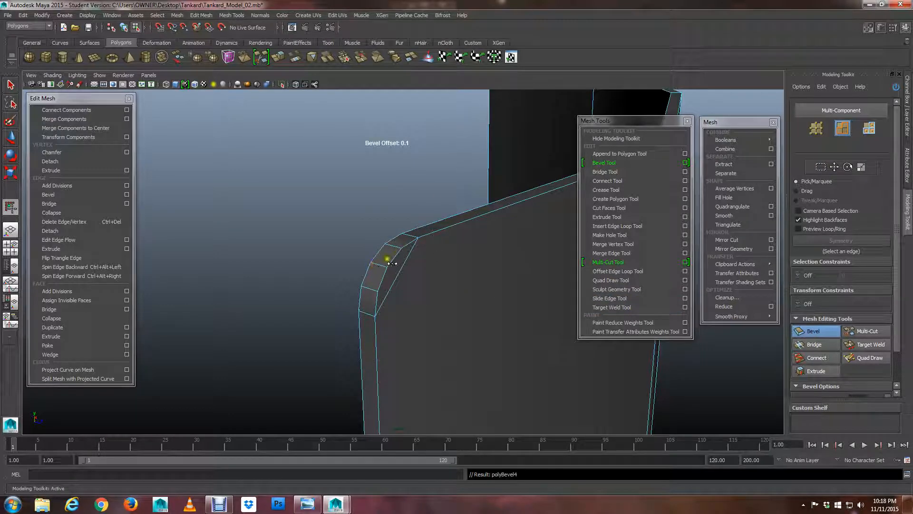
{"action": "key", "text": "q"}
- Delete the diagonal edges cutting across the newly rounded upper corner on both the inner and outer faces
{"action": "scroll", "coordinate": [393, 264], "scroll_direction": "down", "scroll_amount": 4}
{"action": "left_click_drag", "start_coordinate": [393, 305], "coordinate": [285, 238], "text": "alt"}
{"action": "right_click_drag", "start_coordinate": [285, 237], "coordinate": [318, 221], "text": "alt"}
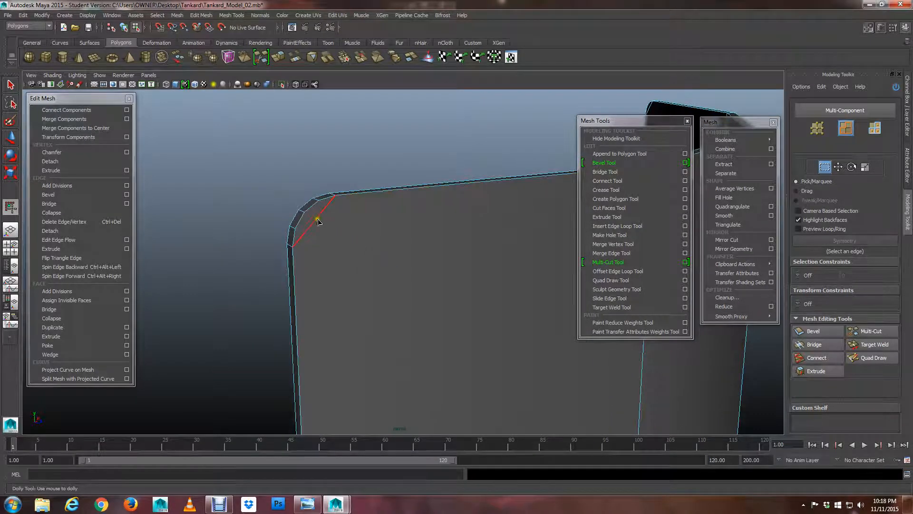
{"action": "left_click", "coordinate": [318, 222]}
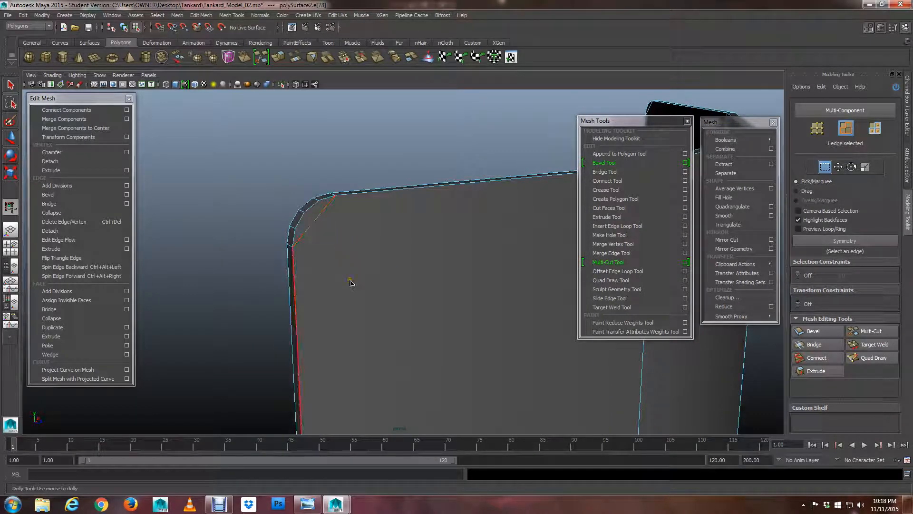
{"action": "left_click_drag", "start_coordinate": [350, 283], "coordinate": [329, 300], "text": "alt"}
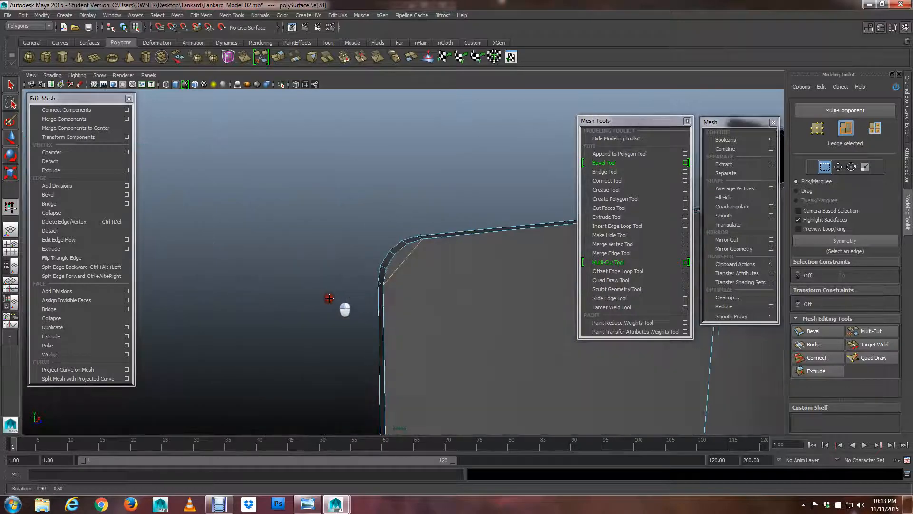
{"action": "left_click_drag", "start_coordinate": [416, 303], "coordinate": [505, 314], "text": "alt"}
{"action": "left_click", "coordinate": [417, 292], "text": "shift"}
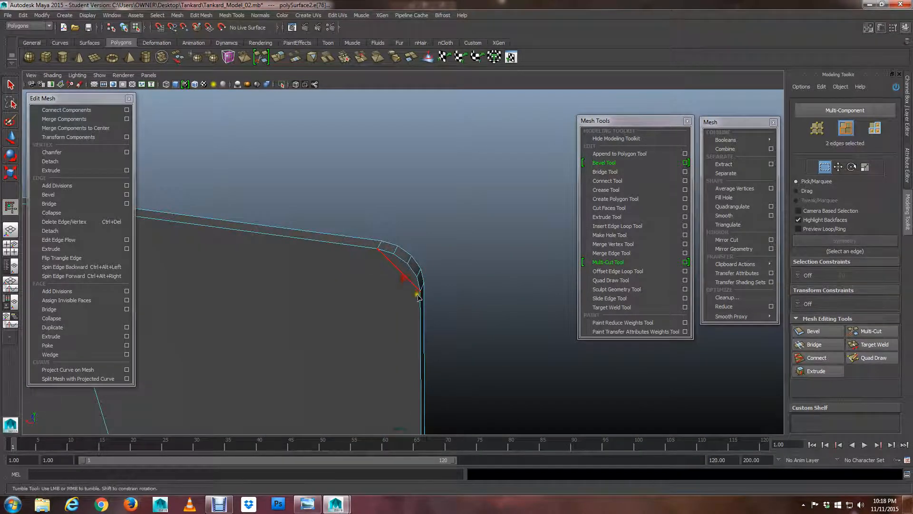
{"action": "left_click_drag", "start_coordinate": [416, 295], "coordinate": [399, 323], "text": "alt"}
{"action": "right_click_drag", "start_coordinate": [398, 318], "coordinate": [546, 355], "text": "alt"}
{"action": "left_click_drag", "start_coordinate": [412, 315], "coordinate": [430, 280], "text": "alt"}
{"action": "right_click_drag", "start_coordinate": [430, 281], "coordinate": [503, 286], "text": "alt"}
{"action": "middle_click_drag", "start_coordinate": [392, 225], "coordinate": [401, 252], "text": "alt"}
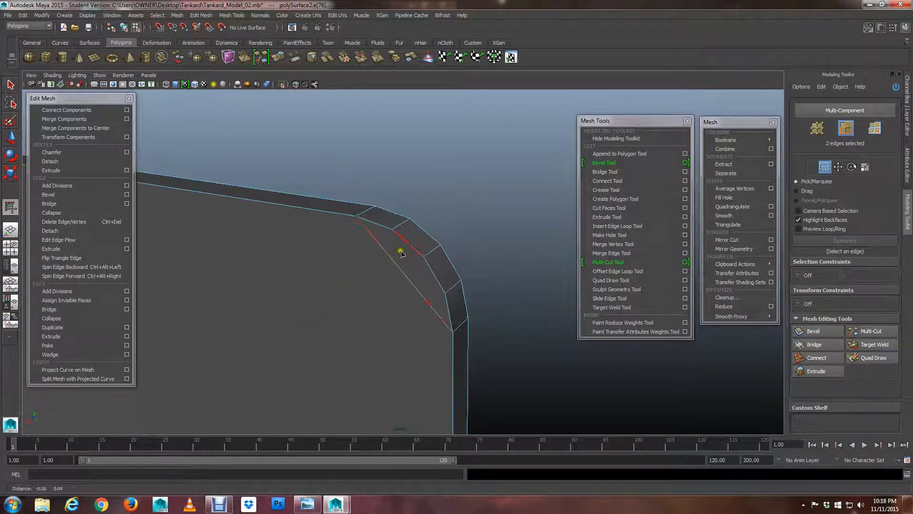
{"action": "left_click_drag", "start_coordinate": [405, 266], "coordinate": [394, 269], "text": "alt"}
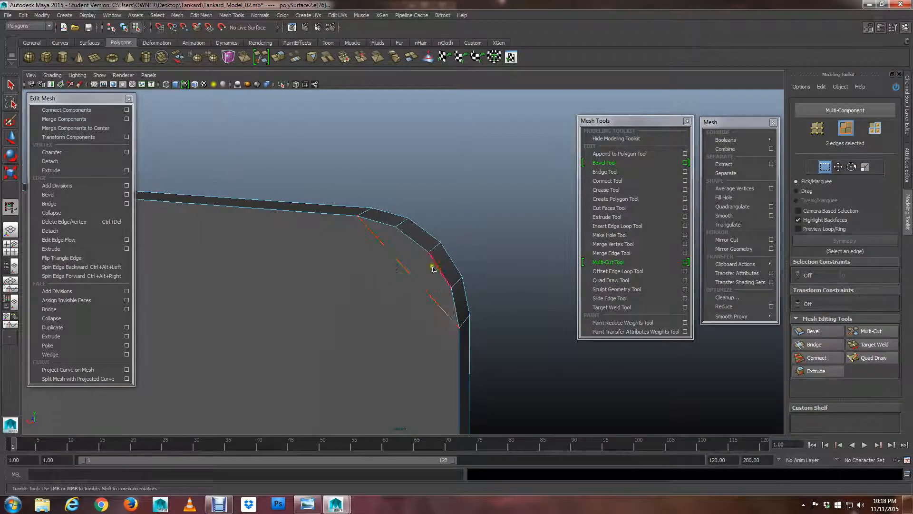
{"action": "left_click_drag", "start_coordinate": [468, 234], "coordinate": [401, 292], "text": "alt"}
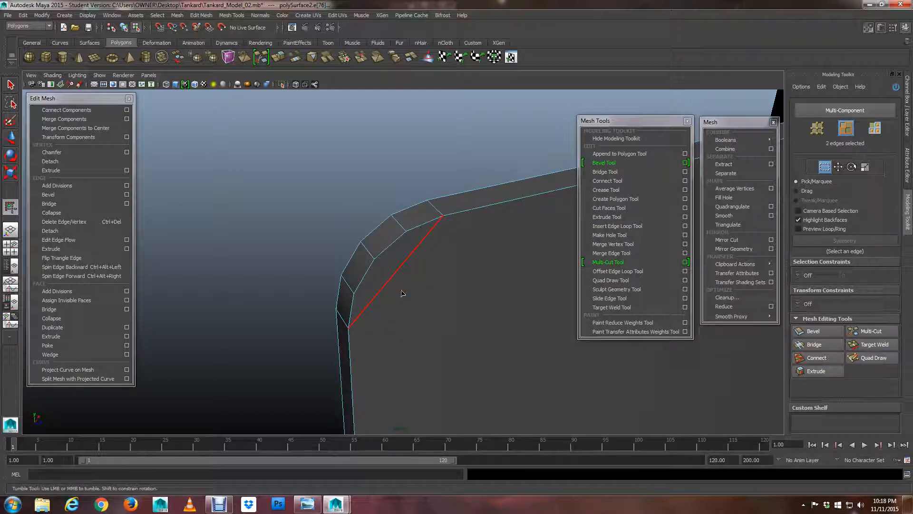
{"action": "key", "text": "ctrl+Delete"}
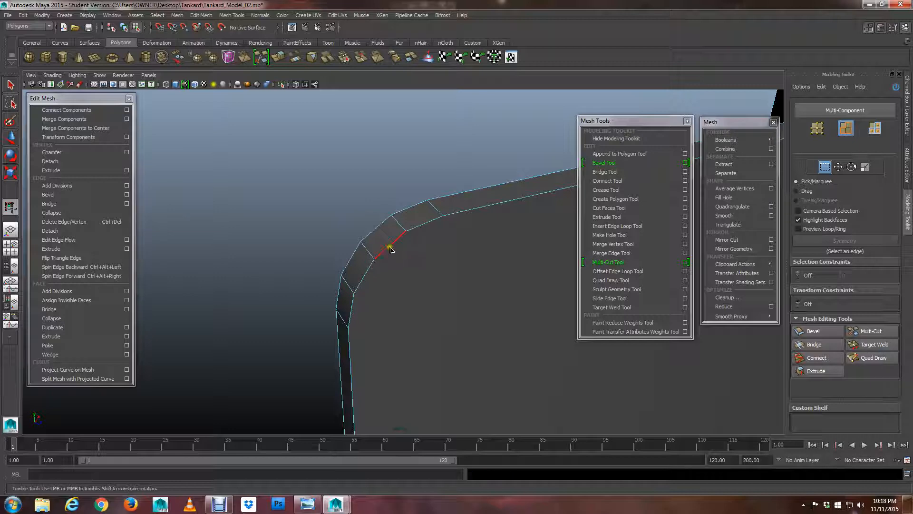
- Delete the diagonal edges across the rounded lower corner of the same panel end on both faces
{"action": "right_click_drag", "start_coordinate": [388, 245], "coordinate": [349, 246]}
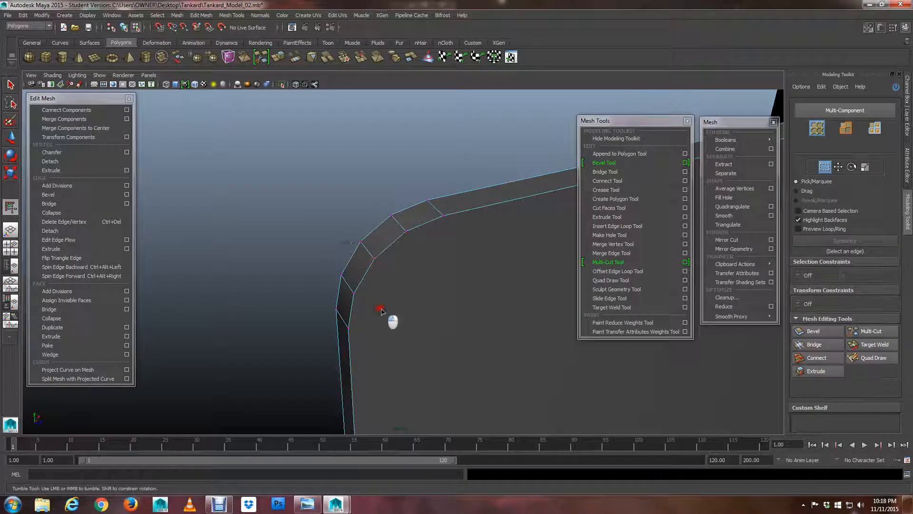
{"action": "left_click_drag", "start_coordinate": [381, 310], "coordinate": [366, 288], "text": "alt"}
{"action": "scroll", "coordinate": [373, 280], "scroll_direction": "down", "scroll_amount": 4}
{"action": "middle_click_drag", "start_coordinate": [428, 330], "coordinate": [410, 224], "text": "alt"}
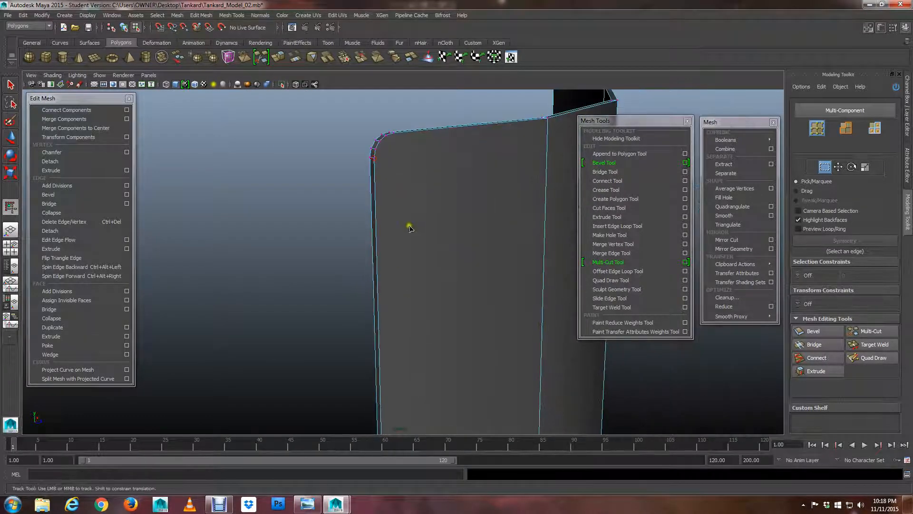
{"action": "scroll", "coordinate": [410, 240], "scroll_direction": "down", "scroll_amount": 3}
{"action": "scroll", "coordinate": [417, 278], "scroll_direction": "up", "scroll_amount": 6}
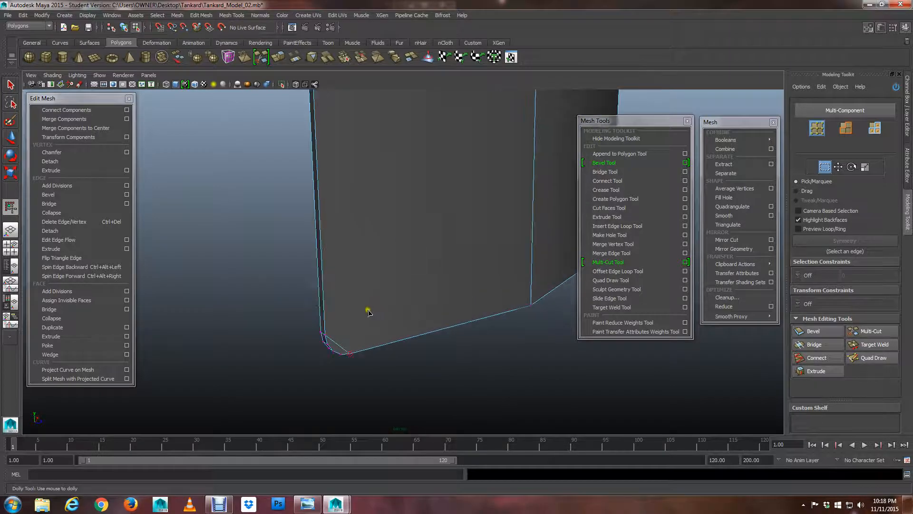
{"action": "middle_click_drag", "start_coordinate": [367, 310], "coordinate": [399, 211], "text": "alt"}
{"action": "scroll", "coordinate": [385, 228], "scroll_direction": "up", "scroll_amount": 5}
{"action": "scroll", "coordinate": [371, 250], "scroll_direction": "down", "scroll_amount": 2}
{"action": "middle_click_drag", "start_coordinate": [360, 251], "coordinate": [421, 255], "text": "alt"}
{"action": "right_click_drag", "start_coordinate": [389, 284], "coordinate": [392, 260]}
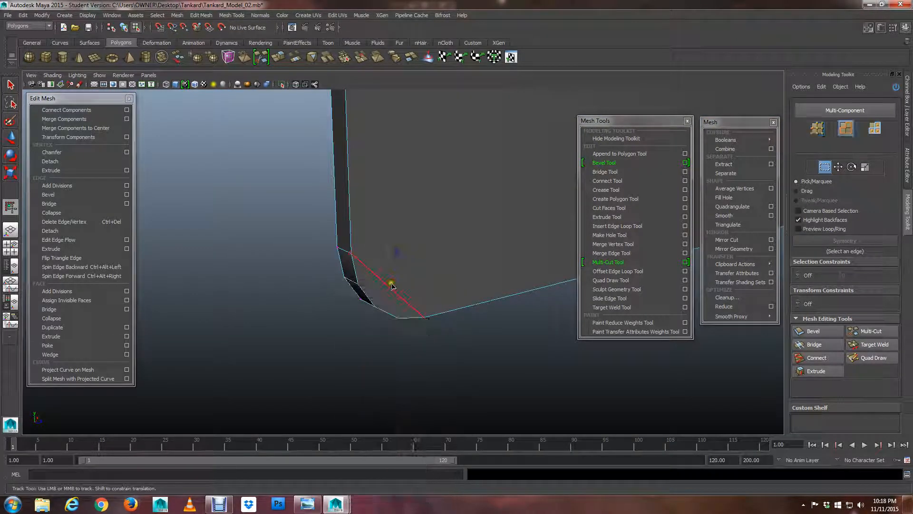
{"action": "left_click", "coordinate": [390, 291]}
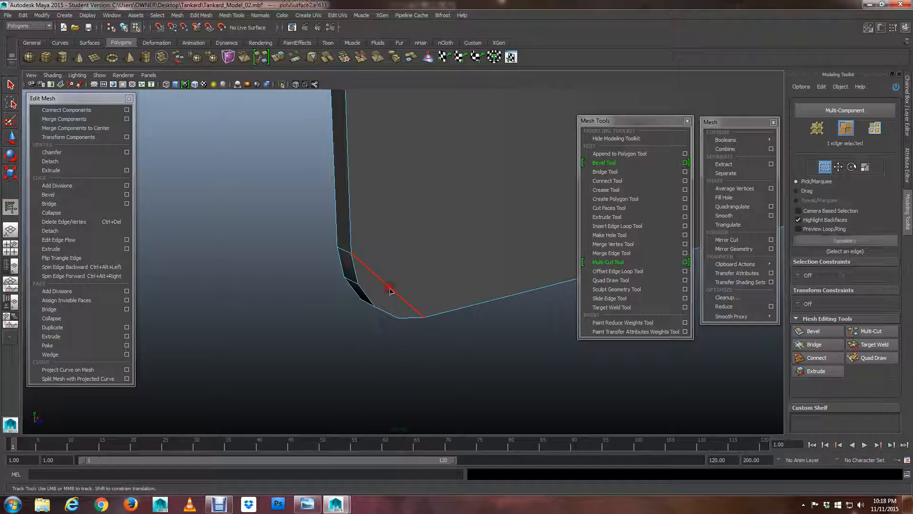
{"action": "left_click_drag", "start_coordinate": [355, 238], "coordinate": [464, 245], "text": "alt"}
{"action": "middle_click_drag", "start_coordinate": [464, 244], "coordinate": [243, 306], "text": "alt"}
{"action": "left_click", "coordinate": [446, 261], "text": "shift"}
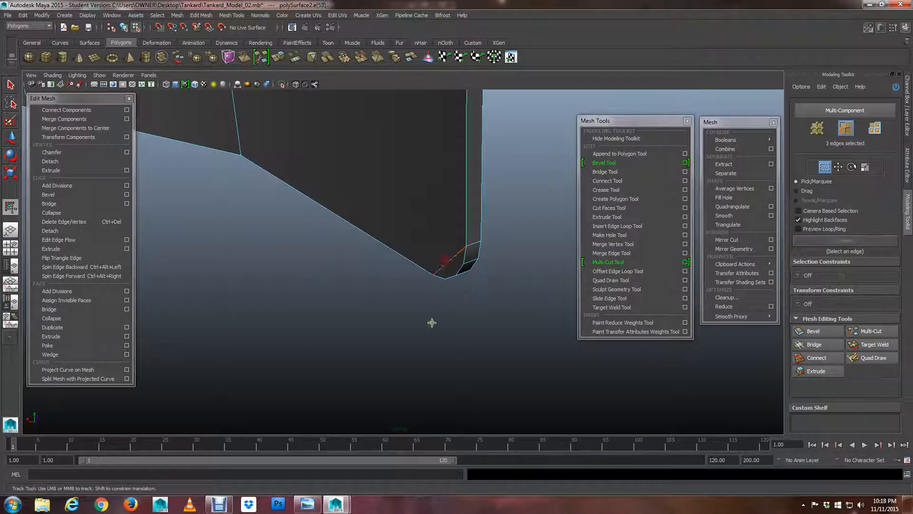
{"action": "key", "text": "Delete"}
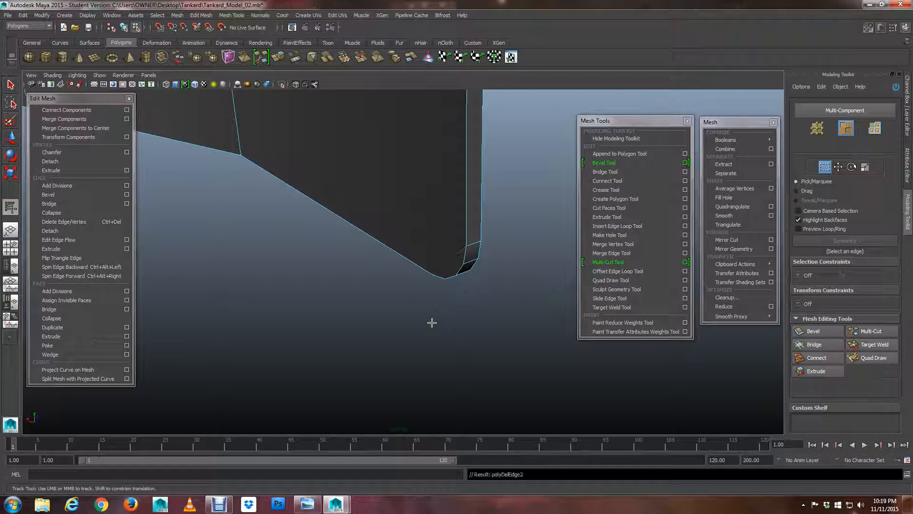
- Select and delete the two diagonal edges across the rounded lower corner at the panel's other end
{"action": "left_click_drag", "start_coordinate": [345, 258], "coordinate": [398, 285], "text": "alt"}
{"action": "right_click_drag", "start_coordinate": [398, 286], "coordinate": [333, 274], "text": "alt"}
{"action": "left_click_drag", "start_coordinate": [427, 278], "coordinate": [337, 300], "text": "alt"}
{"action": "left_click_drag", "start_coordinate": [474, 299], "coordinate": [367, 302], "text": "alt"}
{"action": "middle_click_drag", "start_coordinate": [452, 309], "coordinate": [319, 300], "text": "alt"}
{"action": "right_click_drag", "start_coordinate": [319, 301], "coordinate": [369, 319], "text": "alt"}
{"action": "middle_click_drag", "start_coordinate": [369, 319], "coordinate": [385, 152], "text": "alt"}
{"action": "right_click_drag", "start_coordinate": [385, 152], "coordinate": [389, 210], "text": "alt"}
{"action": "middle_click_drag", "start_coordinate": [389, 210], "coordinate": [403, 257], "text": "alt"}
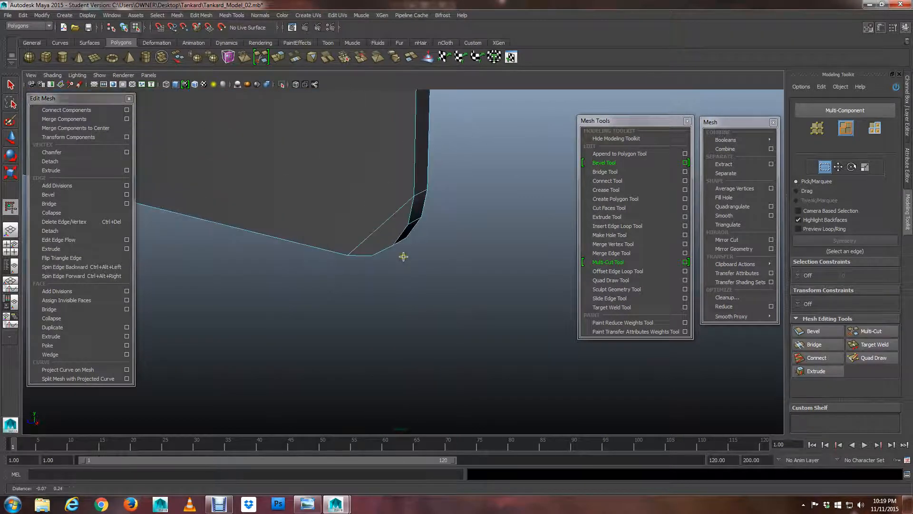
{"action": "left_click", "coordinate": [389, 220]}
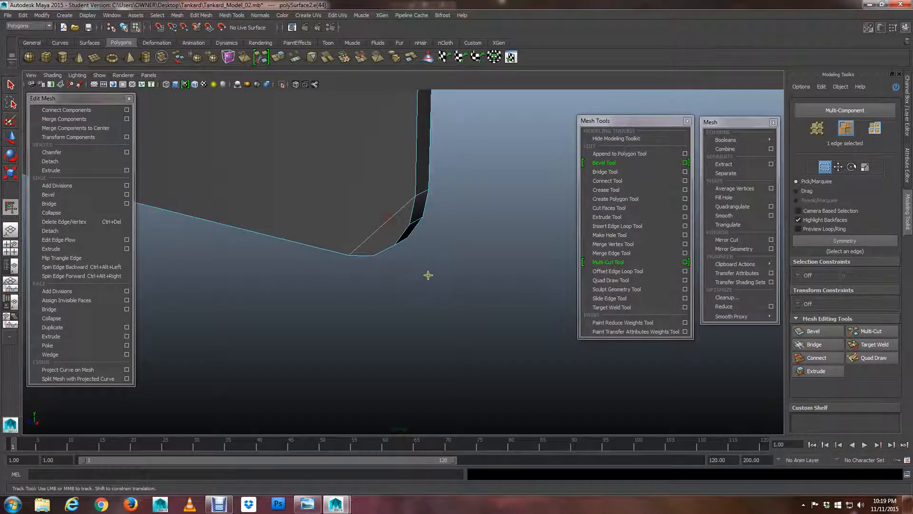
{"action": "left_click_drag", "start_coordinate": [428, 275], "coordinate": [271, 272], "text": "alt"}
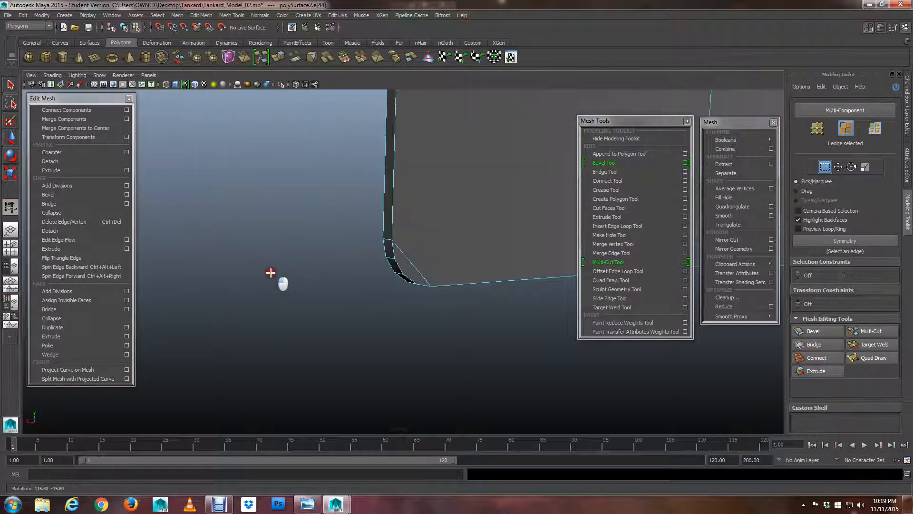
{"action": "left_click", "coordinate": [407, 261], "text": "shift"}
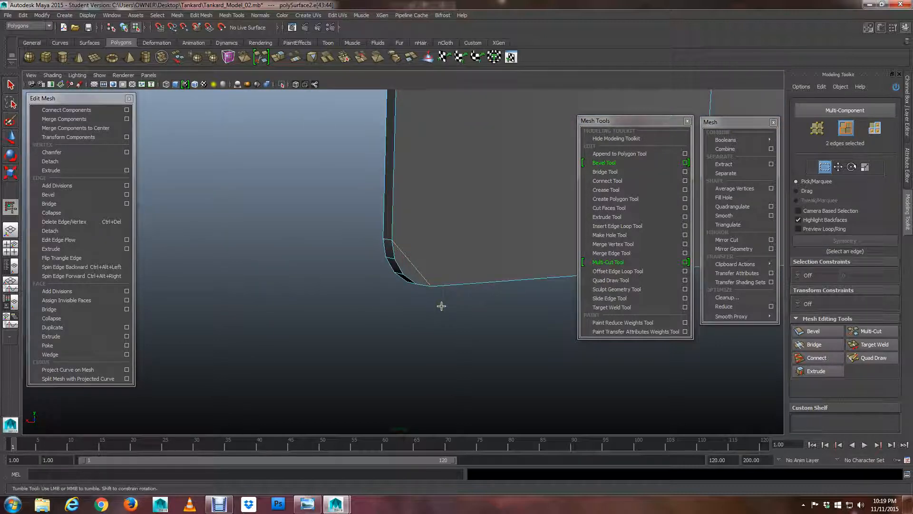
{"action": "key", "text": "ctrl+Delete"}
- Remove the diagonal edges across the remaining rounded upper corner from both faces of the panel
{"action": "left_click_drag", "start_coordinate": [395, 294], "coordinate": [531, 360], "text": "alt"}
{"action": "scroll", "coordinate": [530, 360], "scroll_direction": "up", "scroll_amount": 1}
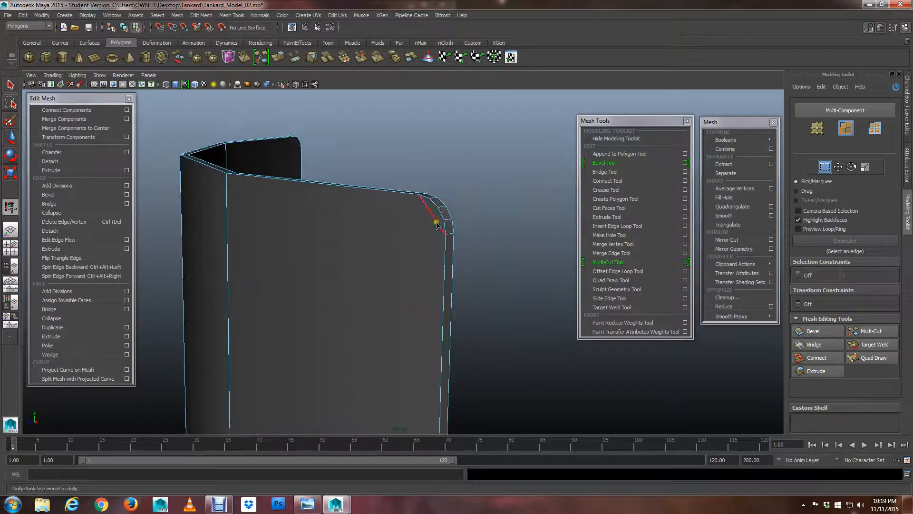
{"action": "left_click", "coordinate": [436, 224]}
{"action": "mouse_move", "coordinate": [471, 249]}
{"action": "left_mouse_down", "text": "alt"}
{"action": "mouse_move", "coordinate": [380, 260]}
{"action": "mouse_move", "coordinate": [466, 266]}
{"action": "left_mouse_up", "text": "alt"}
{"action": "left_click", "coordinate": [477, 270], "text": "shift"}
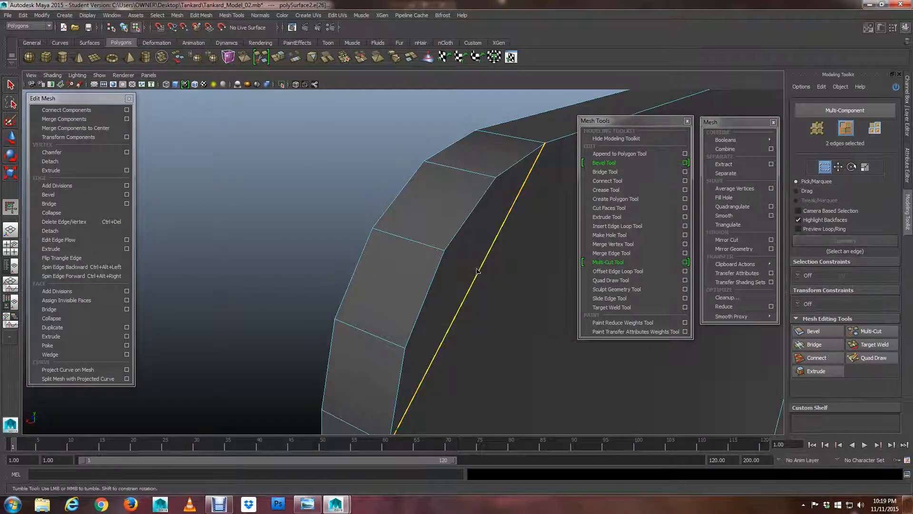
{"action": "left_click", "coordinate": [477, 270]}
{"action": "left_click_drag", "start_coordinate": [476, 266], "coordinate": [587, 270], "text": "alt"}
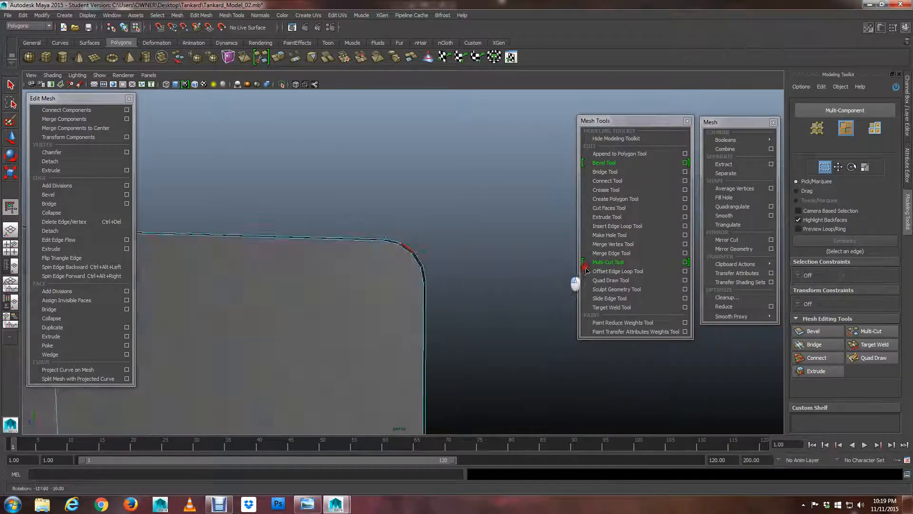
{"action": "right_click_drag", "start_coordinate": [586, 270], "coordinate": [552, 275], "text": "alt"}
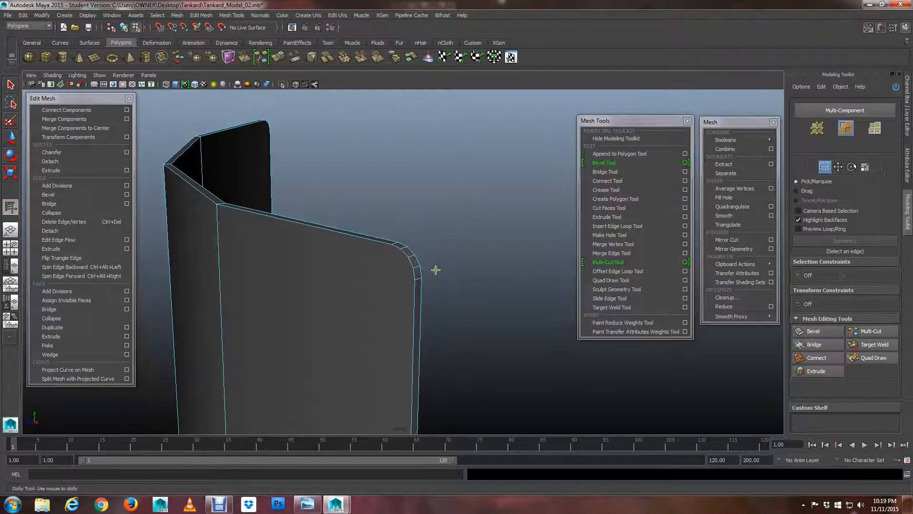
- Return the curved panel to object mode, frame it and display it with smooth mesh preview
{"action": "middle_click_drag", "start_coordinate": [436, 270], "coordinate": [447, 278], "text": "alt"}
{"action": "right_click_drag", "start_coordinate": [428, 278], "coordinate": [459, 280], "text": "alt"}
{"action": "mouse_move", "coordinate": [457, 245]}
{"action": "left_mouse_down", "text": "alt"}
{"action": "mouse_move", "coordinate": [450, 251]}
{"action": "mouse_move", "coordinate": [458, 247]}
{"action": "left_mouse_up", "text": "alt"}
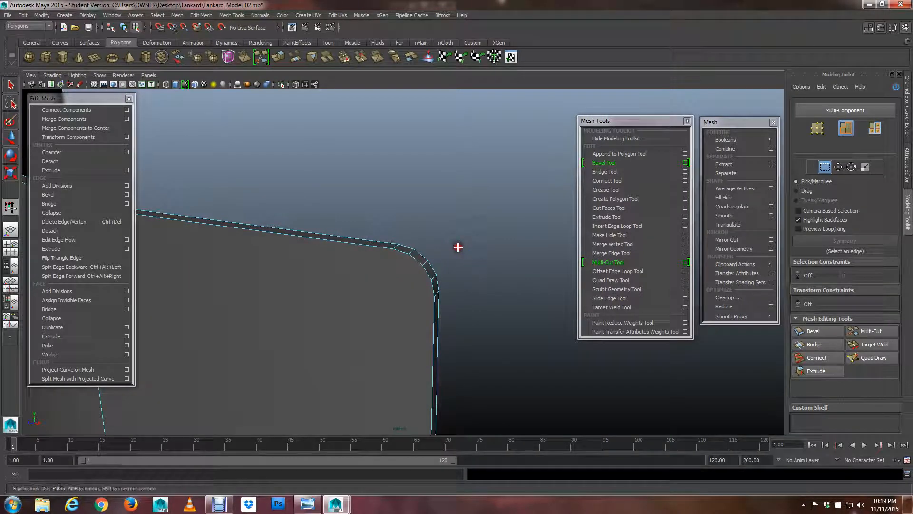
{"action": "right_click_drag", "start_coordinate": [434, 284], "coordinate": [466, 268]}
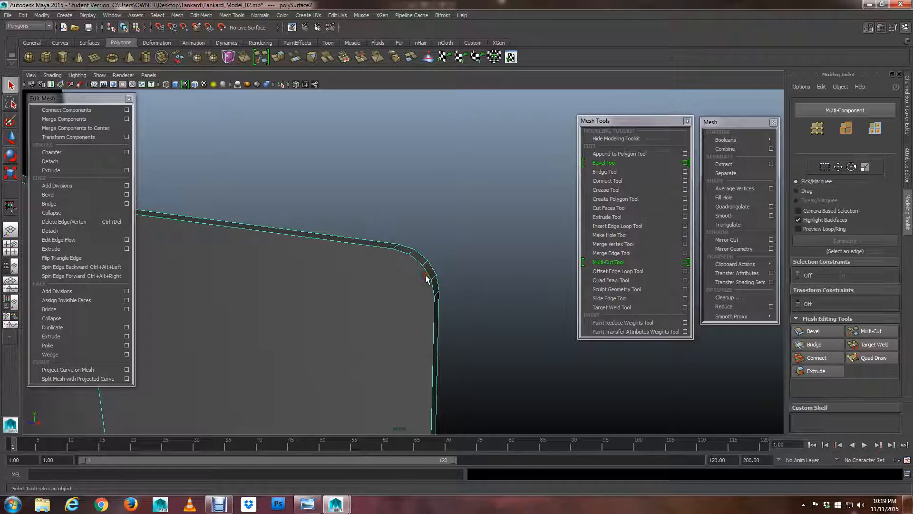
{"action": "key", "text": "f"}
{"action": "key", "text": "3"}
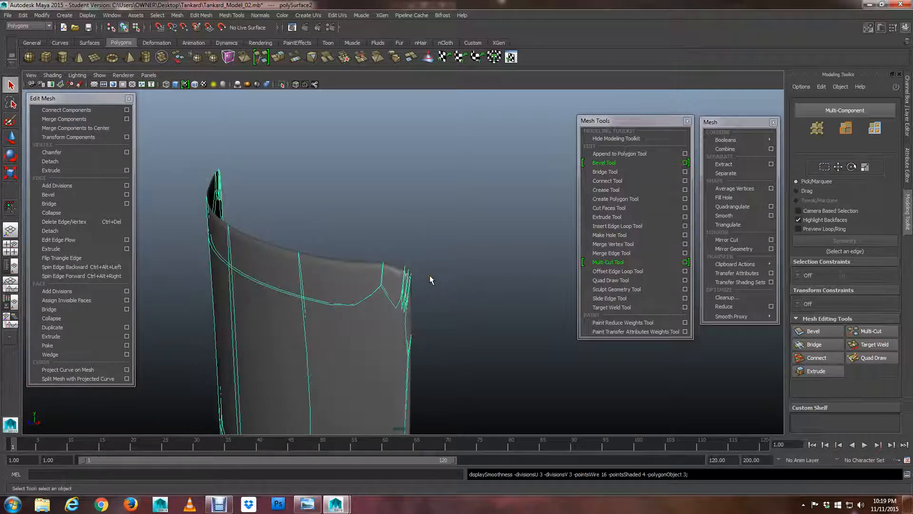
{"action": "scroll", "coordinate": [429, 275], "scroll_direction": "up", "scroll_amount": 5}
{"action": "scroll", "coordinate": [429, 275], "scroll_direction": "down", "scroll_amount": 5}
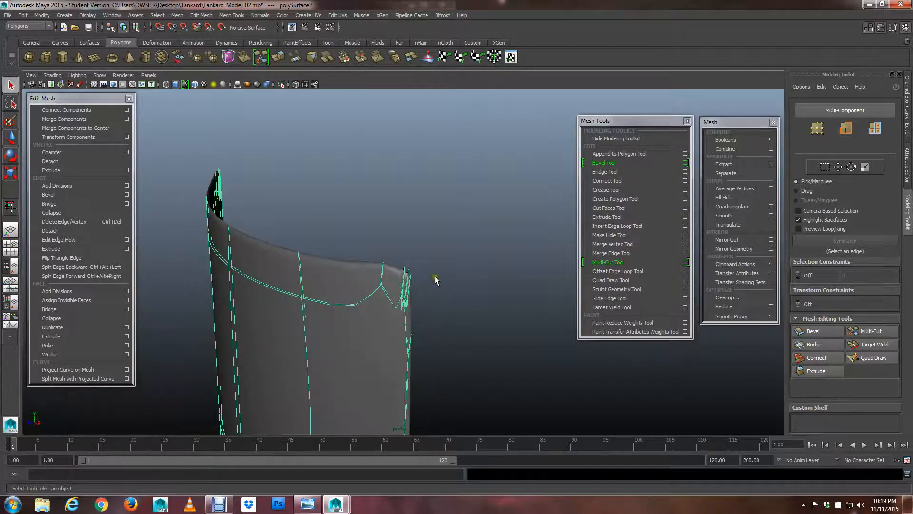
- Compare the smoothed and unsmoothed display around the panel's rounded upper corner
{"action": "left_click_drag", "start_coordinate": [435, 280], "coordinate": [369, 284], "text": "alt"}
{"action": "scroll", "coordinate": [379, 289], "scroll_direction": "up", "scroll_amount": 3}
{"action": "key", "text": "1"}
{"action": "scroll", "coordinate": [422, 300], "scroll_direction": "up", "scroll_amount": 2}
{"action": "key", "text": "3"}
{"action": "key", "text": "1"}
{"action": "key", "text": "3"}
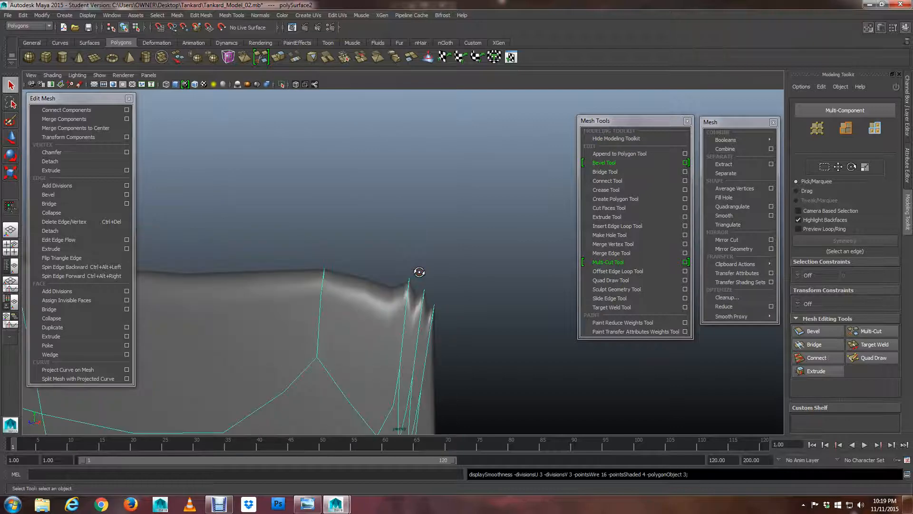
- Examine the rounded upper corner at the panel's other end with smooth mesh preview on and off
{"action": "left_click_drag", "start_coordinate": [419, 271], "coordinate": [326, 315], "text": "alt"}
{"action": "key", "text": "3"}
{"action": "key", "text": "1"}
{"action": "key", "text": "3"}
{"action": "key", "text": "1"}
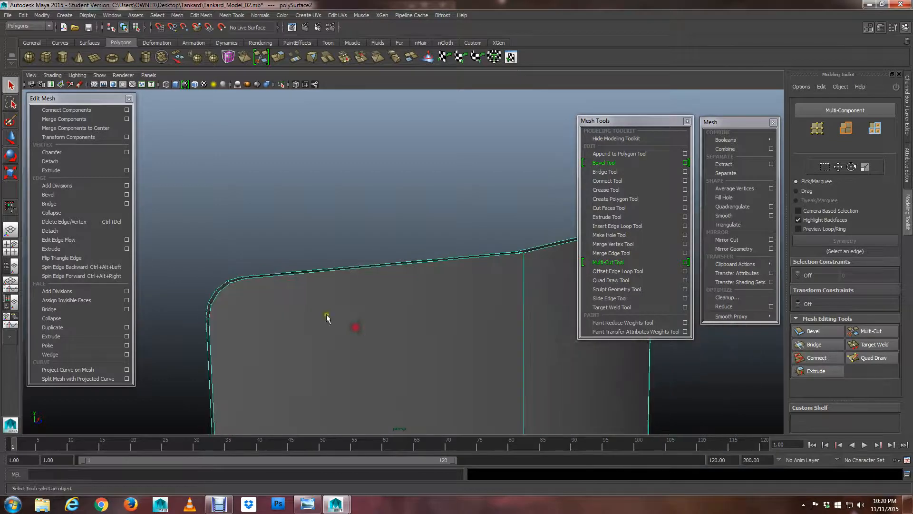
{"action": "left_click_drag", "start_coordinate": [212, 273], "coordinate": [305, 245], "text": "alt"}
{"action": "key", "text": "3"}
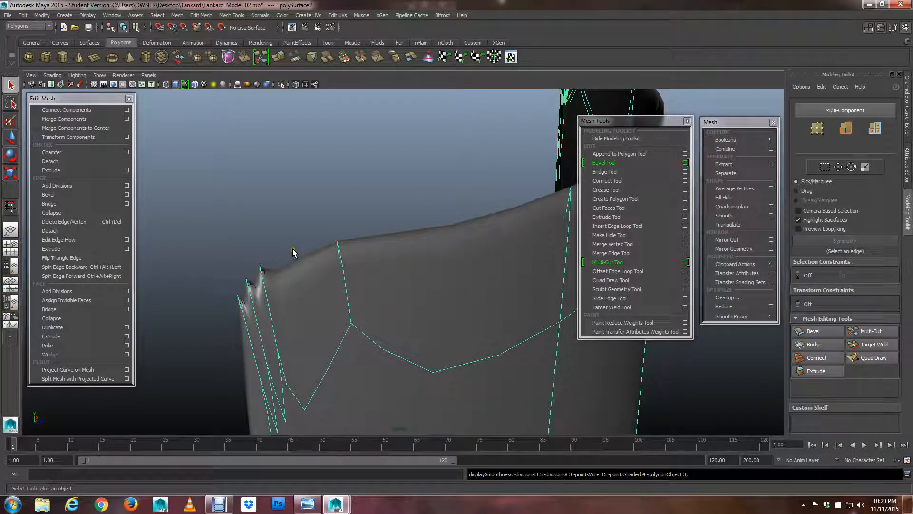
{"action": "key", "text": "1"}
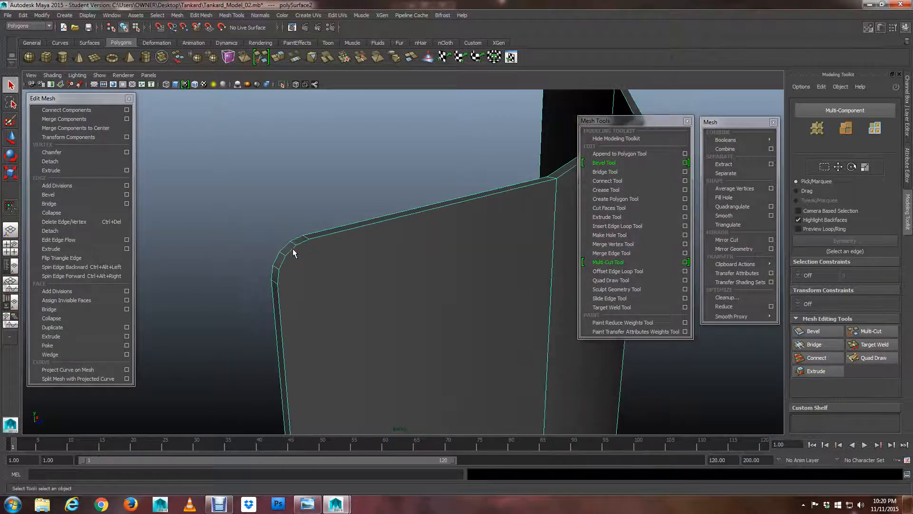
{"action": "mouse_move", "coordinate": [271, 256]}
{"action": "left_mouse_down", "text": "alt"}
{"action": "mouse_move", "coordinate": [286, 260]}
{"action": "mouse_move", "coordinate": [280, 252]}
{"action": "left_mouse_up", "text": "alt"}
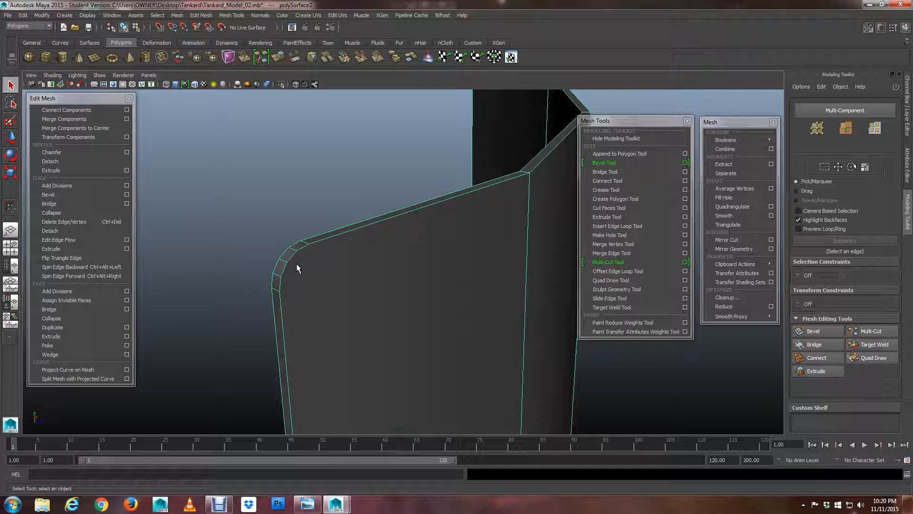
- Select the large outer face at the panel's end and examine its boundary edges around the upper and lower rounded corners
{"action": "right_click_drag", "start_coordinate": [357, 273], "coordinate": [365, 305]}
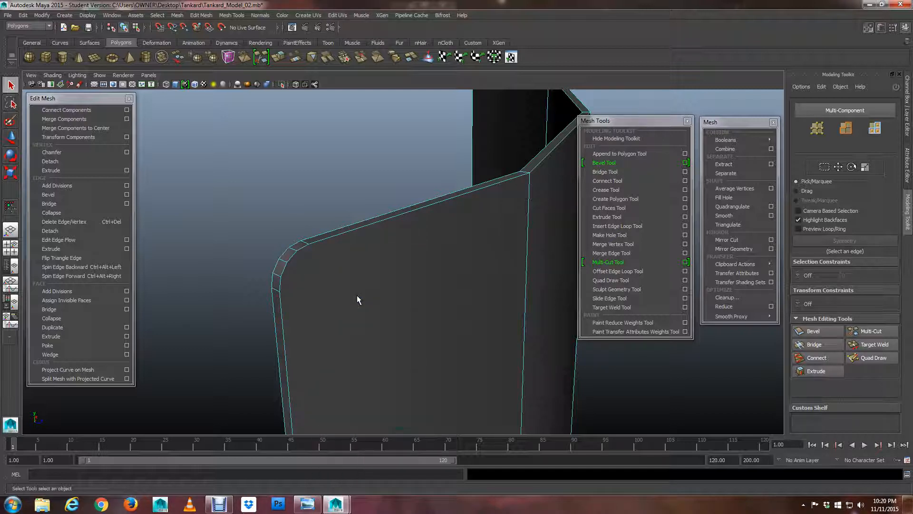
{"action": "left_click", "coordinate": [380, 307]}
{"action": "left_click_drag", "start_coordinate": [381, 308], "coordinate": [442, 306], "text": "alt"}
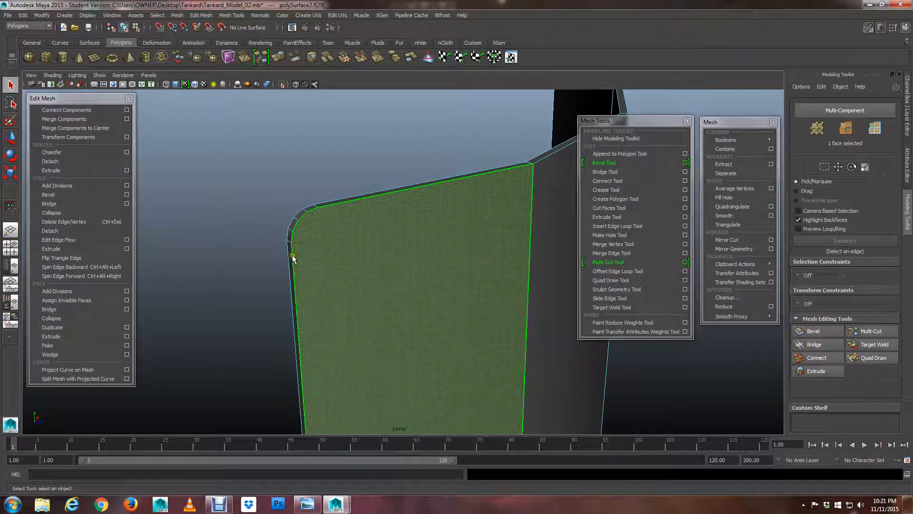
{"action": "middle_click_drag", "start_coordinate": [341, 300], "coordinate": [356, 228], "text": "alt"}
{"action": "scroll", "coordinate": [352, 282], "scroll_direction": "down", "scroll_amount": 1}
{"action": "middle_click_drag", "start_coordinate": [369, 261], "coordinate": [380, 121], "text": "alt"}
{"action": "right_click_drag", "start_coordinate": [290, 294], "coordinate": [450, 314], "text": "alt"}
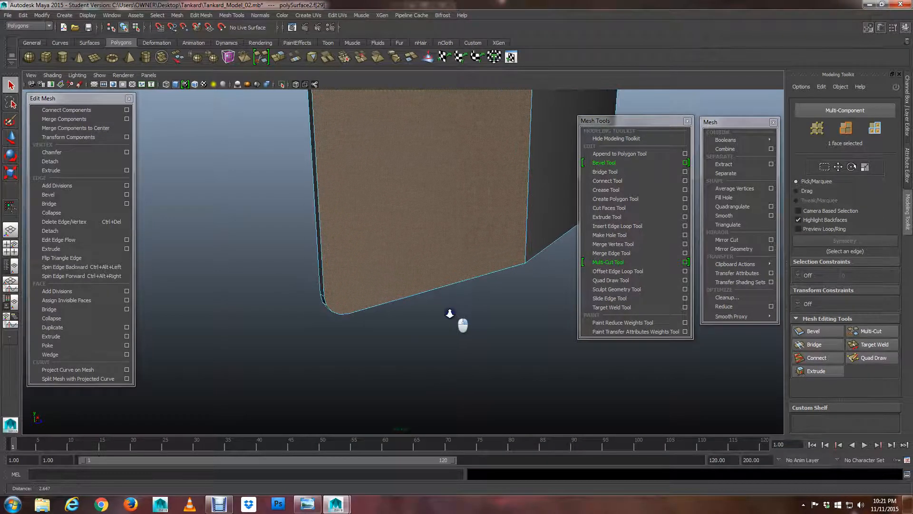
{"action": "left_click_drag", "start_coordinate": [451, 314], "coordinate": [413, 287], "text": "alt"}
{"action": "middle_click_drag", "start_coordinate": [414, 287], "coordinate": [414, 172], "text": "alt"}
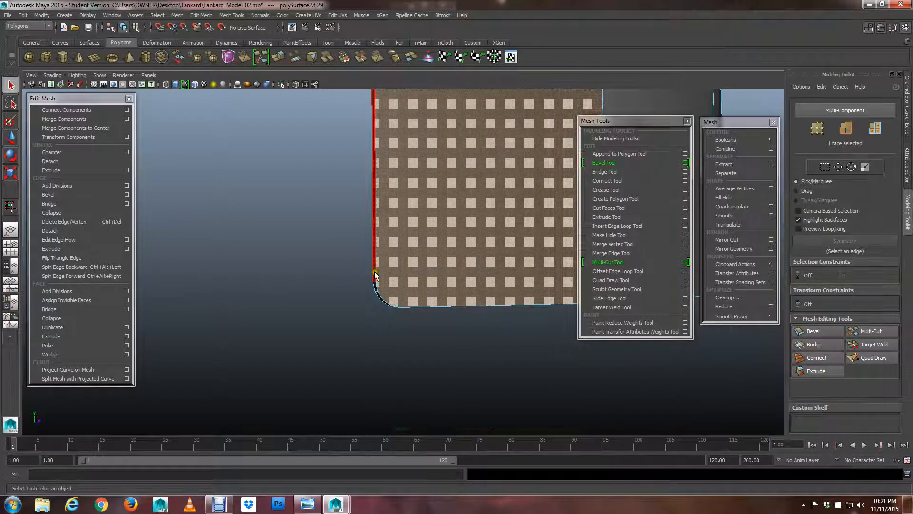
{"action": "mouse_move", "coordinate": [384, 301]}
{"action": "left_mouse_down", "text": "alt"}
{"action": "mouse_move", "coordinate": [402, 304]}
{"action": "mouse_move", "coordinate": [393, 306]}
{"action": "left_mouse_up", "text": "alt"}
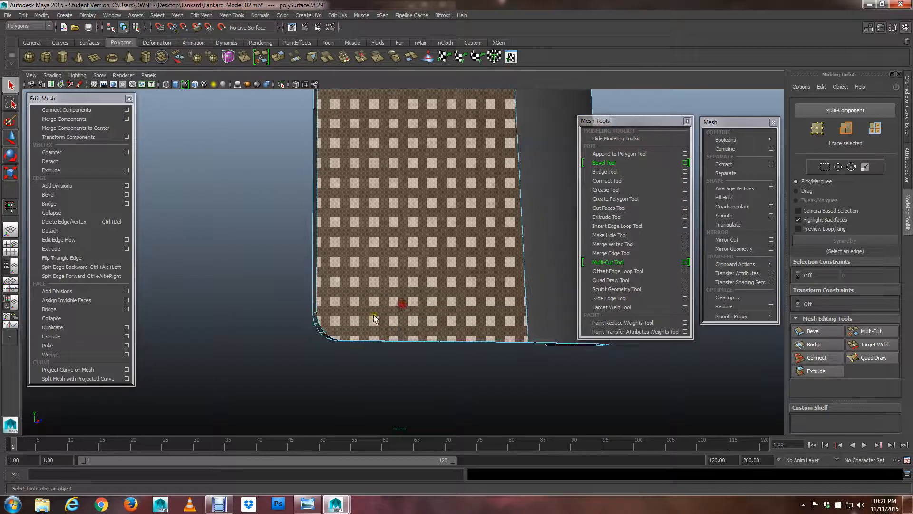
{"action": "left_click_drag", "start_coordinate": [489, 320], "coordinate": [361, 213], "text": "alt"}
{"action": "scroll", "coordinate": [388, 307], "scroll_direction": "up", "scroll_amount": 3}
{"action": "scroll", "coordinate": [359, 316], "scroll_direction": "up", "scroll_amount": 5}
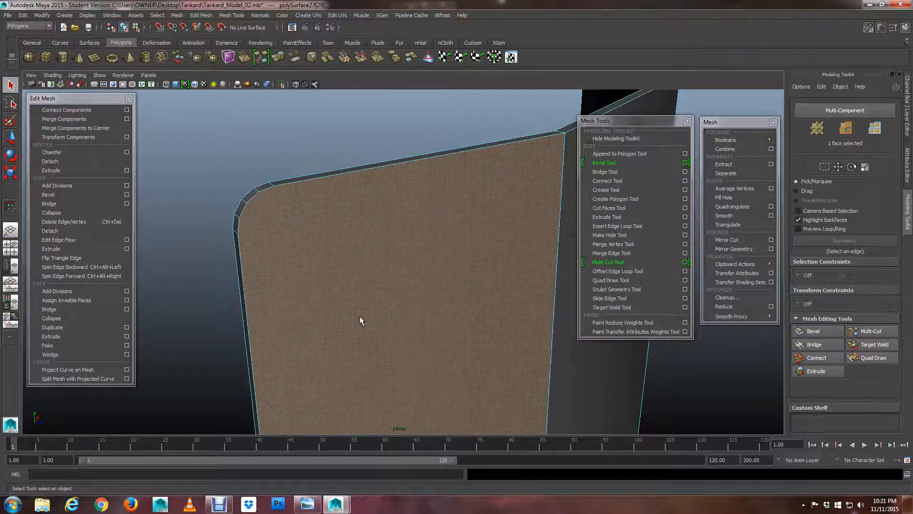
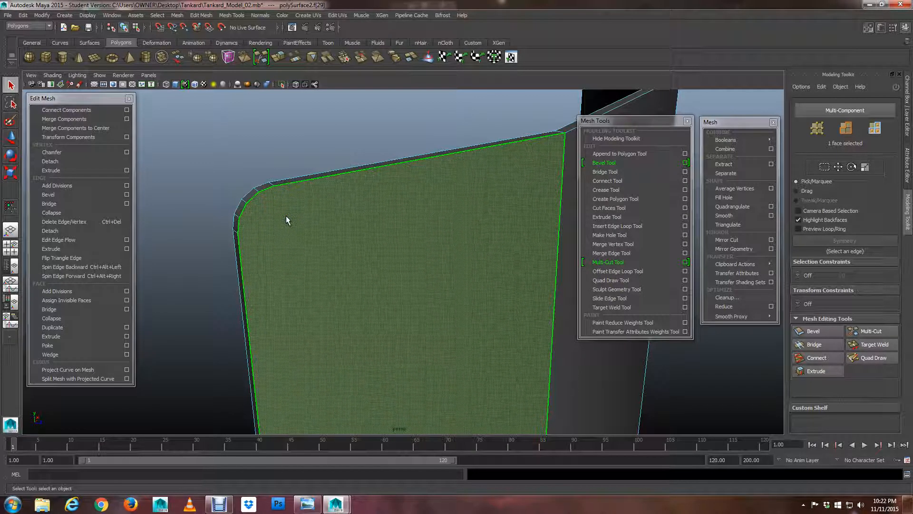
- Return the panel to object mode and inspect the narrow rim faces around its rounded corner
{"action": "left_click_drag", "start_coordinate": [286, 216], "coordinate": [335, 235], "text": "alt"}
{"action": "right_click_drag", "start_coordinate": [304, 240], "coordinate": [317, 224]}
{"action": "left_click_drag", "start_coordinate": [316, 224], "coordinate": [351, 204], "text": "alt"}
{"action": "left_click", "coordinate": [281, 249]}
{"action": "scroll", "coordinate": [281, 250], "scroll_direction": "down", "scroll_amount": 2}
{"action": "scroll", "coordinate": [392, 290], "scroll_direction": "up", "scroll_amount": 3}
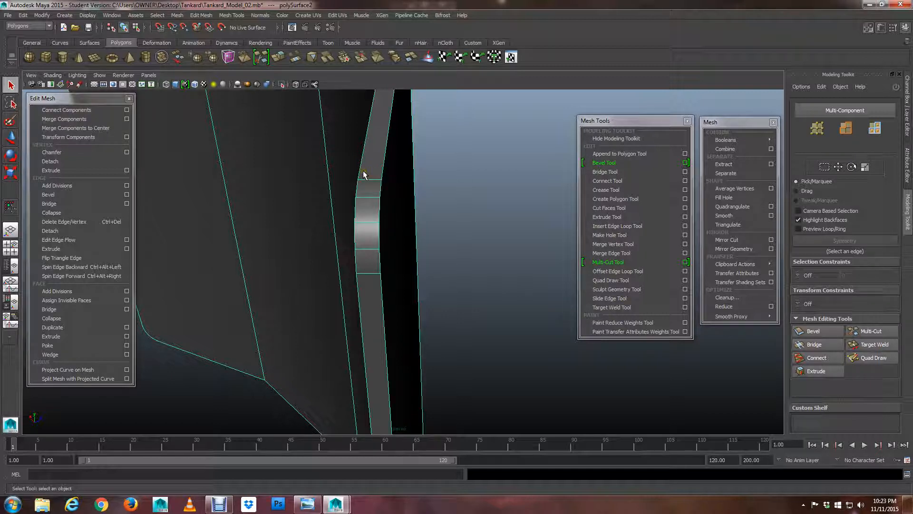
{"action": "scroll", "coordinate": [363, 172], "scroll_direction": "down", "scroll_amount": 8}
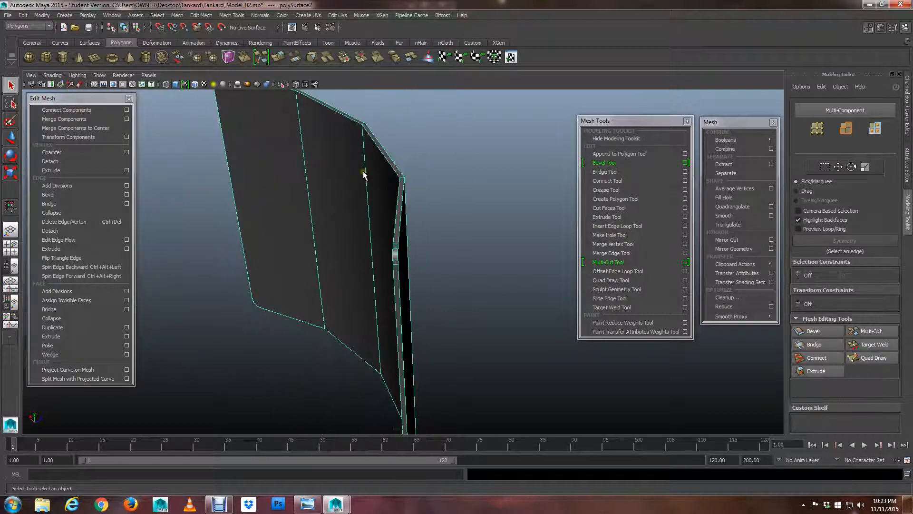
{"action": "left_click_drag", "start_coordinate": [380, 281], "coordinate": [367, 249], "text": "alt"}
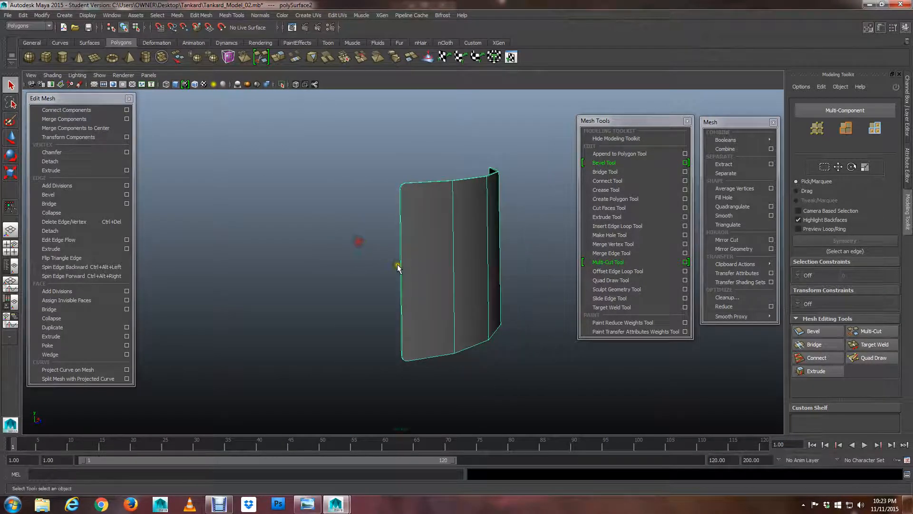
- Split the narrow side face at the panel's end by applying To Edge Ring and Split to its long vertical edge
{"action": "right_click", "coordinate": [403, 266]}
{"action": "right_click_drag", "start_coordinate": [404, 267], "coordinate": [379, 271]}
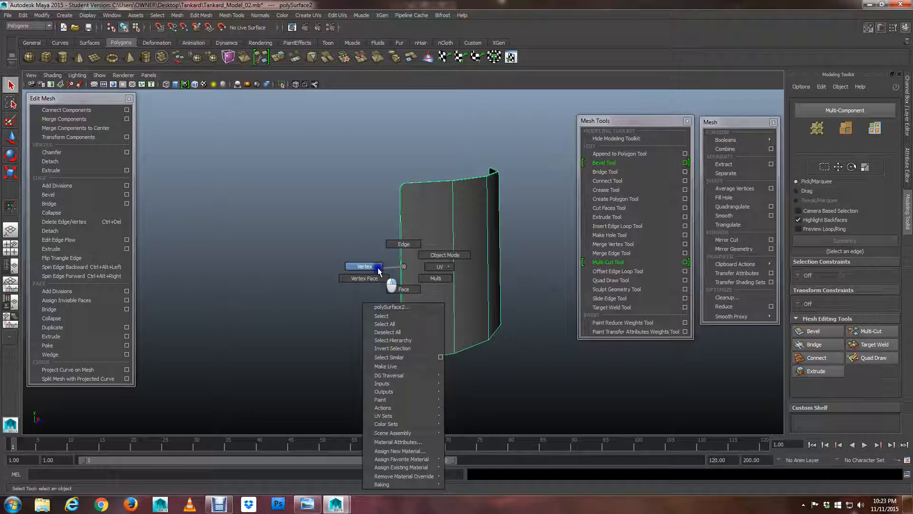
{"action": "right_click_drag", "start_coordinate": [379, 270], "coordinate": [400, 241]}
{"action": "right_click", "coordinate": [402, 265]}
{"action": "left_click_drag", "start_coordinate": [394, 252], "coordinate": [435, 252], "text": "alt"}
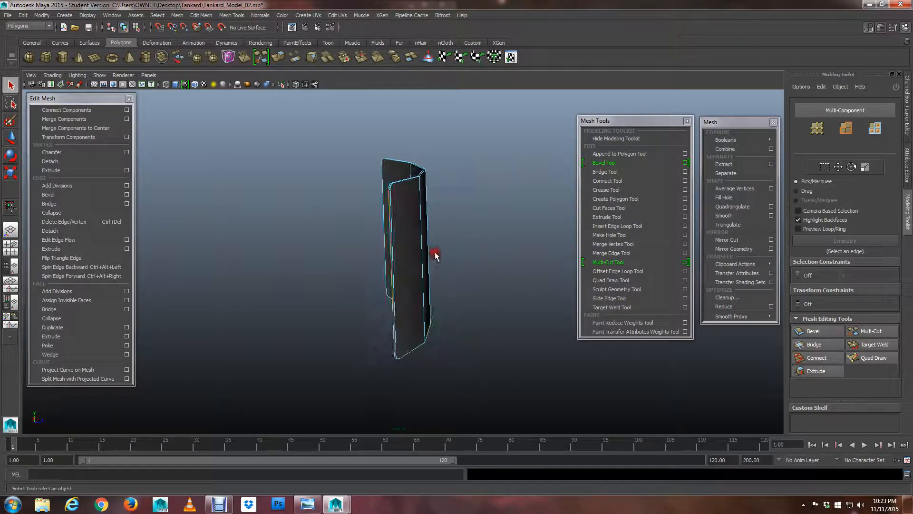
{"action": "scroll", "coordinate": [435, 252], "scroll_direction": "up", "scroll_amount": 5}
{"action": "left_click", "coordinate": [410, 260]}
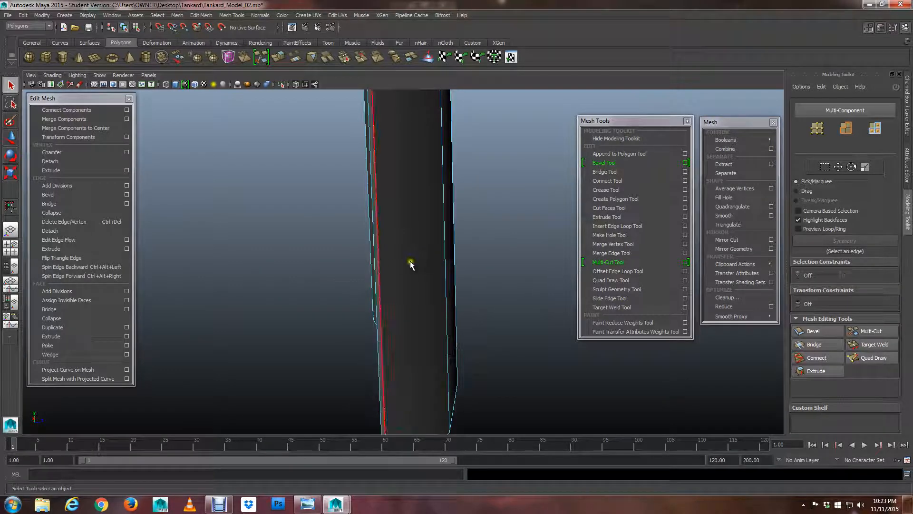
{"action": "left_click", "coordinate": [380, 269]}
{"action": "scroll", "coordinate": [383, 269], "scroll_direction": "down", "scroll_amount": 5}
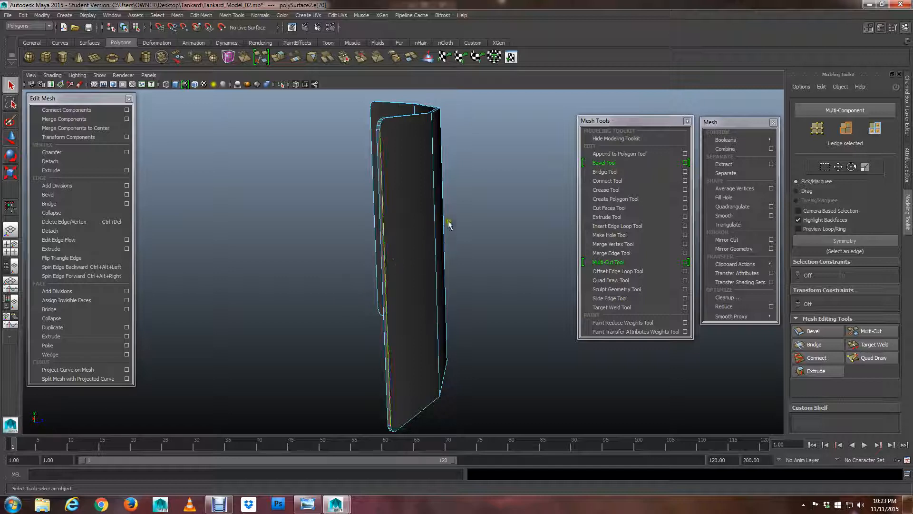
{"action": "left_click_drag", "start_coordinate": [448, 221], "coordinate": [347, 256], "text": "alt"}
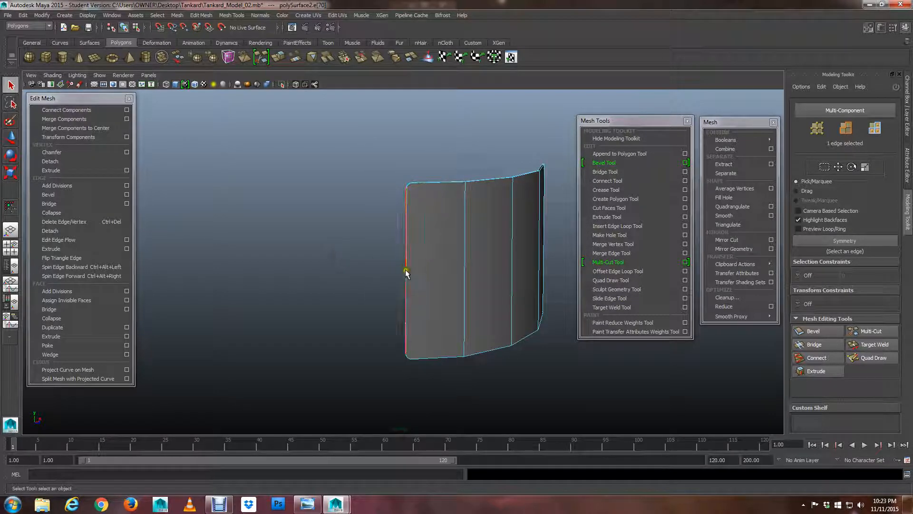
{"action": "left_click_drag", "start_coordinate": [515, 266], "coordinate": [353, 231], "text": "alt"}
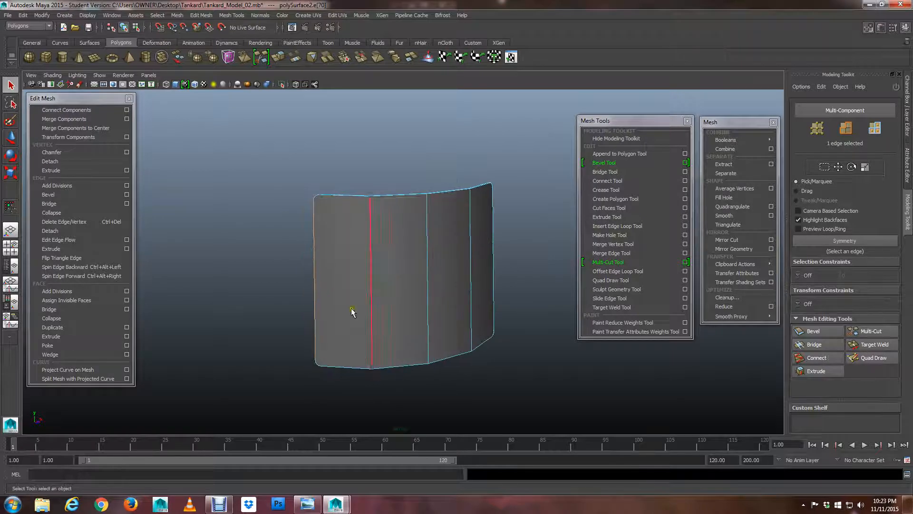
{"action": "left_click_drag", "start_coordinate": [348, 300], "coordinate": [383, 286], "text": "alt"}
{"action": "middle_click_drag", "start_coordinate": [383, 286], "coordinate": [429, 281], "text": "alt"}
{"action": "scroll", "coordinate": [430, 280], "scroll_direction": "up", "scroll_amount": 3}
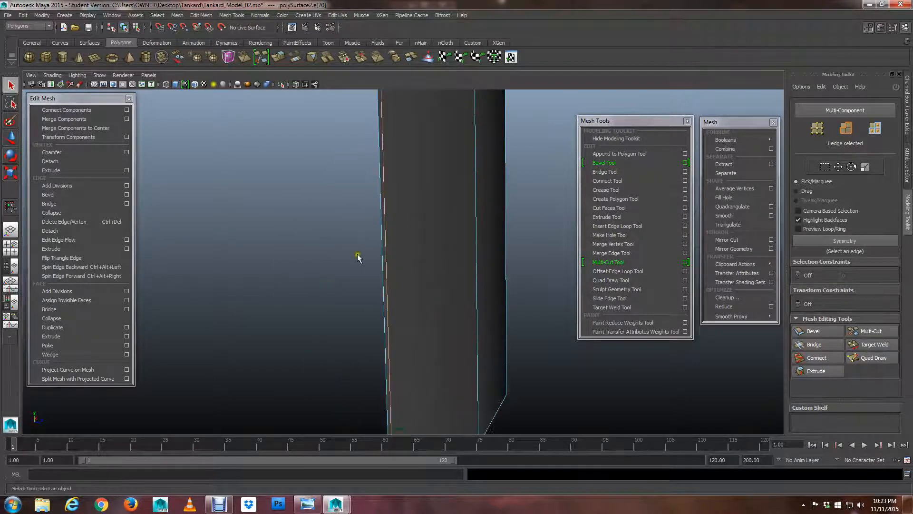
{"action": "right_click", "coordinate": [405, 238], "text": "shift"}
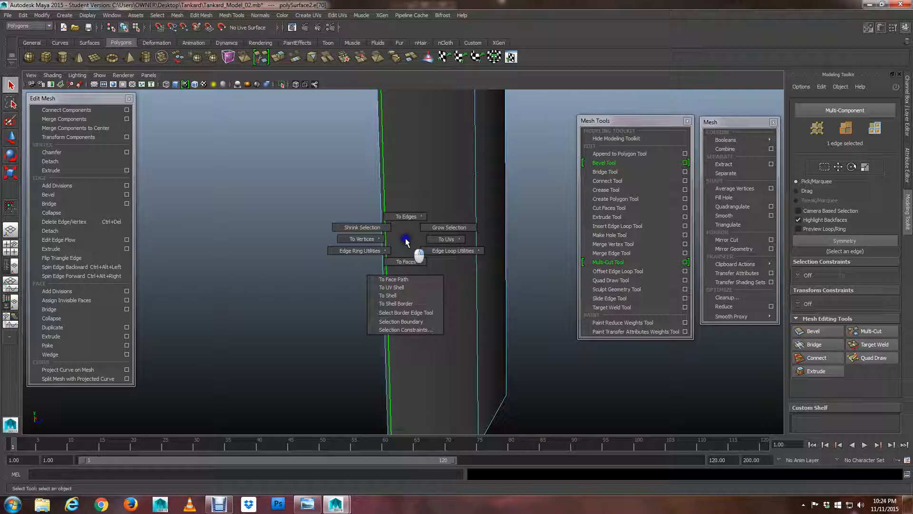
{"action": "right_click_drag", "start_coordinate": [405, 239], "coordinate": [386, 248], "text": "ctrl"}
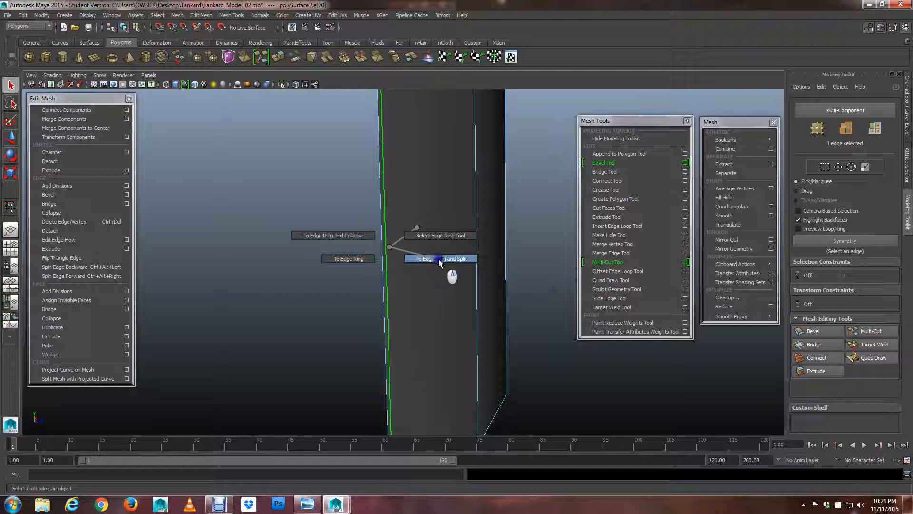
{"action": "right_click_drag", "start_coordinate": [438, 259], "coordinate": [439, 260], "text": "shift"}
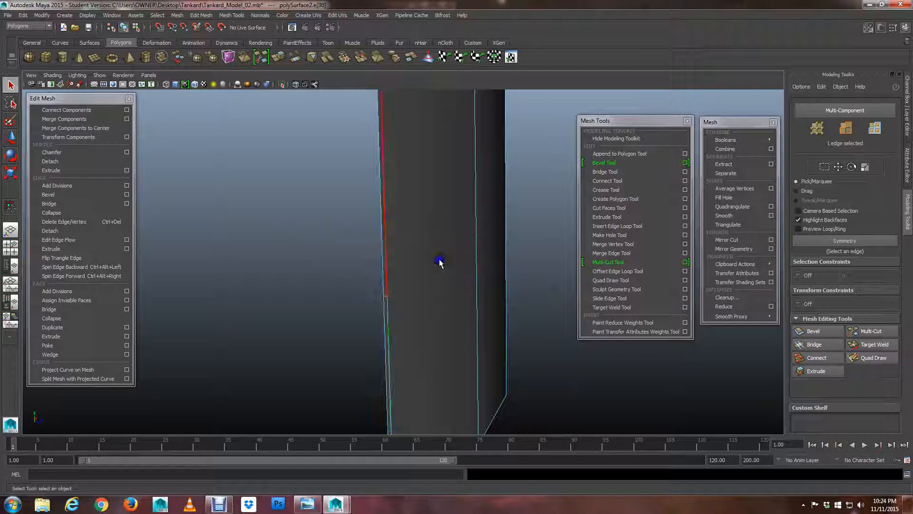
- Inspect the new edge across the narrow side face and how it meets the adjoining inner and outer faces
{"action": "left_click_drag", "start_coordinate": [397, 313], "coordinate": [403, 277], "text": "alt"}
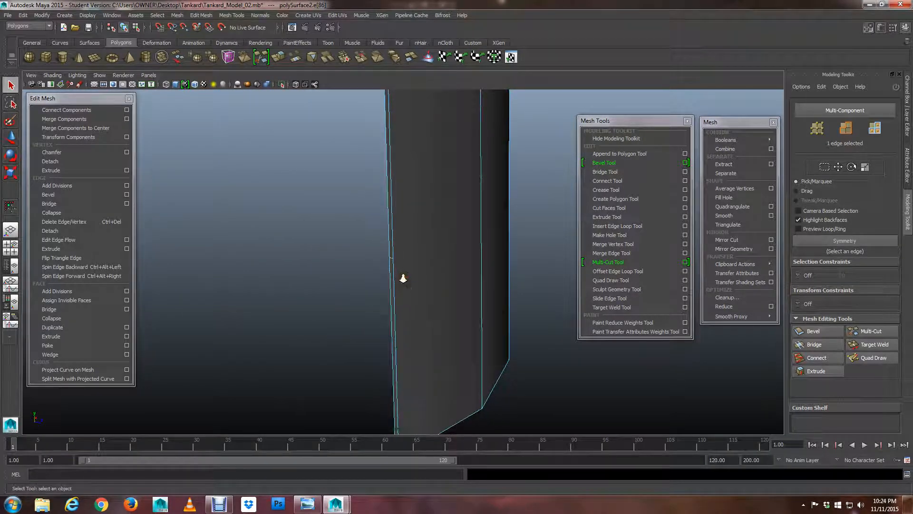
{"action": "scroll", "coordinate": [403, 278], "scroll_direction": "up", "scroll_amount": 1}
{"action": "scroll", "coordinate": [406, 277], "scroll_direction": "down", "scroll_amount": 2}
{"action": "scroll", "coordinate": [409, 274], "scroll_direction": "up", "scroll_amount": 2}
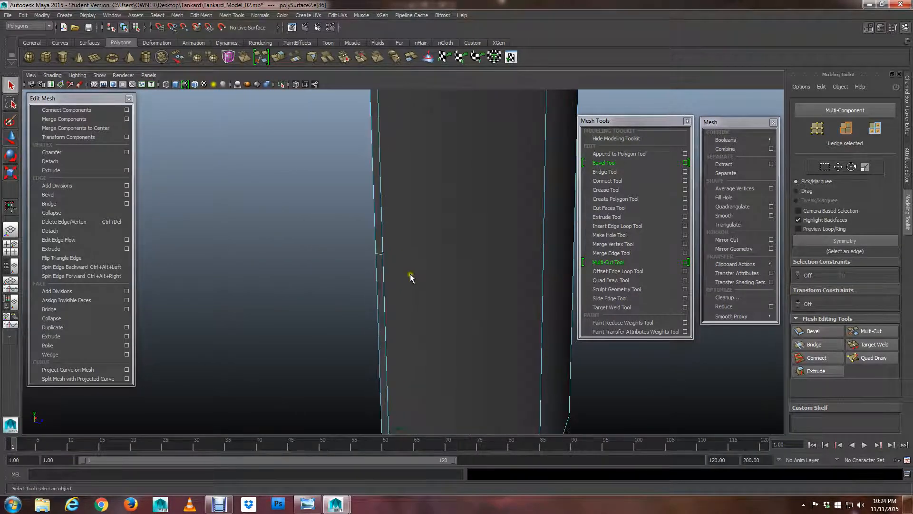
{"action": "scroll", "coordinate": [428, 276], "scroll_direction": "up", "scroll_amount": 3}
{"action": "scroll", "coordinate": [509, 290], "scroll_direction": "up", "scroll_amount": 3}
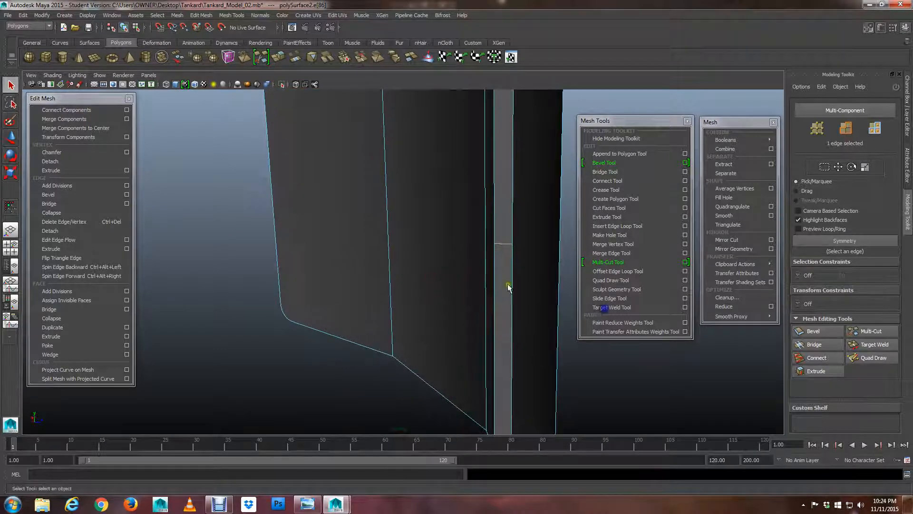
{"action": "left_click_drag", "start_coordinate": [526, 273], "coordinate": [432, 303], "text": "alt"}
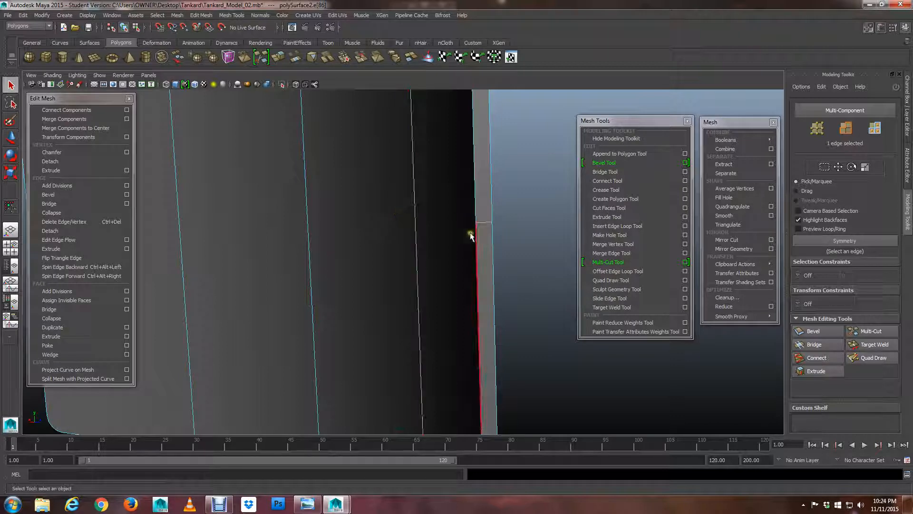
{"action": "left_click_drag", "start_coordinate": [469, 234], "coordinate": [384, 266], "text": "alt"}
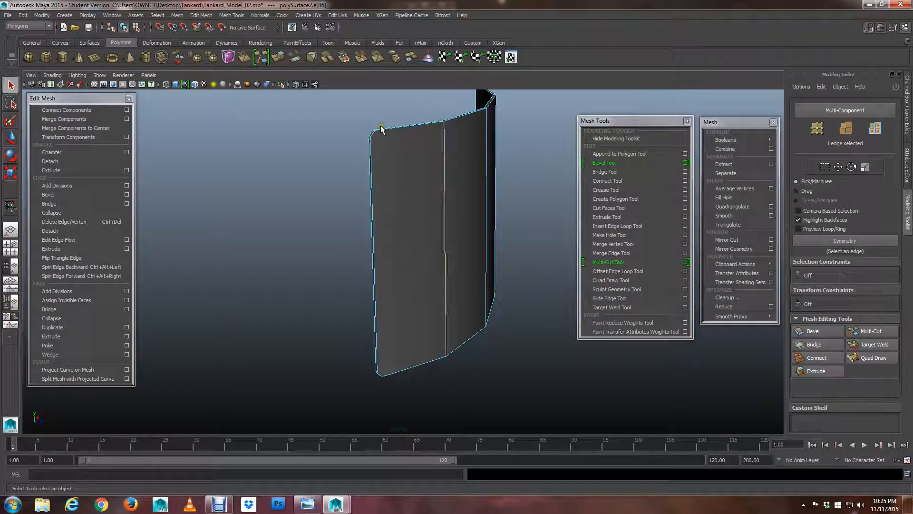
{"action": "left_click_drag", "start_coordinate": [410, 259], "coordinate": [400, 258], "text": "alt"}
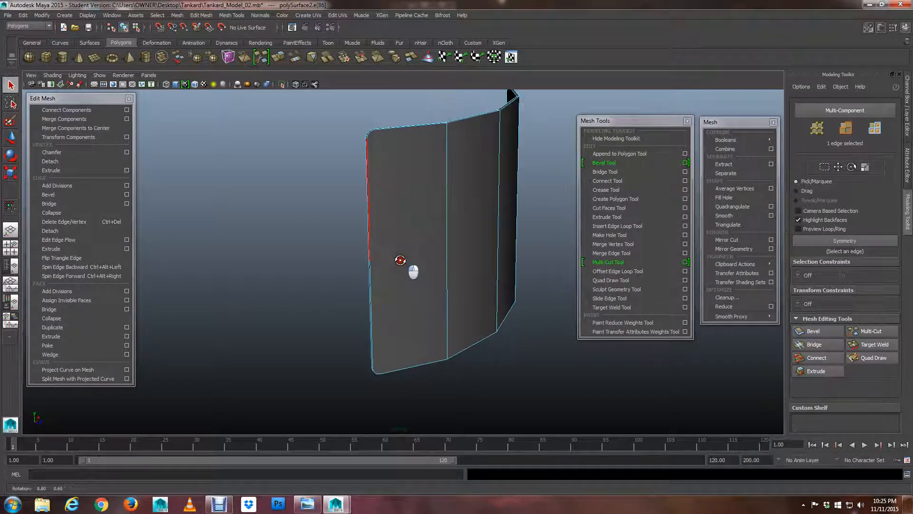
- Split the two middle outer faces horizontally by applying To Edge Ring and Split to a vertical edge between them and the end face
{"action": "left_click", "coordinate": [447, 253]}
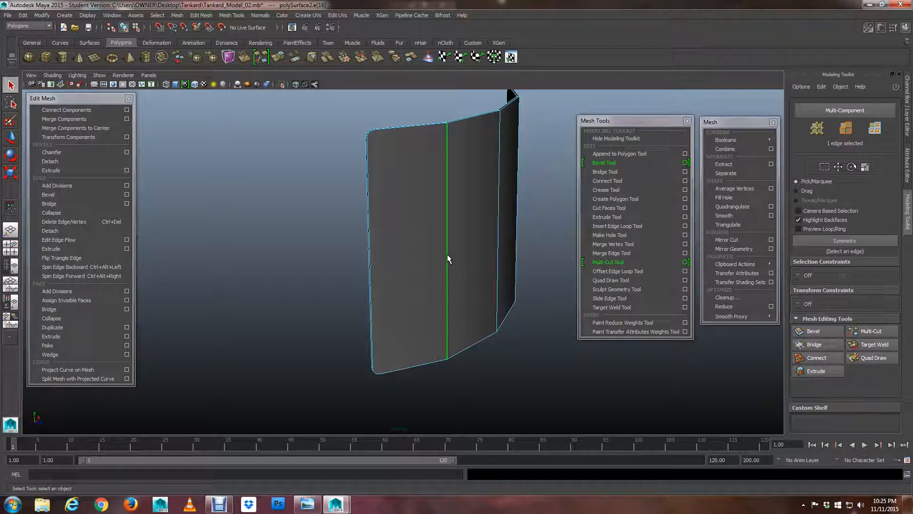
{"action": "right_click_drag", "start_coordinate": [447, 254], "coordinate": [464, 281], "text": "ctrl"}
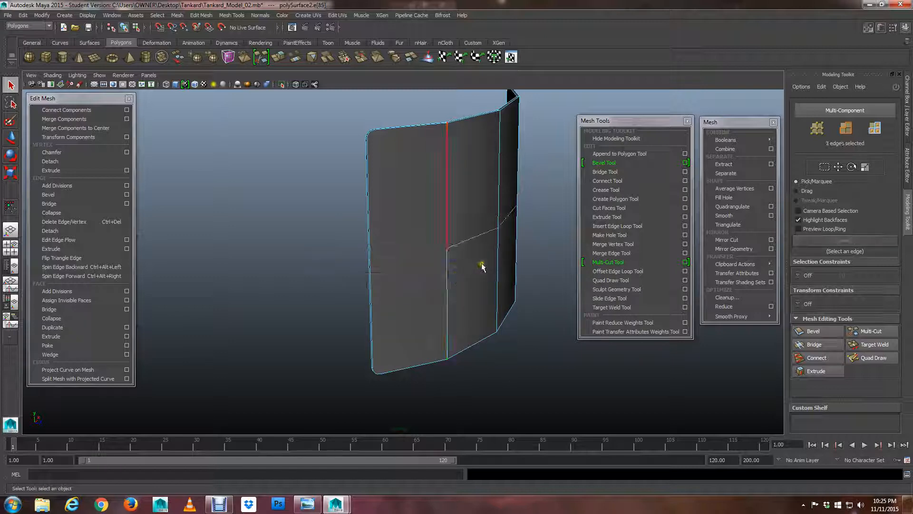
{"action": "left_click_drag", "start_coordinate": [487, 261], "coordinate": [278, 277], "text": "alt"}
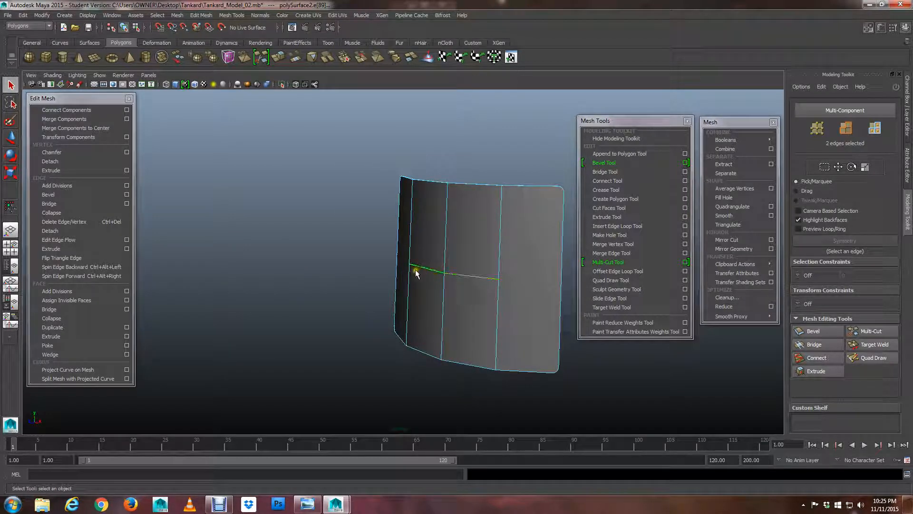
{"action": "left_click_drag", "start_coordinate": [506, 281], "coordinate": [285, 289], "text": "alt"}
{"action": "scroll", "coordinate": [343, 296], "scroll_direction": "up", "scroll_amount": 5}
{"action": "scroll", "coordinate": [343, 295], "scroll_direction": "up", "scroll_amount": 3}
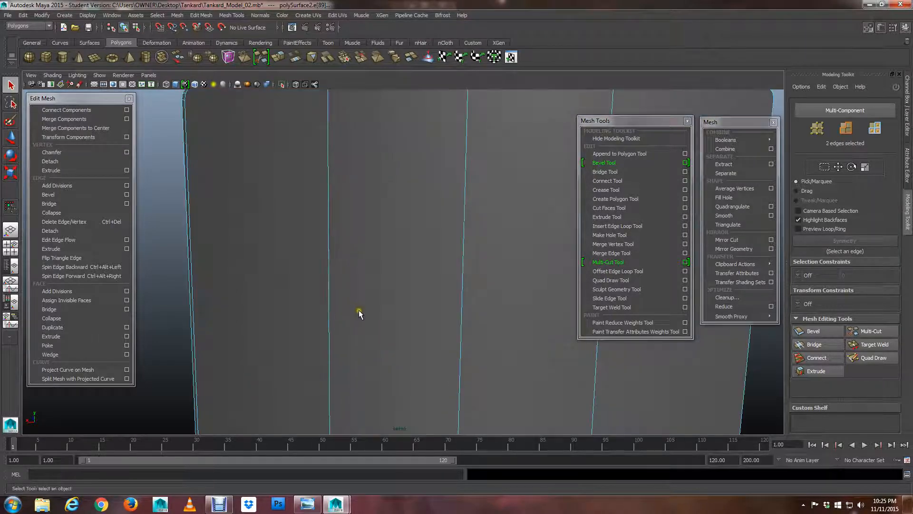
- Split the two middle inner faces horizontally by applying To Edge Ring and Split to the vertical edge beside the inner end face
{"action": "left_click", "coordinate": [329, 304]}
{"action": "scroll", "coordinate": [361, 316], "scroll_direction": "down", "scroll_amount": 5}
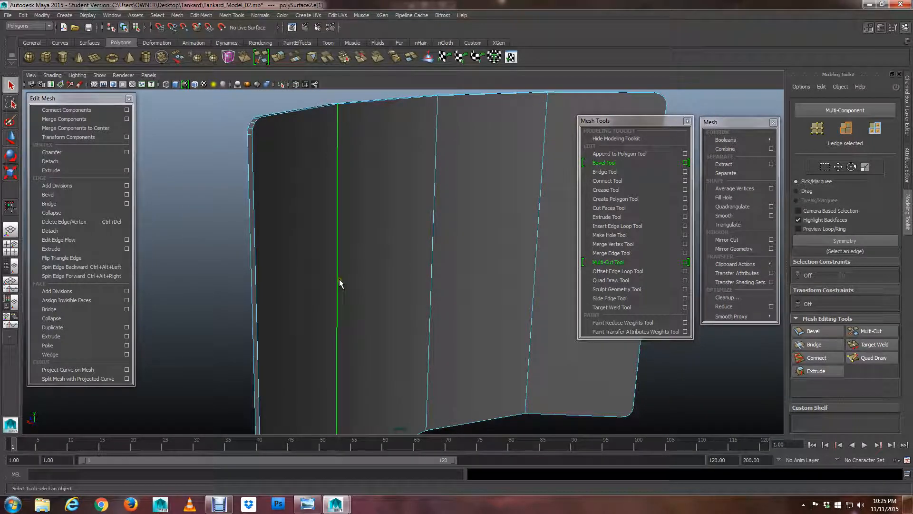
{"action": "right_click_drag", "start_coordinate": [338, 279], "coordinate": [372, 308], "text": "ctrl"}
{"action": "right_click_drag", "start_coordinate": [339, 269], "coordinate": [351, 295], "text": "ctrl"}
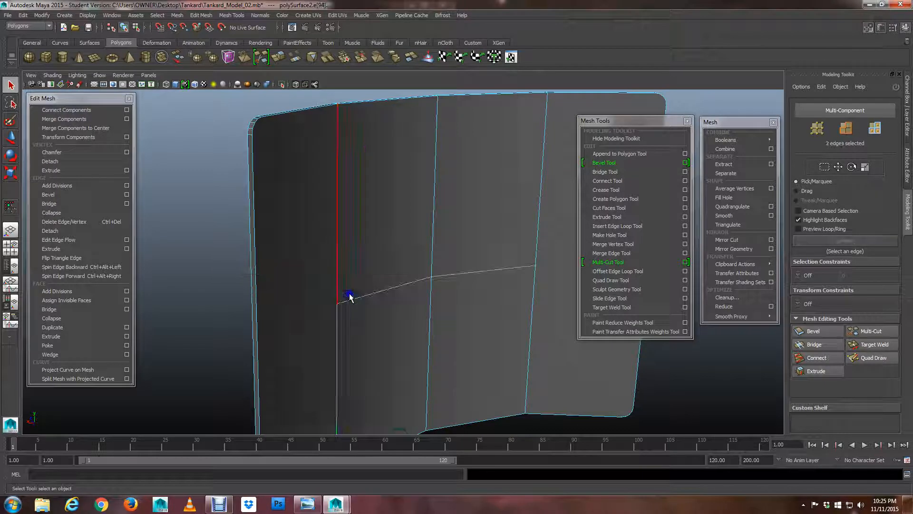
{"action": "mouse_move", "coordinate": [351, 295]}
{"action": "left_mouse_down", "text": "alt"}
{"action": "mouse_move", "coordinate": [359, 300]}
{"action": "mouse_move", "coordinate": [330, 299]}
{"action": "mouse_move", "coordinate": [354, 285]}
{"action": "left_mouse_up", "text": "alt"}
{"action": "scroll", "coordinate": [353, 284], "scroll_direction": "up", "scroll_amount": 5}
{"action": "scroll", "coordinate": [350, 281], "scroll_direction": "down", "scroll_amount": 5}
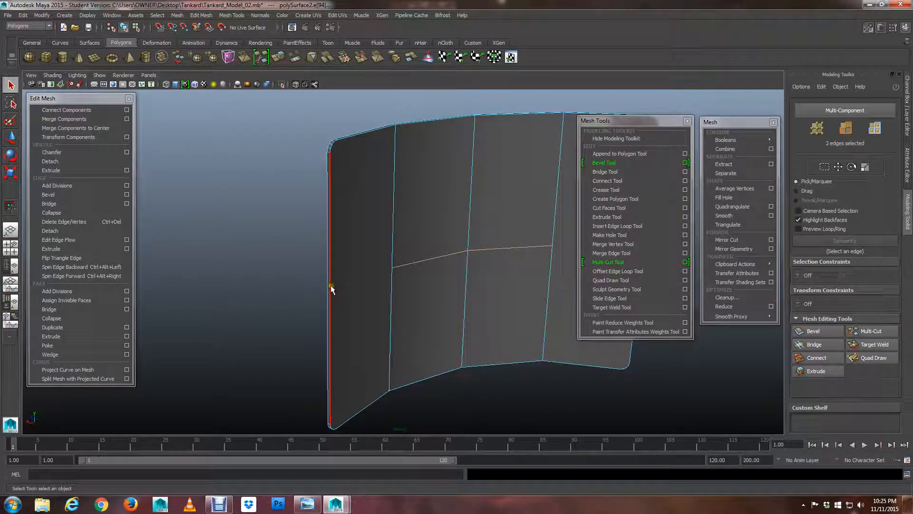
- Split the narrow side face at the panel's other end across its long vertical edge with To Edge Ring and Split
{"action": "left_click", "coordinate": [331, 289]}
{"action": "left_click_drag", "start_coordinate": [340, 332], "coordinate": [435, 327], "text": "alt"}
{"action": "scroll", "coordinate": [380, 319], "scroll_direction": "up", "scroll_amount": 5}
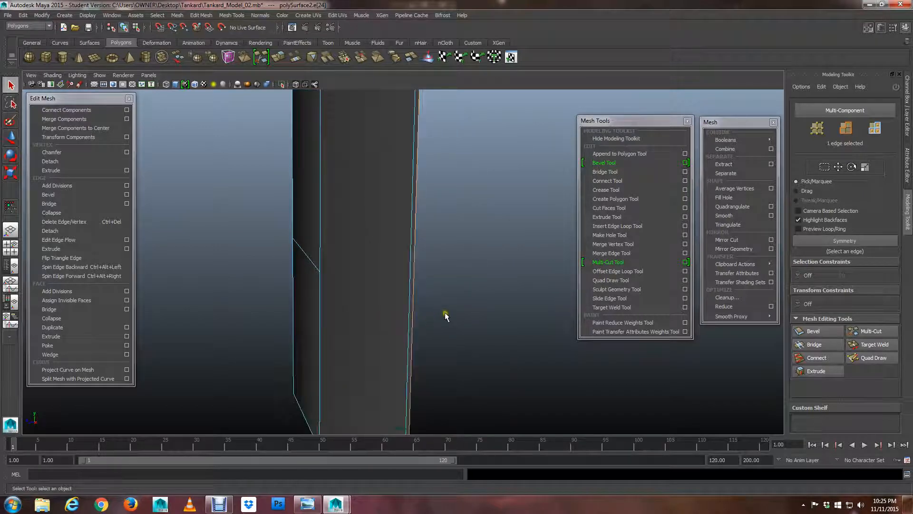
{"action": "left_click", "coordinate": [409, 299]}
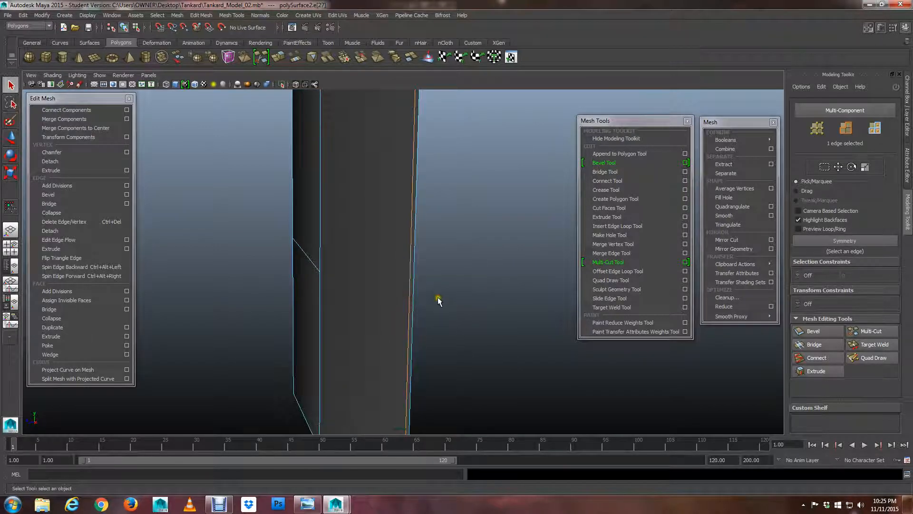
{"action": "right_click_drag", "start_coordinate": [407, 285], "coordinate": [418, 310], "text": "shift"}
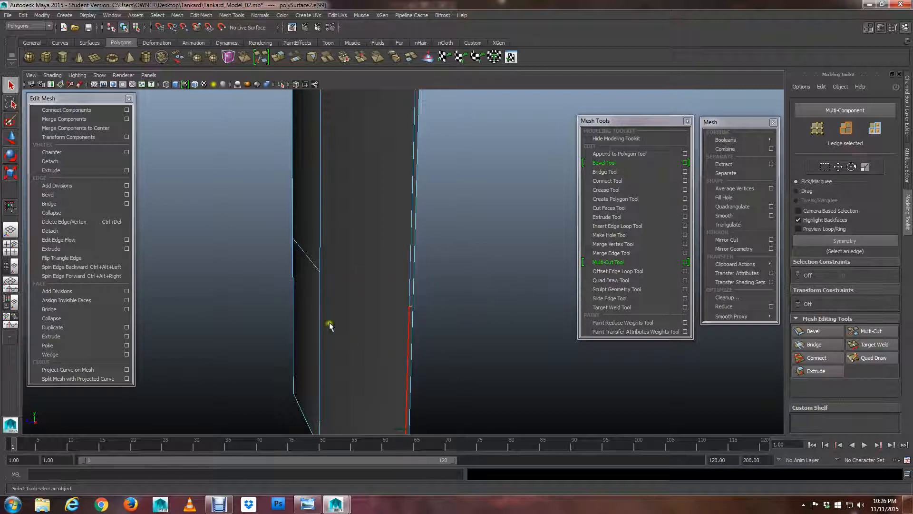
- Inspect the new horizontal edges on the inner, outer and narrow side faces, and where they stop short of the end faces
{"action": "left_click_drag", "start_coordinate": [326, 322], "coordinate": [452, 312], "text": "alt"}
{"action": "scroll", "coordinate": [438, 312], "scroll_direction": "up", "scroll_amount": 5}
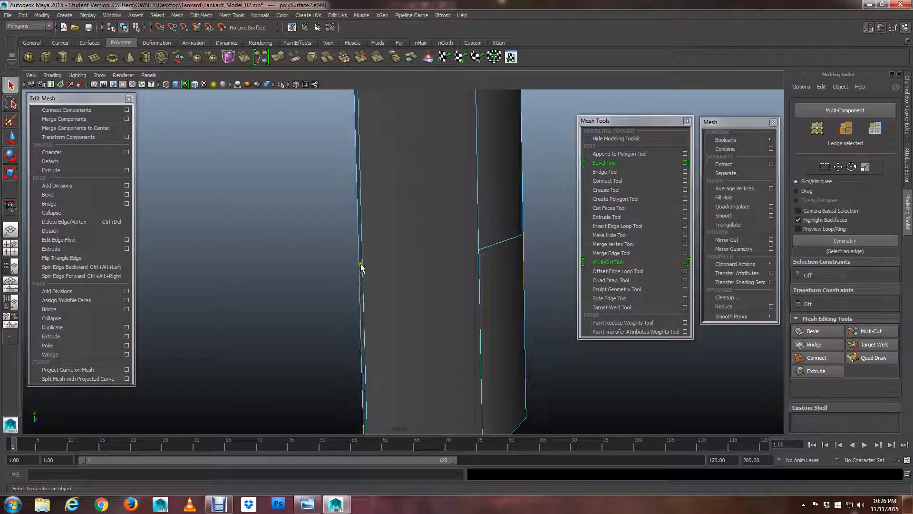
{"action": "left_click_drag", "start_coordinate": [360, 272], "coordinate": [344, 317], "text": "alt"}
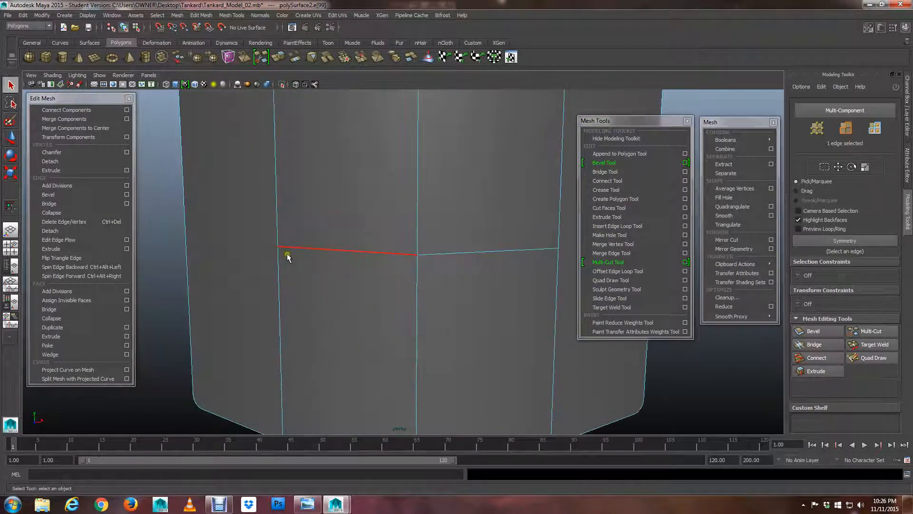
{"action": "left_click_drag", "start_coordinate": [301, 249], "coordinate": [530, 281], "text": "alt"}
{"action": "left_click_drag", "start_coordinate": [408, 245], "coordinate": [326, 281], "text": "alt"}
{"action": "right_click_drag", "start_coordinate": [327, 281], "coordinate": [535, 327], "text": "alt"}
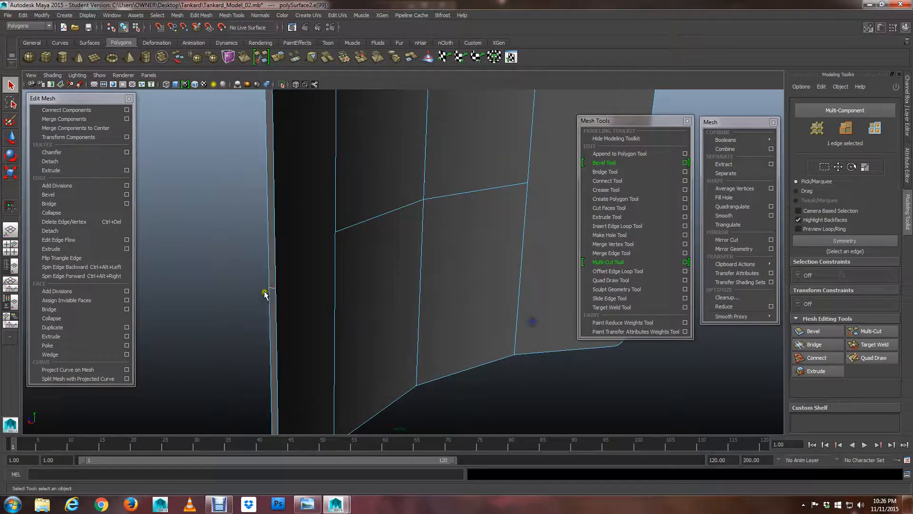
{"action": "left_click", "coordinate": [217, 318]}
{"action": "key", "text": "f"}
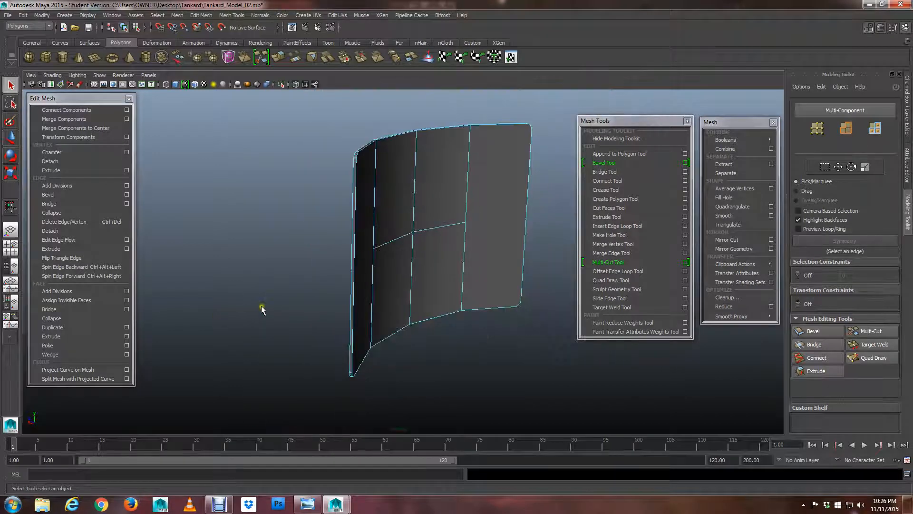
{"action": "left_click_drag", "start_coordinate": [261, 306], "coordinate": [380, 303], "text": "alt"}
{"action": "left_click_drag", "start_coordinate": [303, 299], "coordinate": [255, 302], "text": "alt"}
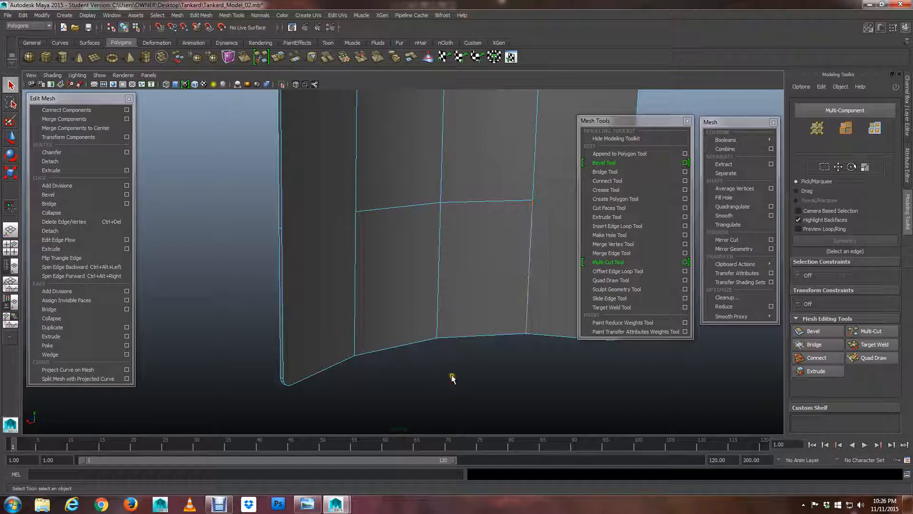
- Activate Multi-Cut and examine the uncut end faces between the side-face splits and the middle horizontal edges, inside and outside
{"action": "left_click", "coordinate": [870, 331]}
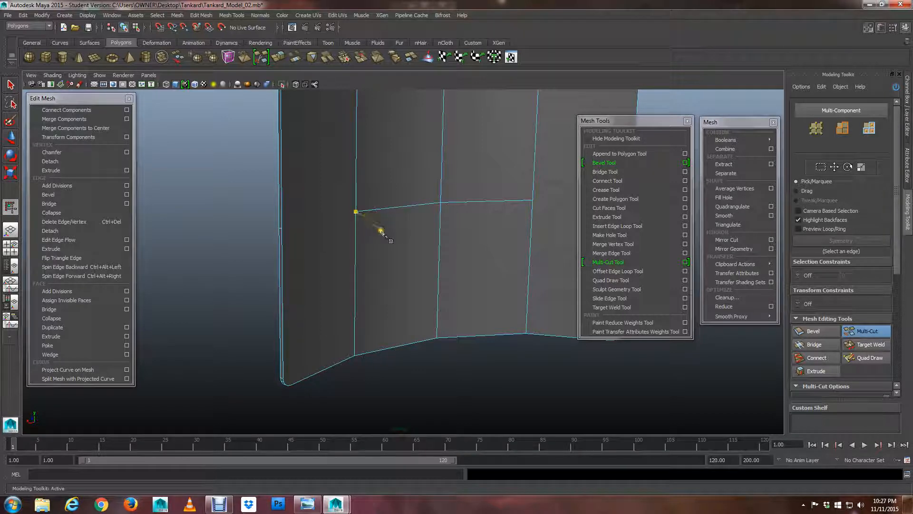
{"action": "mouse_move", "coordinate": [299, 249]}
{"action": "left_mouse_down", "text": "alt"}
{"action": "mouse_move", "coordinate": [310, 255]}
{"action": "mouse_move", "coordinate": [281, 249]}
{"action": "left_mouse_up", "text": "alt"}
{"action": "right_click_drag", "start_coordinate": [282, 248], "coordinate": [493, 320], "text": "alt"}
{"action": "middle_click_drag", "start_coordinate": [209, 177], "coordinate": [340, 220], "text": "alt"}
{"action": "left_click_drag", "start_coordinate": [340, 221], "coordinate": [357, 230], "text": "alt"}
{"action": "middle_click_drag", "start_coordinate": [355, 231], "coordinate": [359, 255], "text": "alt"}
{"action": "scroll", "coordinate": [357, 278], "scroll_direction": "down", "scroll_amount": 4}
{"action": "middle_click_drag", "start_coordinate": [436, 324], "coordinate": [315, 333], "text": "alt"}
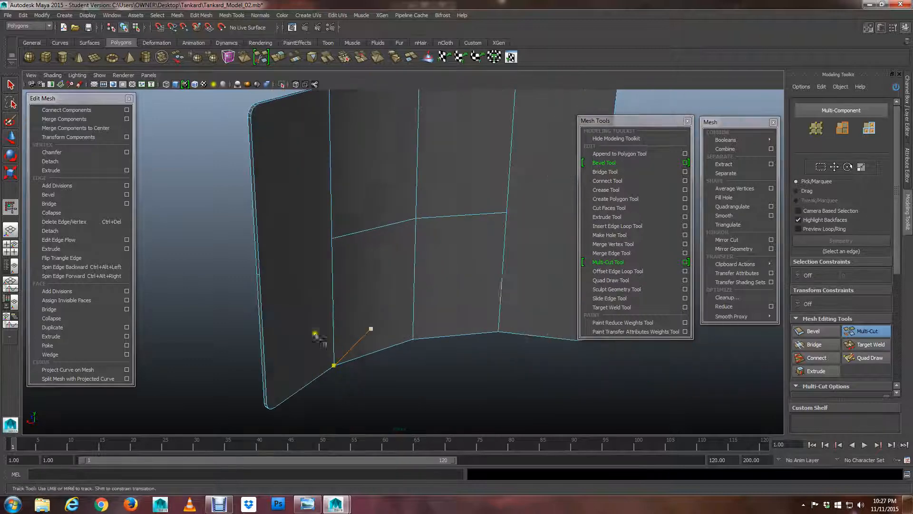
{"action": "left_click_drag", "start_coordinate": [315, 334], "coordinate": [303, 250], "text": "alt"}
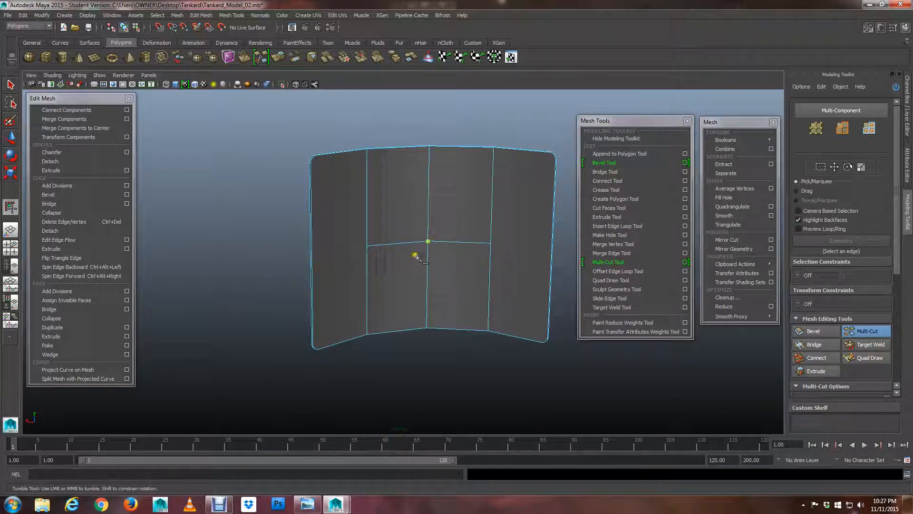
{"action": "left_click_drag", "start_coordinate": [525, 263], "coordinate": [272, 256], "text": "alt"}
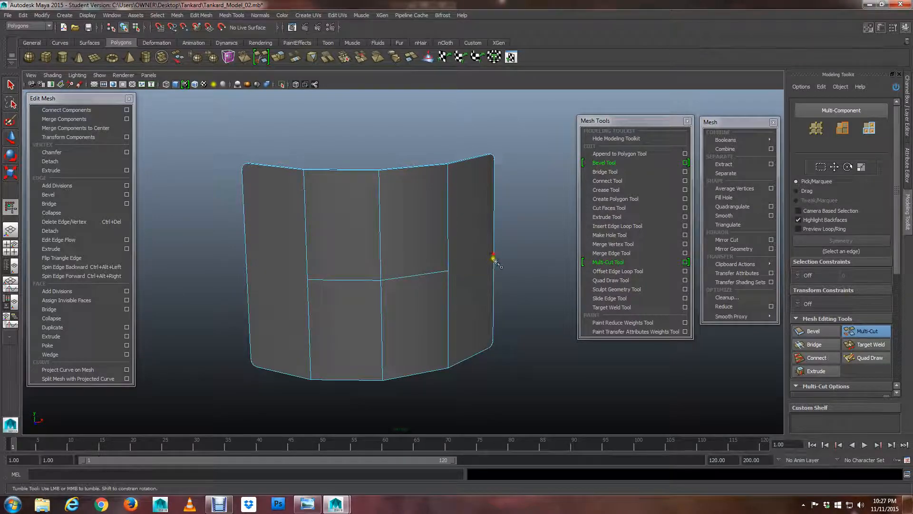
{"action": "left_click_drag", "start_coordinate": [493, 259], "coordinate": [279, 263], "text": "alt"}
{"action": "right_click_drag", "start_coordinate": [279, 263], "coordinate": [460, 291], "text": "alt"}
{"action": "middle_click_drag", "start_coordinate": [188, 239], "coordinate": [309, 255], "text": "alt"}
{"action": "right_click_drag", "start_coordinate": [309, 255], "coordinate": [428, 270], "text": "alt"}
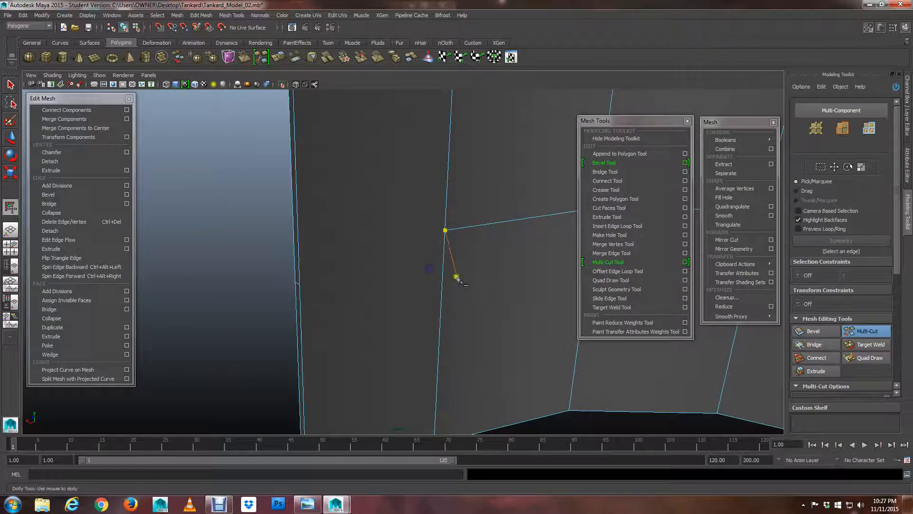
{"action": "middle_click_drag", "start_coordinate": [445, 287], "coordinate": [431, 322], "text": "alt"}
{"action": "scroll", "coordinate": [440, 329], "scroll_direction": "down", "scroll_amount": 3}
{"action": "left_click_drag", "start_coordinate": [433, 320], "coordinate": [421, 320], "text": "alt"}
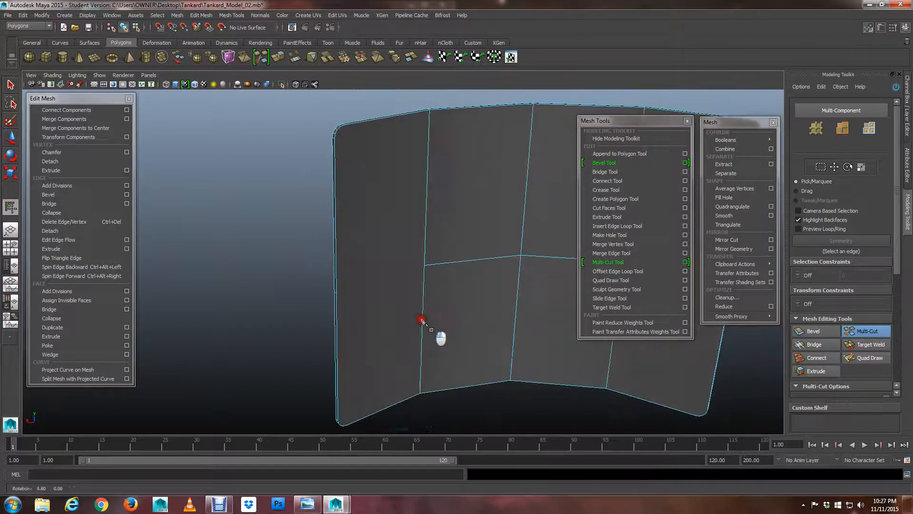
{"action": "left_click", "coordinate": [334, 138]}
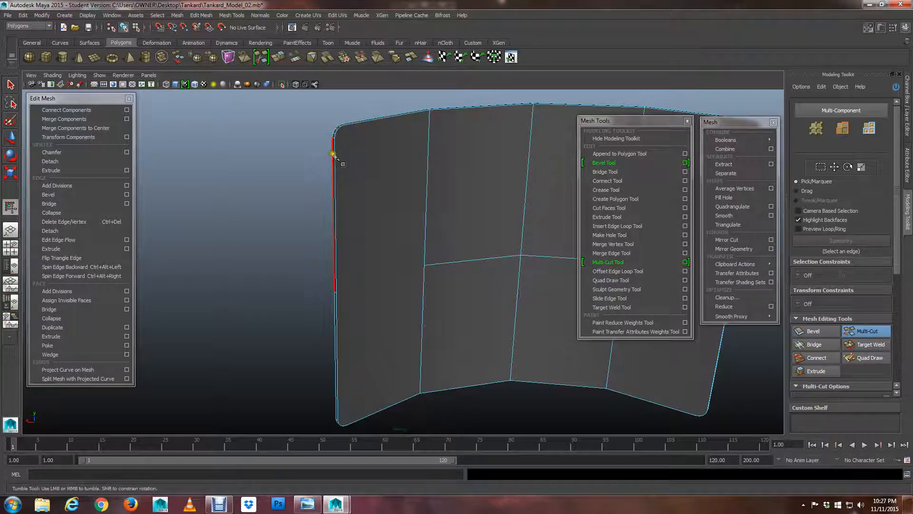
{"action": "key", "text": "BackSpace"}
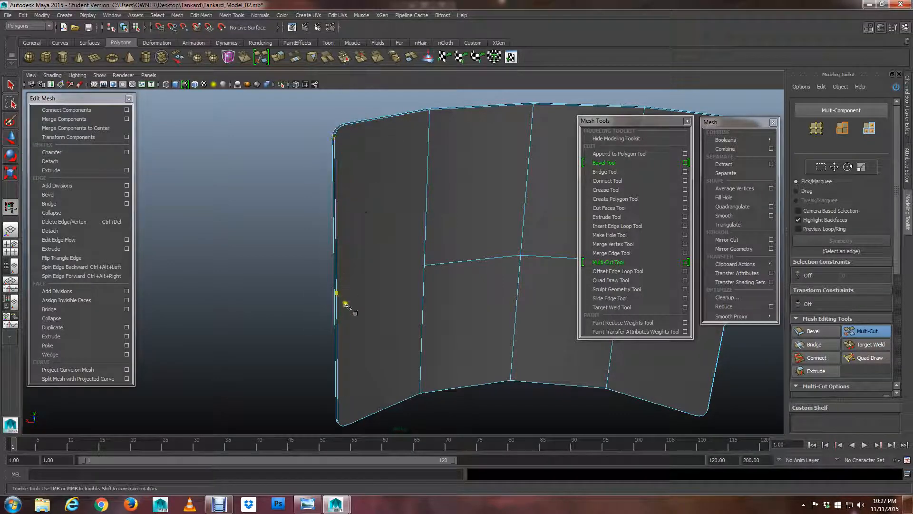
{"action": "left_click", "coordinate": [424, 266]}
{"action": "right_click_drag", "start_coordinate": [384, 281], "coordinate": [578, 308], "text": "alt"}
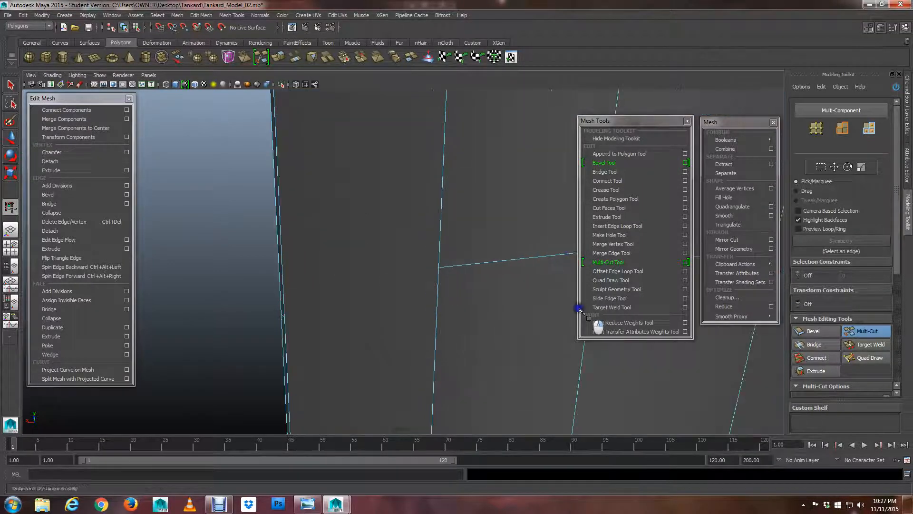
{"action": "middle_click_drag", "start_coordinate": [454, 272], "coordinate": [451, 275], "text": "alt"}
{"action": "middle_click_drag", "start_coordinate": [403, 295], "coordinate": [406, 274], "text": "alt"}
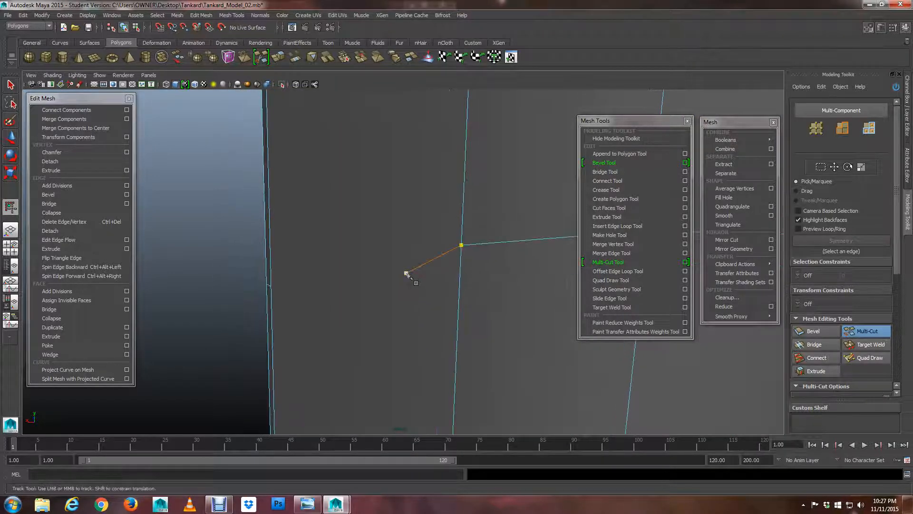
{"action": "middle_click_drag", "start_coordinate": [316, 279], "coordinate": [412, 265], "text": "alt"}
{"action": "key", "text": "BackSpace"}
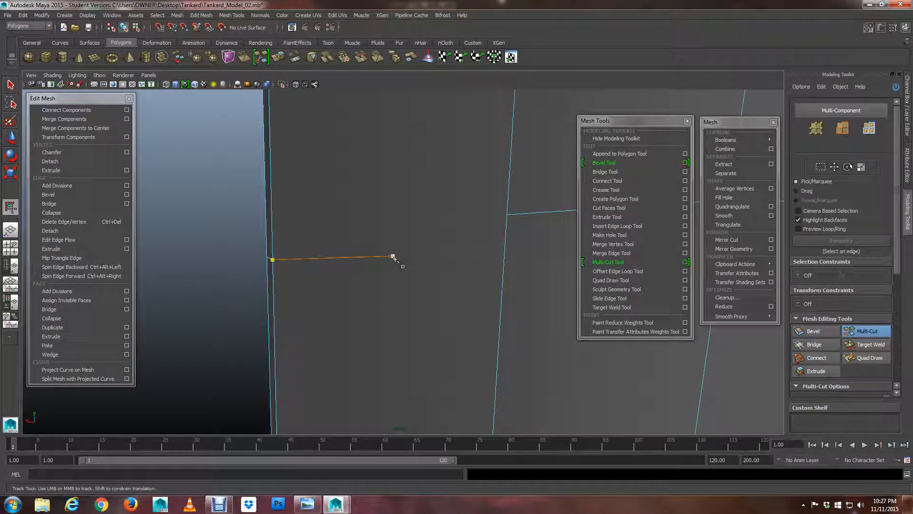
{"action": "left_click", "coordinate": [875, 333]}
{"action": "left_click", "coordinate": [875, 333]}
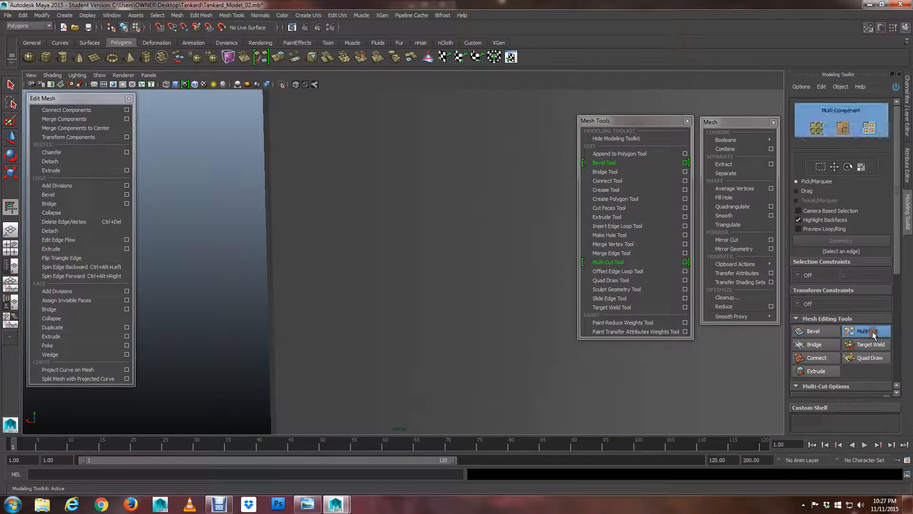
{"action": "left_click", "coordinate": [482, 267]}
{"action": "left_click", "coordinate": [272, 260]}
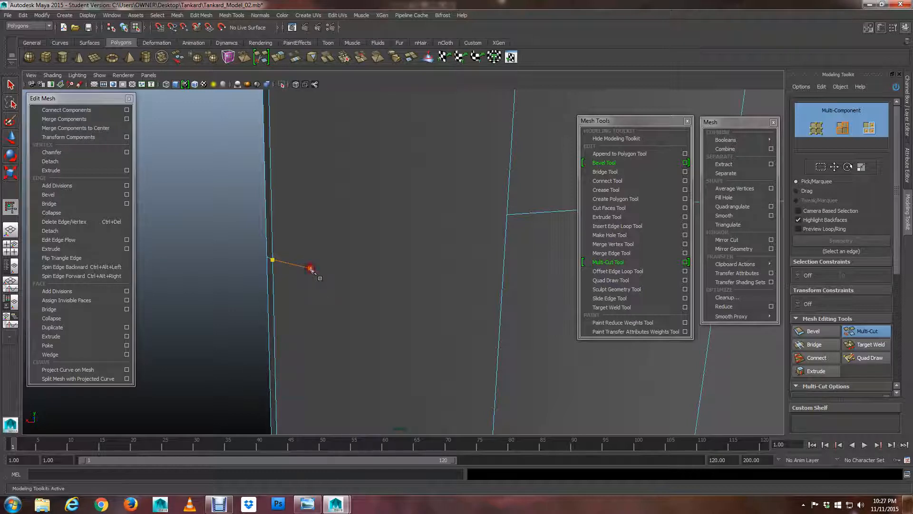
{"action": "left_click", "coordinate": [310, 269]}
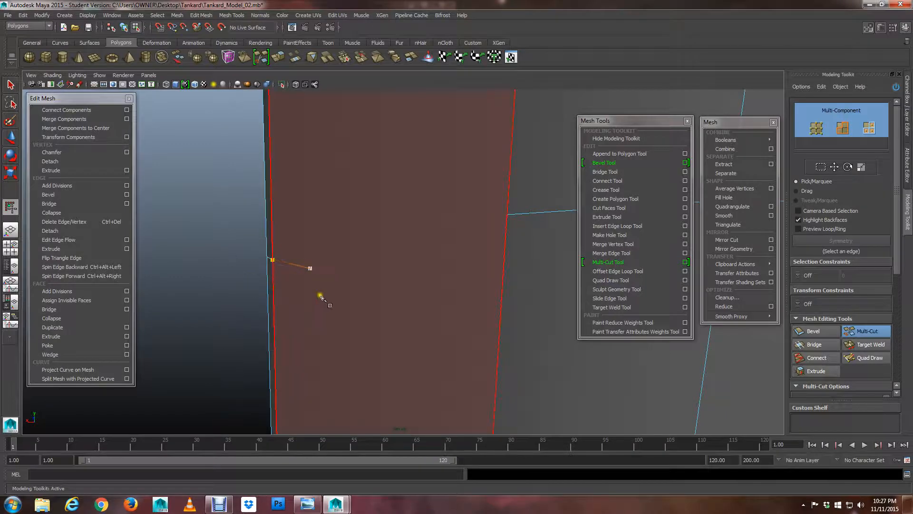
{"action": "key", "text": "q"}
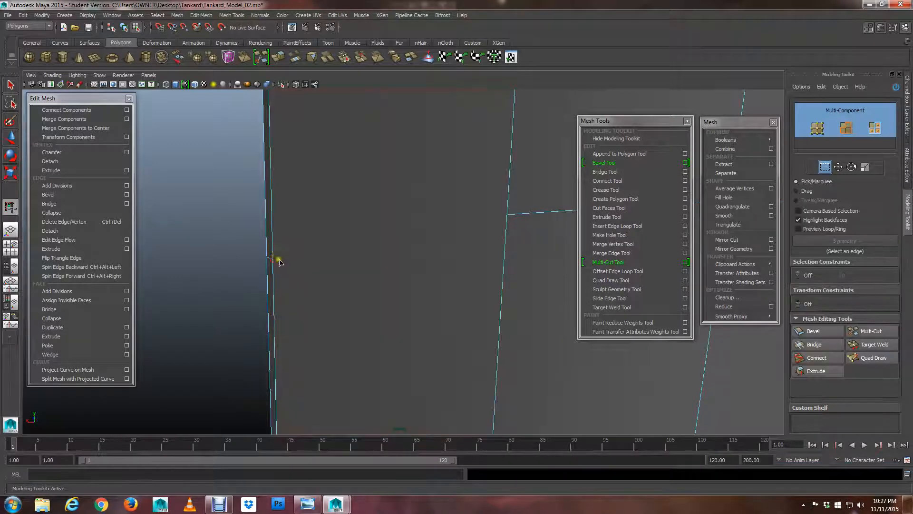
{"action": "scroll", "coordinate": [329, 274], "scroll_direction": "down", "scroll_amount": 3}
{"action": "scroll", "coordinate": [329, 274], "scroll_direction": "up", "scroll_amount": 3}
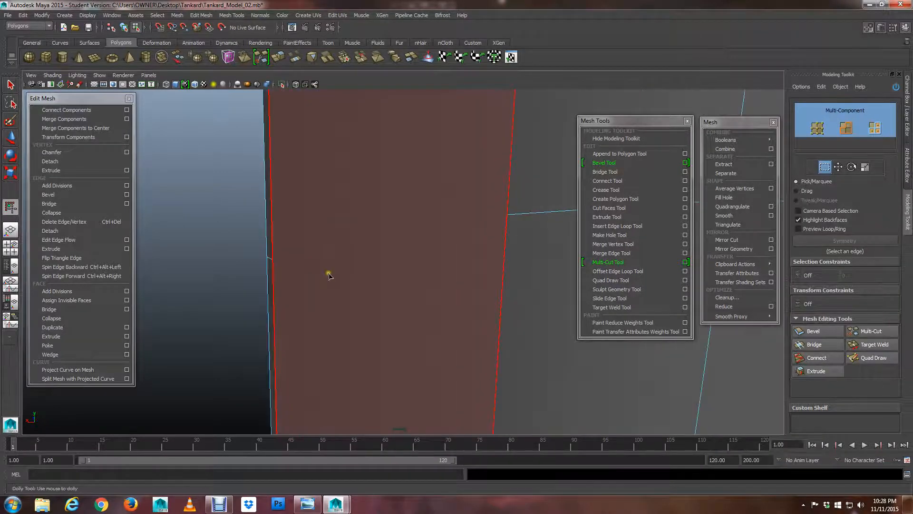
- Cut an edge with Multi-Cut across the inner end face, from the side-face split vertex to the end of the middle horizontal edge
{"action": "left_click", "coordinate": [870, 330]}
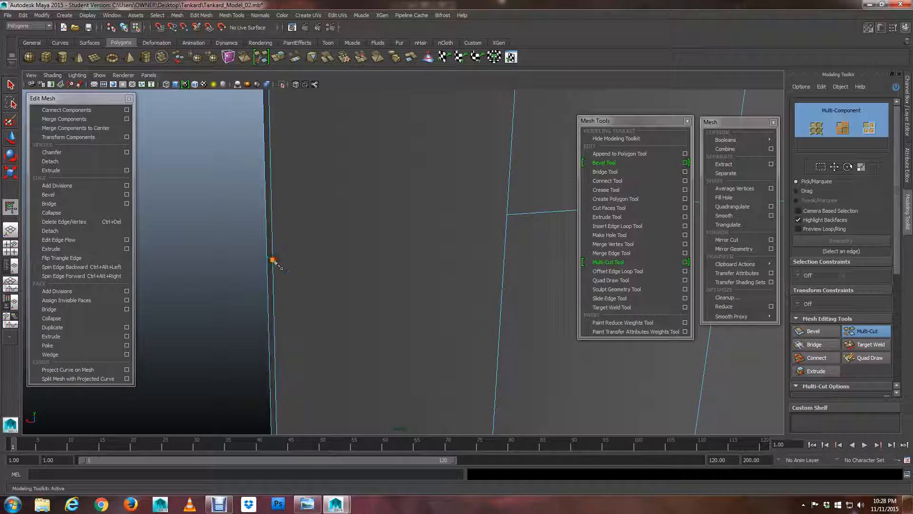
{"action": "left_click", "coordinate": [272, 260]}
{"action": "left_click", "coordinate": [507, 216]}
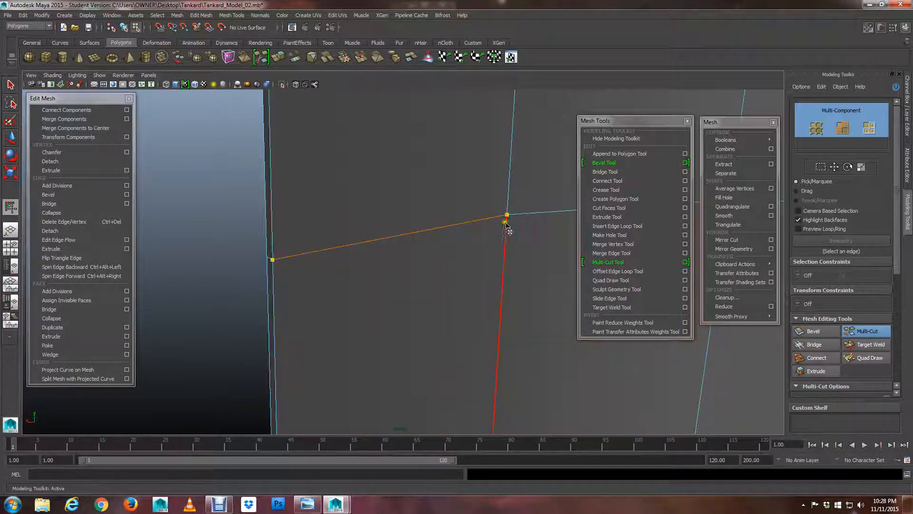
{"action": "right_click", "coordinate": [506, 305]}
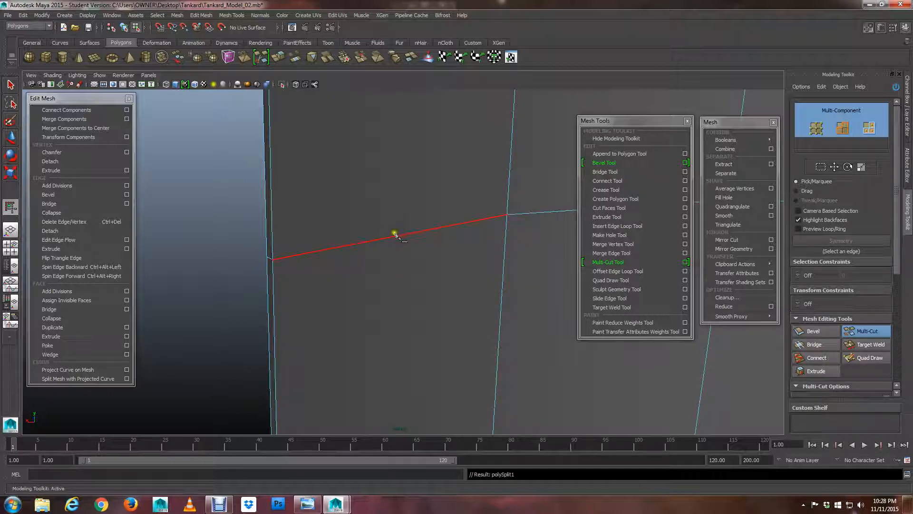
{"action": "left_click_drag", "start_coordinate": [541, 230], "coordinate": [210, 256], "text": "alt"}
{"action": "middle_click_drag", "start_coordinate": [364, 257], "coordinate": [183, 259], "text": "alt"}
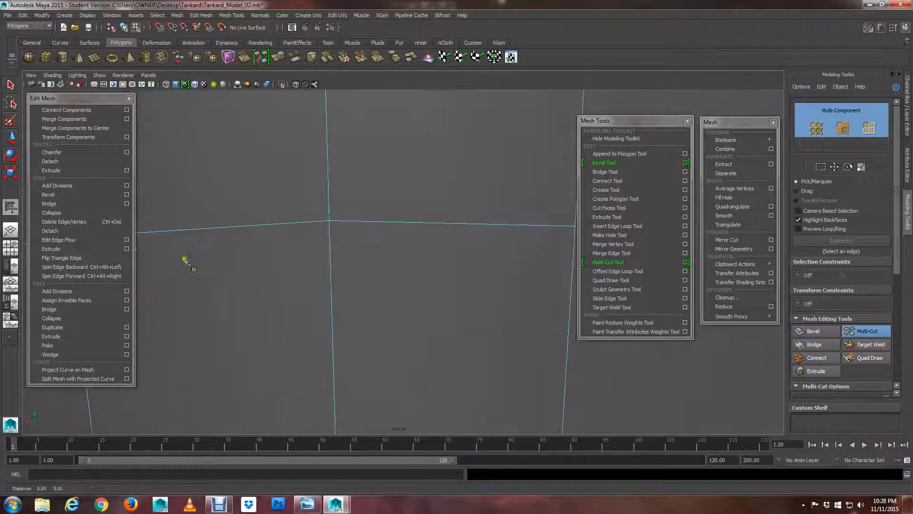
- Cut an edge with Multi-Cut across the inner end face at the panel's other end, from the middle horizontal edge to the side-face split vertex
{"action": "middle_click_drag", "start_coordinate": [357, 255], "coordinate": [239, 249], "text": "alt"}
{"action": "middle_click_drag", "start_coordinate": [405, 251], "coordinate": [283, 250], "text": "alt"}
{"action": "middle_click_drag", "start_coordinate": [401, 252], "coordinate": [296, 252], "text": "alt"}
{"action": "left_click_drag", "start_coordinate": [269, 261], "coordinate": [296, 270], "text": "alt"}
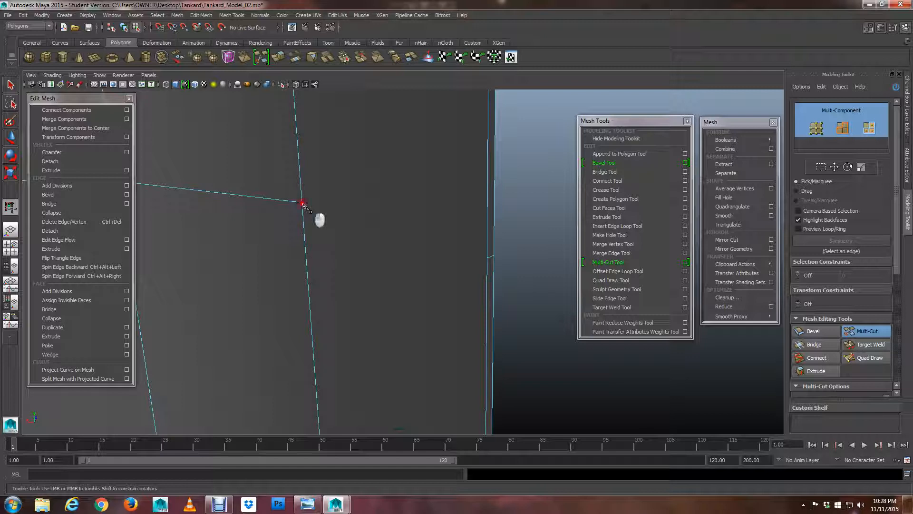
{"action": "left_click", "coordinate": [487, 258]}
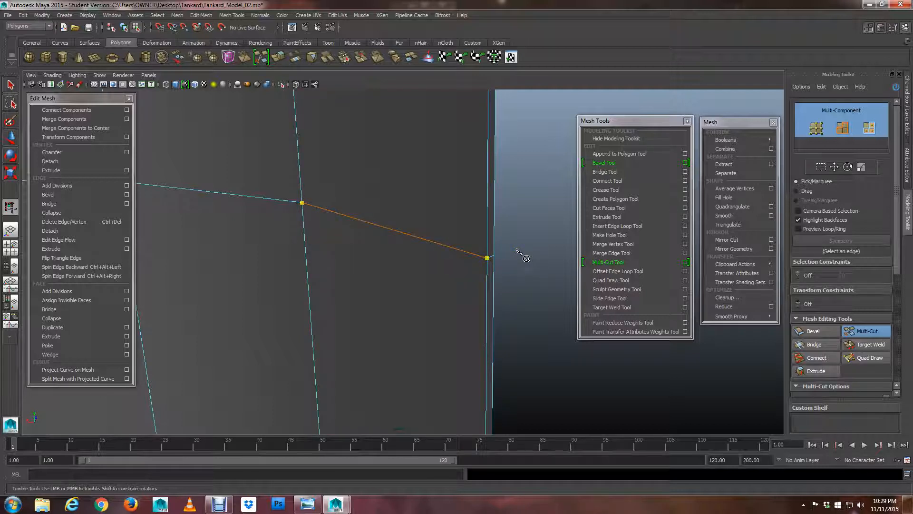
{"action": "key", "text": "Return"}
- Cut an edge across the outer end face at this same end, from the side-face split vertex to the middle horizontal edge
{"action": "left_click_drag", "start_coordinate": [511, 265], "coordinate": [397, 277], "text": "alt"}
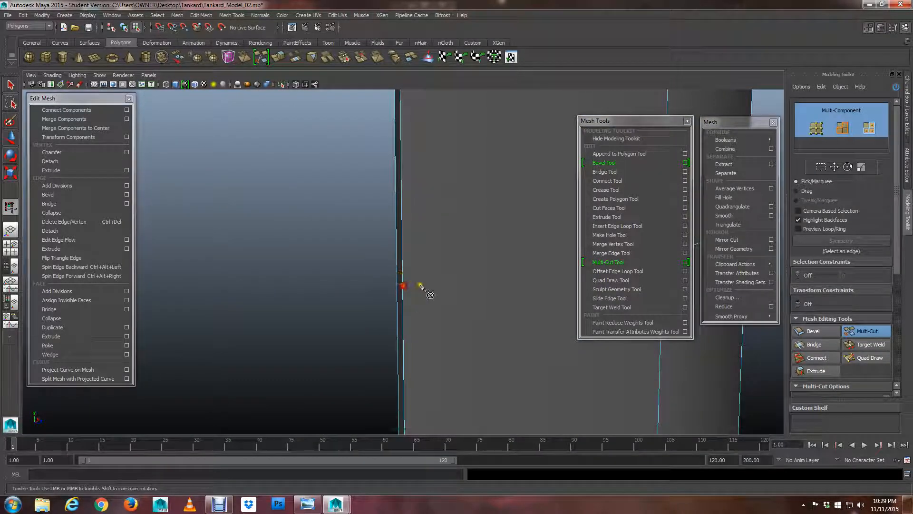
{"action": "middle_click_drag", "start_coordinate": [418, 285], "coordinate": [383, 286], "text": "alt"}
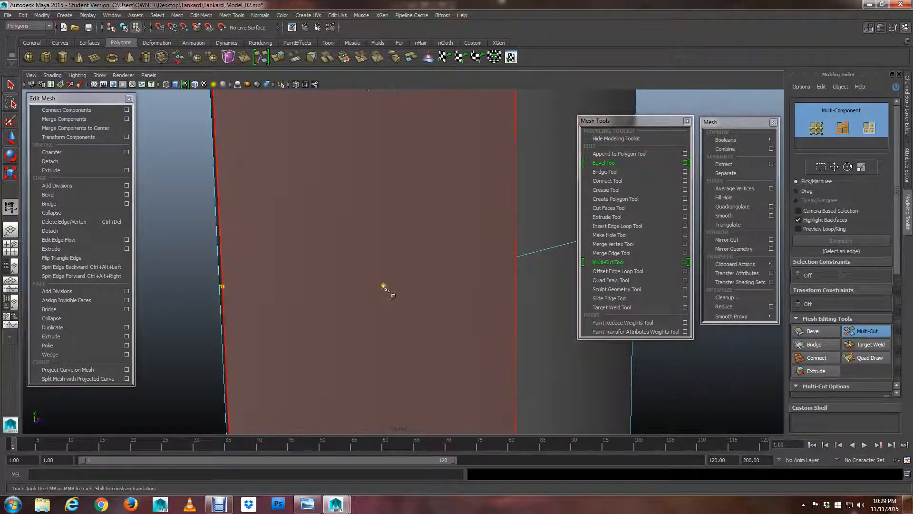
{"action": "left_click", "coordinate": [515, 257]}
- Cut the remaining outer end face at the panel's opposite end, joining the middle horizontal edge to the side-face split vertex
{"action": "right_click_drag", "start_coordinate": [514, 259], "coordinate": [489, 264], "text": "alt"}
{"action": "left_click_drag", "start_coordinate": [489, 265], "coordinate": [460, 302], "text": "alt"}
{"action": "middle_click_drag", "start_coordinate": [460, 301], "coordinate": [302, 281], "text": "alt"}
{"action": "left_click_drag", "start_coordinate": [386, 291], "coordinate": [418, 306], "text": "alt"}
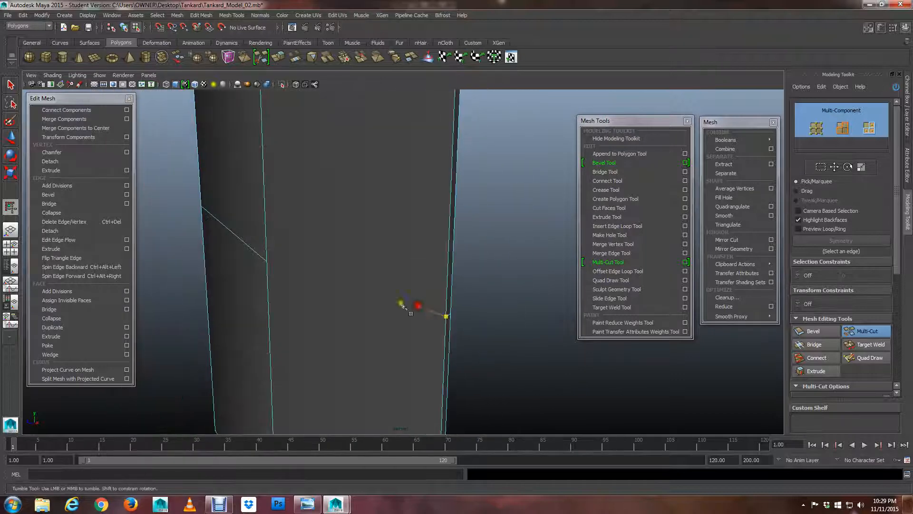
{"action": "left_click", "coordinate": [268, 262]}
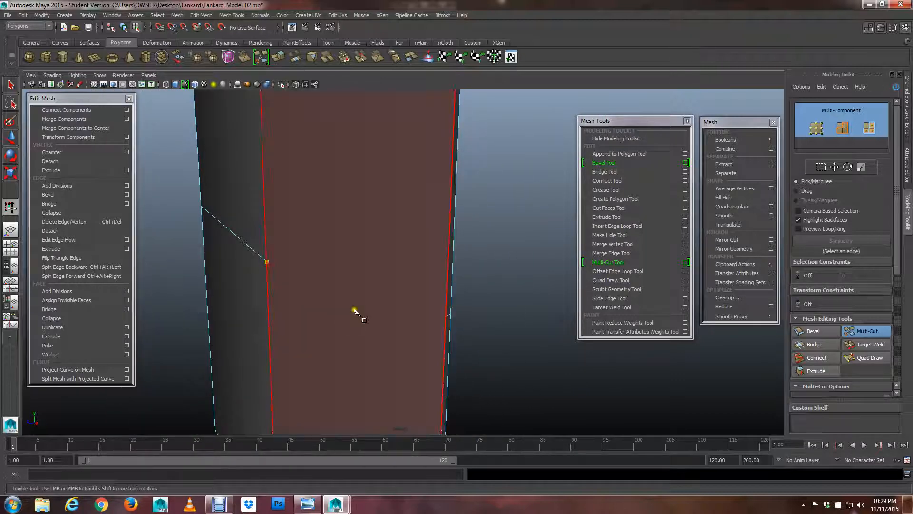
{"action": "left_click", "coordinate": [445, 316]}
{"action": "left_click", "coordinate": [446, 316]}
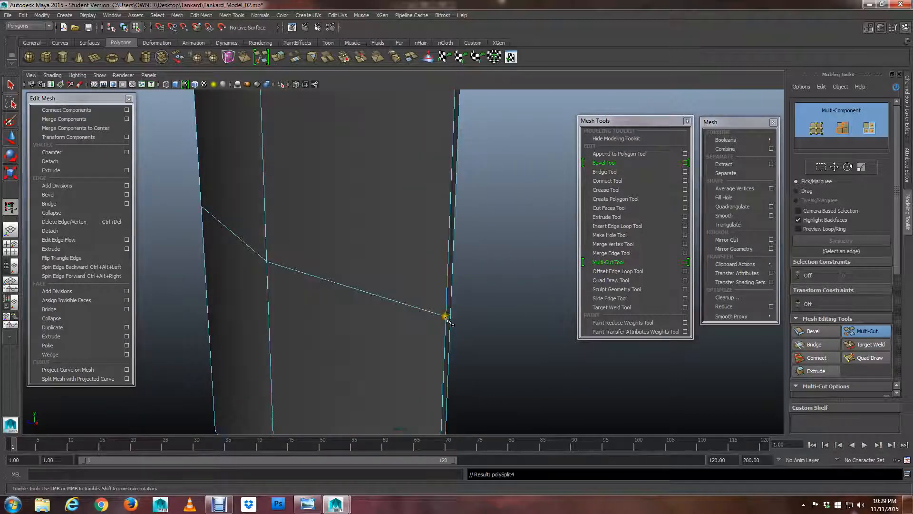
{"action": "scroll", "coordinate": [412, 320], "scroll_direction": "down", "scroll_amount": 6}
{"action": "middle_click_drag", "start_coordinate": [383, 284], "coordinate": [373, 317], "text": "alt"}
{"action": "scroll", "coordinate": [373, 318], "scroll_direction": "up", "scroll_amount": 4}
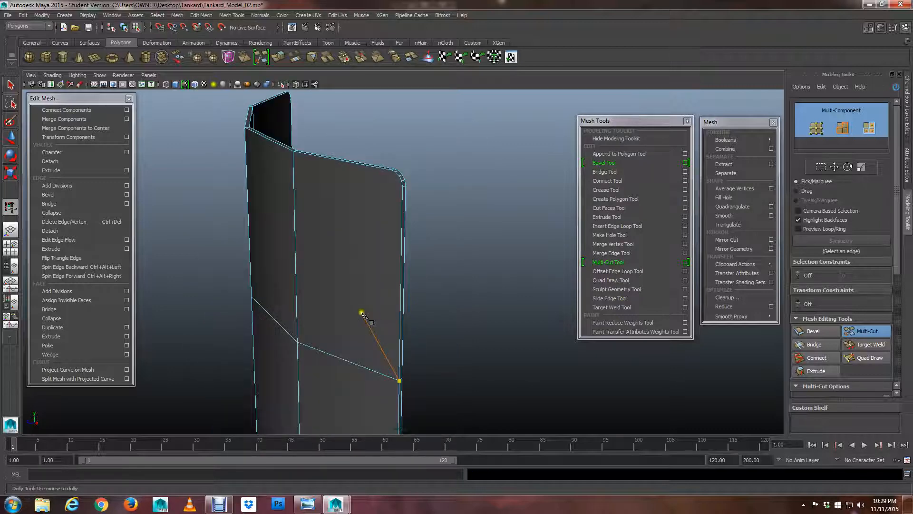
{"action": "key", "text": "Return"}
- Preview the panel smoothed, examine the horizontal edge and rounded corners outside and inside, and return to the unsmoothed display
{"action": "key", "text": "q"}
{"action": "left_click_drag", "start_coordinate": [447, 328], "coordinate": [463, 275], "text": "alt"}
{"action": "key", "text": "3"}
{"action": "right_click_drag", "start_coordinate": [463, 275], "coordinate": [450, 230], "text": "alt"}
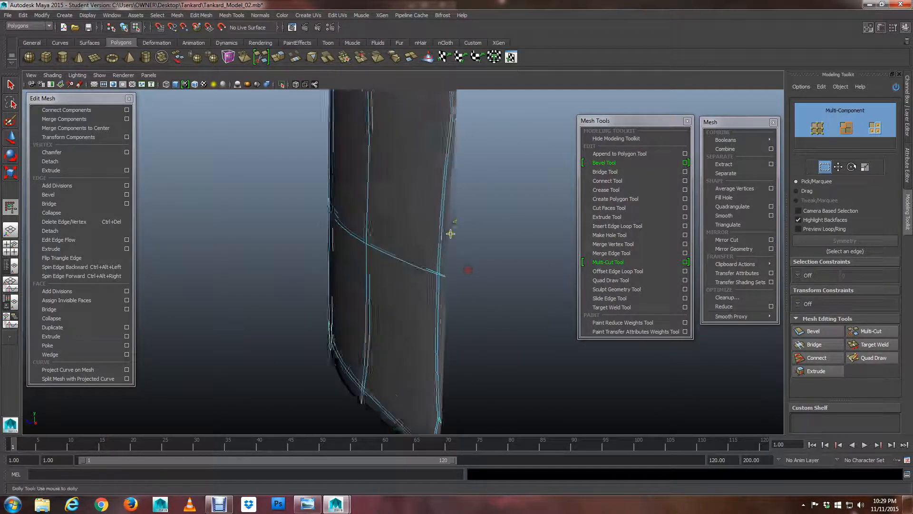
{"action": "middle_click_drag", "start_coordinate": [452, 220], "coordinate": [425, 344], "text": "alt"}
{"action": "left_click_drag", "start_coordinate": [424, 343], "coordinate": [492, 326], "text": "alt"}
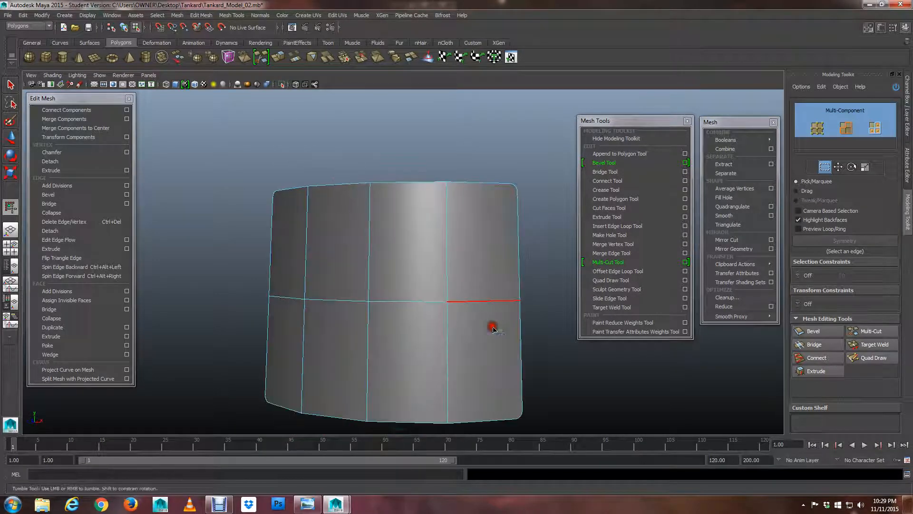
{"action": "middle_click_drag", "start_coordinate": [446, 298], "coordinate": [371, 341], "text": "alt"}
{"action": "right_click_drag", "start_coordinate": [372, 342], "coordinate": [432, 314], "text": "alt"}
{"action": "left_click_drag", "start_coordinate": [435, 279], "coordinate": [351, 291], "text": "alt"}
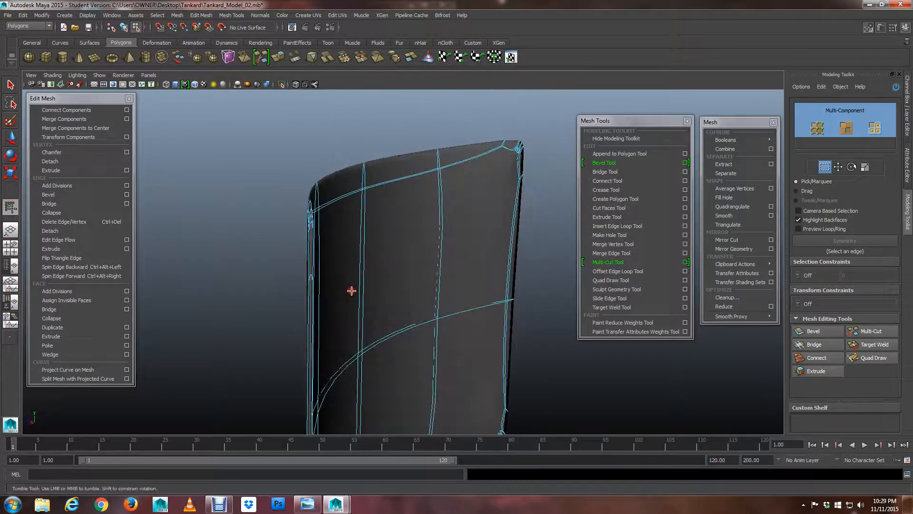
{"action": "left_click_drag", "start_coordinate": [339, 191], "coordinate": [323, 163], "text": "alt"}
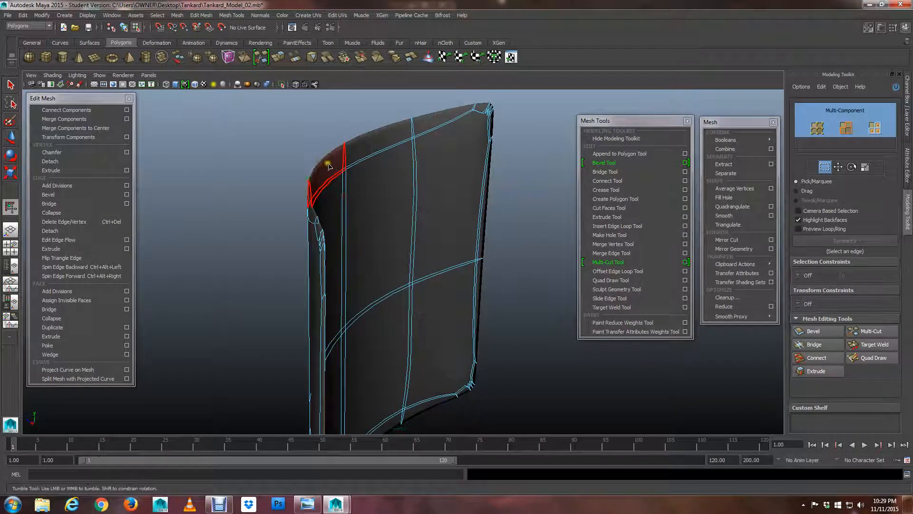
{"action": "key", "text": "1"}
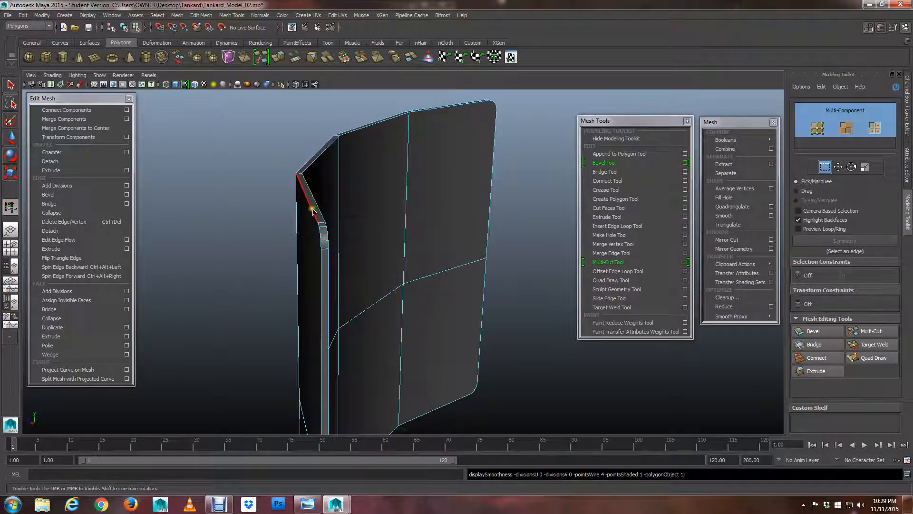
- Insert an edge loop along the panel's narrow rim, close to its inner border
{"action": "left_click_drag", "start_coordinate": [314, 210], "coordinate": [361, 232], "text": "alt"}
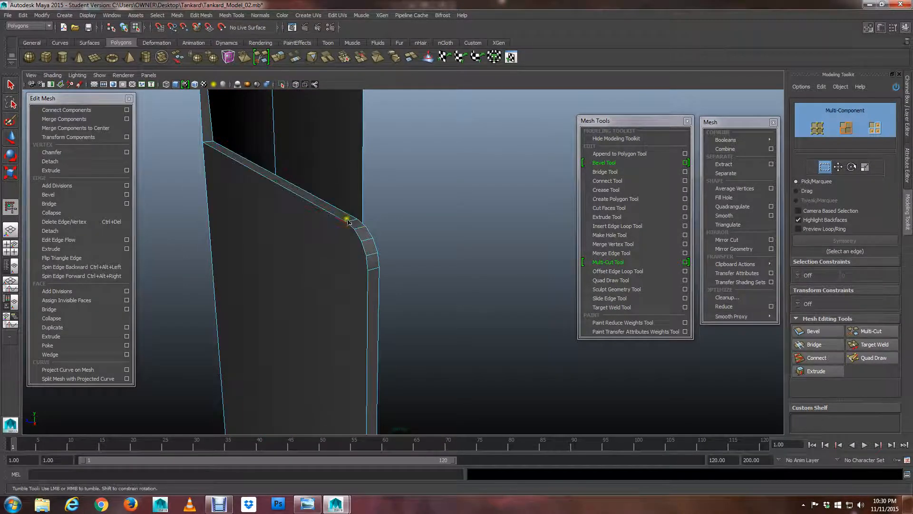
{"action": "mouse_move", "coordinate": [373, 269]}
{"action": "left_mouse_down", "text": "alt"}
{"action": "mouse_move", "coordinate": [387, 281]}
{"action": "mouse_move", "coordinate": [363, 274]}
{"action": "left_mouse_up", "text": "alt"}
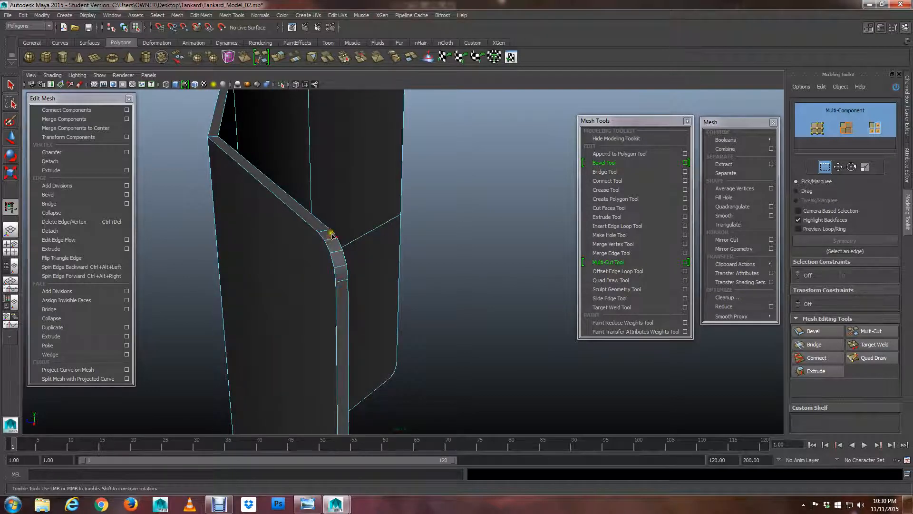
{"action": "right_click_drag", "start_coordinate": [333, 272], "coordinate": [412, 298], "text": "alt"}
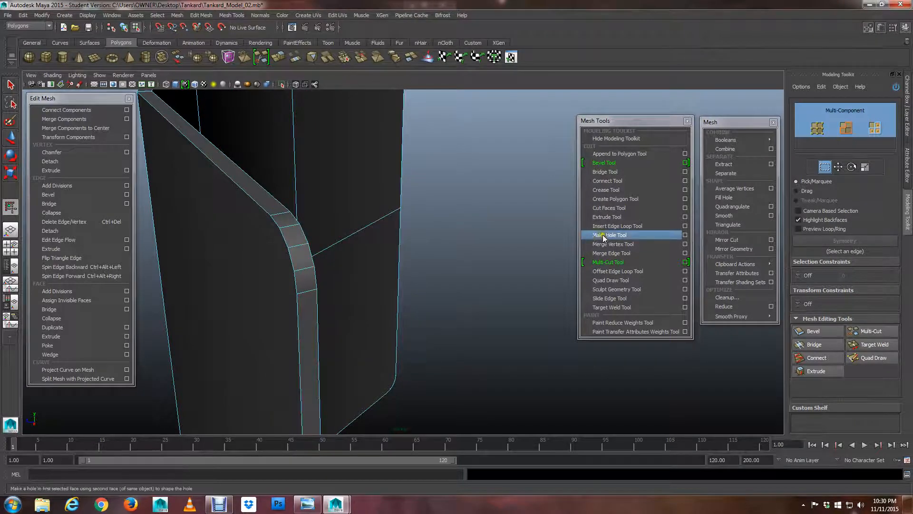
{"action": "left_click", "coordinate": [630, 225]}
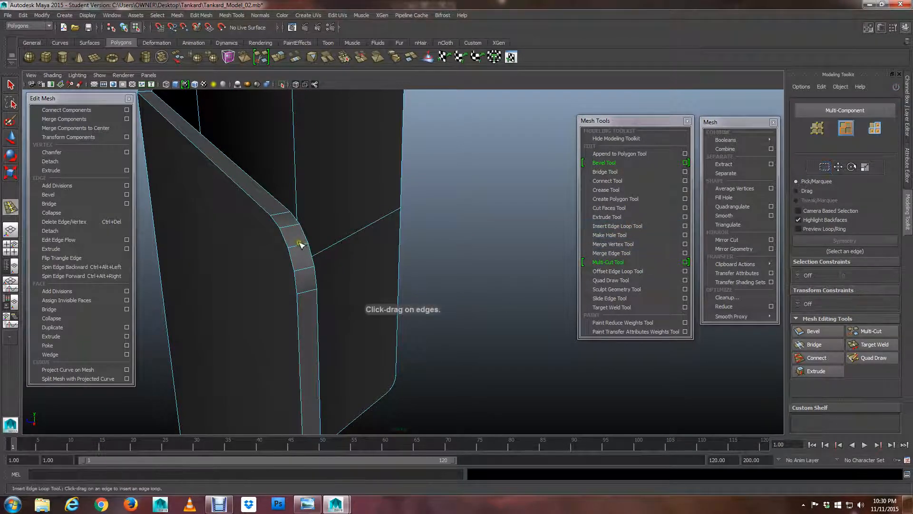
{"action": "left_click_drag", "start_coordinate": [306, 248], "coordinate": [307, 247]}
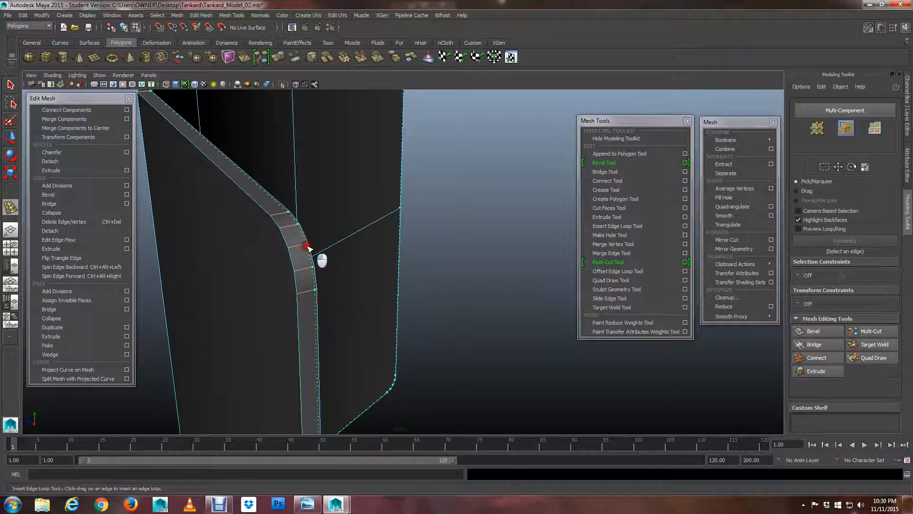
{"action": "left_click_drag", "start_coordinate": [307, 247], "coordinate": [308, 248]}
- Insert a second edge loop along the narrow rim, close to its outer border
{"action": "right_click_drag", "start_coordinate": [307, 255], "coordinate": [436, 284], "text": "alt"}
{"action": "middle_click_drag", "start_coordinate": [294, 263], "coordinate": [327, 269], "text": "alt"}
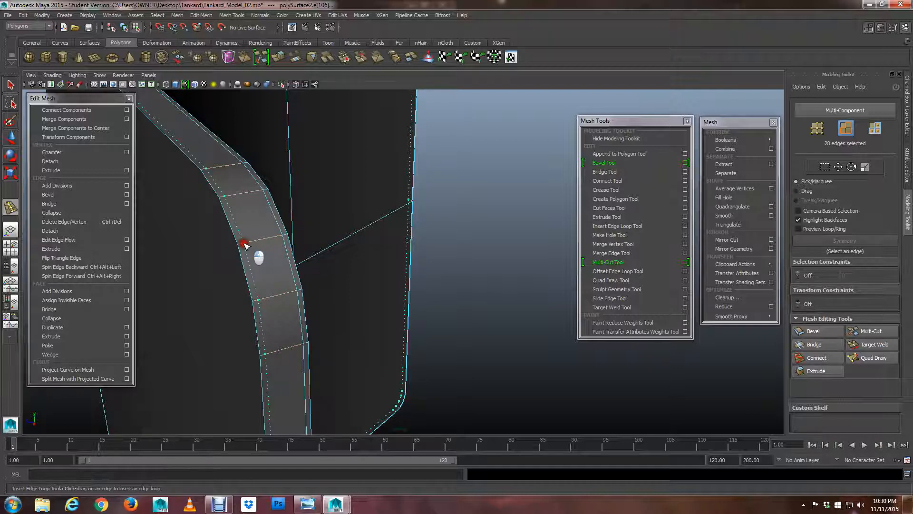
{"action": "left_click_drag", "start_coordinate": [244, 245], "coordinate": [245, 245]}
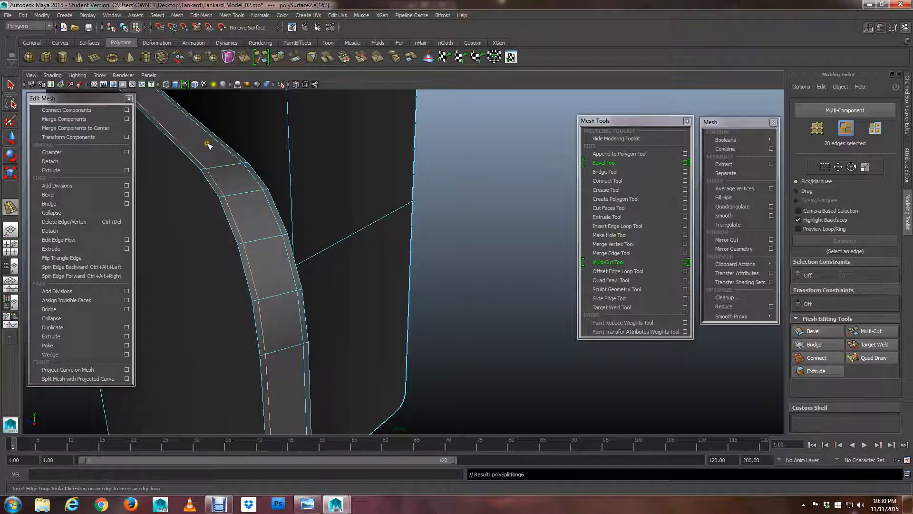
{"action": "key", "text": "q"}
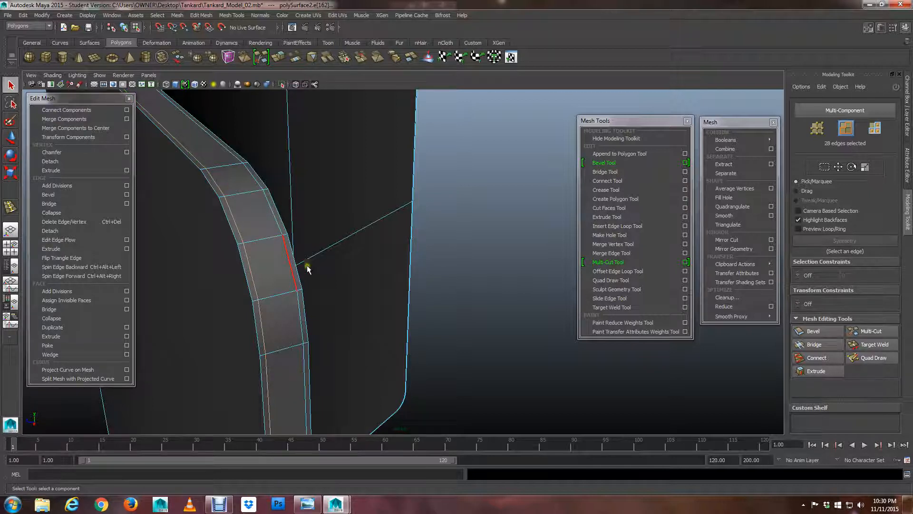
- Compare the smoothed and unsmoothed panel, examining the rim and rounded corners around the two new edge loops
{"action": "right_click_drag", "start_coordinate": [307, 265], "coordinate": [303, 266], "text": "alt"}
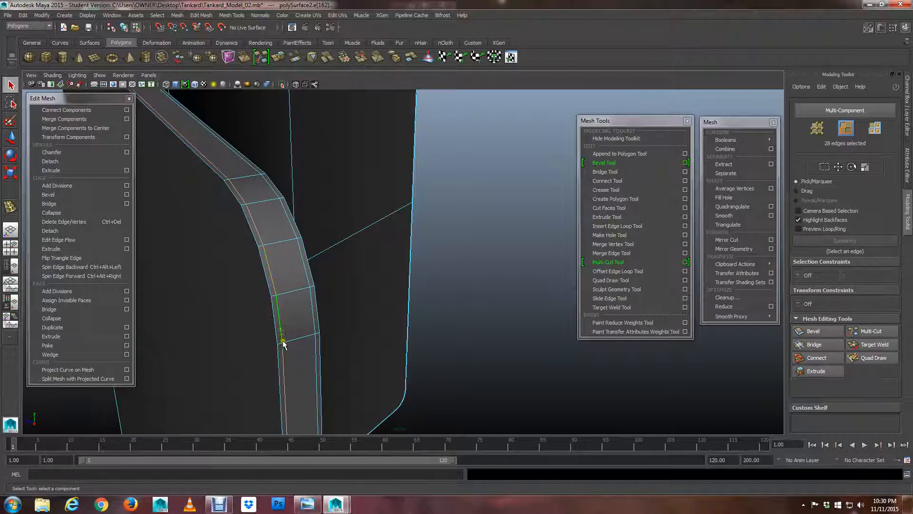
{"action": "left_click_drag", "start_coordinate": [292, 399], "coordinate": [523, 287], "text": "alt"}
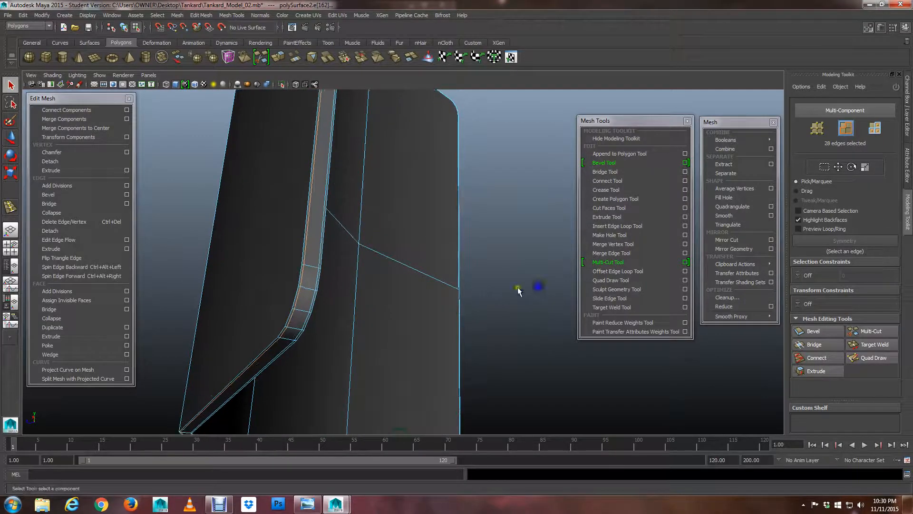
{"action": "key", "text": "3"}
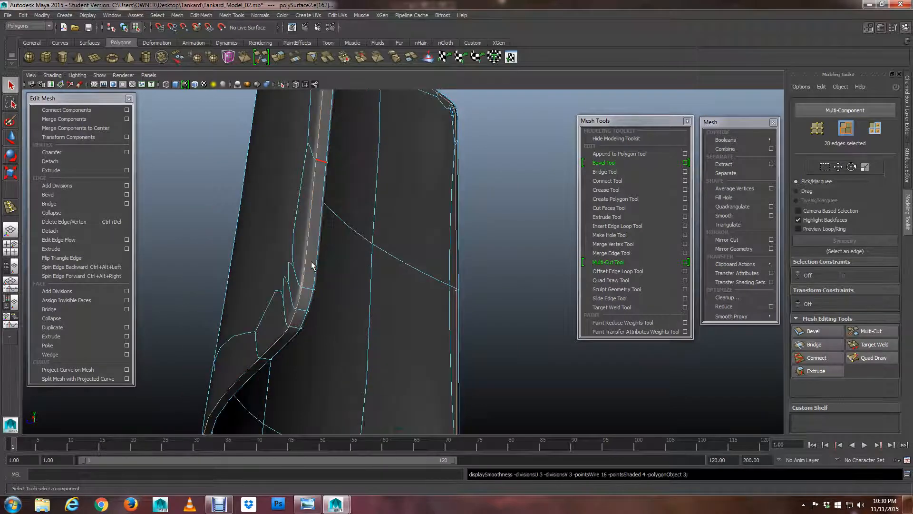
{"action": "left_click_drag", "start_coordinate": [313, 270], "coordinate": [282, 295], "text": "alt"}
{"action": "left_click_drag", "start_coordinate": [328, 230], "coordinate": [306, 311], "text": "alt"}
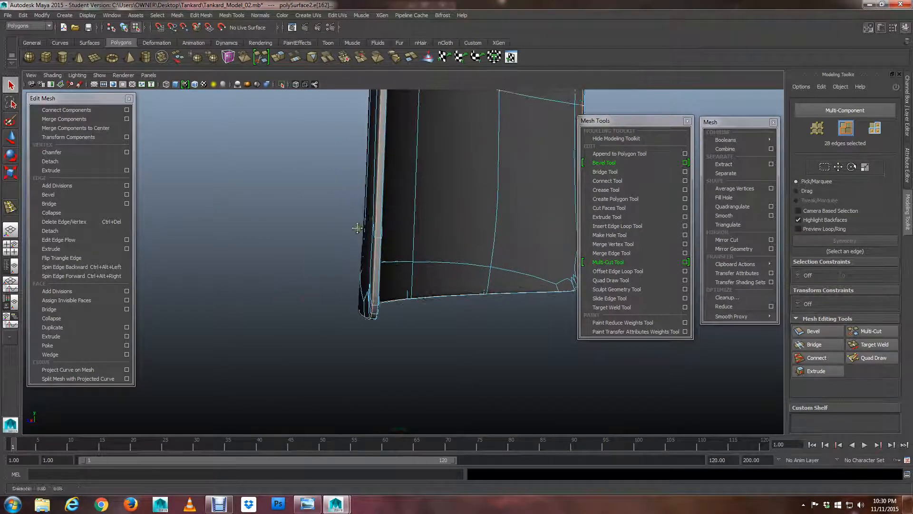
{"action": "middle_click_drag", "start_coordinate": [351, 227], "coordinate": [362, 324], "text": "alt"}
{"action": "key", "text": "1"}
{"action": "scroll", "coordinate": [366, 224], "scroll_direction": "down", "scroll_amount": 2}
{"action": "left_click_drag", "start_coordinate": [367, 253], "coordinate": [355, 206], "text": "alt"}
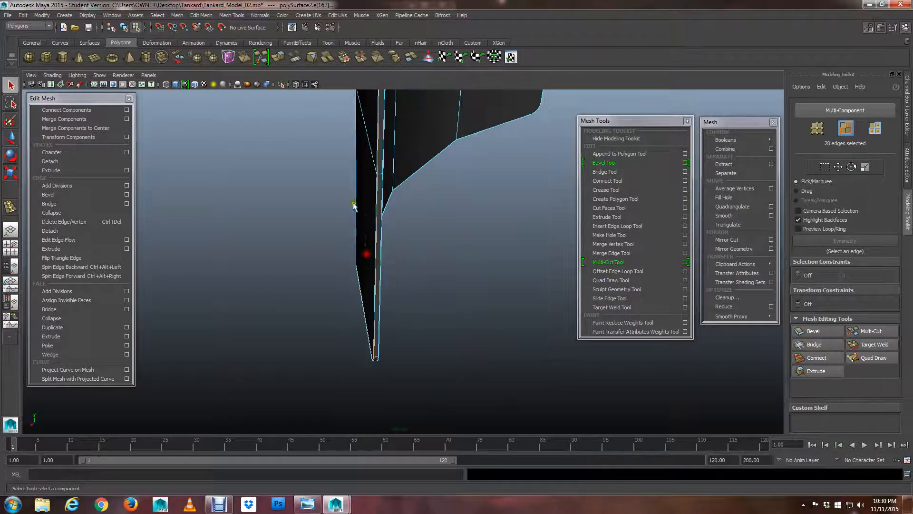
{"action": "middle_click_drag", "start_coordinate": [355, 206], "coordinate": [326, 407], "text": "alt"}
{"action": "left_click_drag", "start_coordinate": [327, 409], "coordinate": [350, 259], "text": "alt"}
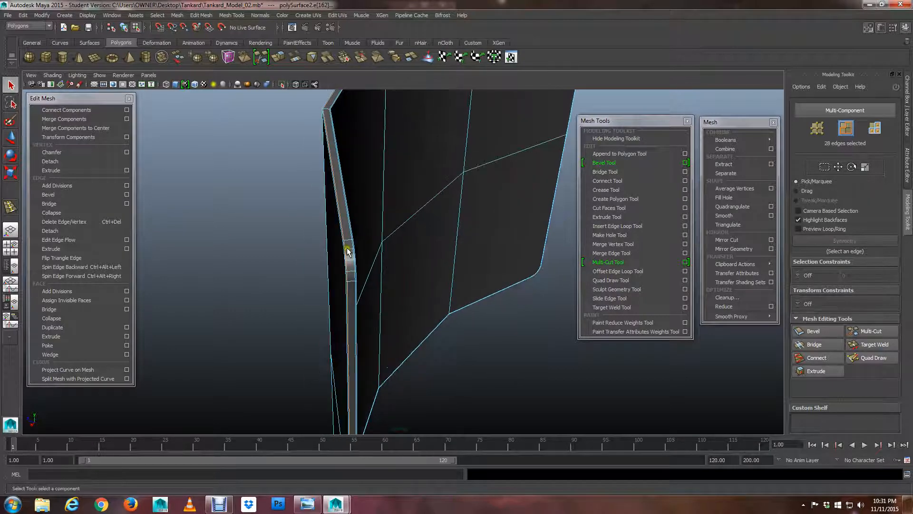
{"action": "scroll", "coordinate": [495, 287], "scroll_direction": "up", "scroll_amount": 3}
{"action": "key", "text": "3"}
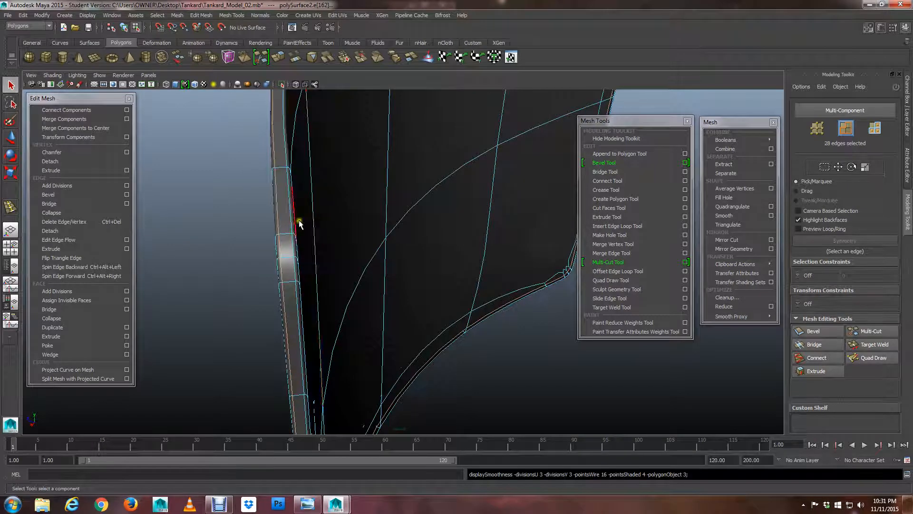
{"action": "left_click_drag", "start_coordinate": [314, 242], "coordinate": [335, 286], "text": "alt"}
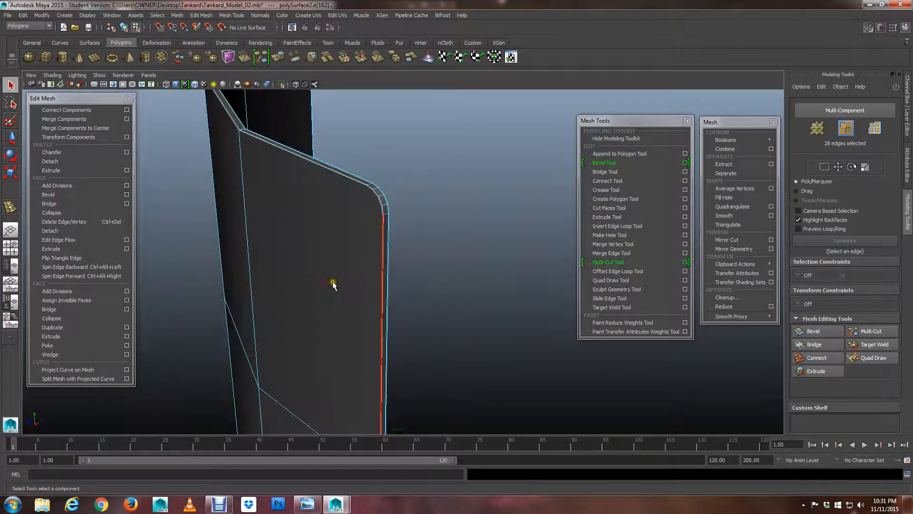
- Save the scene, accepting the student version notice
{"action": "key", "text": "ctrl+s"}
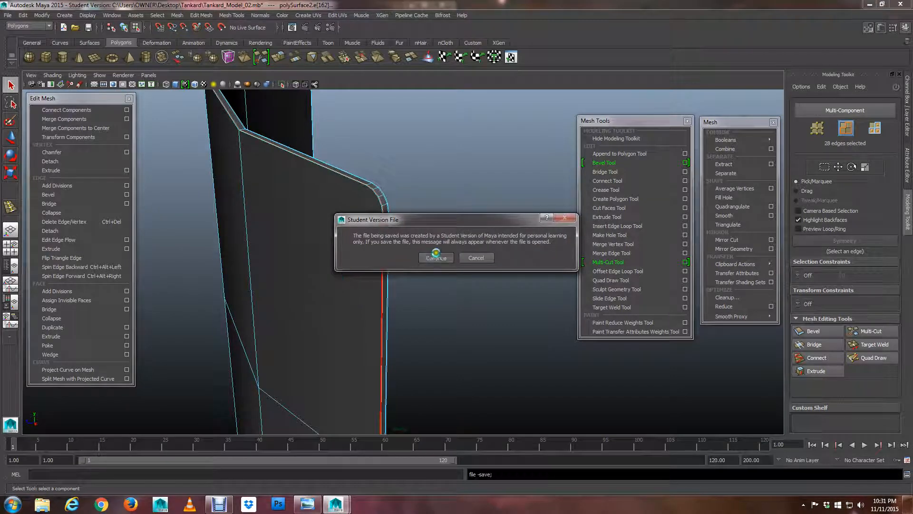
{"action": "left_click", "coordinate": [434, 256]}
- Examine the outer end face between the rounded corner, the rim loops and the middle horizontal edge
{"action": "left_click_drag", "start_coordinate": [434, 261], "coordinate": [389, 282], "text": "alt"}
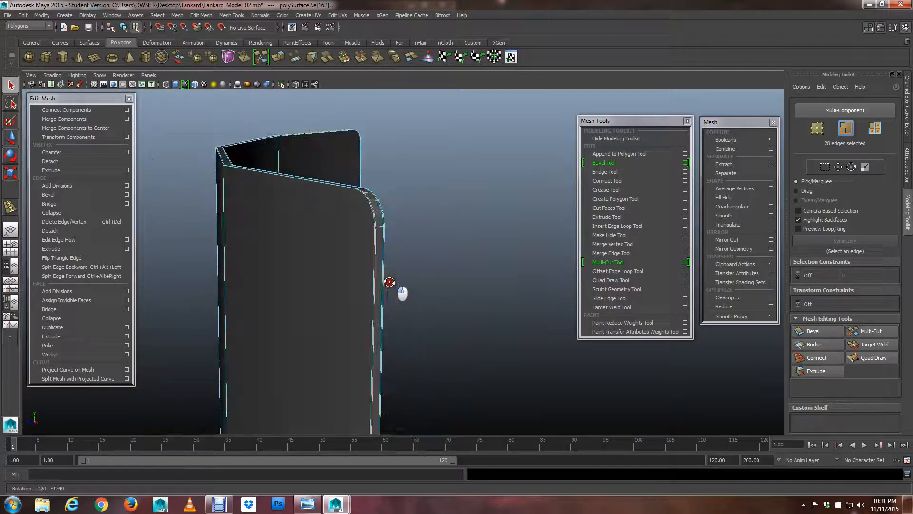
{"action": "scroll", "coordinate": [387, 265], "scroll_direction": "up", "scroll_amount": 2}
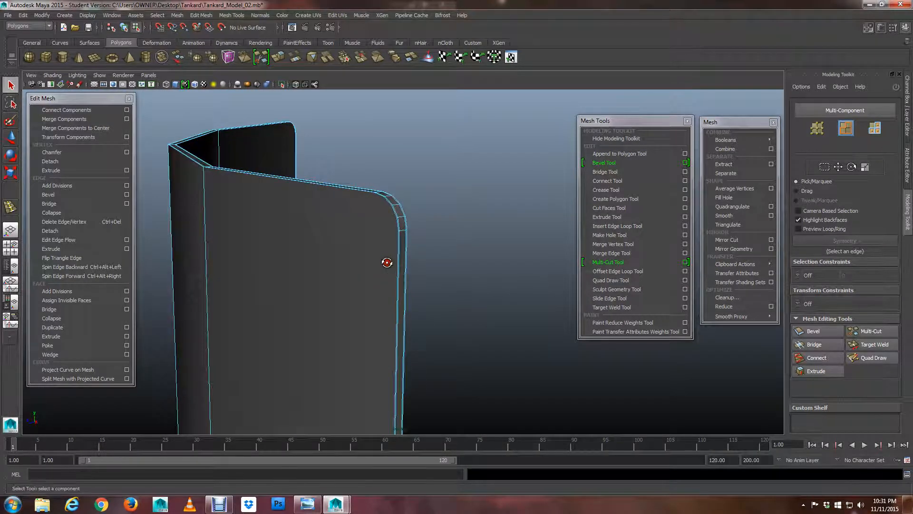
{"action": "scroll", "coordinate": [385, 259], "scroll_direction": "up", "scroll_amount": 2}
{"action": "mouse_move", "coordinate": [384, 259]}
{"action": "left_mouse_down", "text": "alt"}
{"action": "mouse_move", "coordinate": [371, 247]}
{"action": "mouse_move", "coordinate": [375, 231]}
{"action": "mouse_move", "coordinate": [383, 257]}
{"action": "left_mouse_up", "text": "alt"}
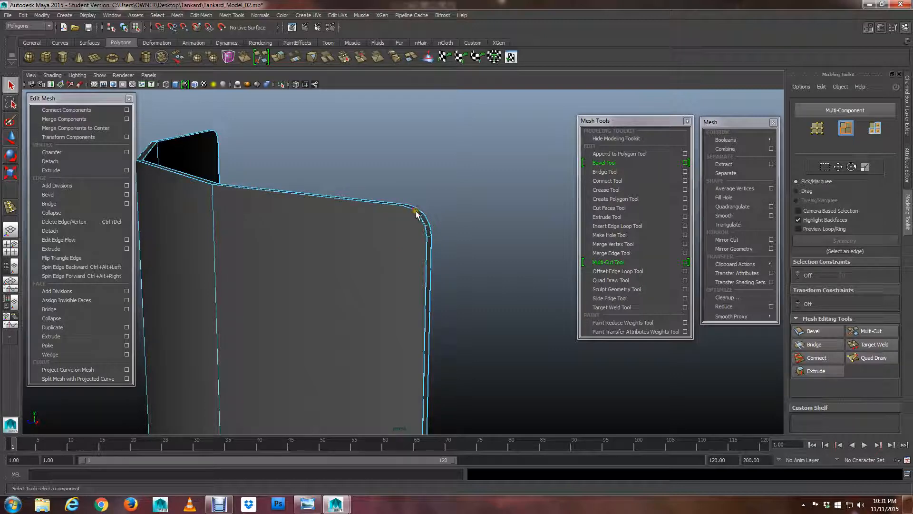
{"action": "left_click_drag", "start_coordinate": [428, 237], "coordinate": [346, 349], "text": "alt"}
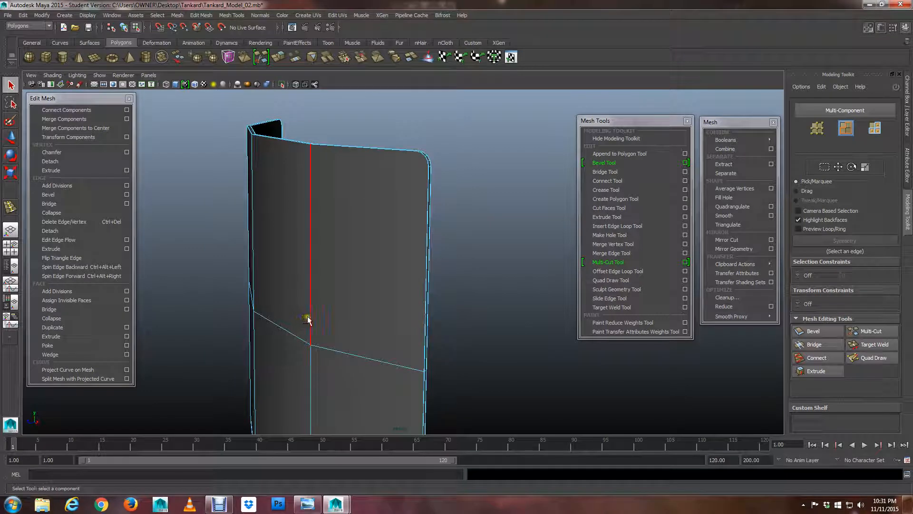
{"action": "left_click_drag", "start_coordinate": [307, 320], "coordinate": [329, 293], "text": "alt"}
{"action": "scroll", "coordinate": [331, 298], "scroll_direction": "up", "scroll_amount": 3}
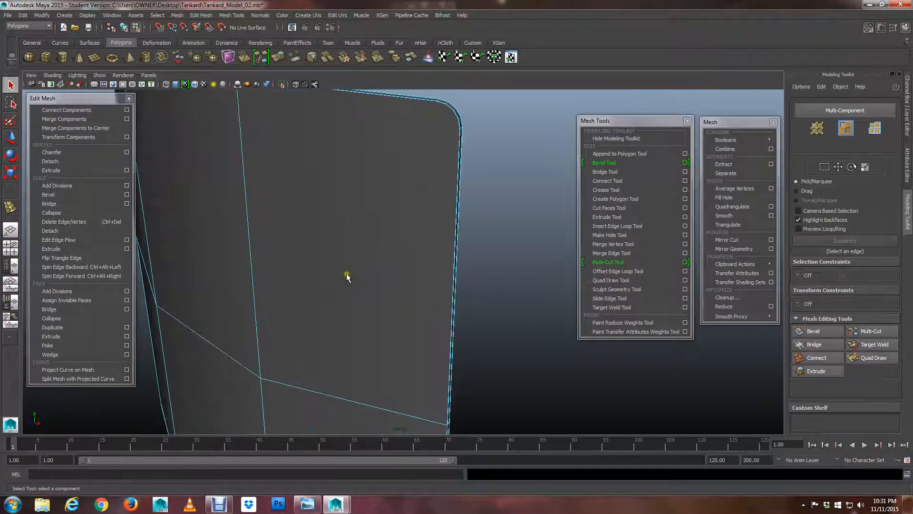
- Examine the upper and lower rounded corners of the panel where they meet the straight side edges and the rim loops
{"action": "middle_click_drag", "start_coordinate": [347, 276], "coordinate": [326, 268], "text": "alt"}
{"action": "scroll", "coordinate": [348, 279], "scroll_direction": "down", "scroll_amount": 1}
{"action": "scroll", "coordinate": [326, 268], "scroll_direction": "up", "scroll_amount": 5}
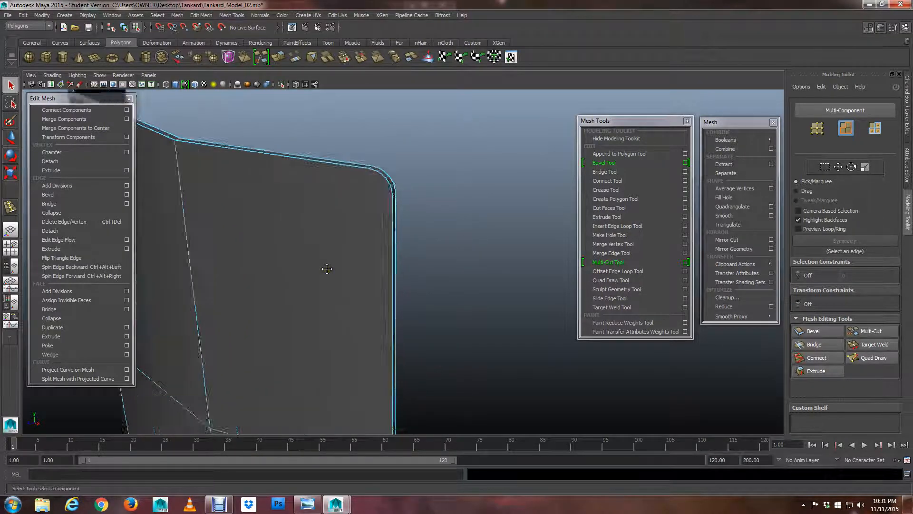
{"action": "middle_click_drag", "start_coordinate": [357, 177], "coordinate": [357, 238], "text": "alt"}
{"action": "scroll", "coordinate": [357, 239], "scroll_direction": "down", "scroll_amount": 4}
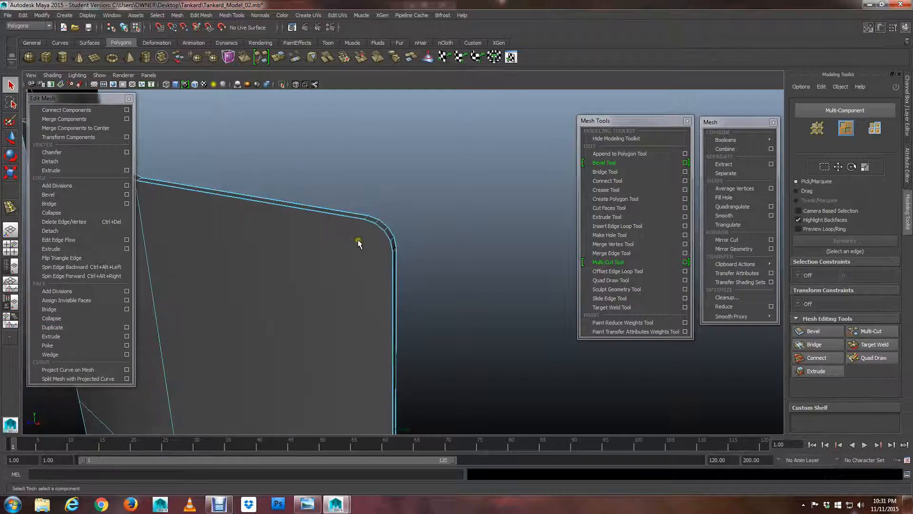
{"action": "middle_click_drag", "start_coordinate": [370, 273], "coordinate": [357, 261], "text": "alt"}
{"action": "scroll", "coordinate": [357, 261], "scroll_direction": "up", "scroll_amount": 4}
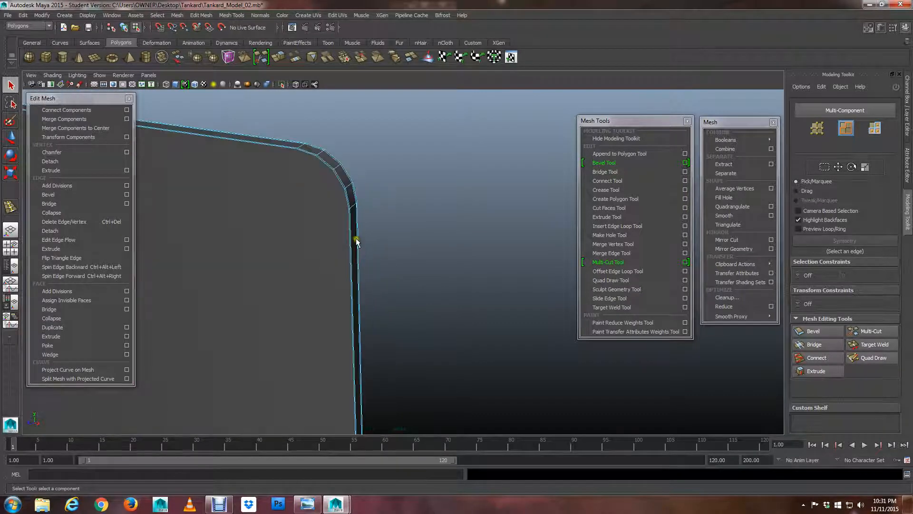
{"action": "middle_click_drag", "start_coordinate": [335, 213], "coordinate": [364, 217], "text": "alt"}
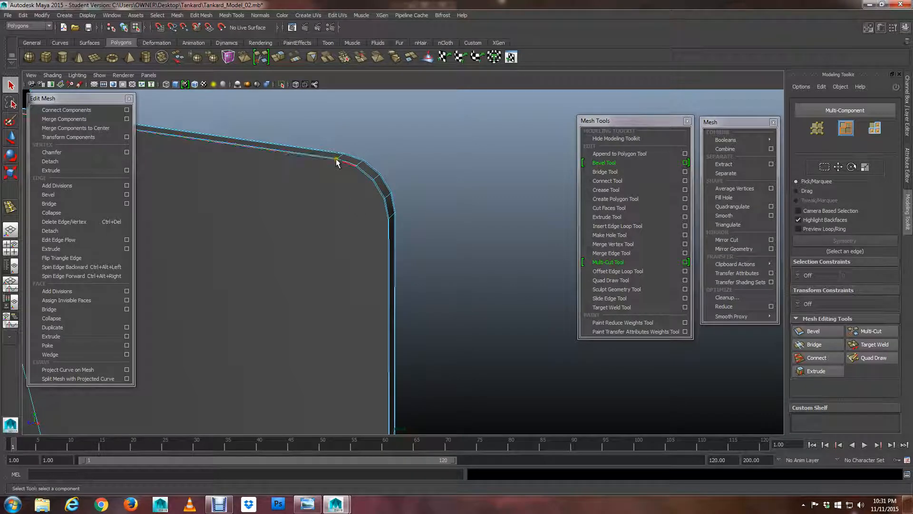
{"action": "scroll", "coordinate": [335, 159], "scroll_direction": "down", "scroll_amount": 4}
{"action": "scroll", "coordinate": [371, 252], "scroll_direction": "down", "scroll_amount": 3}
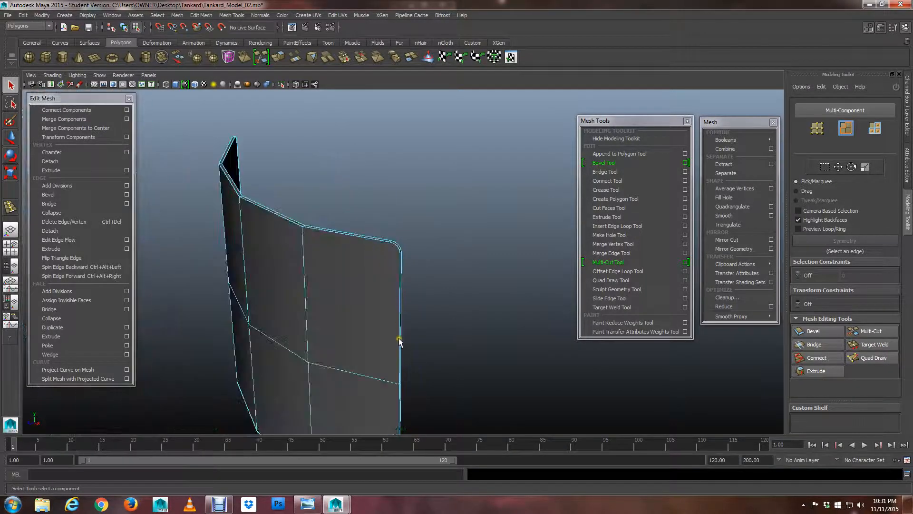
{"action": "middle_click_drag", "start_coordinate": [399, 339], "coordinate": [387, 277], "text": "alt"}
{"action": "left_click_drag", "start_coordinate": [387, 277], "coordinate": [374, 184], "text": "alt"}
{"action": "scroll", "coordinate": [383, 302], "scroll_direction": "up", "scroll_amount": 6}
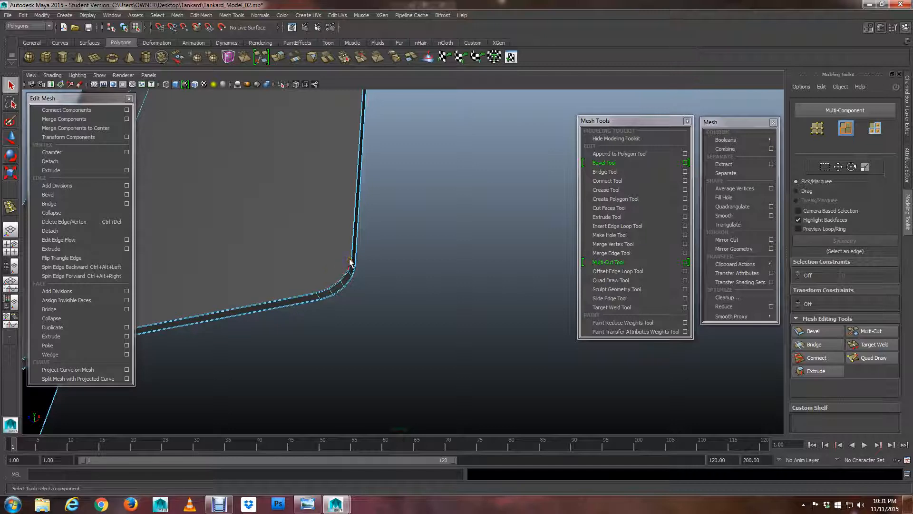
{"action": "left_click_drag", "start_coordinate": [275, 265], "coordinate": [461, 300], "text": "alt"}
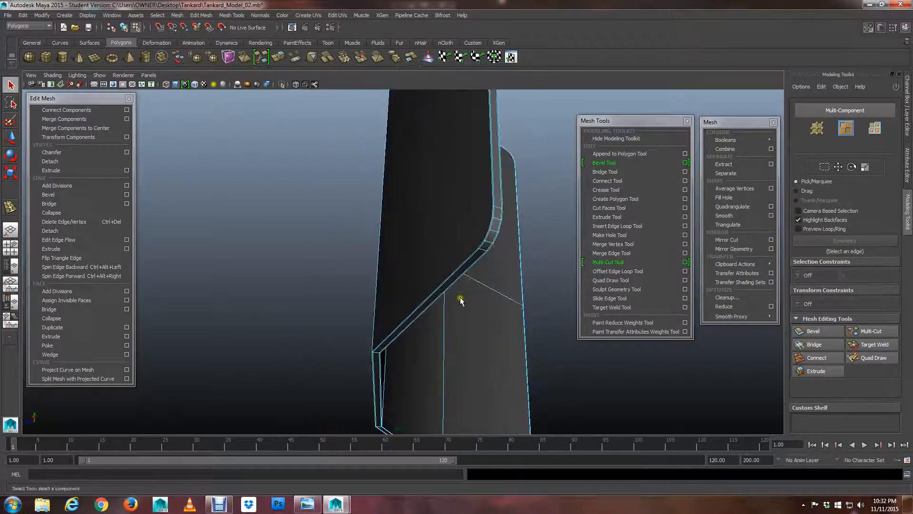
- Switch to vertex selection and select the vertex where the lower rounded corner meets the straight side edge
{"action": "mouse_move", "coordinate": [493, 209]}
{"action": "left_mouse_down", "text": "alt"}
{"action": "mouse_move", "coordinate": [430, 253]}
{"action": "mouse_move", "coordinate": [501, 220]}
{"action": "left_mouse_up", "text": "alt"}
{"action": "right_click_drag", "start_coordinate": [498, 218], "coordinate": [466, 211]}
{"action": "left_click", "coordinate": [498, 213]}
{"action": "left_click_drag", "start_coordinate": [476, 258], "coordinate": [417, 279], "text": "alt"}
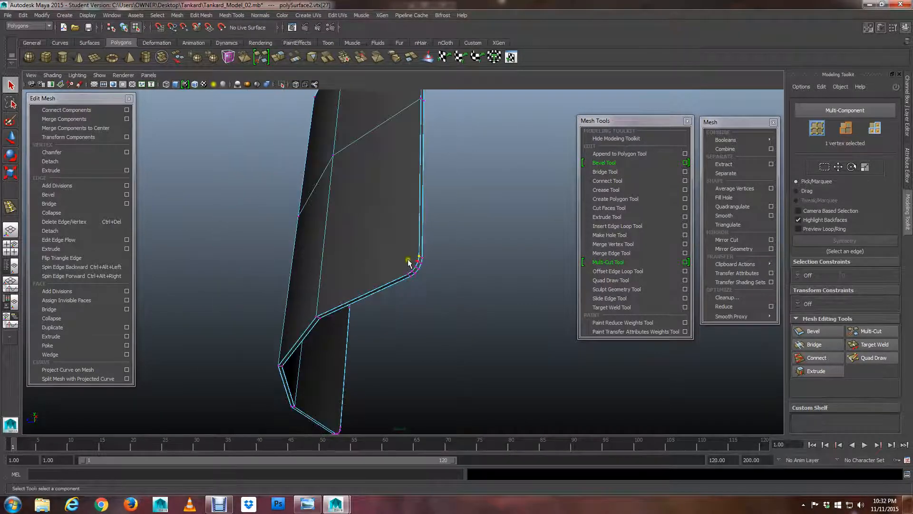
{"action": "left_click_drag", "start_coordinate": [269, 353], "coordinate": [516, 237], "text": "alt"}
{"action": "left_click_drag", "start_coordinate": [436, 238], "coordinate": [537, 261], "text": "alt"}
{"action": "middle_click_drag", "start_coordinate": [547, 248], "coordinate": [449, 237], "text": "alt"}
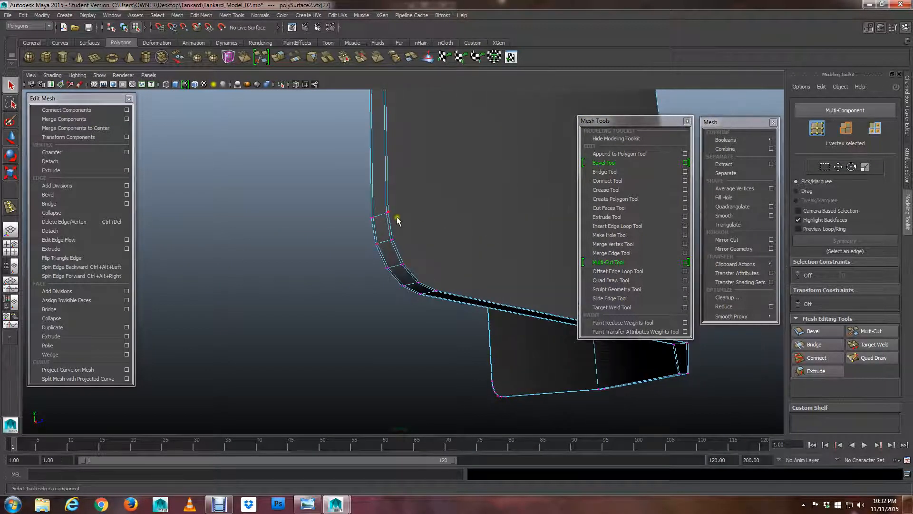
{"action": "left_click", "coordinate": [733, 317]}
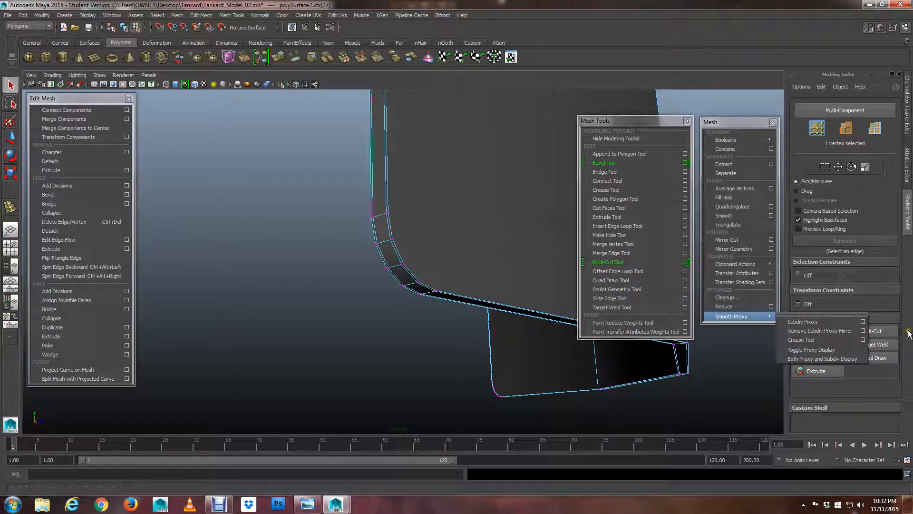
{"action": "left_click_drag", "start_coordinate": [435, 212], "coordinate": [372, 226], "text": "alt"}
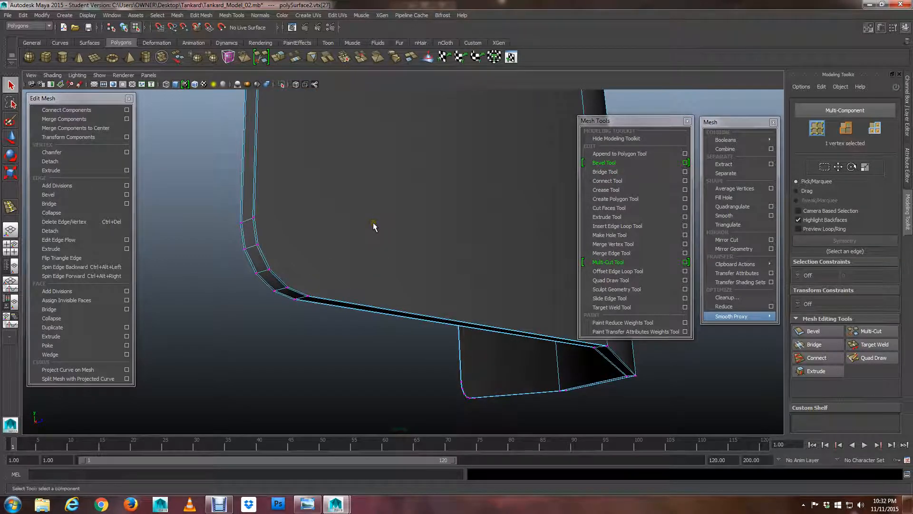
- Start a Multi-Cut at the large face's vertex where the lower rounded corner meets the straight side edge
{"action": "left_click", "coordinate": [878, 332]}
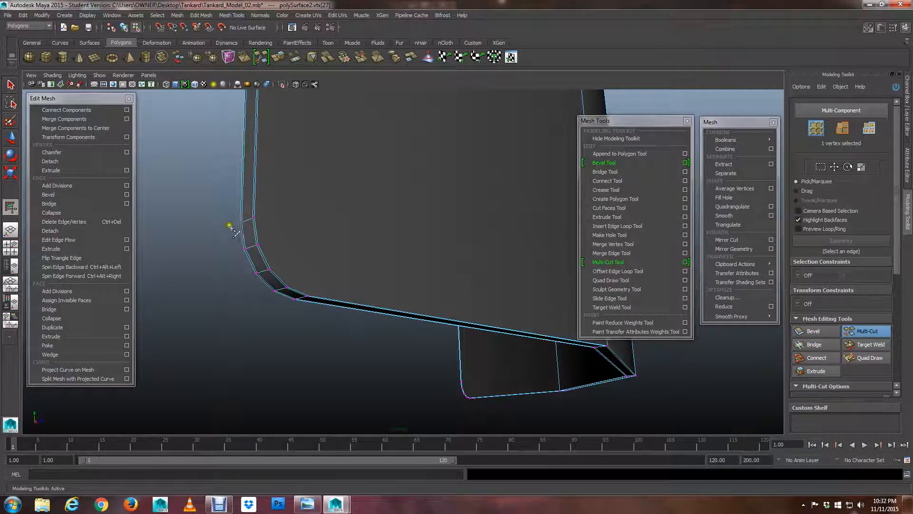
{"action": "middle_click_drag", "start_coordinate": [288, 227], "coordinate": [326, 249], "text": "alt"}
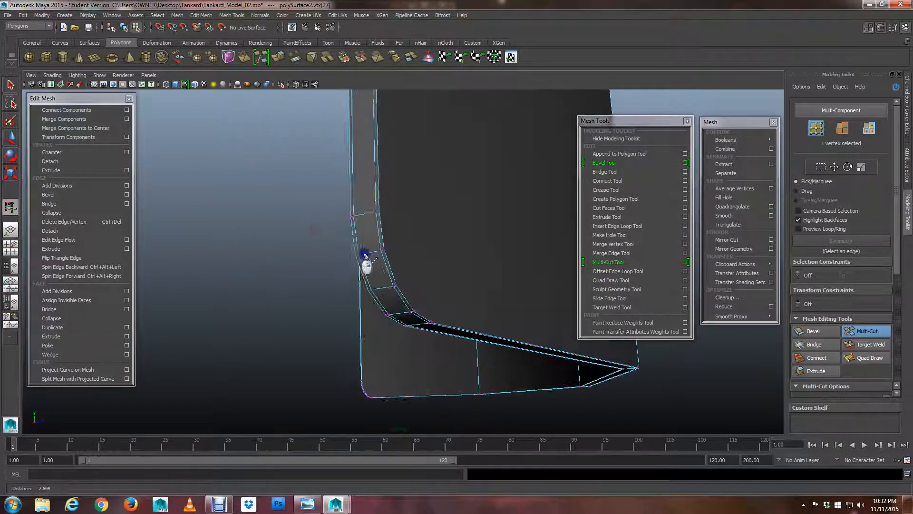
{"action": "scroll", "coordinate": [366, 259], "scroll_direction": "up", "scroll_amount": 3}
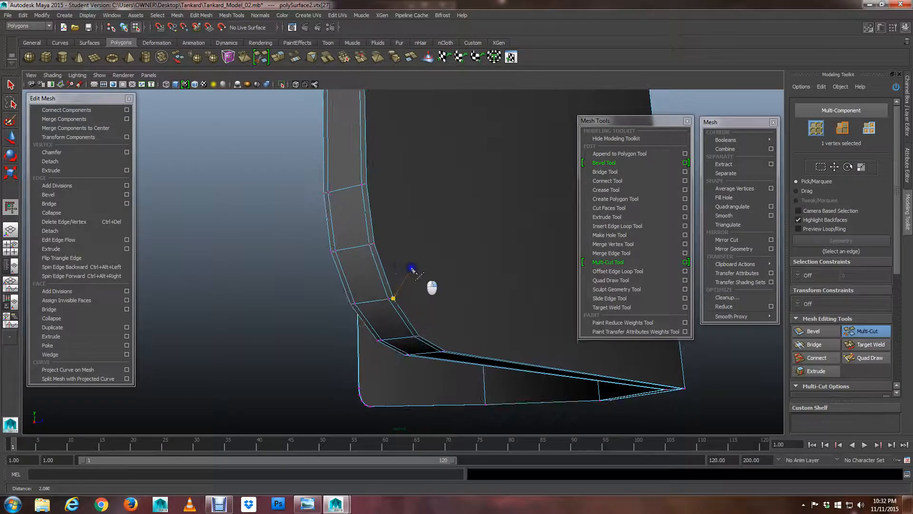
{"action": "left_click", "coordinate": [368, 186]}
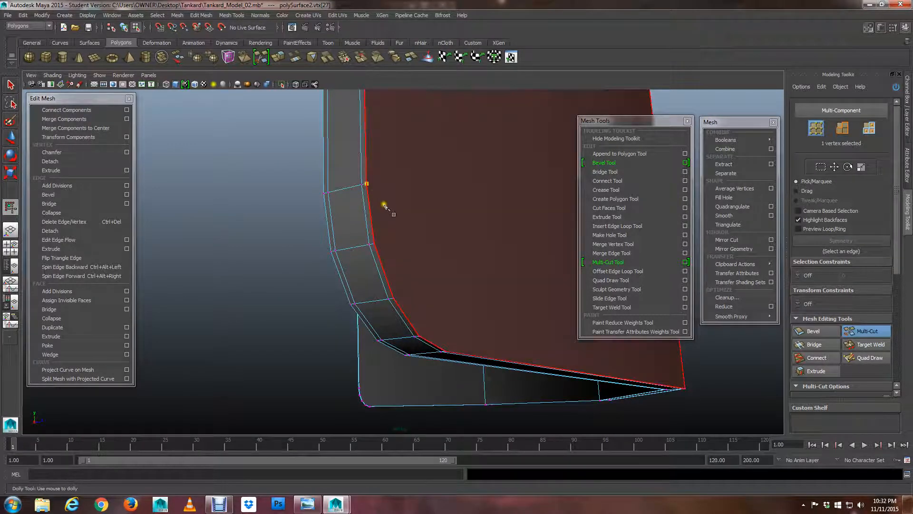
- Carry the Multi-Cut across the end face to the first vertical edge, snapping its point at 90% near the lower border
{"action": "left_click_drag", "start_coordinate": [392, 209], "coordinate": [413, 242], "text": "alt"}
{"action": "middle_click_drag", "start_coordinate": [413, 242], "coordinate": [298, 217], "text": "alt"}
{"action": "right_click_drag", "start_coordinate": [373, 244], "coordinate": [328, 235], "text": "alt"}
{"action": "middle_click_drag", "start_coordinate": [342, 238], "coordinate": [296, 225], "text": "alt"}
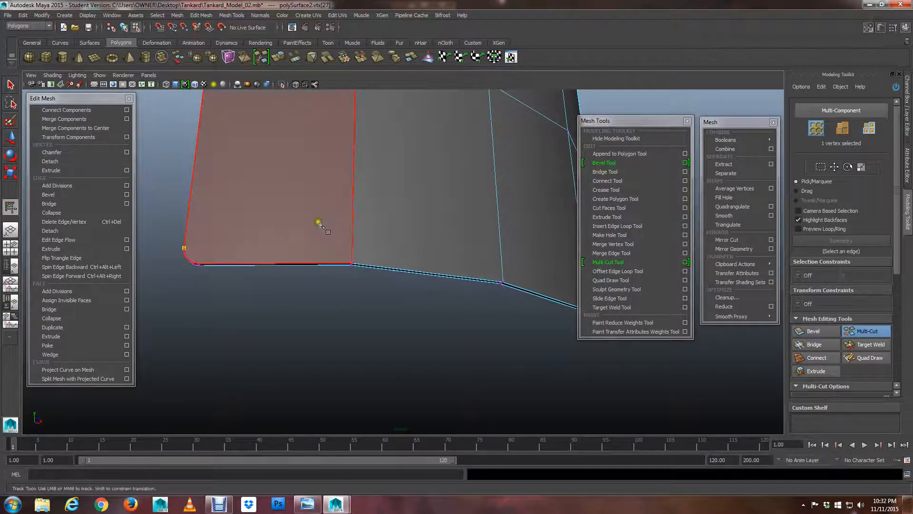
{"action": "right_click_drag", "start_coordinate": [320, 224], "coordinate": [294, 227], "text": "alt"}
{"action": "middle_click_drag", "start_coordinate": [369, 259], "coordinate": [352, 262], "text": "alt"}
{"action": "left_click_drag", "start_coordinate": [352, 262], "coordinate": [386, 274], "text": "alt"}
{"action": "right_click_drag", "start_coordinate": [385, 273], "coordinate": [414, 253], "text": "alt"}
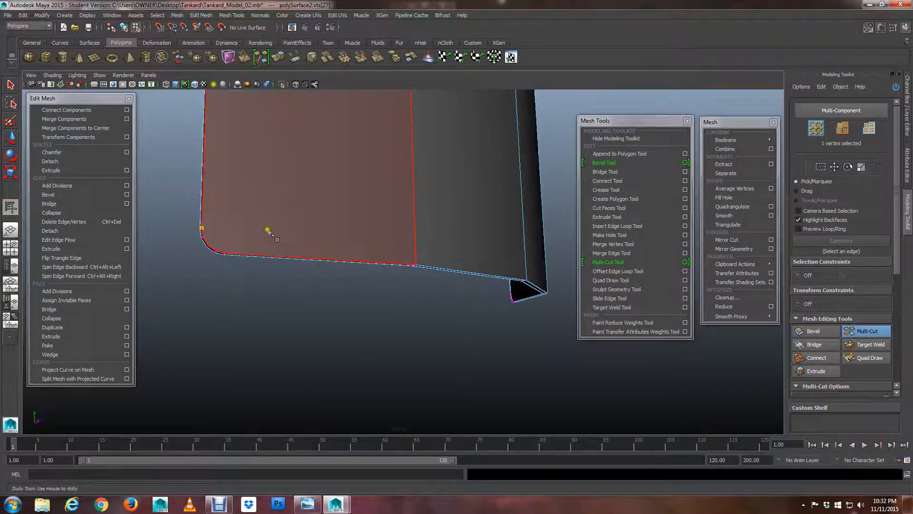
{"action": "left_click", "coordinate": [203, 229]}
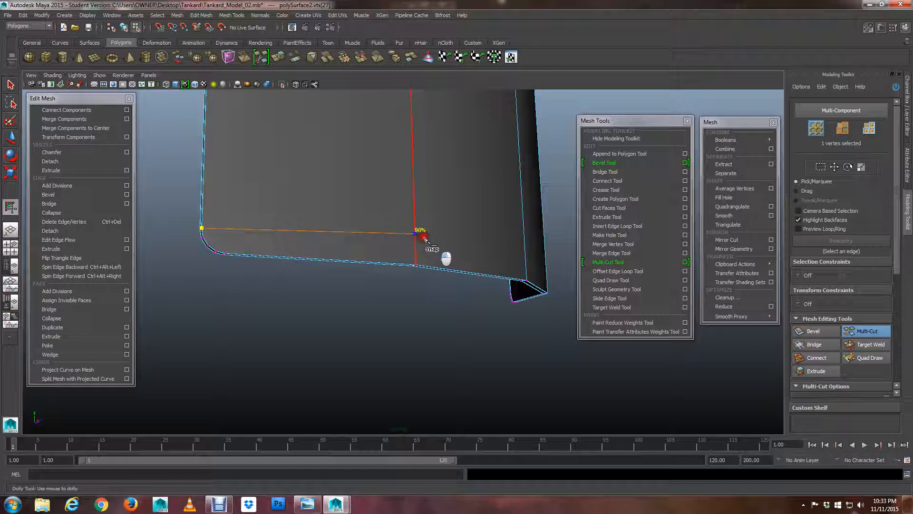
{"action": "left_click", "coordinate": [423, 237], "text": "shift"}
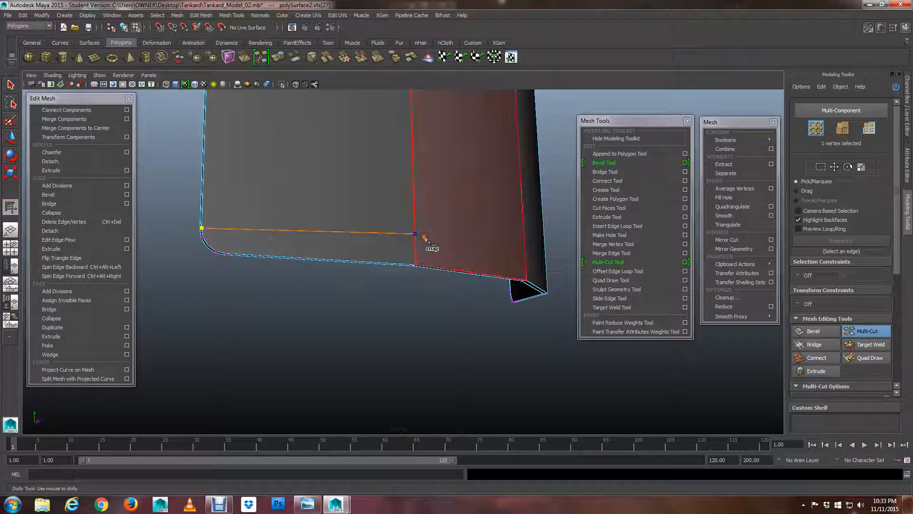
- Continue the Multi-Cut across the remaining vertical edges at 90% and end it at the matching vertex of the opposite lower corner
{"action": "left_click_drag", "start_coordinate": [493, 241], "coordinate": [438, 239], "text": "alt"}
{"action": "middle_click_drag", "start_coordinate": [438, 239], "coordinate": [339, 211], "text": "alt"}
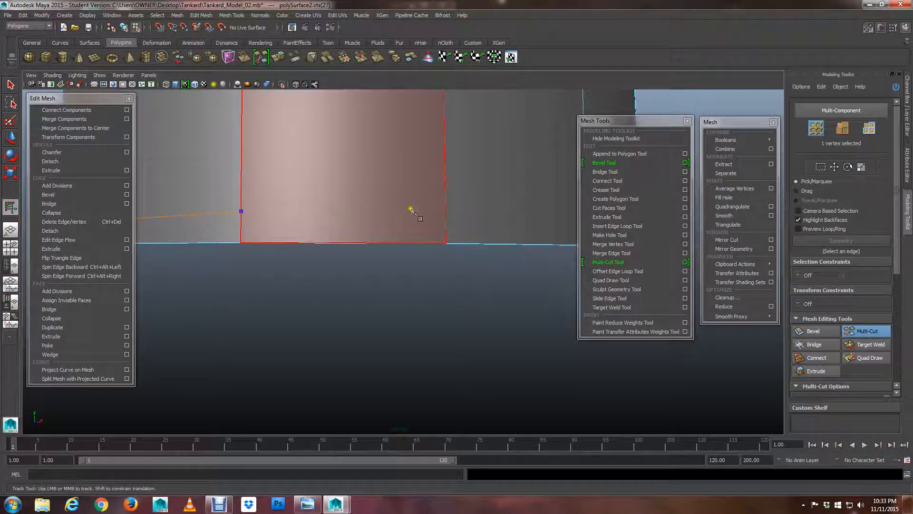
{"action": "left_click", "coordinate": [446, 213]}
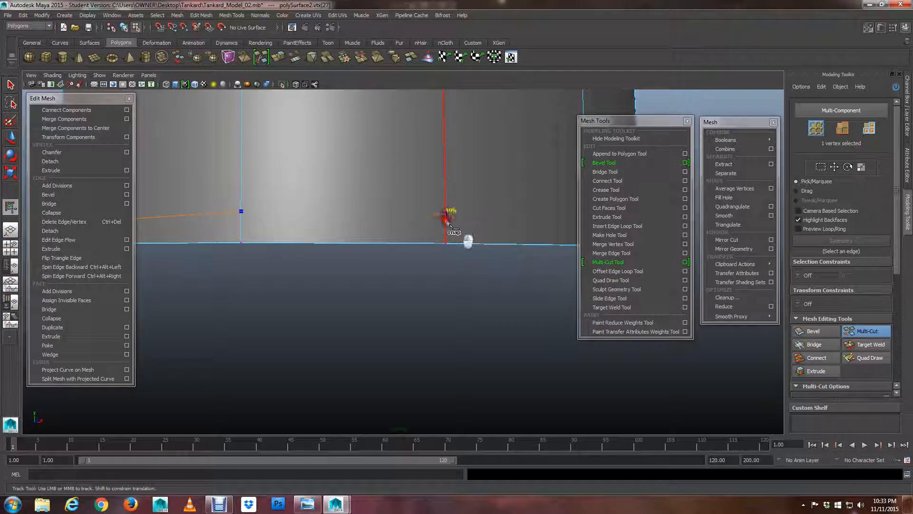
{"action": "scroll", "coordinate": [447, 221], "scroll_direction": "down", "scroll_amount": 3}
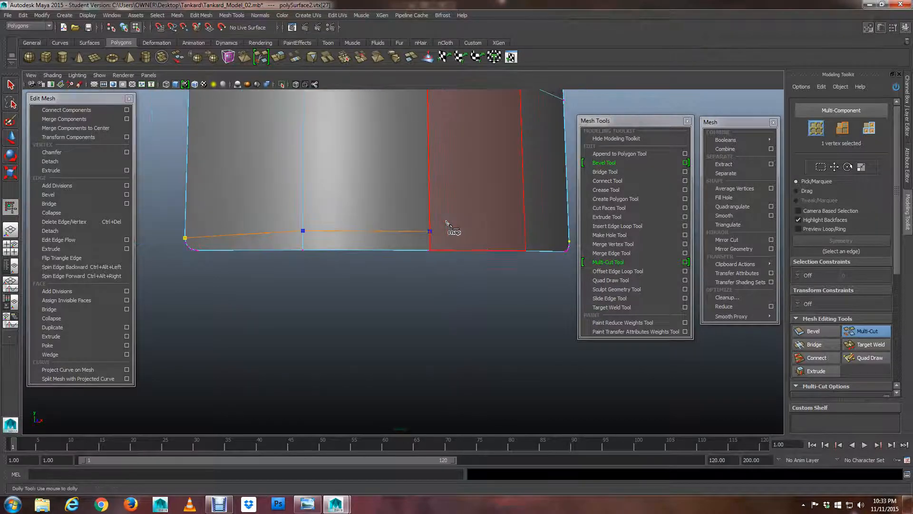
{"action": "middle_click_drag", "start_coordinate": [454, 225], "coordinate": [372, 205], "text": "alt"}
{"action": "left_click_drag", "start_coordinate": [372, 205], "coordinate": [358, 224], "text": "alt"}
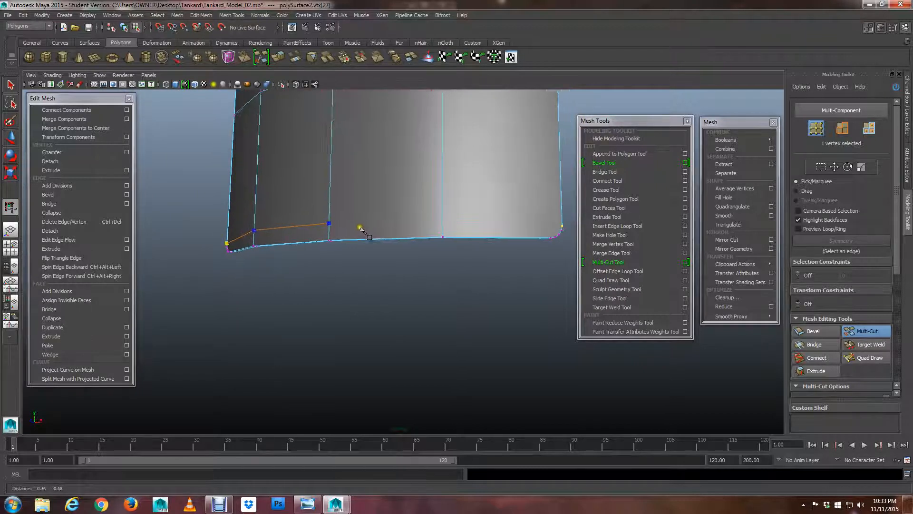
{"action": "middle_click_drag", "start_coordinate": [359, 224], "coordinate": [425, 224], "text": "alt"}
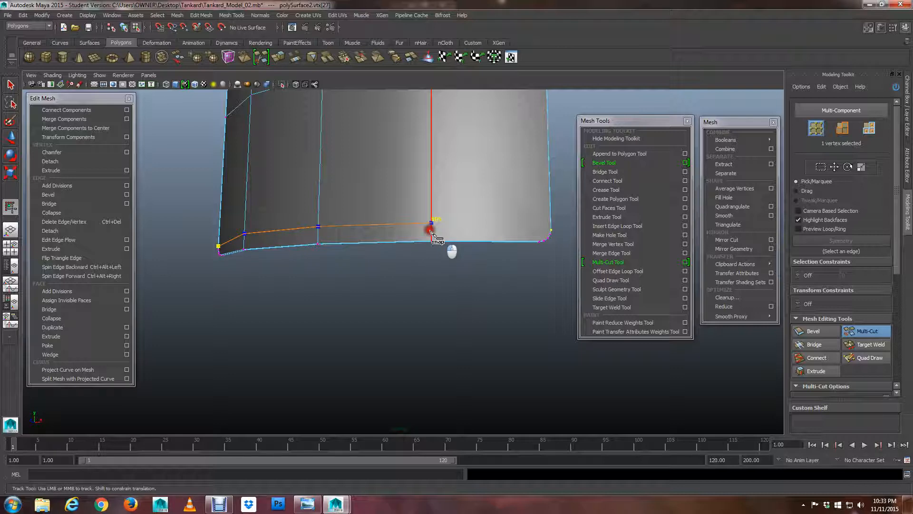
{"action": "left_click_drag", "start_coordinate": [473, 246], "coordinate": [280, 183], "text": "alt"}
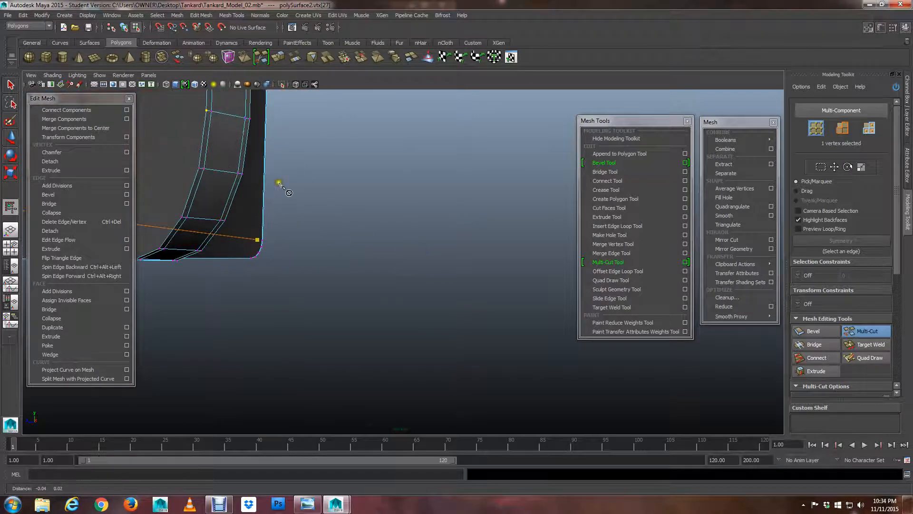
{"action": "middle_click_drag", "start_coordinate": [279, 183], "coordinate": [312, 209], "text": "alt"}
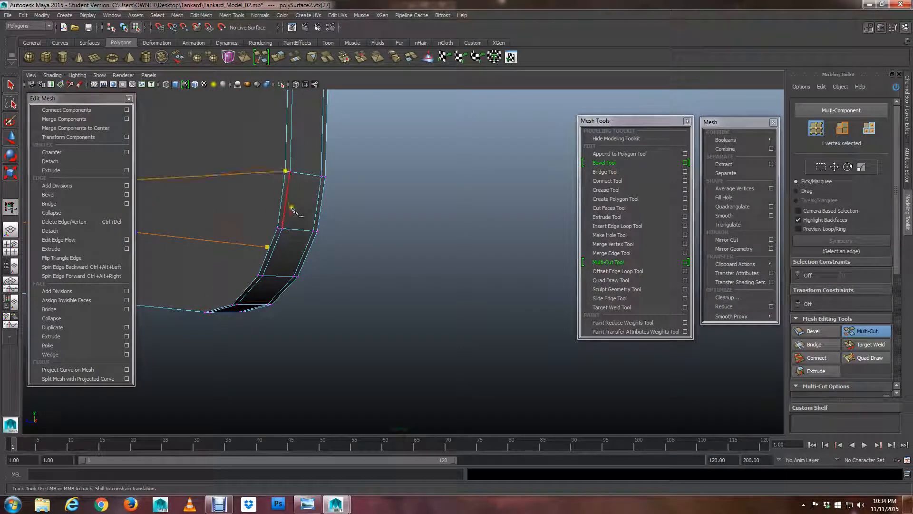
- Examine both ends of the pending cut line where they meet the vertices at the two lower rounded corners
{"action": "left_click_drag", "start_coordinate": [292, 209], "coordinate": [241, 247], "text": "alt"}
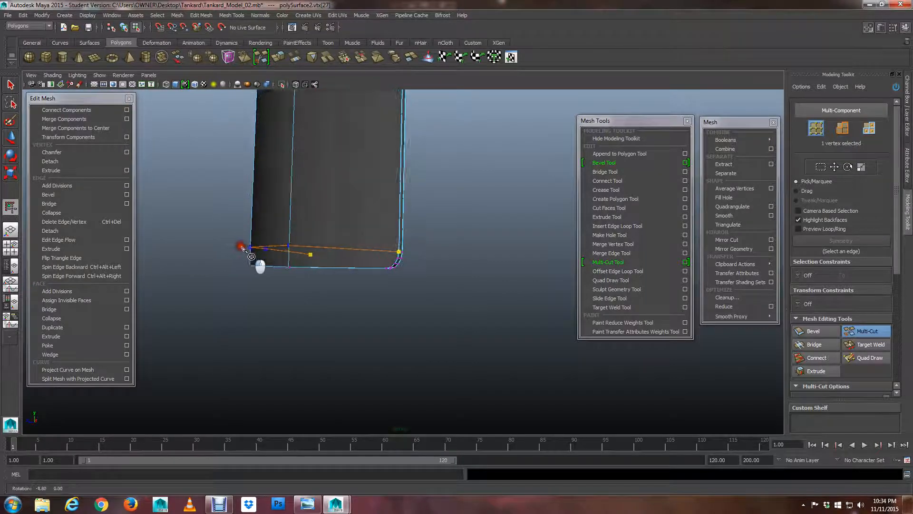
{"action": "right_click_drag", "start_coordinate": [243, 248], "coordinate": [304, 230], "text": "alt"}
{"action": "left_click_drag", "start_coordinate": [301, 230], "coordinate": [319, 225], "text": "alt"}
{"action": "right_click_drag", "start_coordinate": [348, 230], "coordinate": [478, 281], "text": "alt"}
{"action": "right_click_drag", "start_coordinate": [318, 255], "coordinate": [361, 253], "text": "alt"}
{"action": "middle_click_drag", "start_coordinate": [183, 216], "coordinate": [210, 221], "text": "alt"}
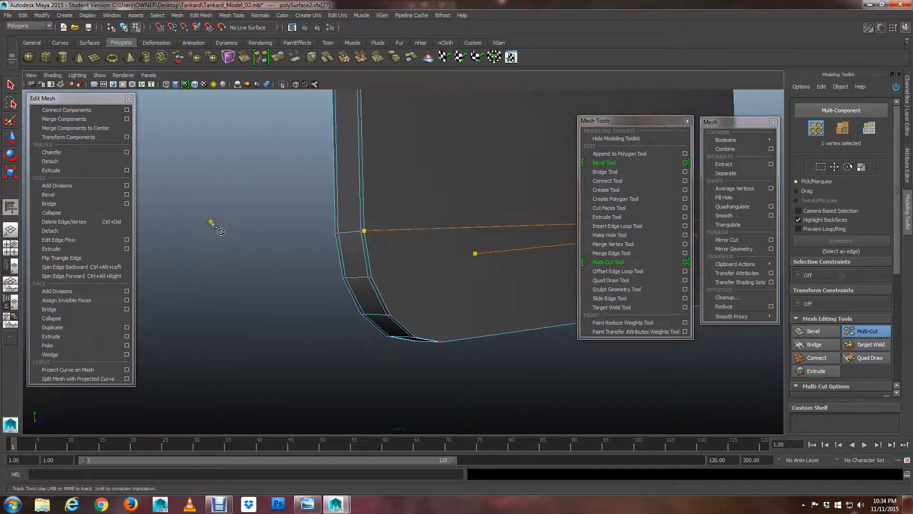
{"action": "right_click_drag", "start_coordinate": [217, 225], "coordinate": [263, 249], "text": "alt"}
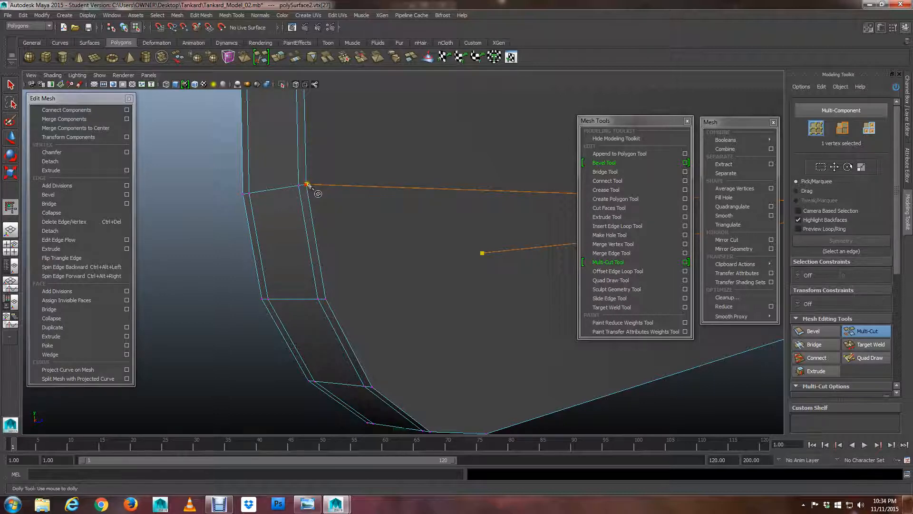
{"action": "right_click_drag", "start_coordinate": [318, 193], "coordinate": [341, 203], "text": "alt"}
{"action": "left_click_drag", "start_coordinate": [340, 204], "coordinate": [230, 244], "text": "alt"}
{"action": "right_click_drag", "start_coordinate": [235, 246], "coordinate": [733, 312], "text": "alt"}
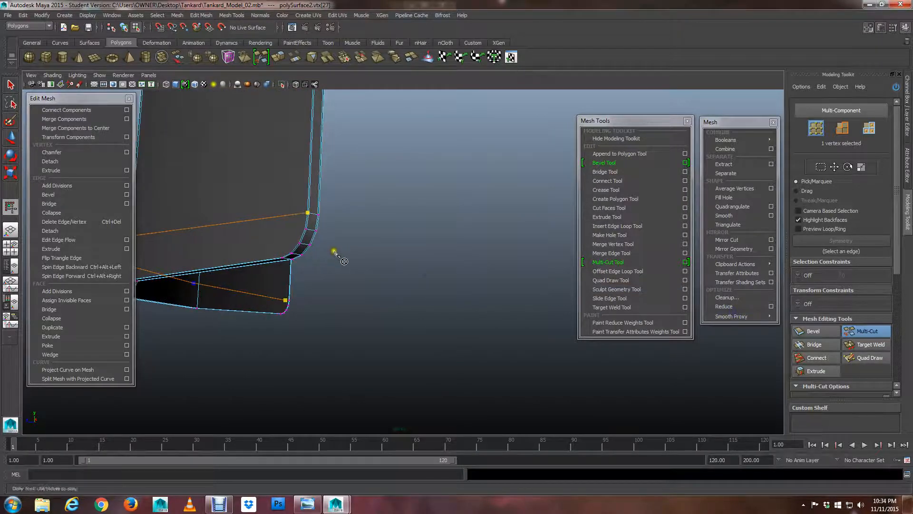
{"action": "right_click_drag", "start_coordinate": [334, 251], "coordinate": [521, 303], "text": "alt"}
{"action": "middle_click_drag", "start_coordinate": [261, 195], "coordinate": [435, 249], "text": "alt"}
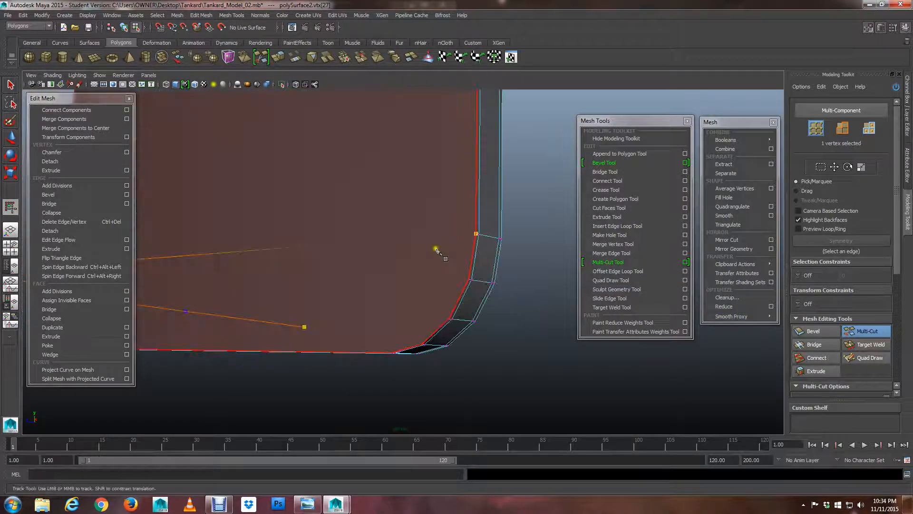
{"action": "left_click_drag", "start_coordinate": [436, 249], "coordinate": [412, 248], "text": "alt"}
{"action": "right_click_drag", "start_coordinate": [412, 247], "coordinate": [485, 265], "text": "alt"}
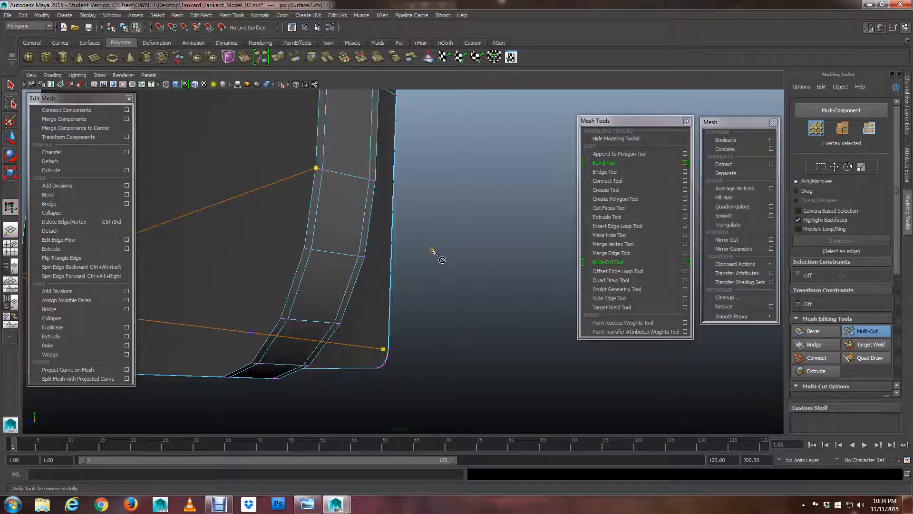
- Complete the Multi-Cut along the panel's lower border and preview the smoothed mesh around the lower corners
{"action": "key", "text": "Return"}
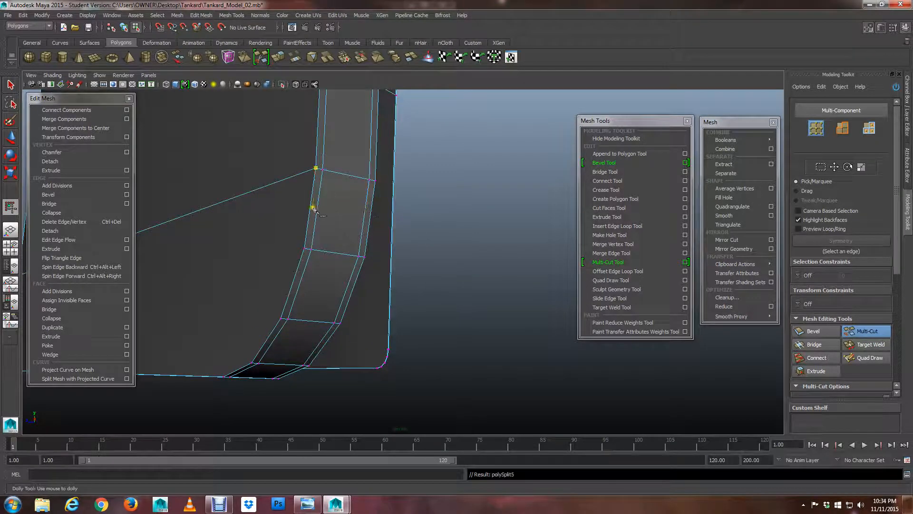
{"action": "left_click_drag", "start_coordinate": [319, 178], "coordinate": [379, 240], "text": "alt"}
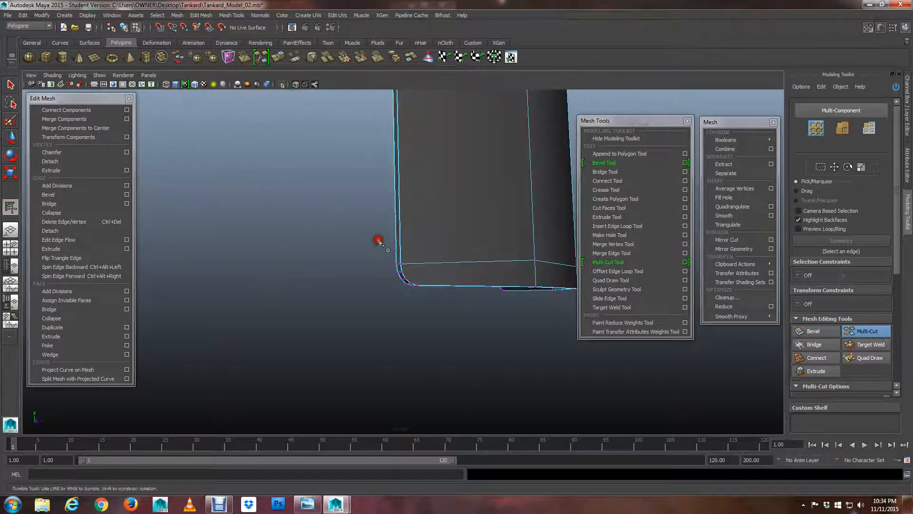
{"action": "middle_click_drag", "start_coordinate": [390, 248], "coordinate": [269, 235], "text": "alt"}
{"action": "left_click_drag", "start_coordinate": [269, 236], "coordinate": [296, 266], "text": "alt"}
{"action": "middle_click_drag", "start_coordinate": [295, 267], "coordinate": [243, 273], "text": "alt"}
{"action": "scroll", "coordinate": [238, 275], "scroll_direction": "up", "scroll_amount": 2}
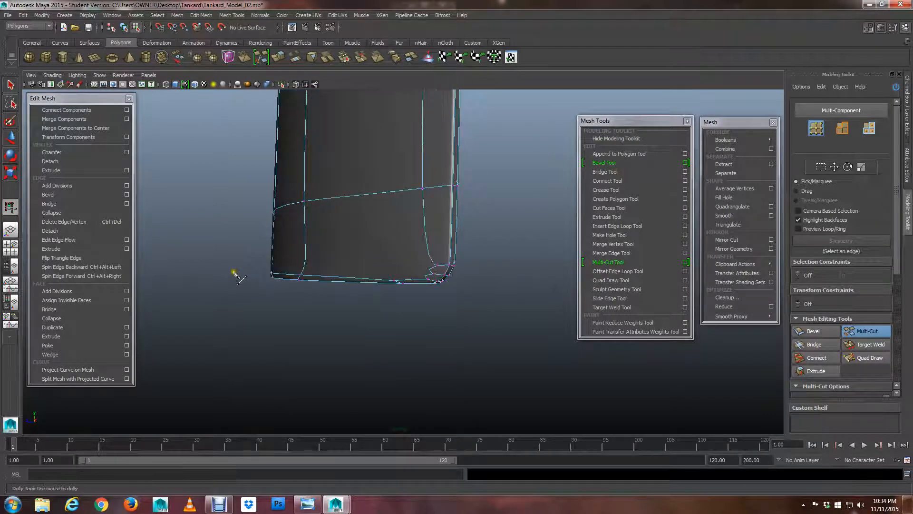
- Start a Multi-Cut at the lower corner vertex on the panel's opposite face and place its next point on the first vertical edge
{"action": "key", "text": "1"}
{"action": "scroll", "coordinate": [242, 274], "scroll_direction": "down", "scroll_amount": 3}
{"action": "left_click_drag", "start_coordinate": [261, 273], "coordinate": [375, 236], "text": "alt"}
{"action": "scroll", "coordinate": [373, 233], "scroll_direction": "up", "scroll_amount": 2}
{"action": "middle_click_drag", "start_coordinate": [351, 198], "coordinate": [380, 230], "text": "alt"}
{"action": "scroll", "coordinate": [381, 230], "scroll_direction": "up", "scroll_amount": 1}
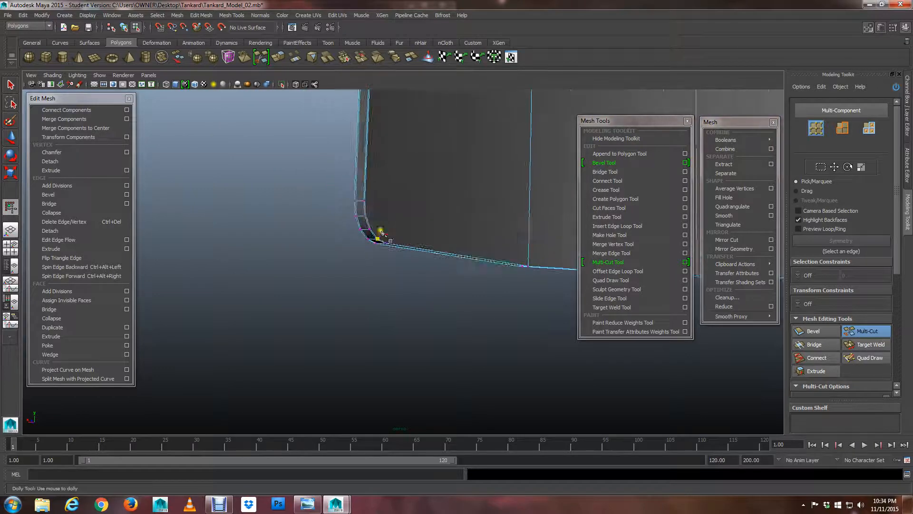
{"action": "scroll", "coordinate": [383, 235], "scroll_direction": "up", "scroll_amount": 2}
{"action": "middle_click_drag", "start_coordinate": [313, 155], "coordinate": [321, 165], "text": "alt"}
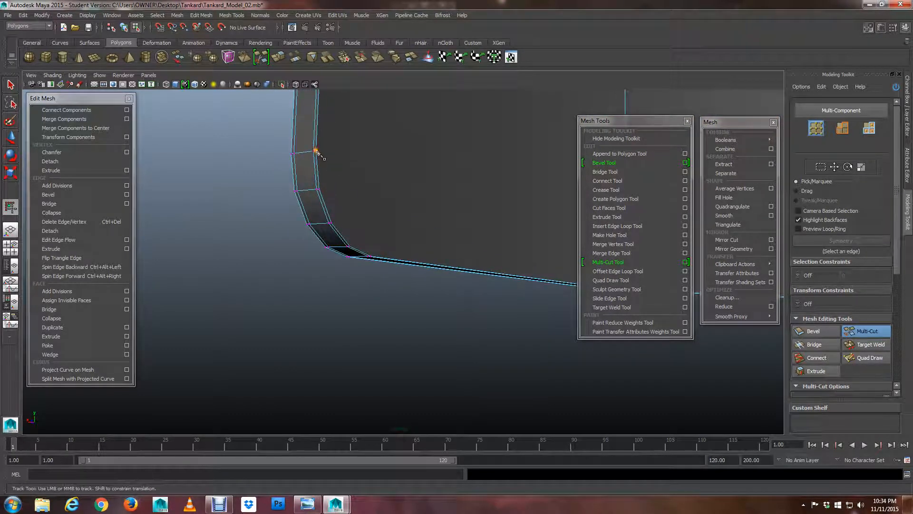
{"action": "scroll", "coordinate": [316, 151], "scroll_direction": "down", "scroll_amount": 3}
{"action": "middle_click_drag", "start_coordinate": [464, 223], "coordinate": [299, 194], "text": "alt"}
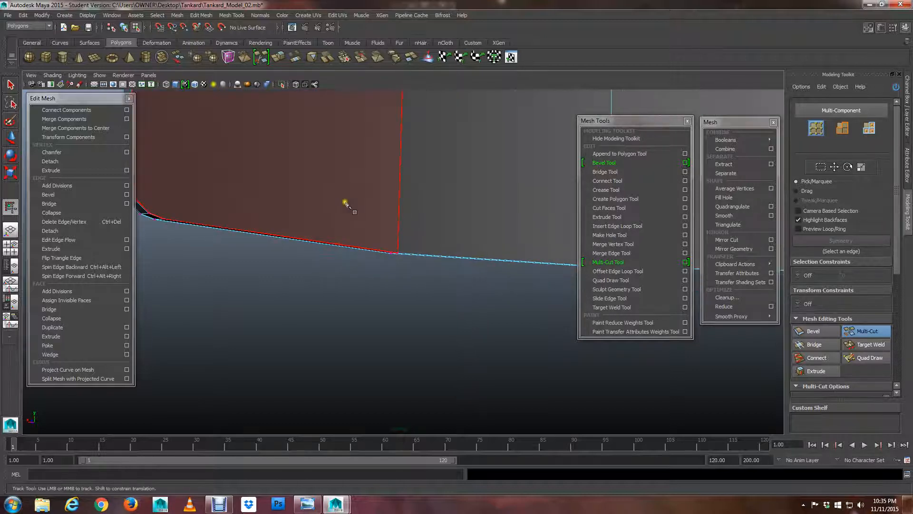
{"action": "left_click", "coordinate": [399, 215], "text": "shift"}
{"action": "left_click_drag", "start_coordinate": [399, 208], "coordinate": [398, 212], "text": "shift"}
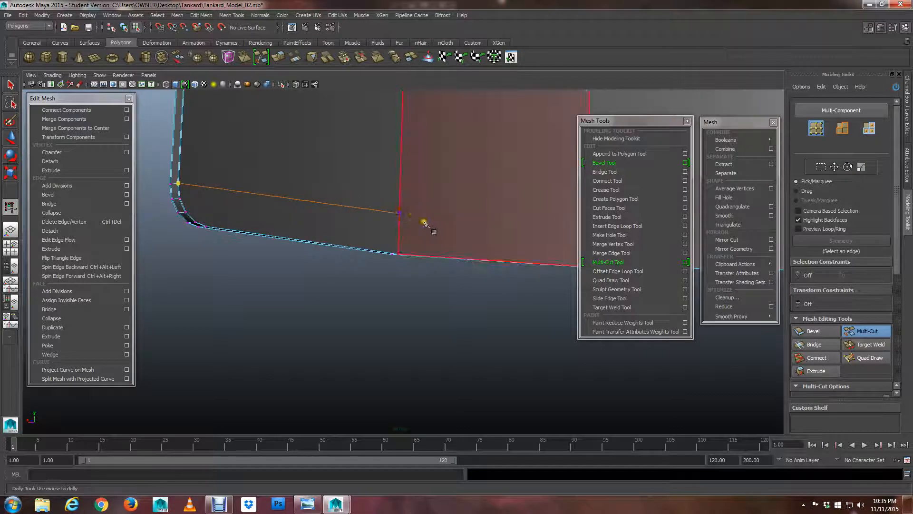
- Continue the Multi-Cut across the next two vertical edges just above the panel's lower border, snapping each point
{"action": "middle_click_drag", "start_coordinate": [445, 234], "coordinate": [257, 204], "text": "alt"}
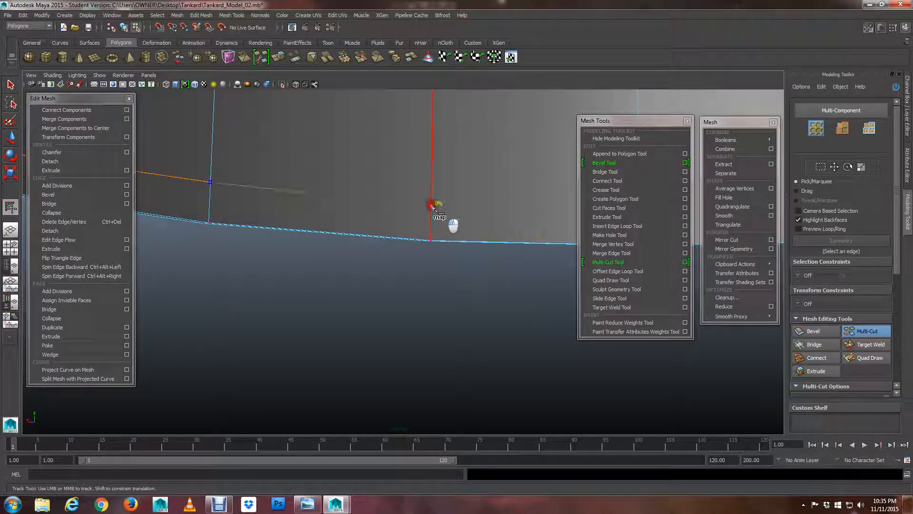
{"action": "left_click", "coordinate": [431, 204], "text": "shift"}
{"action": "scroll", "coordinate": [457, 218], "scroll_direction": "down", "scroll_amount": 2}
{"action": "middle_click_drag", "start_coordinate": [465, 224], "coordinate": [265, 211], "text": "alt"}
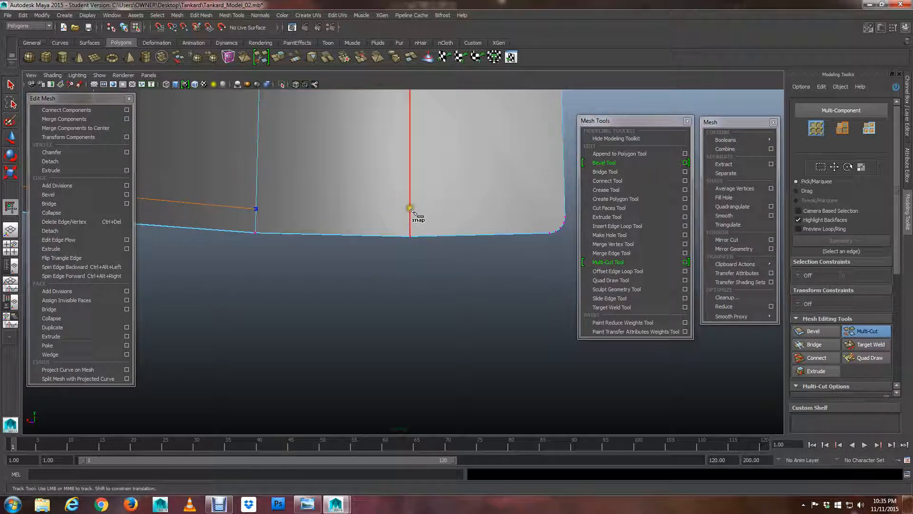
{"action": "middle_click_drag", "start_coordinate": [422, 221], "coordinate": [351, 228], "text": "alt"}
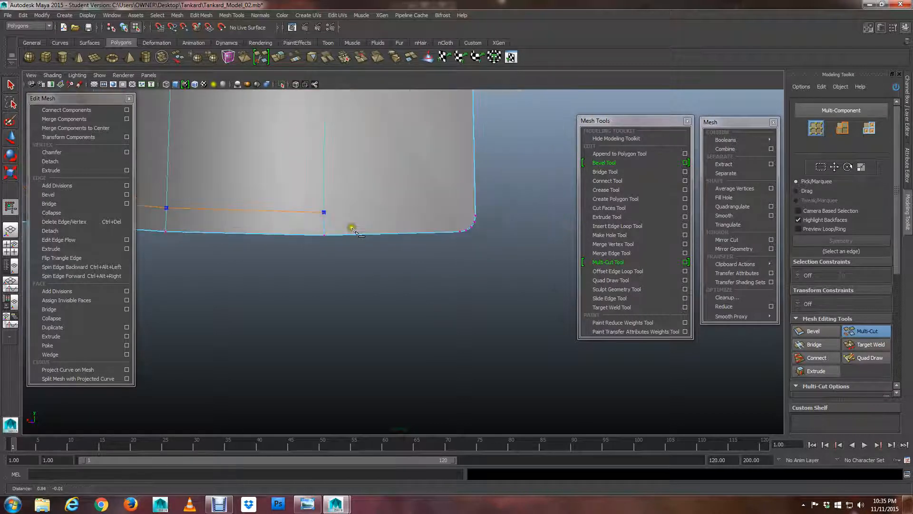
- End the pending Multi-Cut at the matching vertex where the other rounded lower corner begins
{"action": "right_click_drag", "start_coordinate": [350, 229], "coordinate": [324, 236], "text": "alt"}
{"action": "left_click_drag", "start_coordinate": [351, 229], "coordinate": [300, 228], "text": "alt"}
{"action": "right_click_drag", "start_coordinate": [333, 232], "coordinate": [476, 246], "text": "alt"}
{"action": "middle_click_drag", "start_coordinate": [455, 214], "coordinate": [230, 300], "text": "alt"}
{"action": "scroll", "coordinate": [238, 301], "scroll_direction": "up", "scroll_amount": 3}
{"action": "middle_click_drag", "start_coordinate": [414, 220], "coordinate": [386, 249], "text": "alt"}
{"action": "left_click_drag", "start_coordinate": [387, 248], "coordinate": [395, 246], "text": "alt"}
{"action": "right_click_drag", "start_coordinate": [395, 247], "coordinate": [280, 239], "text": "alt"}
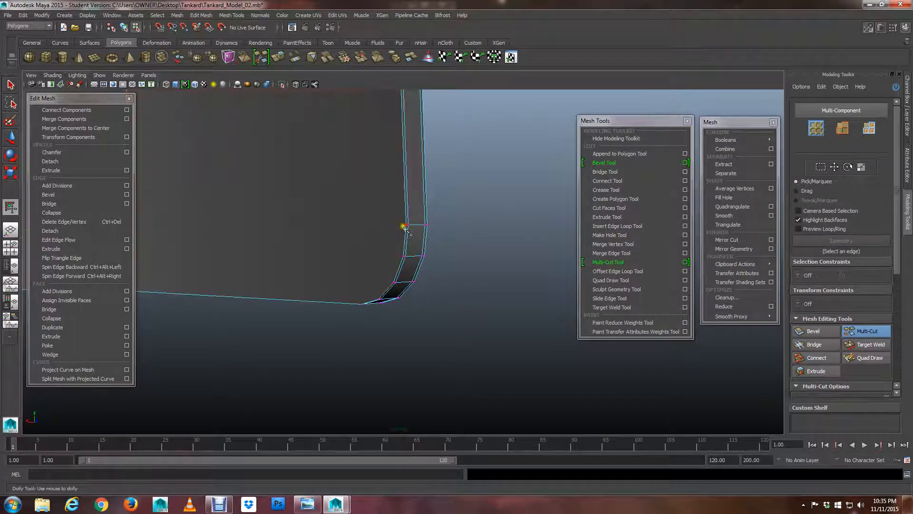
{"action": "left_click_drag", "start_coordinate": [405, 227], "coordinate": [389, 233], "text": "alt"}
{"action": "right_click_drag", "start_coordinate": [389, 233], "coordinate": [475, 247], "text": "alt"}
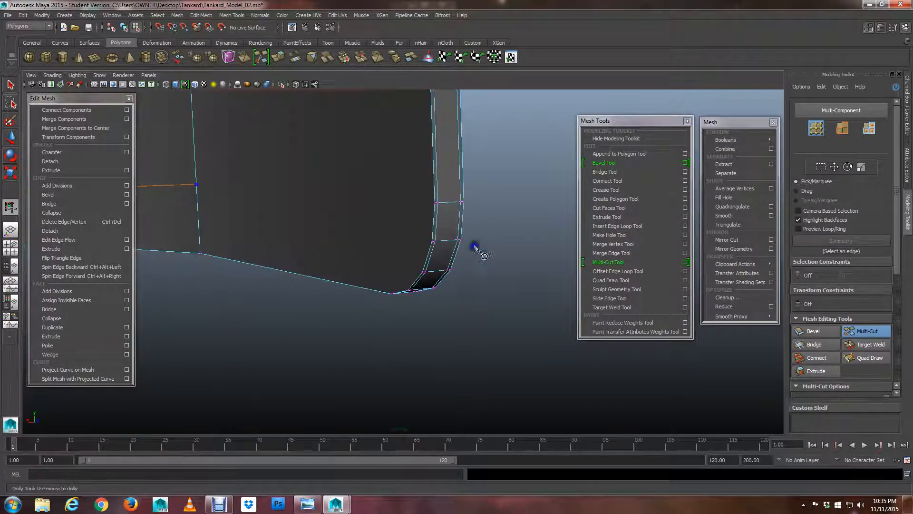
{"action": "middle_click_drag", "start_coordinate": [475, 247], "coordinate": [401, 210], "text": "alt"}
{"action": "left_click_drag", "start_coordinate": [401, 210], "coordinate": [424, 222], "text": "alt"}
{"action": "right_click_drag", "start_coordinate": [424, 222], "coordinate": [442, 222], "text": "alt"}
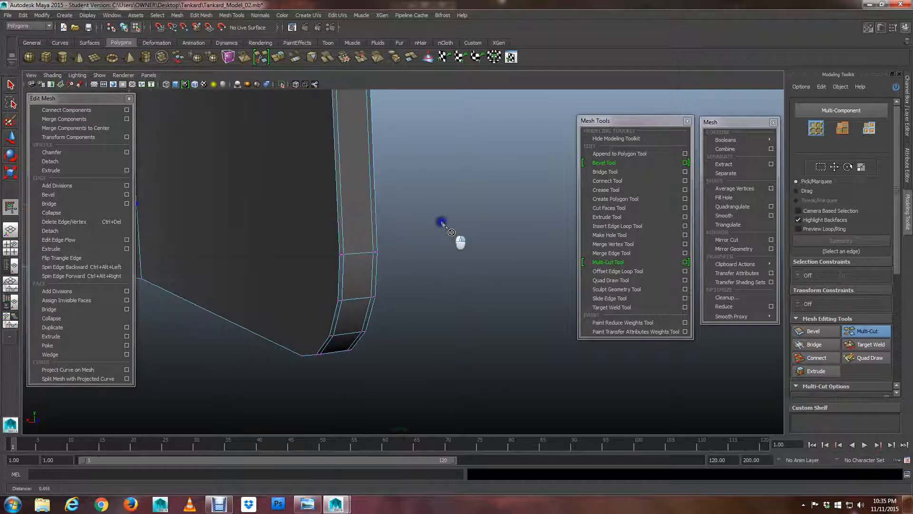
{"action": "left_click_drag", "start_coordinate": [419, 219], "coordinate": [438, 221], "text": "alt"}
{"action": "mouse_move", "coordinate": [438, 220]}
{"action": "middle_mouse_down", "text": "alt"}
{"action": "mouse_move", "coordinate": [418, 216]}
{"action": "mouse_move", "coordinate": [431, 209]}
{"action": "middle_mouse_up", "text": "alt"}
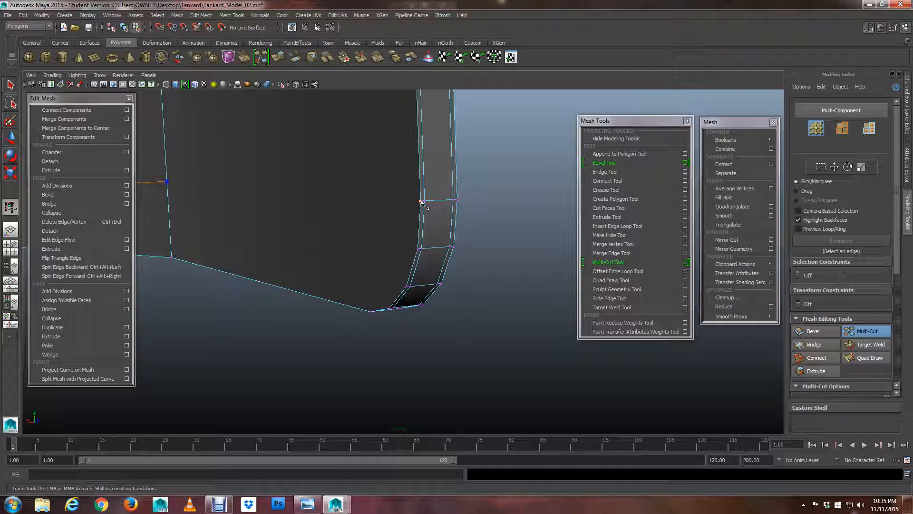
{"action": "left_click", "coordinate": [414, 214]}
- Check and complete the lower-border Multi-Cut, preview the smoothed mesh, and return to the unsmoothed display
{"action": "scroll", "coordinate": [306, 261], "scroll_direction": "down", "scroll_amount": 3}
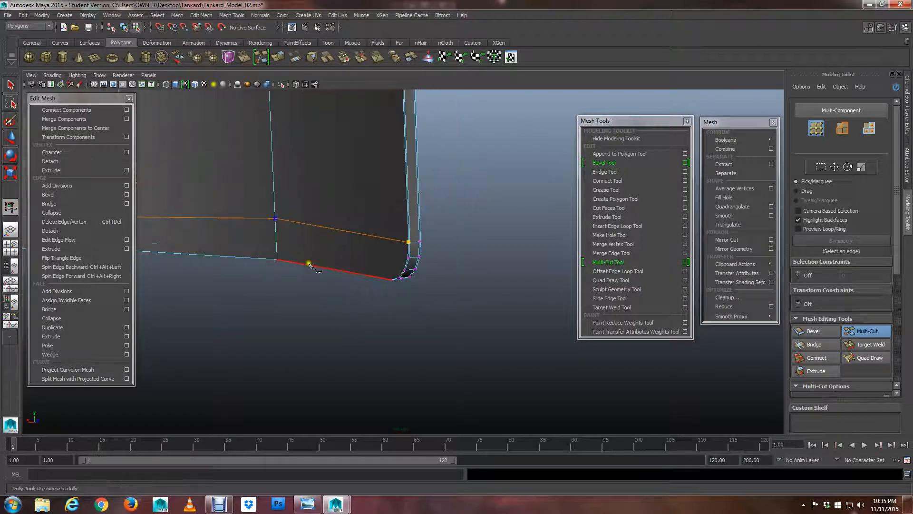
{"action": "middle_click_drag", "start_coordinate": [249, 250], "coordinate": [392, 243], "text": "alt"}
{"action": "left_click_drag", "start_coordinate": [392, 243], "coordinate": [310, 196], "text": "alt"}
{"action": "middle_click_drag", "start_coordinate": [308, 195], "coordinate": [289, 196], "text": "alt"}
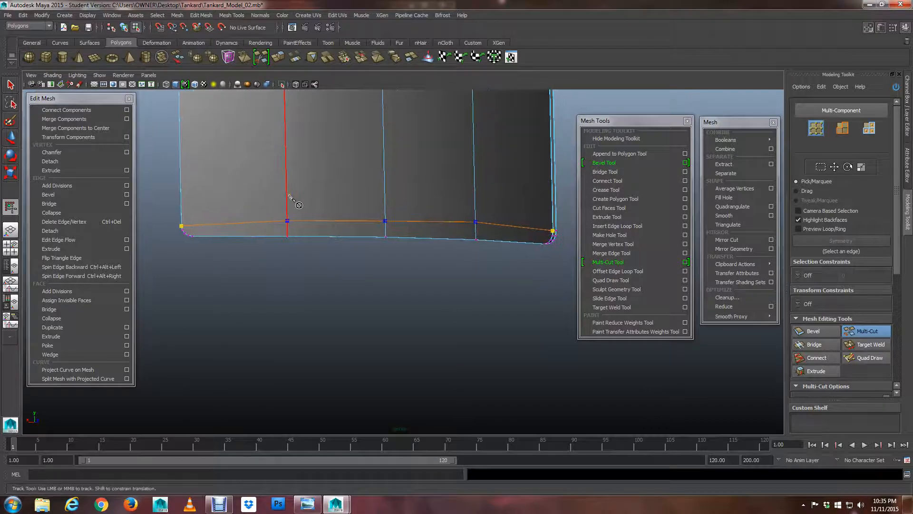
{"action": "key", "text": "Return"}
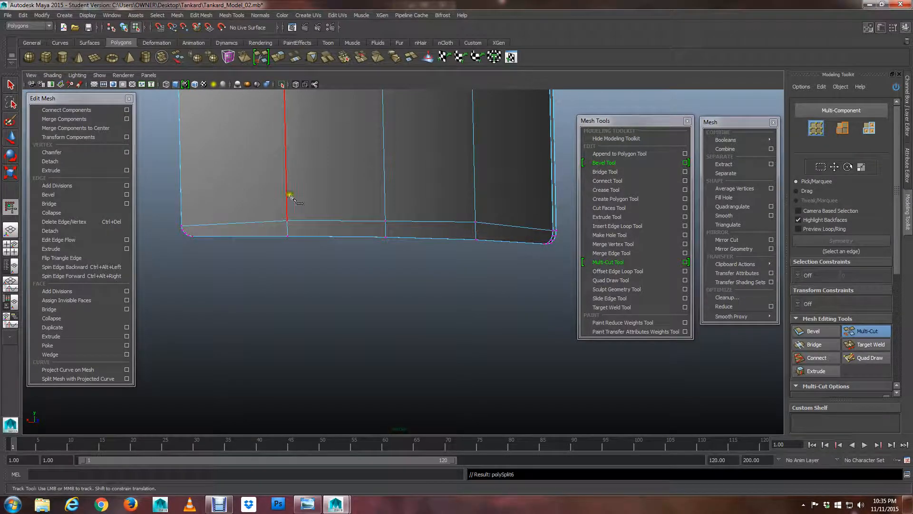
{"action": "left_click_drag", "start_coordinate": [293, 206], "coordinate": [461, 255], "text": "alt"}
{"action": "key", "text": "3"}
{"action": "key", "text": "1"}
- Start a Multi-Cut at the lowest inner vertex of a rounded upper corner of the panel
{"action": "middle_click_drag", "start_coordinate": [456, 204], "coordinate": [343, 282], "text": "alt"}
{"action": "scroll", "coordinate": [323, 245], "scroll_direction": "up", "scroll_amount": 5}
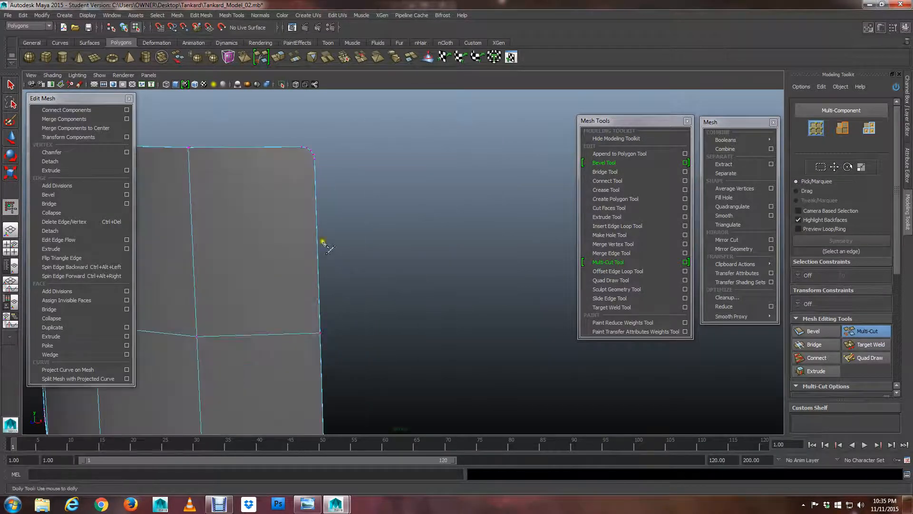
{"action": "middle_click_drag", "start_coordinate": [323, 245], "coordinate": [482, 238], "text": "alt"}
{"action": "scroll", "coordinate": [482, 239], "scroll_direction": "down", "scroll_amount": 5}
{"action": "left_click_drag", "start_coordinate": [434, 245], "coordinate": [391, 287], "text": "alt"}
{"action": "scroll", "coordinate": [389, 286], "scroll_direction": "up", "scroll_amount": 3}
{"action": "scroll", "coordinate": [273, 269], "scroll_direction": "up", "scroll_amount": 4}
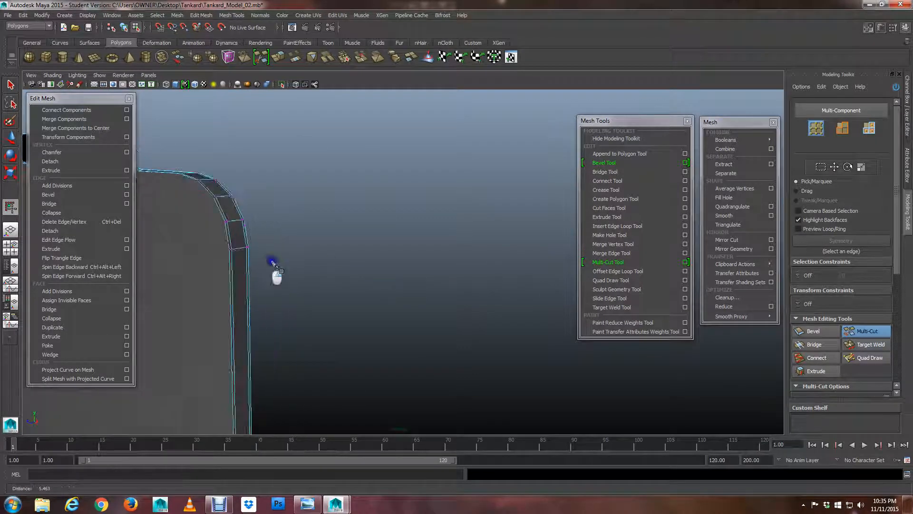
{"action": "left_click_drag", "start_coordinate": [301, 270], "coordinate": [350, 268], "text": "alt"}
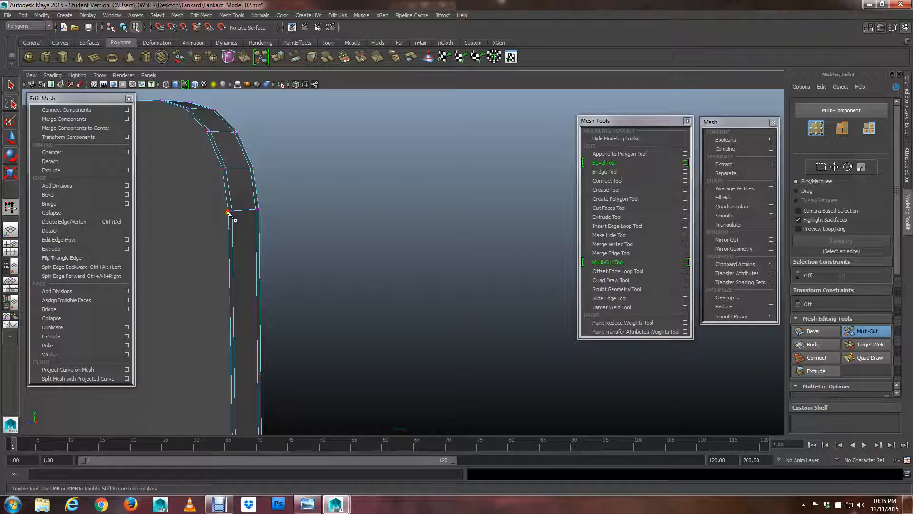
{"action": "left_click_drag", "start_coordinate": [228, 208], "coordinate": [335, 240], "text": "alt"}
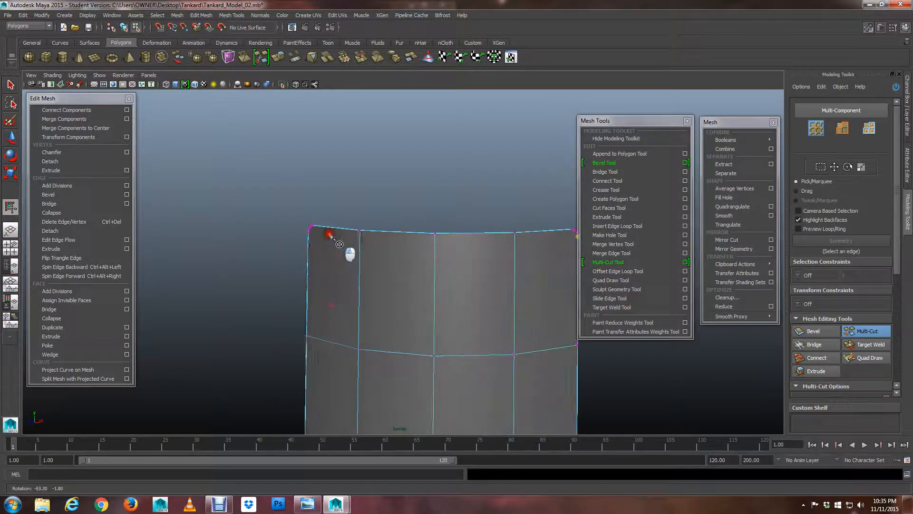
- Carry the Multi-Cut across the three vertical edges just below the panel's upper border, snapping each point
{"action": "middle_click_drag", "start_coordinate": [388, 252], "coordinate": [322, 249], "text": "alt"}
{"action": "right_click_drag", "start_coordinate": [322, 249], "coordinate": [386, 241], "text": "alt"}
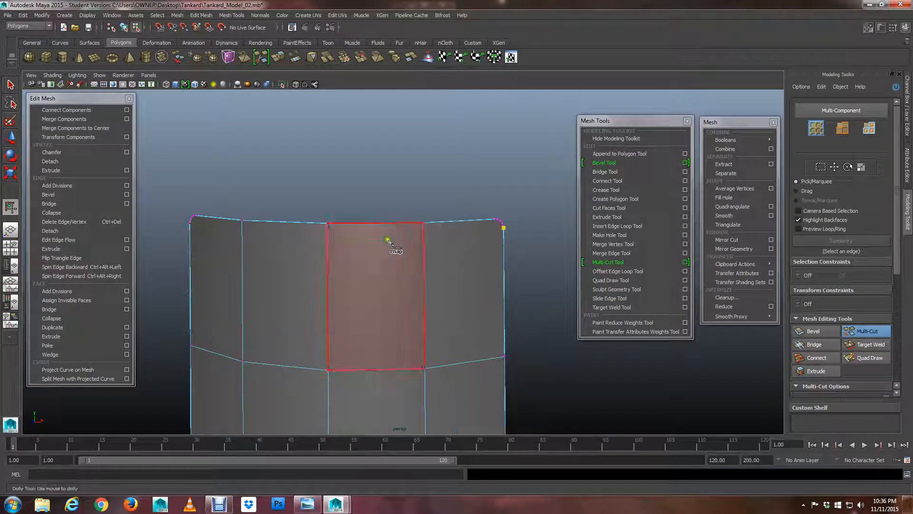
{"action": "left_click", "coordinate": [422, 240]}
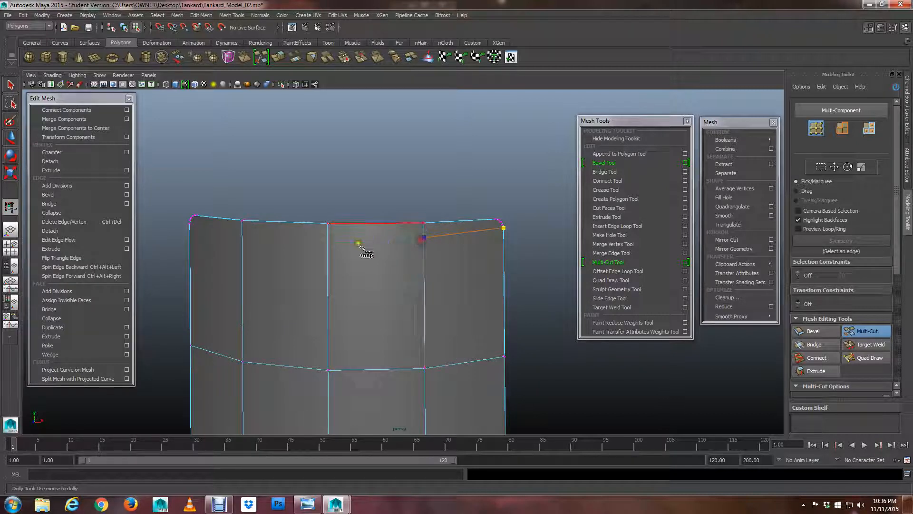
{"action": "left_click", "coordinate": [327, 238]}
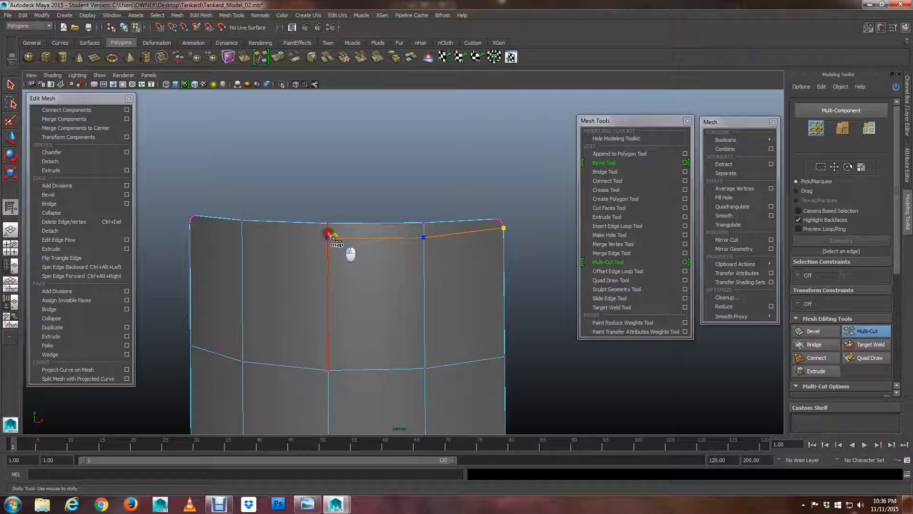
{"action": "left_click", "coordinate": [242, 233]}
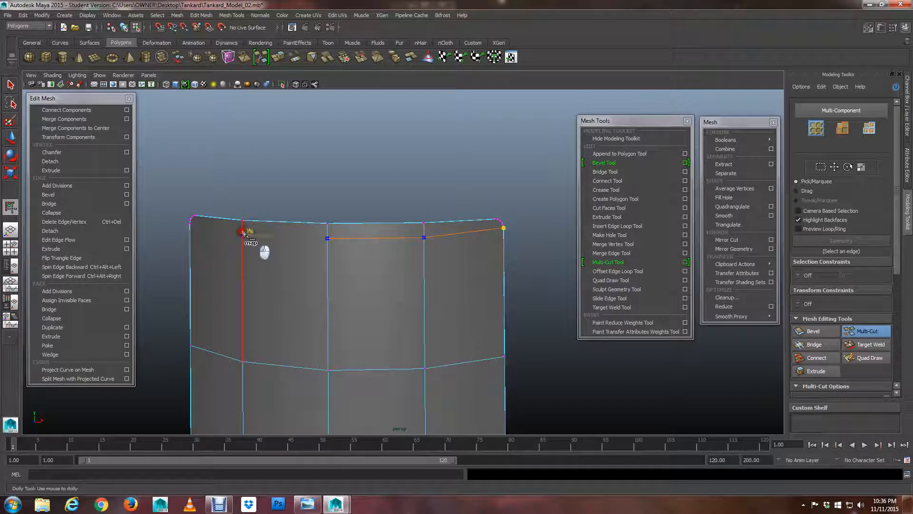
- End the Multi-Cut at the matching vertex of the opposite rounded upper corner and complete the cut
{"action": "scroll", "coordinate": [245, 231], "scroll_direction": "up", "scroll_amount": 6}
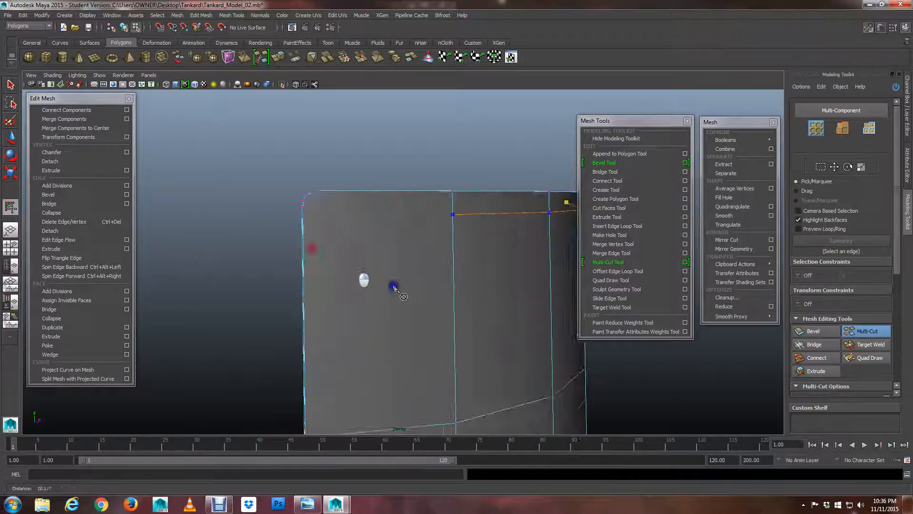
{"action": "left_click_drag", "start_coordinate": [327, 238], "coordinate": [348, 241], "text": "alt"}
{"action": "right_click_drag", "start_coordinate": [354, 245], "coordinate": [440, 295], "text": "alt"}
{"action": "middle_click_drag", "start_coordinate": [412, 287], "coordinate": [280, 295], "text": "alt"}
{"action": "right_click_drag", "start_coordinate": [285, 296], "coordinate": [329, 305], "text": "alt"}
{"action": "left_click_drag", "start_coordinate": [329, 307], "coordinate": [343, 305], "text": "alt"}
{"action": "right_click_drag", "start_coordinate": [342, 306], "coordinate": [391, 314], "text": "alt"}
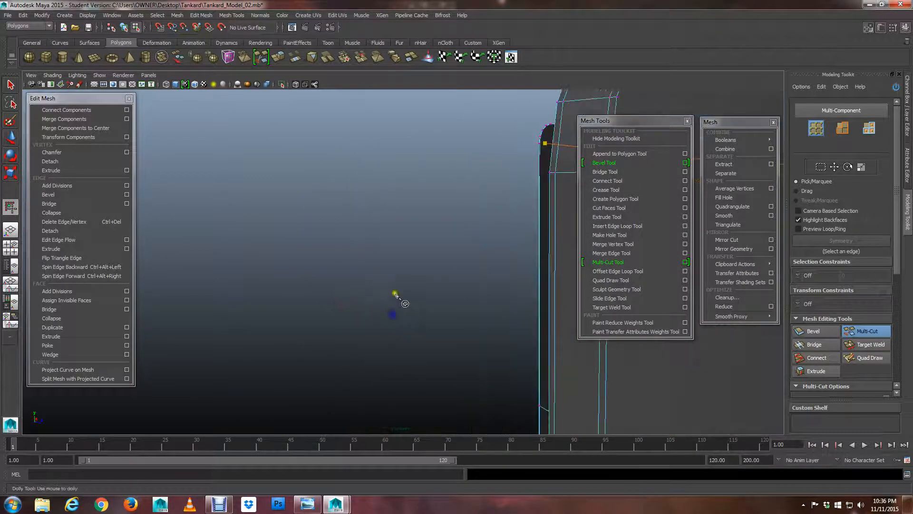
{"action": "middle_click_drag", "start_coordinate": [395, 294], "coordinate": [352, 297], "text": "alt"}
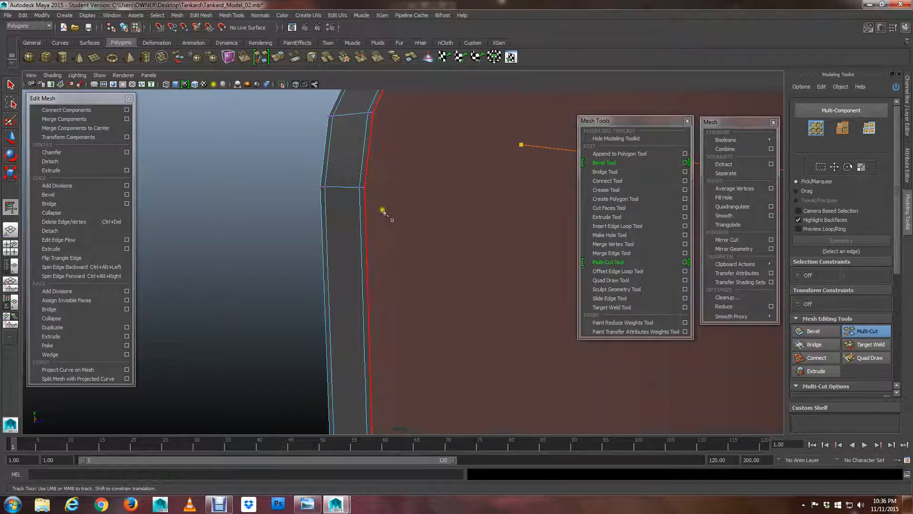
{"action": "left_click_drag", "start_coordinate": [383, 209], "coordinate": [351, 257], "text": "alt"}
{"action": "middle_click_drag", "start_coordinate": [351, 257], "coordinate": [366, 253], "text": "alt"}
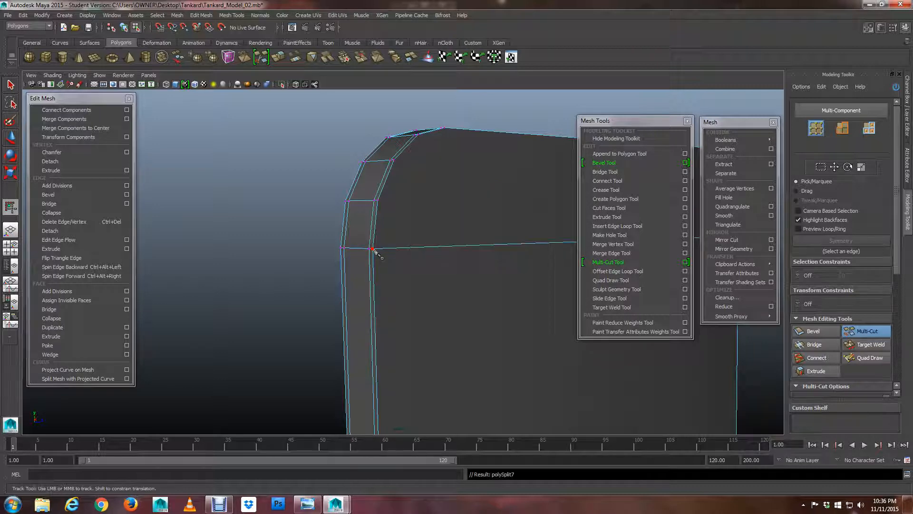
{"action": "scroll", "coordinate": [376, 252], "scroll_direction": "down", "scroll_amount": 2}
{"action": "left_click_drag", "start_coordinate": [396, 264], "coordinate": [444, 280], "text": "alt"}
{"action": "middle_click_drag", "start_coordinate": [444, 279], "coordinate": [247, 285], "text": "alt"}
{"action": "scroll", "coordinate": [247, 285], "scroll_direction": "up", "scroll_amount": 3}
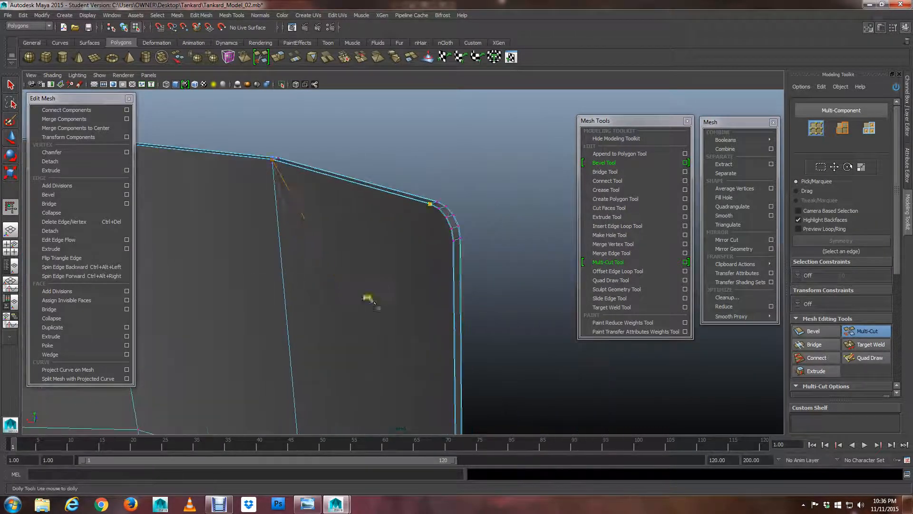
{"action": "scroll", "coordinate": [425, 285], "scroll_direction": "up", "scroll_amount": 3}
{"action": "key", "text": "ctrl"}
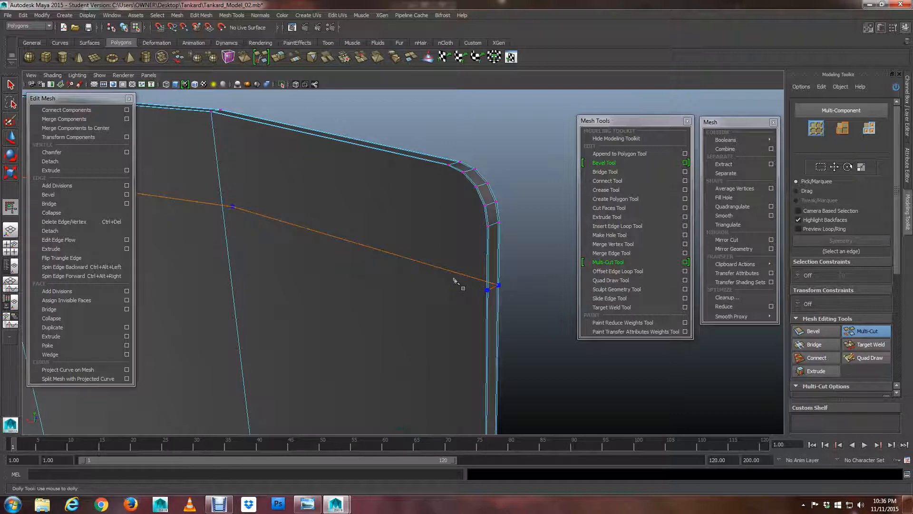
{"action": "key", "text": "ctrl+s"}
{"action": "left_click", "coordinate": [434, 259]}
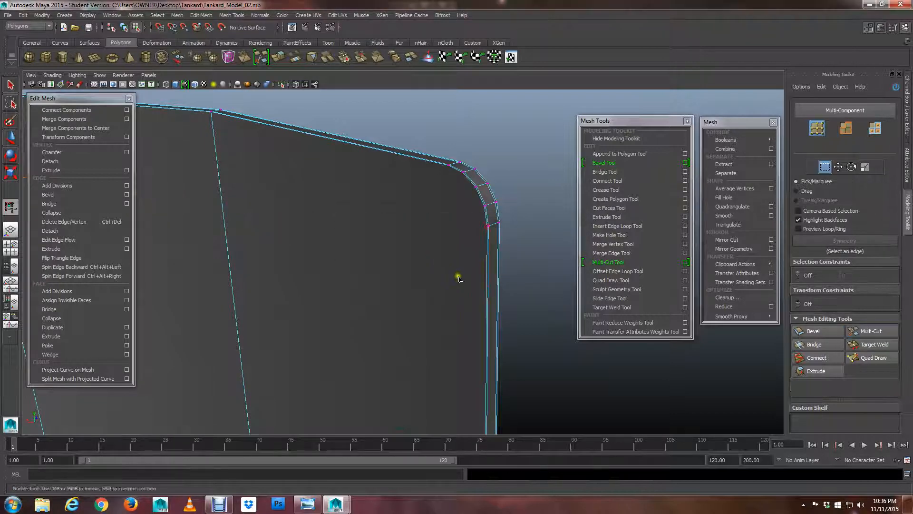
- Restart the Multi-Cut at the upper corner vertex on the uncut face and snap its next point at 10% on the first vertical edge
{"action": "middle_click_drag", "start_coordinate": [443, 274], "coordinate": [324, 284], "text": "alt"}
{"action": "scroll", "coordinate": [351, 289], "scroll_direction": "up", "scroll_amount": 3}
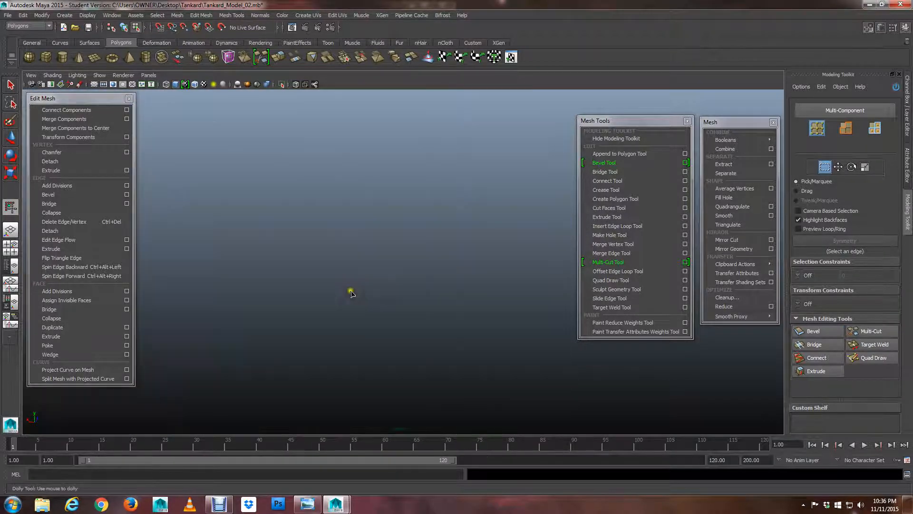
{"action": "scroll", "coordinate": [363, 279], "scroll_direction": "down", "scroll_amount": 1}
{"action": "middle_click_drag", "start_coordinate": [395, 267], "coordinate": [365, 273], "text": "alt"}
{"action": "left_click_drag", "start_coordinate": [365, 273], "coordinate": [383, 261], "text": "alt"}
{"action": "right_click_drag", "start_coordinate": [384, 261], "coordinate": [306, 252], "text": "alt"}
{"action": "left_click_drag", "start_coordinate": [374, 244], "coordinate": [349, 304], "text": "alt"}
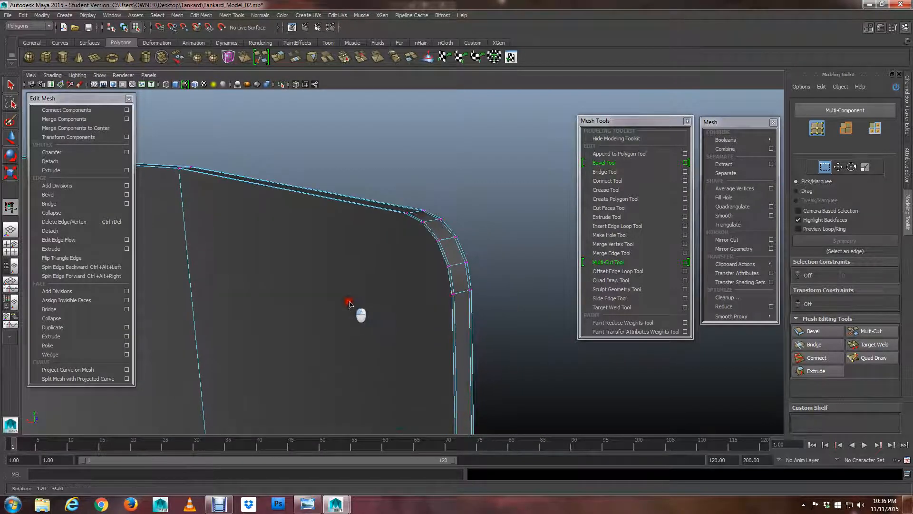
{"action": "left_click", "coordinate": [864, 331]}
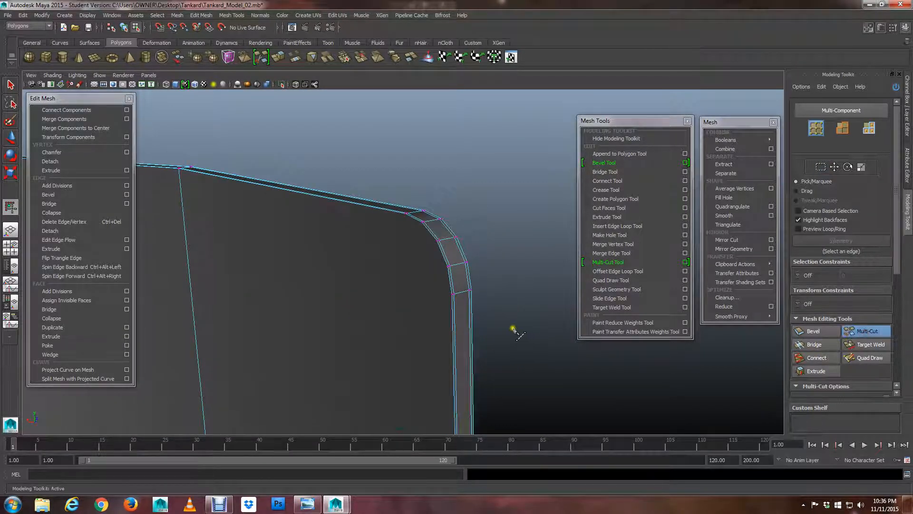
{"action": "right_click_drag", "start_coordinate": [516, 331], "coordinate": [583, 337], "text": "alt"}
{"action": "middle_click_drag", "start_coordinate": [582, 338], "coordinate": [459, 304], "text": "alt"}
{"action": "left_click", "coordinate": [468, 228]}
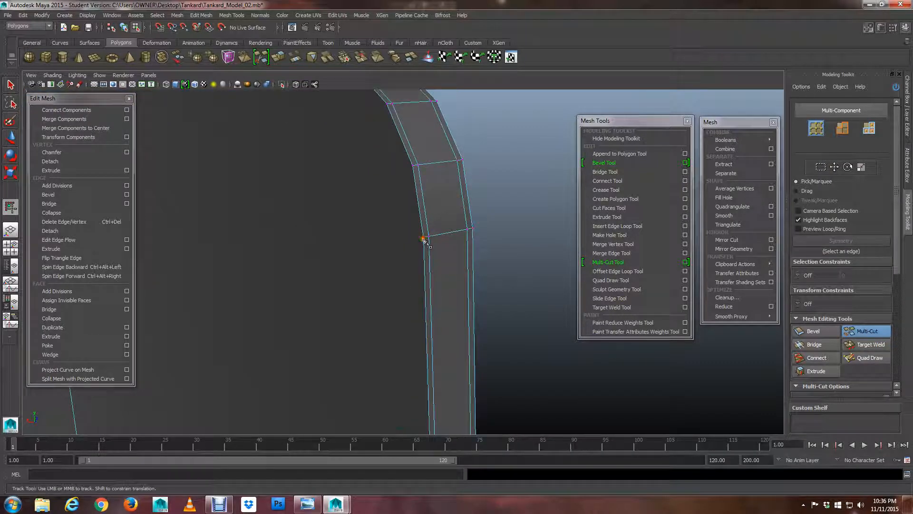
{"action": "left_click_drag", "start_coordinate": [423, 238], "coordinate": [446, 279], "text": "alt"}
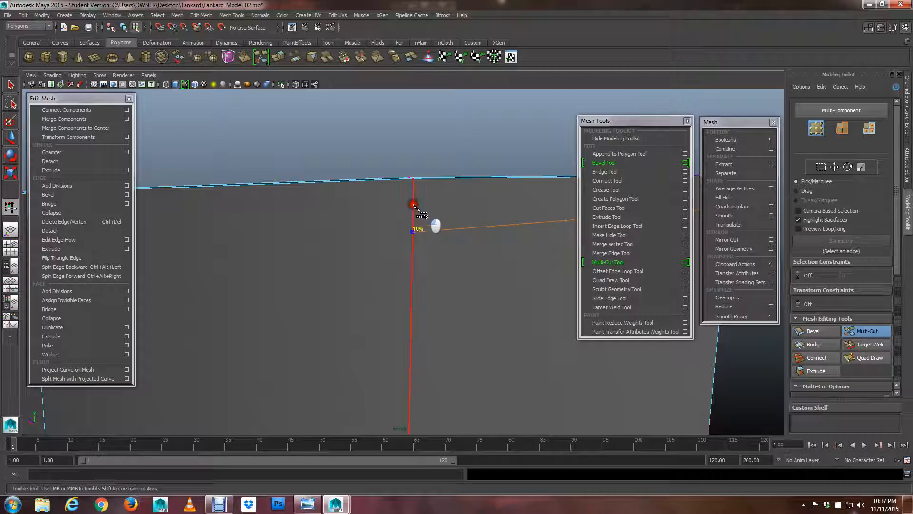
{"action": "scroll", "coordinate": [413, 205], "scroll_direction": "down", "scroll_amount": 5}
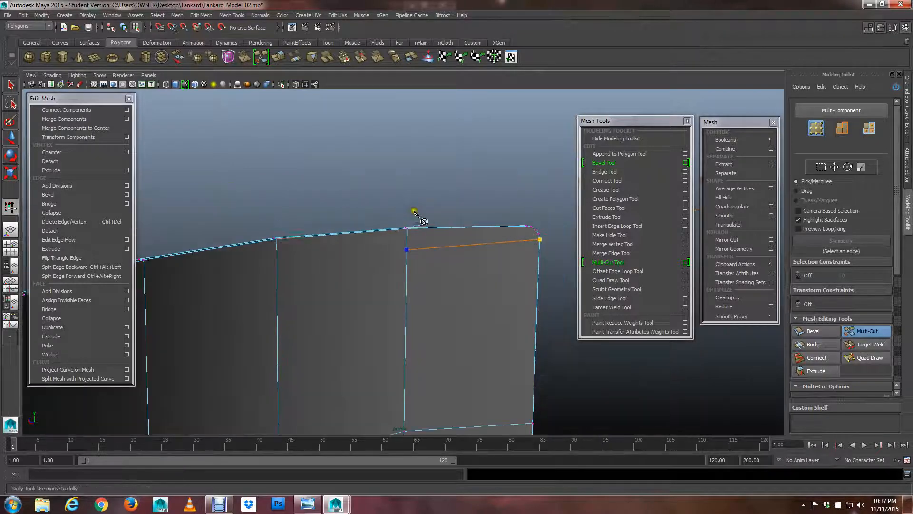
- Carry the Multi-Cut across the remaining vertical edges just below the panel's upper border, snapping at 90%
{"action": "middle_click_drag", "start_coordinate": [379, 238], "coordinate": [471, 221], "text": "alt"}
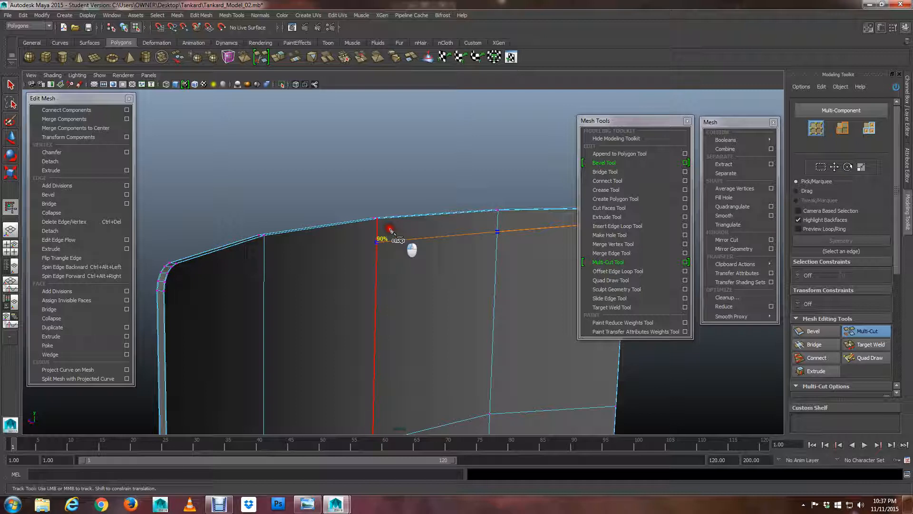
{"action": "left_click", "coordinate": [389, 232]}
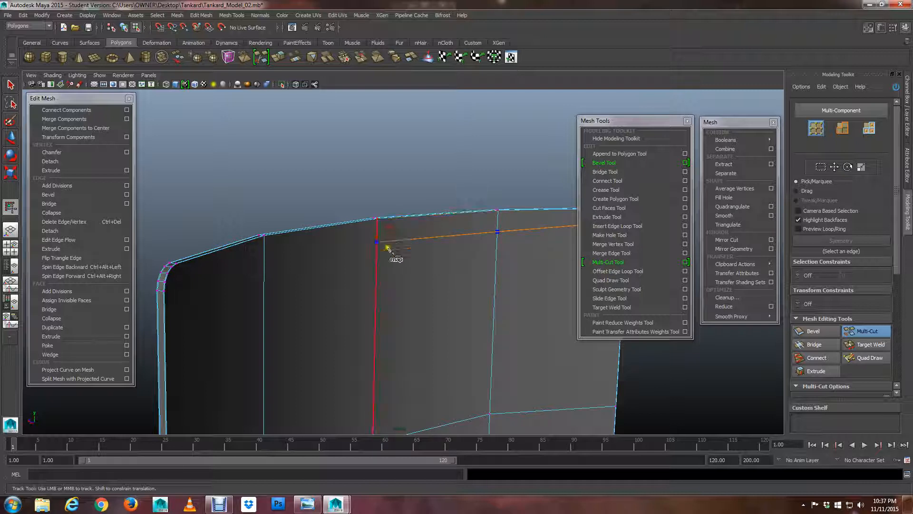
{"action": "left_click", "coordinate": [265, 266]}
- End the Multi-Cut at the lowest inner vertex of the opposite rounded upper corner and complete the cut
{"action": "left_click_drag", "start_coordinate": [187, 299], "coordinate": [200, 281], "text": "alt"}
{"action": "middle_click_drag", "start_coordinate": [199, 279], "coordinate": [276, 256], "text": "alt"}
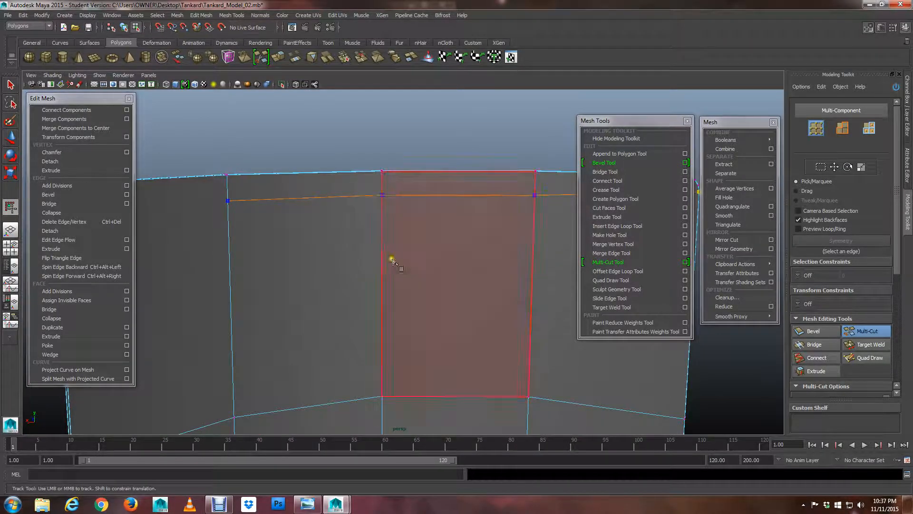
{"action": "middle_click_drag", "start_coordinate": [329, 230], "coordinate": [503, 241], "text": "alt"}
{"action": "scroll", "coordinate": [510, 239], "scroll_direction": "up", "scroll_amount": 3}
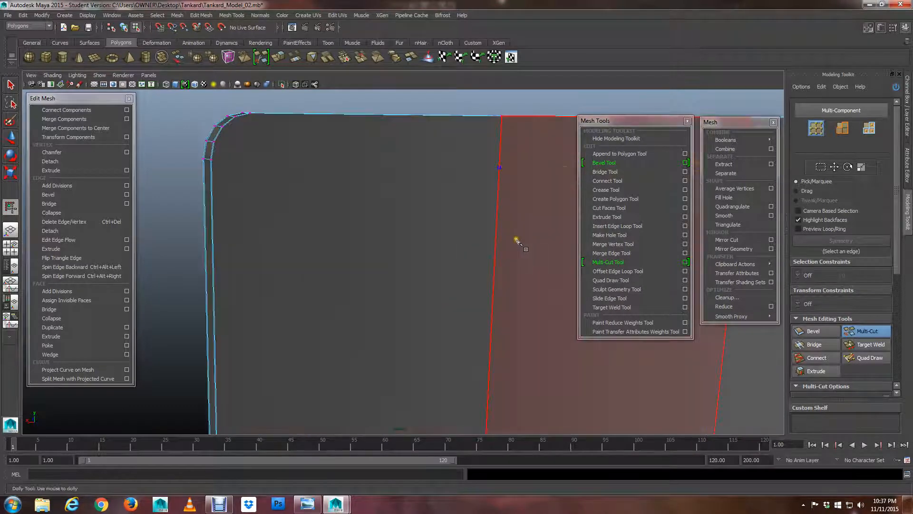
{"action": "middle_click_drag", "start_coordinate": [376, 221], "coordinate": [406, 264], "text": "alt"}
{"action": "mouse_move", "coordinate": [405, 265]}
{"action": "left_mouse_down", "text": "alt"}
{"action": "mouse_move", "coordinate": [394, 265]}
{"action": "mouse_move", "coordinate": [404, 266]}
{"action": "left_mouse_up", "text": "alt"}
{"action": "right_click_drag", "start_coordinate": [404, 266], "coordinate": [501, 290], "text": "alt"}
{"action": "left_click_drag", "start_coordinate": [501, 290], "coordinate": [459, 287], "text": "alt"}
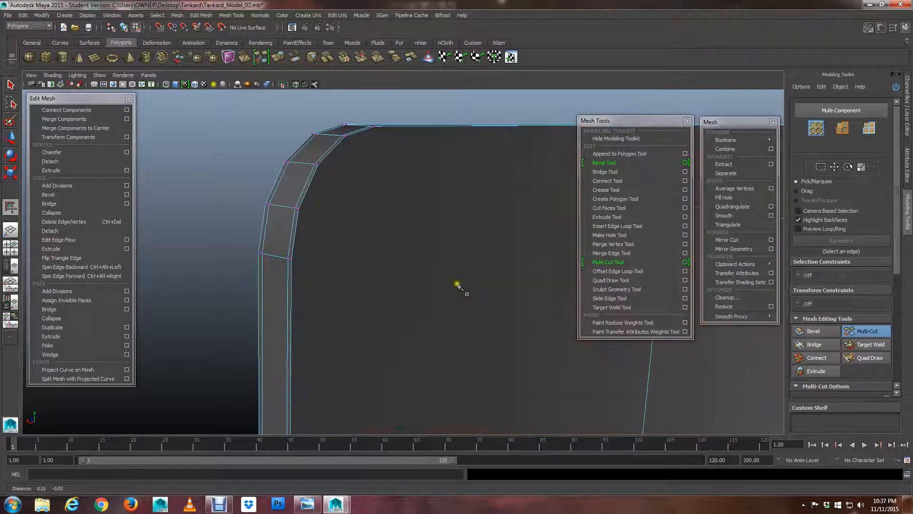
{"action": "right_click_drag", "start_coordinate": [330, 262], "coordinate": [346, 266], "text": "alt"}
{"action": "middle_click_drag", "start_coordinate": [335, 261], "coordinate": [339, 262], "text": "alt"}
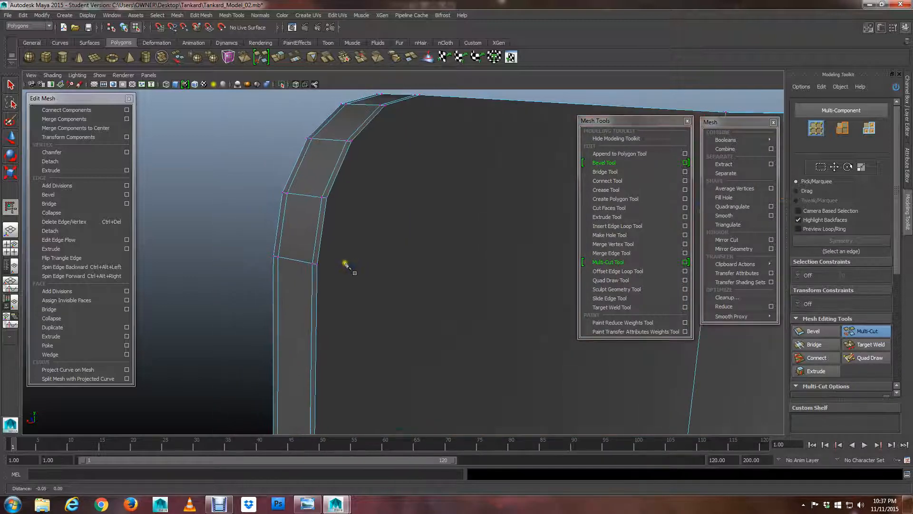
{"action": "left_click_drag", "start_coordinate": [340, 263], "coordinate": [348, 272], "text": "alt"}
{"action": "middle_click_drag", "start_coordinate": [347, 272], "coordinate": [350, 263], "text": "alt"}
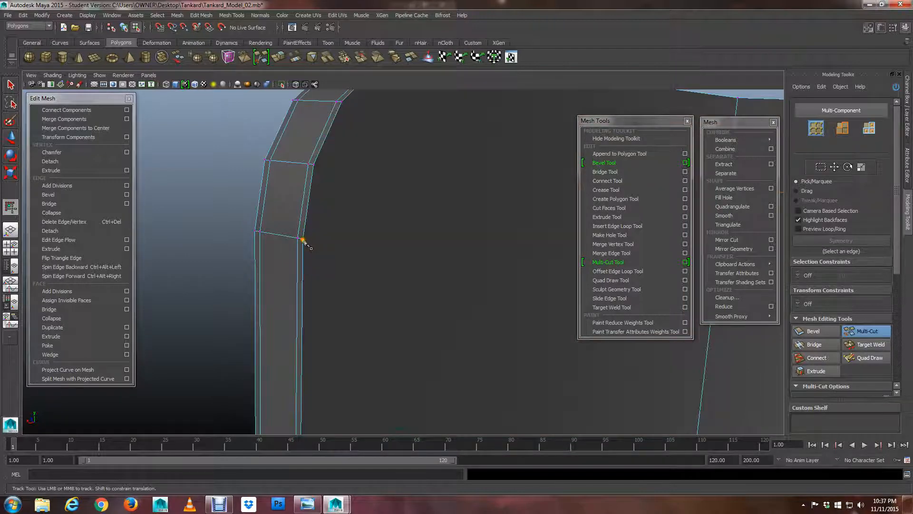
{"action": "scroll", "coordinate": [316, 242], "scroll_direction": "down", "scroll_amount": 5}
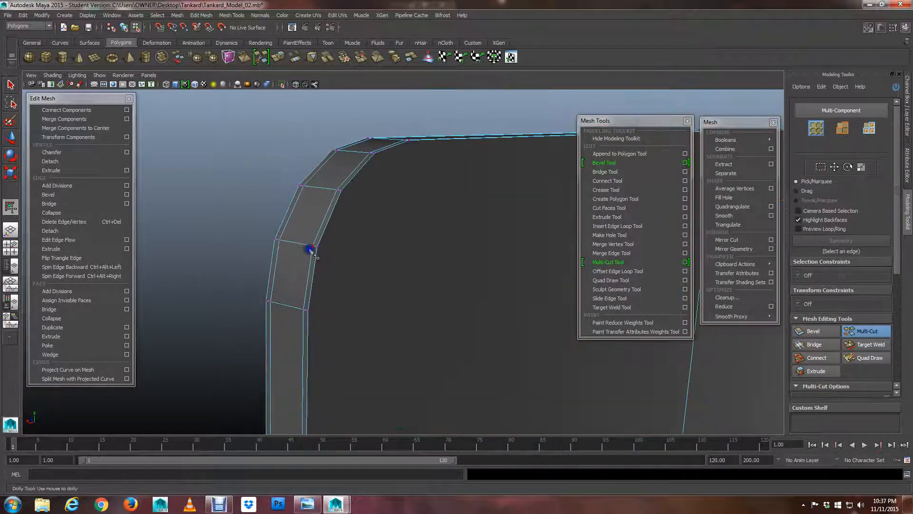
{"action": "middle_click_drag", "start_coordinate": [310, 250], "coordinate": [316, 235], "text": "alt"}
{"action": "right_click_drag", "start_coordinate": [318, 236], "coordinate": [355, 236], "text": "alt"}
{"action": "middle_click_drag", "start_coordinate": [339, 217], "coordinate": [343, 231], "text": "alt"}
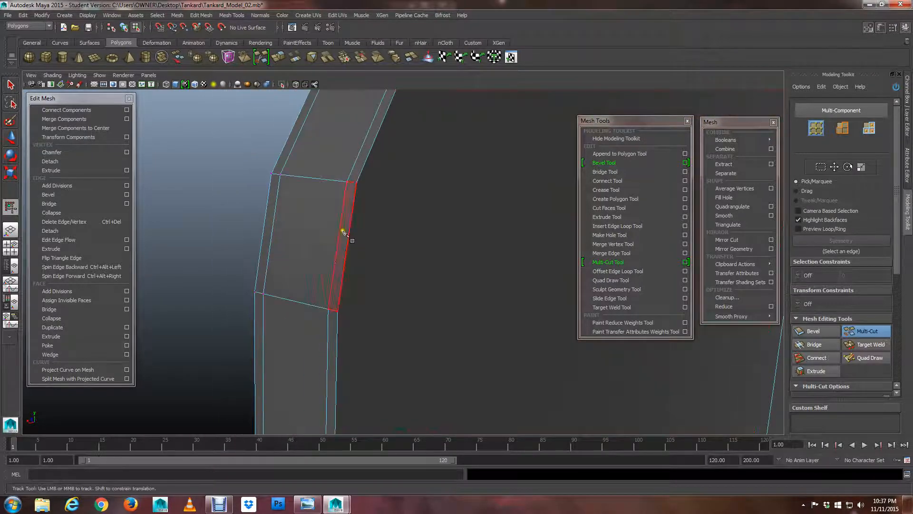
{"action": "right_click_drag", "start_coordinate": [367, 238], "coordinate": [361, 237], "text": "alt"}
{"action": "middle_click_drag", "start_coordinate": [361, 238], "coordinate": [354, 236], "text": "alt"}
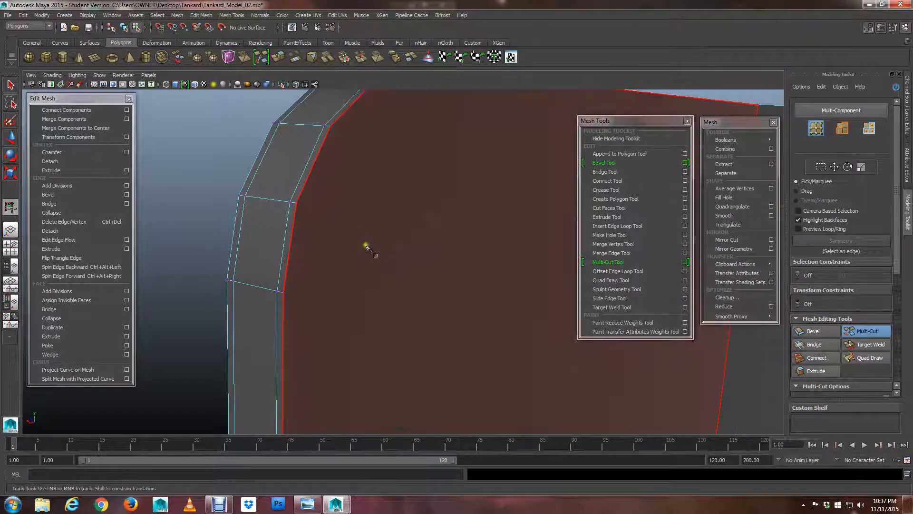
{"action": "right_click_drag", "start_coordinate": [366, 246], "coordinate": [352, 244], "text": "alt"}
{"action": "middle_click_drag", "start_coordinate": [352, 244], "coordinate": [365, 248], "text": "alt"}
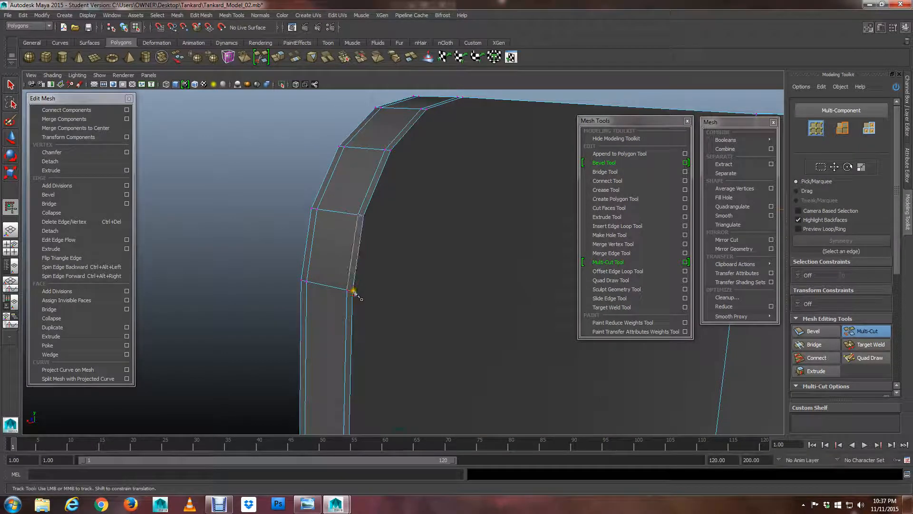
{"action": "middle_click_drag", "start_coordinate": [355, 291], "coordinate": [291, 282], "text": "alt"}
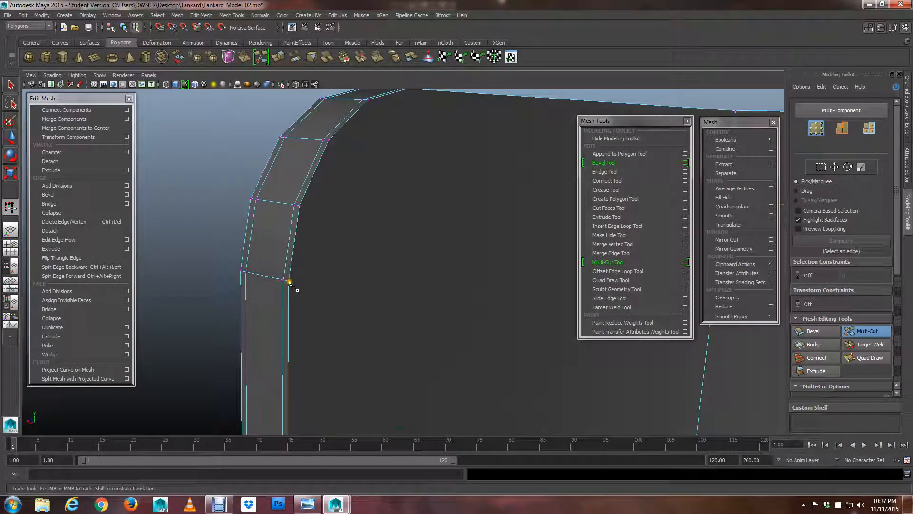
{"action": "left_click", "coordinate": [289, 282]}
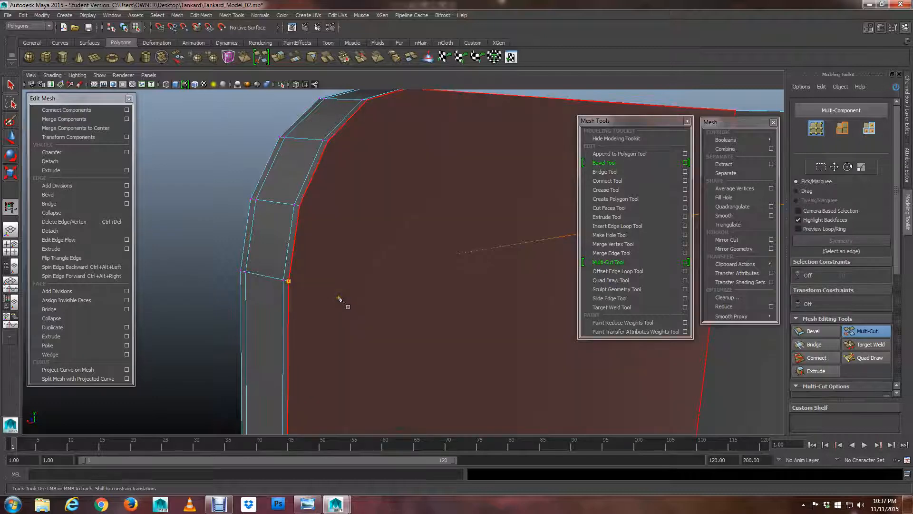
{"action": "right_click", "coordinate": [338, 297]}
- Preview the panel with smoothing, then return it to the unsmoothed display
{"action": "scroll", "coordinate": [335, 270], "scroll_direction": "down", "scroll_amount": 8}
{"action": "middle_click_drag", "start_coordinate": [450, 287], "coordinate": [333, 271], "text": "alt"}
{"action": "scroll", "coordinate": [332, 271], "scroll_direction": "up", "scroll_amount": 1}
{"action": "key", "text": "3"}
{"action": "scroll", "coordinate": [333, 271], "scroll_direction": "down", "scroll_amount": 5}
{"action": "key", "text": "1"}
{"action": "left_click_drag", "start_coordinate": [333, 249], "coordinate": [412, 285], "text": "alt"}
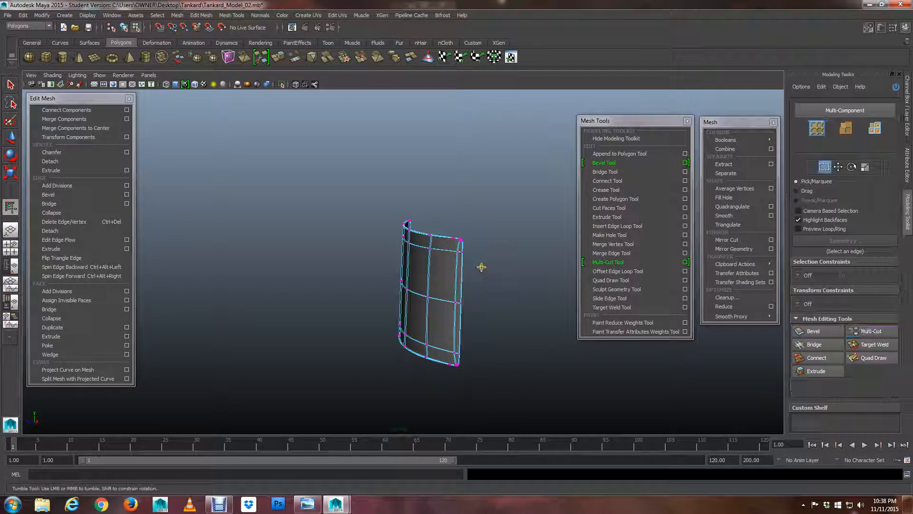
- Return to object selection and select the whole panel in unsmoothed display
{"action": "left_click_drag", "start_coordinate": [481, 265], "coordinate": [461, 261], "text": "alt"}
{"action": "right_click", "coordinate": [464, 263]}
{"action": "right_click_drag", "start_coordinate": [464, 263], "coordinate": [504, 249]}
{"action": "middle_click_drag", "start_coordinate": [509, 260], "coordinate": [429, 220], "text": "alt"}
{"action": "left_click_drag", "start_coordinate": [429, 220], "coordinate": [383, 228], "text": "alt"}
{"action": "right_click_drag", "start_coordinate": [481, 249], "coordinate": [592, 286], "text": "alt"}
{"action": "left_click_drag", "start_coordinate": [477, 196], "coordinate": [341, 320], "text": "alt"}
{"action": "scroll", "coordinate": [468, 294], "scroll_direction": "up", "scroll_amount": 6}
{"action": "left_click", "coordinate": [467, 296]}
{"action": "key", "text": "1"}
{"action": "scroll", "coordinate": [463, 286], "scroll_direction": "down", "scroll_amount": 2}
{"action": "left_click_drag", "start_coordinate": [393, 214], "coordinate": [374, 261], "text": "alt"}
{"action": "middle_click_drag", "start_coordinate": [320, 266], "coordinate": [387, 242], "text": "alt"}
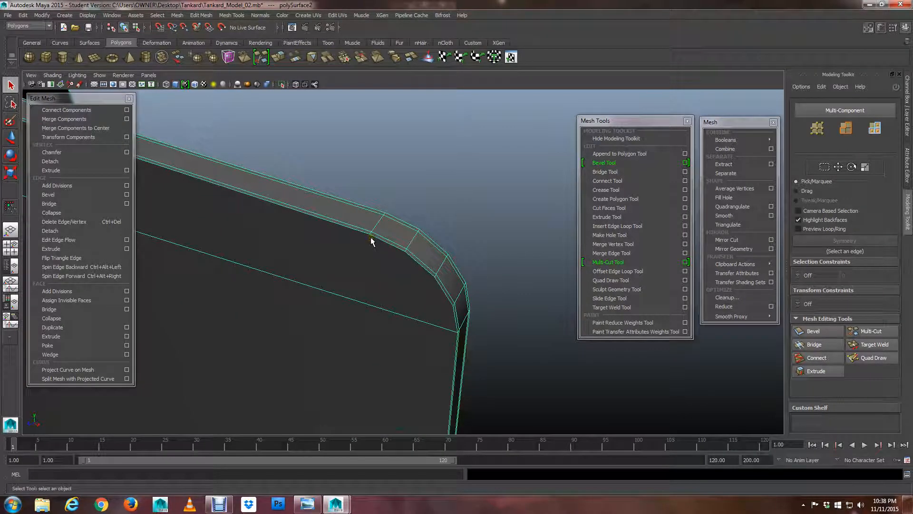
- Activate Multi-Cut and place its first point where the rounded lower corner meets the panel's bottom border
{"action": "mouse_move", "coordinate": [742, 316]}
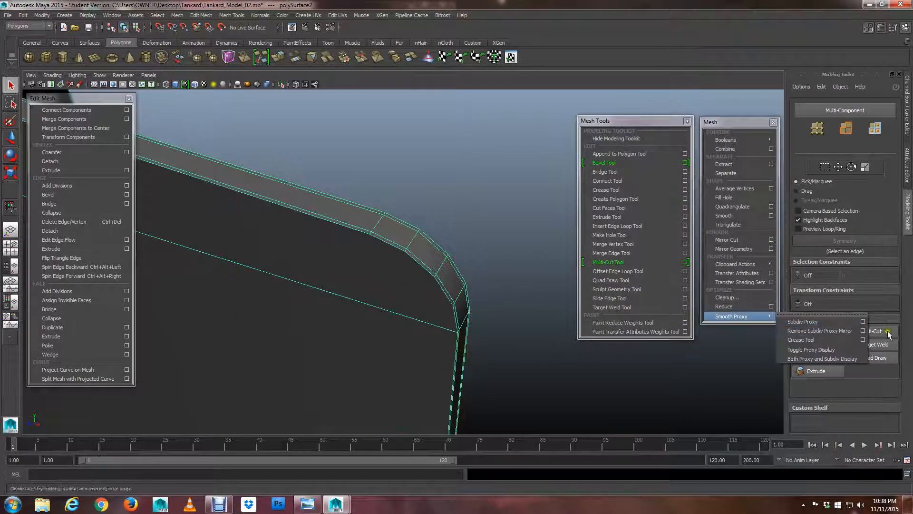
{"action": "left_click", "coordinate": [872, 331]}
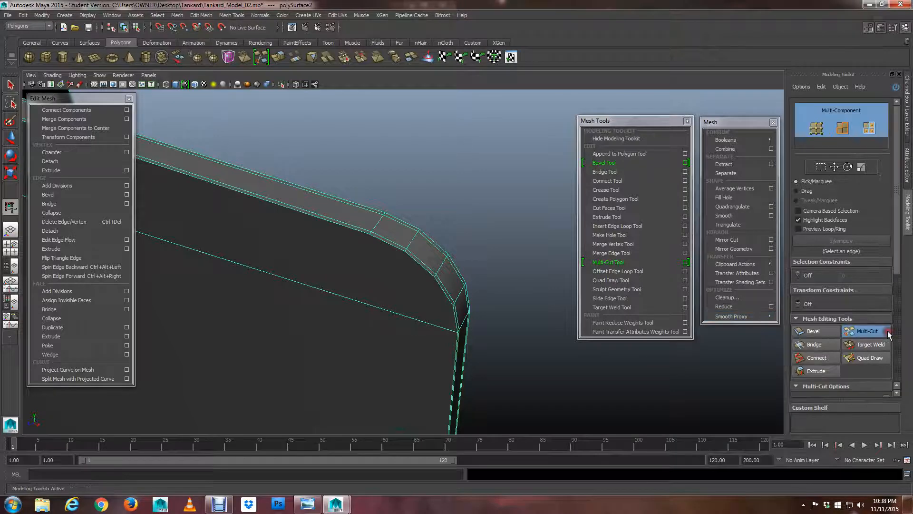
{"action": "left_click", "coordinate": [370, 235]}
{"action": "scroll", "coordinate": [386, 284], "scroll_direction": "down", "scroll_amount": 3}
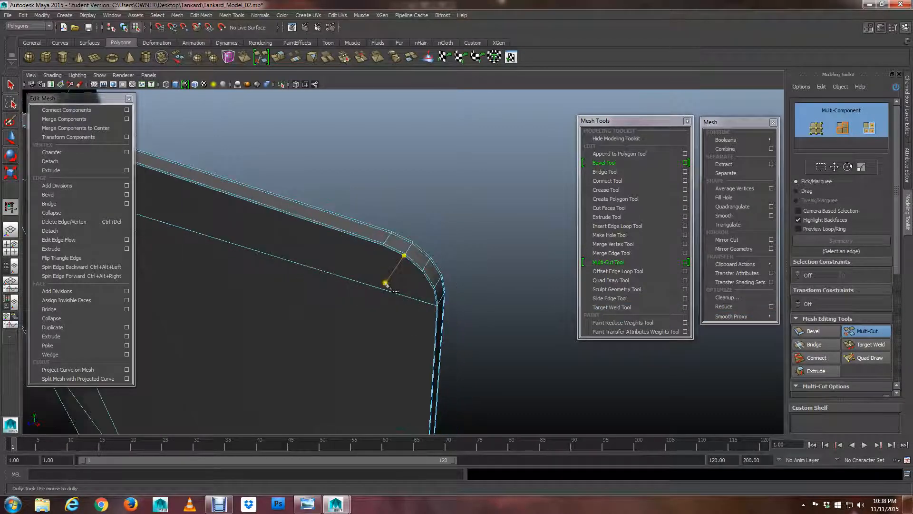
{"action": "left_click_drag", "start_coordinate": [396, 278], "coordinate": [417, 293], "text": "alt"}
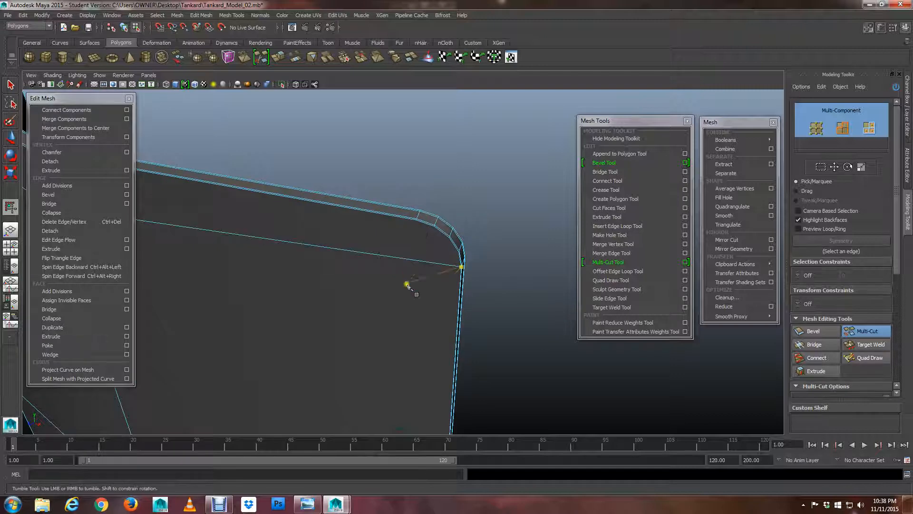
{"action": "scroll", "coordinate": [390, 393], "scroll_direction": "down", "scroll_amount": 4}
{"action": "middle_click_drag", "start_coordinate": [388, 387], "coordinate": [419, 213], "text": "alt"}
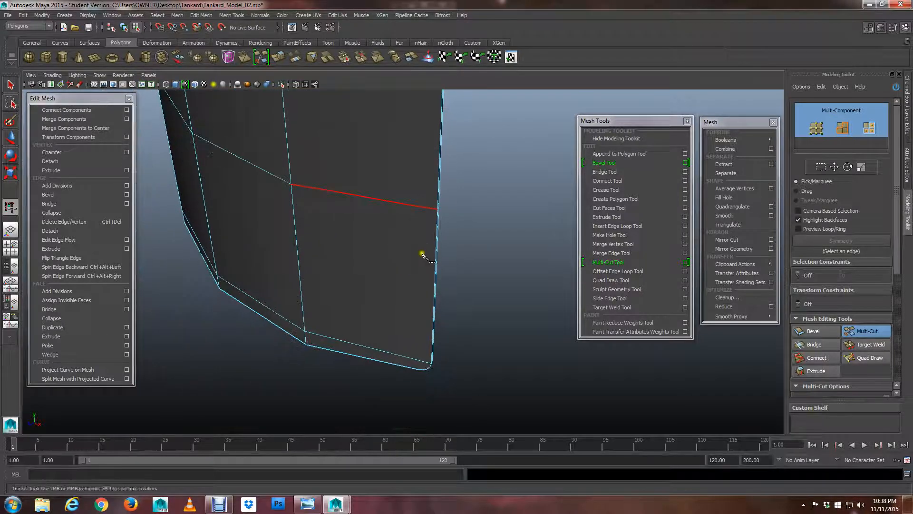
{"action": "left_click_drag", "start_coordinate": [421, 255], "coordinate": [428, 218], "text": "alt"}
{"action": "middle_click_drag", "start_coordinate": [428, 218], "coordinate": [365, 317], "text": "alt"}
{"action": "scroll", "coordinate": [442, 239], "scroll_direction": "up", "scroll_amount": 4}
{"action": "scroll", "coordinate": [365, 316], "scroll_direction": "down", "scroll_amount": 2}
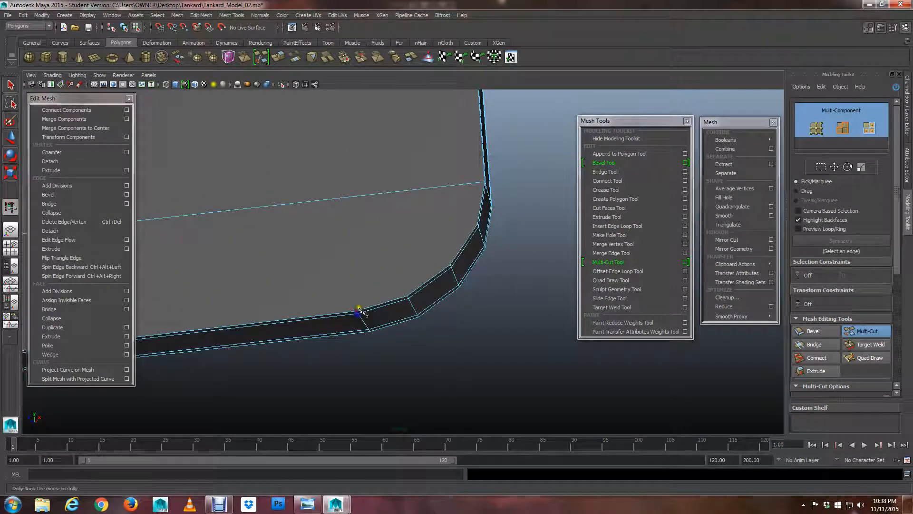
{"action": "left_click_drag", "start_coordinate": [357, 311], "coordinate": [434, 322], "text": "alt"}
{"action": "middle_click_drag", "start_coordinate": [434, 322], "coordinate": [364, 287], "text": "alt"}
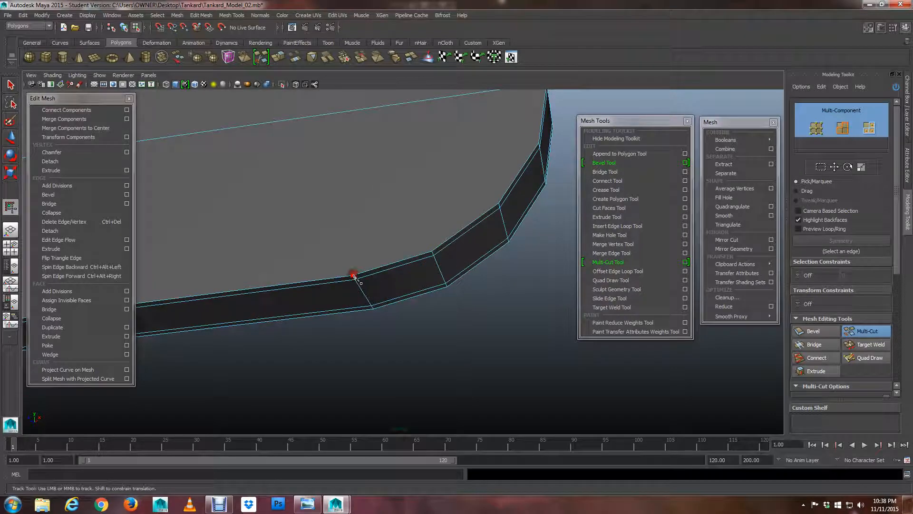
- Carry the vertical Multi-Cut up across the lower, middle and upper horizontal edges near the panel's side, snapping each point
{"action": "scroll", "coordinate": [353, 276], "scroll_direction": "down", "scroll_amount": 3}
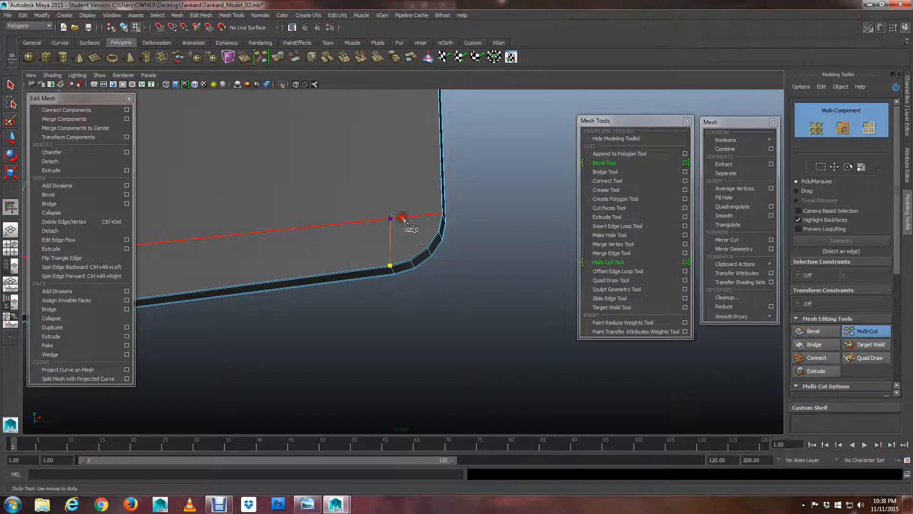
{"action": "scroll", "coordinate": [403, 219], "scroll_direction": "down", "scroll_amount": 4}
{"action": "middle_click_drag", "start_coordinate": [389, 182], "coordinate": [354, 388], "text": "alt"}
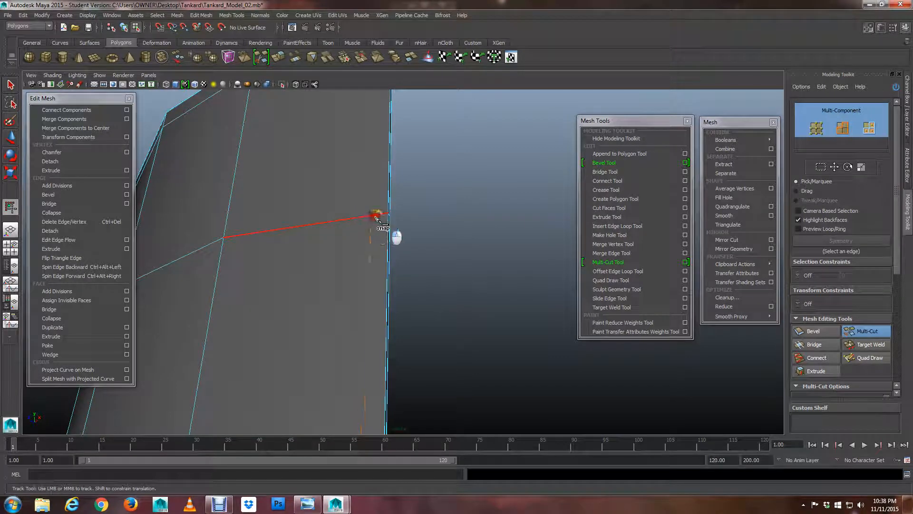
{"action": "scroll", "coordinate": [376, 209], "scroll_direction": "down", "scroll_amount": 3}
{"action": "left_click_drag", "start_coordinate": [377, 198], "coordinate": [357, 346], "text": "alt"}
{"action": "scroll", "coordinate": [361, 371], "scroll_direction": "up", "scroll_amount": 3}
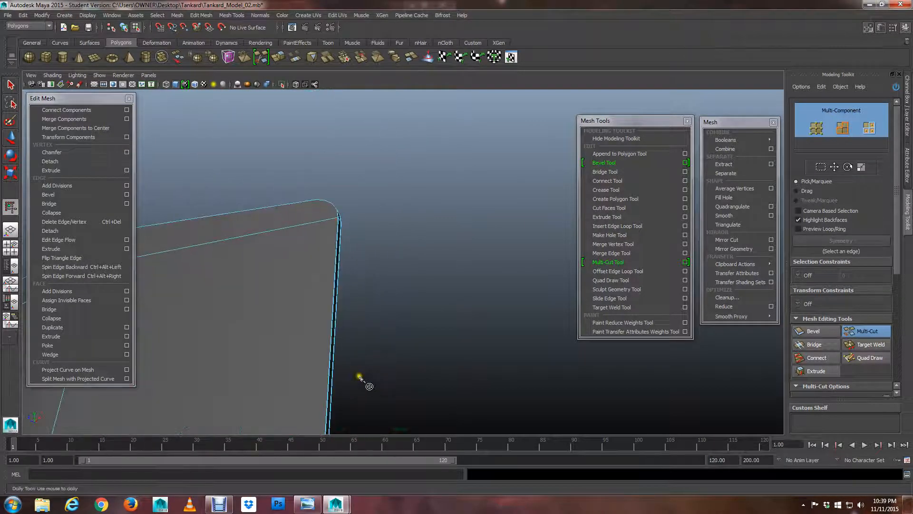
{"action": "left_click_drag", "start_coordinate": [363, 381], "coordinate": [397, 377], "text": "alt"}
{"action": "right_click_drag", "start_coordinate": [397, 377], "coordinate": [352, 185], "text": "alt"}
{"action": "left_click_drag", "start_coordinate": [352, 186], "coordinate": [404, 257], "text": "alt"}
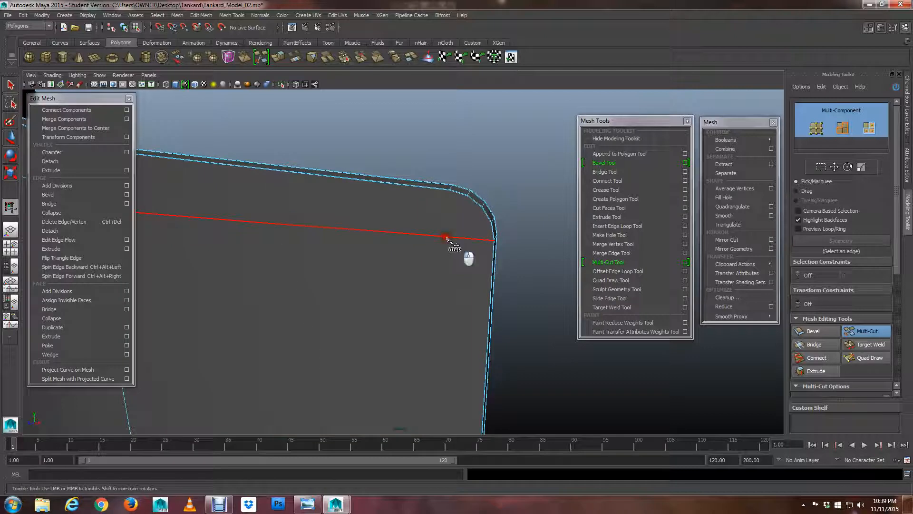
- End the vertical Multi-Cut at the vertex where the rounded upper corner meets the top border and complete the cut
{"action": "right_click_drag", "start_coordinate": [455, 236], "coordinate": [410, 293], "text": "alt"}
{"action": "middle_click_drag", "start_coordinate": [409, 292], "coordinate": [447, 289], "text": "alt"}
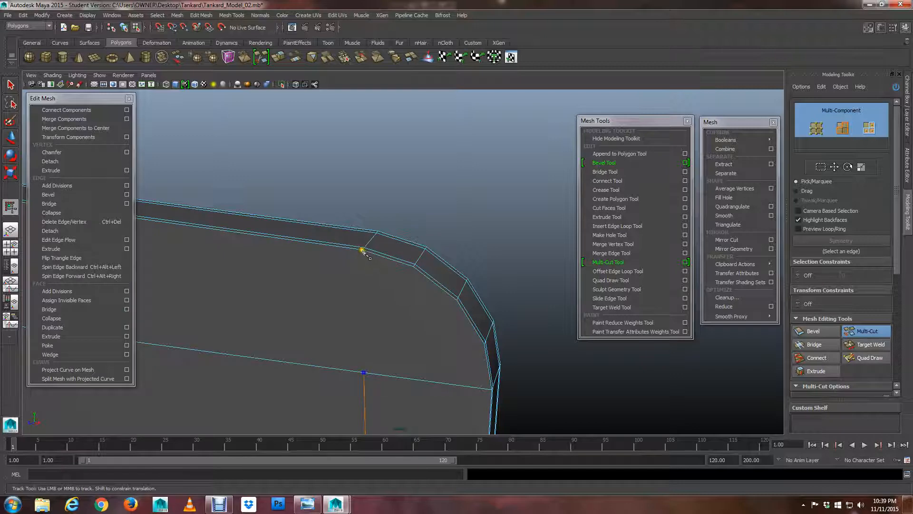
{"action": "middle_click_drag", "start_coordinate": [363, 257], "coordinate": [367, 275], "text": "alt"}
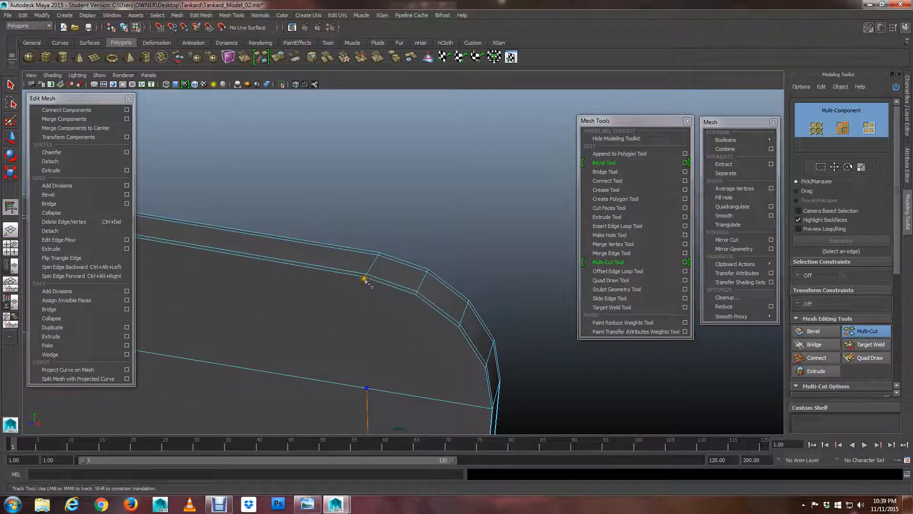
{"action": "left_click", "coordinate": [364, 277]}
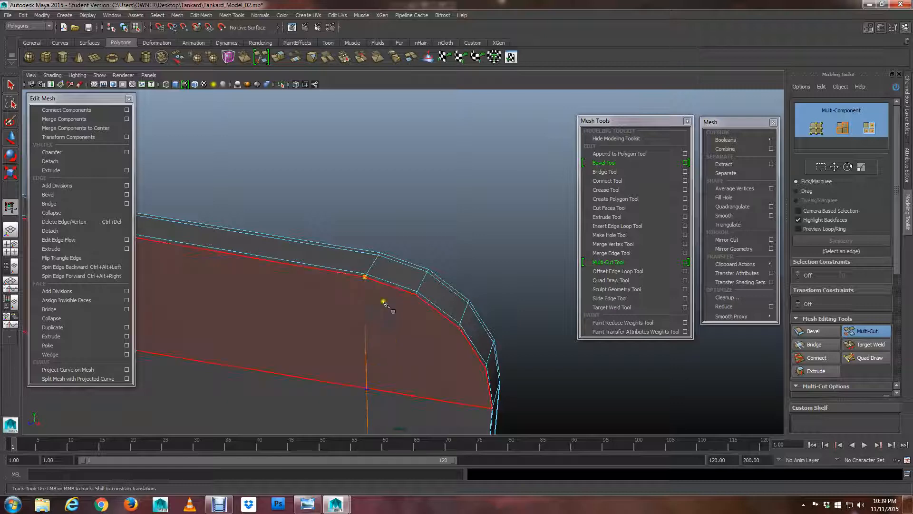
{"action": "right_click_drag", "start_coordinate": [398, 343], "coordinate": [430, 241], "text": "alt"}
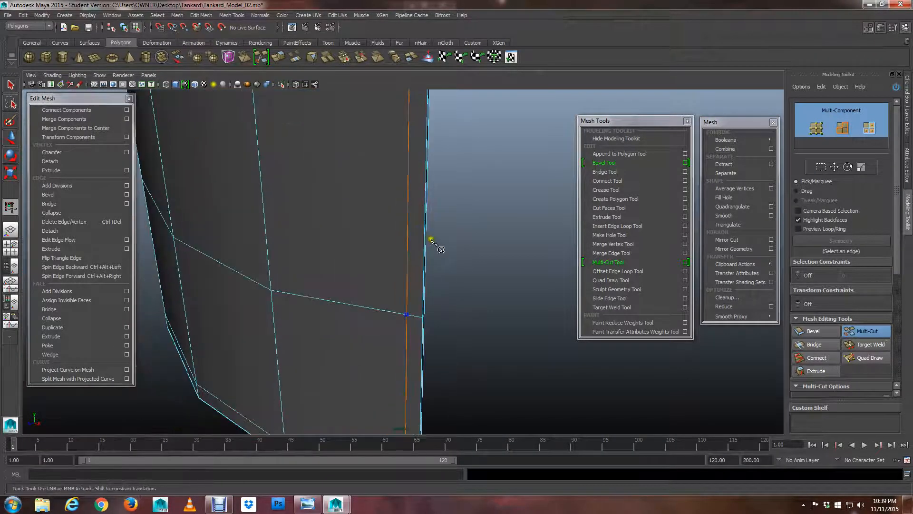
{"action": "key", "text": "f"}
{"action": "middle_click_drag", "start_coordinate": [431, 275], "coordinate": [432, 268], "text": "alt"}
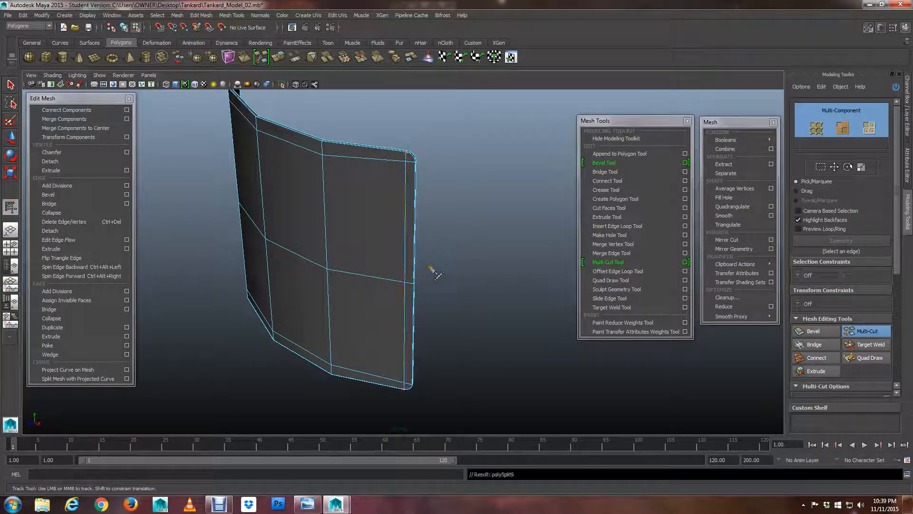
- Start another Multi-Cut at the vertex where the opposite rounded upper corner meets the panel's top border
{"action": "scroll", "coordinate": [430, 247], "scroll_direction": "up", "scroll_amount": 3}
{"action": "left_click_drag", "start_coordinate": [428, 230], "coordinate": [268, 199], "text": "alt"}
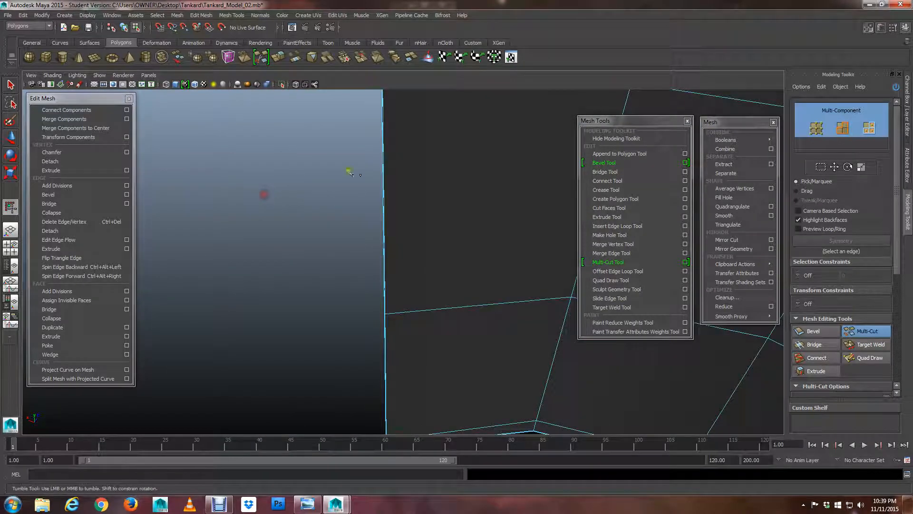
{"action": "middle_click_drag", "start_coordinate": [351, 173], "coordinate": [334, 283], "text": "alt"}
{"action": "left_click_drag", "start_coordinate": [335, 284], "coordinate": [338, 314], "text": "alt"}
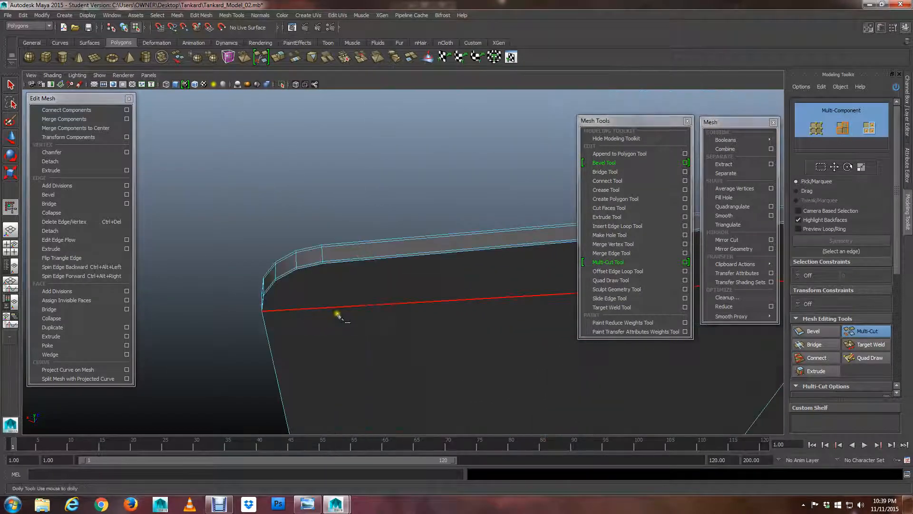
{"action": "left_click", "coordinate": [338, 314]}
{"action": "middle_click_drag", "start_coordinate": [338, 314], "coordinate": [369, 305], "text": "alt"}
{"action": "left_click_drag", "start_coordinate": [369, 306], "coordinate": [385, 297], "text": "alt"}
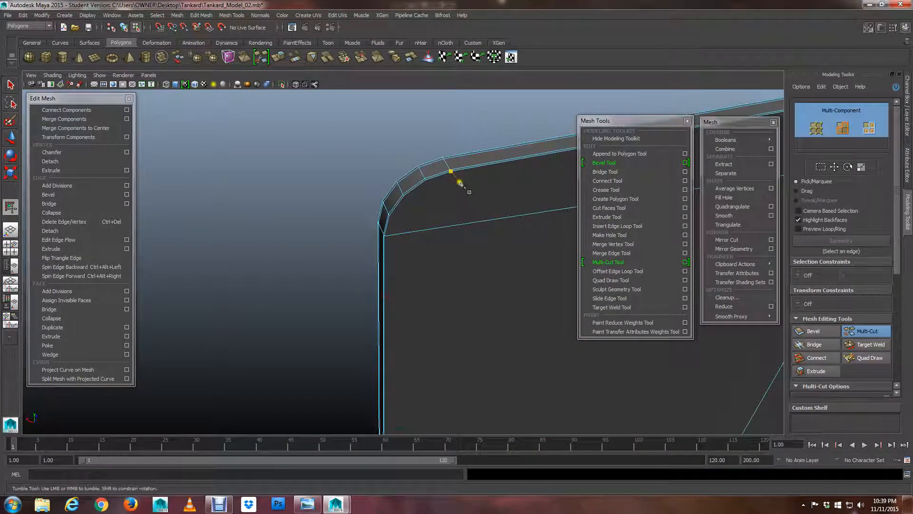
{"action": "left_click_drag", "start_coordinate": [459, 182], "coordinate": [429, 242], "text": "alt"}
{"action": "right_click_drag", "start_coordinate": [429, 242], "coordinate": [489, 247], "text": "alt"}
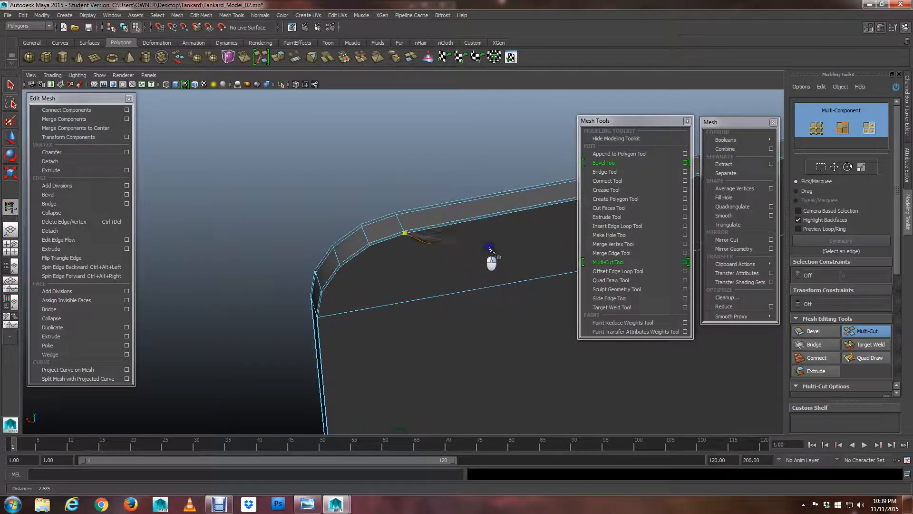
- Run the vertical Multi-Cut from the upper corner vertex down across the upper, middle and lower horizontal edges near the panel's side, snapping each point
{"action": "left_click", "coordinate": [404, 234]}
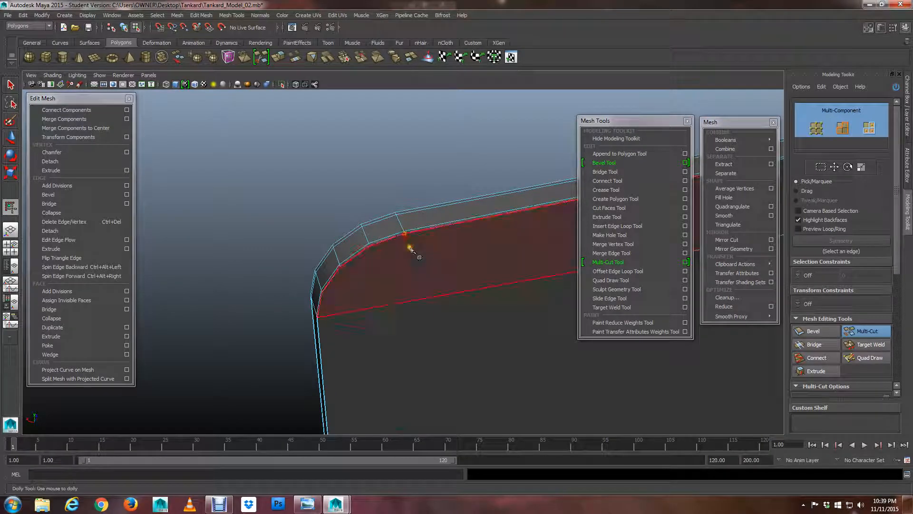
{"action": "left_click", "coordinate": [394, 309], "text": "shift"}
{"action": "scroll", "coordinate": [405, 304], "scroll_direction": "down", "scroll_amount": 5}
{"action": "middle_click_drag", "start_coordinate": [415, 368], "coordinate": [414, 191], "text": "alt"}
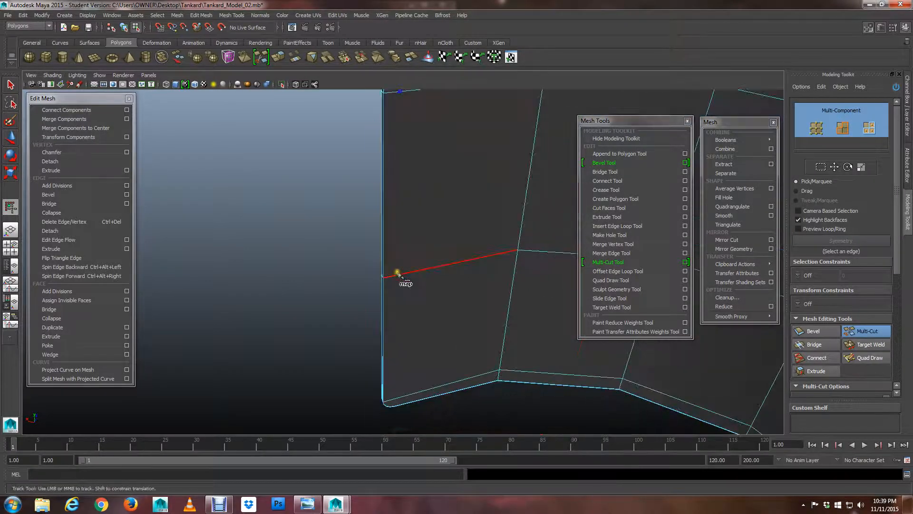
{"action": "left_click", "coordinate": [403, 273], "text": "shift"}
{"action": "middle_click_drag", "start_coordinate": [407, 316], "coordinate": [440, 166], "text": "alt"}
{"action": "scroll", "coordinate": [440, 167], "scroll_direction": "up", "scroll_amount": 5}
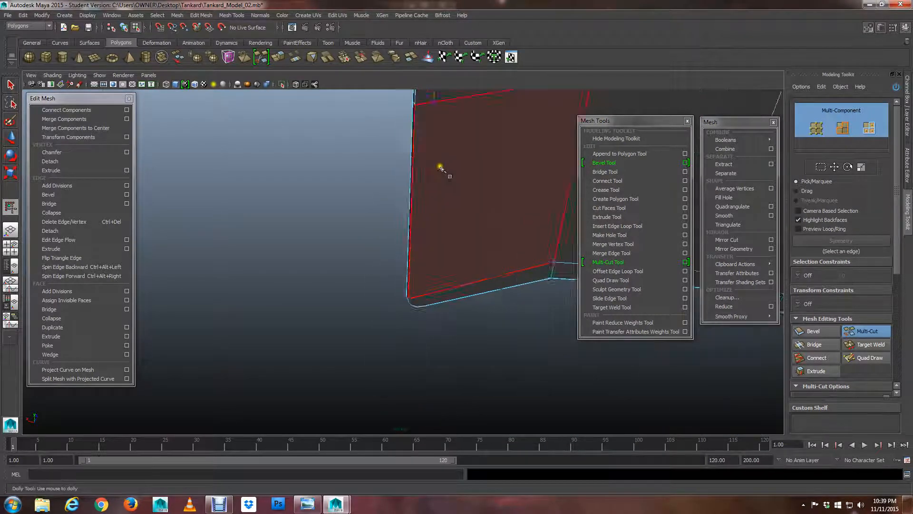
{"action": "middle_click_drag", "start_coordinate": [459, 304], "coordinate": [426, 133], "text": "alt"}
{"action": "scroll", "coordinate": [422, 225], "scroll_direction": "up", "scroll_amount": 1}
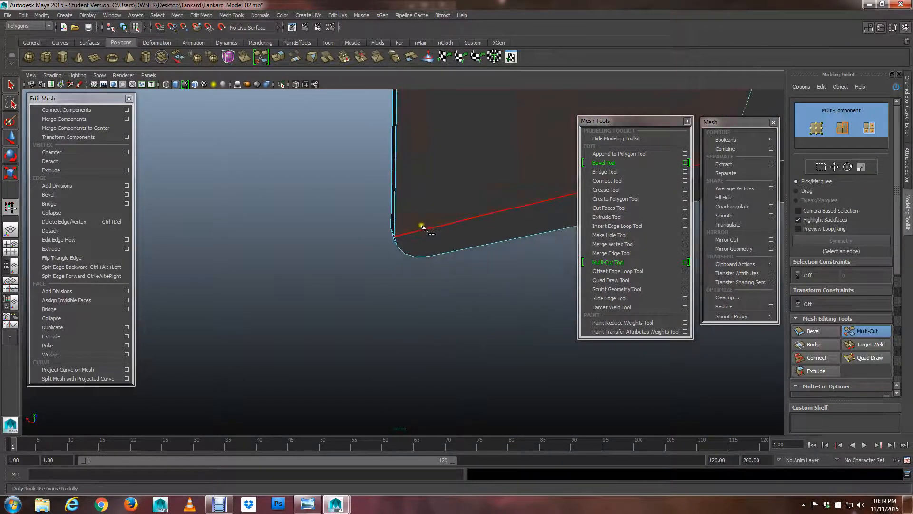
{"action": "left_click", "coordinate": [428, 231], "text": "shift"}
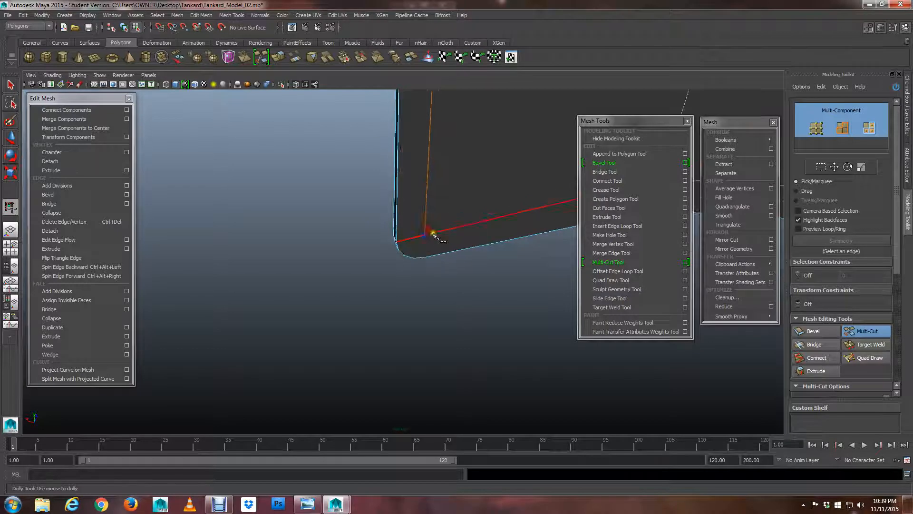
- End the vertical Multi-Cut at the vertex where the rounded lower corner meets the bottom border and complete the cut
{"action": "left_click_drag", "start_coordinate": [432, 235], "coordinate": [433, 261], "text": "alt"}
{"action": "middle_click_drag", "start_coordinate": [432, 261], "coordinate": [459, 134], "text": "alt"}
{"action": "middle_click_drag", "start_coordinate": [465, 361], "coordinate": [447, 131], "text": "alt"}
{"action": "right_click_drag", "start_coordinate": [434, 284], "coordinate": [899, 368], "text": "alt"}
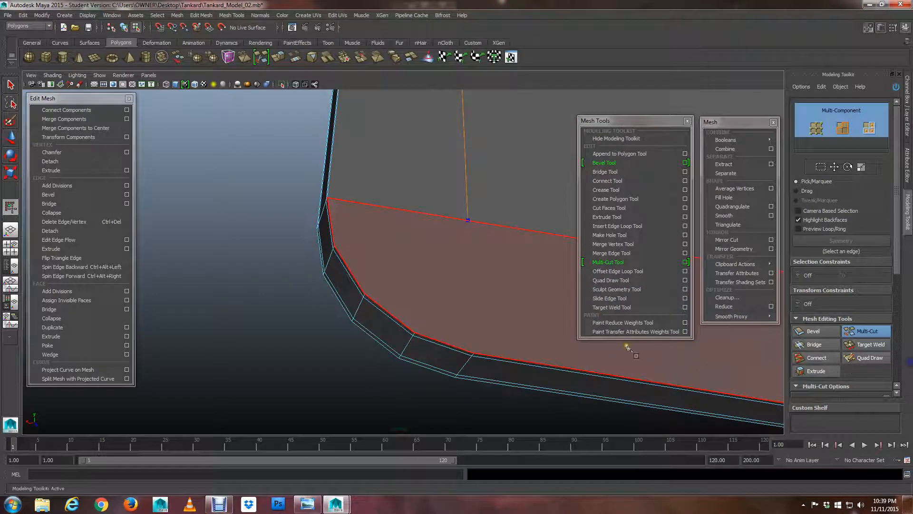
{"action": "right_click", "coordinate": [474, 353]}
- Start a Multi-Cut at the bottom-border vertex of the panel's other rounded lower corner and snap its second point onto the lower horizontal edge
{"action": "scroll", "coordinate": [482, 349], "scroll_direction": "down", "scroll_amount": 10}
{"action": "middle_click_drag", "start_coordinate": [480, 247], "coordinate": [290, 275], "text": "alt"}
{"action": "middle_click_drag", "start_coordinate": [352, 291], "coordinate": [274, 293], "text": "alt"}
{"action": "middle_click_drag", "start_coordinate": [387, 287], "coordinate": [234, 339], "text": "alt"}
{"action": "left_click_drag", "start_coordinate": [383, 299], "coordinate": [480, 297], "text": "alt"}
{"action": "middle_click_drag", "start_coordinate": [480, 298], "coordinate": [444, 296], "text": "alt"}
{"action": "left_click_drag", "start_coordinate": [445, 297], "coordinate": [391, 245], "text": "alt"}
{"action": "left_click", "coordinate": [409, 256]}
{"action": "middle_click_drag", "start_coordinate": [409, 257], "coordinate": [396, 287], "text": "alt"}
{"action": "scroll", "coordinate": [400, 284], "scroll_direction": "up", "scroll_amount": 4}
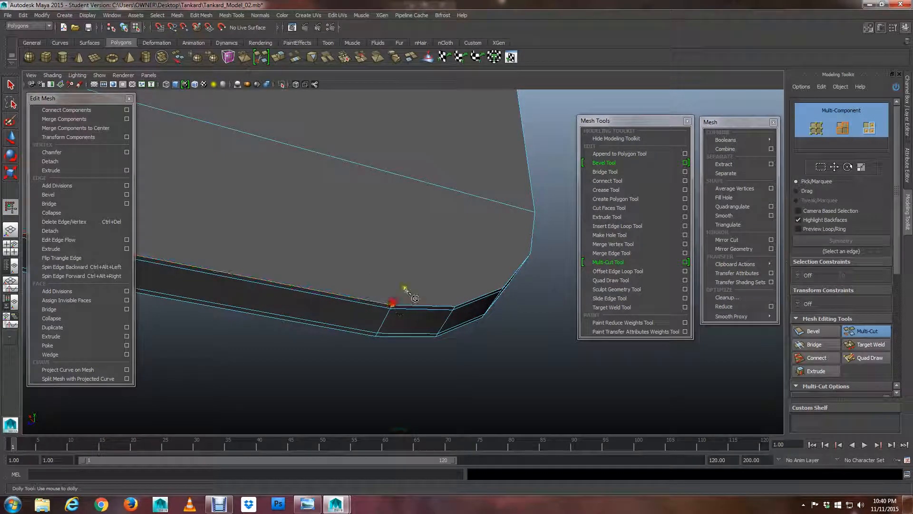
{"action": "left_click", "coordinate": [405, 288]}
{"action": "left_click_drag", "start_coordinate": [409, 178], "coordinate": [432, 185], "text": "shift"}
- Carry this Multi-Cut up across the middle and upper horizontal edges near the panel's side, snapping each point
{"action": "scroll", "coordinate": [431, 186], "scroll_direction": "down", "scroll_amount": 5}
{"action": "middle_click_drag", "start_coordinate": [428, 205], "coordinate": [387, 334], "text": "alt"}
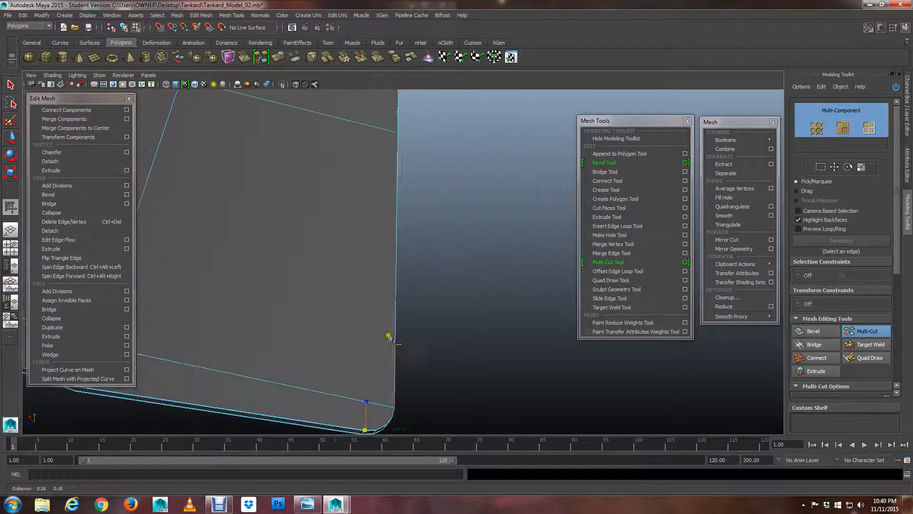
{"action": "middle_click_drag", "start_coordinate": [384, 224], "coordinate": [387, 279], "text": "alt"}
{"action": "left_click_drag", "start_coordinate": [387, 279], "coordinate": [391, 300], "text": "alt"}
{"action": "middle_click_drag", "start_coordinate": [388, 224], "coordinate": [374, 320], "text": "alt"}
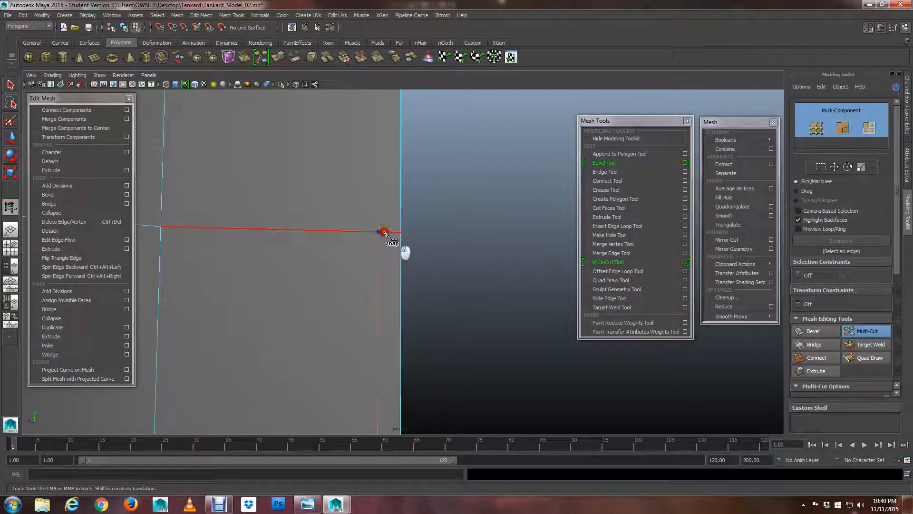
{"action": "scroll", "coordinate": [388, 232], "scroll_direction": "down", "scroll_amount": 3}
{"action": "middle_click_drag", "start_coordinate": [385, 200], "coordinate": [377, 294], "text": "alt"}
{"action": "middle_click_drag", "start_coordinate": [365, 238], "coordinate": [362, 310], "text": "alt"}
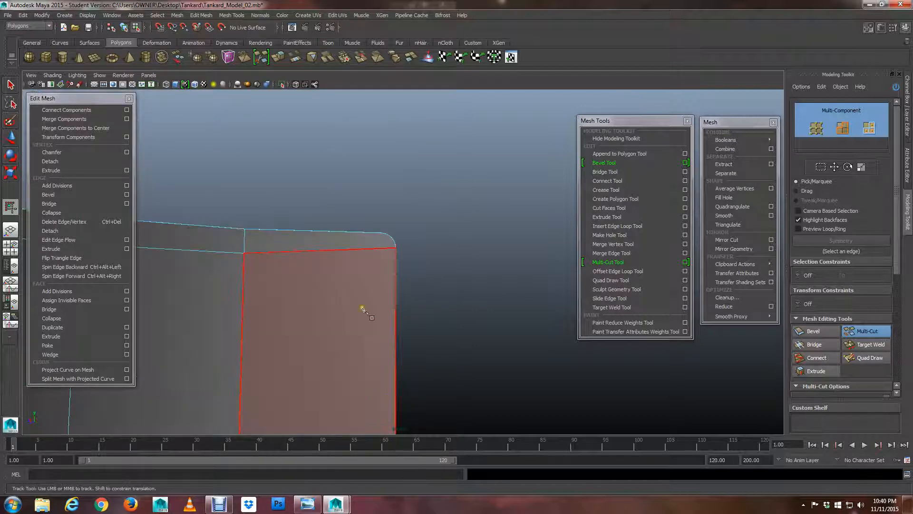
{"action": "scroll", "coordinate": [362, 309], "scroll_direction": "up", "scroll_amount": 5}
{"action": "left_click", "coordinate": [343, 225]}
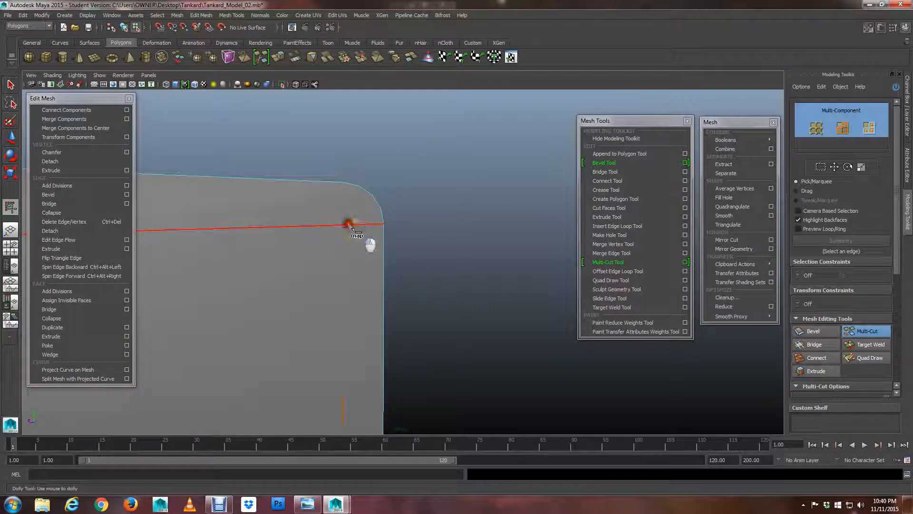
- Finish the upward Multi-Cut at the vertex where the rounded upper corner meets the top border, completing the cut
{"action": "left_click_drag", "start_coordinate": [359, 234], "coordinate": [374, 265], "text": "alt"}
{"action": "middle_click_drag", "start_coordinate": [374, 264], "coordinate": [395, 380], "text": "alt"}
{"action": "scroll", "coordinate": [413, 370], "scroll_direction": "up", "scroll_amount": 5}
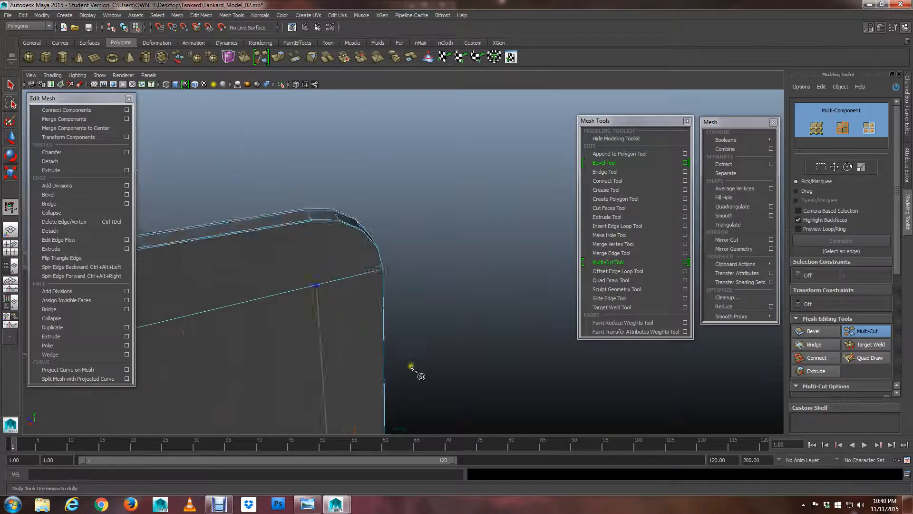
{"action": "middle_click_drag", "start_coordinate": [147, 184], "coordinate": [306, 232], "text": "alt"}
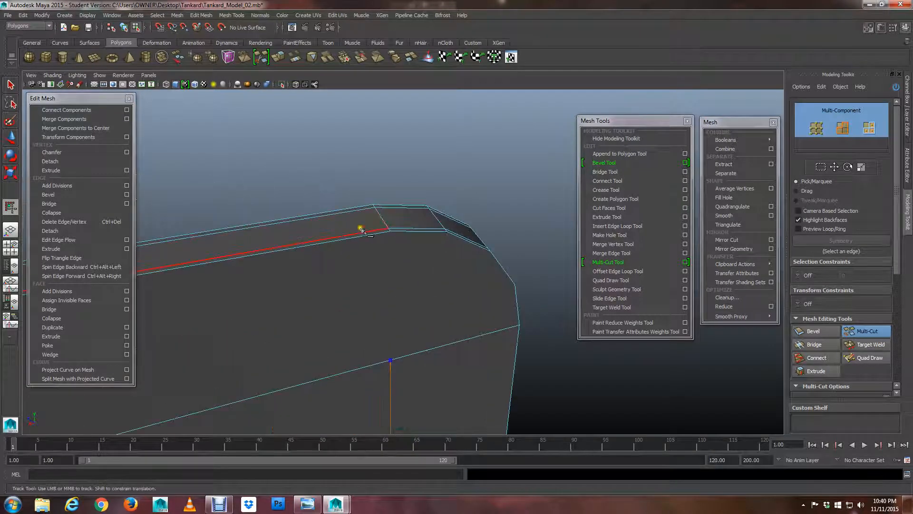
{"action": "left_click", "coordinate": [390, 233]}
- On the panel's reverse face, start a Multi-Cut at the uncut upper corner's top-border vertex and snap the second point onto the upper horizontal edge
{"action": "scroll", "coordinate": [390, 234], "scroll_direction": "down", "scroll_amount": 6}
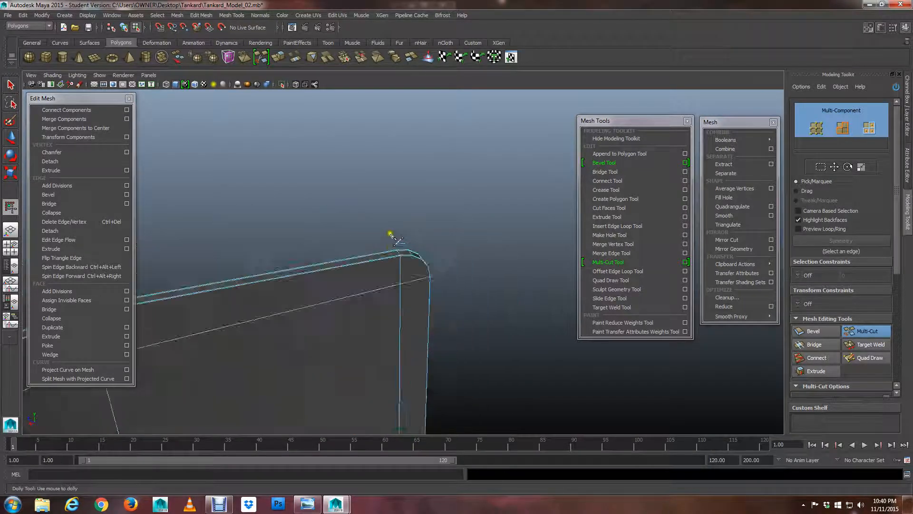
{"action": "left_click_drag", "start_coordinate": [430, 306], "coordinate": [218, 298], "text": "alt"}
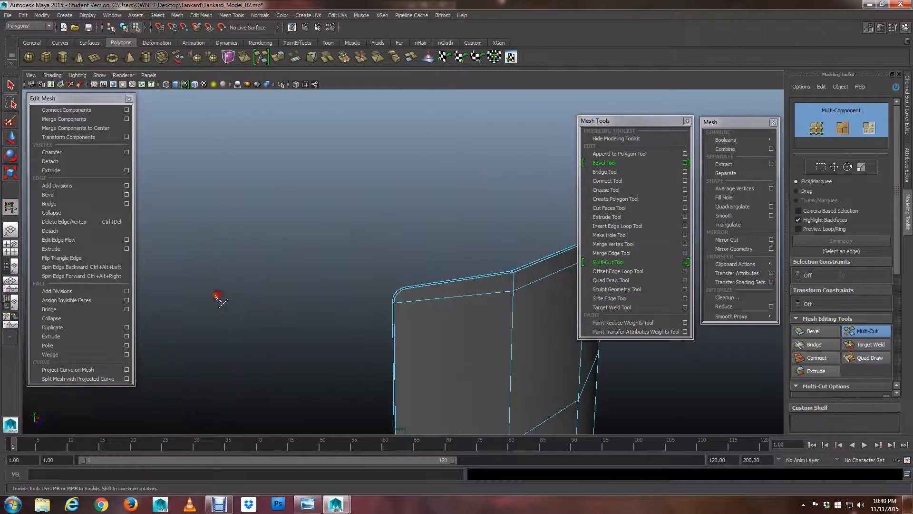
{"action": "right_click_drag", "start_coordinate": [218, 298], "coordinate": [450, 276], "text": "alt"}
{"action": "scroll", "coordinate": [449, 274], "scroll_direction": "up", "scroll_amount": 2}
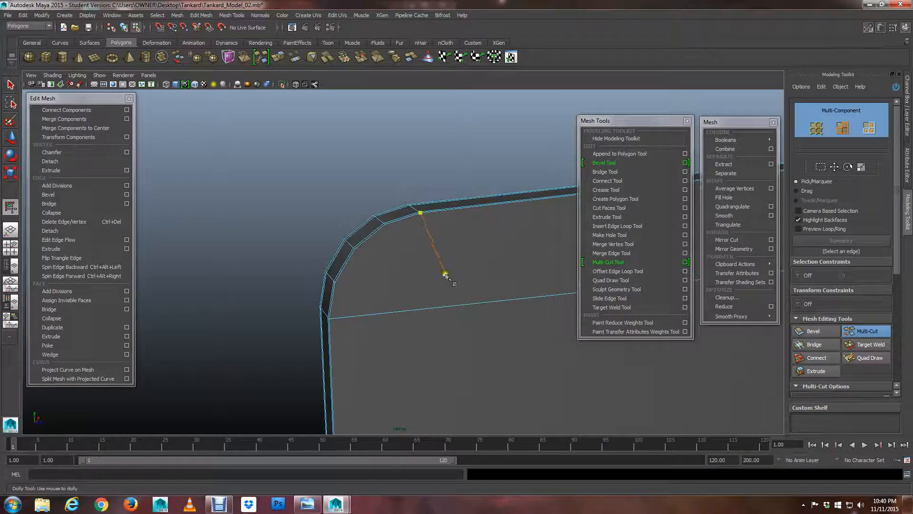
{"action": "scroll", "coordinate": [418, 227], "scroll_direction": "up", "scroll_amount": 2}
{"action": "left_click_drag", "start_coordinate": [429, 196], "coordinate": [452, 229], "text": "alt"}
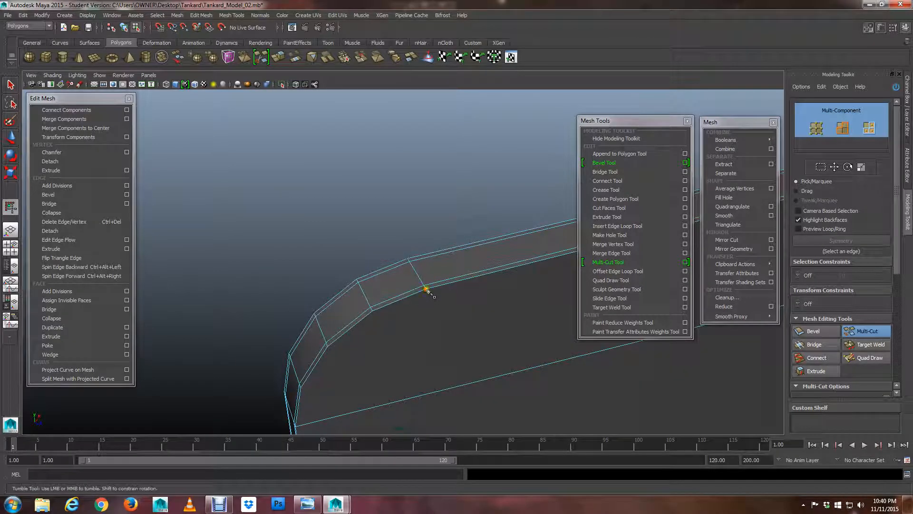
{"action": "left_click", "coordinate": [427, 289]}
{"action": "scroll", "coordinate": [427, 289], "scroll_direction": "down", "scroll_amount": 6}
{"action": "scroll", "coordinate": [426, 289], "scroll_direction": "up", "scroll_amount": 3}
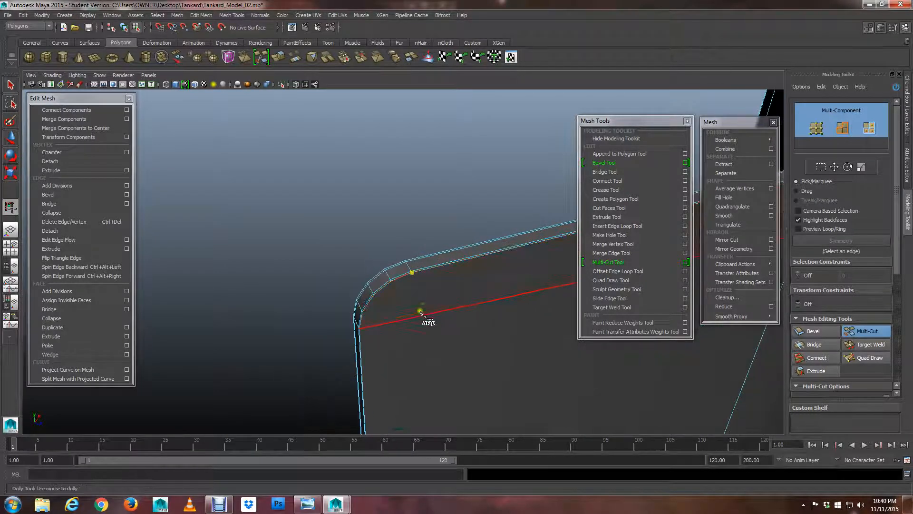
{"action": "left_click_drag", "start_coordinate": [415, 315], "coordinate": [402, 321], "text": "shift"}
- Extend the reverse face's Multi-Cut down across the middle and lower horizontal edges, snapping each point near the panel's side
{"action": "scroll", "coordinate": [403, 320], "scroll_direction": "down", "scroll_amount": 2}
{"action": "scroll", "coordinate": [403, 321], "scroll_direction": "down", "scroll_amount": 4}
{"action": "middle_click_drag", "start_coordinate": [413, 308], "coordinate": [417, 224], "text": "alt"}
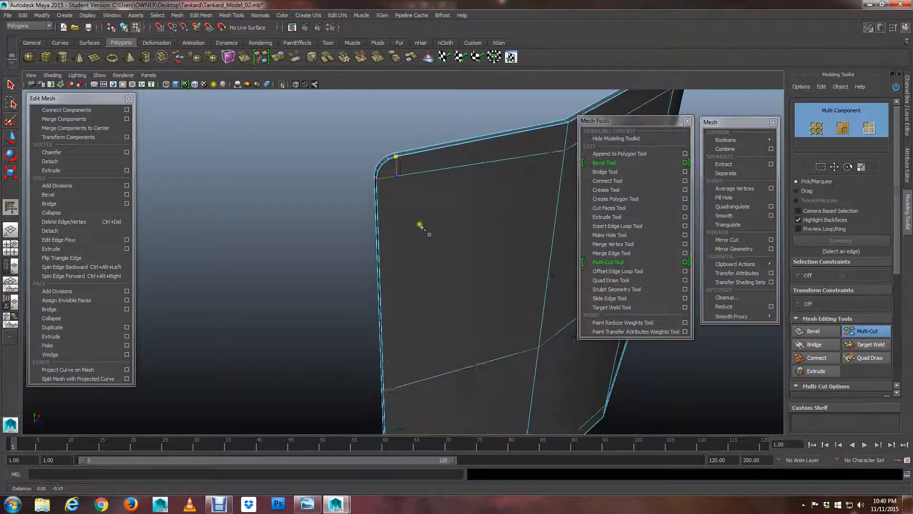
{"action": "scroll", "coordinate": [420, 230], "scroll_direction": "up", "scroll_amount": 2}
{"action": "left_click_drag", "start_coordinate": [421, 231], "coordinate": [421, 328], "text": "alt"}
{"action": "middle_click_drag", "start_coordinate": [421, 326], "coordinate": [415, 184], "text": "alt"}
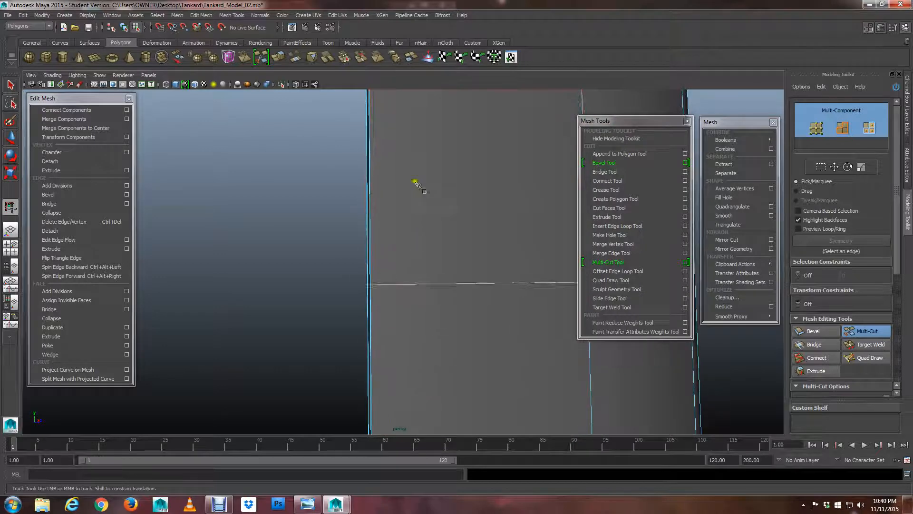
{"action": "left_click", "coordinate": [395, 284], "text": "shift"}
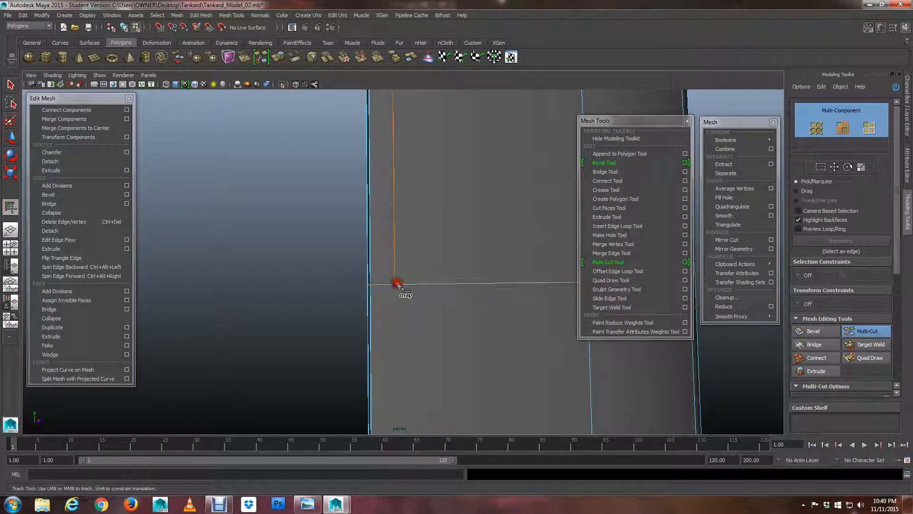
{"action": "scroll", "coordinate": [398, 285], "scroll_direction": "down", "scroll_amount": 4}
{"action": "middle_click_drag", "start_coordinate": [408, 302], "coordinate": [407, 182], "text": "alt"}
{"action": "mouse_move", "coordinate": [408, 185]}
{"action": "right_mouse_down", "text": "alt"}
{"action": "mouse_move", "coordinate": [413, 167]}
{"action": "mouse_move", "coordinate": [422, 275]}
{"action": "mouse_move", "coordinate": [420, 179]}
{"action": "right_mouse_up", "text": "alt"}
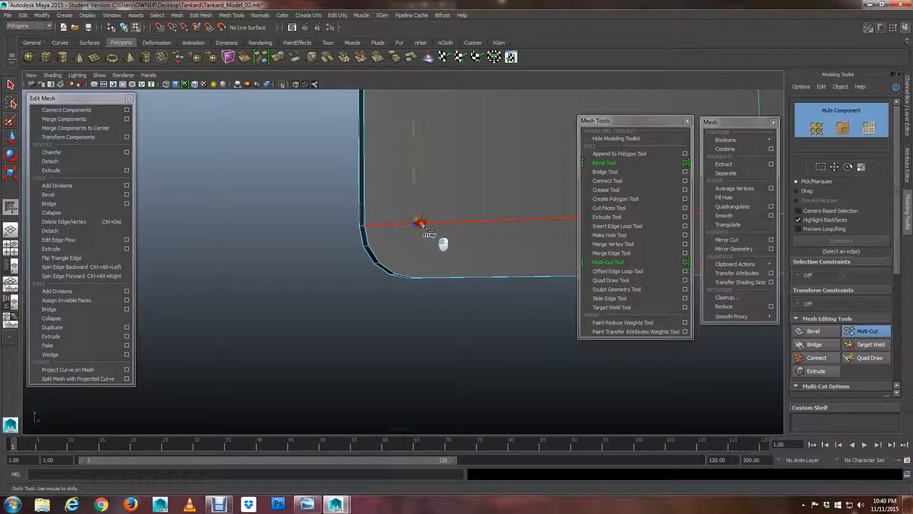
- End the reverse face's Multi-Cut at the lower corner's bottom-border vertex, complete the cut and return to the selection tool
{"action": "left_click_drag", "start_coordinate": [423, 248], "coordinate": [426, 287], "text": "alt"}
{"action": "right_click_drag", "start_coordinate": [426, 287], "coordinate": [416, 200], "text": "alt"}
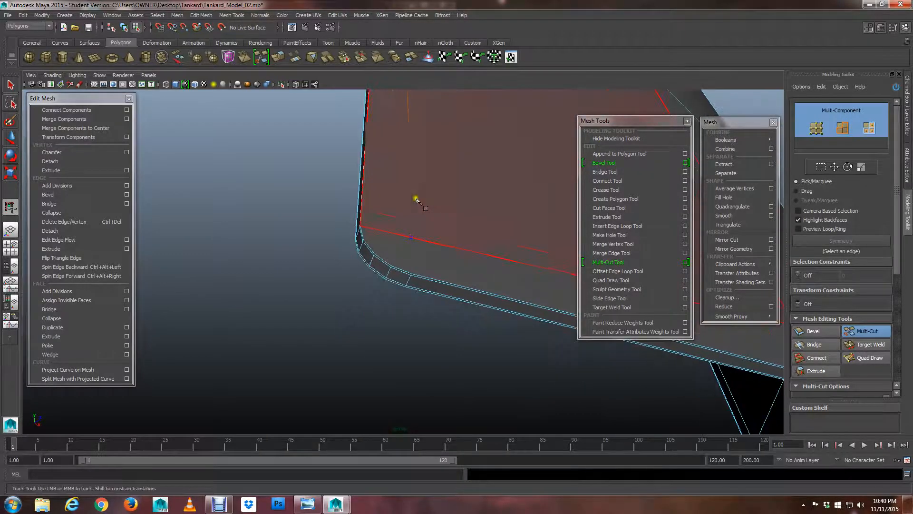
{"action": "scroll", "coordinate": [416, 198], "scroll_direction": "up", "scroll_amount": 5}
{"action": "scroll", "coordinate": [418, 234], "scroll_direction": "down", "scroll_amount": 5}
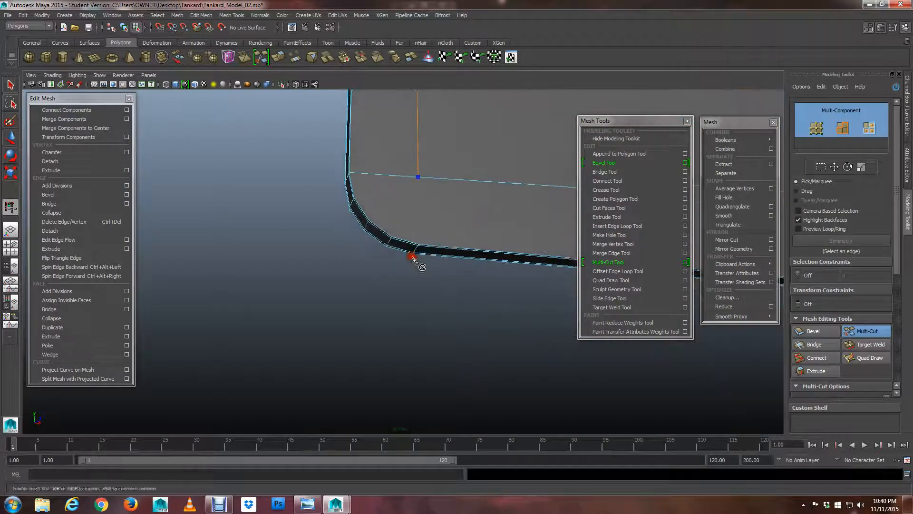
{"action": "scroll", "coordinate": [454, 262], "scroll_direction": "up", "scroll_amount": 4}
{"action": "scroll", "coordinate": [453, 265], "scroll_direction": "down", "scroll_amount": 3}
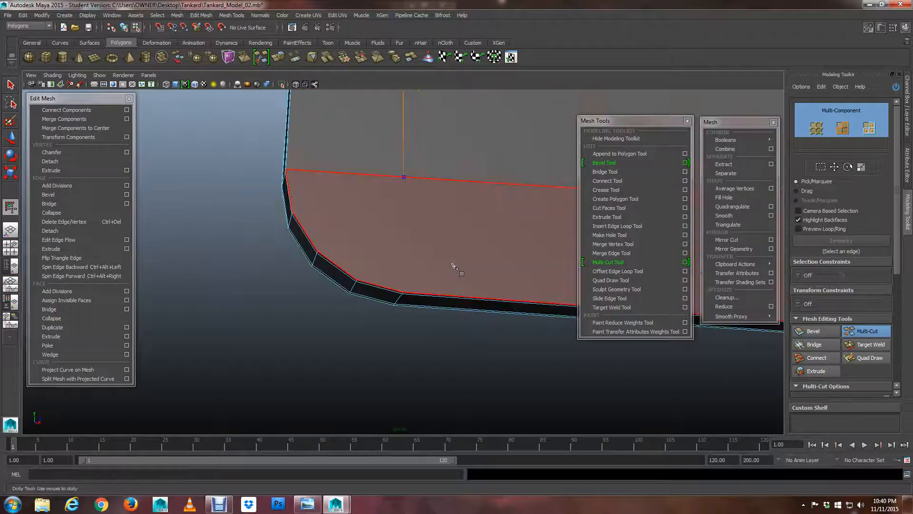
{"action": "left_click_drag", "start_coordinate": [452, 265], "coordinate": [452, 240], "text": "alt"}
{"action": "middle_click_drag", "start_coordinate": [452, 241], "coordinate": [449, 282], "text": "alt"}
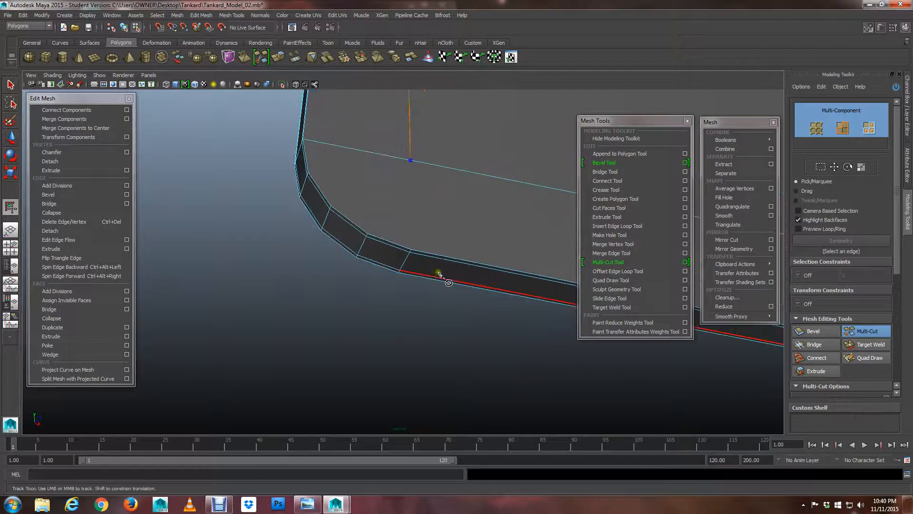
{"action": "left_click", "coordinate": [413, 250]}
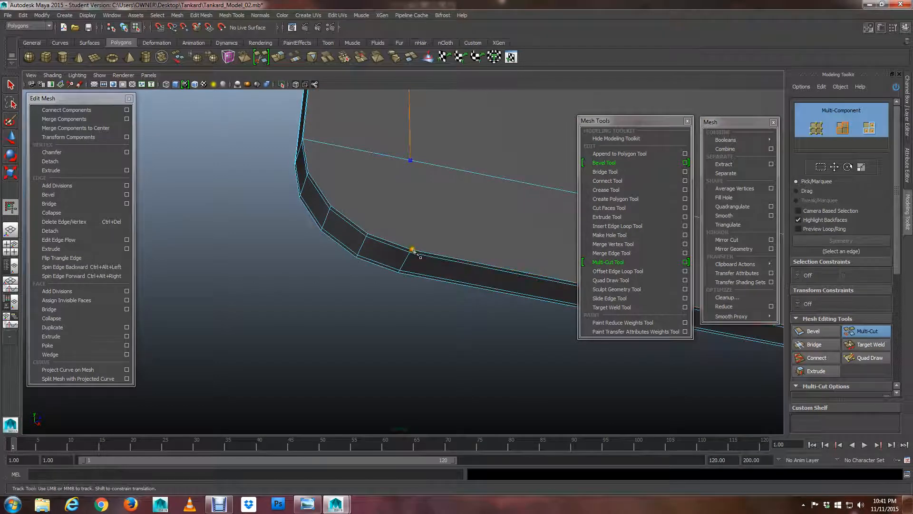
{"action": "key", "text": "Return"}
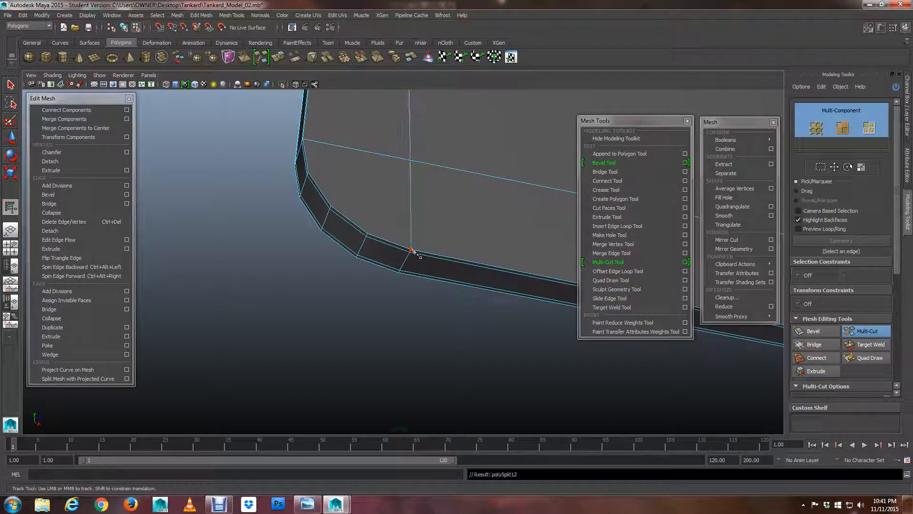
{"action": "scroll", "coordinate": [413, 250], "scroll_direction": "up", "scroll_amount": 5}
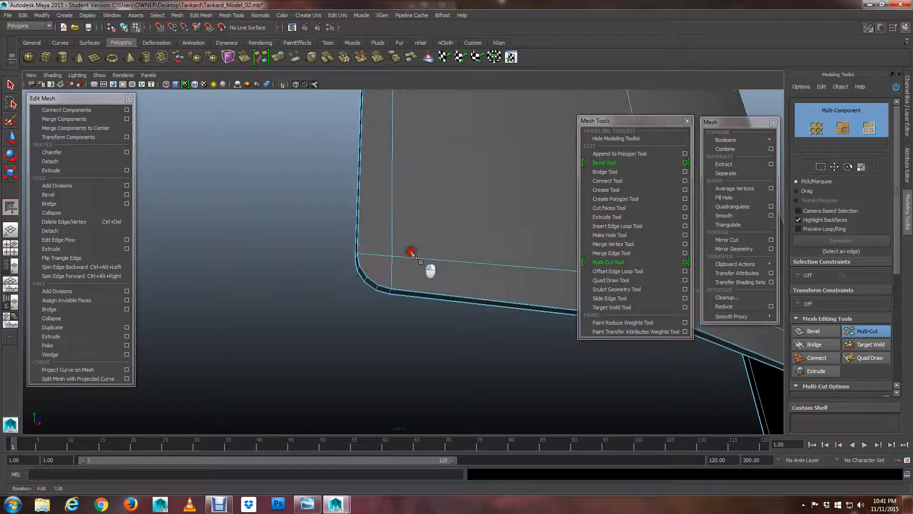
{"action": "key", "text": "q"}
{"action": "scroll", "coordinate": [380, 238], "scroll_direction": "up", "scroll_amount": 3}
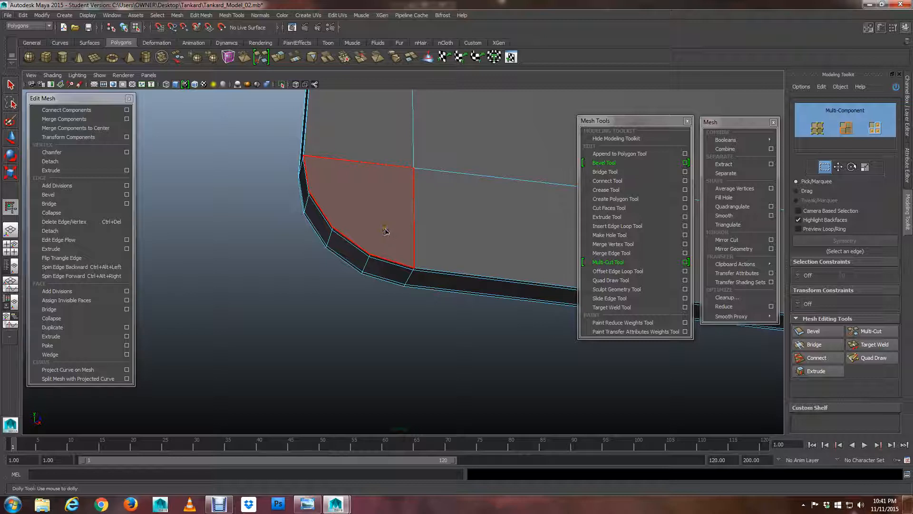
{"action": "scroll", "coordinate": [386, 231], "scroll_direction": "down", "scroll_amount": 3}
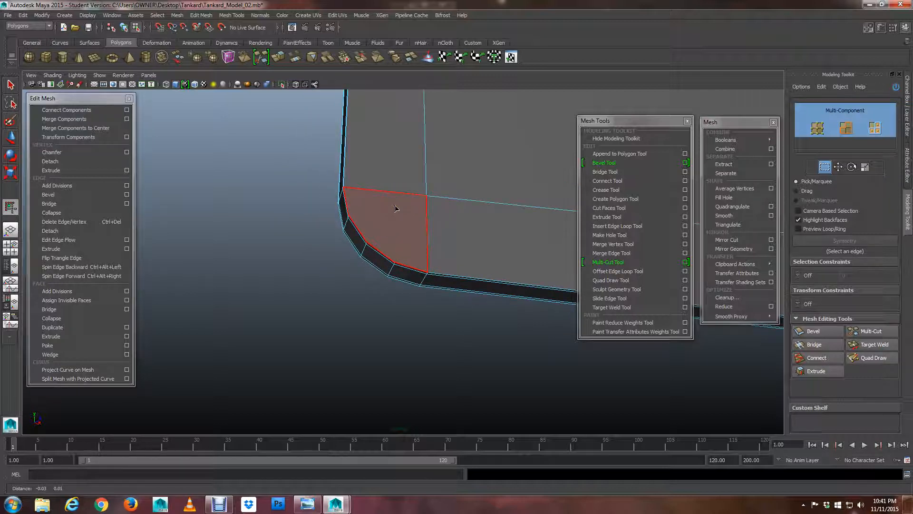
{"action": "middle_click", "coordinate": [395, 208], "text": "alt"}
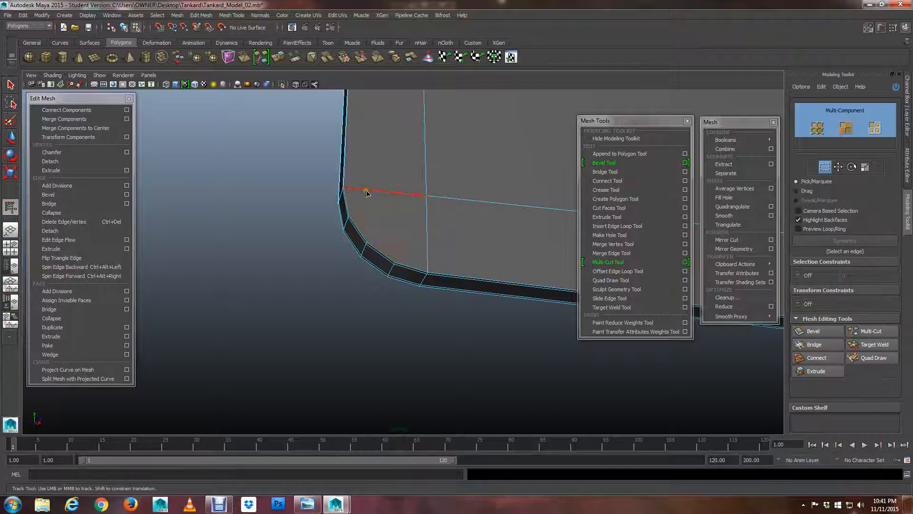
- Preview the smoothed mesh at the lower rounded corner, zoom in on the corner, and return to the unsmoothed display
{"action": "key", "text": "3"}
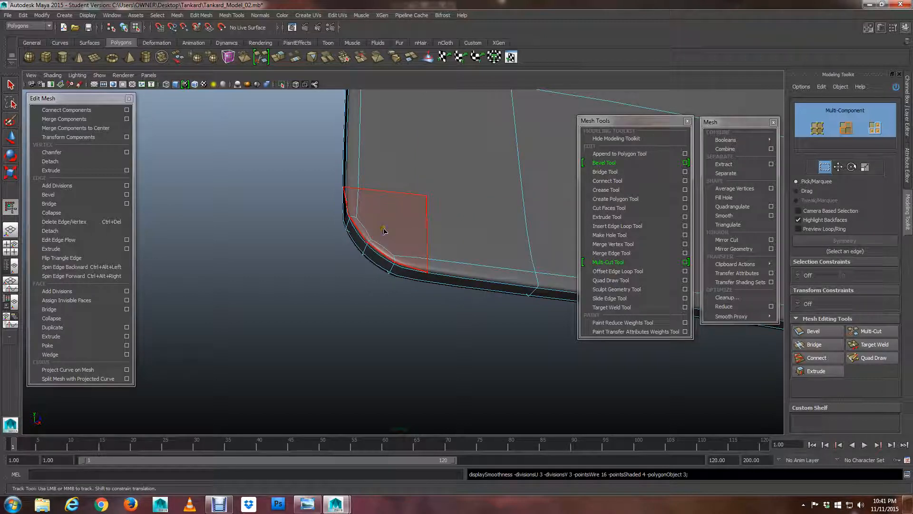
{"action": "right_click_drag", "start_coordinate": [384, 230], "coordinate": [399, 236], "text": "alt"}
{"action": "key", "text": "1"}
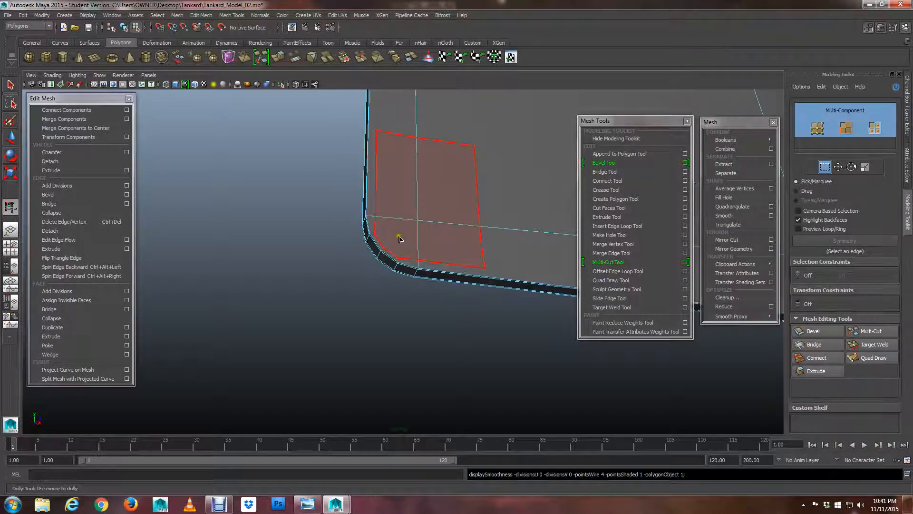
{"action": "scroll", "coordinate": [399, 239], "scroll_direction": "up", "scroll_amount": 2}
{"action": "scroll", "coordinate": [400, 239], "scroll_direction": "down", "scroll_amount": 1}
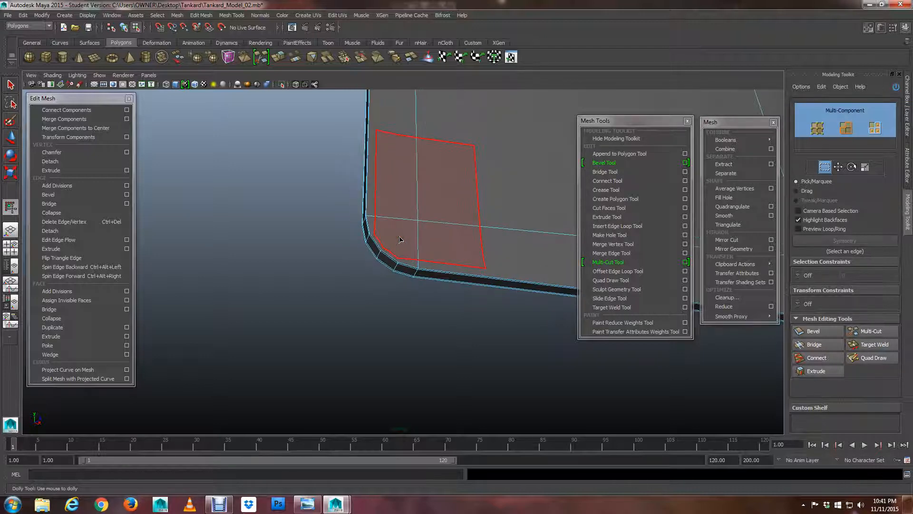
{"action": "key", "text": "1"}
- Select the curved panel mesh in object mode and Multi-Cut a diagonal edge from the lower-left corner's edge-loop intersection to the rounded rim's middle vertex
{"action": "right_click_drag", "start_coordinate": [406, 246], "coordinate": [424, 239]}
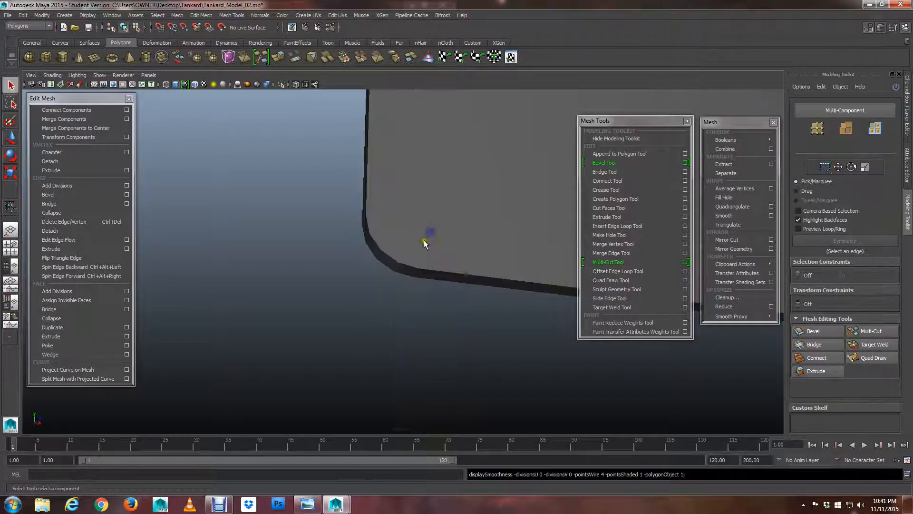
{"action": "left_click", "coordinate": [417, 245]}
{"action": "left_click_drag", "start_coordinate": [415, 249], "coordinate": [364, 245], "text": "alt"}
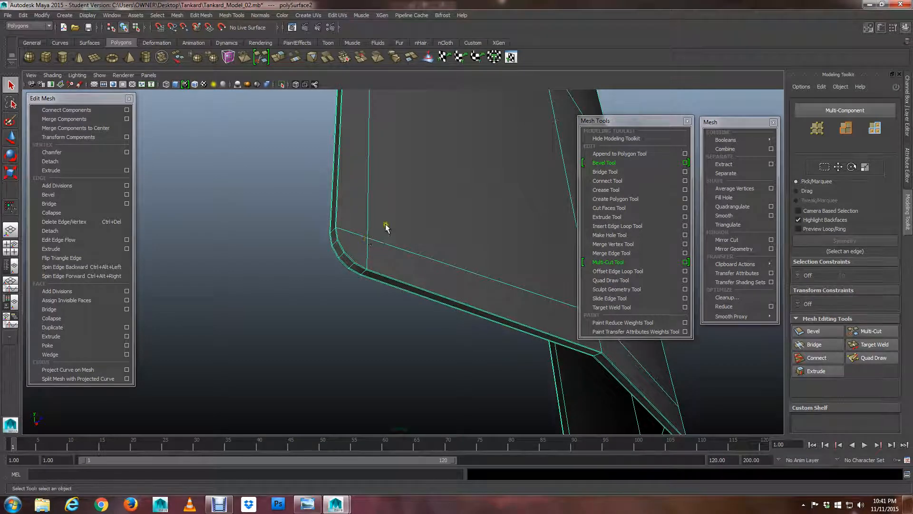
{"action": "scroll", "coordinate": [386, 227], "scroll_direction": "down", "scroll_amount": 3}
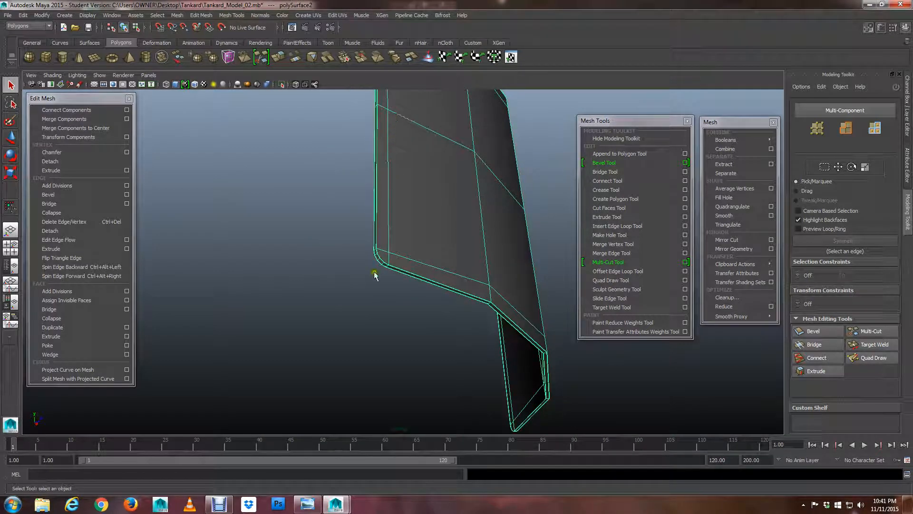
{"action": "scroll", "coordinate": [389, 256], "scroll_direction": "up", "scroll_amount": 3}
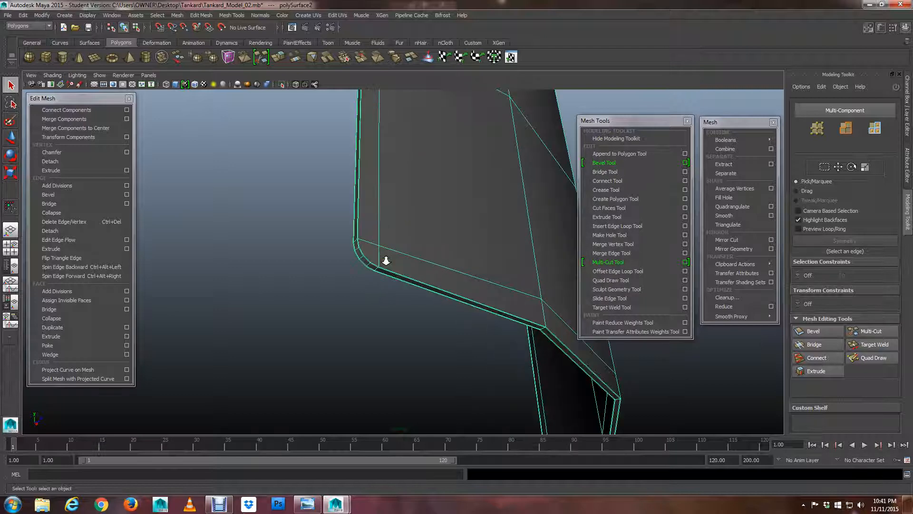
{"action": "left_click_drag", "start_coordinate": [387, 244], "coordinate": [460, 243], "text": "alt"}
{"action": "right_click_drag", "start_coordinate": [461, 244], "coordinate": [550, 268], "text": "alt"}
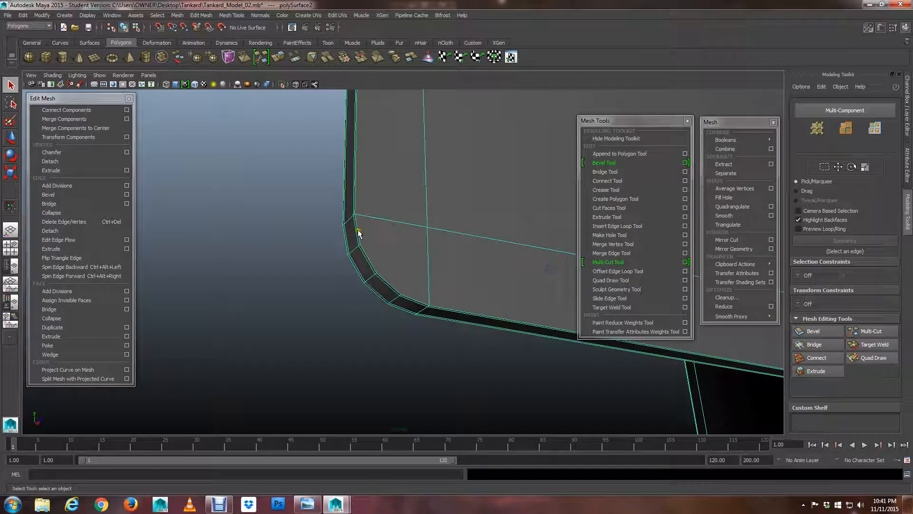
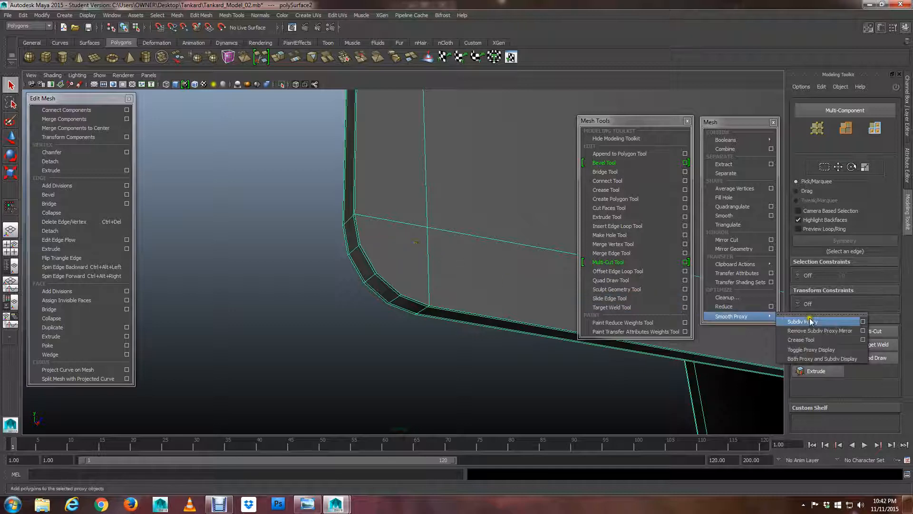
{"action": "left_click", "coordinate": [875, 331]}
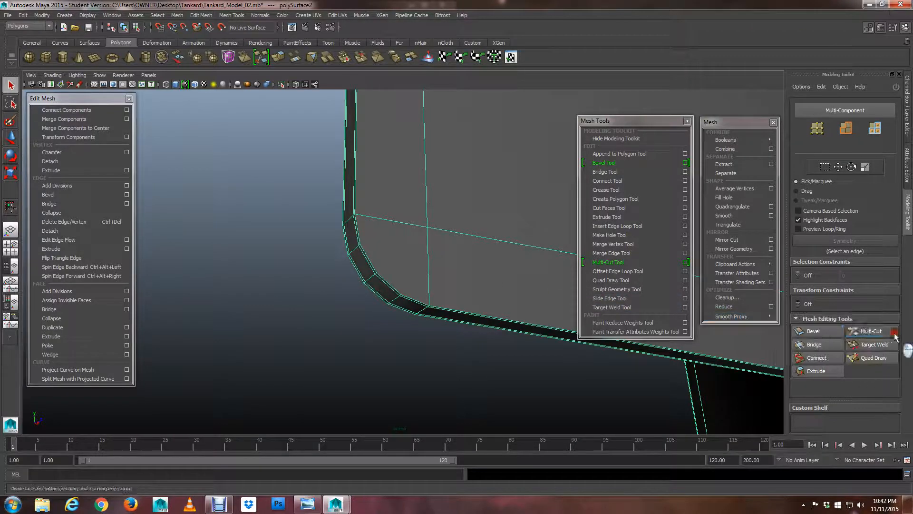
{"action": "left_click", "coordinate": [426, 227]}
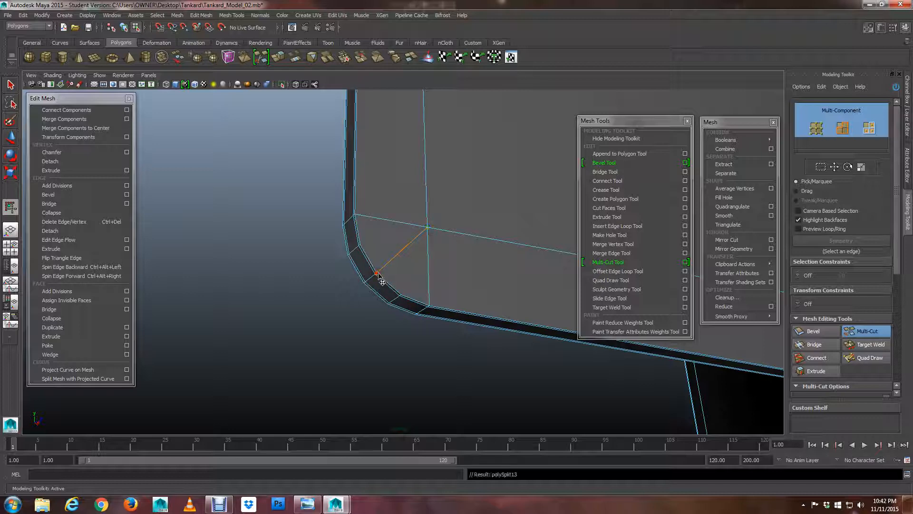
- Cut a diagonal edge across the panel's lower-right rounded corner, from the edge-loop intersection to the middle vertex of the curve
{"action": "scroll", "coordinate": [377, 273], "scroll_direction": "down", "scroll_amount": 3}
{"action": "left_click_drag", "start_coordinate": [377, 273], "coordinate": [518, 277], "text": "alt"}
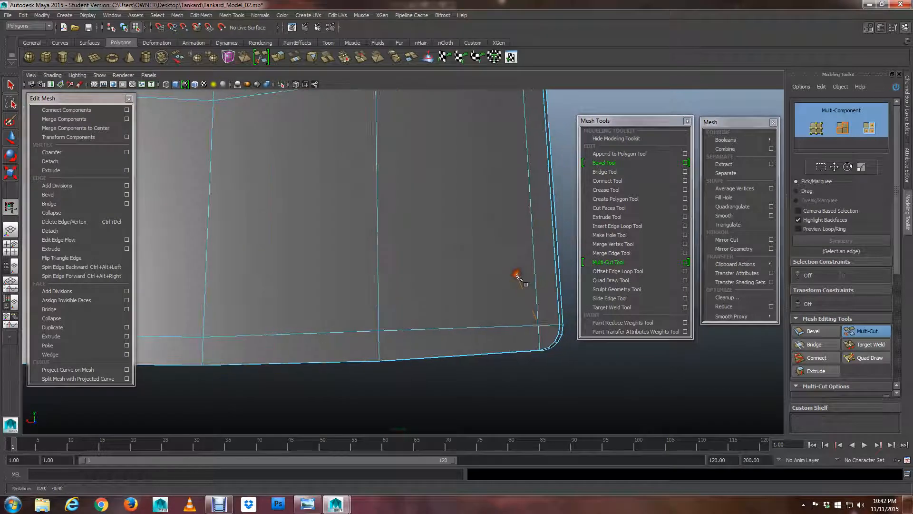
{"action": "middle_click_drag", "start_coordinate": [518, 278], "coordinate": [447, 228], "text": "alt"}
{"action": "scroll", "coordinate": [447, 229], "scroll_direction": "down", "scroll_amount": 1}
{"action": "left_click", "coordinate": [441, 256]}
{"action": "middle_click_drag", "start_coordinate": [376, 202], "coordinate": [432, 249], "text": "alt"}
{"action": "scroll", "coordinate": [435, 234], "scroll_direction": "up", "scroll_amount": 2}
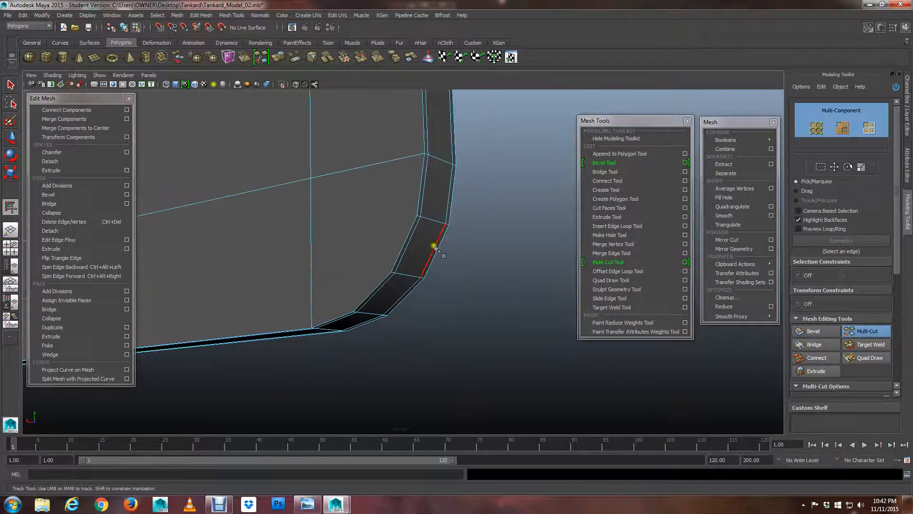
{"action": "left_click", "coordinate": [311, 179]}
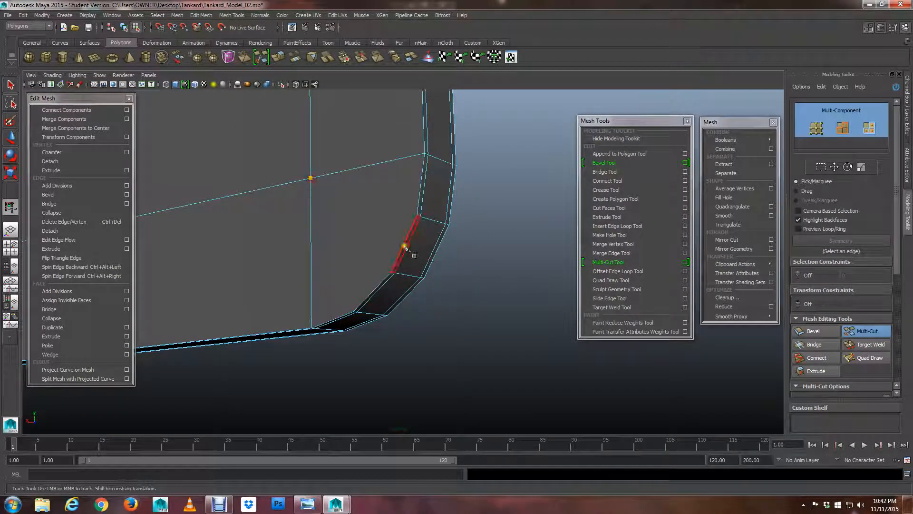
{"action": "left_click", "coordinate": [391, 273]}
- Cut a diagonal edge across the upper-right rounded corner above it, joining the edge-loop intersection to the curve's middle vertex
{"action": "scroll", "coordinate": [399, 261], "scroll_direction": "down", "scroll_amount": 6}
{"action": "middle_click_drag", "start_coordinate": [390, 206], "coordinate": [381, 261], "text": "alt"}
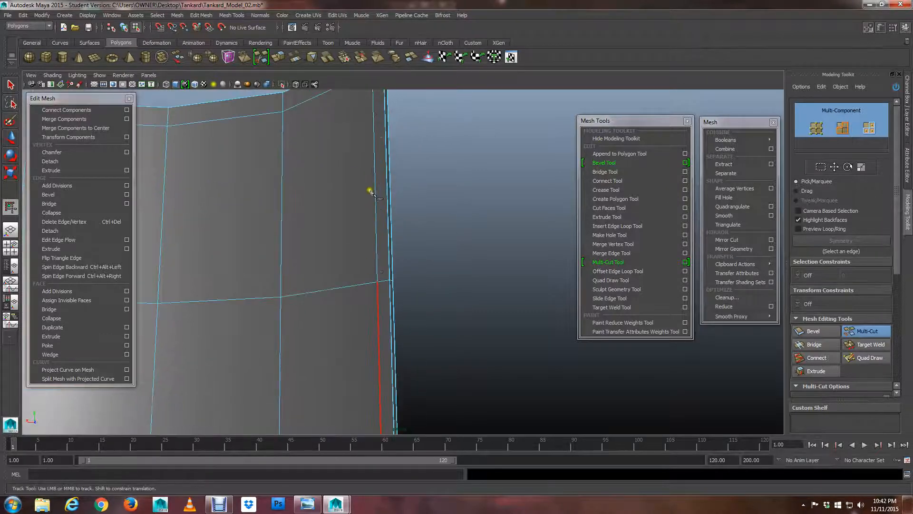
{"action": "middle_click_drag", "start_coordinate": [370, 190], "coordinate": [373, 299], "text": "alt"}
{"action": "left_click_drag", "start_coordinate": [373, 299], "coordinate": [406, 327], "text": "alt"}
{"action": "right_click_drag", "start_coordinate": [379, 306], "coordinate": [537, 327], "text": "alt"}
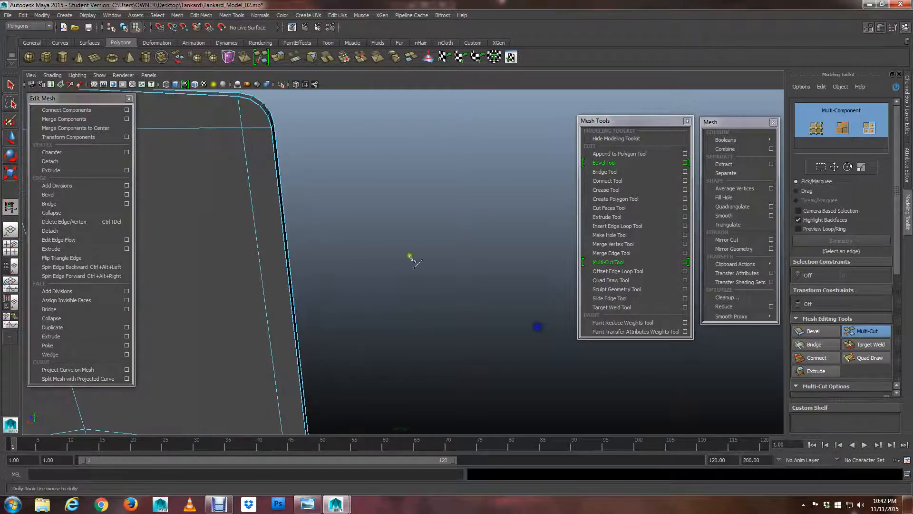
{"action": "middle_click_drag", "start_coordinate": [410, 257], "coordinate": [459, 377], "text": "alt"}
{"action": "middle_click_drag", "start_coordinate": [357, 273], "coordinate": [494, 275], "text": "alt"}
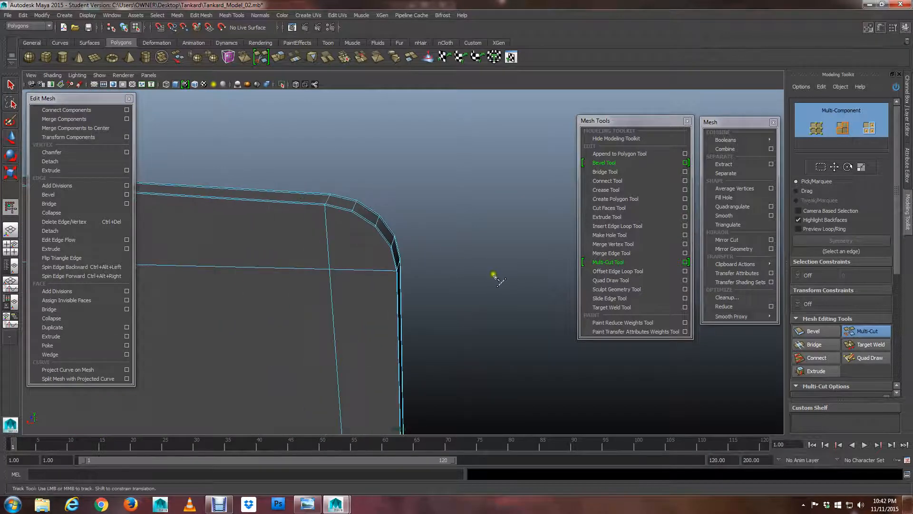
{"action": "left_click_drag", "start_coordinate": [494, 276], "coordinate": [526, 245], "text": "alt"}
{"action": "right_click_drag", "start_coordinate": [526, 245], "coordinate": [410, 267], "text": "alt"}
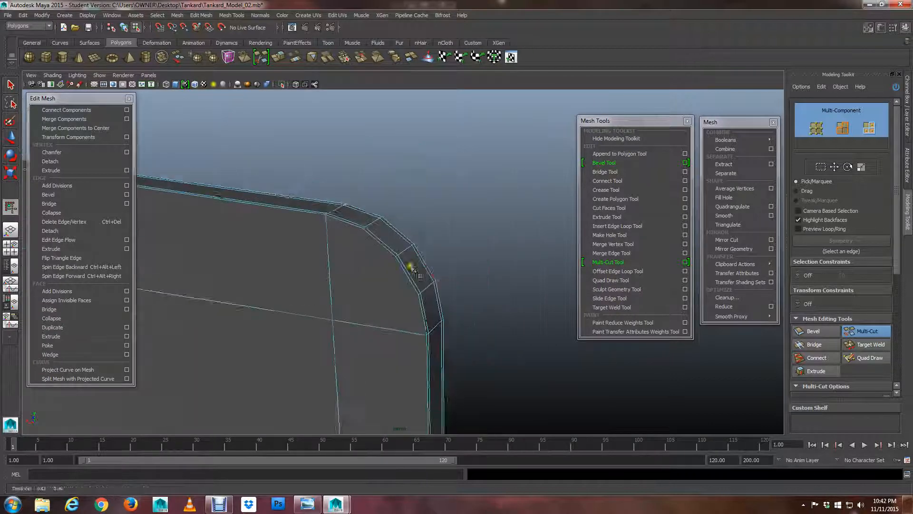
{"action": "middle_click_drag", "start_coordinate": [411, 269], "coordinate": [377, 276], "text": "alt"}
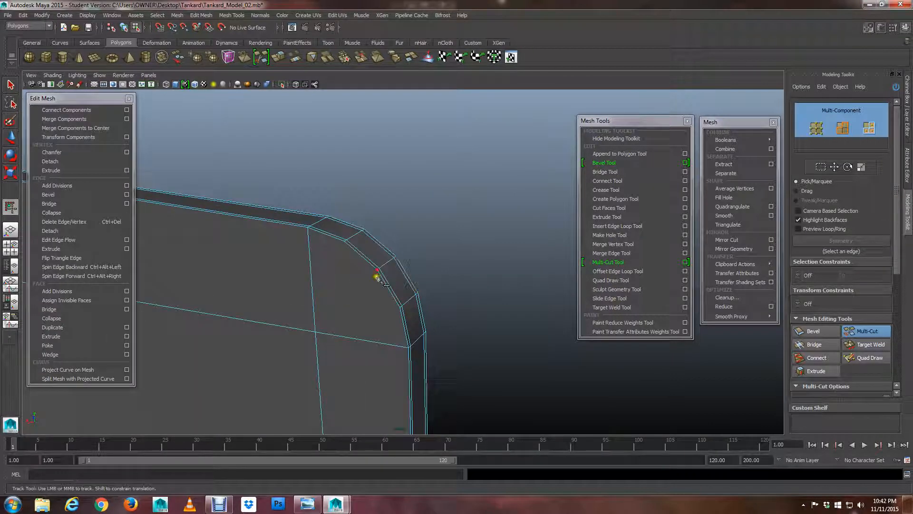
{"action": "left_click", "coordinate": [316, 331]}
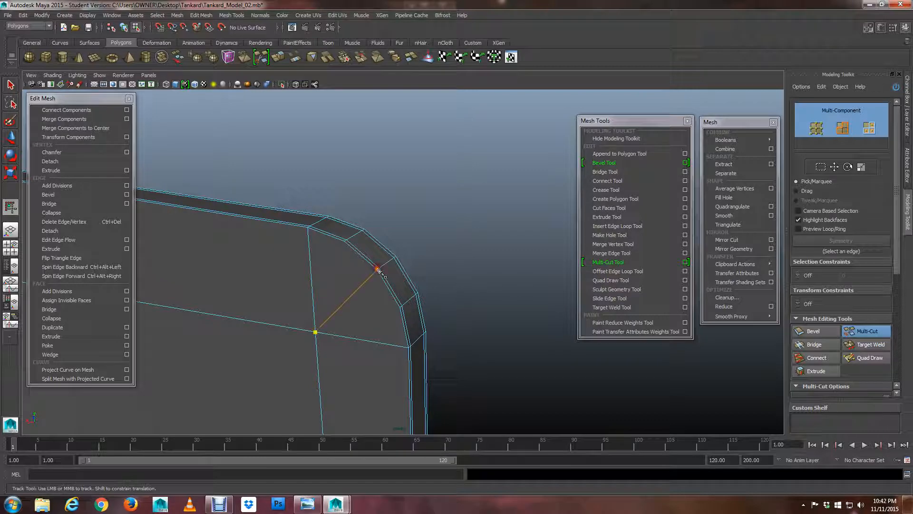
{"action": "left_click", "coordinate": [378, 270]}
- Cut a diagonal edge across the upper-left rounded corner, from the edge-loop intersection to the curve's middle vertex
{"action": "scroll", "coordinate": [377, 269], "scroll_direction": "down", "scroll_amount": 5}
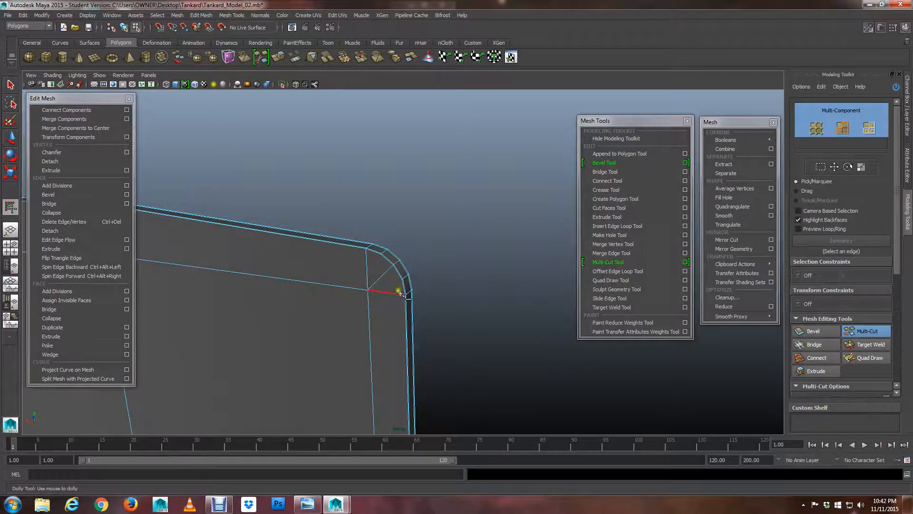
{"action": "scroll", "coordinate": [400, 293], "scroll_direction": "up", "scroll_amount": 3}
{"action": "middle_click_drag", "start_coordinate": [346, 310], "coordinate": [231, 306], "text": "alt"}
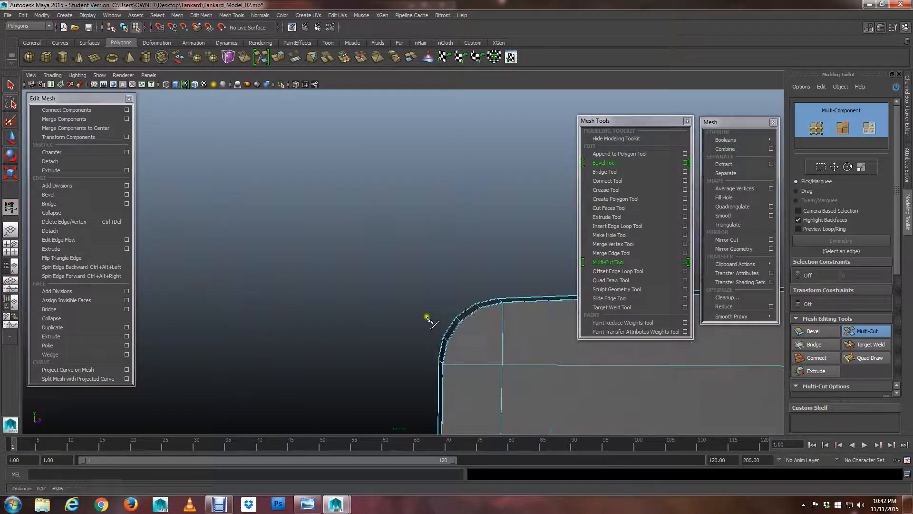
{"action": "left_click_drag", "start_coordinate": [431, 321], "coordinate": [483, 285], "text": "alt"}
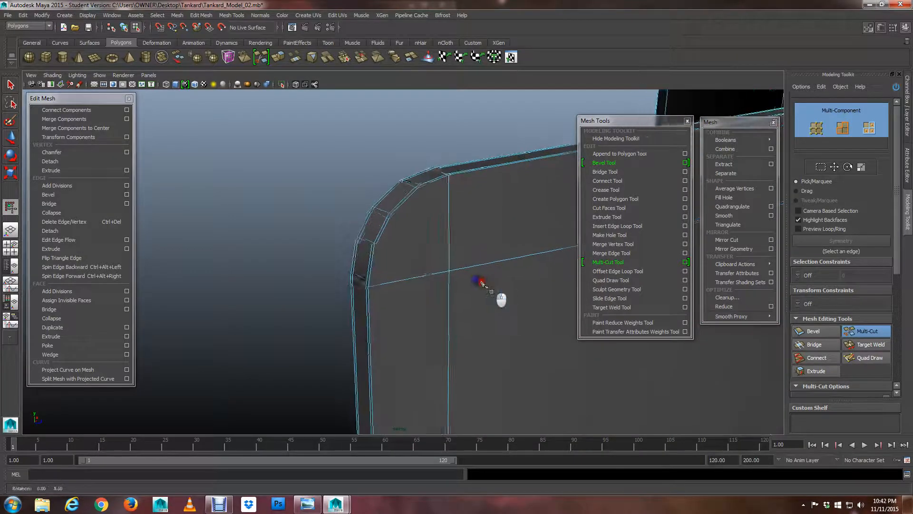
{"action": "scroll", "coordinate": [478, 286], "scroll_direction": "up", "scroll_amount": 3}
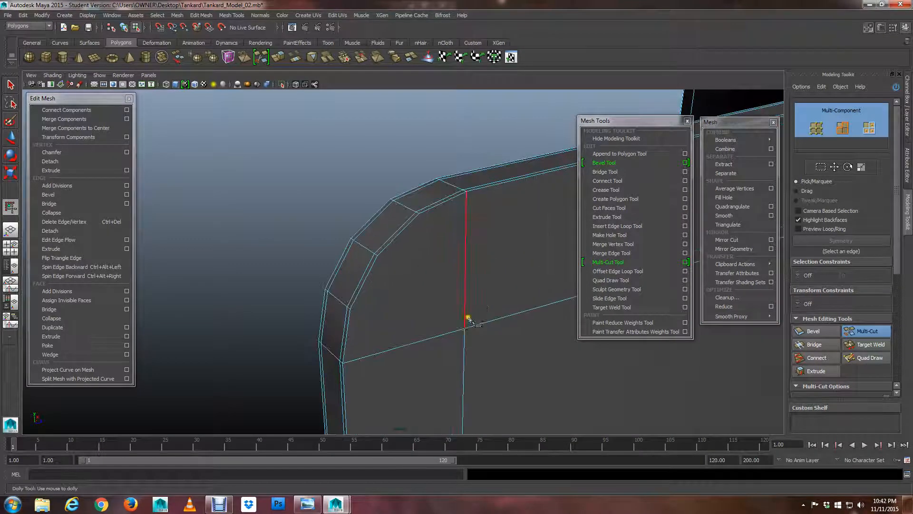
{"action": "left_click", "coordinate": [463, 329]}
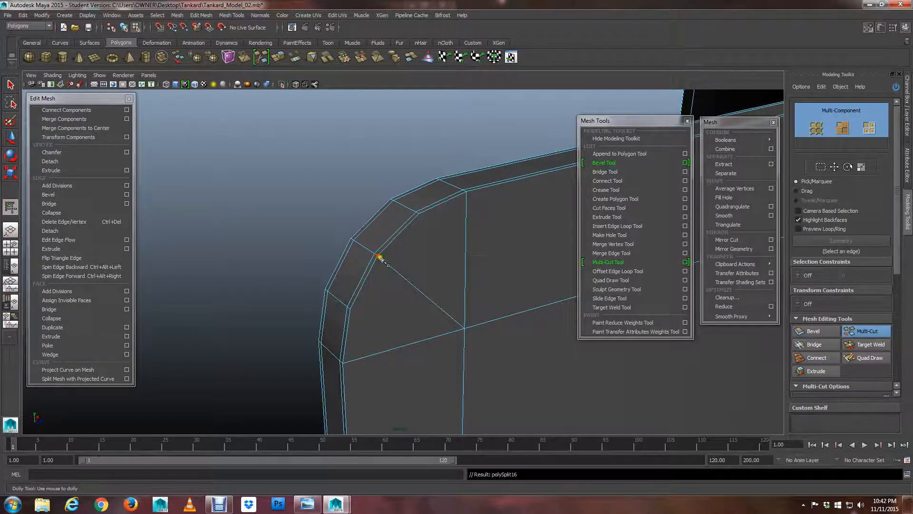
- Cut a matching diagonal edge across the next upper-right rounded corner, linking the edge-loop intersection with the curve's middle vertex
{"action": "left_click_drag", "start_coordinate": [378, 255], "coordinate": [386, 284], "text": "alt"}
{"action": "right_click_drag", "start_coordinate": [387, 284], "coordinate": [414, 285], "text": "alt"}
{"action": "middle_click_drag", "start_coordinate": [413, 285], "coordinate": [382, 279], "text": "alt"}
{"action": "left_click", "coordinate": [372, 283]}
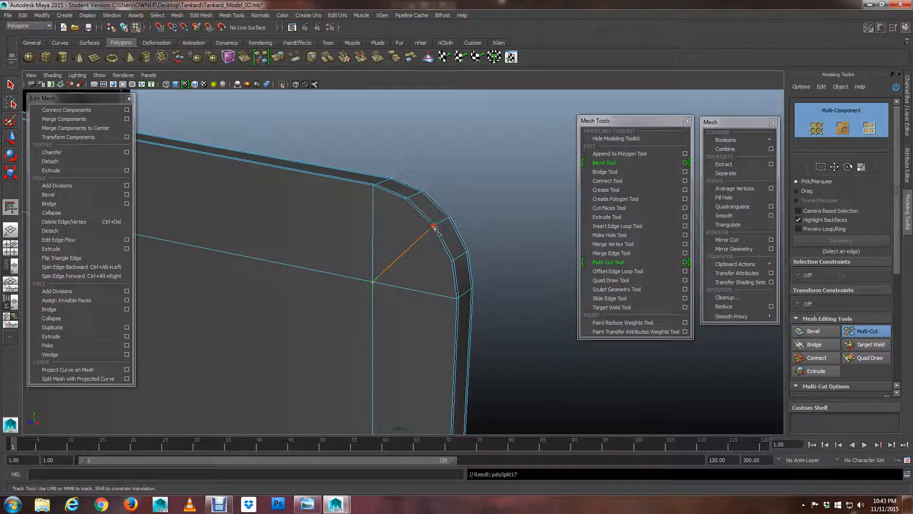
{"action": "left_click", "coordinate": [434, 226]}
- Cut a diagonal edge across the lower-right rounded corner beneath it, from the edge-loop intersection to the curve's middle vertex, and complete the cut
{"action": "scroll", "coordinate": [426, 249], "scroll_direction": "down", "scroll_amount": 8}
{"action": "middle_click_drag", "start_coordinate": [398, 357], "coordinate": [417, 232], "text": "alt"}
{"action": "left_click_drag", "start_coordinate": [433, 276], "coordinate": [440, 228], "text": "alt"}
{"action": "right_click_drag", "start_coordinate": [464, 252], "coordinate": [612, 331], "text": "alt"}
{"action": "middle_click_drag", "start_coordinate": [447, 141], "coordinate": [398, 229], "text": "alt"}
{"action": "scroll", "coordinate": [398, 229], "scroll_direction": "up", "scroll_amount": 6}
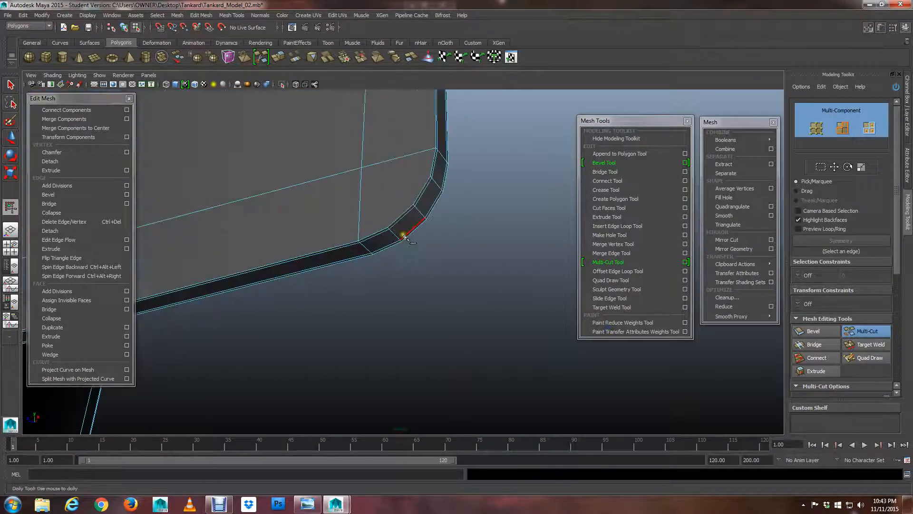
{"action": "middle_click_drag", "start_coordinate": [386, 187], "coordinate": [392, 235], "text": "alt"}
{"action": "scroll", "coordinate": [381, 252], "scroll_direction": "up", "scroll_amount": 2}
{"action": "scroll", "coordinate": [383, 256], "scroll_direction": "up", "scroll_amount": 2}
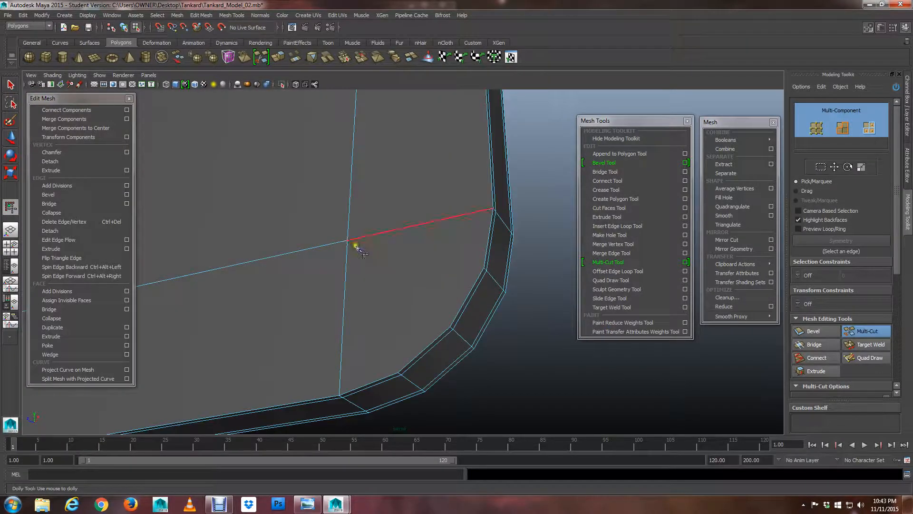
{"action": "left_click", "coordinate": [348, 241]}
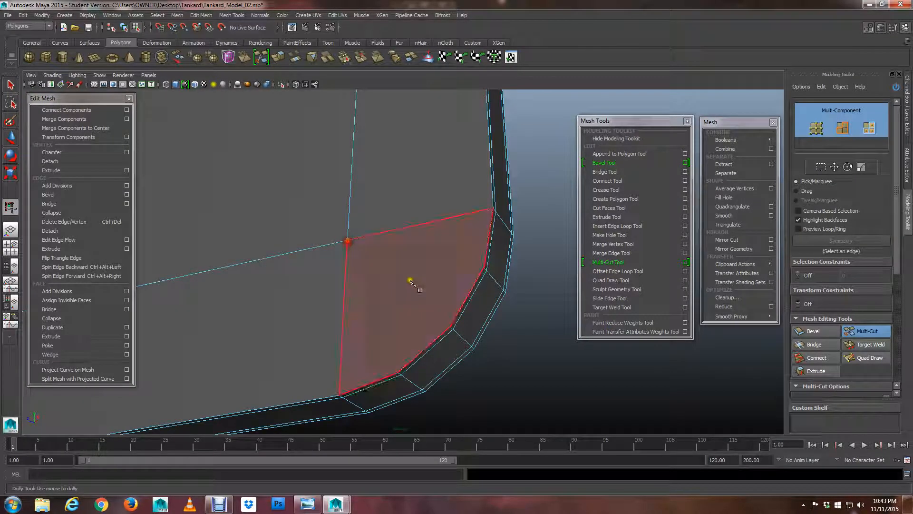
{"action": "left_click", "coordinate": [449, 326]}
{"action": "right_click", "coordinate": [449, 326]}
- Cut a diagonal edge across the remaining lower-left rounded corner, joining the edge-loop intersection to the curve's middle vertex
{"action": "scroll", "coordinate": [449, 326], "scroll_direction": "down", "scroll_amount": 5}
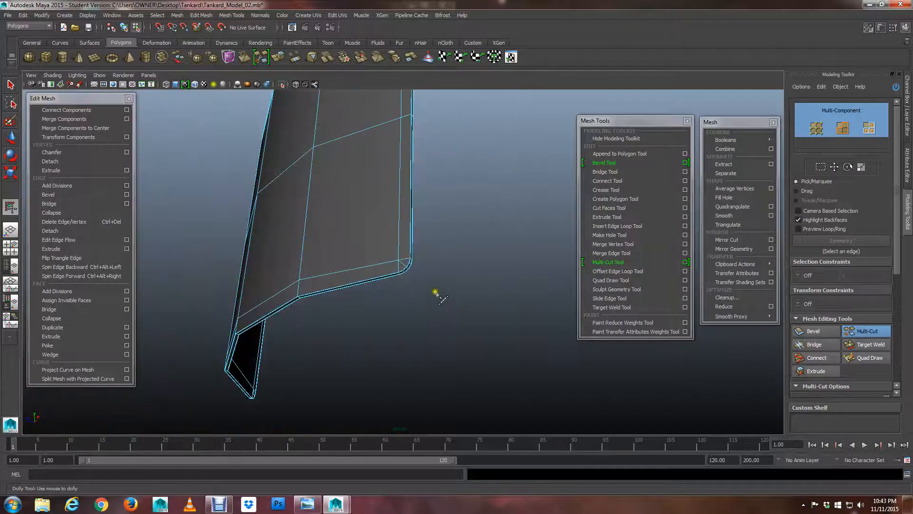
{"action": "left_click_drag", "start_coordinate": [370, 281], "coordinate": [495, 296], "text": "alt"}
{"action": "middle_click_drag", "start_coordinate": [401, 261], "coordinate": [551, 266], "text": "alt"}
{"action": "left_click", "coordinate": [427, 247]}
{"action": "left_click_drag", "start_coordinate": [482, 248], "coordinate": [579, 264], "text": "alt"}
{"action": "right_click_drag", "start_coordinate": [579, 265], "coordinate": [481, 262], "text": "alt"}
{"action": "middle_click_drag", "start_coordinate": [397, 266], "coordinate": [477, 220], "text": "alt"}
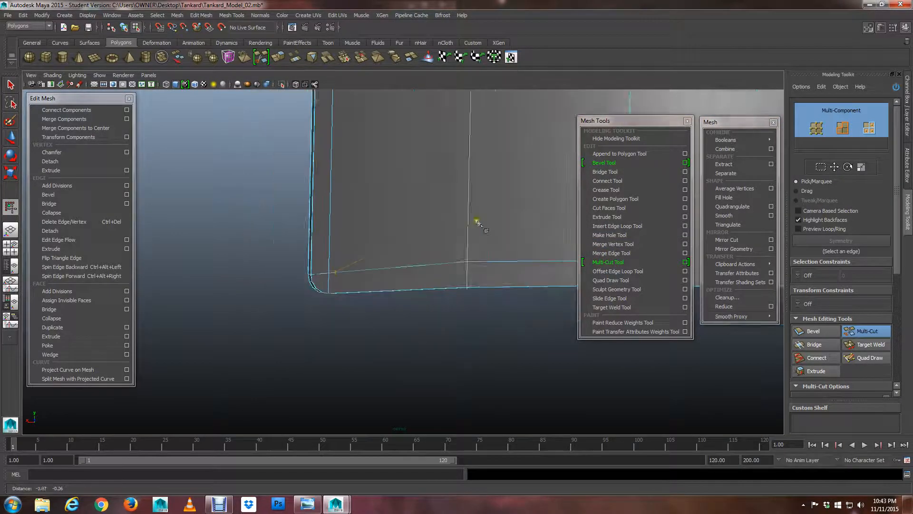
{"action": "scroll", "coordinate": [390, 244], "scroll_direction": "up", "scroll_amount": 3}
{"action": "left_click", "coordinate": [302, 267]}
{"action": "scroll", "coordinate": [336, 273], "scroll_direction": "up", "scroll_amount": 4}
{"action": "scroll", "coordinate": [325, 277], "scroll_direction": "down", "scroll_amount": 1}
{"action": "middle_click_drag", "start_coordinate": [281, 285], "coordinate": [357, 292], "text": "alt"}
{"action": "left_click_drag", "start_coordinate": [357, 291], "coordinate": [359, 277], "text": "alt"}
{"action": "scroll", "coordinate": [352, 301], "scroll_direction": "down", "scroll_amount": 4}
{"action": "middle_click_drag", "start_coordinate": [352, 302], "coordinate": [395, 178], "text": "alt"}
{"action": "left_click", "coordinate": [410, 281]}
{"action": "scroll", "coordinate": [404, 257], "scroll_direction": "up", "scroll_amount": 5}
{"action": "scroll", "coordinate": [423, 312], "scroll_direction": "down", "scroll_amount": 4}
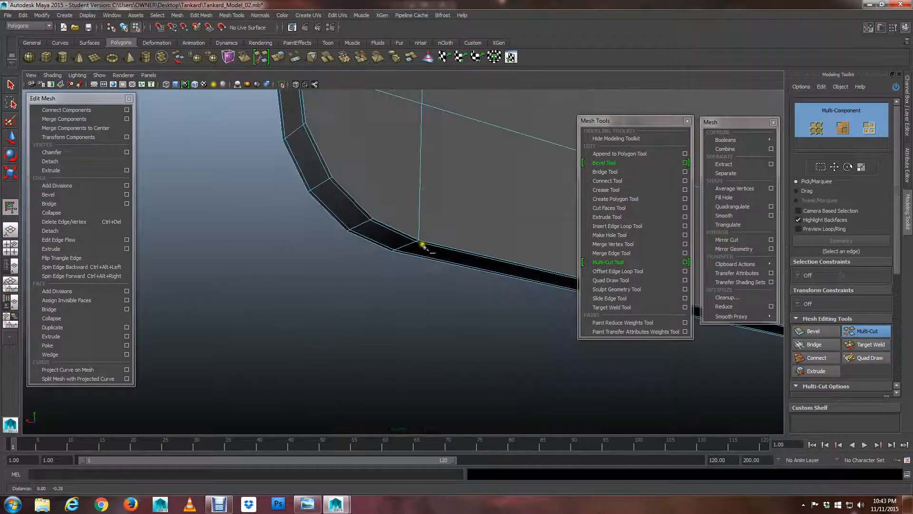
{"action": "middle_click_drag", "start_coordinate": [423, 245], "coordinate": [425, 260], "text": "alt"}
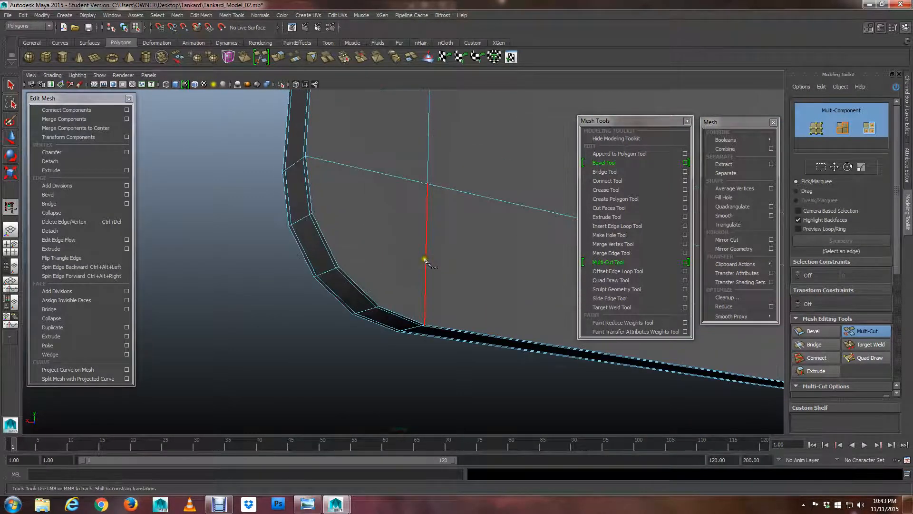
{"action": "left_click", "coordinate": [428, 185]}
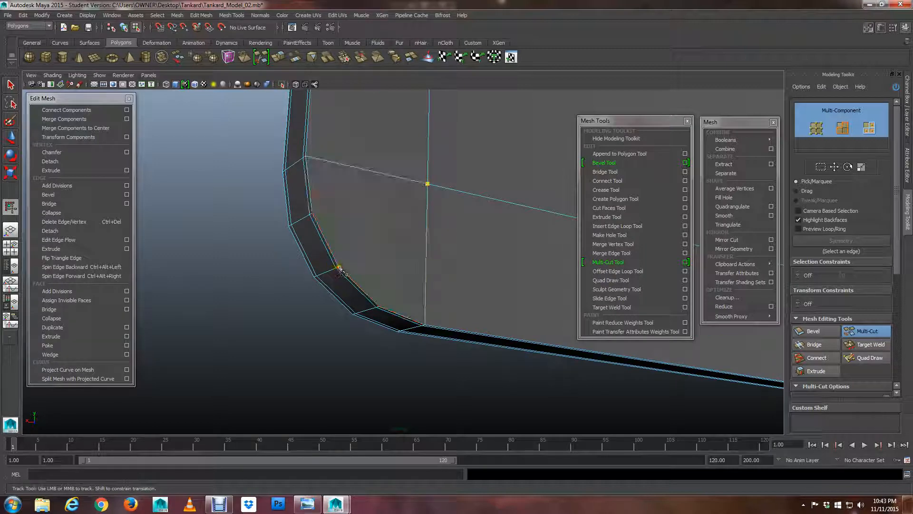
{"action": "left_click", "coordinate": [340, 267]}
{"action": "scroll", "coordinate": [358, 270], "scroll_direction": "down", "scroll_amount": 5}
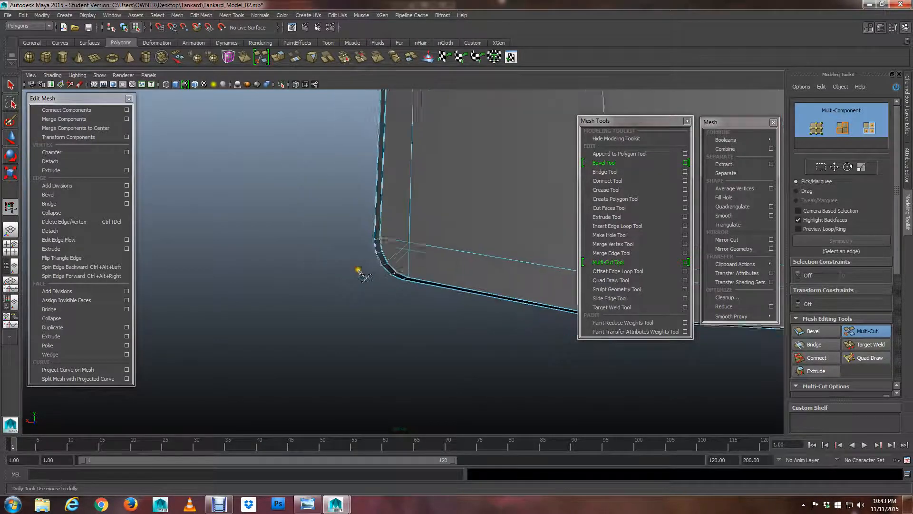
- Cut a diagonal edge across the other upper-left rounded corner, from the edge-loop intersection to the curve's middle vertex, and leave Multi-Cut
{"action": "middle_click_drag", "start_coordinate": [386, 228], "coordinate": [361, 340], "text": "alt"}
{"action": "scroll", "coordinate": [361, 329], "scroll_direction": "down", "scroll_amount": 3}
{"action": "scroll", "coordinate": [361, 325], "scroll_direction": "down", "scroll_amount": 2}
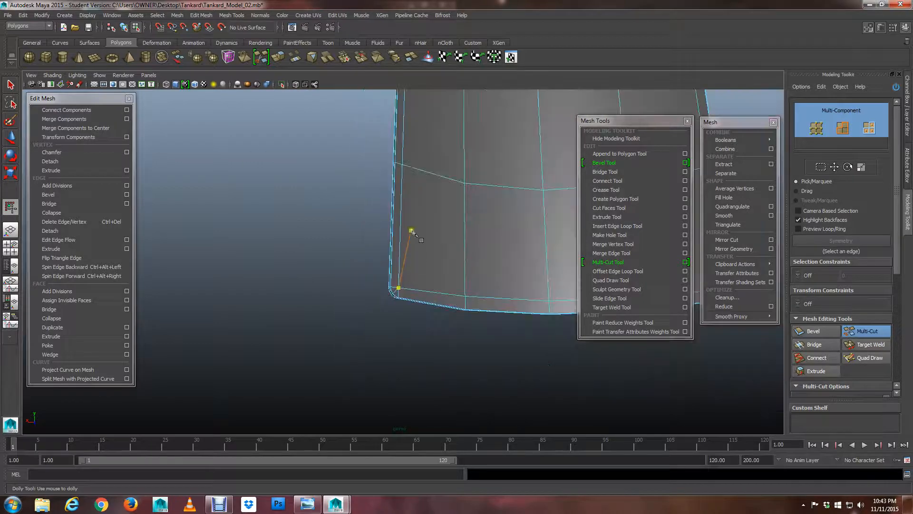
{"action": "middle_click_drag", "start_coordinate": [410, 230], "coordinate": [393, 348], "text": "alt"}
{"action": "middle_click_drag", "start_coordinate": [398, 267], "coordinate": [398, 330], "text": "alt"}
{"action": "scroll", "coordinate": [398, 323], "scroll_direction": "up", "scroll_amount": 5}
{"action": "scroll", "coordinate": [395, 305], "scroll_direction": "up", "scroll_amount": 2}
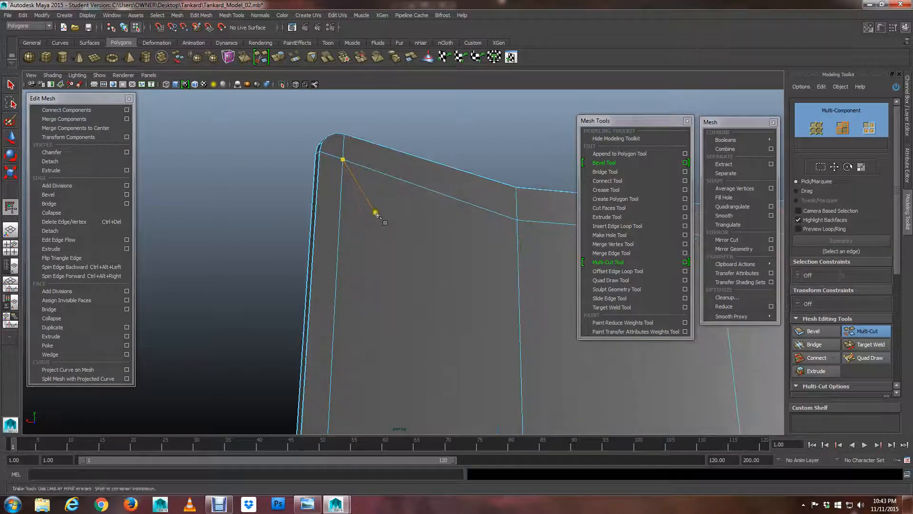
{"action": "middle_click_drag", "start_coordinate": [376, 212], "coordinate": [430, 314], "text": "alt"}
{"action": "scroll", "coordinate": [430, 314], "scroll_direction": "up", "scroll_amount": 4}
{"action": "scroll", "coordinate": [423, 301], "scroll_direction": "down", "scroll_amount": 5}
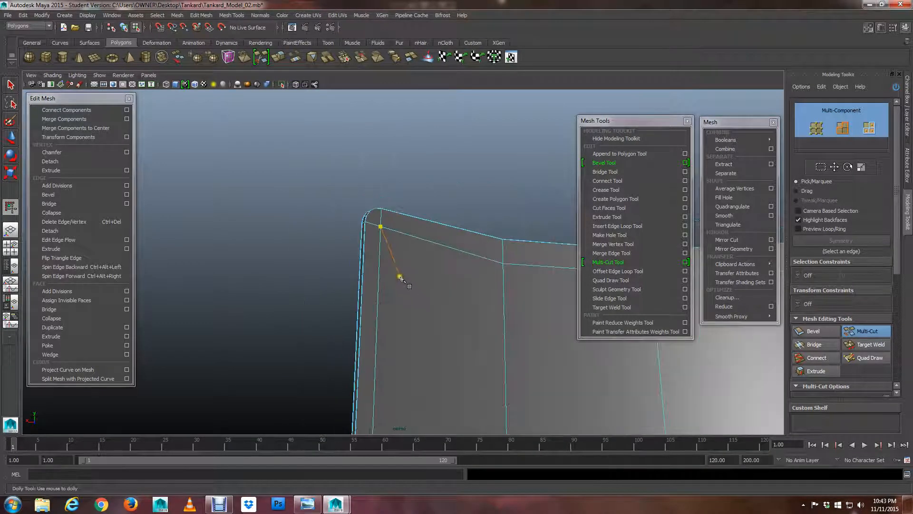
{"action": "scroll", "coordinate": [400, 231], "scroll_direction": "up", "scroll_amount": 6}
{"action": "scroll", "coordinate": [405, 242], "scroll_direction": "down", "scroll_amount": 3}
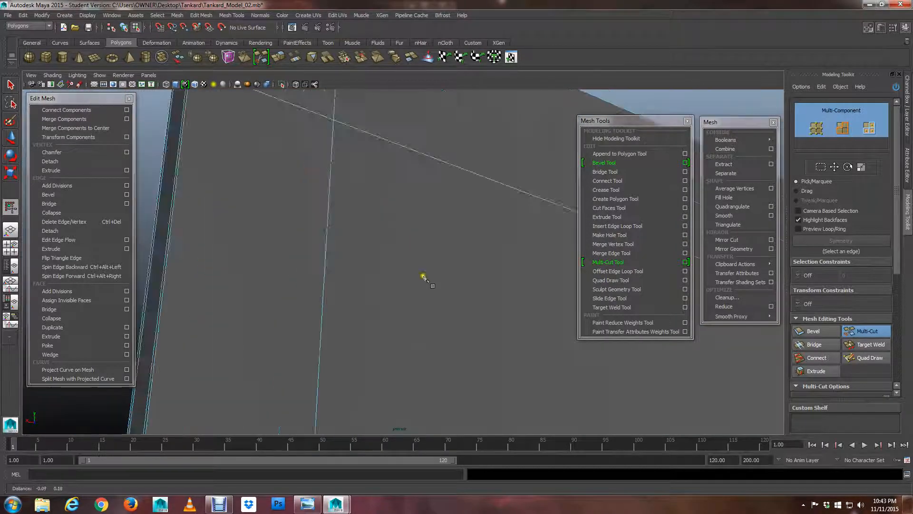
{"action": "left_click_drag", "start_coordinate": [424, 277], "coordinate": [422, 351], "text": "alt"}
{"action": "right_click_drag", "start_coordinate": [421, 350], "coordinate": [422, 297], "text": "alt"}
{"action": "scroll", "coordinate": [421, 297], "scroll_direction": "down", "scroll_amount": 3}
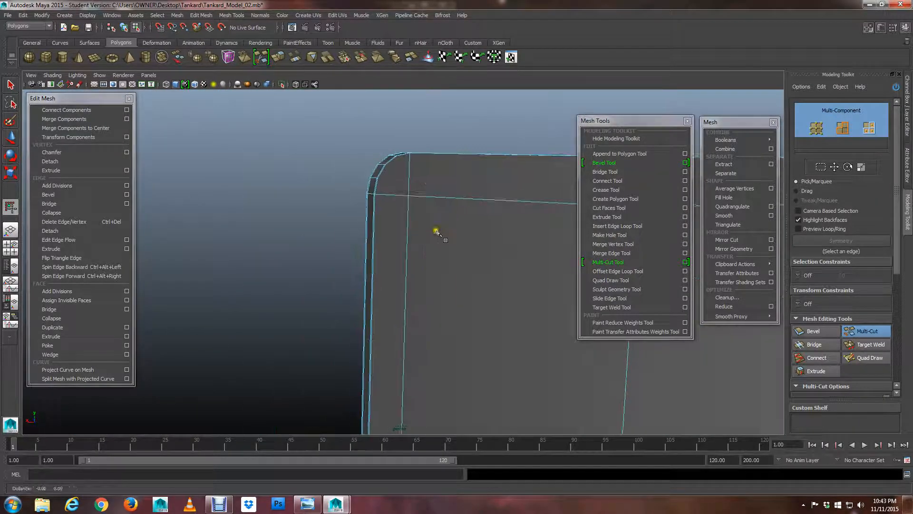
{"action": "scroll", "coordinate": [445, 312], "scroll_direction": "up", "scroll_amount": 5}
{"action": "scroll", "coordinate": [433, 277], "scroll_direction": "down", "scroll_amount": 3}
{"action": "middle_click_drag", "start_coordinate": [433, 276], "coordinate": [434, 301], "text": "alt"}
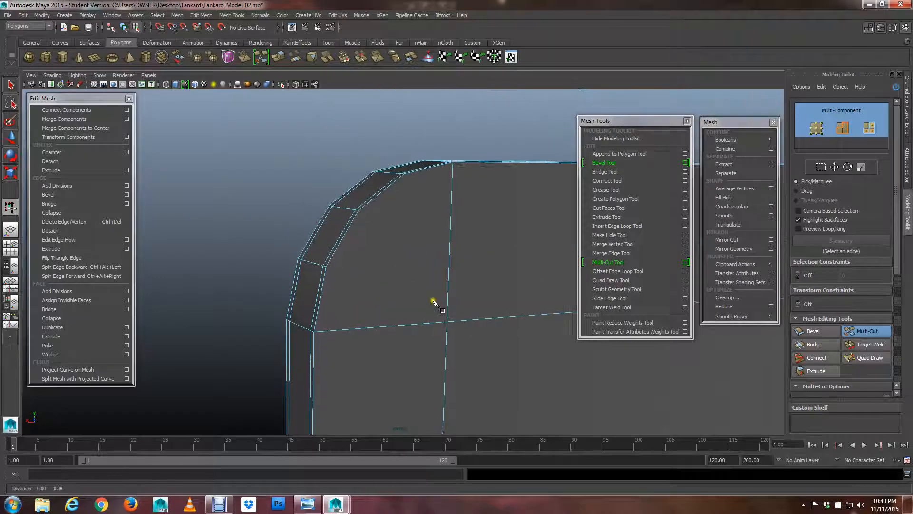
{"action": "left_click_drag", "start_coordinate": [434, 302], "coordinate": [433, 314], "text": "alt"}
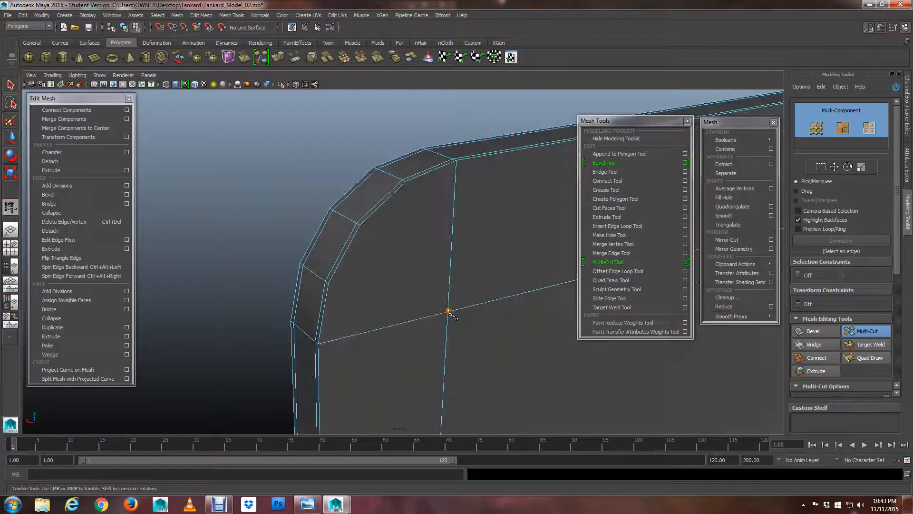
{"action": "left_click", "coordinate": [448, 312]}
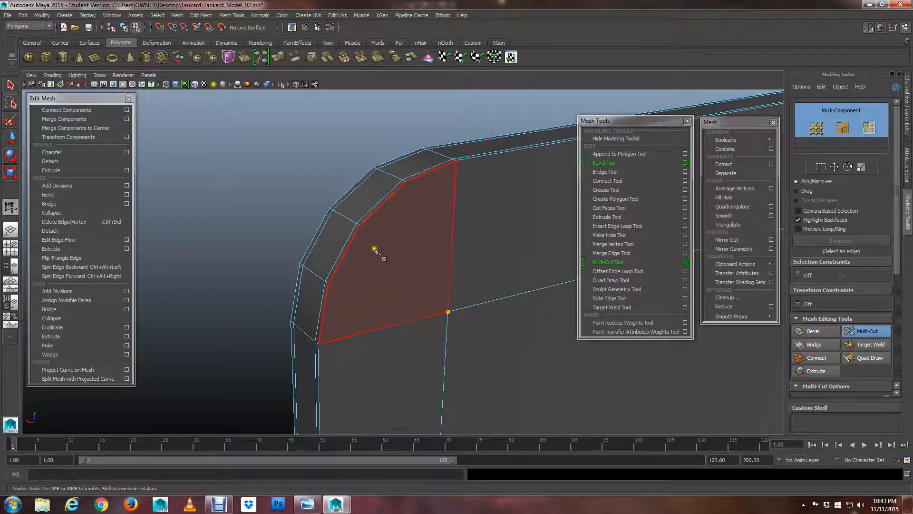
{"action": "left_click", "coordinate": [359, 225]}
{"action": "right_click", "coordinate": [359, 225]}
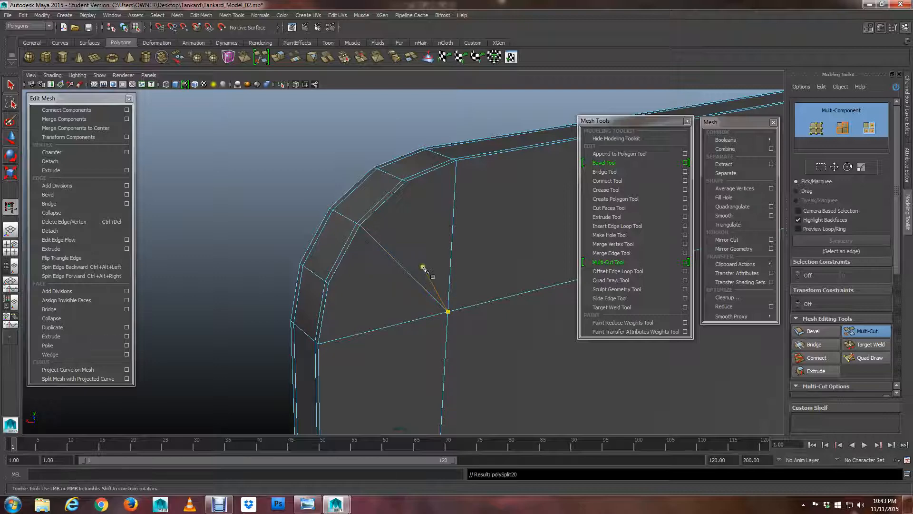
{"action": "scroll", "coordinate": [423, 267], "scroll_direction": "down", "scroll_amount": 4}
{"action": "mouse_move", "coordinate": [404, 271]}
{"action": "left_mouse_down", "text": "alt"}
{"action": "mouse_move", "coordinate": [528, 273]}
{"action": "mouse_move", "coordinate": [397, 272]}
{"action": "left_mouse_up", "text": "alt"}
{"action": "scroll", "coordinate": [397, 271], "scroll_direction": "down", "scroll_amount": 5}
{"action": "key", "text": "q"}
- Turn on the smooth preview for the curved panel, return to object mode and inspect its rounded corners
{"action": "middle_click_drag", "start_coordinate": [440, 290], "coordinate": [362, 284], "text": "alt"}
{"action": "scroll", "coordinate": [383, 280], "scroll_direction": "down", "scroll_amount": 4}
{"action": "left_click_drag", "start_coordinate": [445, 292], "coordinate": [406, 287], "text": "alt"}
{"action": "middle_click_drag", "start_coordinate": [405, 288], "coordinate": [210, 278], "text": "alt"}
{"action": "middle_click_drag", "start_coordinate": [354, 336], "coordinate": [334, 319], "text": "alt"}
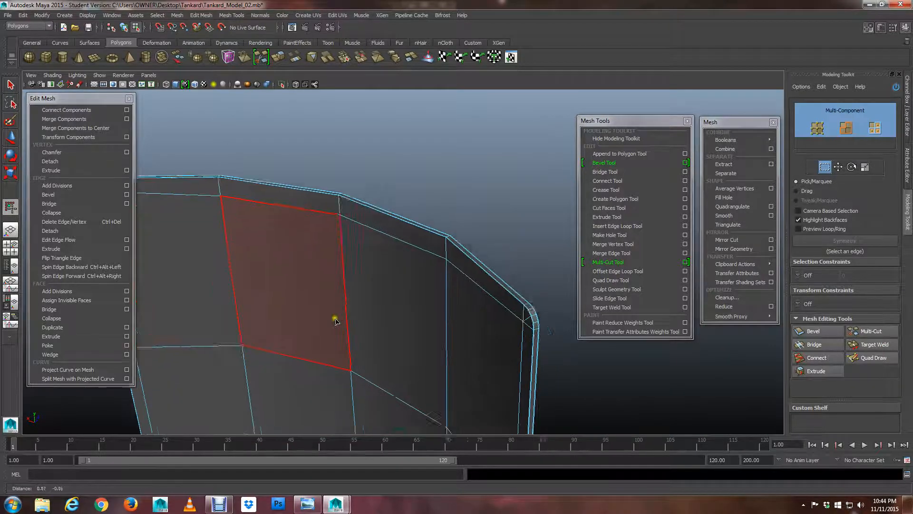
{"action": "scroll", "coordinate": [353, 292], "scroll_direction": "down", "scroll_amount": 6}
{"action": "key", "text": "3"}
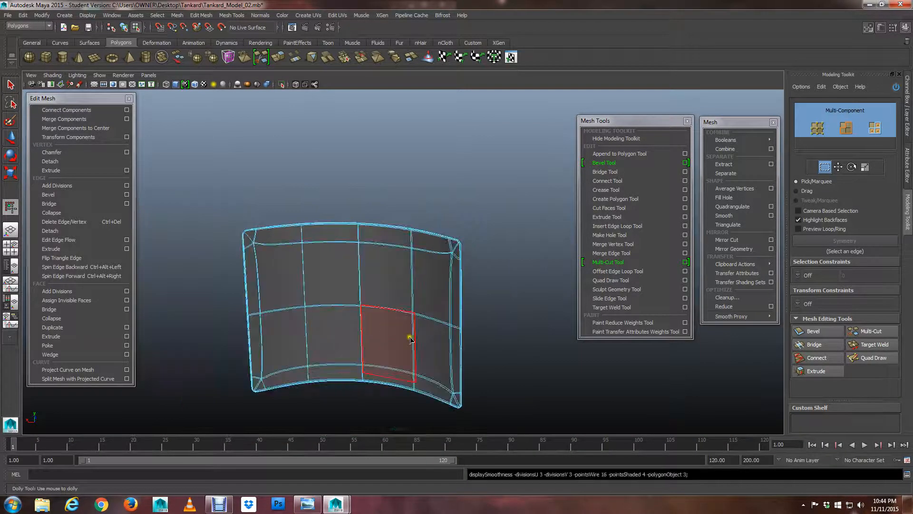
{"action": "left_click_drag", "start_coordinate": [434, 329], "coordinate": [301, 326], "text": "alt"}
{"action": "scroll", "coordinate": [319, 269], "scroll_direction": "up", "scroll_amount": 5}
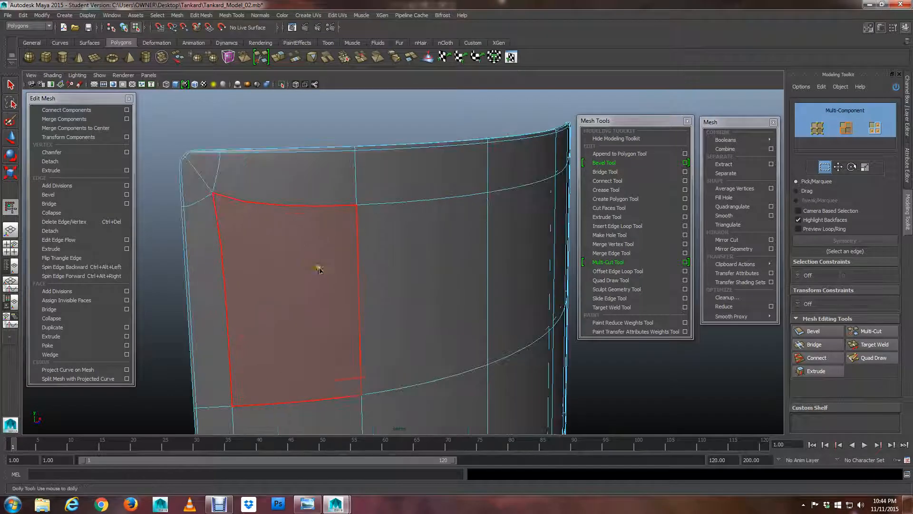
{"action": "left_click_drag", "start_coordinate": [318, 270], "coordinate": [418, 306], "text": "alt"}
{"action": "right_click_drag", "start_coordinate": [378, 238], "coordinate": [396, 222]}
{"action": "scroll", "coordinate": [401, 261], "scroll_direction": "down", "scroll_amount": 5}
{"action": "scroll", "coordinate": [356, 271], "scroll_direction": "up", "scroll_amount": 5}
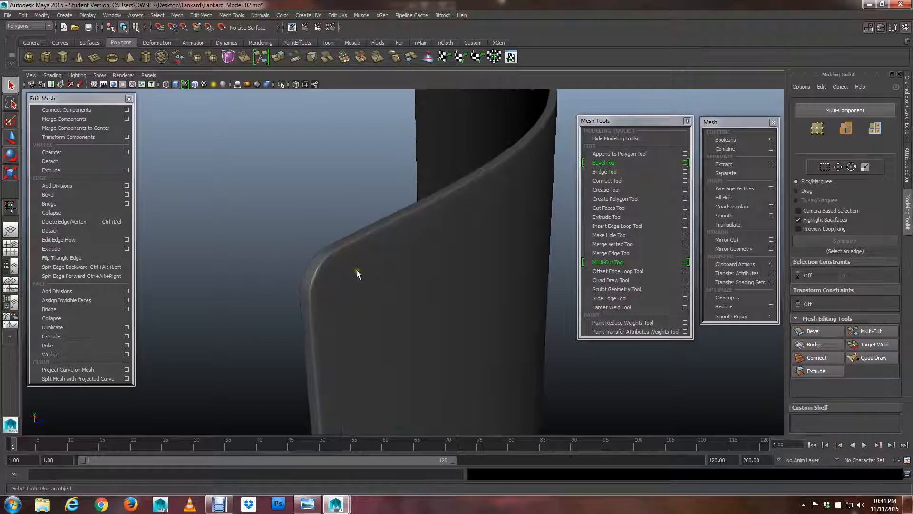
- Select the curved panel and compare its smoothed and unsmoothed displays from both sides, ending with the smooth preview off
{"action": "left_click_drag", "start_coordinate": [263, 289], "coordinate": [416, 303], "text": "alt"}
{"action": "left_click", "coordinate": [440, 291]}
{"action": "scroll", "coordinate": [432, 296], "scroll_direction": "down", "scroll_amount": 8}
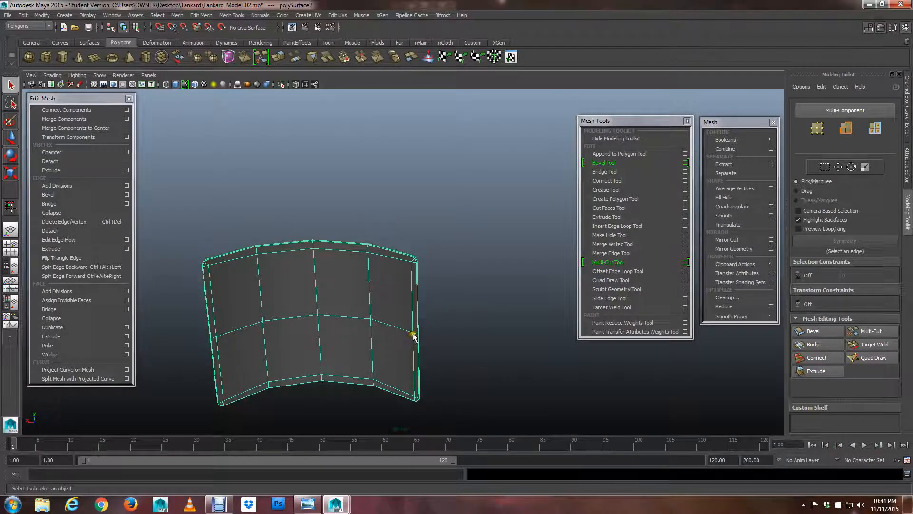
{"action": "left_click_drag", "start_coordinate": [414, 341], "coordinate": [177, 318], "text": "alt"}
{"action": "middle_click_drag", "start_coordinate": [396, 342], "coordinate": [290, 275], "text": "alt"}
{"action": "left_click_drag", "start_coordinate": [382, 290], "coordinate": [365, 304], "text": "alt"}
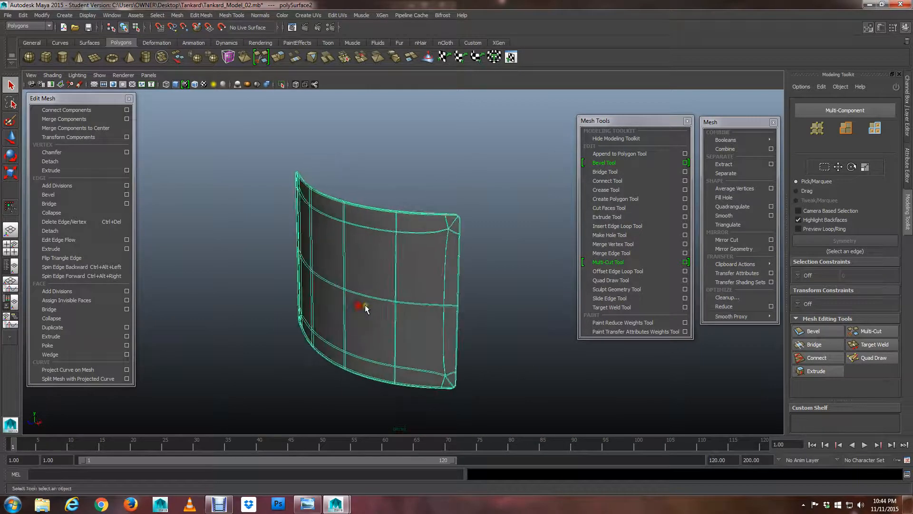
{"action": "right_click_drag", "start_coordinate": [434, 289], "coordinate": [469, 276]}
{"action": "left_click_drag", "start_coordinate": [509, 323], "coordinate": [408, 338], "text": "alt"}
{"action": "left_click", "coordinate": [400, 288]}
{"action": "key", "text": "1"}
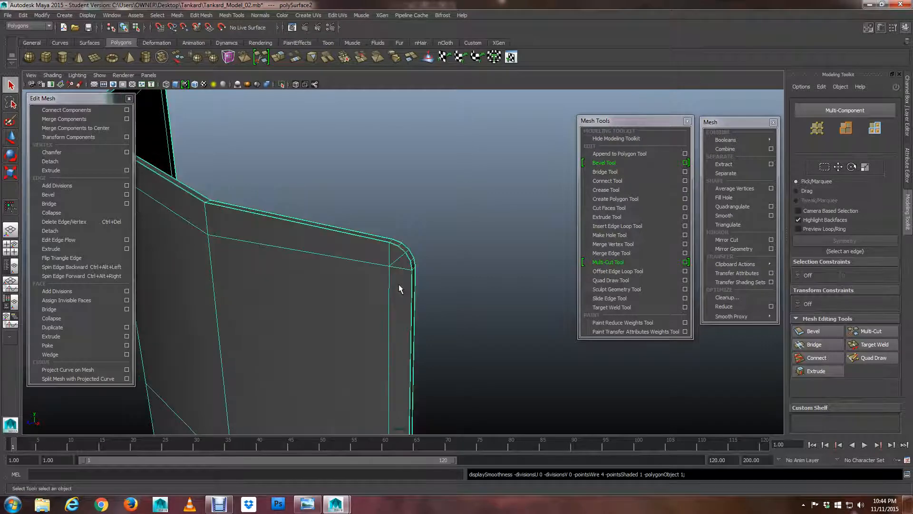
- Examine the unsmoothed panel's edge loops and diagonal corner cuts up close and as a whole
{"action": "key", "text": "f"}
{"action": "mouse_move", "coordinate": [400, 286]}
{"action": "left_mouse_down", "text": "alt"}
{"action": "mouse_move", "coordinate": [421, 247]}
{"action": "mouse_move", "coordinate": [418, 261]}
{"action": "mouse_move", "coordinate": [436, 290]}
{"action": "mouse_move", "coordinate": [508, 283]}
{"action": "mouse_move", "coordinate": [524, 252]}
{"action": "mouse_move", "coordinate": [533, 257]}
{"action": "mouse_move", "coordinate": [379, 302]}
{"action": "mouse_move", "coordinate": [383, 292]}
{"action": "mouse_move", "coordinate": [434, 306]}
{"action": "mouse_move", "coordinate": [377, 308]}
{"action": "mouse_move", "coordinate": [400, 302]}
{"action": "mouse_move", "coordinate": [377, 312]}
{"action": "mouse_move", "coordinate": [406, 299]}
{"action": "left_mouse_up", "text": "alt"}
{"action": "scroll", "coordinate": [400, 302], "scroll_direction": "up", "scroll_amount": 6}
{"action": "scroll", "coordinate": [400, 302], "scroll_direction": "down", "scroll_amount": 6}
{"action": "scroll", "coordinate": [404, 298], "scroll_direction": "up", "scroll_amount": 8}
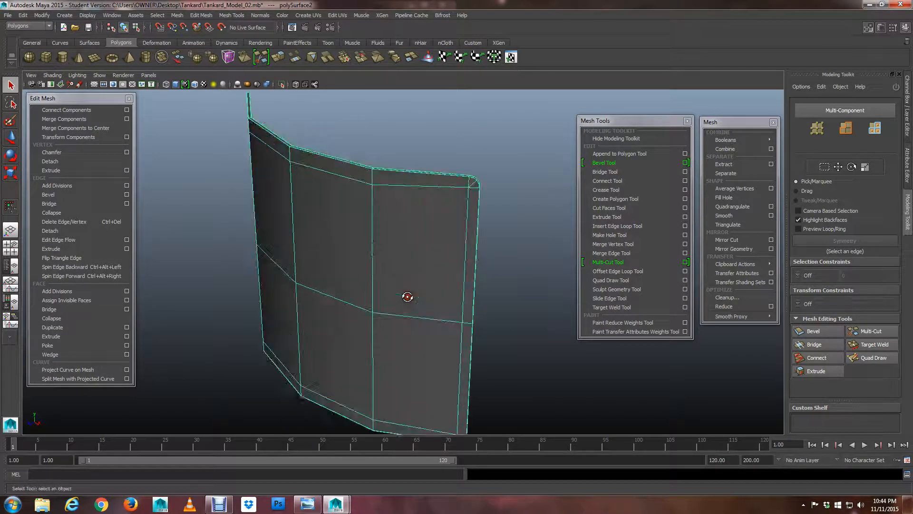
{"action": "scroll", "coordinate": [464, 264], "scroll_direction": "down", "scroll_amount": 8}
{"action": "left_click_drag", "start_coordinate": [415, 330], "coordinate": [402, 348], "text": "alt"}
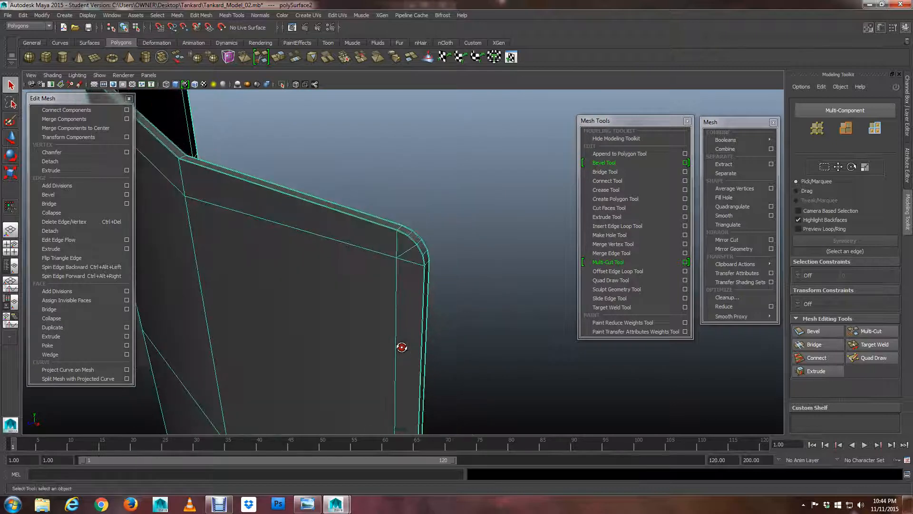
{"action": "middle_click_drag", "start_coordinate": [424, 290], "coordinate": [406, 315], "text": "alt"}
{"action": "right_click_drag", "start_coordinate": [421, 329], "coordinate": [273, 311], "text": "alt"}
{"action": "right_click_drag", "start_coordinate": [419, 343], "coordinate": [281, 316], "text": "alt"}
{"action": "left_click_drag", "start_coordinate": [281, 316], "coordinate": [313, 314], "text": "alt"}
{"action": "middle_click_drag", "start_coordinate": [322, 364], "coordinate": [319, 333], "text": "alt"}
{"action": "left_click_drag", "start_coordinate": [319, 333], "coordinate": [348, 301], "text": "alt"}
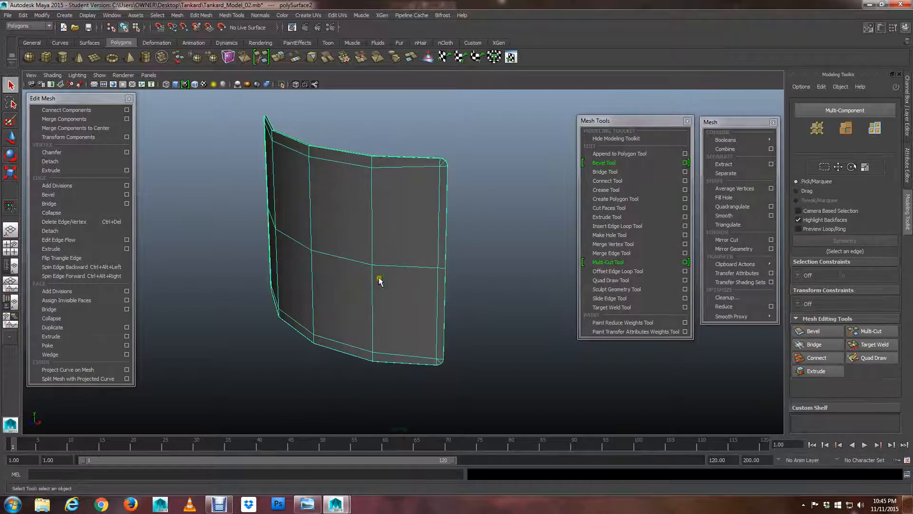
{"action": "left_click", "coordinate": [382, 265]}
{"action": "right_click_drag", "start_coordinate": [416, 261], "coordinate": [449, 250]}
{"action": "left_click_drag", "start_coordinate": [433, 266], "coordinate": [389, 301], "text": "alt"}
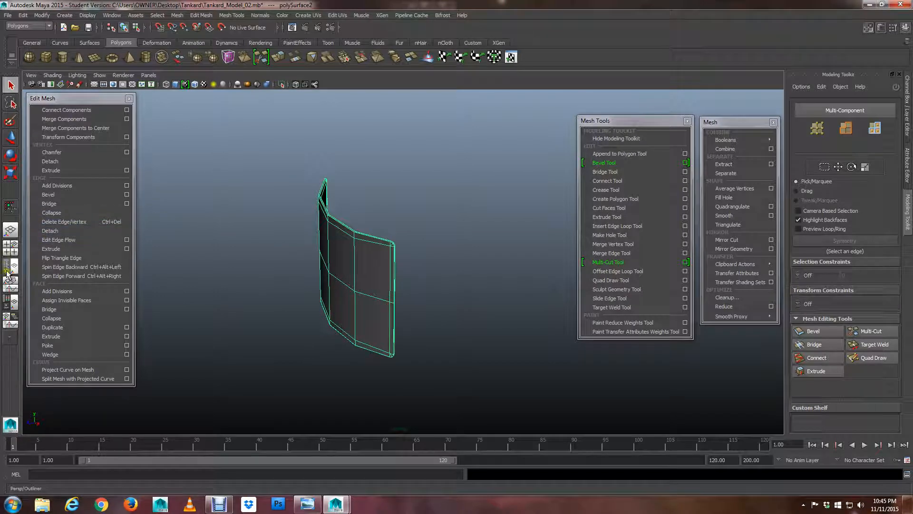
- Show the Outliner beside the perspective view and move the floating Edit Mesh palette next to Mesh Tools
{"action": "left_click", "coordinate": [7, 275]}
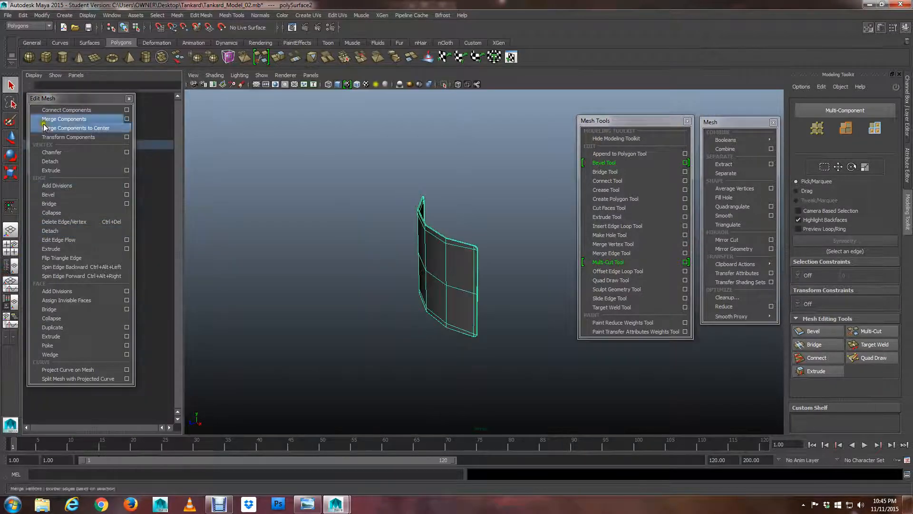
{"action": "left_click_drag", "start_coordinate": [67, 98], "coordinate": [509, 106]}
{"action": "left_click_drag", "start_coordinate": [418, 162], "coordinate": [329, 215], "text": "alt"}
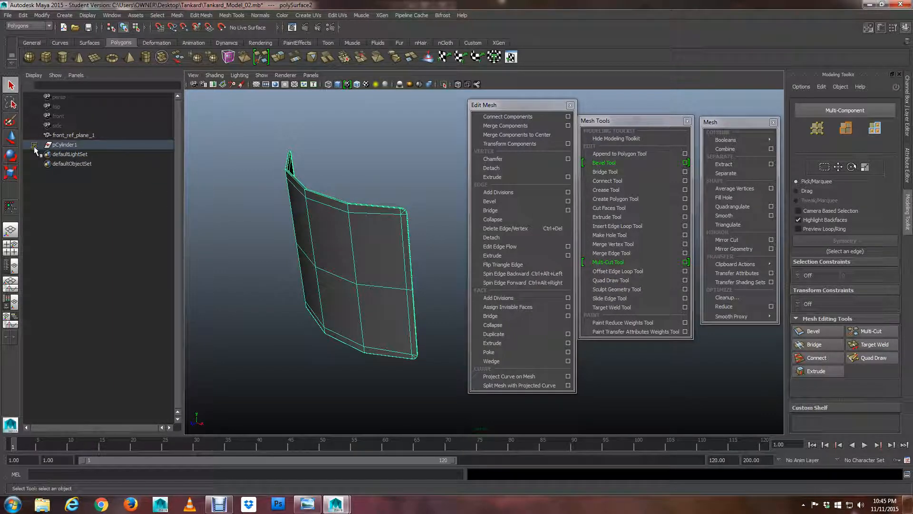
{"action": "scroll", "coordinate": [359, 244], "scroll_direction": "down", "scroll_amount": 5}
{"action": "middle_click_drag", "start_coordinate": [360, 244], "coordinate": [338, 249], "text": "alt"}
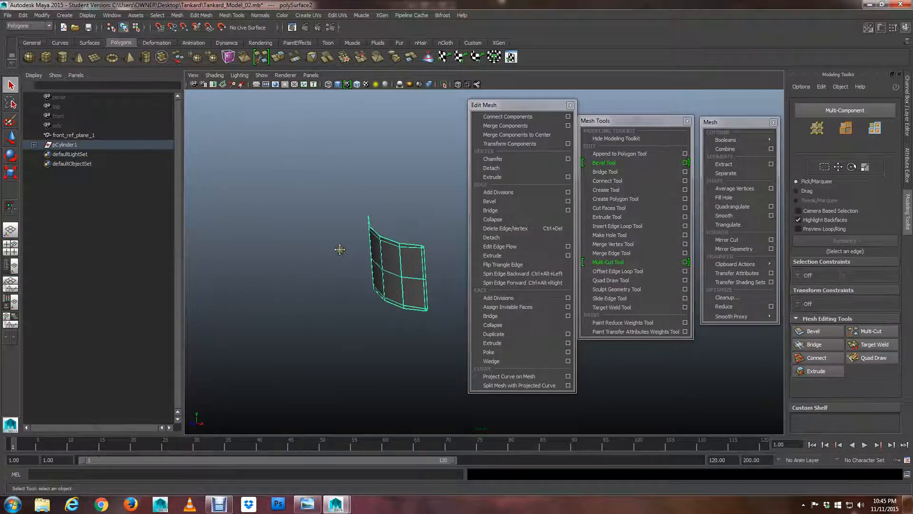
{"action": "scroll", "coordinate": [341, 249], "scroll_direction": "up", "scroll_amount": 3}
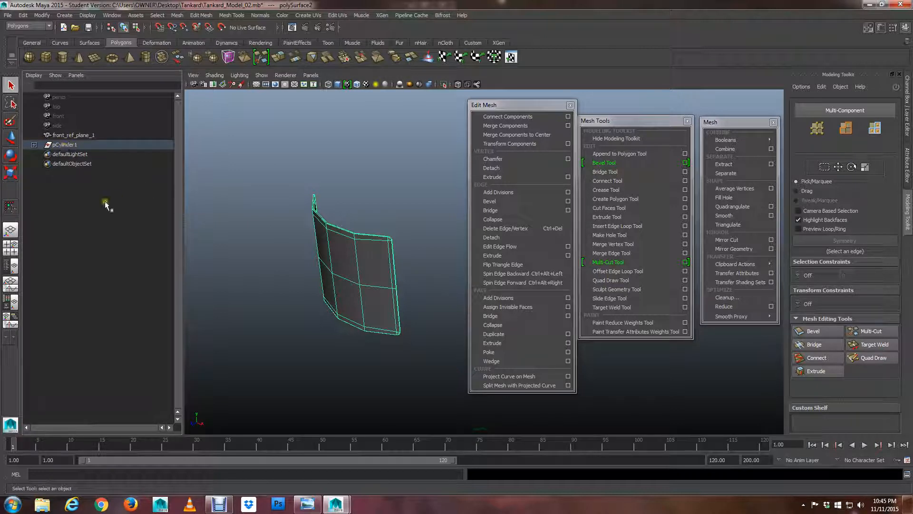
- Expand the pCylinder1 group in the Outliner, deselect the panel and restore the full-size perspective view
{"action": "left_click", "coordinate": [34, 144]}
{"action": "middle_click_drag", "start_coordinate": [61, 147], "coordinate": [58, 142]}
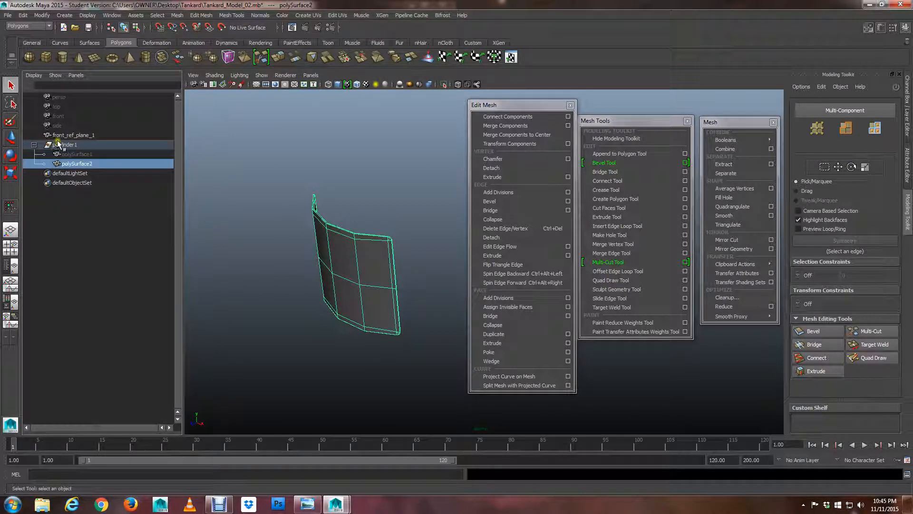
{"action": "middle_click_drag", "start_coordinate": [79, 209], "coordinate": [18, 264]}
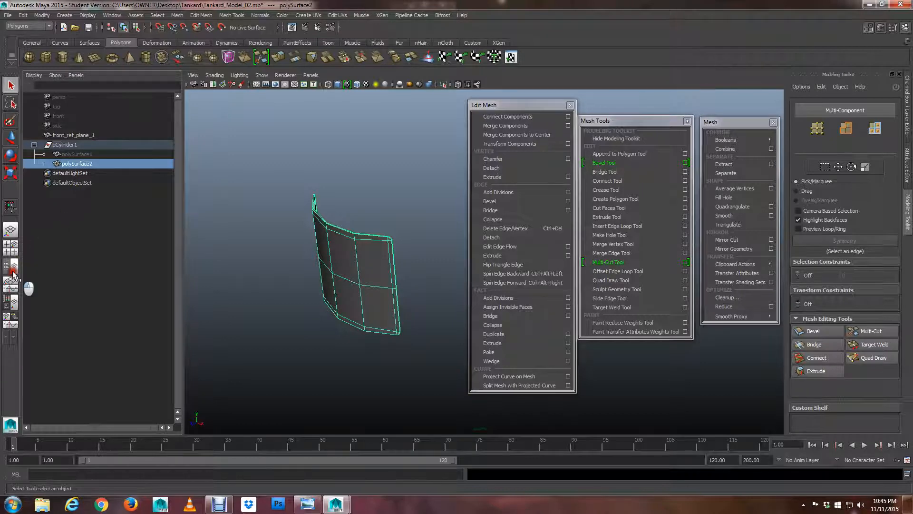
{"action": "left_click", "coordinate": [13, 274]}
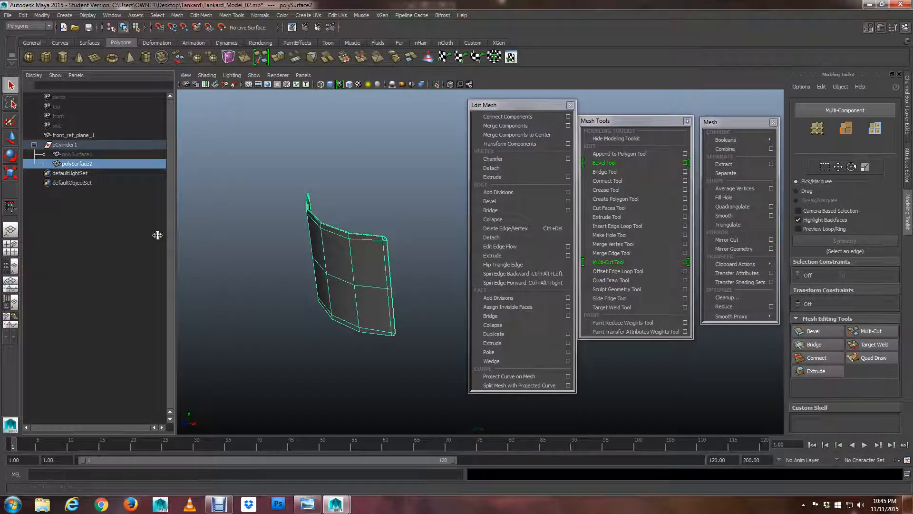
{"action": "left_click", "coordinate": [241, 155]}
{"action": "key", "text": "space"}
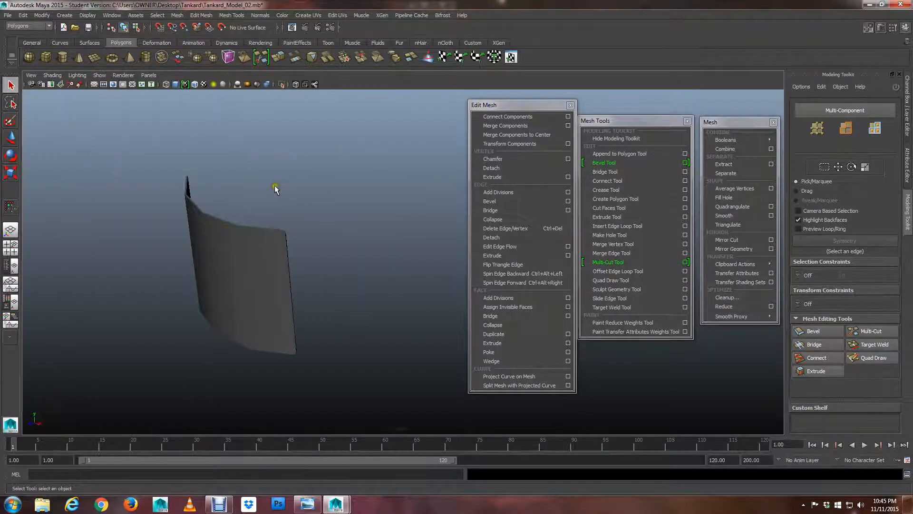
- Open the Outliner as a floating window, place it beside the panel and enlarge it
{"action": "key", "text": "space"}
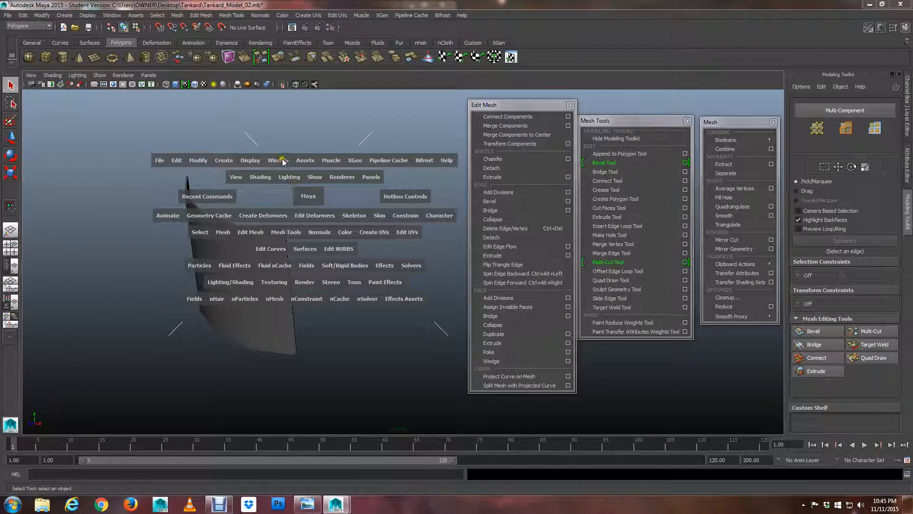
{"action": "left_click_drag", "start_coordinate": [283, 162], "coordinate": [303, 236]}
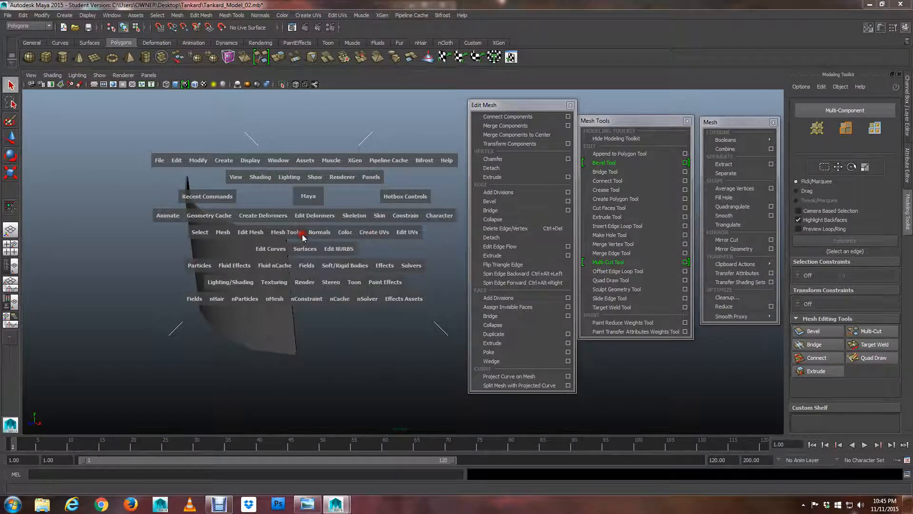
{"action": "left_click_drag", "start_coordinate": [125, 116], "coordinate": [86, 102]}
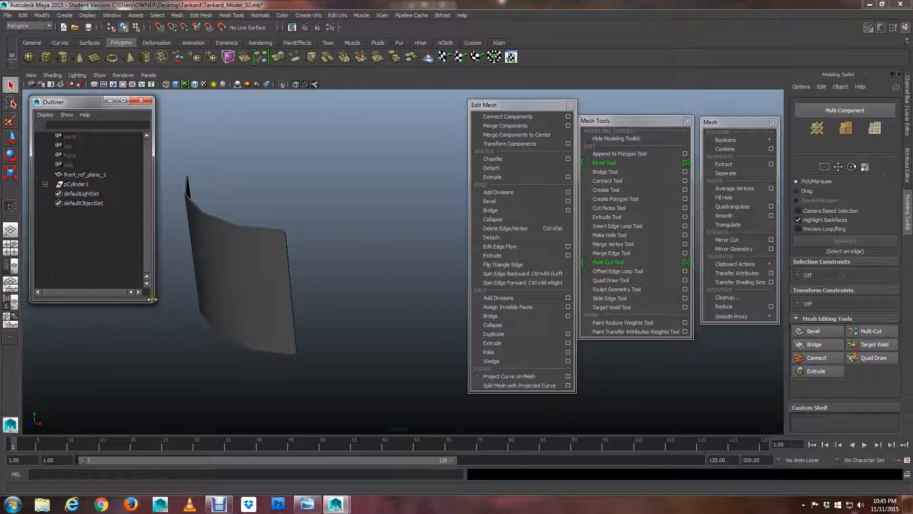
{"action": "left_click_drag", "start_coordinate": [153, 303], "coordinate": [162, 359]}
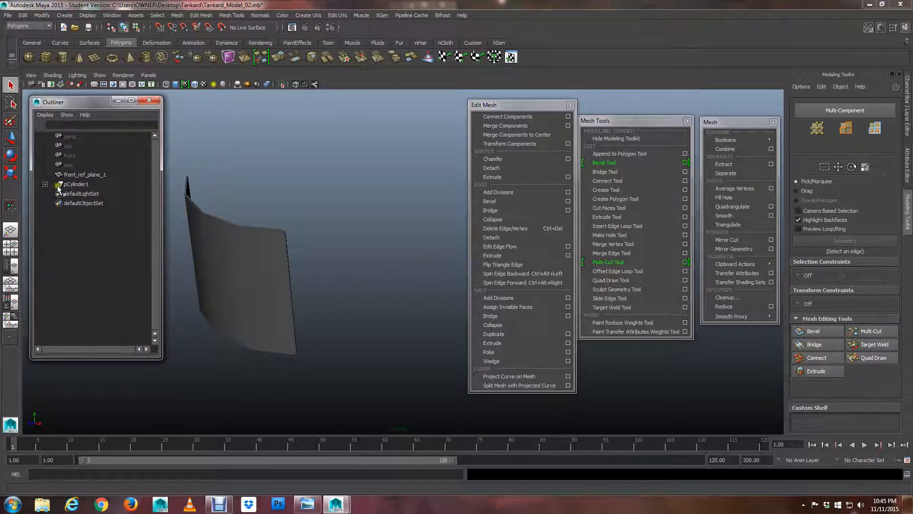
- Expand the pCylinder1 group, hide polySurface1 and select the curved panel polySurface2
{"action": "left_click", "coordinate": [46, 185]}
{"action": "left_click", "coordinate": [82, 194]}
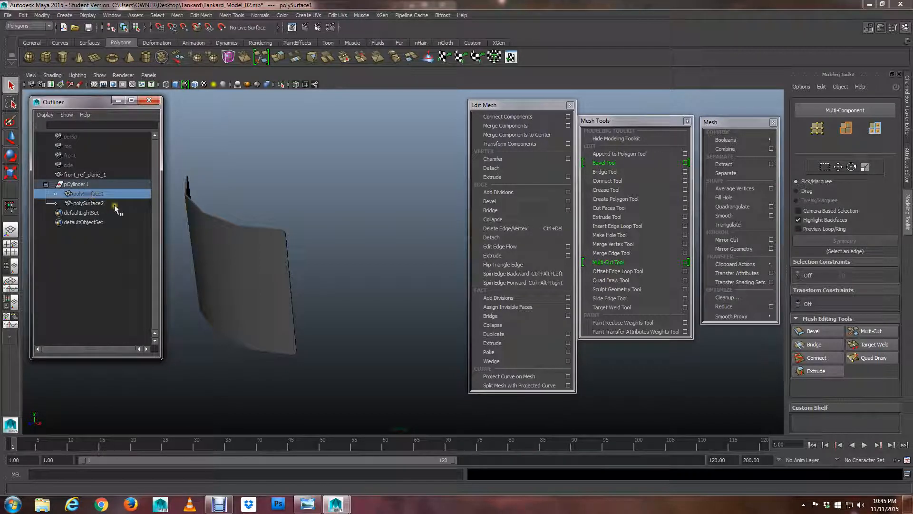
{"action": "key", "text": "ctrl+h"}
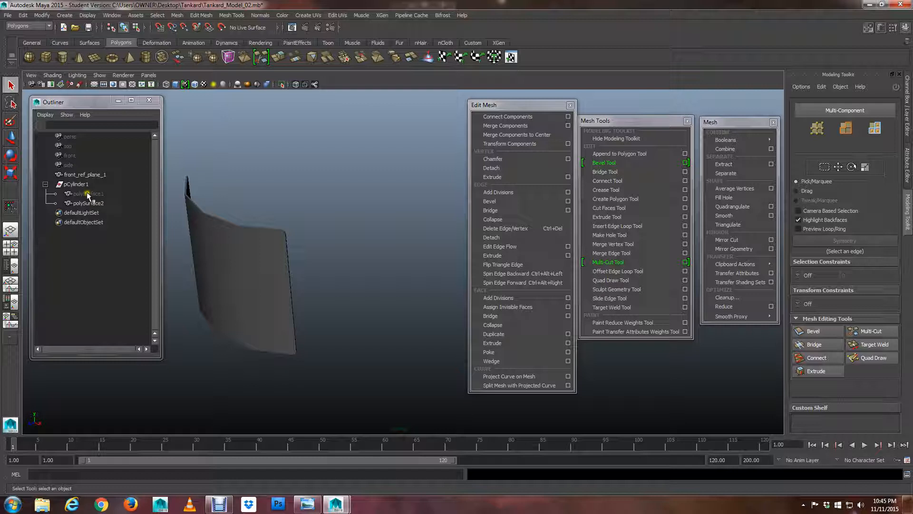
{"action": "left_click", "coordinate": [244, 249]}
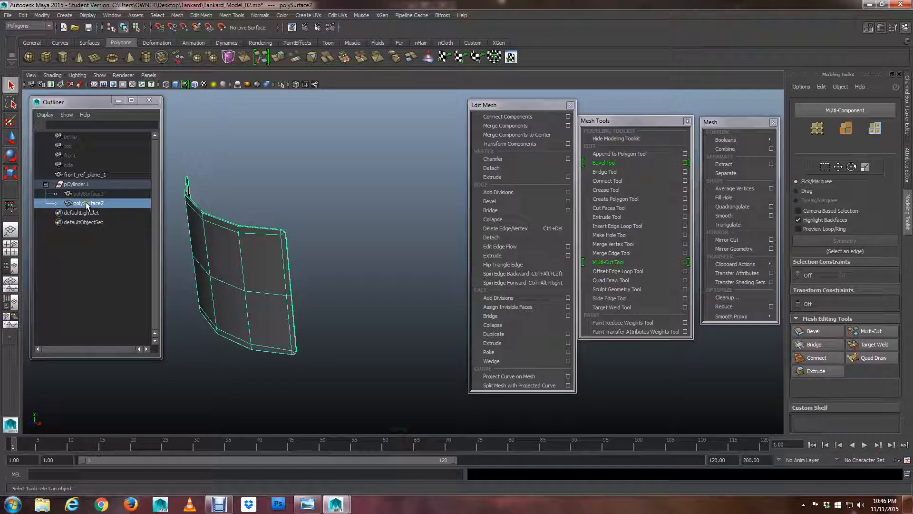
- Deselect the curved panel, select the hidden polySurface1 in the Outliner and make it visible again
{"action": "left_click", "coordinate": [257, 207]}
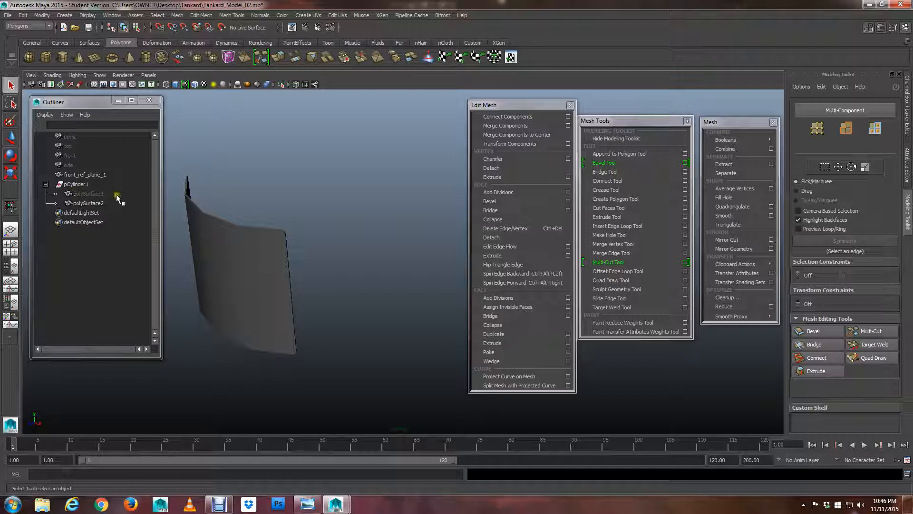
{"action": "left_click", "coordinate": [91, 194]}
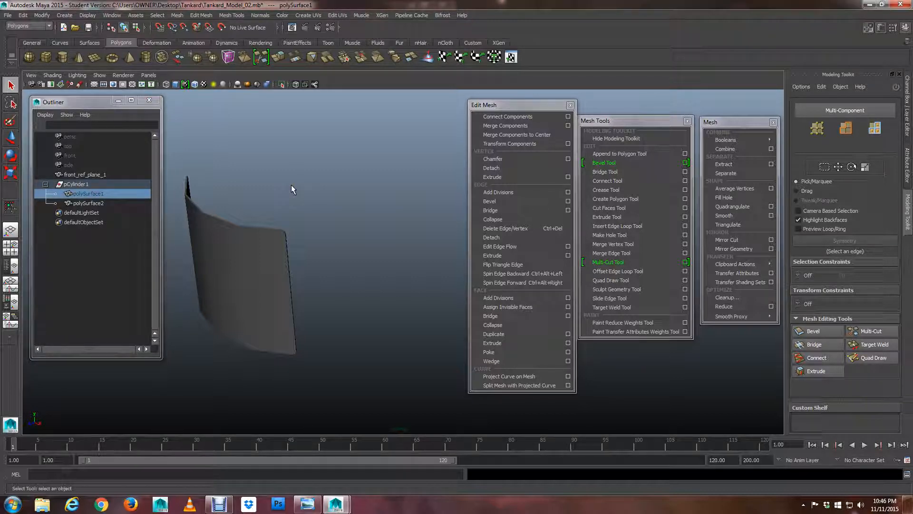
{"action": "middle_click_drag", "start_coordinate": [300, 190], "coordinate": [283, 244], "text": "alt"}
{"action": "scroll", "coordinate": [283, 245], "scroll_direction": "up", "scroll_amount": 3}
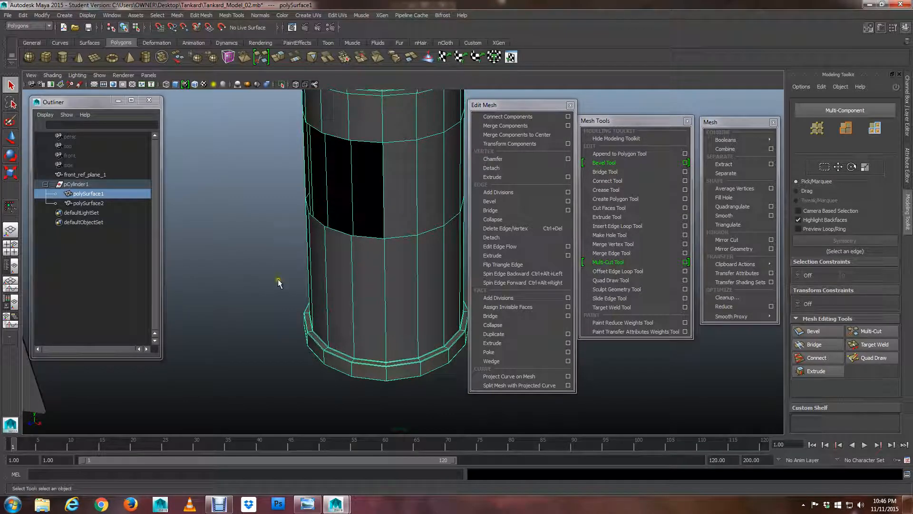
- Select polySurface1 and polySurface2 together and unparent them from the pCylinder1 group
{"action": "left_click", "coordinate": [98, 203]}
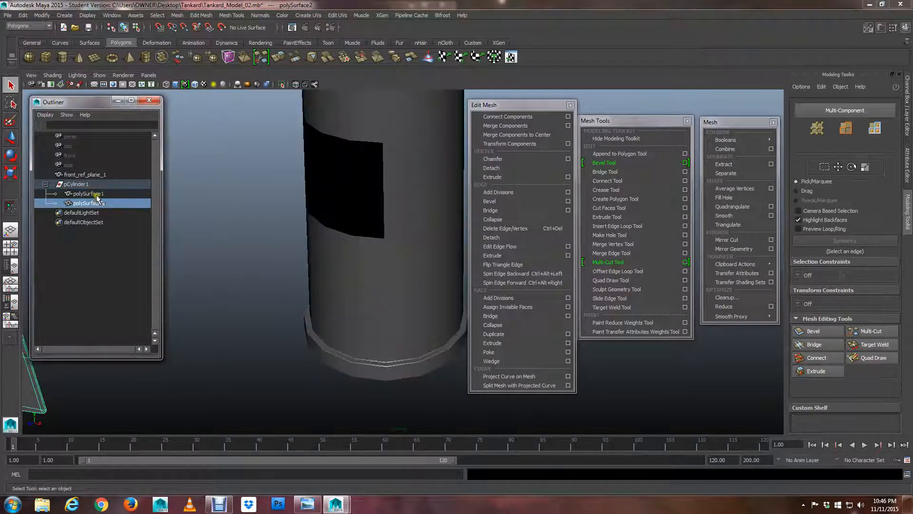
{"action": "left_click", "coordinate": [98, 195]}
{"action": "left_click", "coordinate": [95, 203], "text": "shift"}
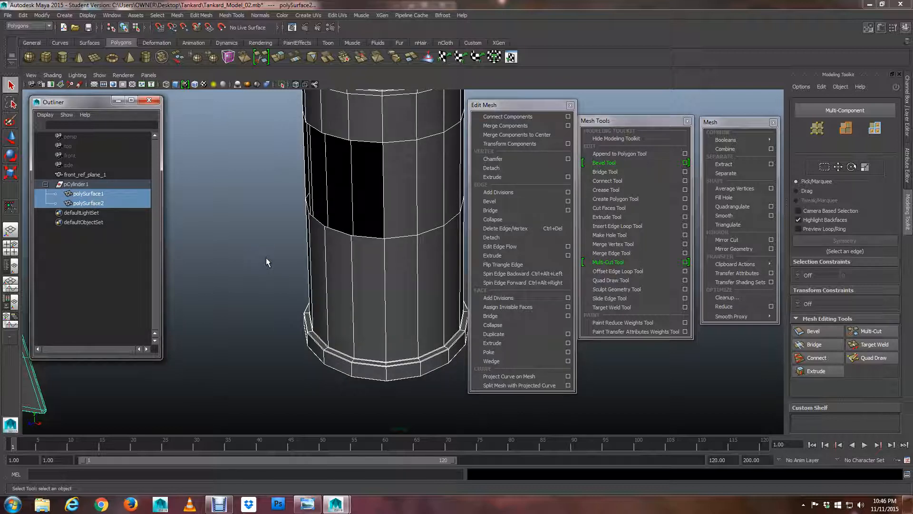
{"action": "key", "text": "shift+p"}
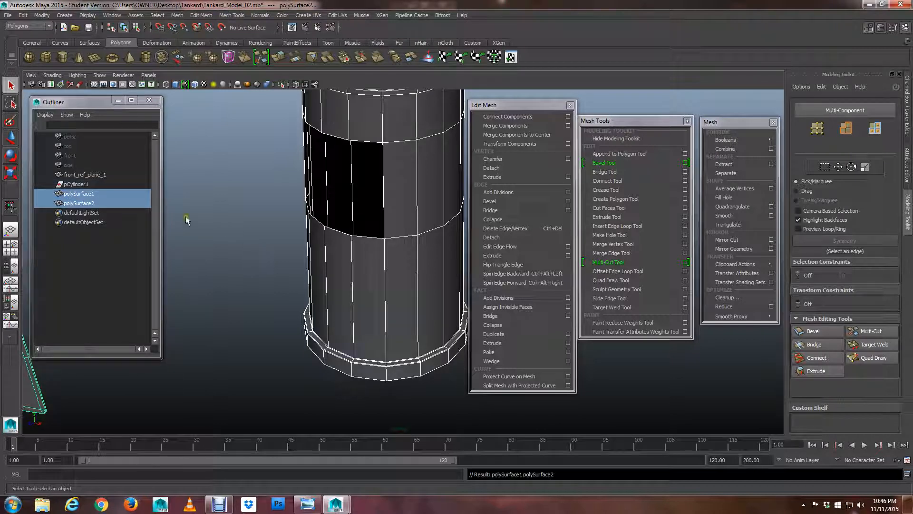
- Clear the selection and delete the empty pCylinder1 group from the Outliner
{"action": "left_click", "coordinate": [231, 199]}
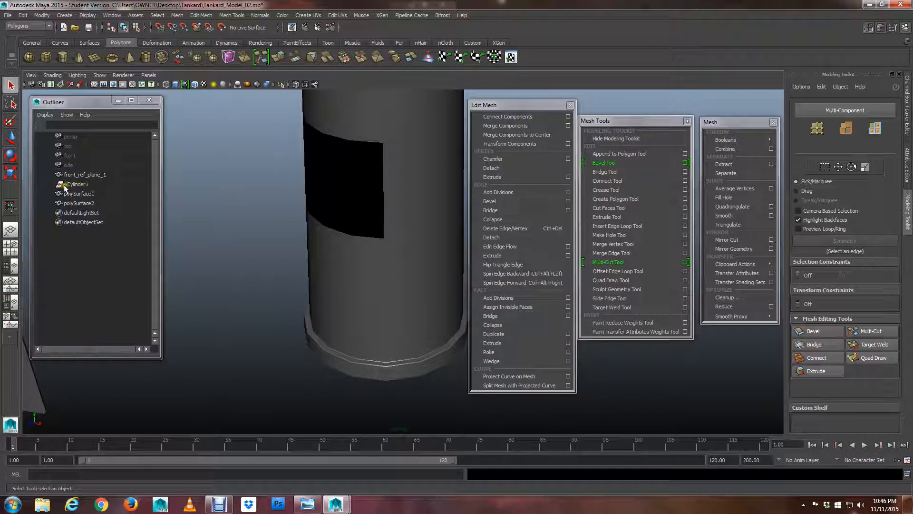
{"action": "left_click", "coordinate": [84, 186]}
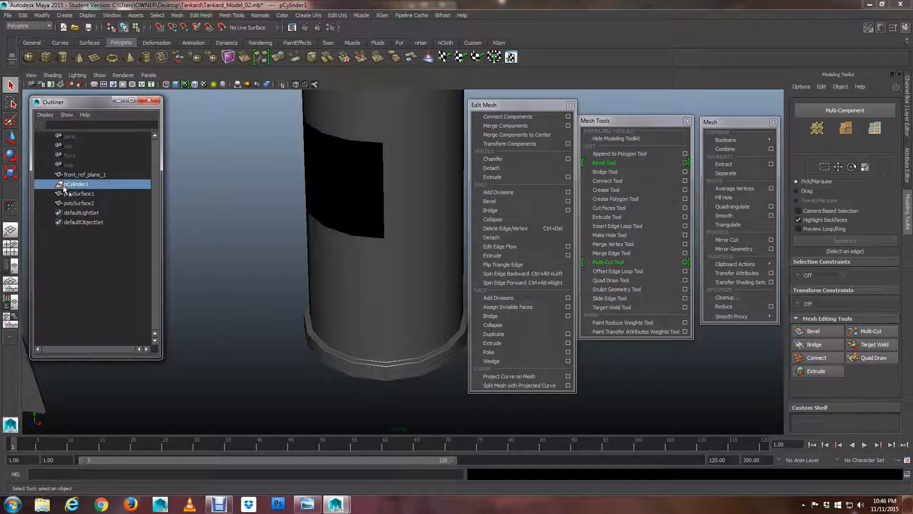
{"action": "key", "text": "Delete"}
- Rename polySurface1 as tankard_1 in the Outliner
{"action": "left_click", "coordinate": [68, 185]}
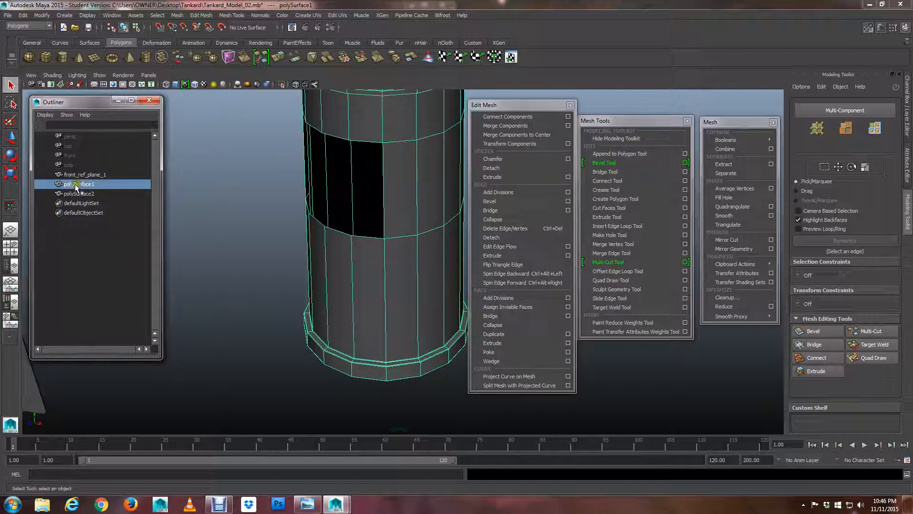
{"action": "double_click", "coordinate": [75, 185]}
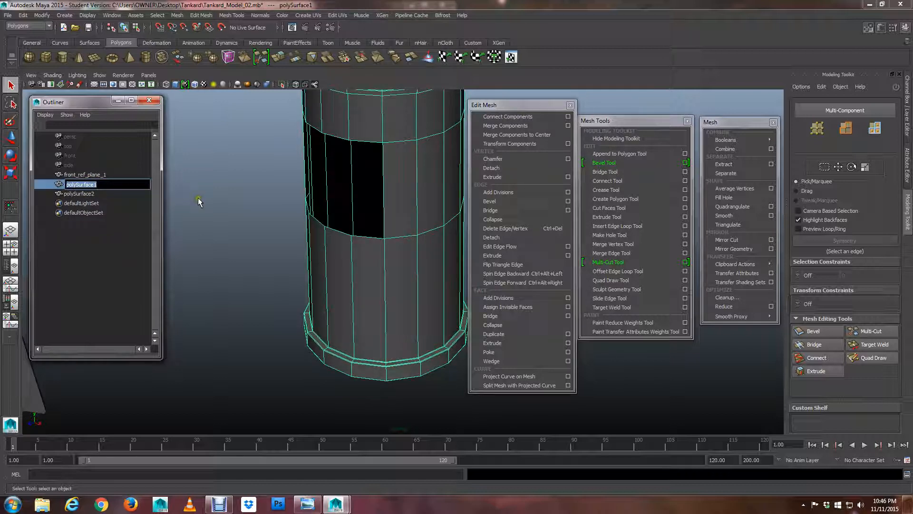
{"action": "type", "text": "tankard_1"}
{"action": "key", "text": "Return"}
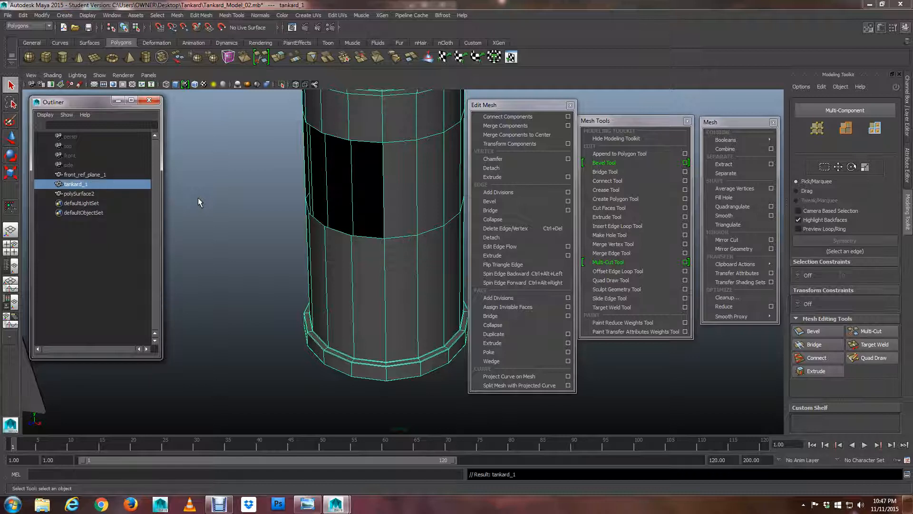
- Add the prefix mesh_ to the tankard's name so that it reads mesh_tankard_1
{"action": "double_click", "coordinate": [70, 187]}
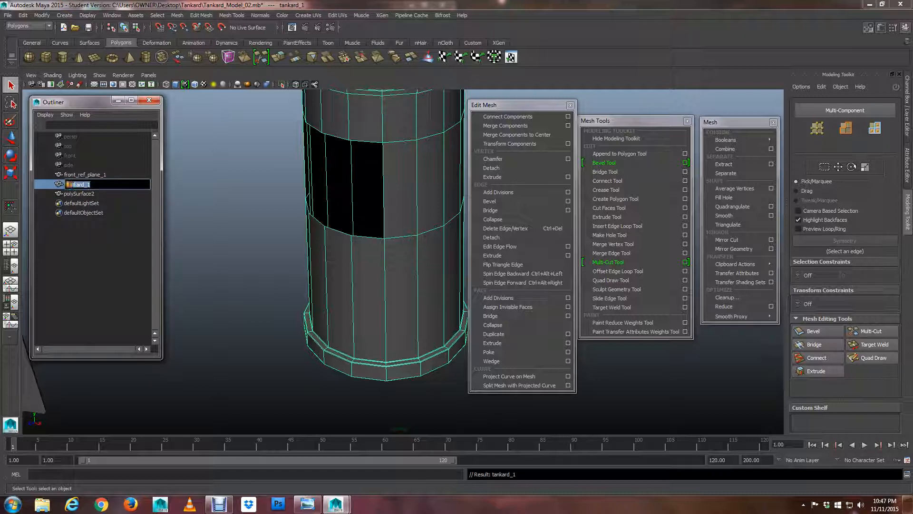
{"action": "left_click", "coordinate": [67, 184]}
{"action": "type", "text": "mesh_"}
{"action": "left_click", "coordinate": [109, 185]}
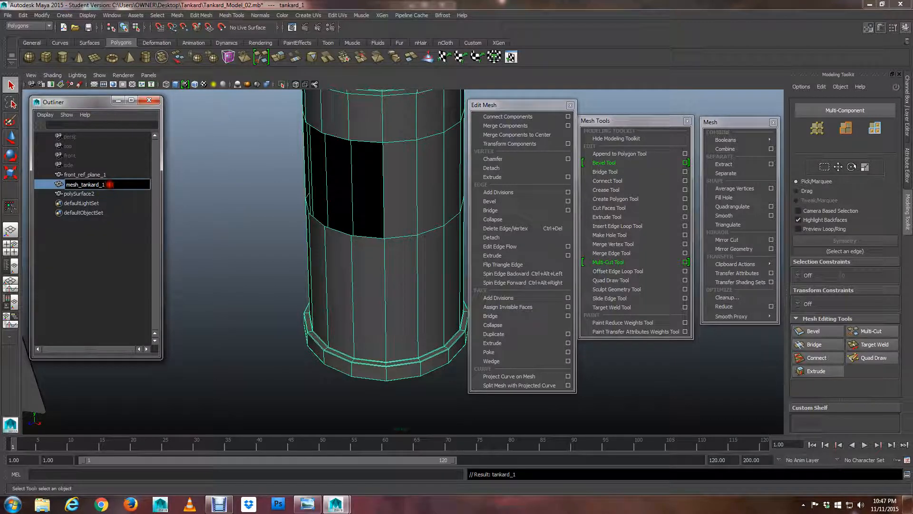
- Rename polySurface2 as mesh_faceplate_1 in the Outliner
{"action": "double_click", "coordinate": [88, 194]}
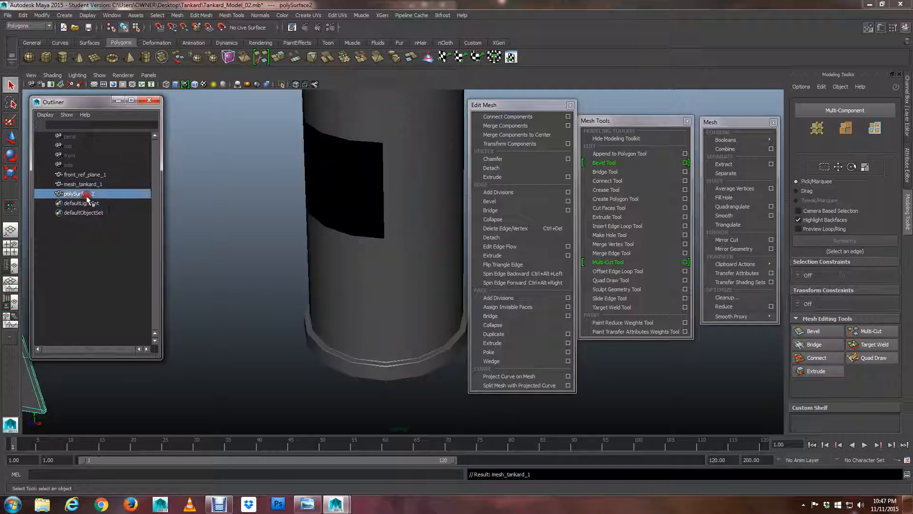
{"action": "type", "text": "m"}
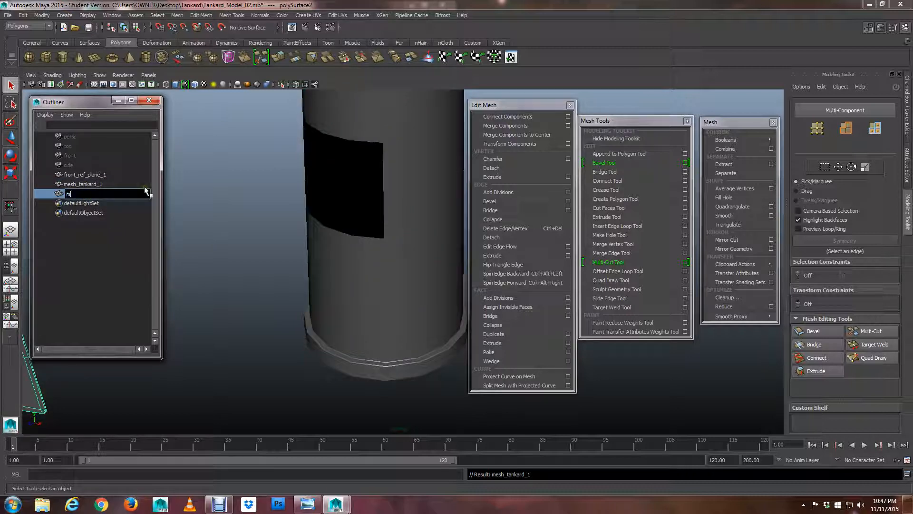
{"action": "type", "text": "esh_faceplate_1"}
{"action": "key", "text": "Return"}
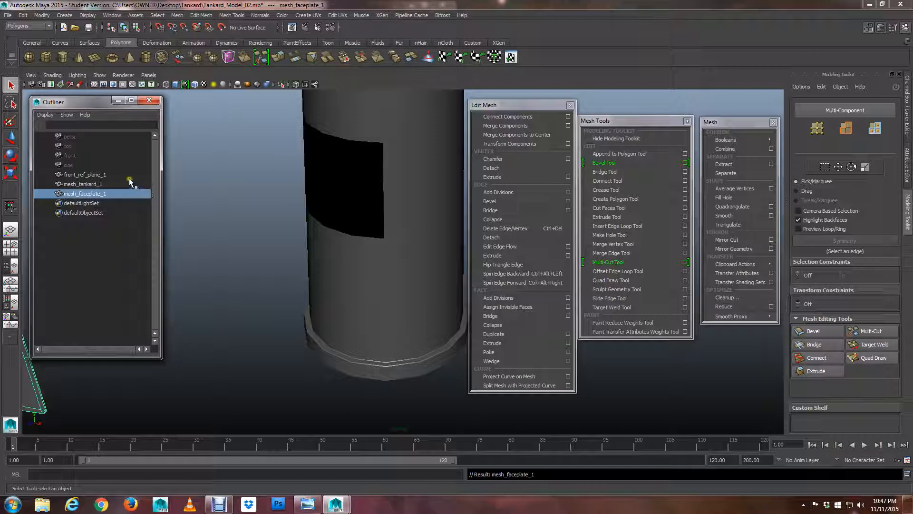
- Select mesh_tankard_1 in the Outliner
{"action": "left_click", "coordinate": [73, 185]}
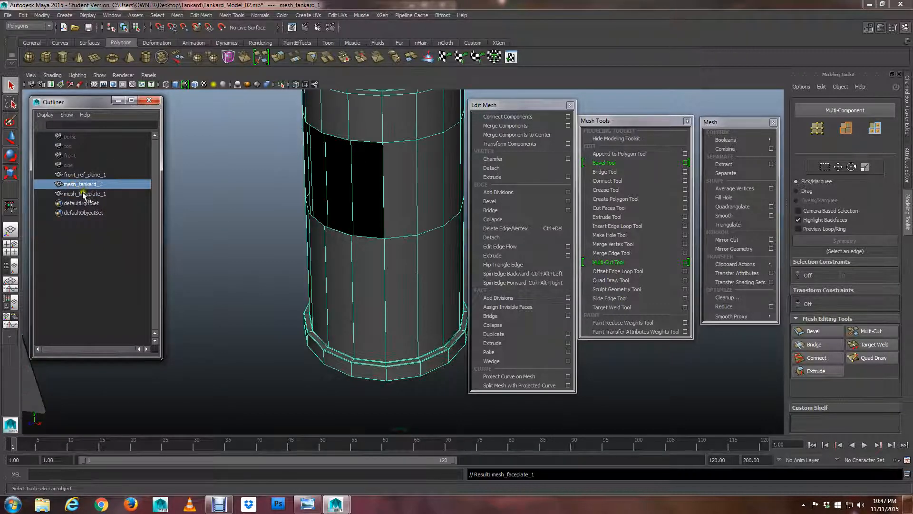
{"action": "left_click", "coordinate": [81, 193]}
{"action": "middle_click_drag", "start_coordinate": [82, 193], "coordinate": [67, 189]}
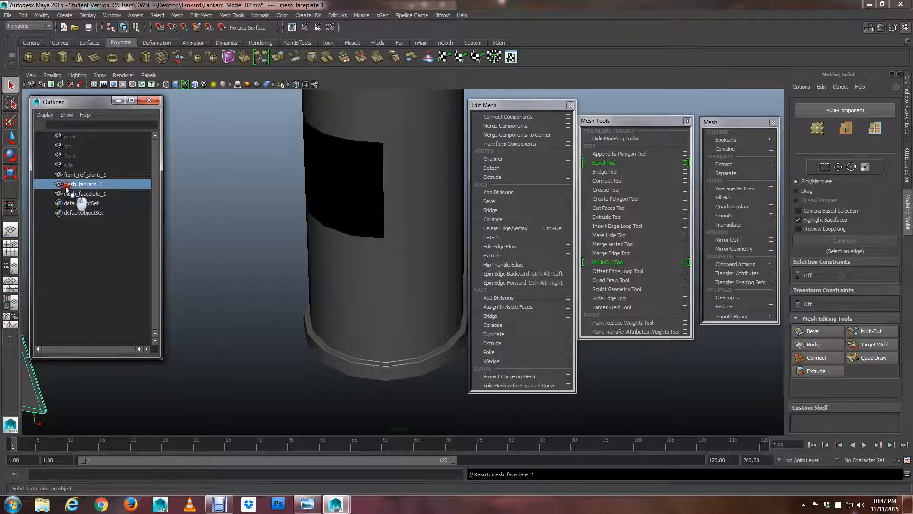
{"action": "left_click", "coordinate": [66, 187]}
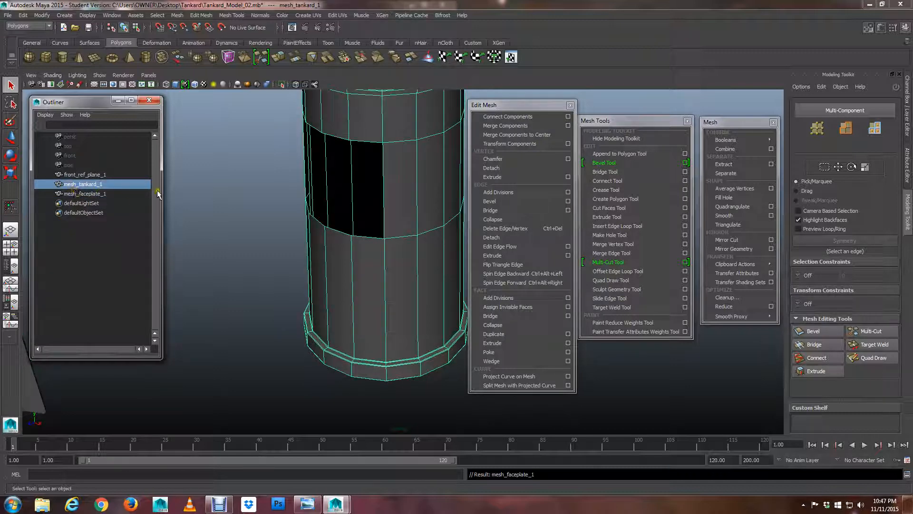
- Examine the tankard body and its faceplate opening from several angles and distances
{"action": "scroll", "coordinate": [336, 222], "scroll_direction": "down", "scroll_amount": 3}
{"action": "middle_click_drag", "start_coordinate": [351, 214], "coordinate": [390, 200], "text": "alt"}
{"action": "scroll", "coordinate": [418, 195], "scroll_direction": "down", "scroll_amount": 1}
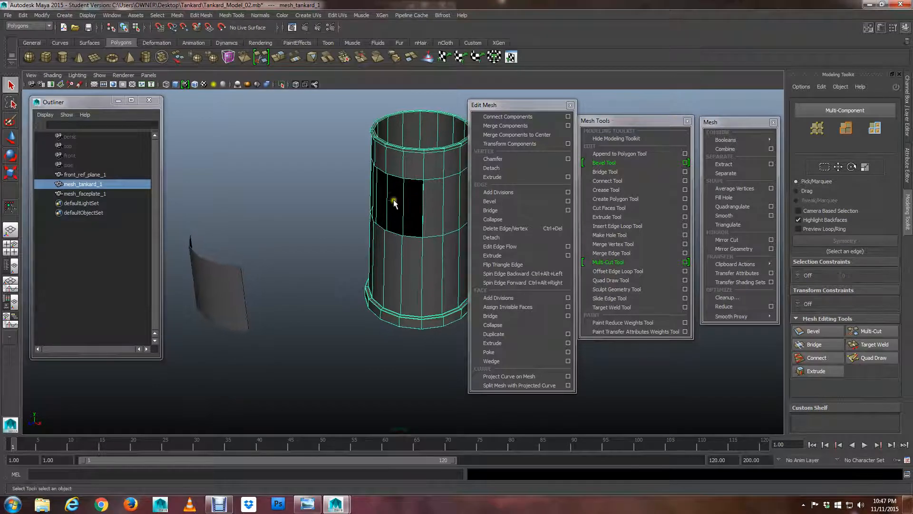
{"action": "left_click_drag", "start_coordinate": [394, 202], "coordinate": [362, 214], "text": "alt"}
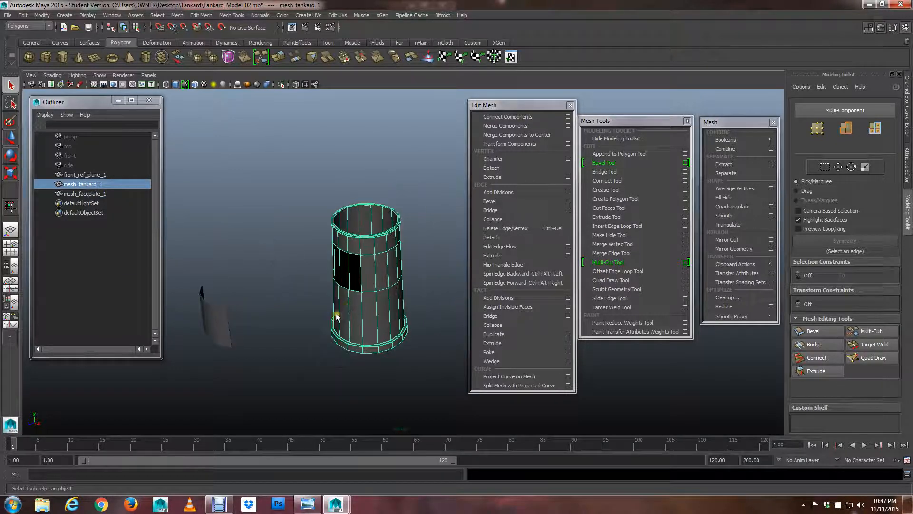
{"action": "scroll", "coordinate": [397, 264], "scroll_direction": "up", "scroll_amount": 10}
{"action": "left_click_drag", "start_coordinate": [329, 239], "coordinate": [349, 237], "text": "alt"}
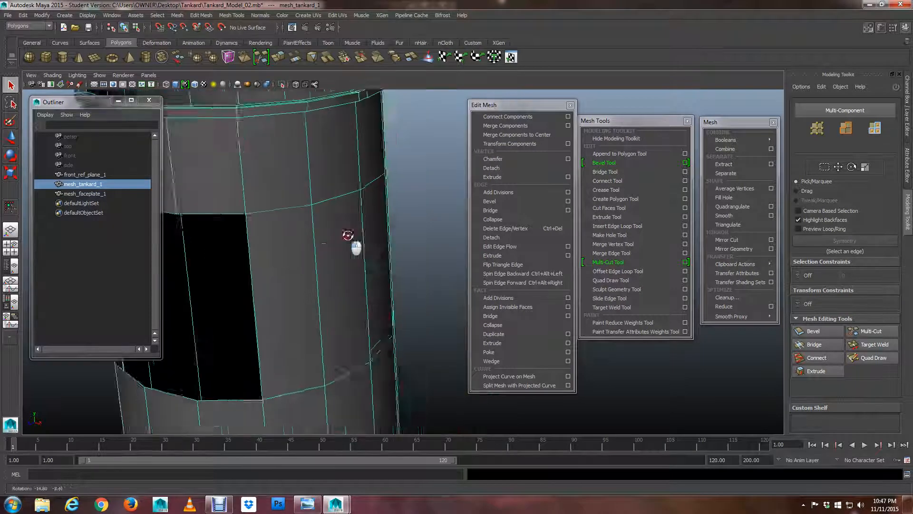
{"action": "right_click_drag", "start_coordinate": [349, 237], "coordinate": [327, 233], "text": "alt"}
{"action": "middle_click_drag", "start_coordinate": [326, 233], "coordinate": [408, 188], "text": "alt"}
{"action": "left_click_drag", "start_coordinate": [309, 214], "coordinate": [366, 204], "text": "alt"}
{"action": "middle_click_drag", "start_coordinate": [310, 212], "coordinate": [318, 210], "text": "alt"}
{"action": "scroll", "coordinate": [333, 214], "scroll_direction": "down", "scroll_amount": 4}
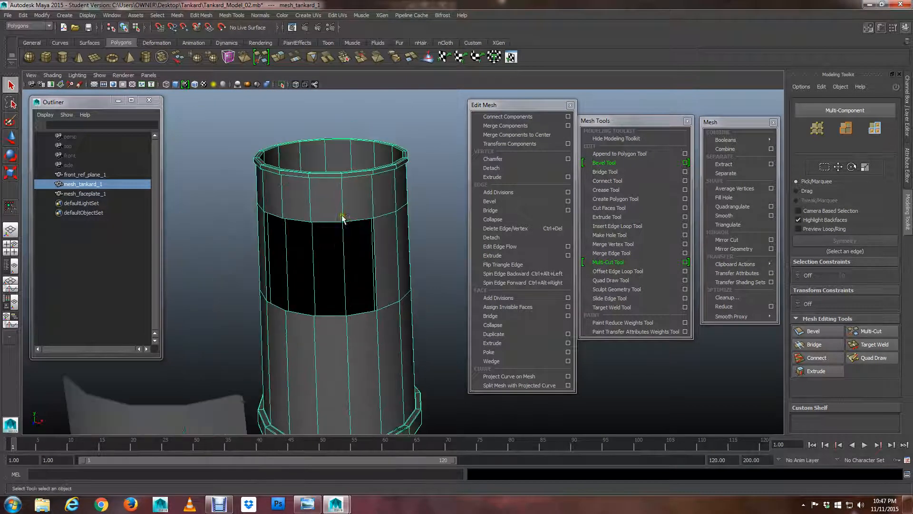
{"action": "left_click_drag", "start_coordinate": [335, 248], "coordinate": [341, 230], "text": "alt"}
{"action": "middle_click_drag", "start_coordinate": [341, 230], "coordinate": [335, 145], "text": "alt"}
{"action": "scroll", "coordinate": [335, 150], "scroll_direction": "up", "scroll_amount": 2}
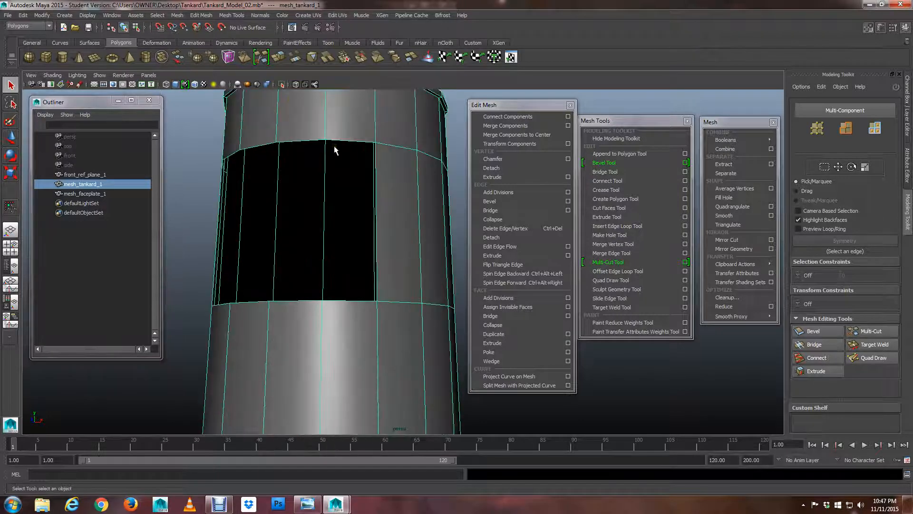
- Switch mesh_tankard_1 to edge selection, try to select the edge loop around the faceplate opening, and clear the selection
{"action": "left_click_drag", "start_coordinate": [334, 147], "coordinate": [366, 178], "text": "alt"}
{"action": "right_click_drag", "start_coordinate": [354, 159], "coordinate": [355, 125]}
{"action": "double_click", "coordinate": [376, 152]}
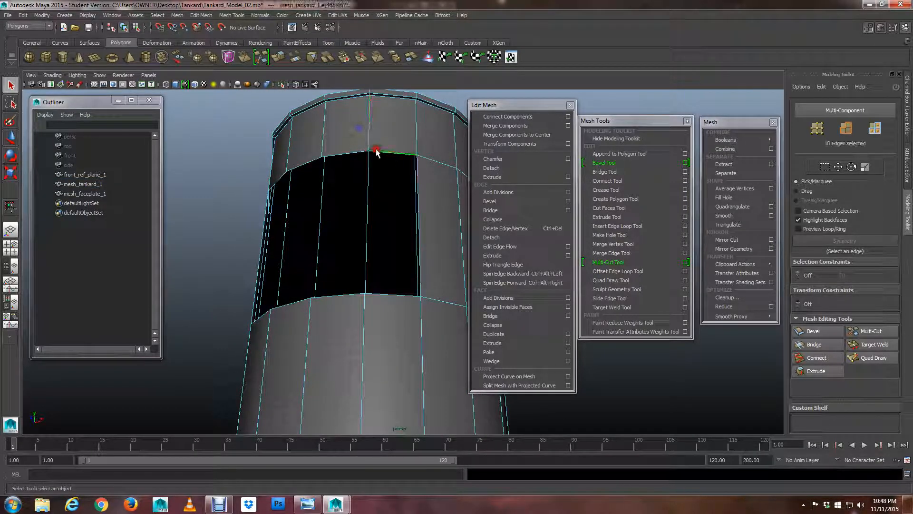
{"action": "scroll", "coordinate": [377, 149], "scroll_direction": "down", "scroll_amount": 1}
{"action": "left_click_drag", "start_coordinate": [377, 149], "coordinate": [367, 245], "text": "alt"}
{"action": "scroll", "coordinate": [344, 239], "scroll_direction": "up", "scroll_amount": 1}
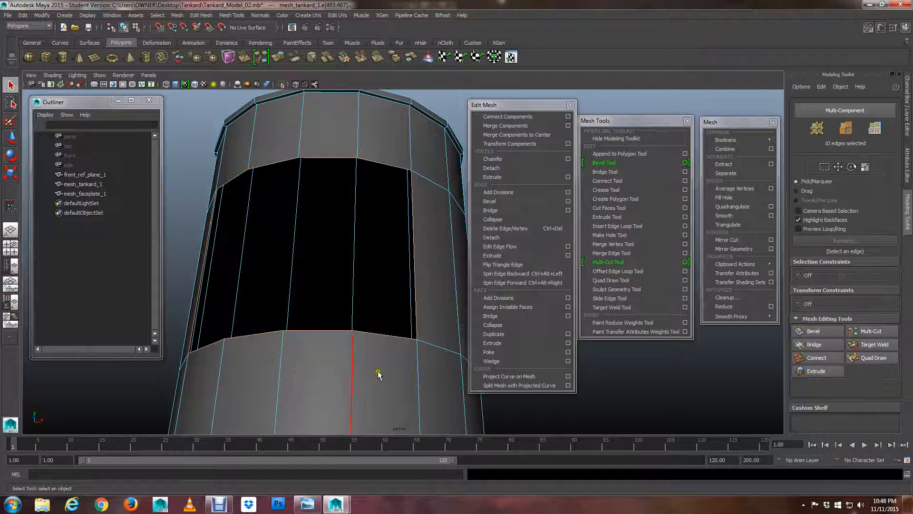
{"action": "left_click", "coordinate": [177, 223]}
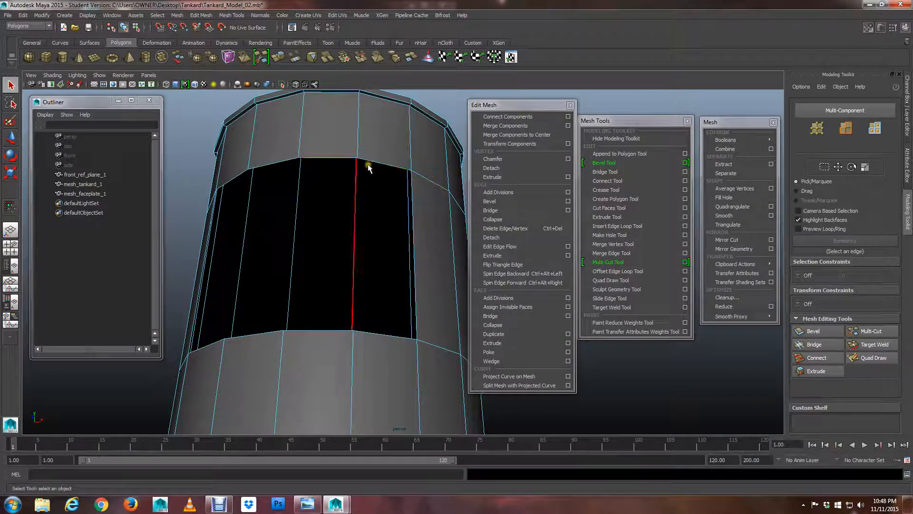
- Select the four border edges along the upper side of the tankard's faceplate opening
{"action": "left_click_drag", "start_coordinate": [368, 165], "coordinate": [369, 224], "text": "alt"}
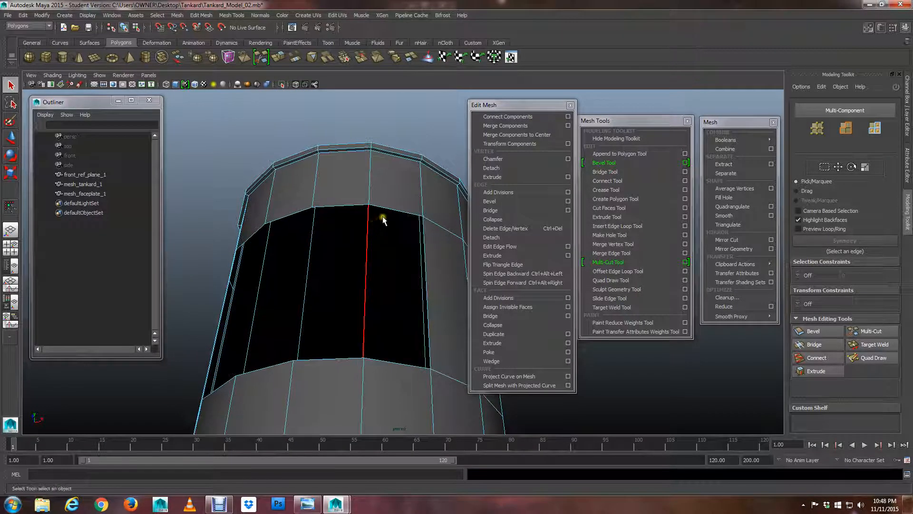
{"action": "left_click", "coordinate": [395, 212]}
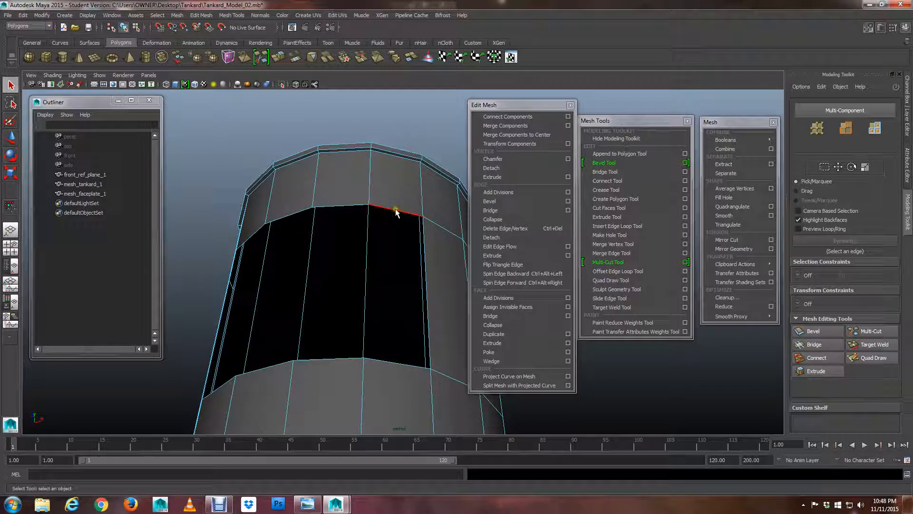
{"action": "left_click", "coordinate": [395, 210]}
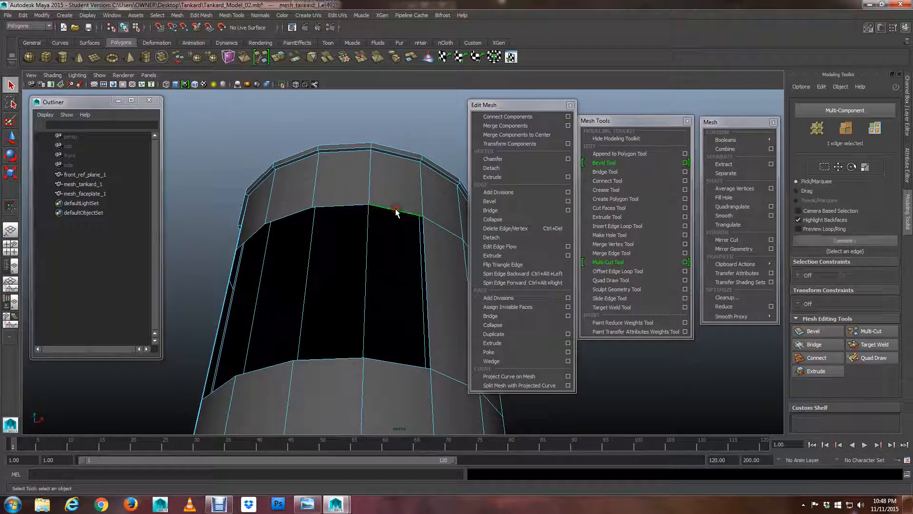
{"action": "left_click", "coordinate": [326, 206], "text": "shift"}
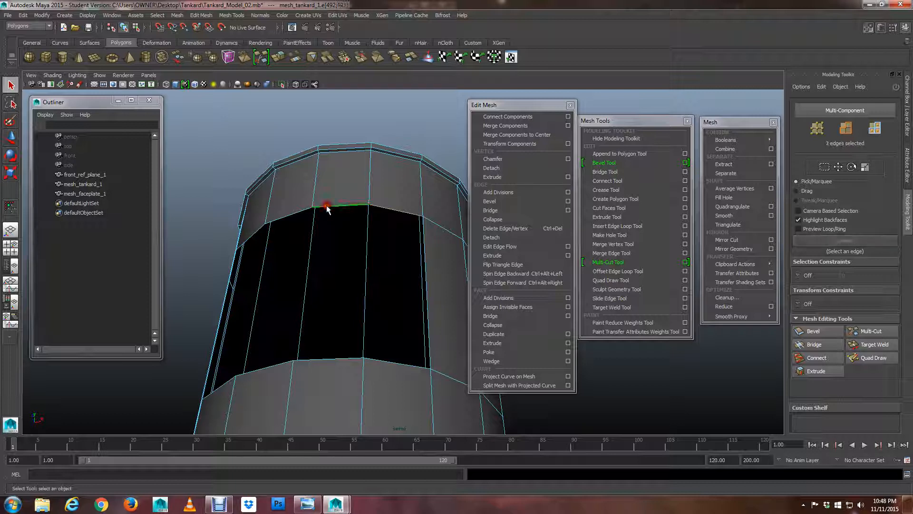
{"action": "left_click", "coordinate": [293, 212], "text": "shift"}
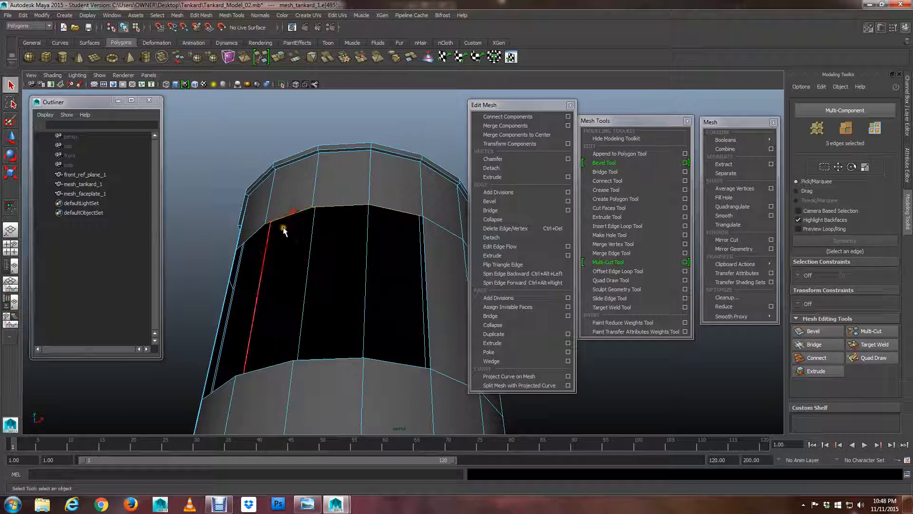
{"action": "left_click", "coordinate": [249, 229], "text": "shift"}
- Add the four border edges along the lower side of the tankard's faceplate opening to the selection
{"action": "middle_click_drag", "start_coordinate": [318, 315], "coordinate": [286, 216], "text": "alt"}
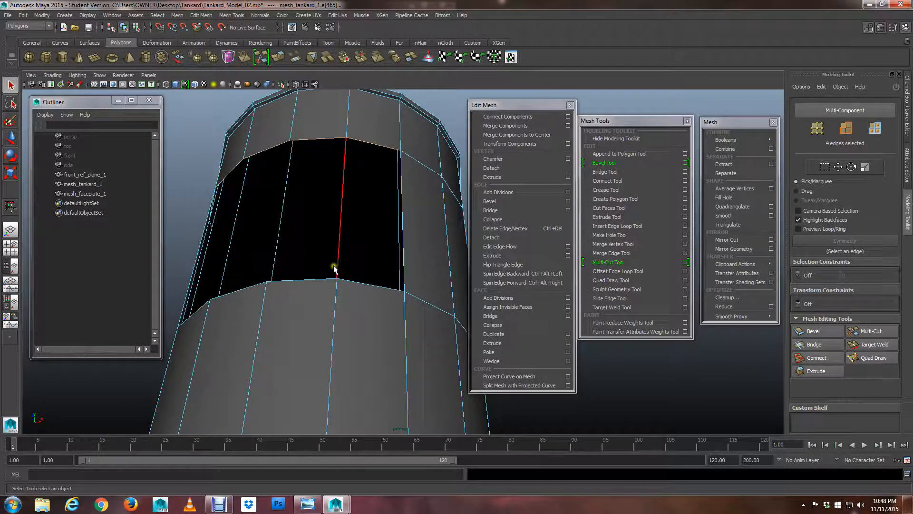
{"action": "left_click", "coordinate": [357, 282], "text": "shift"}
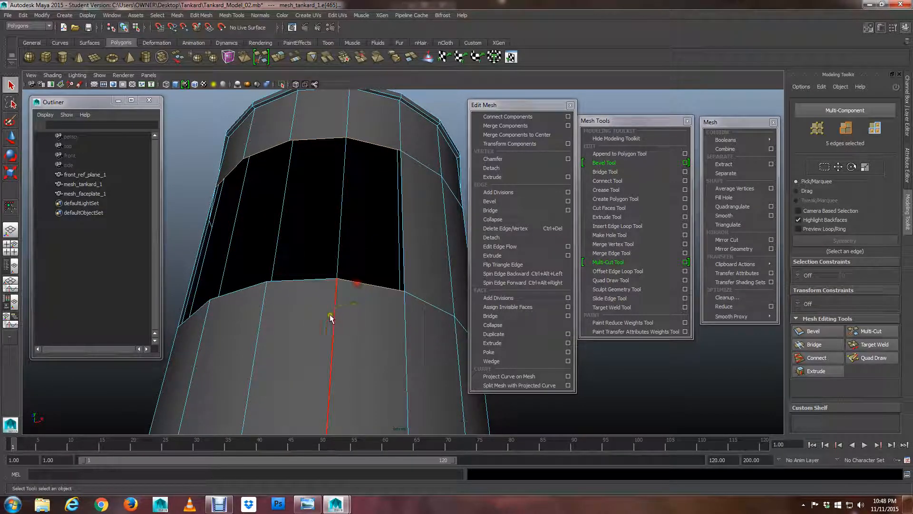
{"action": "left_click", "coordinate": [291, 282], "text": "shift"}
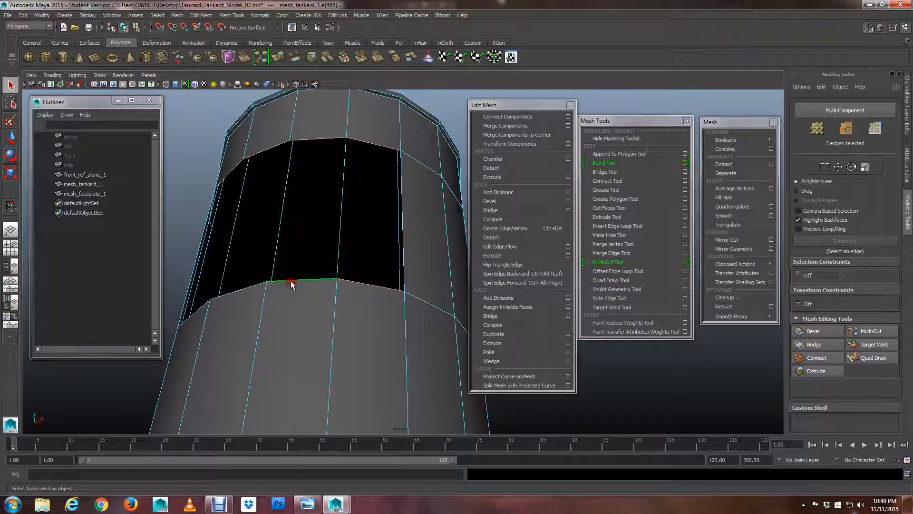
{"action": "left_click", "coordinate": [242, 288], "text": "shift"}
{"action": "left_click_drag", "start_coordinate": [242, 289], "coordinate": [385, 242], "text": "alt"}
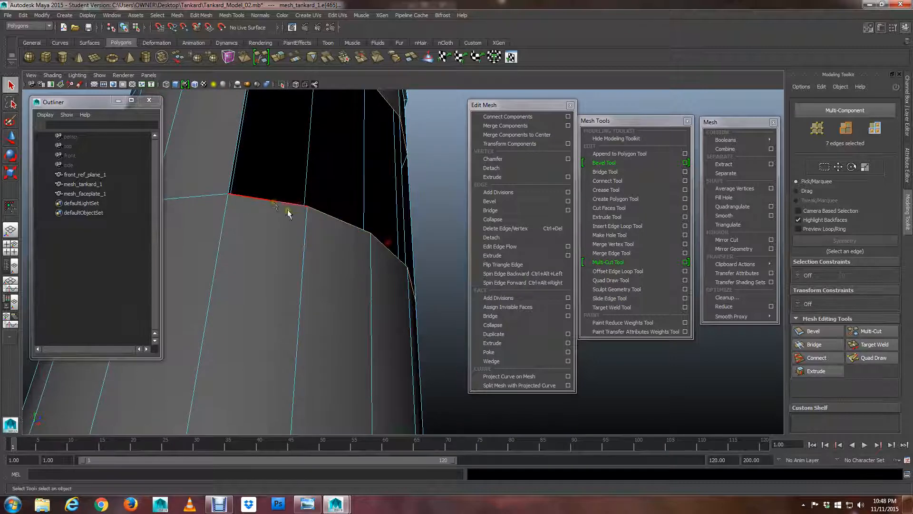
{"action": "left_click", "coordinate": [266, 199], "text": "shift"}
{"action": "scroll", "coordinate": [310, 212], "scroll_direction": "down", "scroll_amount": 6}
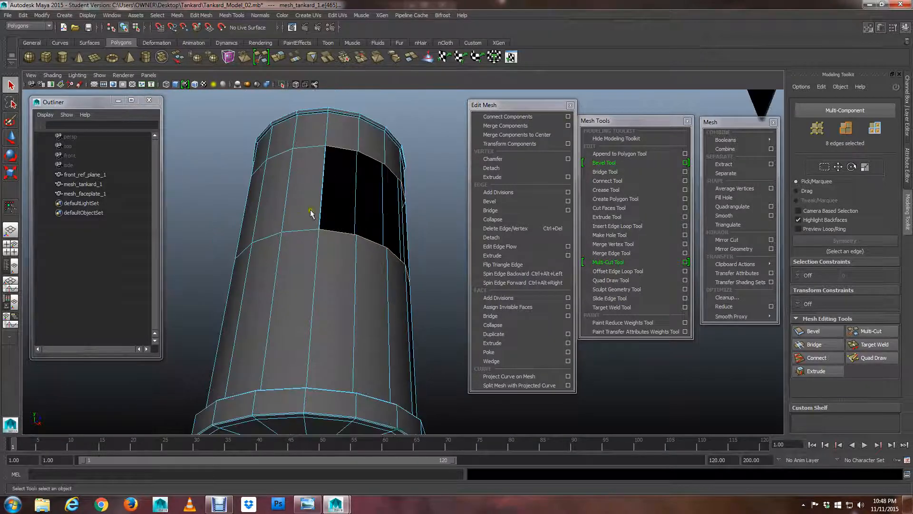
- Check the selected upper and lower border edges in wireframe display, and return to shaded display
{"action": "left_click_drag", "start_coordinate": [310, 212], "coordinate": [321, 267], "text": "alt"}
{"action": "middle_click_drag", "start_coordinate": [352, 245], "coordinate": [343, 280], "text": "alt"}
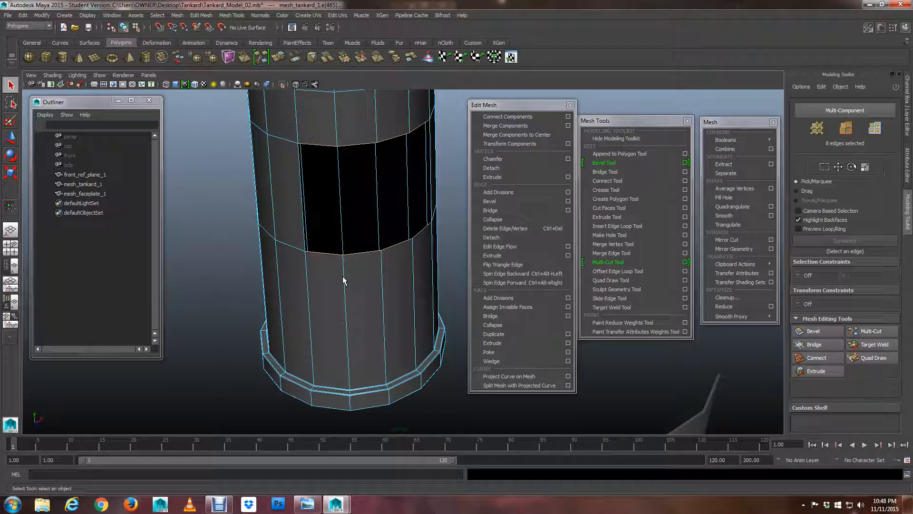
{"action": "key", "text": "4"}
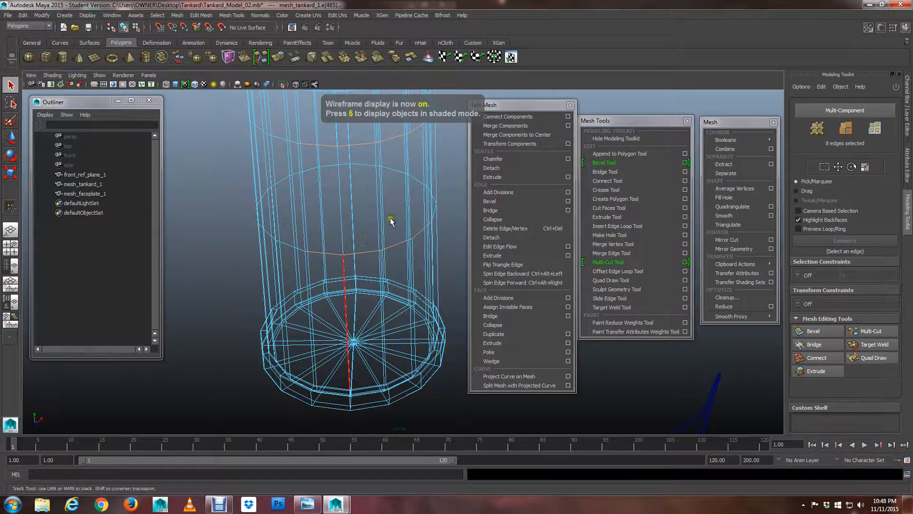
{"action": "mouse_move", "coordinate": [390, 221]}
{"action": "left_mouse_down", "text": "alt"}
{"action": "mouse_move", "coordinate": [387, 279]}
{"action": "mouse_move", "coordinate": [309, 270]}
{"action": "mouse_move", "coordinate": [346, 267]}
{"action": "mouse_move", "coordinate": [404, 214]}
{"action": "left_mouse_up", "text": "alt"}
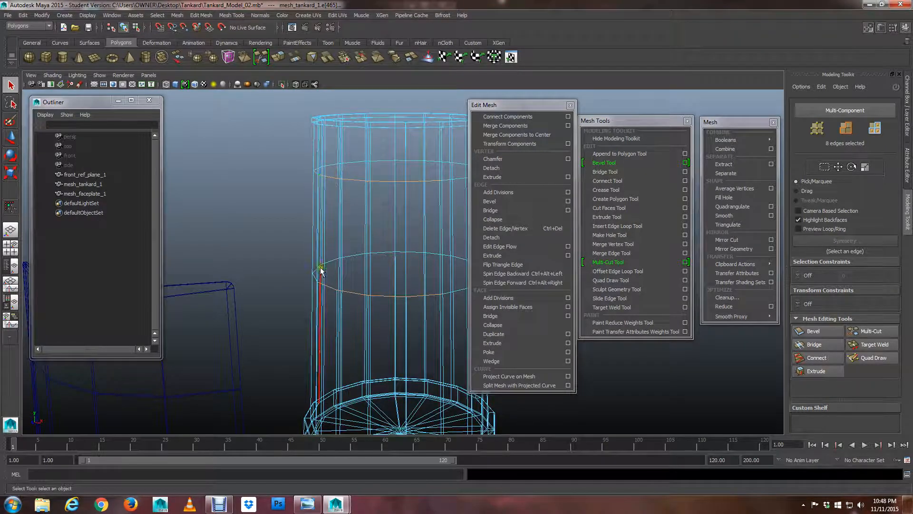
{"action": "scroll", "coordinate": [435, 291], "scroll_direction": "up", "scroll_amount": 5}
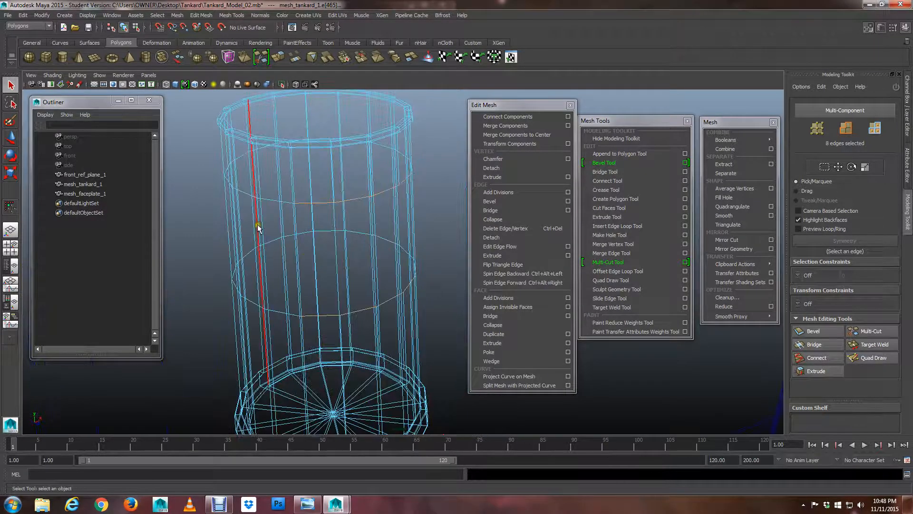
{"action": "mouse_move", "coordinate": [377, 267]}
{"action": "left_mouse_down", "text": "alt"}
{"action": "mouse_move", "coordinate": [317, 259]}
{"action": "mouse_move", "coordinate": [420, 279]}
{"action": "left_mouse_up", "text": "alt"}
{"action": "key", "text": "5"}
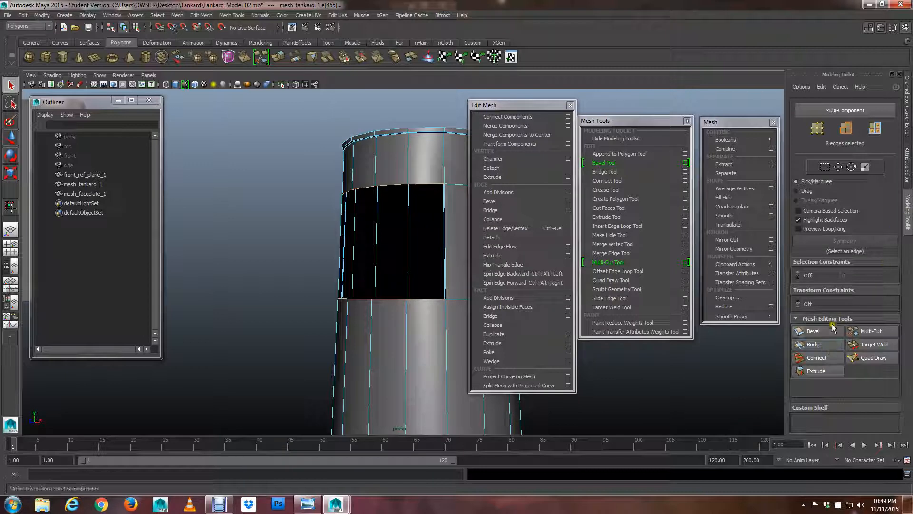
- Bridge the selected border edges to close the tankard's faceplate opening, and return the mesh to object mode
{"action": "left_click", "coordinate": [809, 348]}
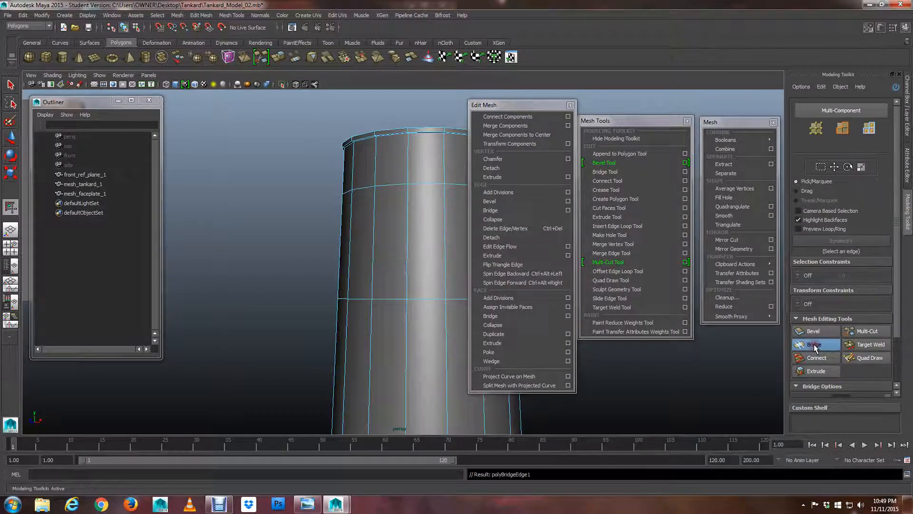
{"action": "left_click_drag", "start_coordinate": [360, 195], "coordinate": [388, 197], "text": "alt"}
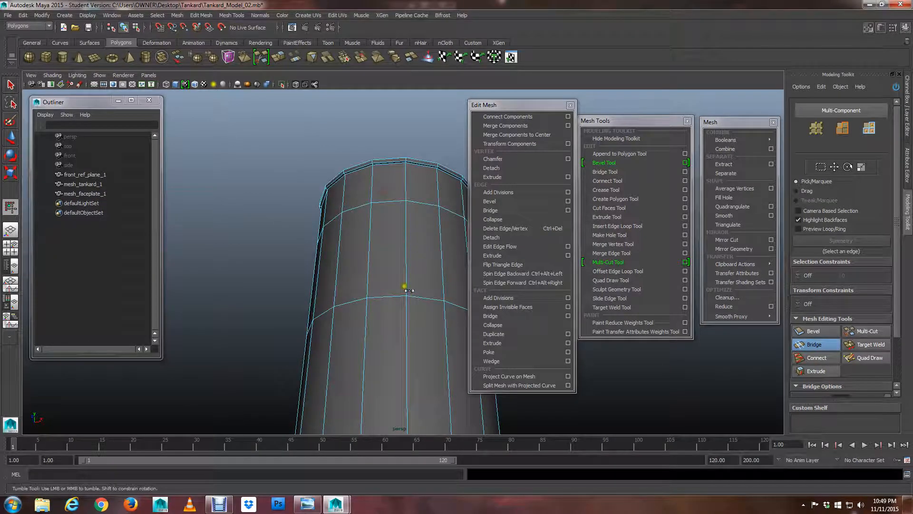
{"action": "left_click_drag", "start_coordinate": [402, 288], "coordinate": [398, 248], "text": "alt"}
{"action": "middle_click_drag", "start_coordinate": [398, 247], "coordinate": [321, 226], "text": "alt"}
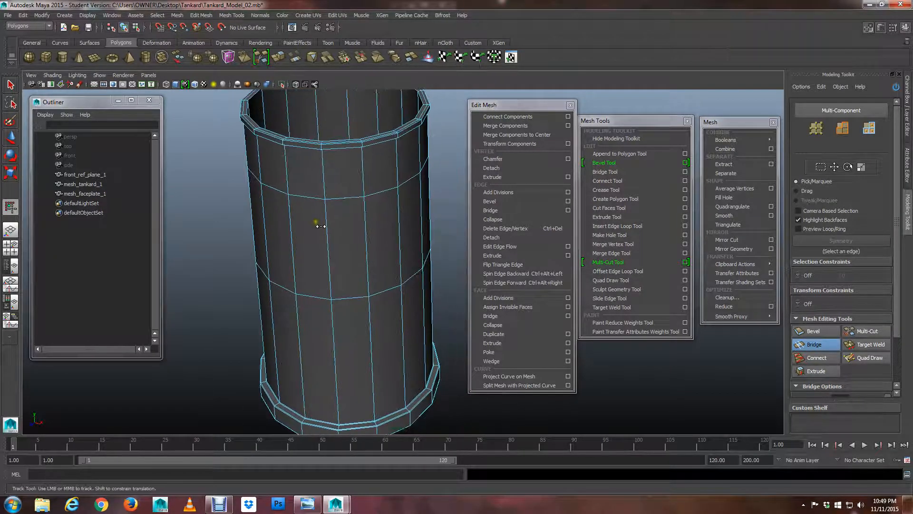
{"action": "scroll", "coordinate": [321, 225], "scroll_direction": "down", "scroll_amount": 6}
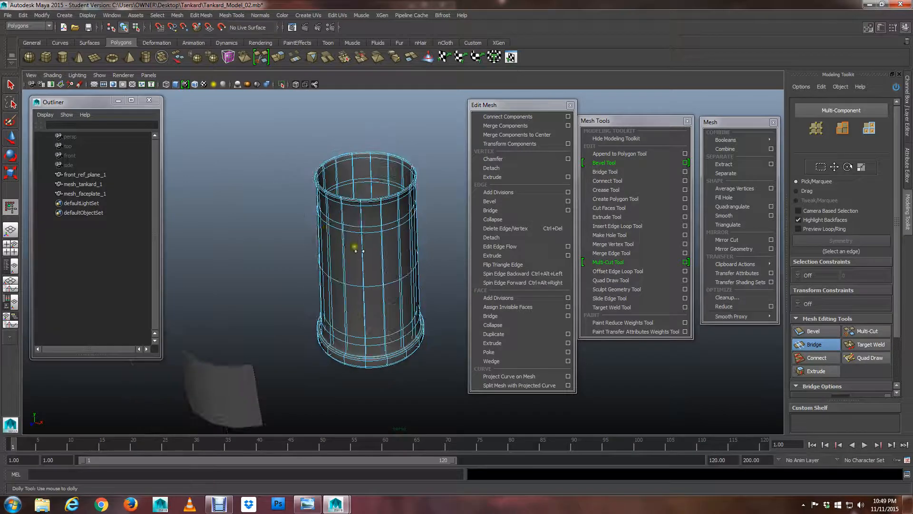
{"action": "left_click_drag", "start_coordinate": [353, 249], "coordinate": [362, 246], "text": "alt"}
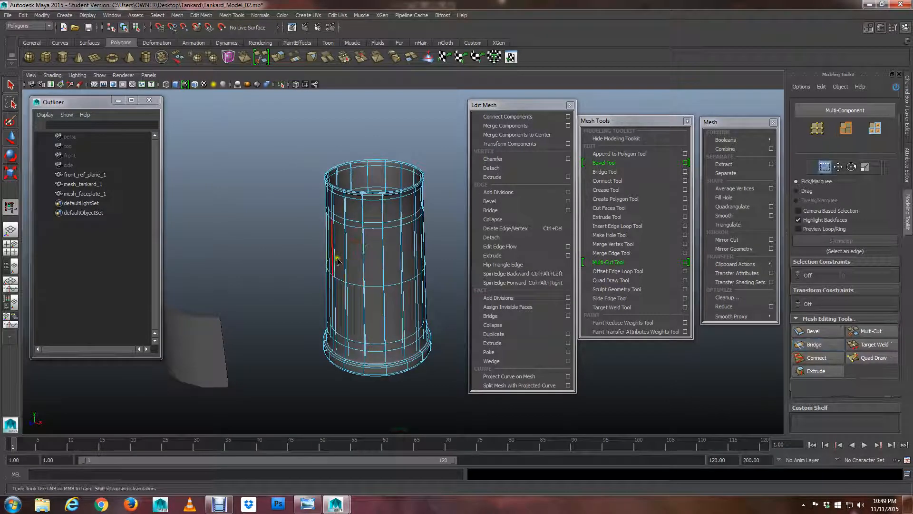
{"action": "middle_click_drag", "start_coordinate": [334, 249], "coordinate": [364, 216], "text": "alt"}
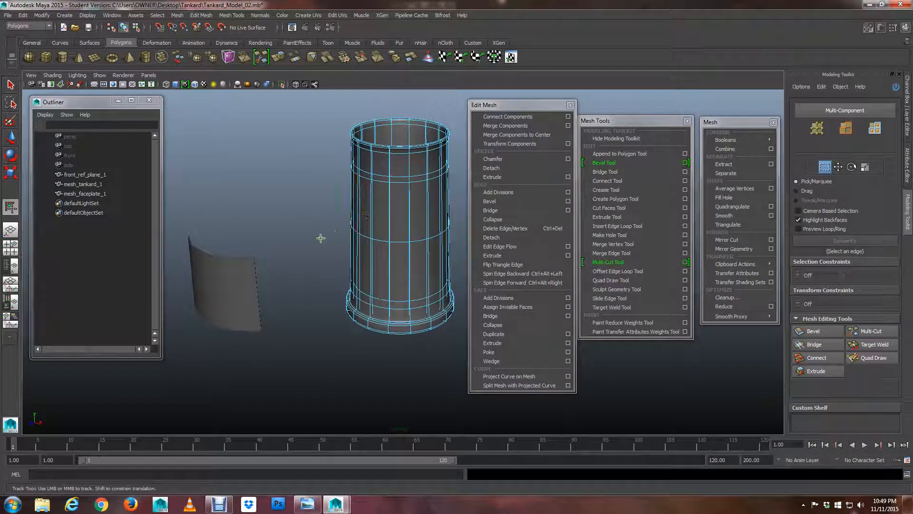
{"action": "right_click_drag", "start_coordinate": [376, 200], "coordinate": [415, 184]}
{"action": "middle_click_drag", "start_coordinate": [414, 184], "coordinate": [393, 193], "text": "alt"}
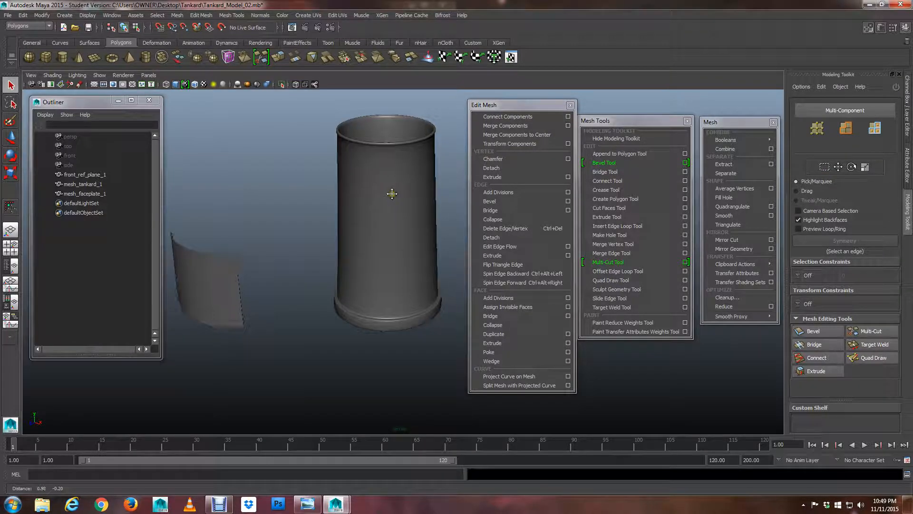
- Turn on smooth preview for mesh_faceplate_1 and move it along Z against the tankard's wall
{"action": "left_click", "coordinate": [218, 278]}
{"action": "left_click_drag", "start_coordinate": [218, 278], "coordinate": [240, 272], "text": "alt"}
{"action": "key", "text": "3"}
{"action": "key", "text": "w"}
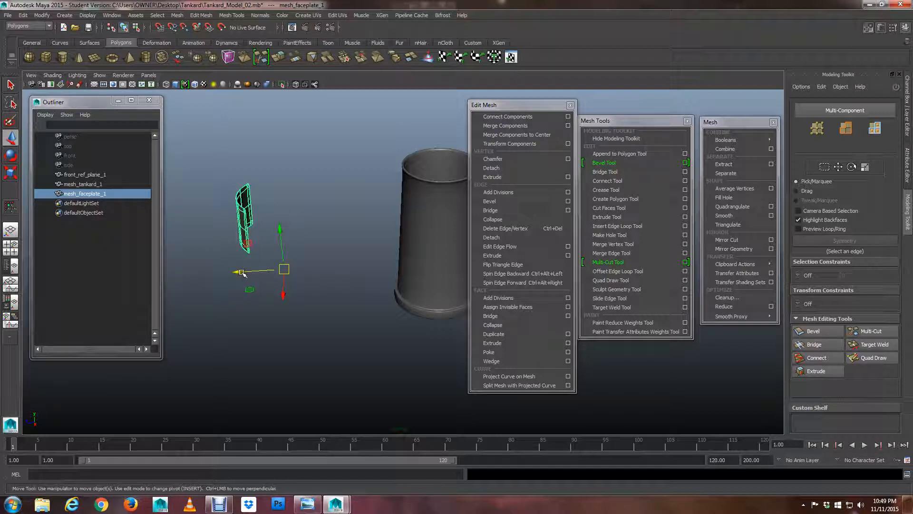
{"action": "left_click_drag", "start_coordinate": [242, 273], "coordinate": [395, 258]}
{"action": "middle_click_drag", "start_coordinate": [400, 232], "coordinate": [369, 244], "text": "alt"}
{"action": "scroll", "coordinate": [273, 274], "scroll_direction": "up", "scroll_amount": 3}
{"action": "mouse_move", "coordinate": [369, 244]}
{"action": "left_mouse_down", "text": "alt"}
{"action": "mouse_move", "coordinate": [357, 251]}
{"action": "mouse_move", "coordinate": [388, 240]}
{"action": "mouse_move", "coordinate": [373, 245]}
{"action": "left_mouse_up", "text": "alt"}
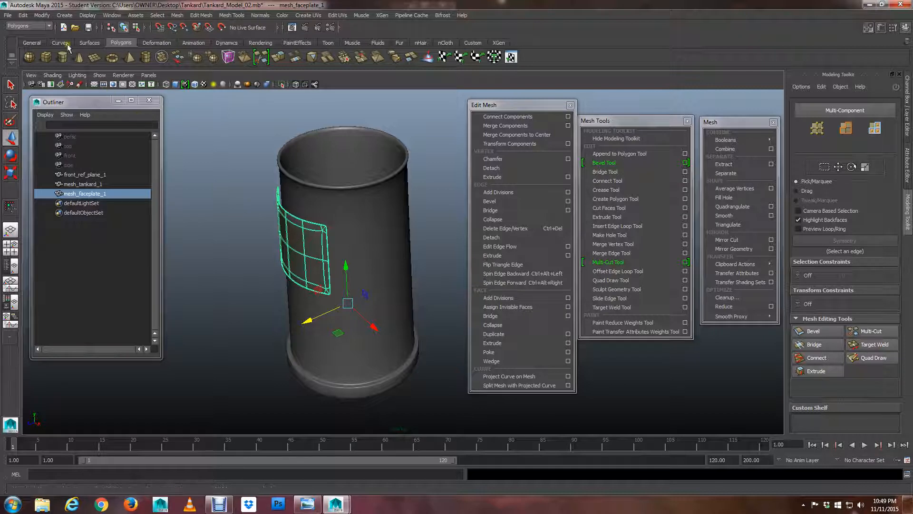
- Center the pivot of mesh_faceplate_1 and deselect it
{"action": "left_click", "coordinate": [42, 15]}
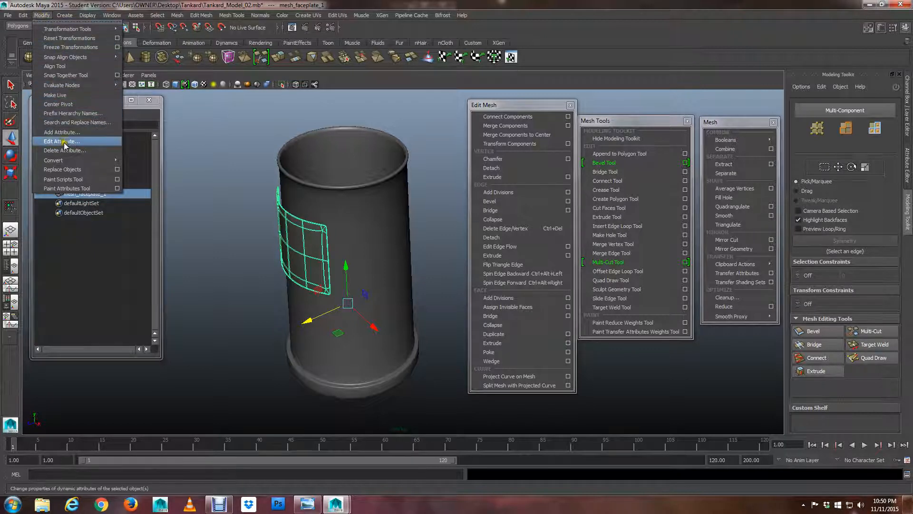
{"action": "left_click", "coordinate": [64, 105]}
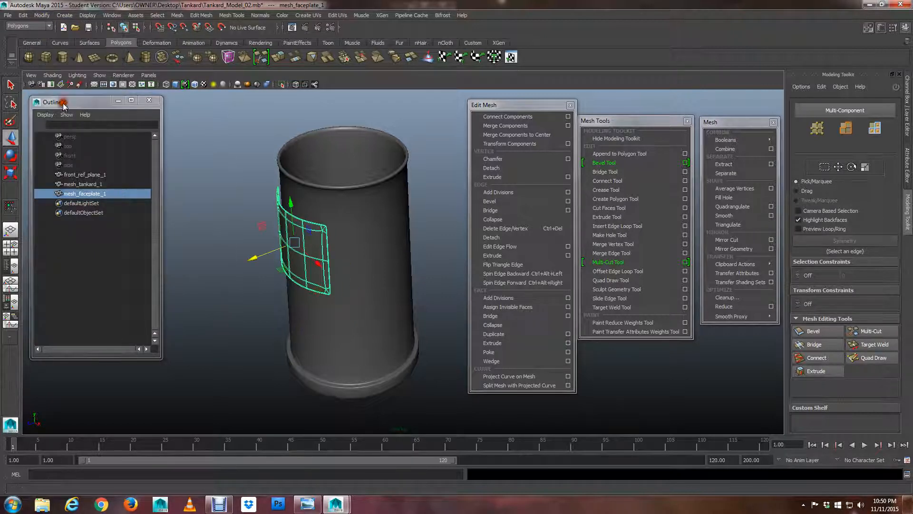
{"action": "left_click_drag", "start_coordinate": [351, 320], "coordinate": [370, 318], "text": "alt"}
{"action": "right_click_drag", "start_coordinate": [369, 317], "coordinate": [358, 292], "text": "alt"}
{"action": "left_click_drag", "start_coordinate": [358, 292], "coordinate": [373, 315], "text": "alt"}
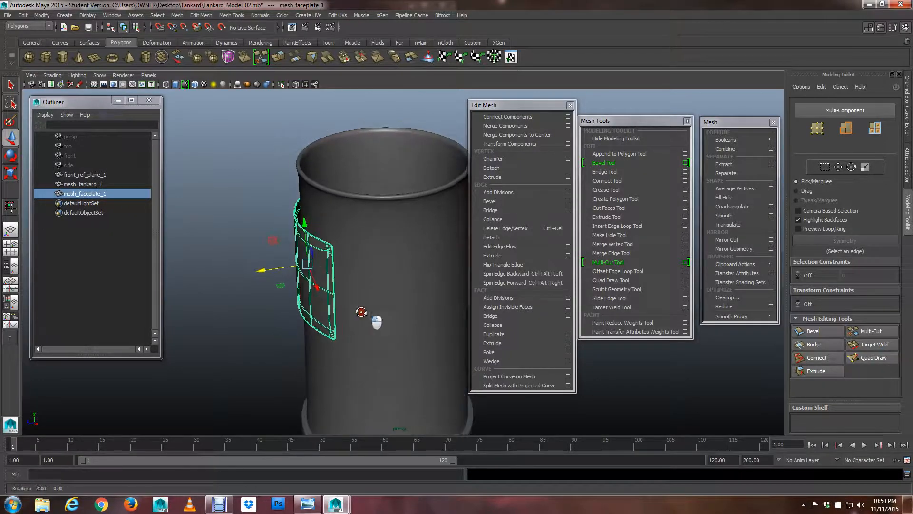
{"action": "mouse_move", "coordinate": [262, 270]}
{"action": "left_mouse_down", "text": "alt"}
{"action": "mouse_move", "coordinate": [288, 276]}
{"action": "mouse_move", "coordinate": [252, 263]}
{"action": "left_mouse_up", "text": "alt"}
{"action": "left_click", "coordinate": [269, 305]}
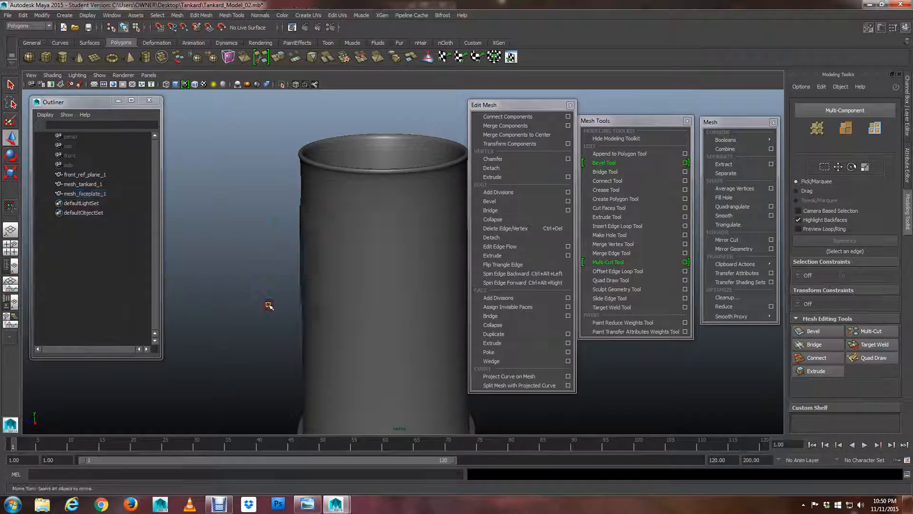
- Examine from several angles and distances how the faceplate sits against the smoothed tankard body
{"action": "left_click_drag", "start_coordinate": [294, 310], "coordinate": [391, 310], "text": "alt"}
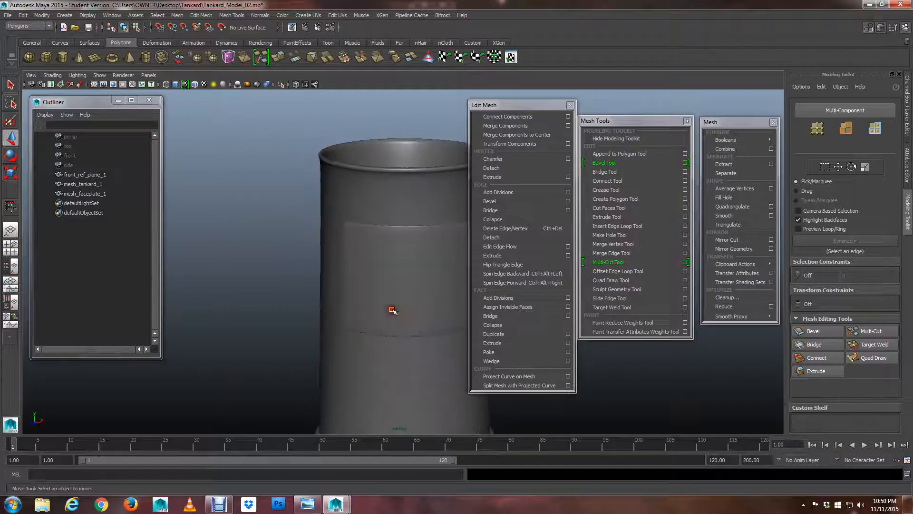
{"action": "scroll", "coordinate": [400, 310], "scroll_direction": "down", "scroll_amount": 2}
{"action": "middle_click_drag", "start_coordinate": [404, 310], "coordinate": [348, 293], "text": "alt"}
{"action": "left_click_drag", "start_coordinate": [348, 294], "coordinate": [313, 342], "text": "alt"}
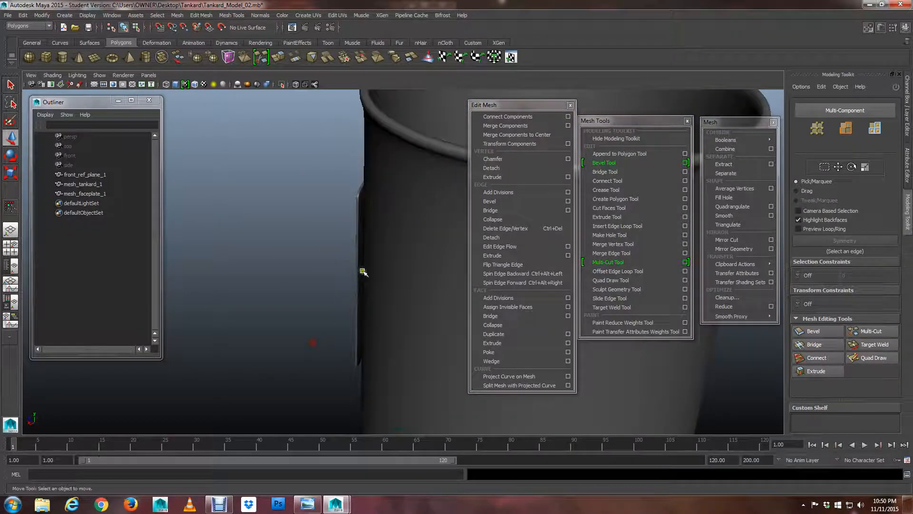
{"action": "scroll", "coordinate": [363, 270], "scroll_direction": "down", "scroll_amount": 5}
{"action": "left_click_drag", "start_coordinate": [363, 269], "coordinate": [468, 268], "text": "alt"}
{"action": "middle_click_drag", "start_coordinate": [404, 277], "coordinate": [361, 280], "text": "alt"}
{"action": "left_click_drag", "start_coordinate": [361, 279], "coordinate": [396, 270], "text": "alt"}
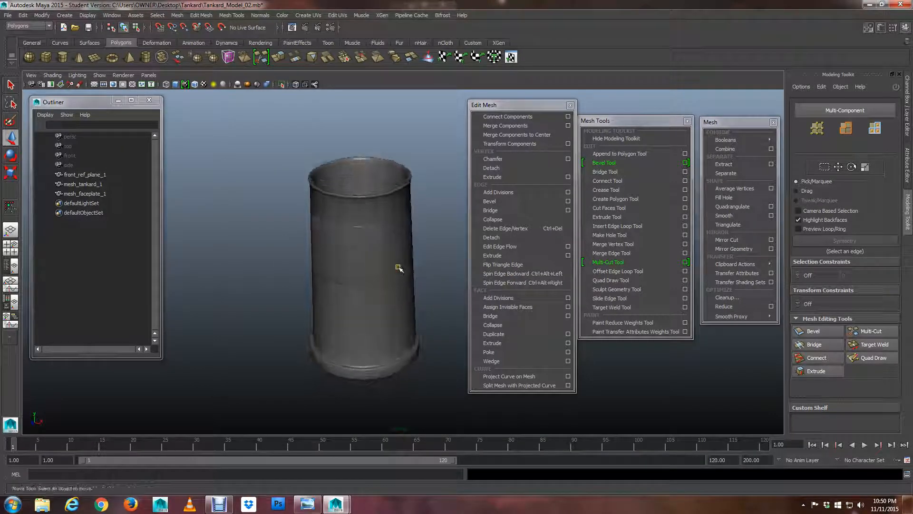
- Turn off smooth preview for the tankard body and the faceplate, and clear the selection
{"action": "left_click", "coordinate": [399, 268]}
{"action": "left_click", "coordinate": [376, 242]}
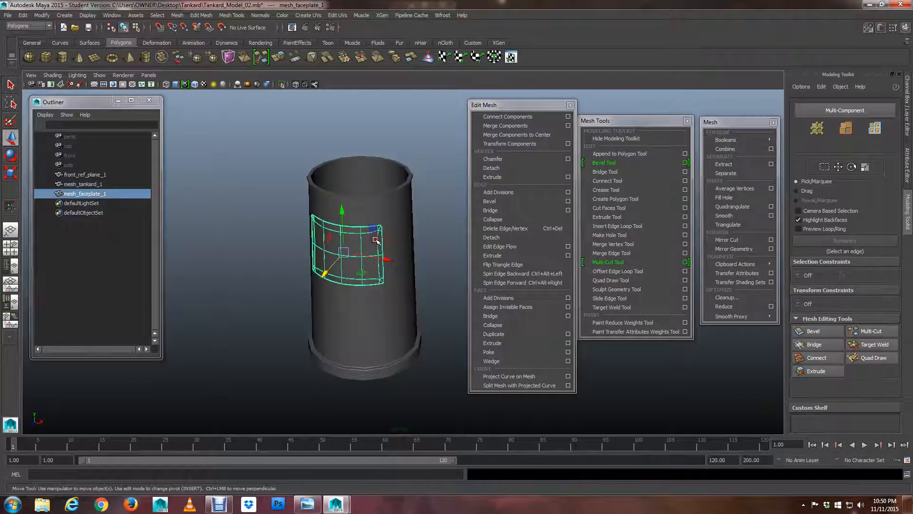
{"action": "left_click", "coordinate": [432, 237]}
- Examine the unsmoothed tankard and faceplate from several angles and distances
{"action": "left_click_drag", "start_coordinate": [428, 265], "coordinate": [399, 273], "text": "alt"}
{"action": "scroll", "coordinate": [399, 274], "scroll_direction": "up", "scroll_amount": 5}
{"action": "scroll", "coordinate": [400, 273], "scroll_direction": "down", "scroll_amount": 4}
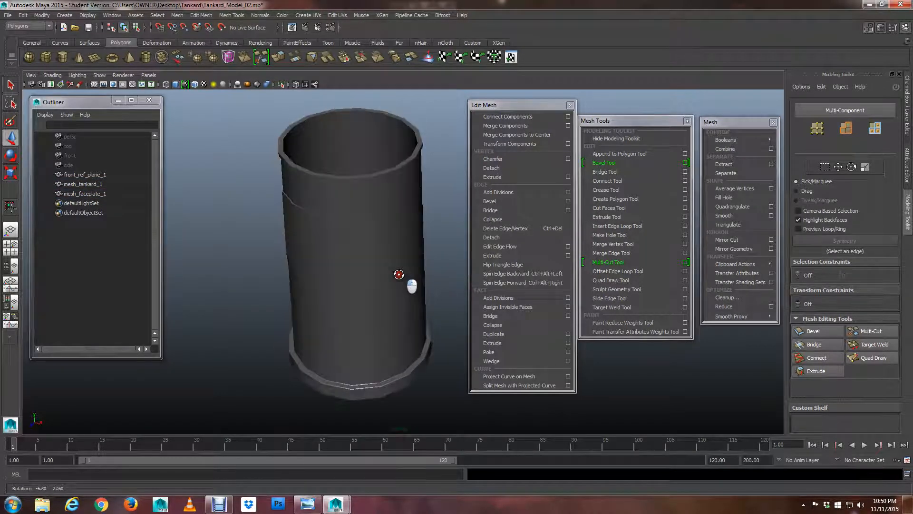
{"action": "scroll", "coordinate": [402, 274], "scroll_direction": "down", "scroll_amount": 4}
{"action": "middle_click_drag", "start_coordinate": [403, 274], "coordinate": [404, 296], "text": "alt"}
{"action": "left_click_drag", "start_coordinate": [404, 296], "coordinate": [381, 291], "text": "alt"}
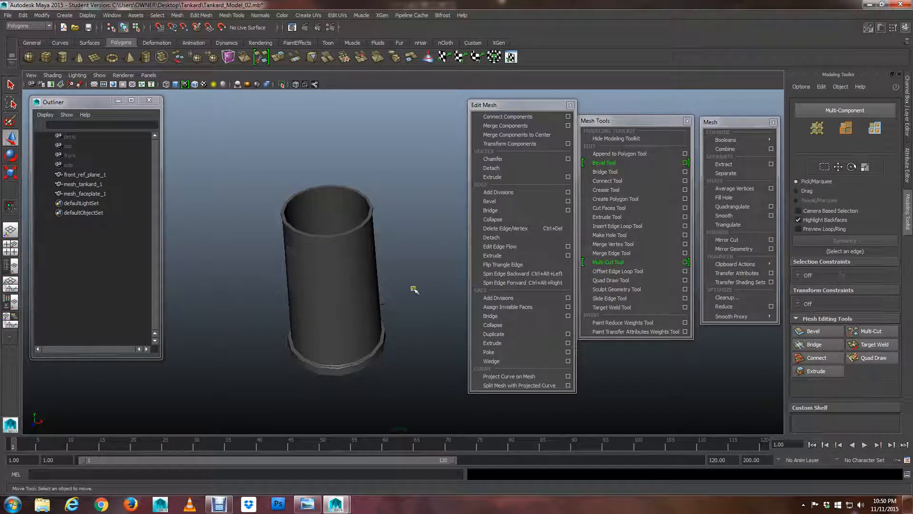
{"action": "left_click_drag", "start_coordinate": [345, 327], "coordinate": [396, 286], "text": "alt"}
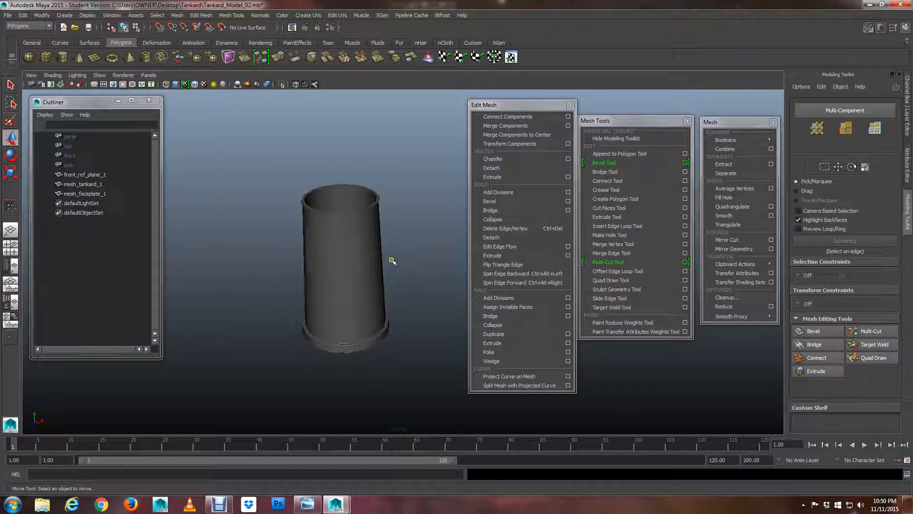
{"action": "left_click_drag", "start_coordinate": [384, 277], "coordinate": [386, 276], "text": "alt"}
- Create a polygon cube and move it along X out beside the tankard's base
{"action": "key", "text": "space"}
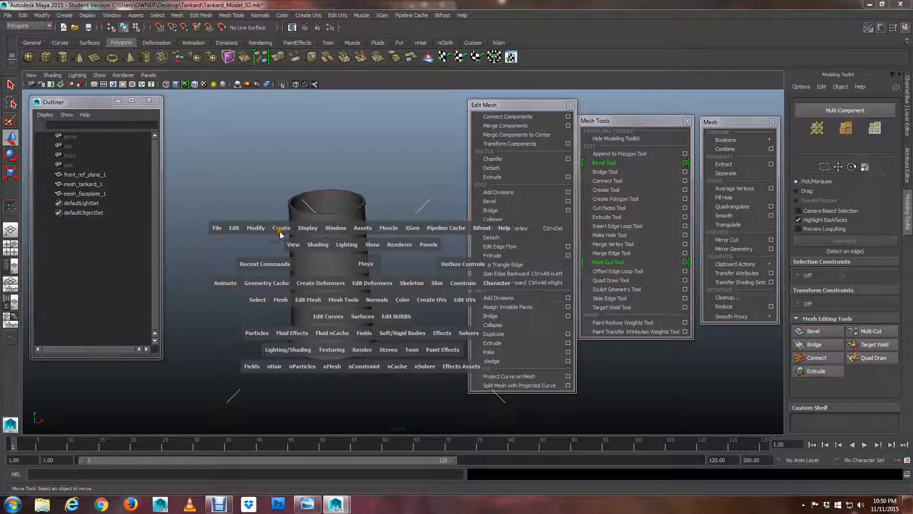
{"action": "left_click", "coordinate": [280, 228]}
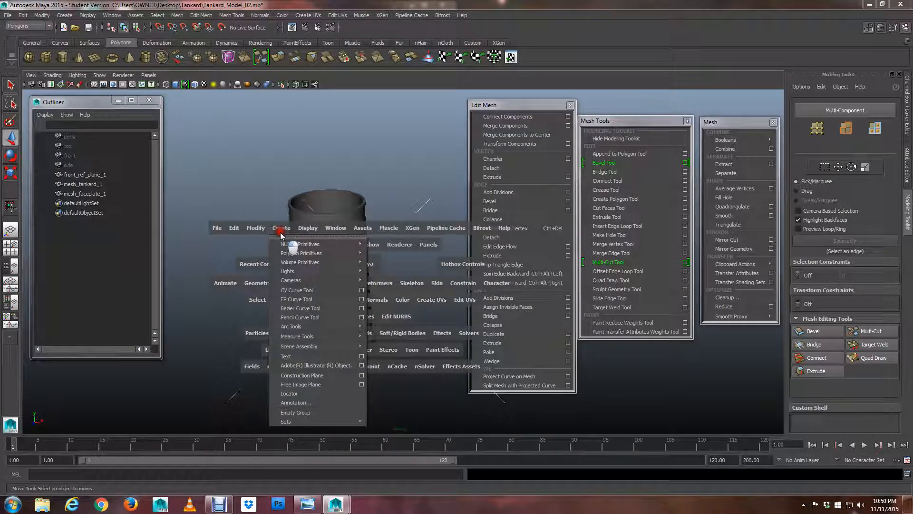
{"action": "mouse_move", "coordinate": [303, 255]}
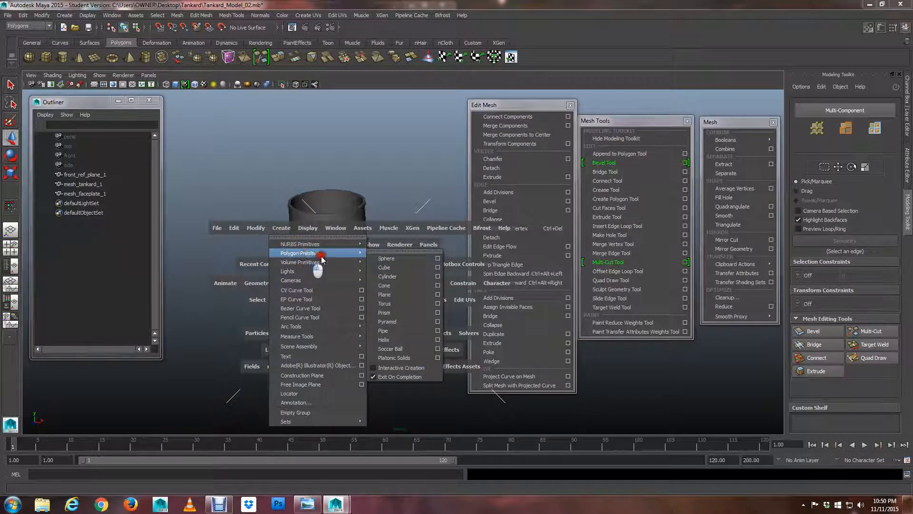
{"action": "left_click", "coordinate": [384, 267]}
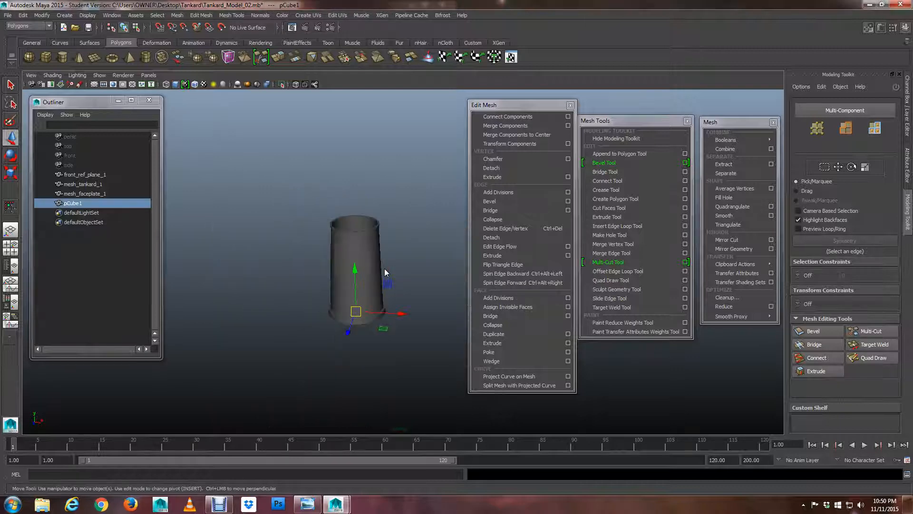
{"action": "mouse_move", "coordinate": [384, 268]}
{"action": "left_mouse_down", "text": "alt"}
{"action": "mouse_move", "coordinate": [388, 298]}
{"action": "mouse_move", "coordinate": [442, 307]}
{"action": "mouse_move", "coordinate": [383, 285]}
{"action": "left_mouse_up", "text": "alt"}
{"action": "middle_click_drag", "start_coordinate": [383, 286], "coordinate": [309, 212], "text": "alt"}
{"action": "scroll", "coordinate": [310, 212], "scroll_direction": "up", "scroll_amount": 3}
{"action": "left_click_drag", "start_coordinate": [310, 212], "coordinate": [314, 189], "text": "alt"}
{"action": "middle_click_drag", "start_coordinate": [304, 224], "coordinate": [363, 206], "text": "alt"}
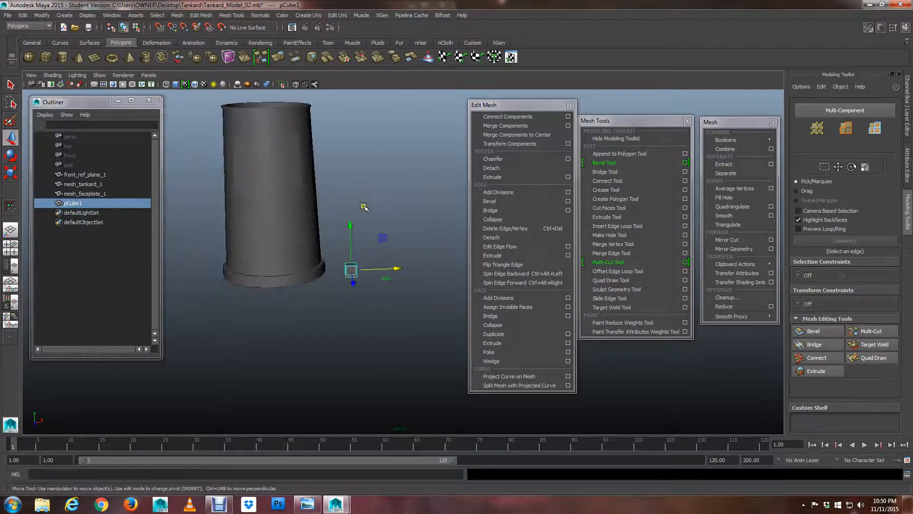
- Move the cube up along Y to about the middle of the tankard's height
{"action": "left_click_drag", "start_coordinate": [348, 226], "coordinate": [335, 271]}
{"action": "scroll", "coordinate": [361, 256], "scroll_direction": "up", "scroll_amount": 3}
{"action": "key", "text": "q"}
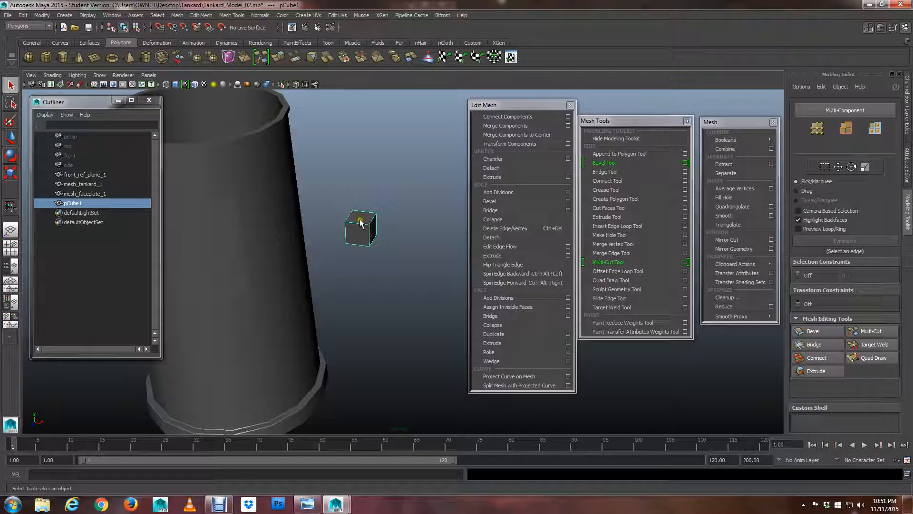
- Stretch the cube into a tall vertical bar by moving its top face up and its bottom face down along Y
{"action": "right_click_drag", "start_coordinate": [360, 223], "coordinate": [373, 246]}
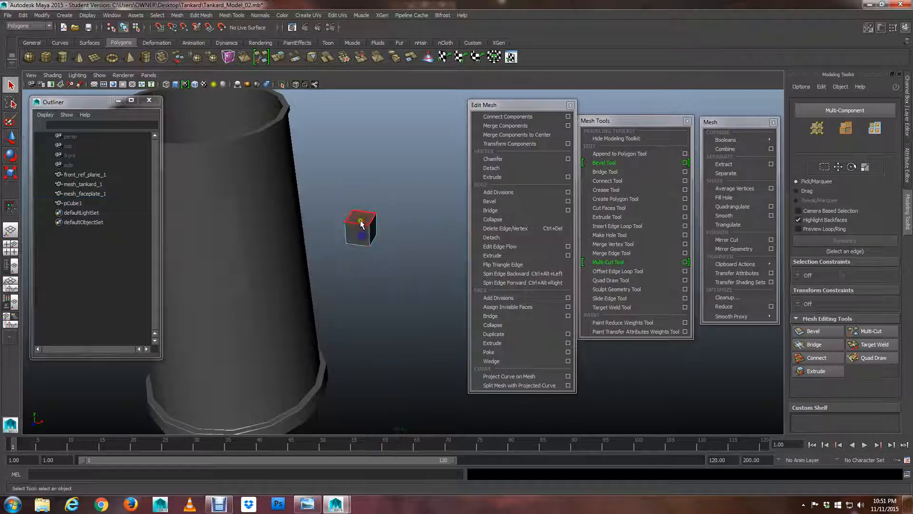
{"action": "left_click", "coordinate": [360, 221]}
{"action": "left_click_drag", "start_coordinate": [360, 223], "coordinate": [383, 239], "text": "alt"}
{"action": "key", "text": "w"}
{"action": "left_click", "coordinate": [374, 291]}
{"action": "left_click_drag", "start_coordinate": [376, 291], "coordinate": [374, 309], "text": "alt"}
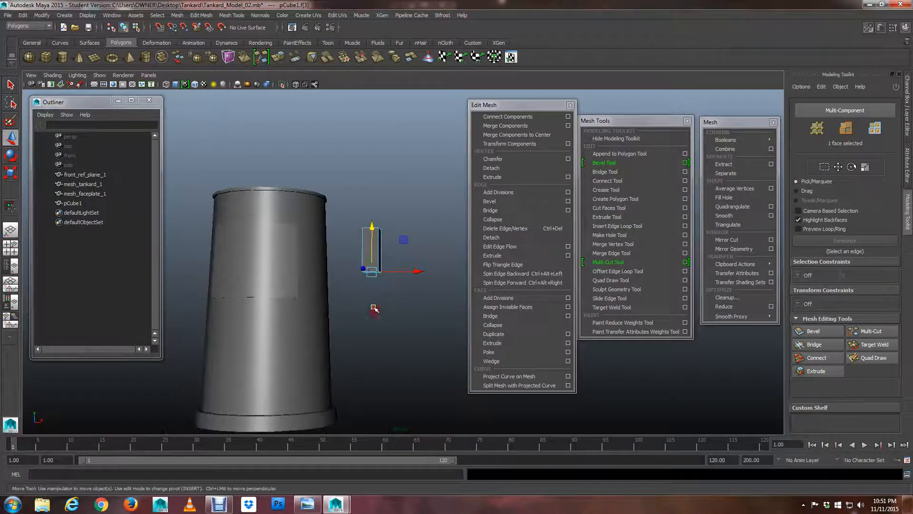
{"action": "left_click_drag", "start_coordinate": [371, 223], "coordinate": [402, 256]}
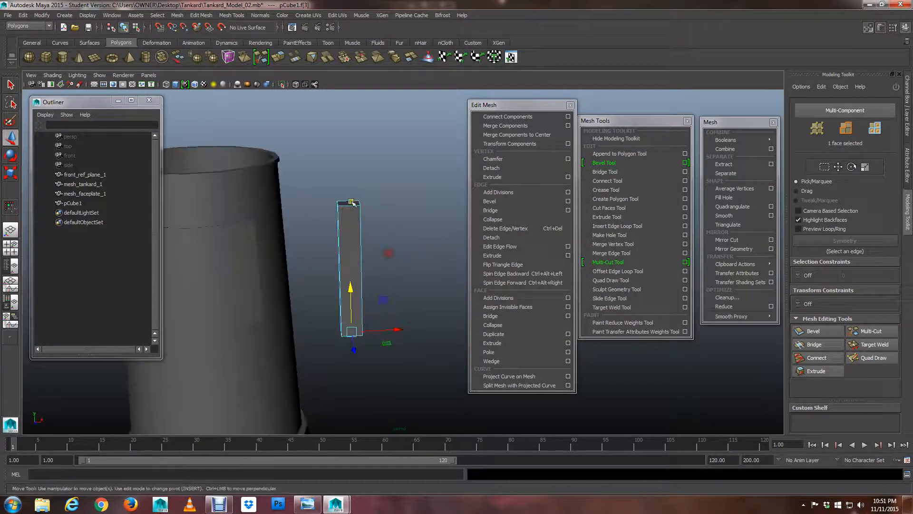
- Lower the two top vertices on the bar's tankard side along Y so the top slopes toward the tankard
{"action": "right_click_drag", "start_coordinate": [352, 202], "coordinate": [312, 198]}
{"action": "left_click_drag", "start_coordinate": [312, 198], "coordinate": [330, 231], "text": "alt"}
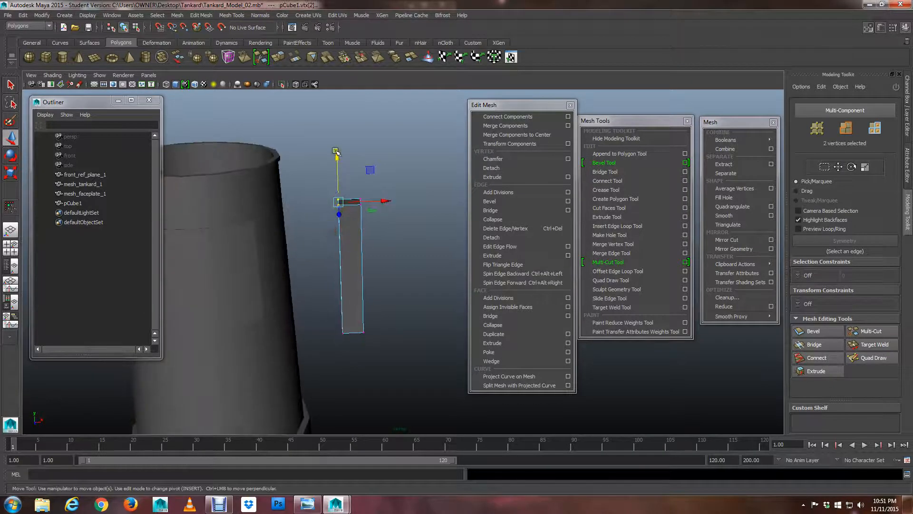
{"action": "left_click_drag", "start_coordinate": [337, 157], "coordinate": [335, 169]}
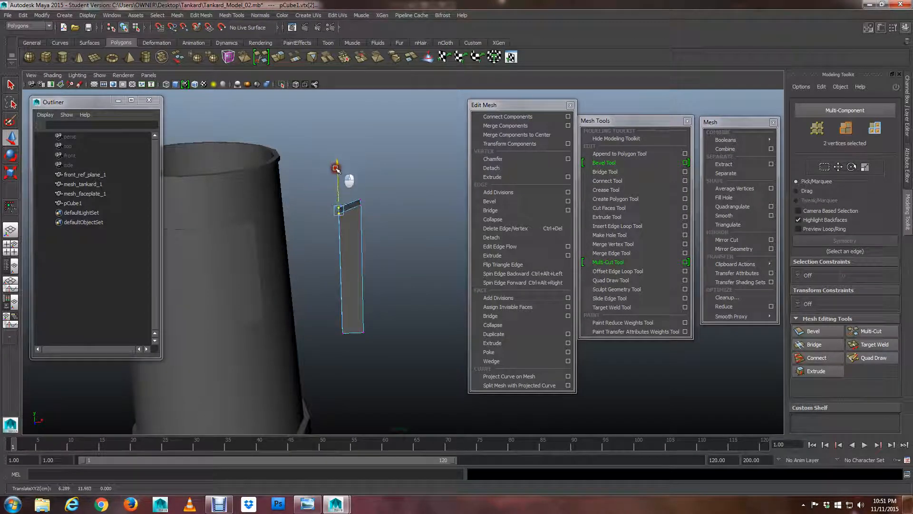
{"action": "left_click_drag", "start_coordinate": [343, 265], "coordinate": [358, 225], "text": "alt"}
- Raise the two bottom vertices on the bar's tankard side along Y to angle its underside
{"action": "middle_click_drag", "start_coordinate": [359, 224], "coordinate": [370, 194], "text": "alt"}
{"action": "scroll", "coordinate": [371, 196], "scroll_direction": "up", "scroll_amount": 4}
{"action": "left_click_drag", "start_coordinate": [351, 227], "coordinate": [362, 237], "text": "alt"}
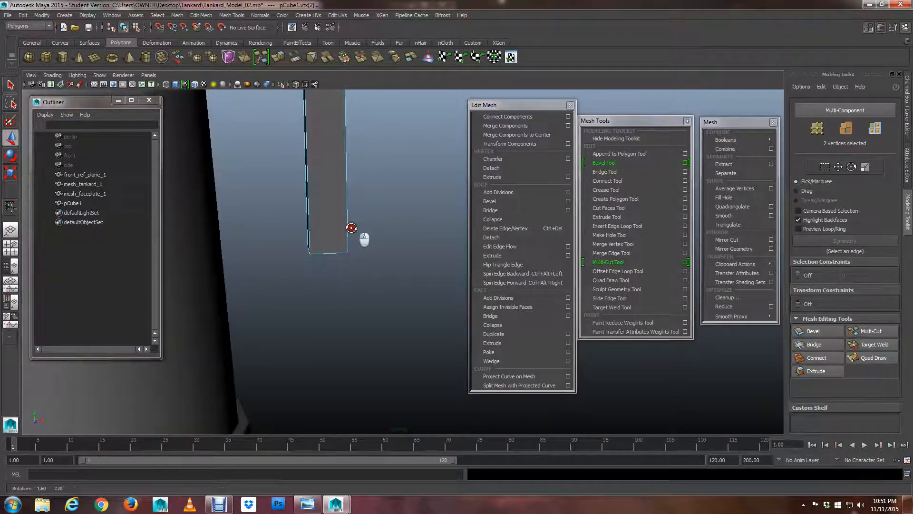
{"action": "left_click", "coordinate": [307, 253]}
{"action": "left_click_drag", "start_coordinate": [307, 254], "coordinate": [314, 263], "text": "alt"}
{"action": "left_click_drag", "start_coordinate": [301, 208], "coordinate": [301, 210]}
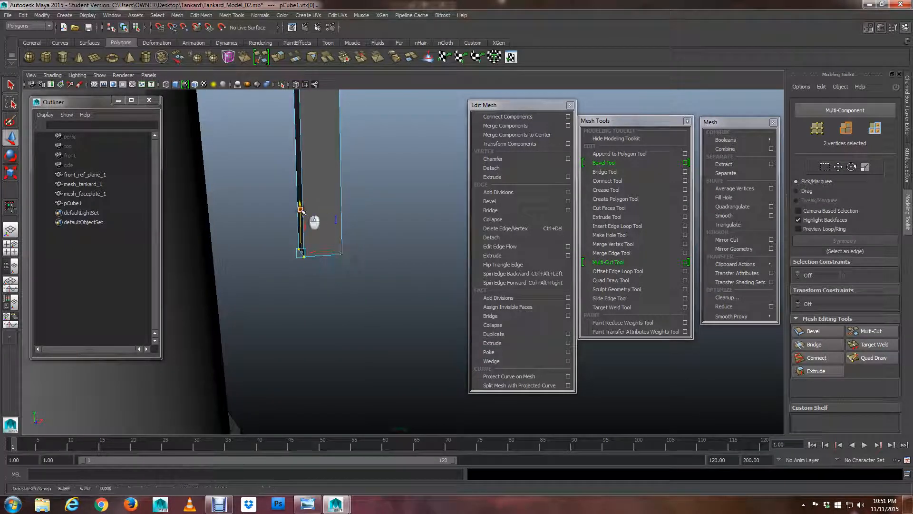
- In wireframe display, select all eight vertices of the bar and scale them along Z to about 0.55, then return to shaded display
{"action": "scroll", "coordinate": [312, 163], "scroll_direction": "down", "scroll_amount": 5}
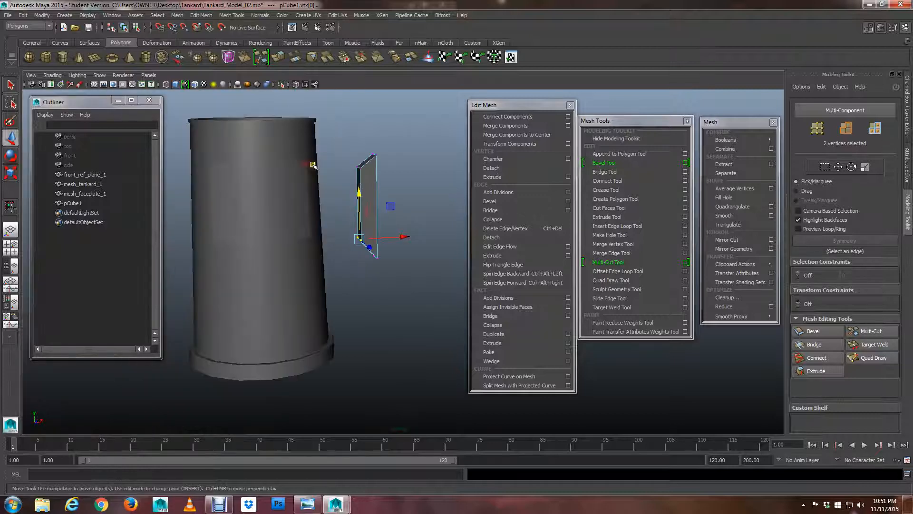
{"action": "right_click_drag", "start_coordinate": [312, 163], "coordinate": [320, 171], "text": "alt"}
{"action": "middle_click_drag", "start_coordinate": [320, 172], "coordinate": [316, 190], "text": "alt"}
{"action": "left_click_drag", "start_coordinate": [316, 190], "coordinate": [353, 213], "text": "alt"}
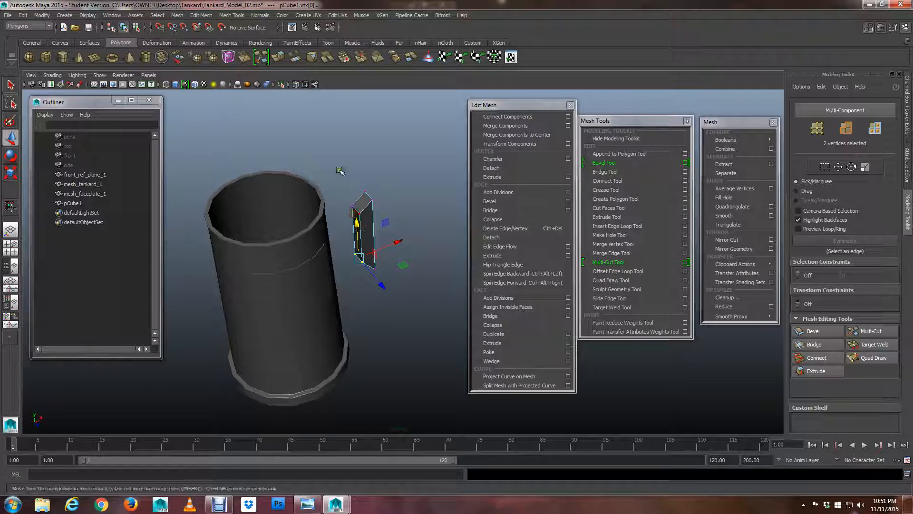
{"action": "key", "text": "4"}
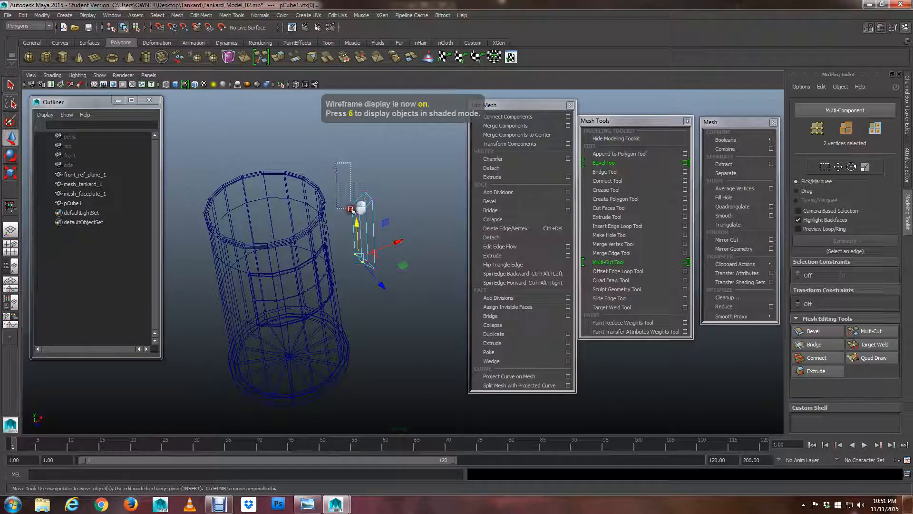
{"action": "left_click_drag", "start_coordinate": [380, 272], "coordinate": [406, 307]}
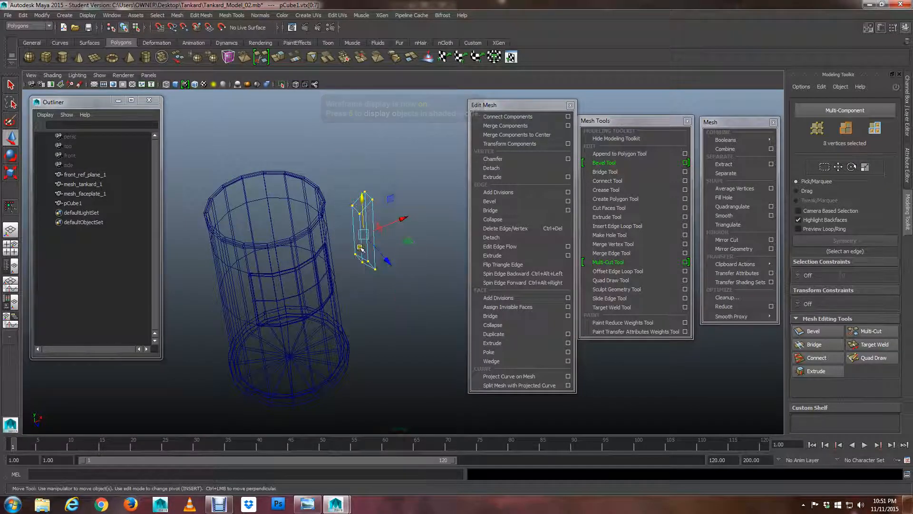
{"action": "left_click_drag", "start_coordinate": [381, 241], "coordinate": [285, 243], "text": "alt"}
{"action": "middle_click_drag", "start_coordinate": [387, 222], "coordinate": [353, 237], "text": "alt"}
{"action": "right_click_drag", "start_coordinate": [353, 237], "coordinate": [369, 248], "text": "alt"}
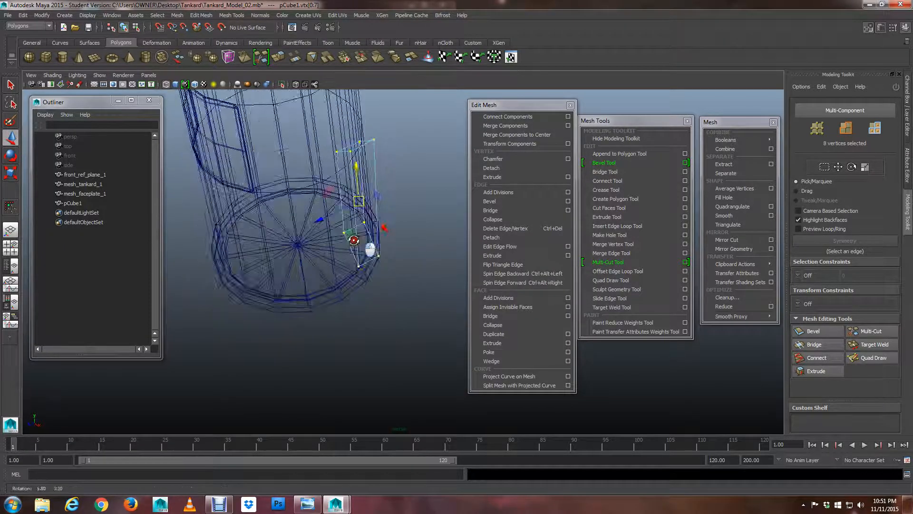
{"action": "left_click_drag", "start_coordinate": [370, 249], "coordinate": [336, 254], "text": "alt"}
{"action": "middle_click_drag", "start_coordinate": [355, 206], "coordinate": [351, 246], "text": "alt"}
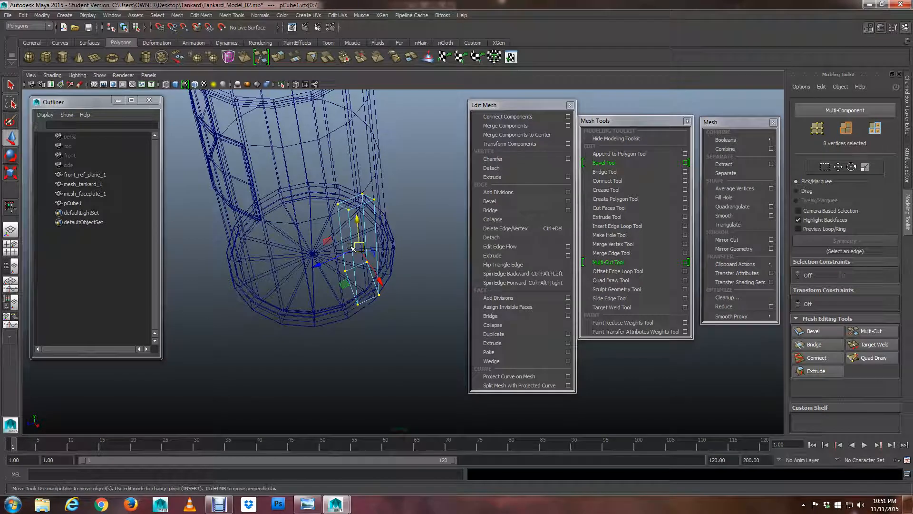
{"action": "key", "text": "r"}
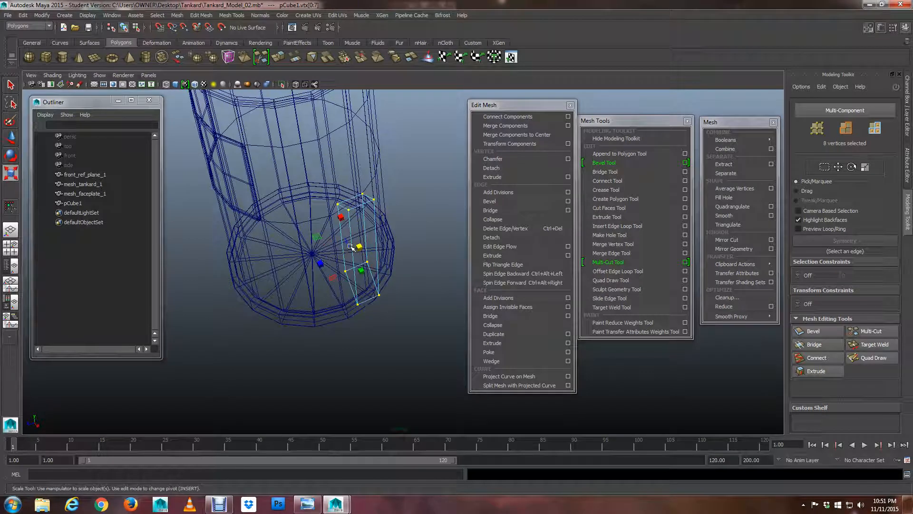
{"action": "left_click_drag", "start_coordinate": [350, 246], "coordinate": [366, 261], "text": "alt"}
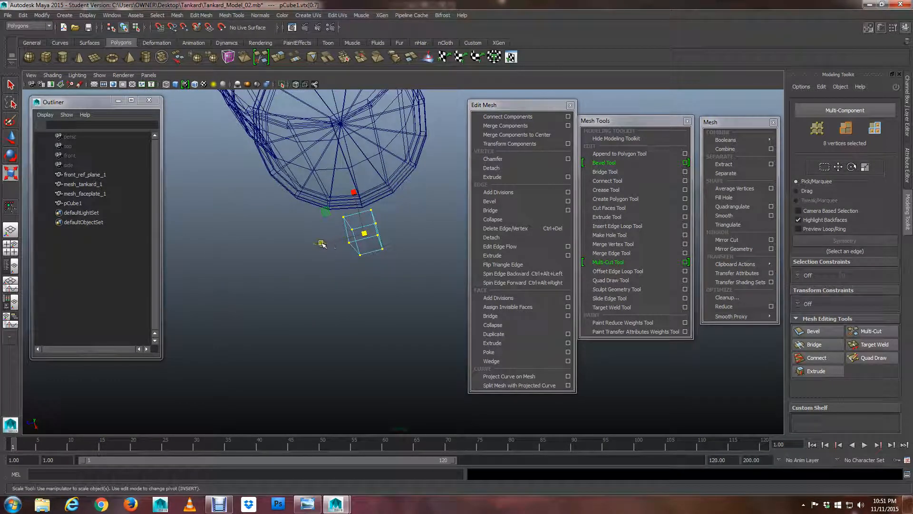
{"action": "middle_click_drag", "start_coordinate": [322, 245], "coordinate": [331, 243]}
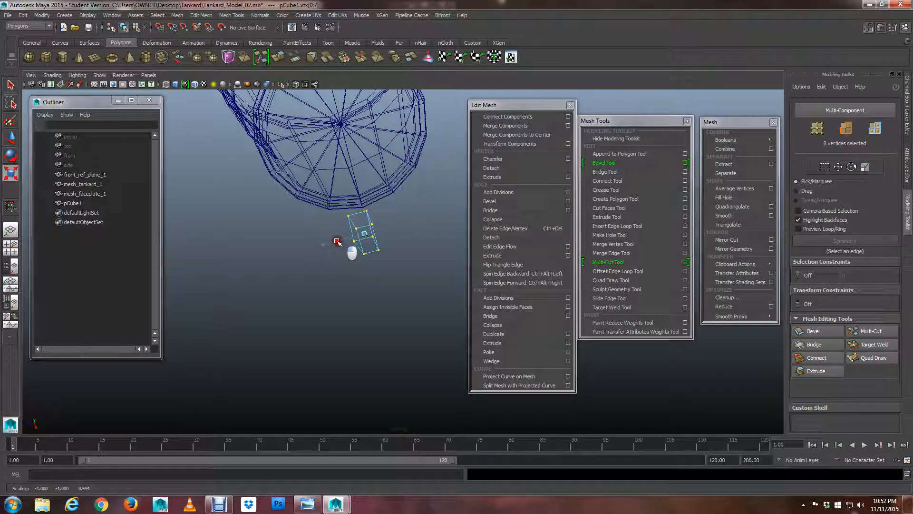
{"action": "left_click_drag", "start_coordinate": [317, 265], "coordinate": [383, 235], "text": "alt"}
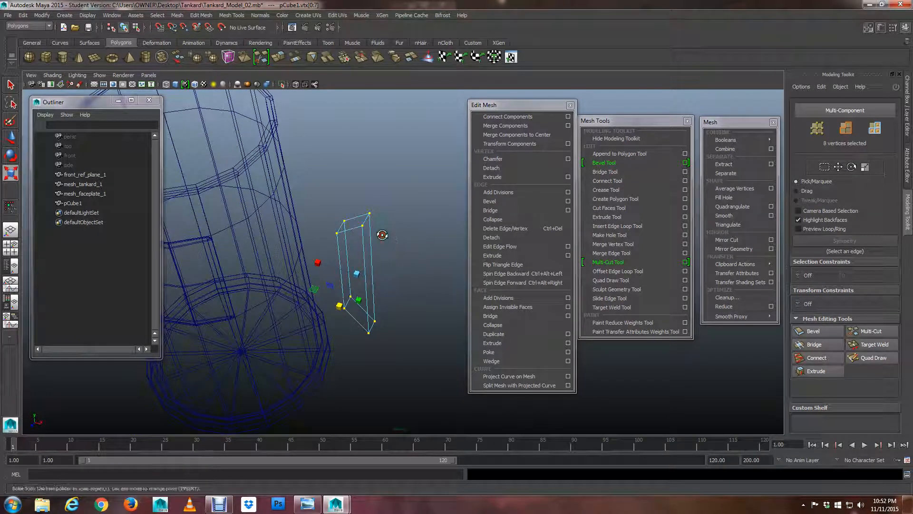
{"action": "key", "text": "5"}
- Extrude the bar's slanted top and bottom faces and move them along X toward the tankard as two handle arms
{"action": "mouse_move", "coordinate": [382, 235]}
{"action": "left_mouse_down", "text": "alt"}
{"action": "mouse_move", "coordinate": [371, 257]}
{"action": "mouse_move", "coordinate": [416, 237]}
{"action": "mouse_move", "coordinate": [393, 231]}
{"action": "mouse_move", "coordinate": [387, 196]}
{"action": "mouse_move", "coordinate": [371, 179]}
{"action": "mouse_move", "coordinate": [413, 204]}
{"action": "mouse_move", "coordinate": [393, 238]}
{"action": "mouse_move", "coordinate": [379, 215]}
{"action": "left_mouse_up", "text": "alt"}
{"action": "scroll", "coordinate": [386, 221], "scroll_direction": "up", "scroll_amount": 5}
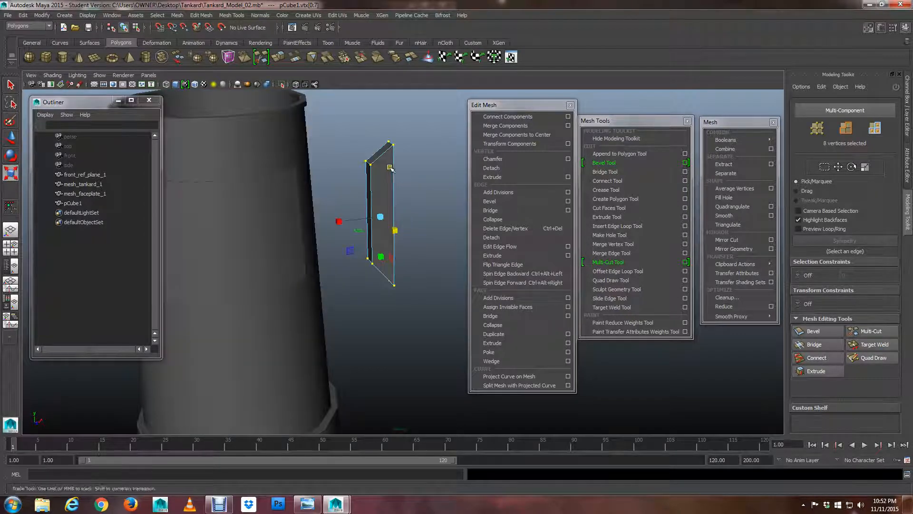
{"action": "left_click_drag", "start_coordinate": [390, 168], "coordinate": [390, 200], "text": "alt"}
{"action": "left_click_drag", "start_coordinate": [303, 195], "coordinate": [430, 268], "text": "alt"}
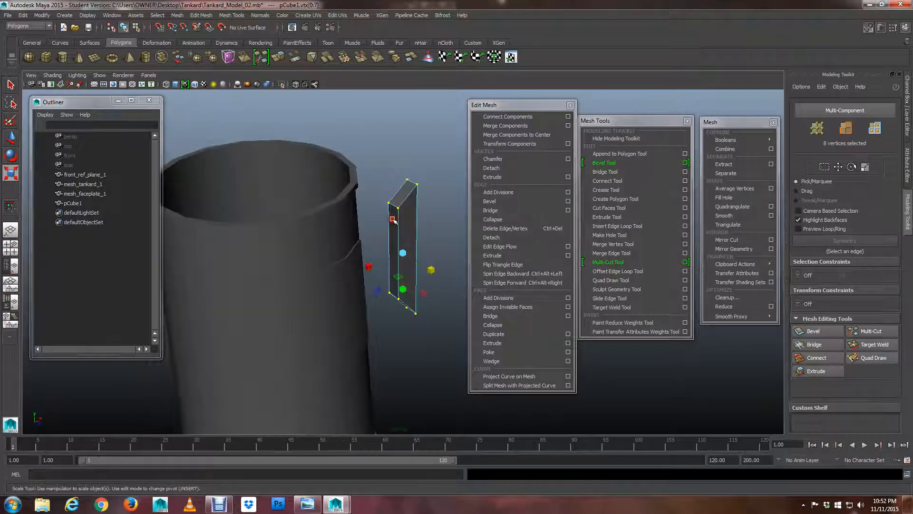
{"action": "key", "text": "q"}
{"action": "right_click_drag", "start_coordinate": [404, 196], "coordinate": [408, 215]}
{"action": "left_click", "coordinate": [402, 200]}
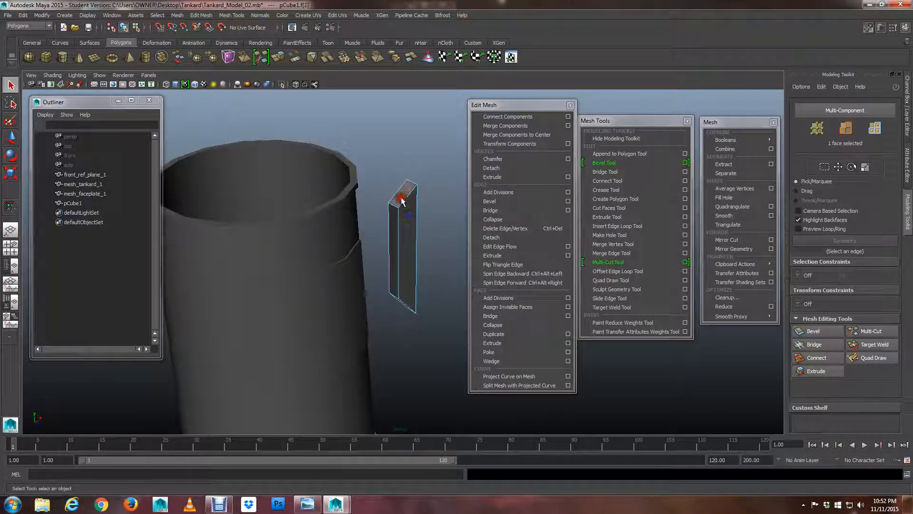
{"action": "left_click_drag", "start_coordinate": [410, 237], "coordinate": [404, 186], "text": "alt"}
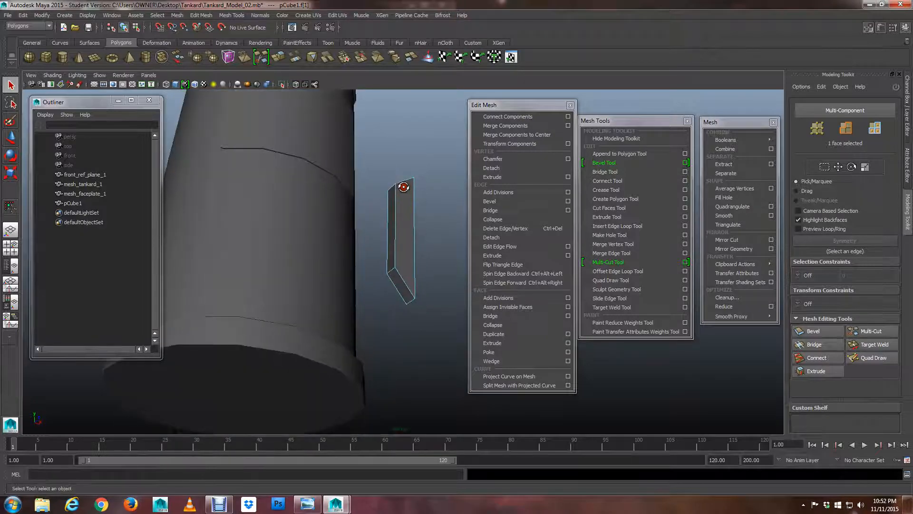
{"action": "left_click", "coordinate": [399, 283], "text": "shift"}
{"action": "mouse_move", "coordinate": [412, 240]}
{"action": "left_mouse_down", "text": "alt"}
{"action": "mouse_move", "coordinate": [418, 285]}
{"action": "mouse_move", "coordinate": [426, 263]}
{"action": "mouse_move", "coordinate": [293, 236]}
{"action": "mouse_move", "coordinate": [302, 230]}
{"action": "mouse_move", "coordinate": [388, 239]}
{"action": "left_mouse_up", "text": "alt"}
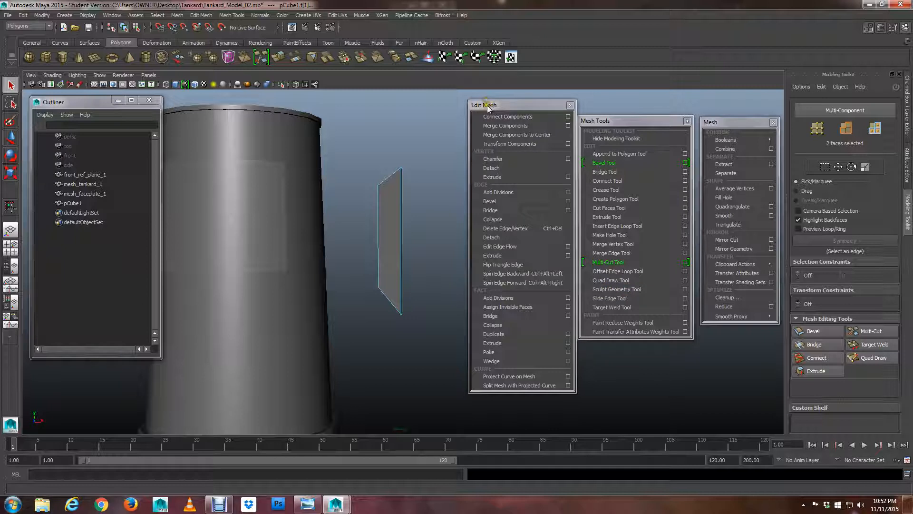
{"action": "left_click", "coordinate": [494, 343]}
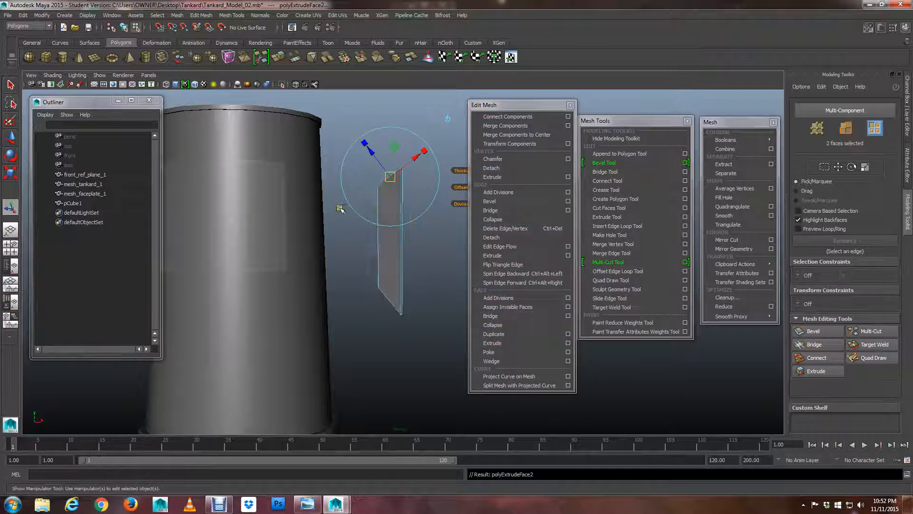
{"action": "mouse_move", "coordinate": [341, 208]}
{"action": "left_mouse_down", "text": "alt"}
{"action": "mouse_move", "coordinate": [373, 220]}
{"action": "mouse_move", "coordinate": [366, 204]}
{"action": "mouse_move", "coordinate": [310, 204]}
{"action": "mouse_move", "coordinate": [323, 202]}
{"action": "left_mouse_up", "text": "alt"}
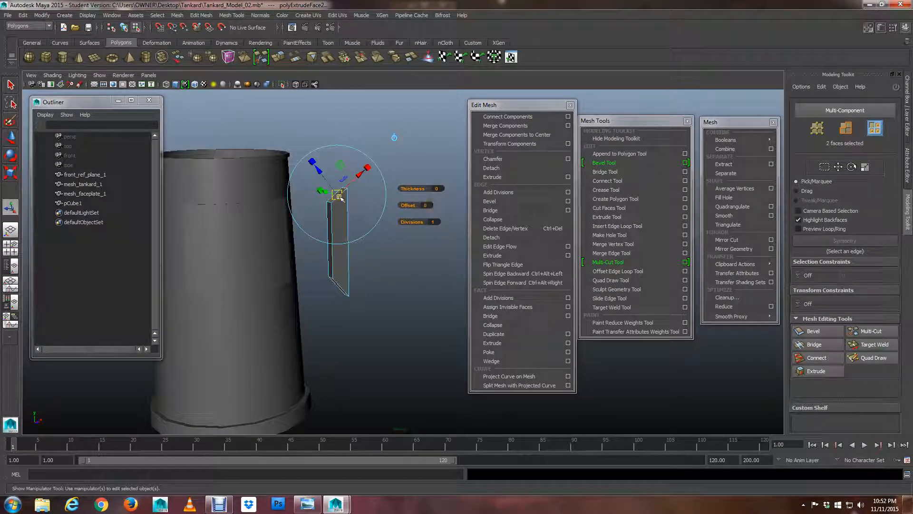
{"action": "left_click_drag", "start_coordinate": [340, 197], "coordinate": [350, 202]}
{"action": "key", "text": "w"}
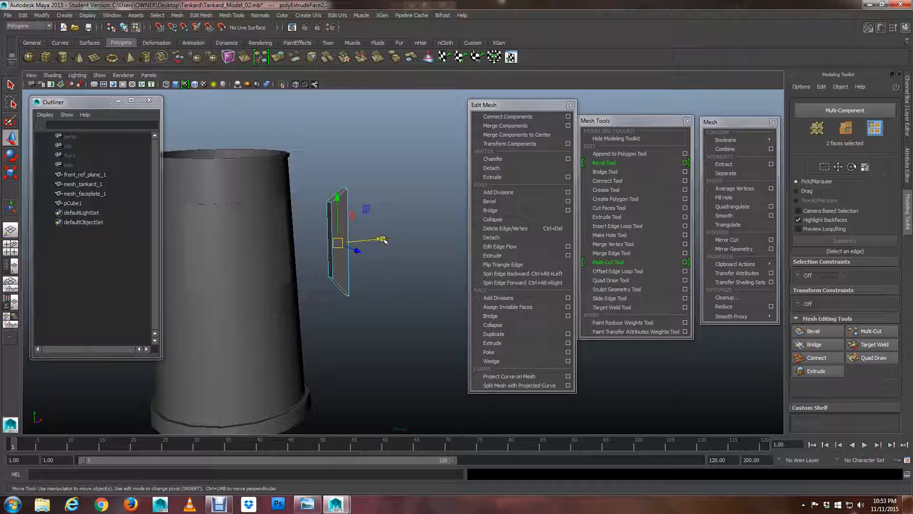
{"action": "mouse_move", "coordinate": [377, 241]}
{"action": "left_mouse_down"}
{"action": "mouse_move", "coordinate": [329, 243]}
{"action": "mouse_move", "coordinate": [379, 251]}
{"action": "left_mouse_up"}
- Move the two upper end vertices of the handle's top arm along X to about 4, against the tankard wall
{"action": "scroll", "coordinate": [379, 251], "scroll_direction": "up", "scroll_amount": 2}
{"action": "left_click_drag", "start_coordinate": [284, 151], "coordinate": [302, 162], "text": "alt"}
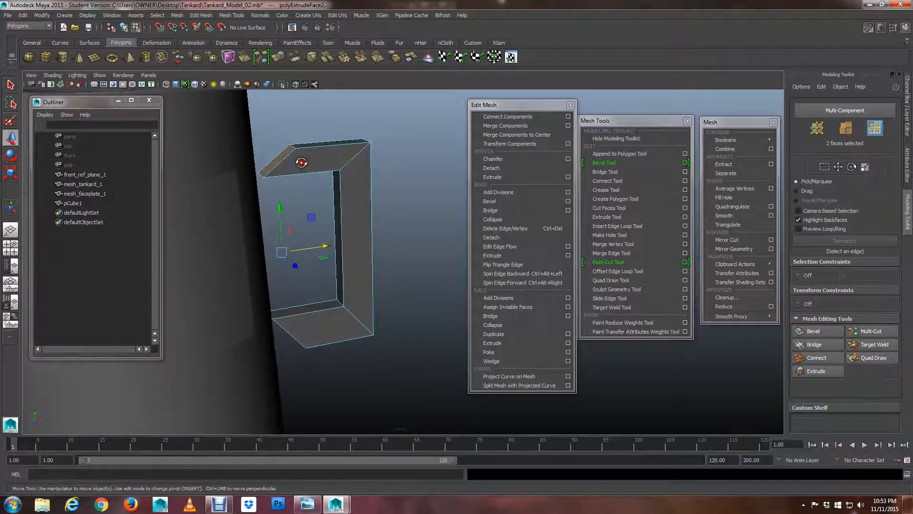
{"action": "right_click_drag", "start_coordinate": [293, 154], "coordinate": [261, 153]}
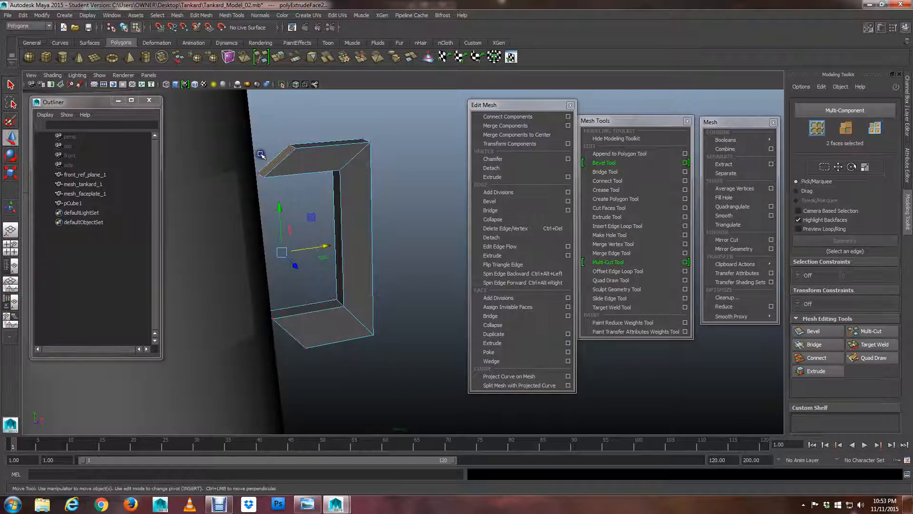
{"action": "left_click_drag", "start_coordinate": [320, 167], "coordinate": [292, 170], "text": "alt"}
{"action": "middle_click_drag", "start_coordinate": [289, 155], "coordinate": [348, 200], "text": "alt"}
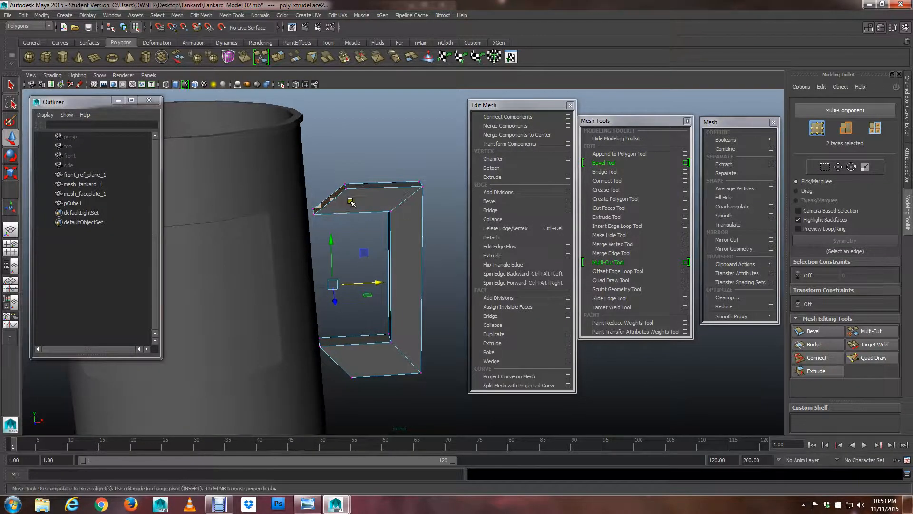
{"action": "right_click_drag", "start_coordinate": [350, 201], "coordinate": [315, 199]}
{"action": "left_click_drag", "start_coordinate": [361, 158], "coordinate": [379, 186]}
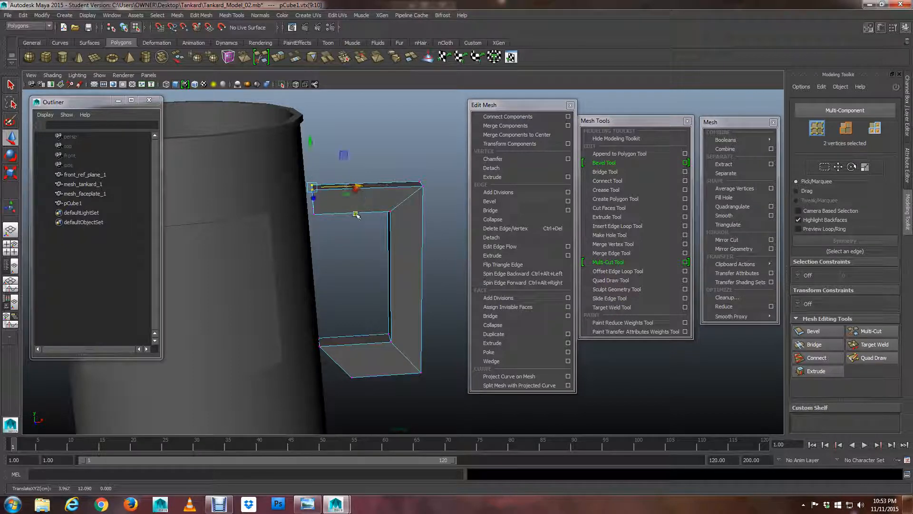
- Move the two lower end vertices of the handle's bottom arm along X to about 4 and check the fit in wireframe
{"action": "left_click_drag", "start_coordinate": [356, 215], "coordinate": [330, 230], "text": "alt"}
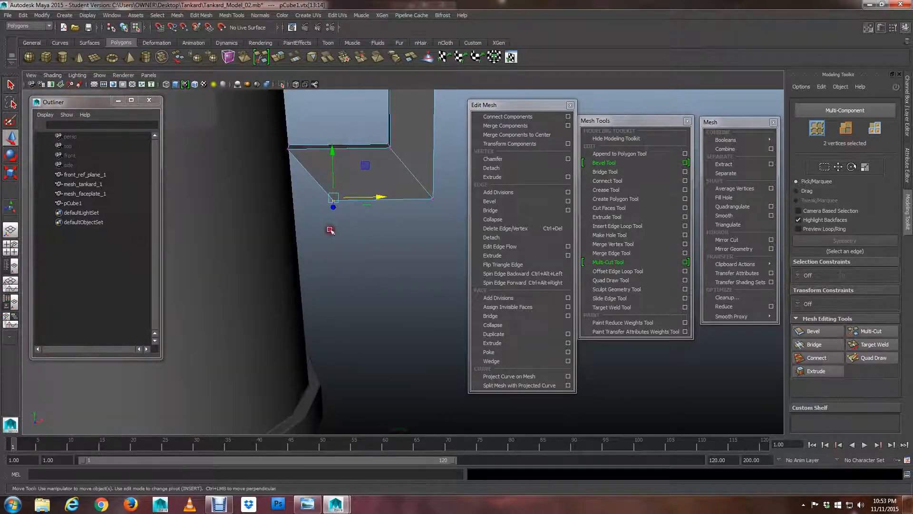
{"action": "left_click_drag", "start_coordinate": [383, 196], "coordinate": [370, 198]}
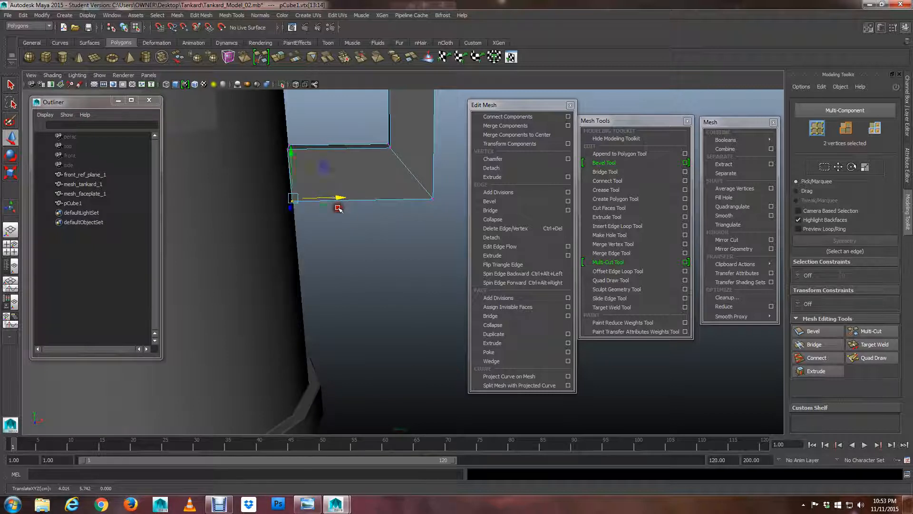
{"action": "left_click_drag", "start_coordinate": [338, 207], "coordinate": [340, 233], "text": "alt"}
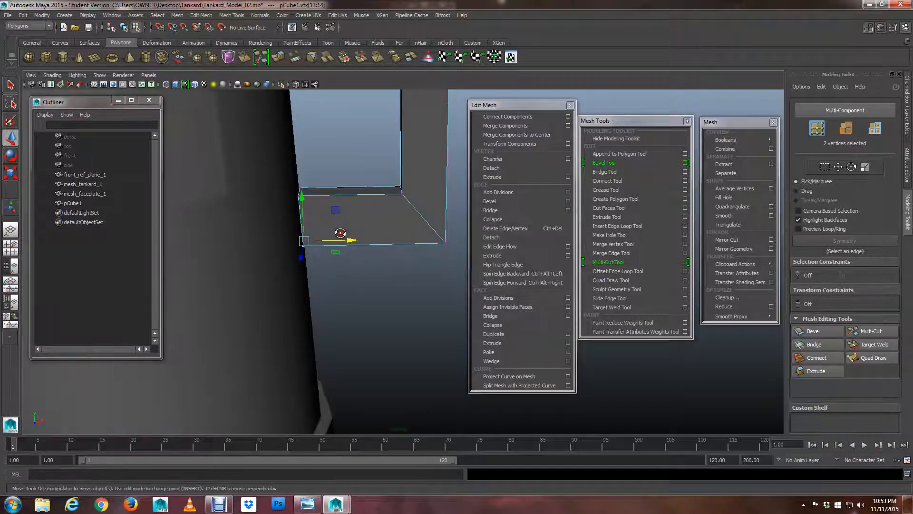
{"action": "key", "text": "4"}
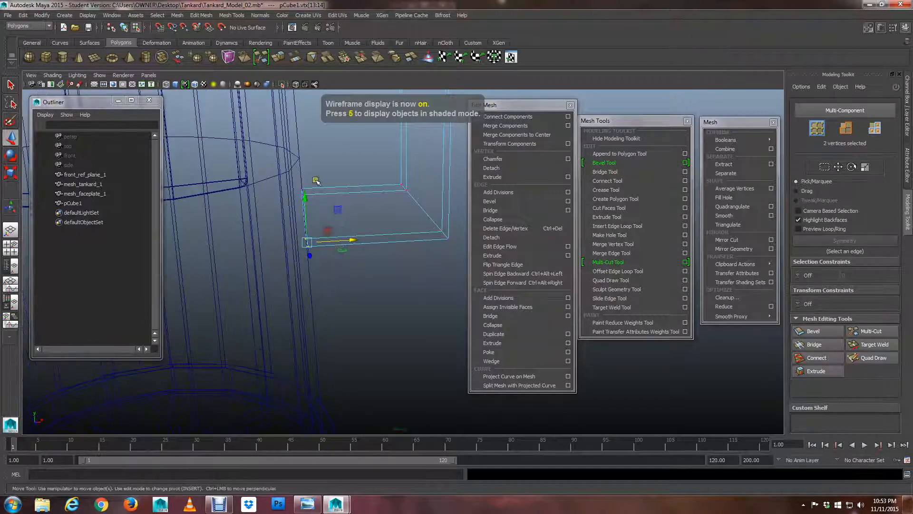
{"action": "left_click_drag", "start_coordinate": [350, 204], "coordinate": [326, 188], "text": "alt"}
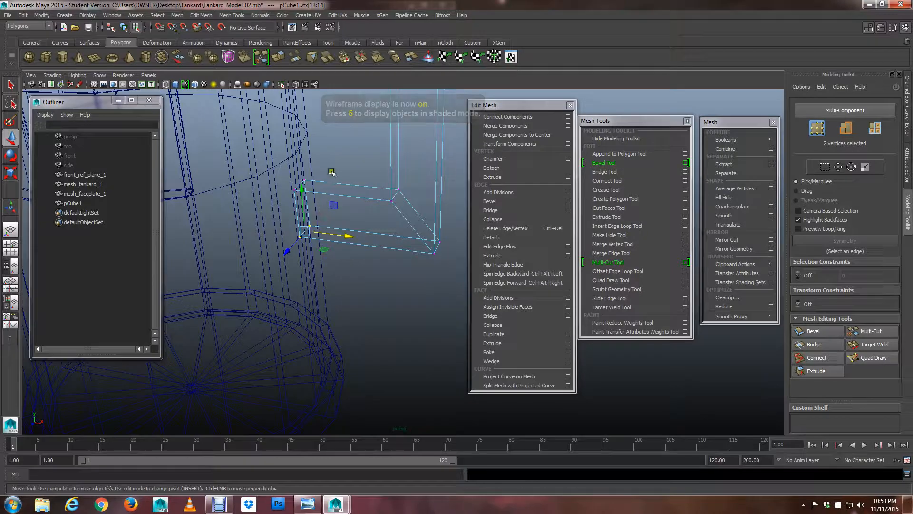
- Move the four end vertices of the handle's lower arm and those of the upper arm along X against the tankard wall, and return to shaded display
{"action": "left_click_drag", "start_coordinate": [296, 249], "coordinate": [296, 249]}
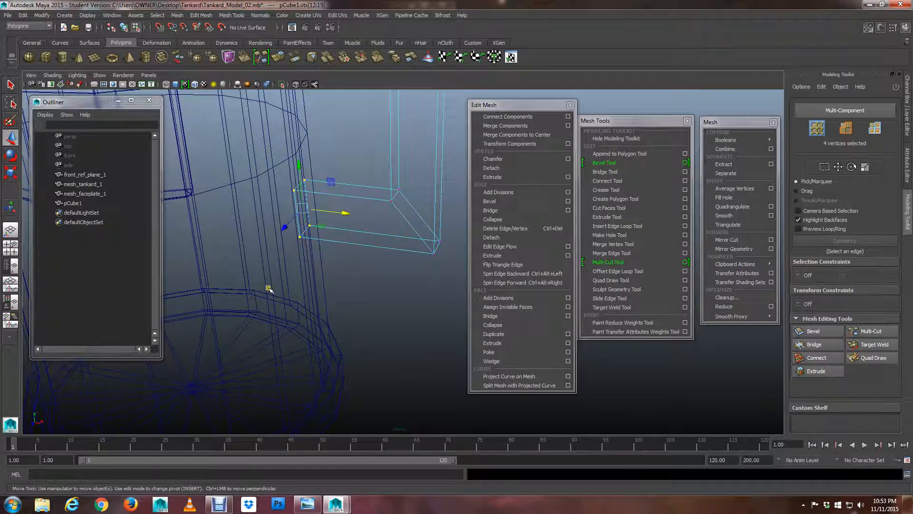
{"action": "left_click_drag", "start_coordinate": [268, 289], "coordinate": [352, 269], "text": "alt"}
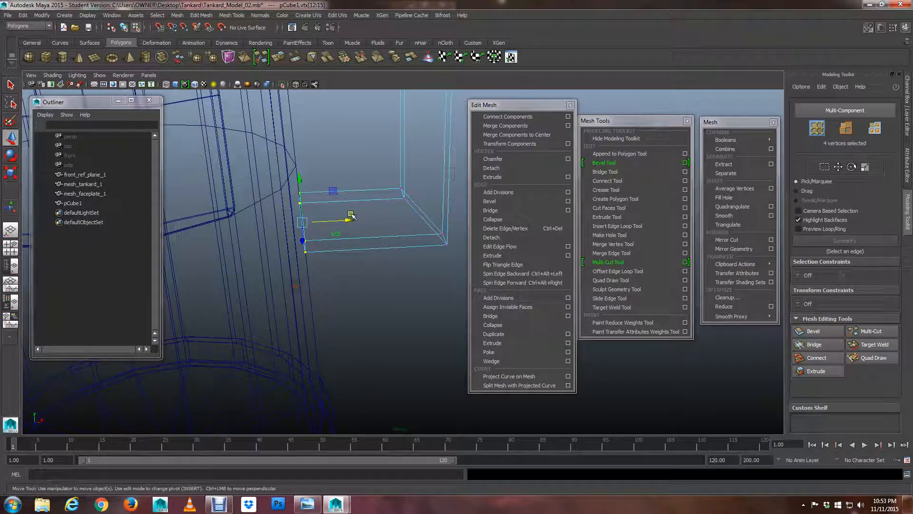
{"action": "left_click_drag", "start_coordinate": [341, 220], "coordinate": [361, 220], "text": "alt"}
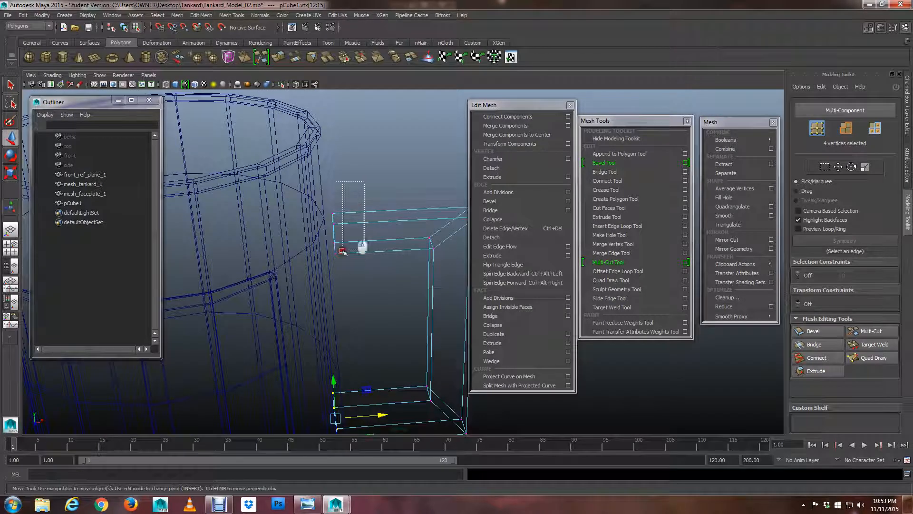
{"action": "left_click_drag", "start_coordinate": [343, 250], "coordinate": [316, 271]}
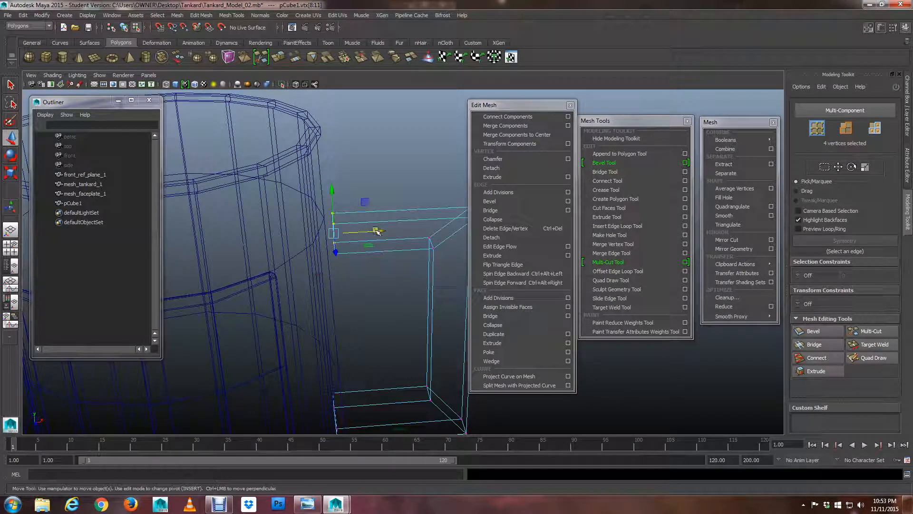
{"action": "mouse_move", "coordinate": [377, 232]}
{"action": "left_mouse_down"}
{"action": "mouse_move", "coordinate": [367, 233]}
{"action": "mouse_move", "coordinate": [351, 295]}
{"action": "mouse_move", "coordinate": [330, 269]}
{"action": "mouse_move", "coordinate": [371, 271]}
{"action": "left_mouse_up"}
{"action": "key", "text": "5"}
{"action": "scroll", "coordinate": [378, 277], "scroll_direction": "down", "scroll_amount": 3}
{"action": "middle_click_drag", "start_coordinate": [382, 277], "coordinate": [380, 262], "text": "alt"}
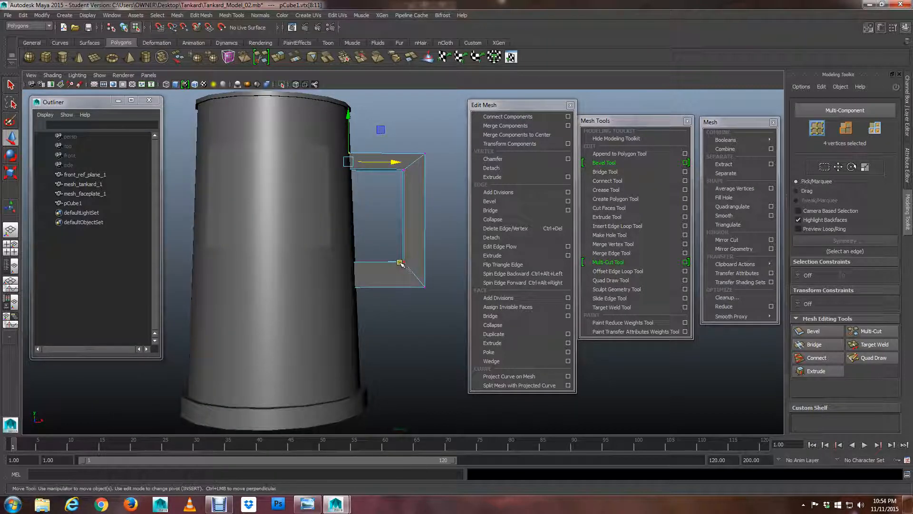
- In wireframe display, raise the four vertices along the underside of the handle's lower arm in Y to match the upper arm's thickness
{"action": "key", "text": "4"}
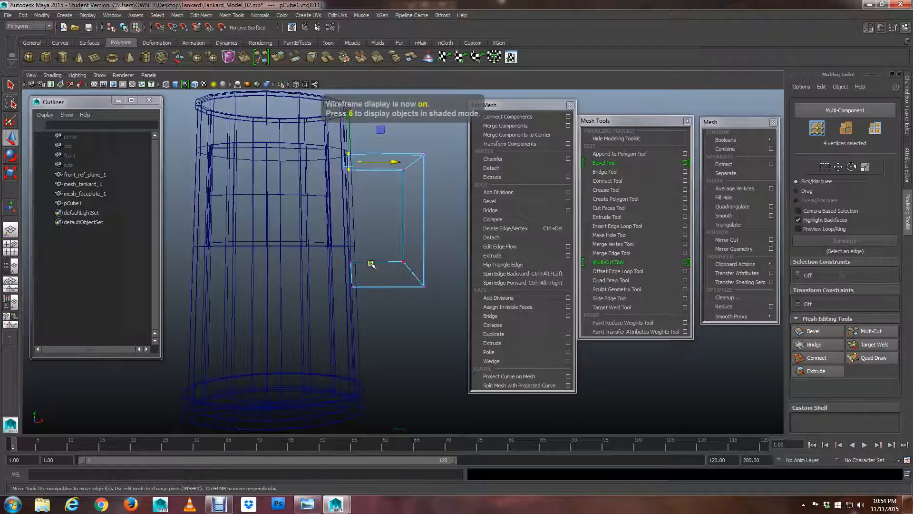
{"action": "left_click_drag", "start_coordinate": [373, 266], "coordinate": [371, 266], "text": "alt"}
{"action": "left_click_drag", "start_coordinate": [450, 277], "coordinate": [339, 301]}
{"action": "scroll", "coordinate": [366, 281], "scroll_direction": "up", "scroll_amount": 4}
{"action": "middle_click_drag", "start_coordinate": [366, 281], "coordinate": [346, 238], "text": "alt"}
{"action": "left_click", "coordinate": [373, 319]}
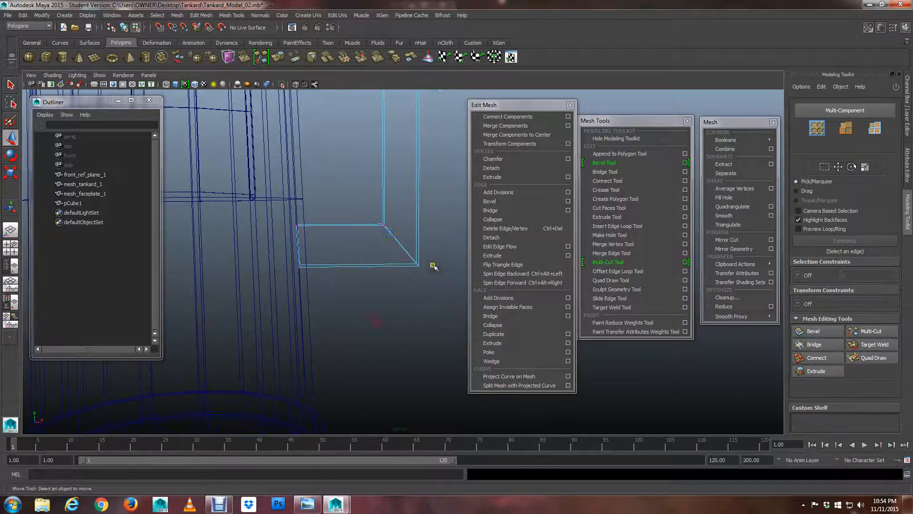
{"action": "left_click_drag", "start_coordinate": [436, 252], "coordinate": [293, 286]}
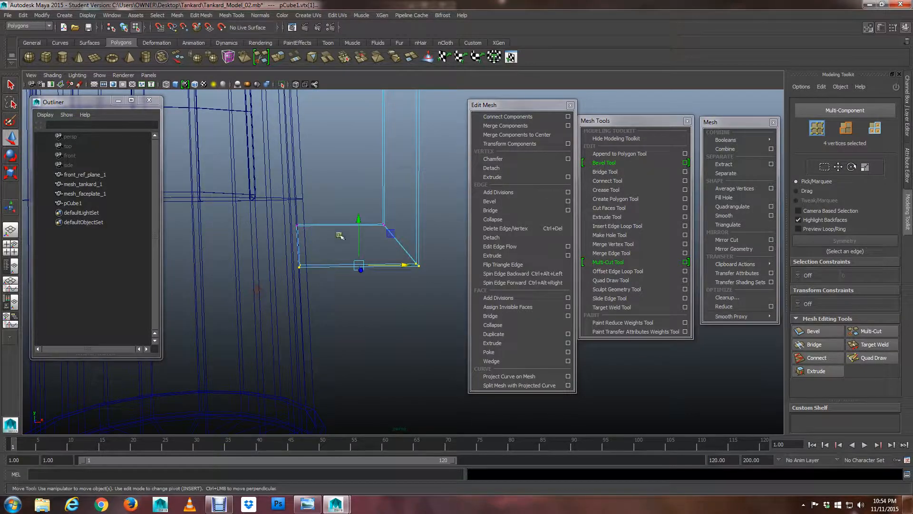
{"action": "left_click_drag", "start_coordinate": [361, 216], "coordinate": [409, 230]}
{"action": "scroll", "coordinate": [365, 206], "scroll_direction": "down", "scroll_amount": 5}
{"action": "scroll", "coordinate": [369, 214], "scroll_direction": "up", "scroll_amount": 3}
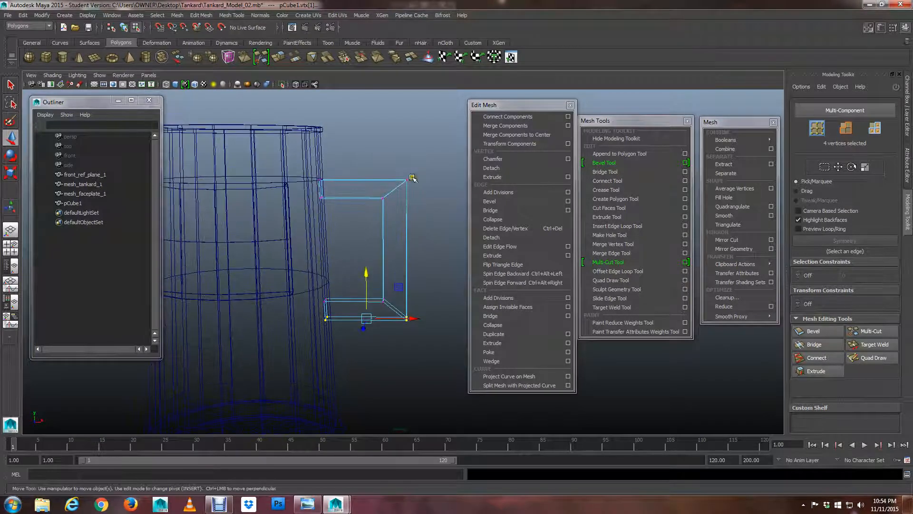
- Move the grip's eight vertices along X to about 6.62, shift its four inner vertices slightly outward, and restore shaded display
{"action": "left_click_drag", "start_coordinate": [427, 152], "coordinate": [369, 349]}
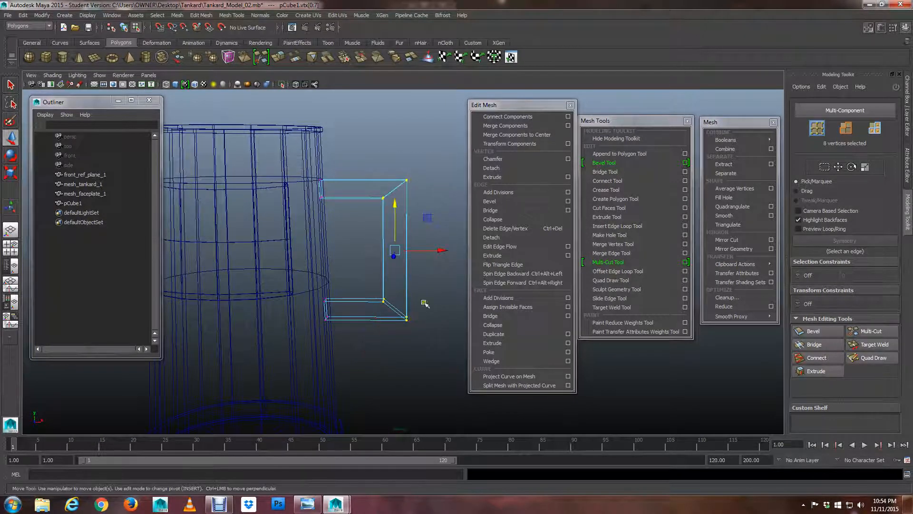
{"action": "left_click_drag", "start_coordinate": [443, 252], "coordinate": [433, 255]}
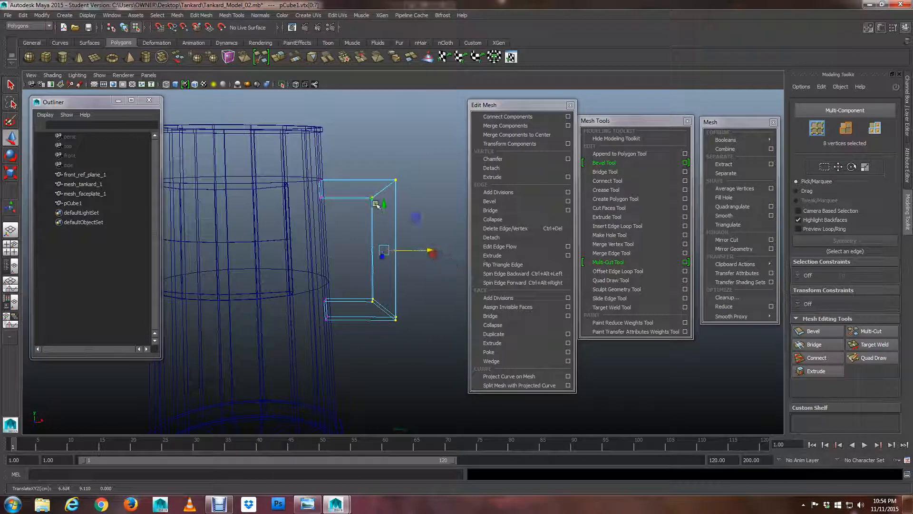
{"action": "left_click_drag", "start_coordinate": [363, 170], "coordinate": [390, 325]}
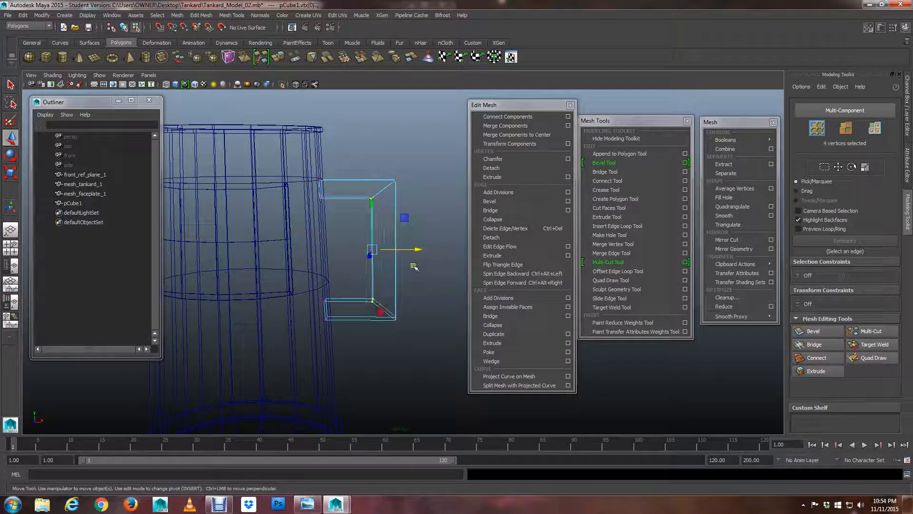
{"action": "mouse_move", "coordinate": [418, 249]}
{"action": "left_mouse_down"}
{"action": "mouse_move", "coordinate": [392, 261]}
{"action": "mouse_move", "coordinate": [419, 251]}
{"action": "left_mouse_up"}
{"action": "key", "text": "5"}
{"action": "scroll", "coordinate": [418, 251], "scroll_direction": "up", "scroll_amount": 4}
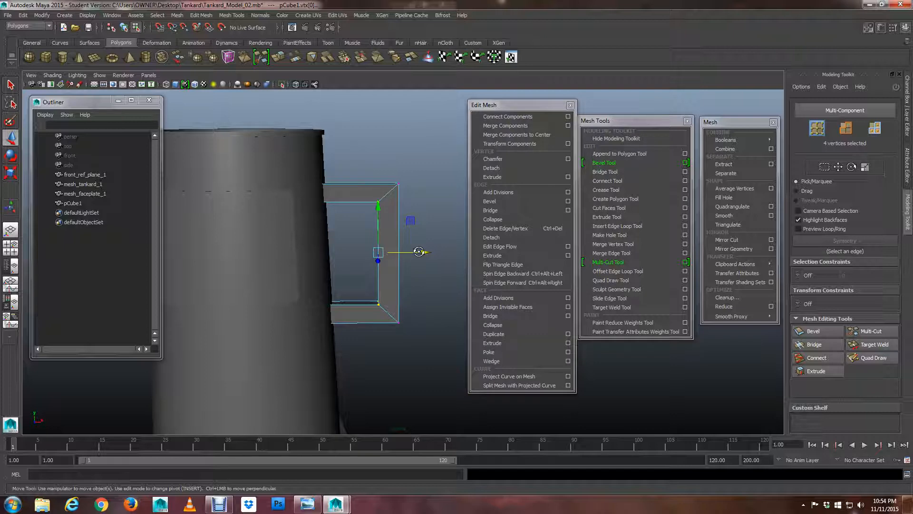
- Return the handle to object mode and inspect its shape with and without the smooth preview
{"action": "key", "text": "q"}
{"action": "left_click_drag", "start_coordinate": [399, 245], "coordinate": [389, 256], "text": "alt"}
{"action": "right_click_drag", "start_coordinate": [375, 240], "coordinate": [396, 221]}
{"action": "scroll", "coordinate": [389, 245], "scroll_direction": "down", "scroll_amount": 3}
{"action": "left_click_drag", "start_coordinate": [389, 246], "coordinate": [371, 253], "text": "alt"}
{"action": "scroll", "coordinate": [347, 224], "scroll_direction": "up", "scroll_amount": 5}
{"action": "scroll", "coordinate": [346, 245], "scroll_direction": "down", "scroll_amount": 5}
{"action": "scroll", "coordinate": [370, 242], "scroll_direction": "up", "scroll_amount": 4}
{"action": "scroll", "coordinate": [369, 243], "scroll_direction": "down", "scroll_amount": 4}
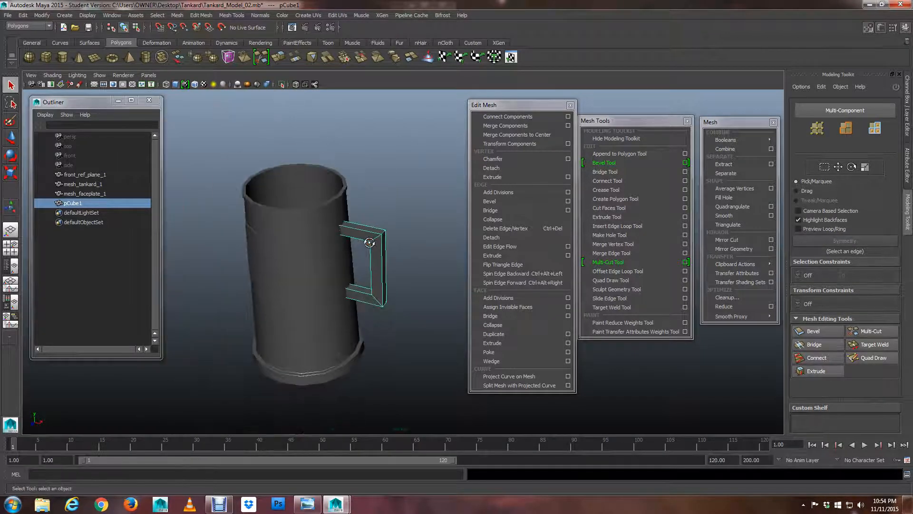
{"action": "scroll", "coordinate": [370, 243], "scroll_direction": "up", "scroll_amount": 3}
{"action": "key", "text": "3"}
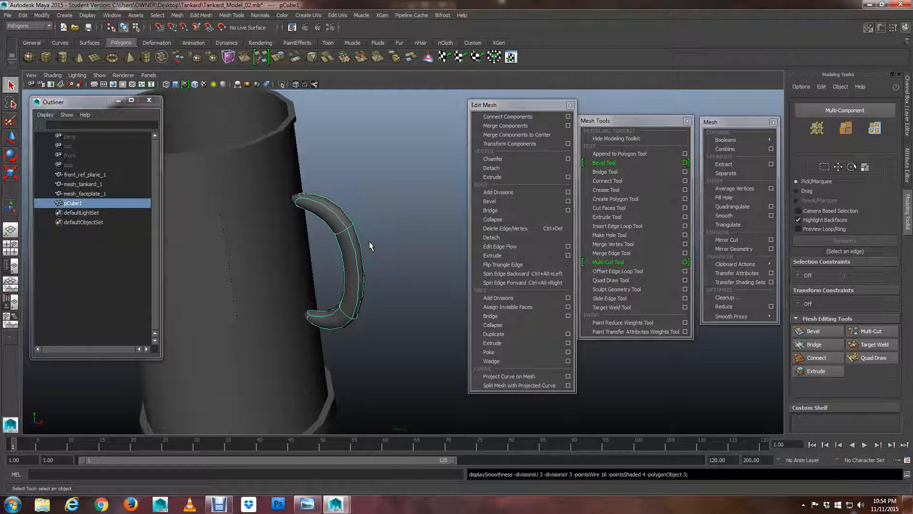
{"action": "key", "text": "1"}
- Insert two lengthwise edge loops around the handle, one close to each side edge of its outer face
{"action": "left_click_drag", "start_coordinate": [357, 247], "coordinate": [312, 265], "text": "alt"}
{"action": "right_click_drag", "start_coordinate": [312, 265], "coordinate": [368, 268], "text": "alt"}
{"action": "left_click_drag", "start_coordinate": [368, 269], "coordinate": [350, 255], "text": "alt"}
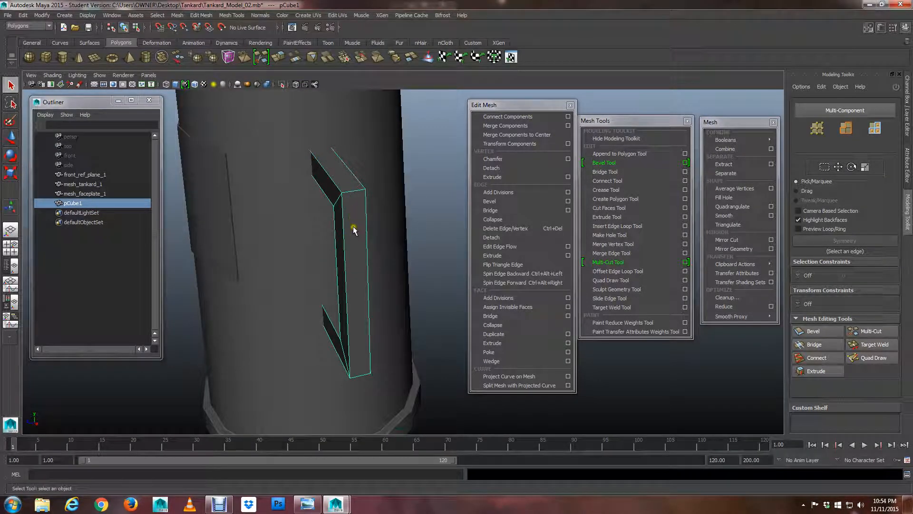
{"action": "left_click_drag", "start_coordinate": [341, 177], "coordinate": [363, 188], "text": "alt"}
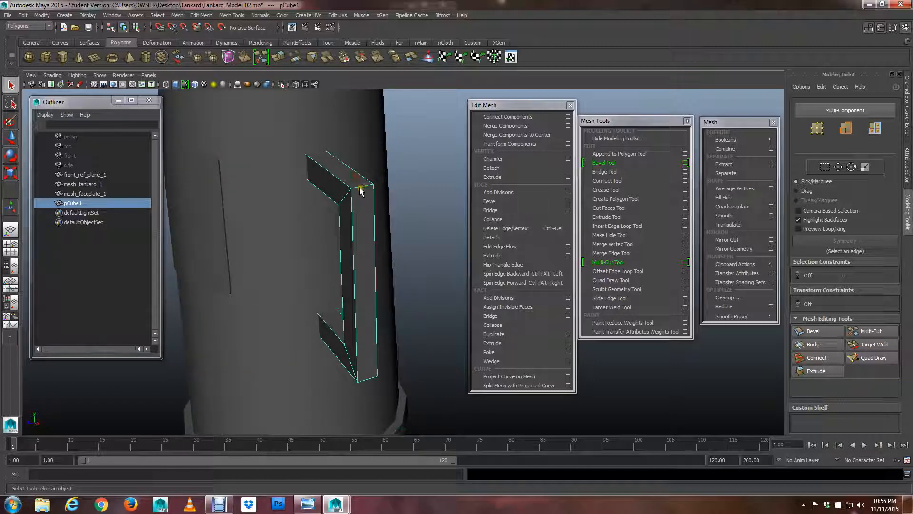
{"action": "right_click_drag", "start_coordinate": [360, 191], "coordinate": [366, 188]}
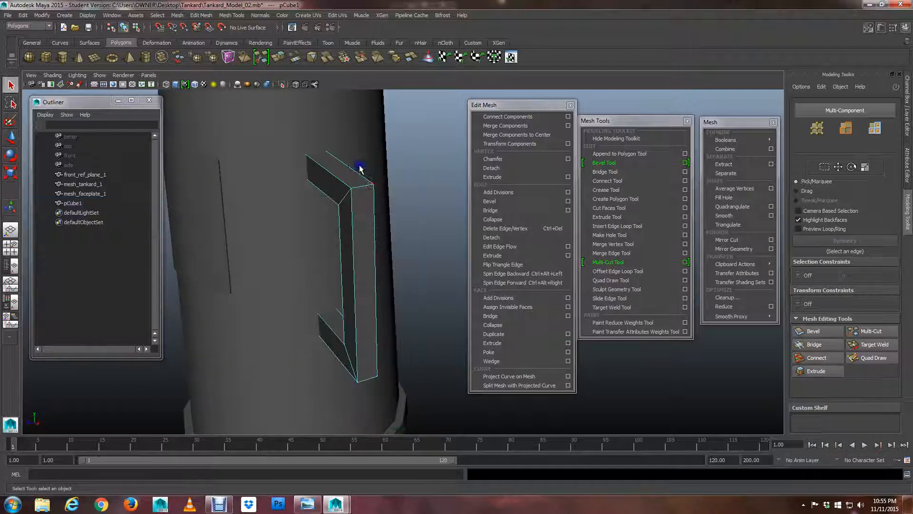
{"action": "left_click", "coordinate": [361, 189]}
{"action": "left_click_drag", "start_coordinate": [362, 190], "coordinate": [358, 205], "text": "alt"}
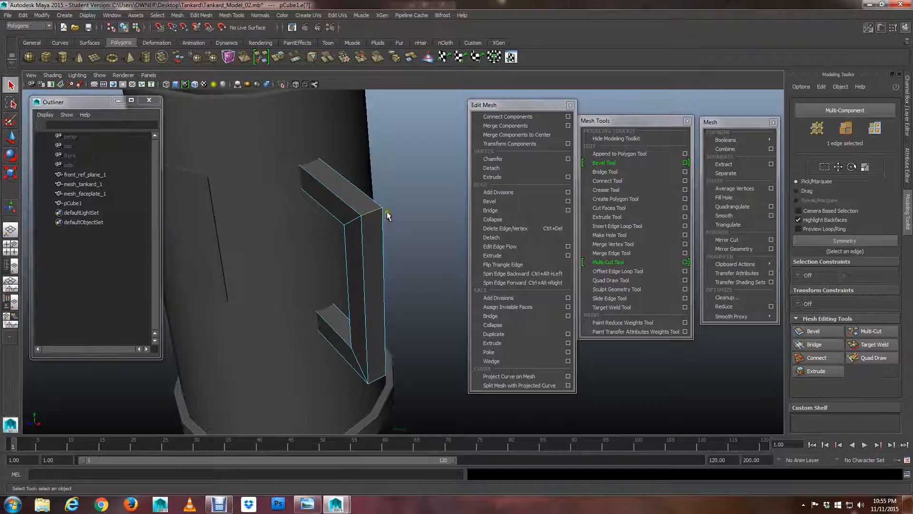
{"action": "scroll", "coordinate": [375, 212], "scroll_direction": "up", "scroll_amount": 5}
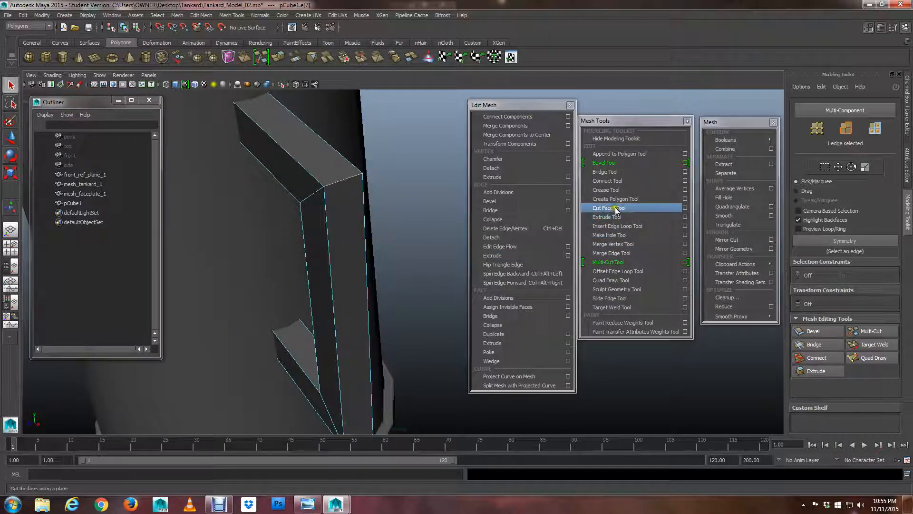
{"action": "left_click", "coordinate": [615, 227]}
{"action": "left_click_drag", "start_coordinate": [390, 240], "coordinate": [452, 272], "text": "alt"}
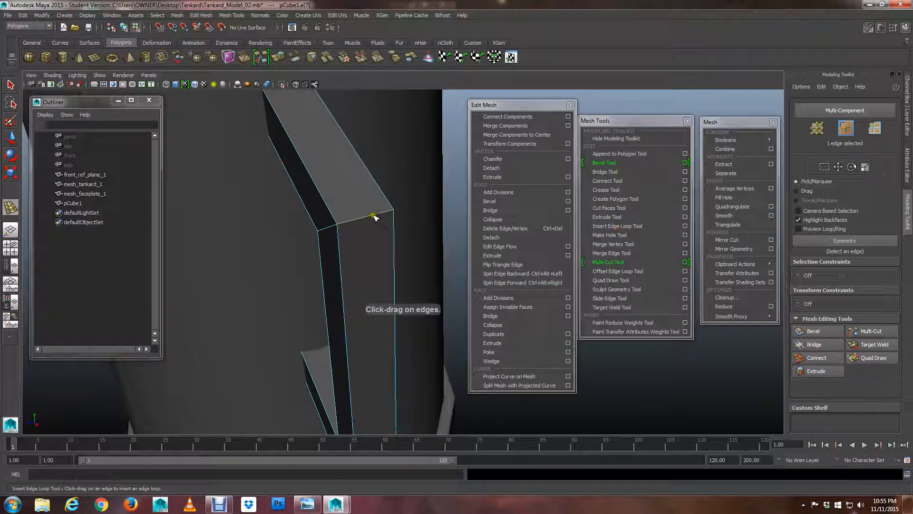
{"action": "left_click_drag", "start_coordinate": [374, 213], "coordinate": [342, 222]}
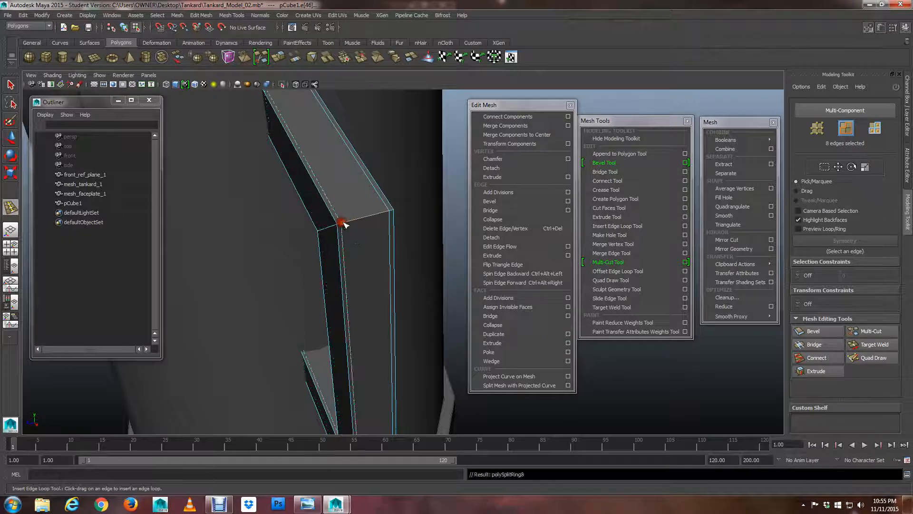
- Examine how the new edge loops affect the handle by switching between the unsmoothed, cage and smooth displays
{"action": "scroll", "coordinate": [352, 228], "scroll_direction": "down", "scroll_amount": 4}
{"action": "mouse_move", "coordinate": [398, 289]}
{"action": "left_mouse_down", "text": "alt"}
{"action": "mouse_move", "coordinate": [377, 286]}
{"action": "mouse_move", "coordinate": [400, 287]}
{"action": "left_mouse_up", "text": "alt"}
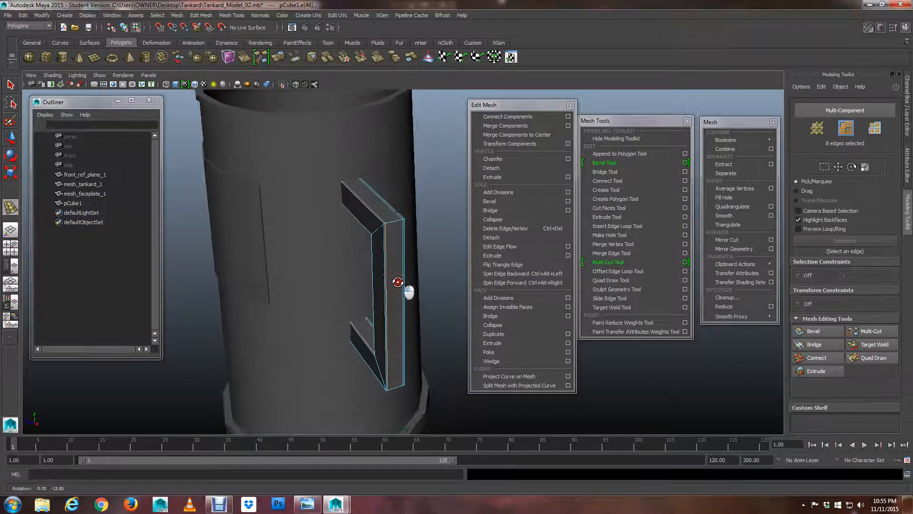
{"action": "scroll", "coordinate": [400, 285], "scroll_direction": "up", "scroll_amount": 5}
{"action": "scroll", "coordinate": [384, 273], "scroll_direction": "up", "scroll_amount": 1}
{"action": "middle_click_drag", "start_coordinate": [384, 273], "coordinate": [386, 282], "text": "alt"}
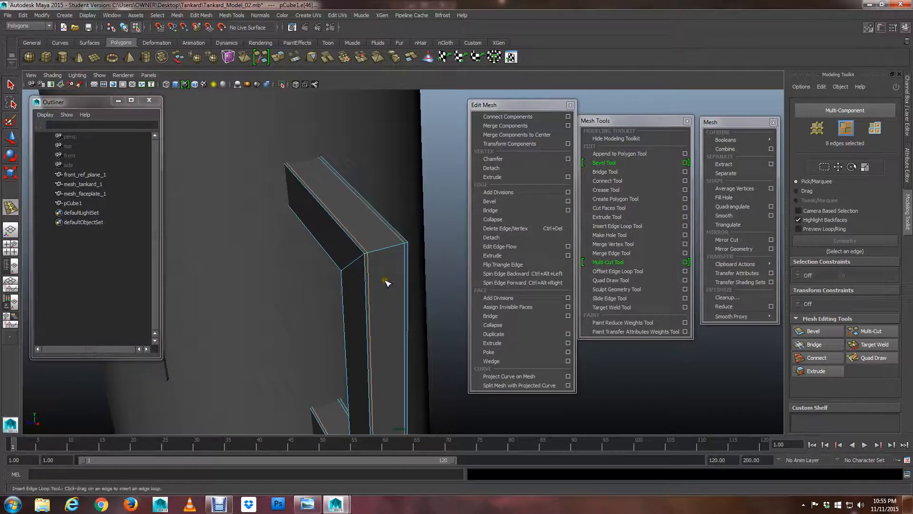
{"action": "left_click_drag", "start_coordinate": [386, 282], "coordinate": [388, 284], "text": "alt"}
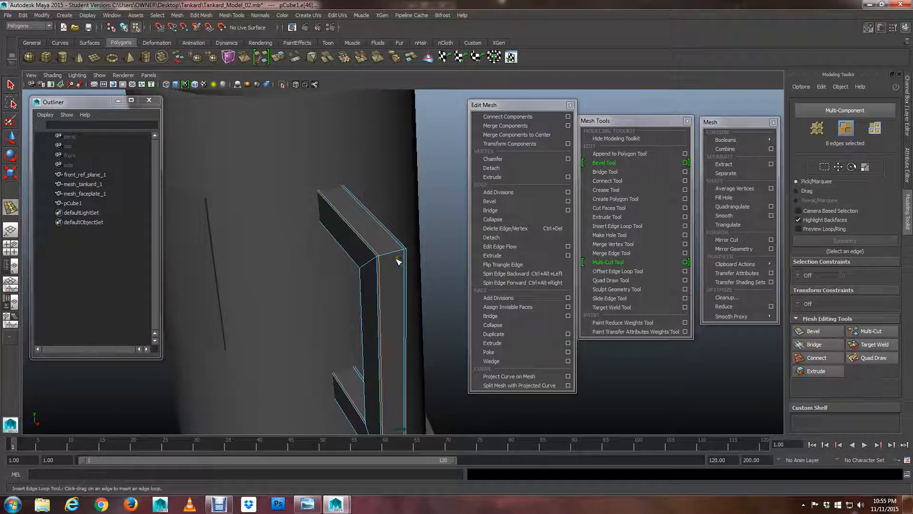
{"action": "key", "text": "3"}
{"action": "left_click_drag", "start_coordinate": [379, 275], "coordinate": [443, 242], "text": "alt"}
{"action": "key", "text": "1"}
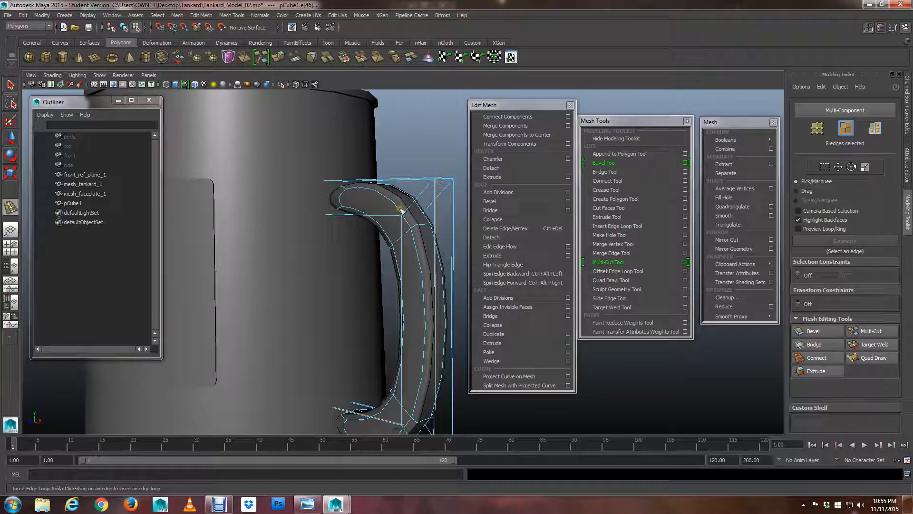
{"action": "left_click_drag", "start_coordinate": [421, 251], "coordinate": [396, 277], "text": "alt"}
{"action": "middle_click_drag", "start_coordinate": [396, 276], "coordinate": [364, 265], "text": "alt"}
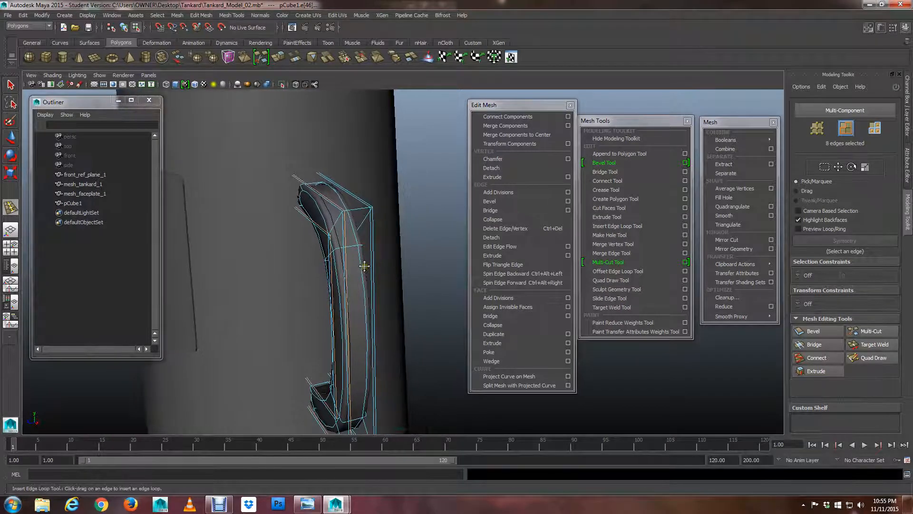
{"action": "key", "text": "1"}
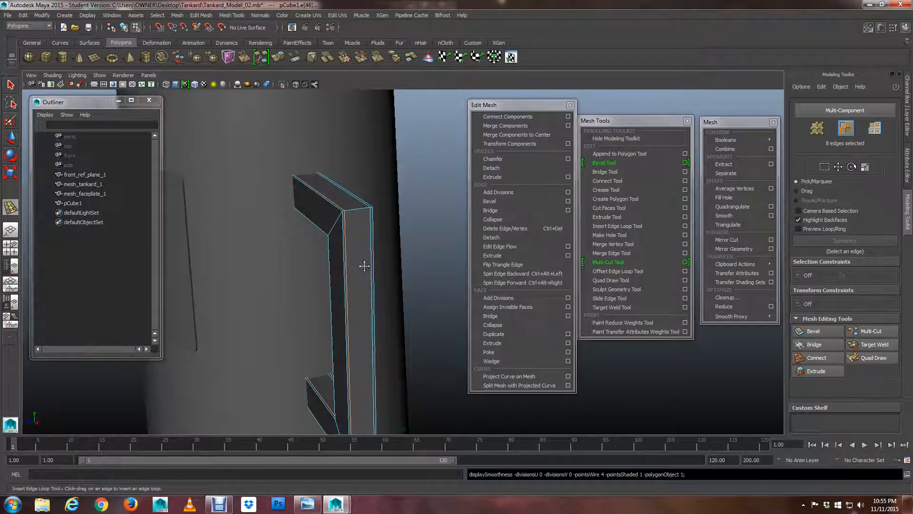
{"action": "key", "text": "2"}
{"action": "key", "text": "3"}
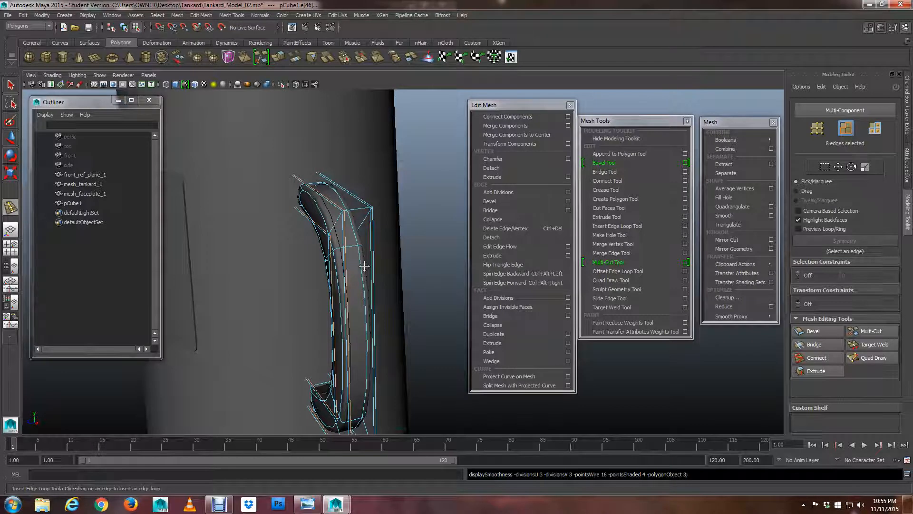
{"action": "key", "text": "1"}
- Compare the handle's smoothed and unsmoothed profile from the back and the side, checking the corners and arm ends
{"action": "key", "text": "q"}
{"action": "scroll", "coordinate": [363, 253], "scroll_direction": "up", "scroll_amount": 3}
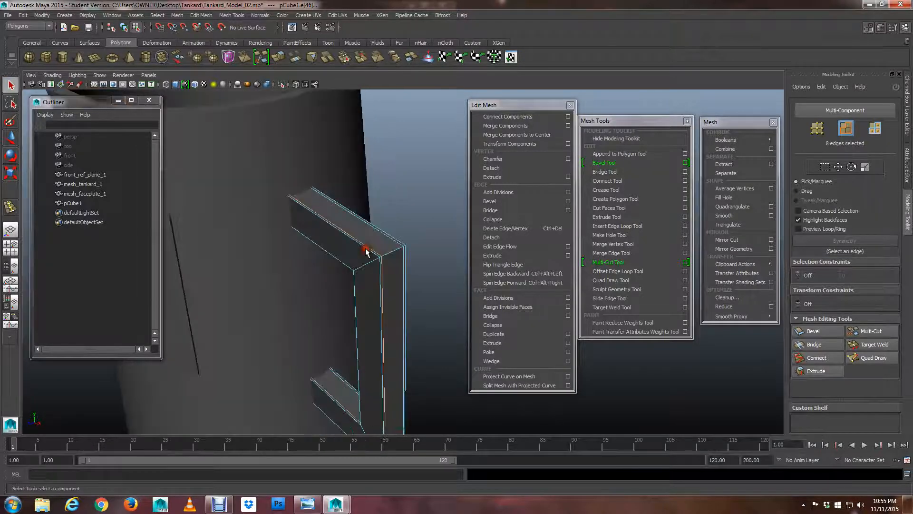
{"action": "left_click_drag", "start_coordinate": [365, 251], "coordinate": [347, 257], "text": "alt"}
{"action": "key", "text": "1"}
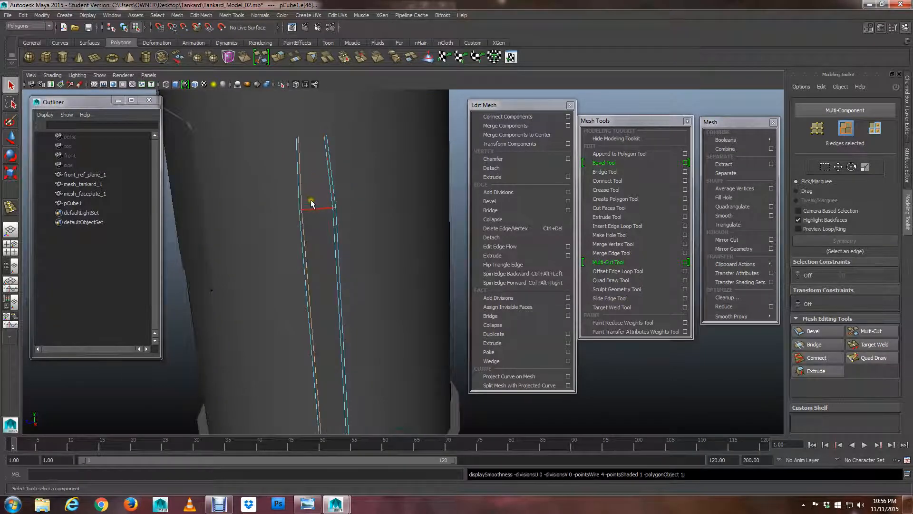
{"action": "mouse_move", "coordinate": [332, 213]}
{"action": "left_mouse_down", "text": "alt"}
{"action": "mouse_move", "coordinate": [356, 234]}
{"action": "mouse_move", "coordinate": [352, 191]}
{"action": "mouse_move", "coordinate": [371, 223]}
{"action": "mouse_move", "coordinate": [422, 214]}
{"action": "mouse_move", "coordinate": [404, 230]}
{"action": "mouse_move", "coordinate": [336, 241]}
{"action": "mouse_move", "coordinate": [397, 252]}
{"action": "mouse_move", "coordinate": [321, 255]}
{"action": "mouse_move", "coordinate": [360, 231]}
{"action": "mouse_move", "coordinate": [422, 220]}
{"action": "mouse_move", "coordinate": [379, 229]}
{"action": "left_mouse_up", "text": "alt"}
{"action": "key", "text": "3"}
{"action": "scroll", "coordinate": [410, 230], "scroll_direction": "down", "scroll_amount": 5}
{"action": "key", "text": "3"}
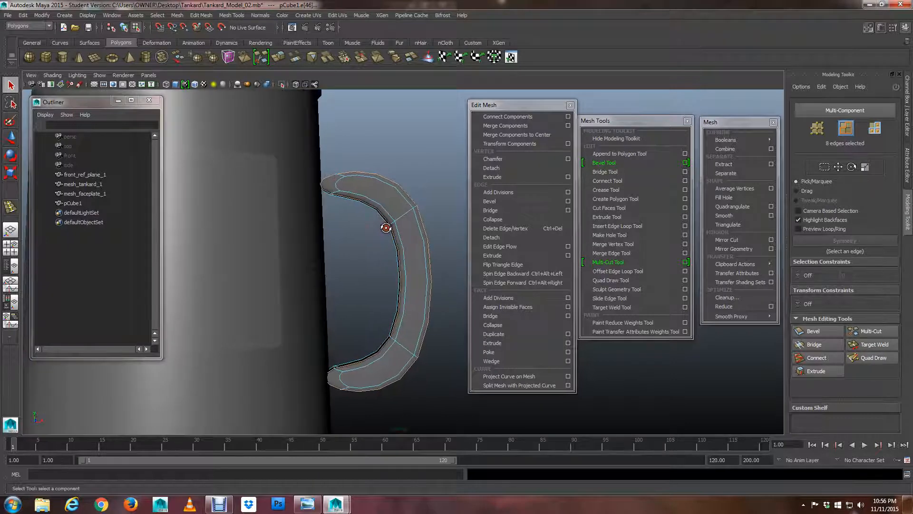
{"action": "key", "text": "1"}
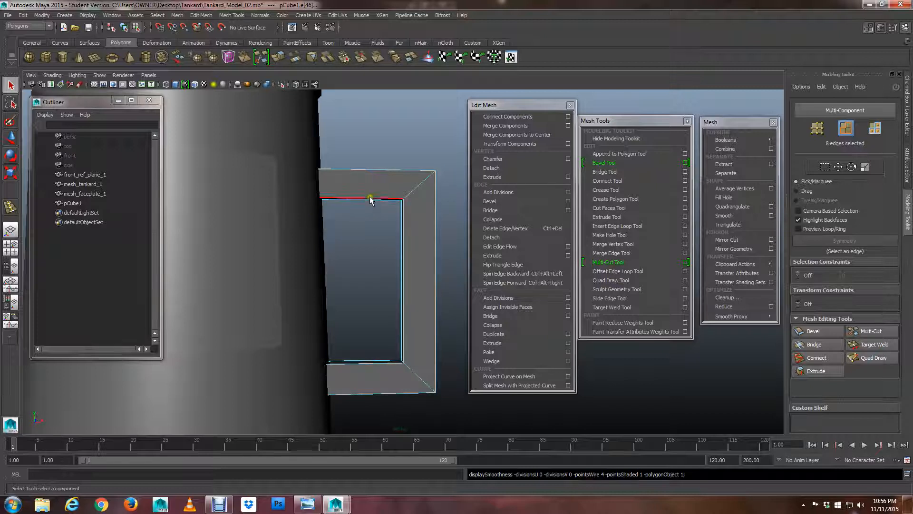
{"action": "key", "text": "3"}
{"action": "key", "text": "1"}
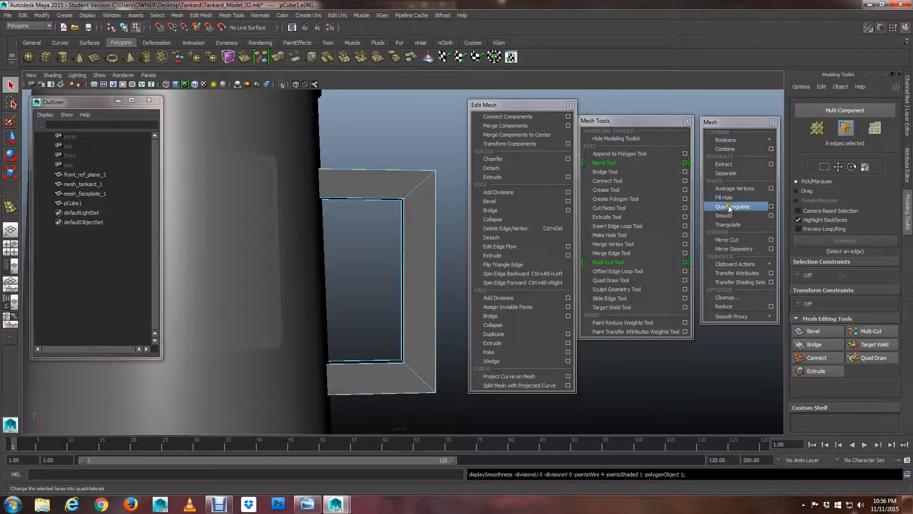
- Insert an edge loop across the handle's upper arm, roughly midway between the tankard body and the corner
{"action": "left_click", "coordinate": [633, 227]}
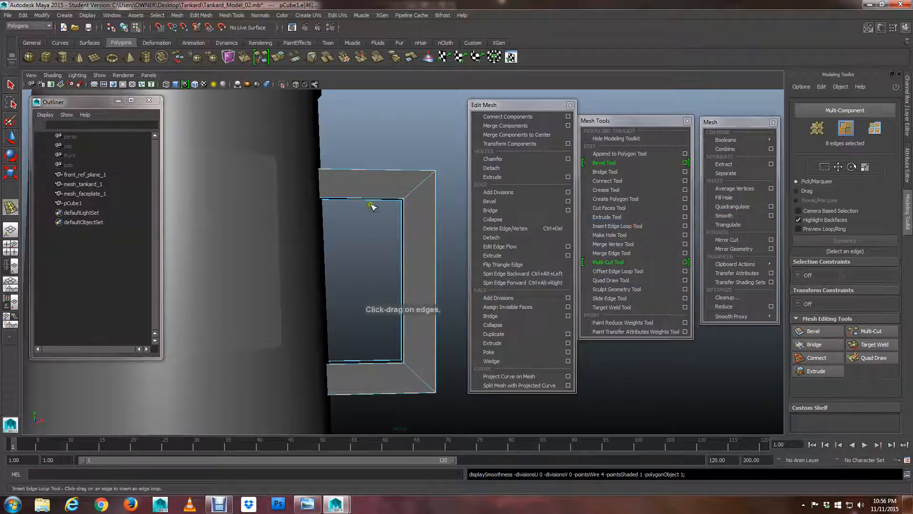
{"action": "left_click_drag", "start_coordinate": [365, 217], "coordinate": [371, 203], "text": "alt"}
{"action": "right_click_drag", "start_coordinate": [371, 202], "coordinate": [477, 250], "text": "alt"}
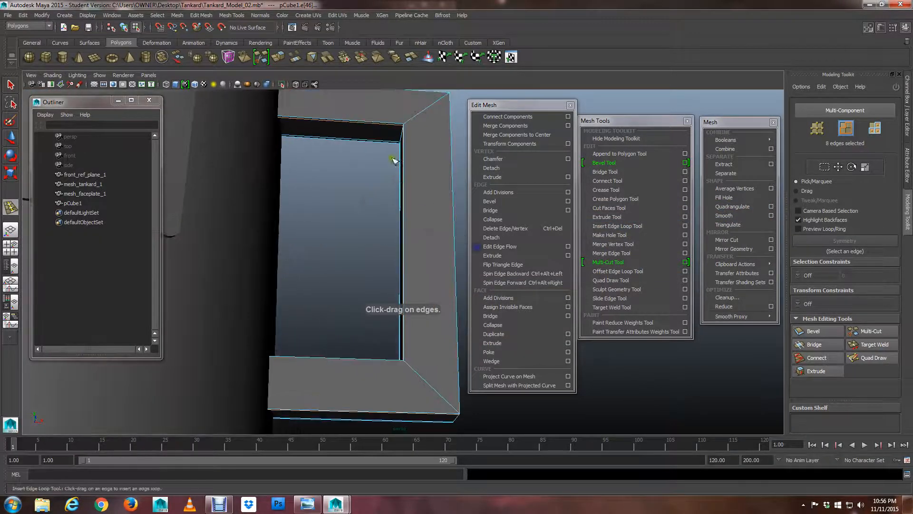
{"action": "middle_click_drag", "start_coordinate": [395, 161], "coordinate": [400, 252], "text": "alt"}
{"action": "left_click_drag", "start_coordinate": [400, 252], "coordinate": [366, 234], "text": "alt"}
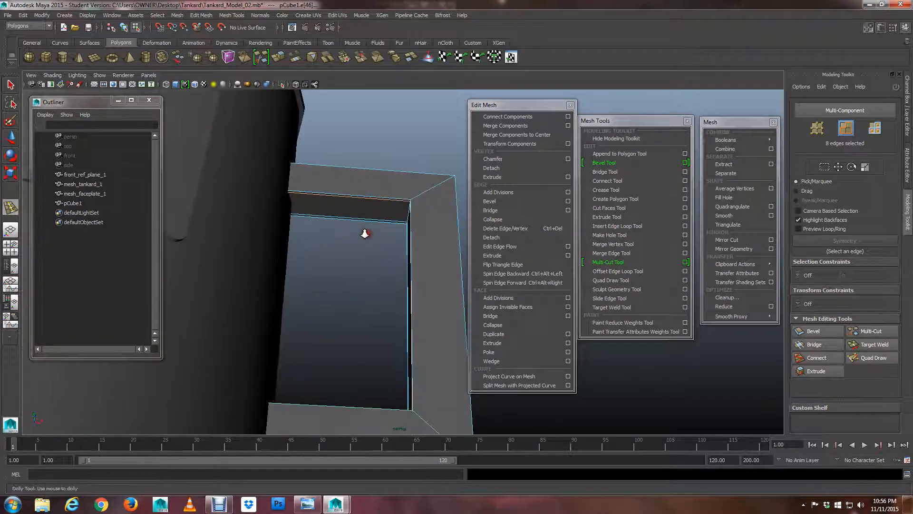
{"action": "right_click_drag", "start_coordinate": [367, 235], "coordinate": [441, 259], "text": "alt"}
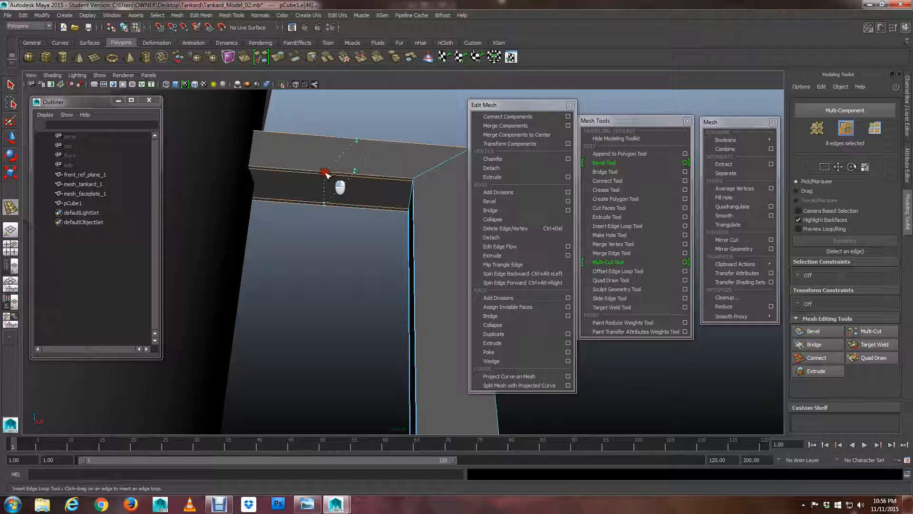
{"action": "left_click_drag", "start_coordinate": [325, 173], "coordinate": [334, 172]}
{"action": "scroll", "coordinate": [344, 236], "scroll_direction": "down", "scroll_amount": 3}
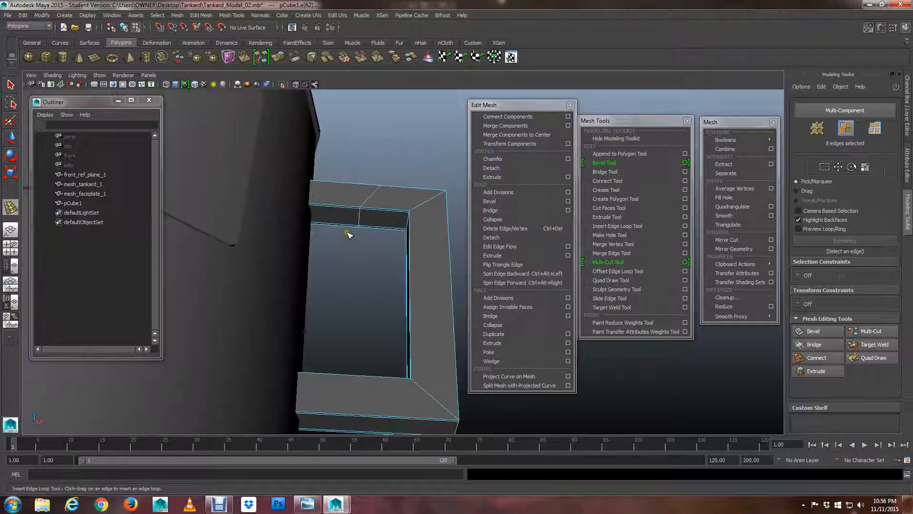
{"action": "left_click_drag", "start_coordinate": [346, 233], "coordinate": [428, 282], "text": "alt"}
{"action": "scroll", "coordinate": [338, 279], "scroll_direction": "up", "scroll_amount": 3}
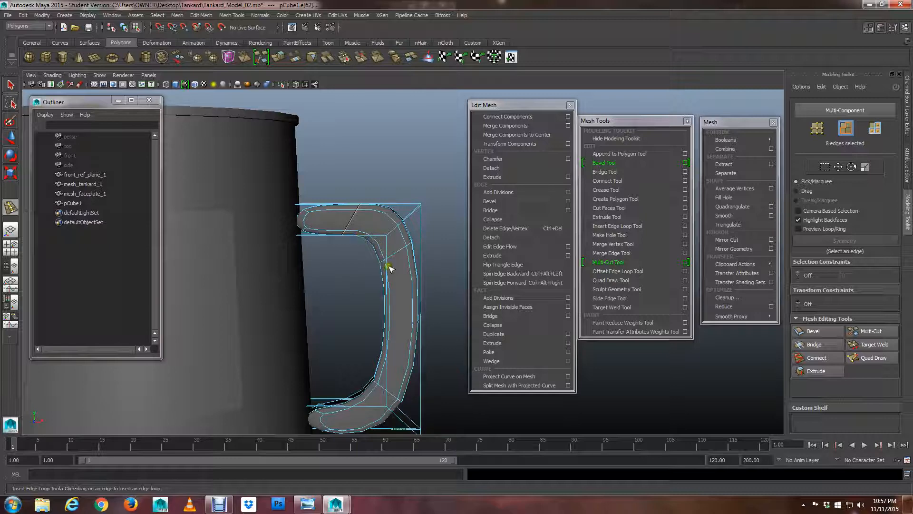
- Insert an edge loop across the middle of the handle's vertical grip and check it with the smooth preview
{"action": "key", "text": "1"}
{"action": "left_click_drag", "start_coordinate": [390, 281], "coordinate": [410, 269], "text": "alt"}
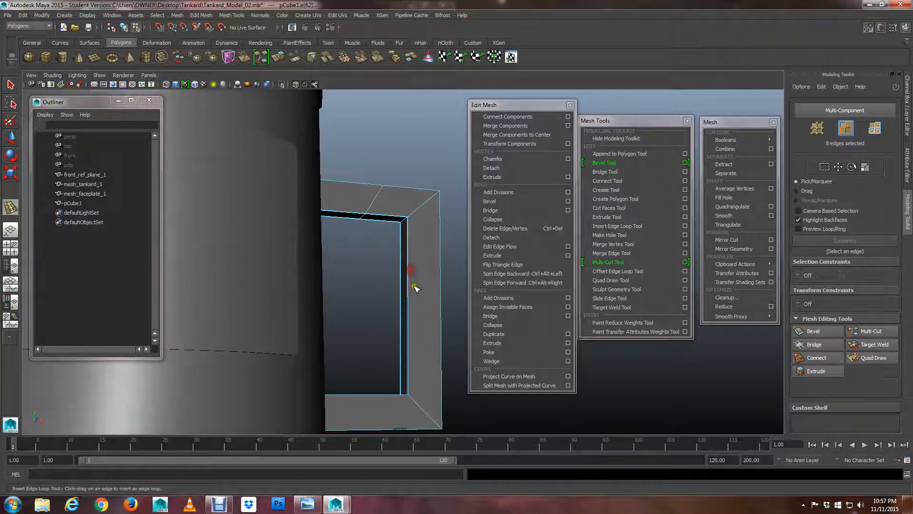
{"action": "left_click_drag", "start_coordinate": [396, 299], "coordinate": [322, 271], "text": "alt"}
{"action": "scroll", "coordinate": [320, 266], "scroll_direction": "down", "scroll_amount": 6}
{"action": "key", "text": "3"}
{"action": "scroll", "coordinate": [332, 267], "scroll_direction": "up", "scroll_amount": 5}
{"action": "middle_click_drag", "start_coordinate": [330, 261], "coordinate": [359, 291], "text": "alt"}
{"action": "left_click_drag", "start_coordinate": [359, 292], "coordinate": [351, 294], "text": "alt"}
{"action": "key", "text": "1"}
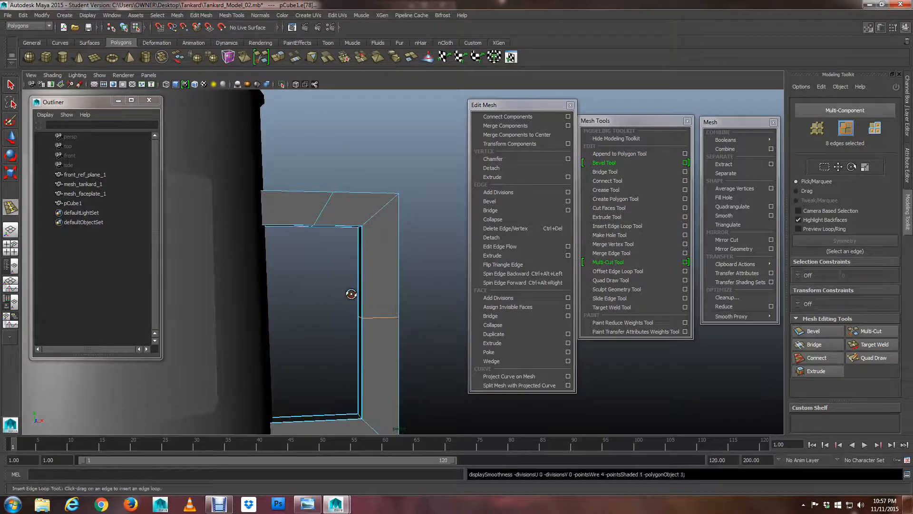
- Insert an edge loop across the vertical grip between its middle loop and the upper corner, and preview the smoothing
{"action": "left_click", "coordinate": [361, 266]}
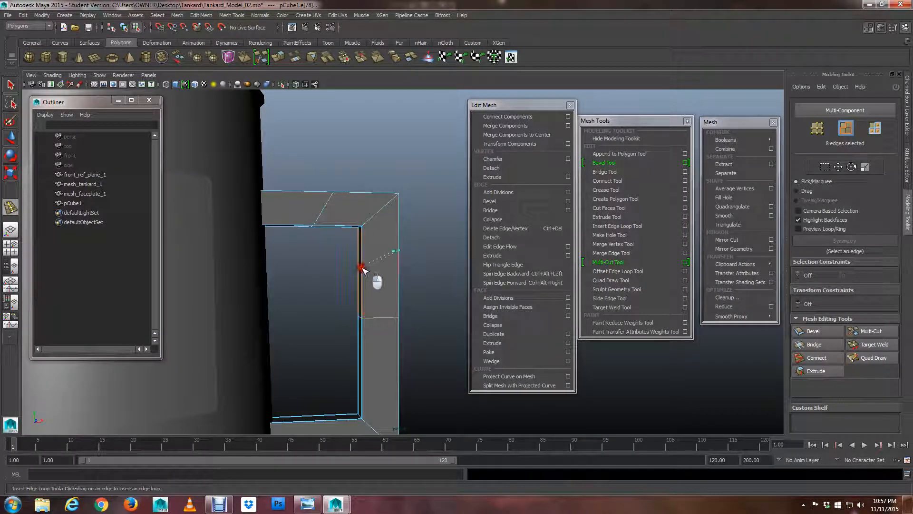
{"action": "left_click_drag", "start_coordinate": [361, 273], "coordinate": [356, 293]}
{"action": "key", "text": "2"}
{"action": "scroll", "coordinate": [362, 296], "scroll_direction": "down", "scroll_amount": 5}
{"action": "scroll", "coordinate": [362, 296], "scroll_direction": "up", "scroll_amount": 8}
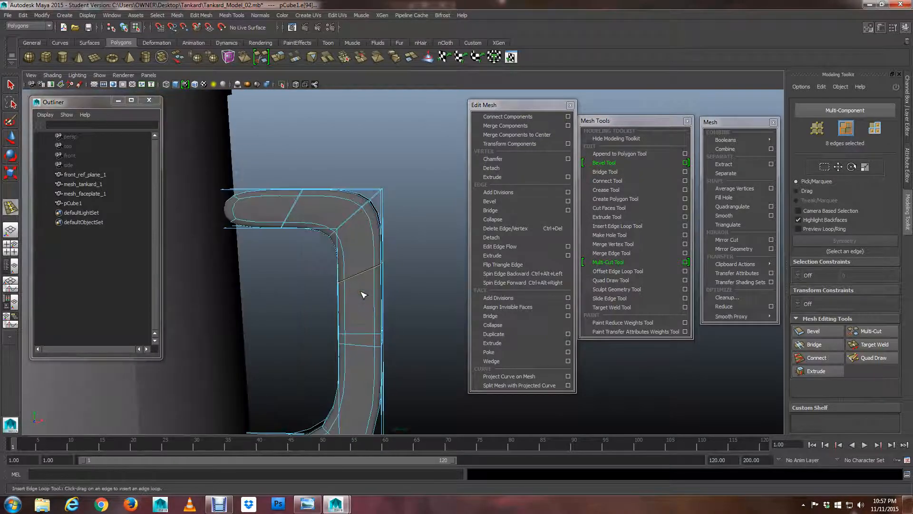
- Insert an edge loop across the grip between its middle and the lower corner, and another across the middle of the lower arm
{"action": "key", "text": "1"}
{"action": "scroll", "coordinate": [404, 287], "scroll_direction": "up", "scroll_amount": 3}
{"action": "middle_click_drag", "start_coordinate": [402, 285], "coordinate": [401, 231], "text": "alt"}
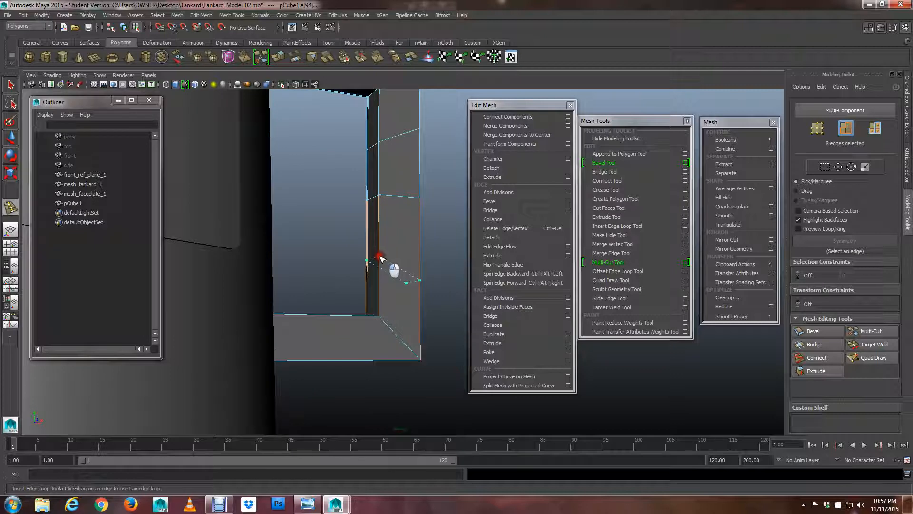
{"action": "left_click_drag", "start_coordinate": [380, 258], "coordinate": [303, 347], "text": "alt"}
{"action": "right_click_drag", "start_coordinate": [304, 347], "coordinate": [305, 317], "text": "alt"}
{"action": "left_click_drag", "start_coordinate": [393, 295], "coordinate": [406, 307], "text": "alt"}
{"action": "right_click_drag", "start_coordinate": [405, 307], "coordinate": [486, 329], "text": "alt"}
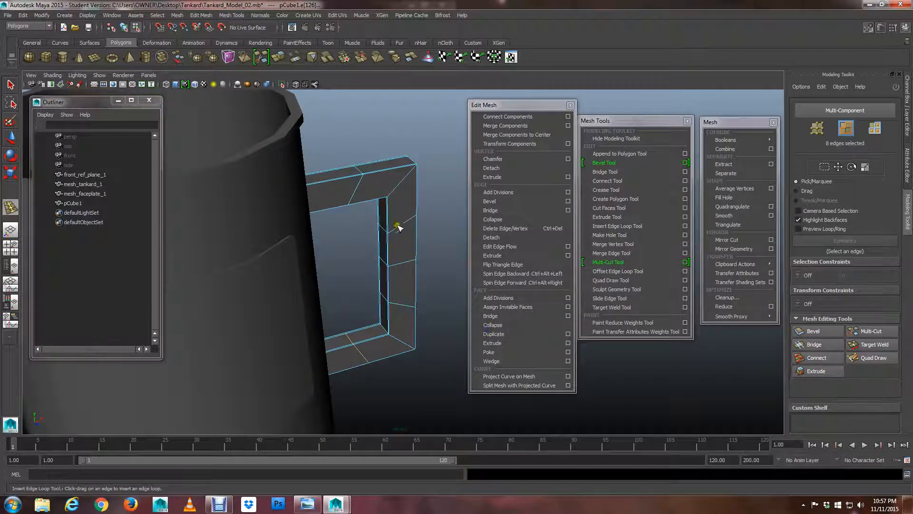
{"action": "left_click_drag", "start_coordinate": [371, 343], "coordinate": [377, 311], "text": "alt"}
{"action": "right_click_drag", "start_coordinate": [377, 310], "coordinate": [413, 309], "text": "alt"}
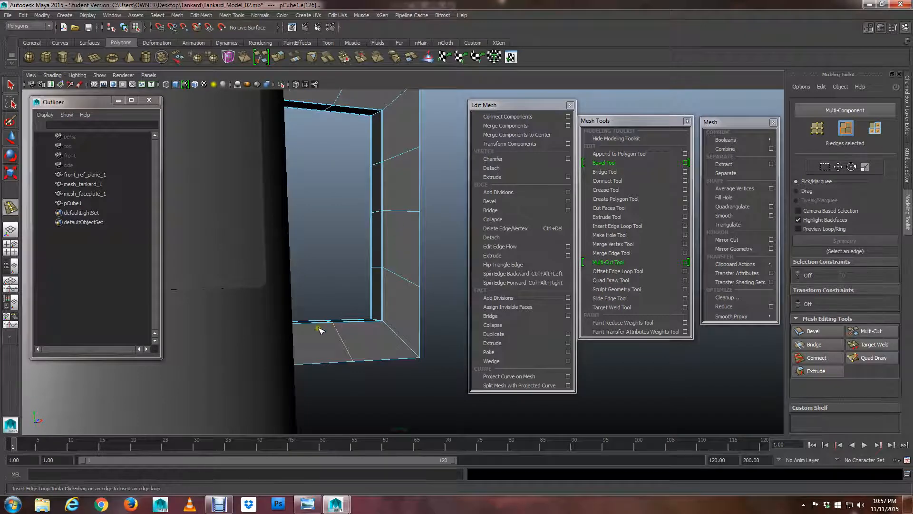
- Examine how the loops across the grip and arms shape the handle's corners, with and without the smooth preview
{"action": "key", "text": "3"}
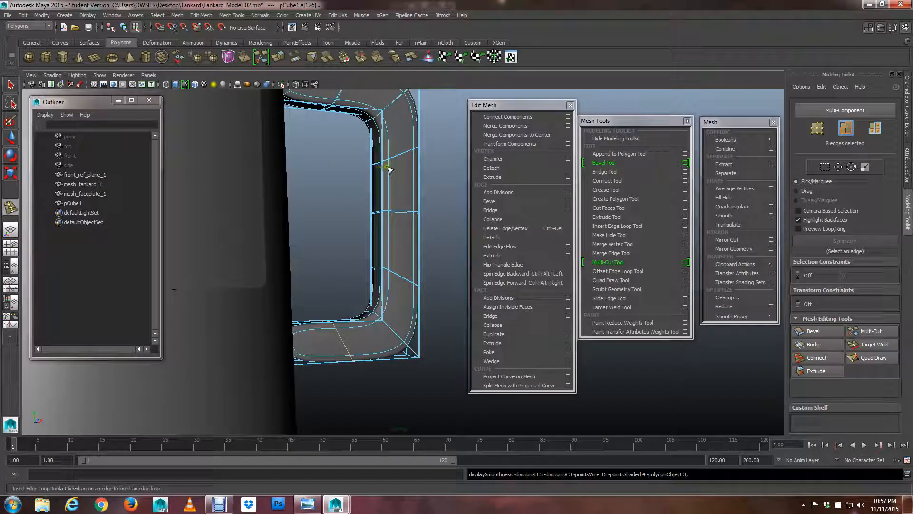
{"action": "left_click_drag", "start_coordinate": [388, 168], "coordinate": [366, 253], "text": "alt"}
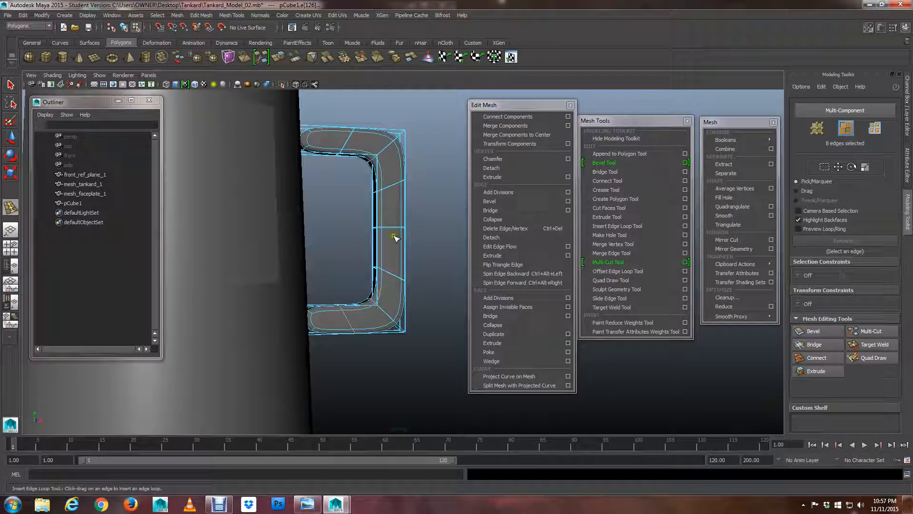
{"action": "key", "text": "1"}
{"action": "key", "text": "q"}
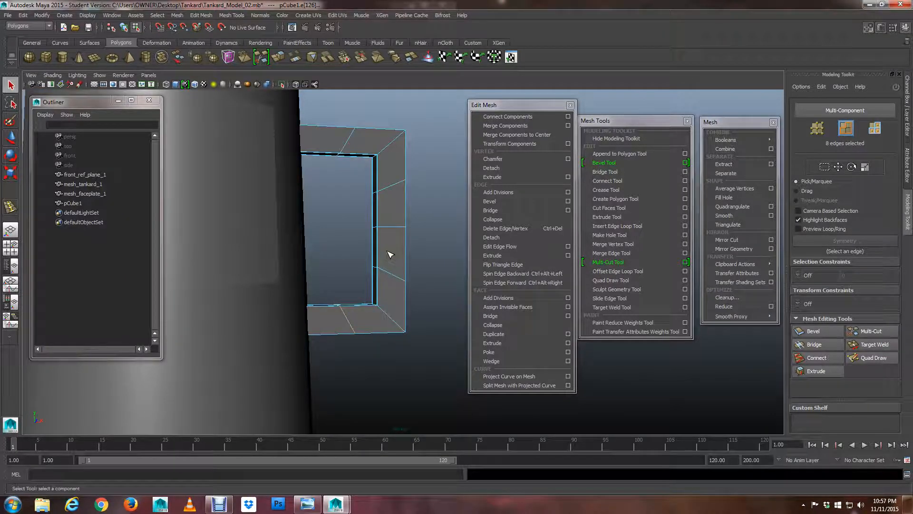
{"action": "key", "text": "3"}
{"action": "left_click_drag", "start_coordinate": [388, 260], "coordinate": [343, 255], "text": "alt"}
{"action": "right_click_drag", "start_coordinate": [342, 255], "coordinate": [374, 232], "text": "alt"}
{"action": "middle_click_drag", "start_coordinate": [375, 232], "coordinate": [428, 224], "text": "alt"}
{"action": "scroll", "coordinate": [428, 224], "scroll_direction": "down", "scroll_amount": 3}
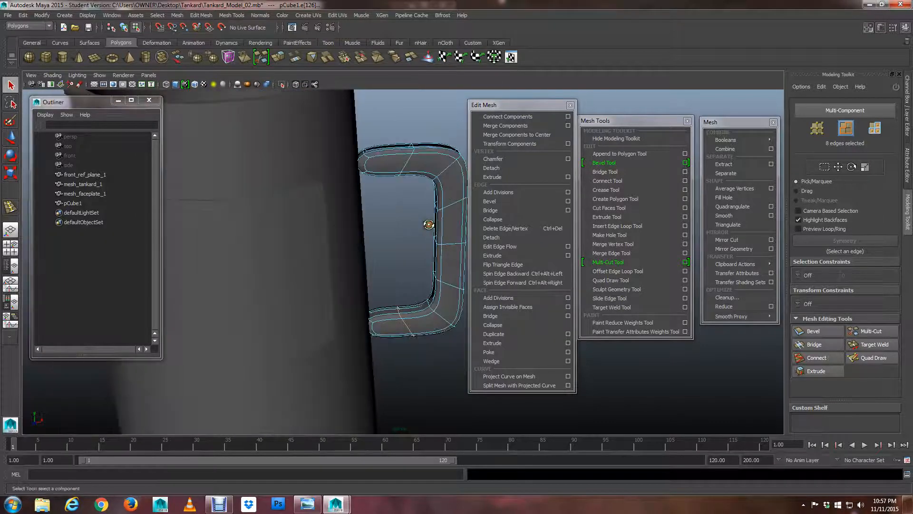
{"action": "left_click_drag", "start_coordinate": [428, 224], "coordinate": [390, 242], "text": "alt"}
{"action": "scroll", "coordinate": [423, 212], "scroll_direction": "down", "scroll_amount": 3}
{"action": "scroll", "coordinate": [399, 242], "scroll_direction": "up", "scroll_amount": 4}
- Compare the smoothed and unsmoothed shape of the lower arm's end where it meets the tankard body
{"action": "middle_click_drag", "start_coordinate": [402, 243], "coordinate": [418, 204], "text": "alt"}
{"action": "key", "text": "1"}
{"action": "scroll", "coordinate": [424, 199], "scroll_direction": "up", "scroll_amount": 4}
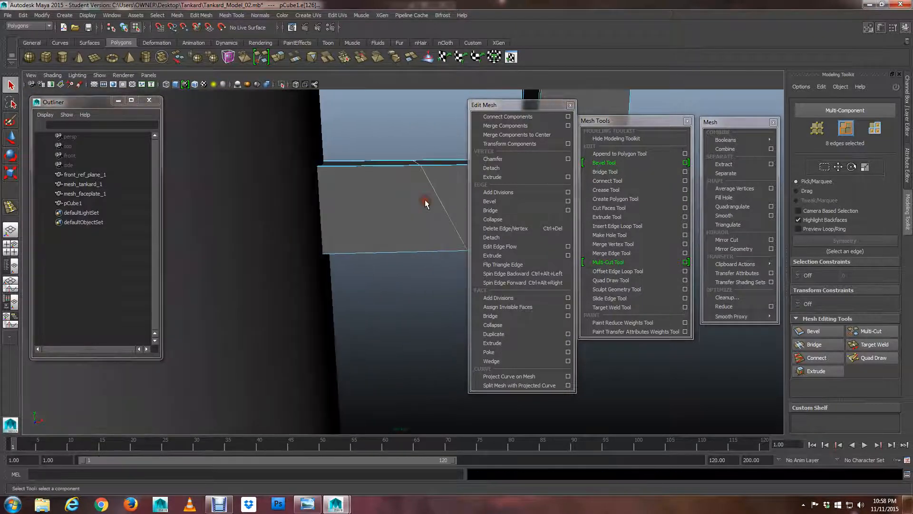
{"action": "middle_click_drag", "start_coordinate": [356, 191], "coordinate": [361, 230], "text": "alt"}
{"action": "key", "text": "3"}
{"action": "key", "text": "1"}
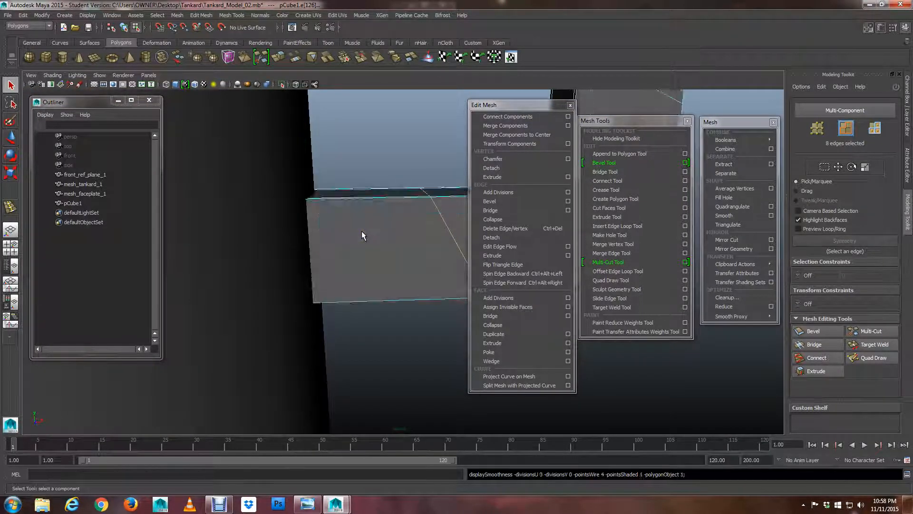
{"action": "key", "text": "3"}
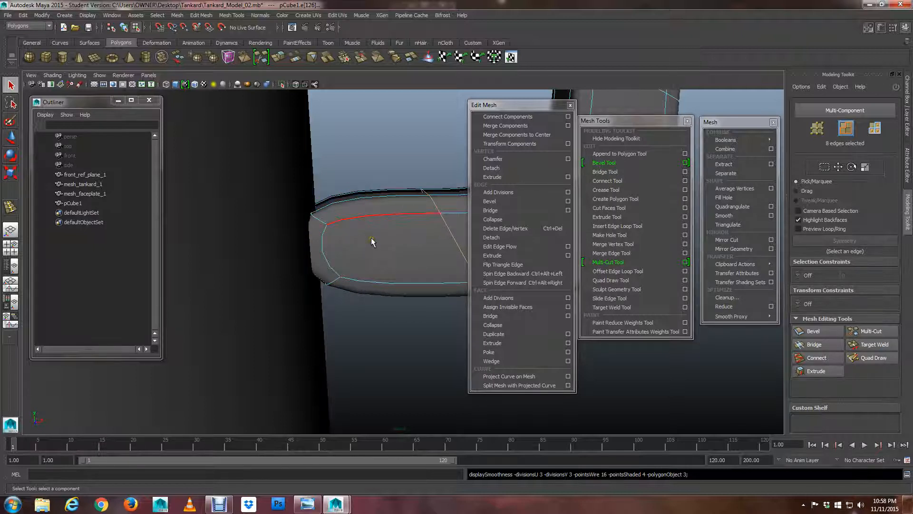
- Insert an edge loop close to the end of the lower arm and another close to the end of the upper arm, beside the tankard body
{"action": "key", "text": "g"}
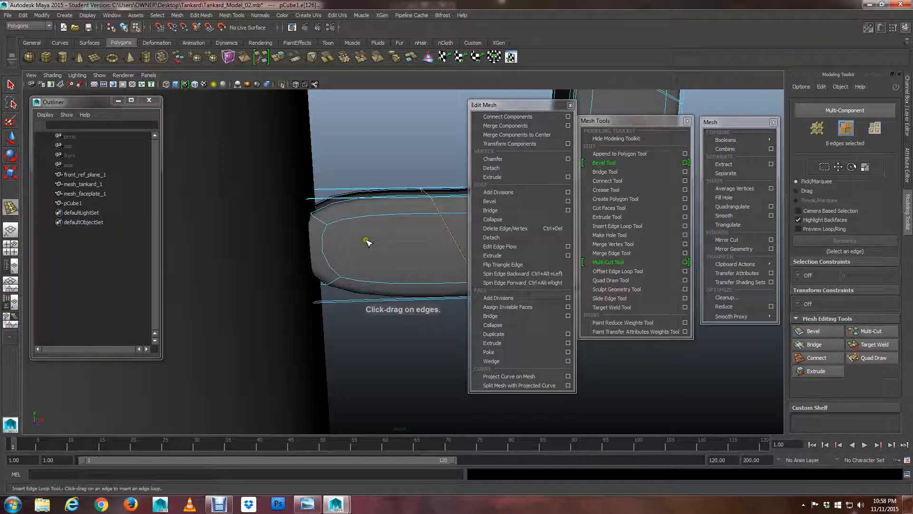
{"action": "left_click_drag", "start_coordinate": [352, 218], "coordinate": [357, 245], "text": "alt"}
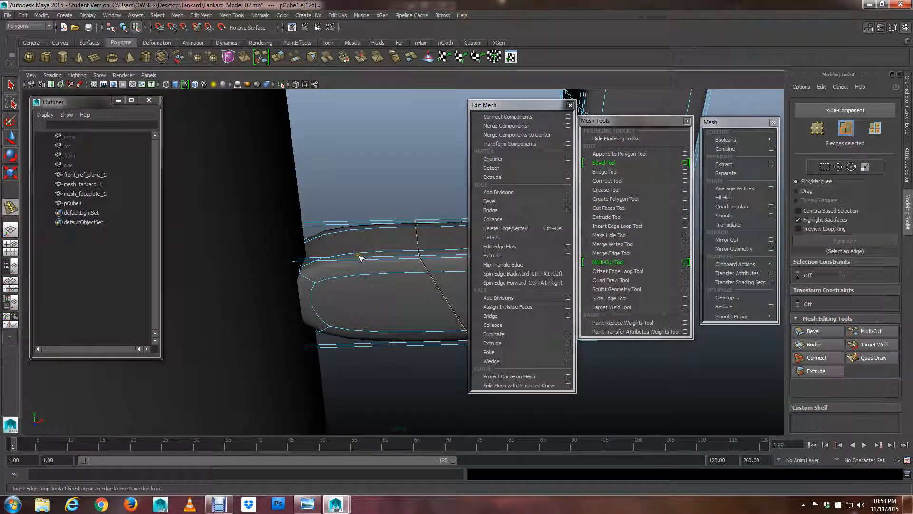
{"action": "key", "text": "1"}
{"action": "left_click_drag", "start_coordinate": [367, 253], "coordinate": [335, 289], "text": "alt"}
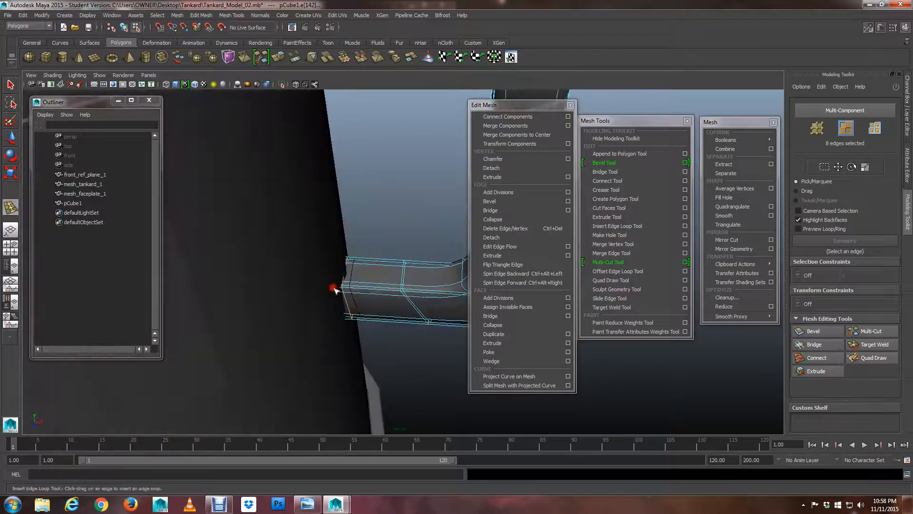
{"action": "middle_click_drag", "start_coordinate": [355, 208], "coordinate": [360, 360], "text": "alt"}
{"action": "key", "text": "1"}
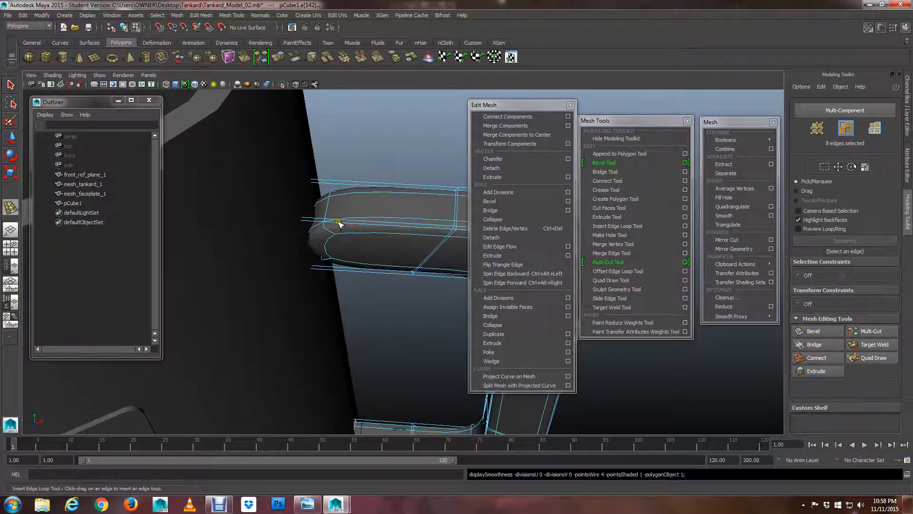
{"action": "left_click_drag", "start_coordinate": [331, 222], "coordinate": [324, 191]}
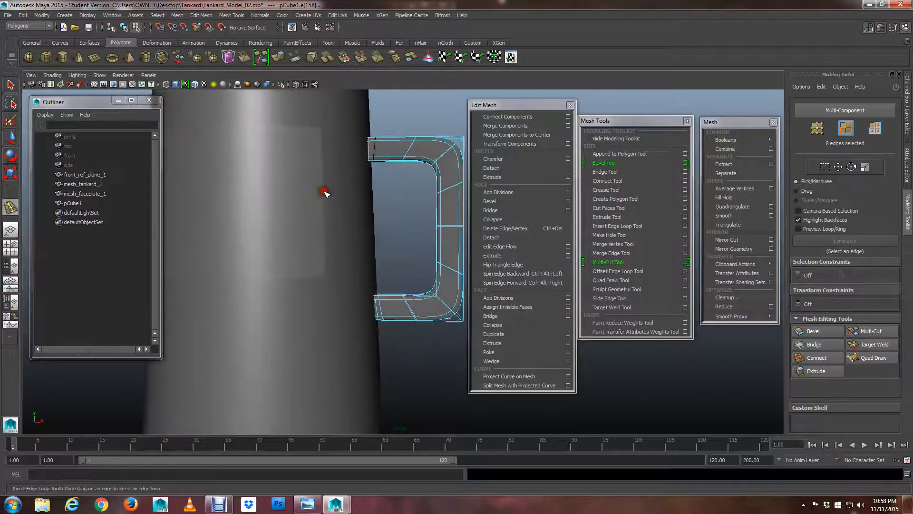
- Leave the edge loop tool, check the handle with and without smoothing, and return it to object mode
{"action": "key", "text": "q"}
{"action": "middle_click_drag", "start_coordinate": [419, 157], "coordinate": [383, 181], "text": "alt"}
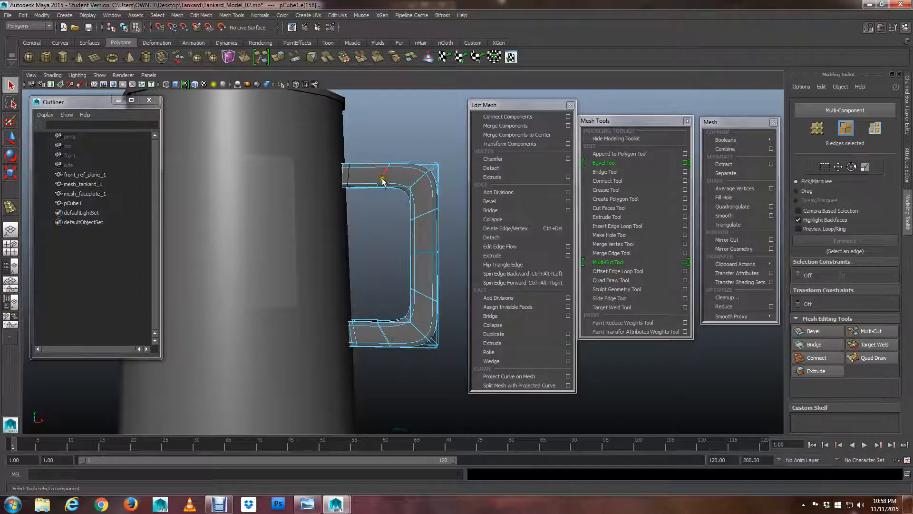
{"action": "key", "text": "1"}
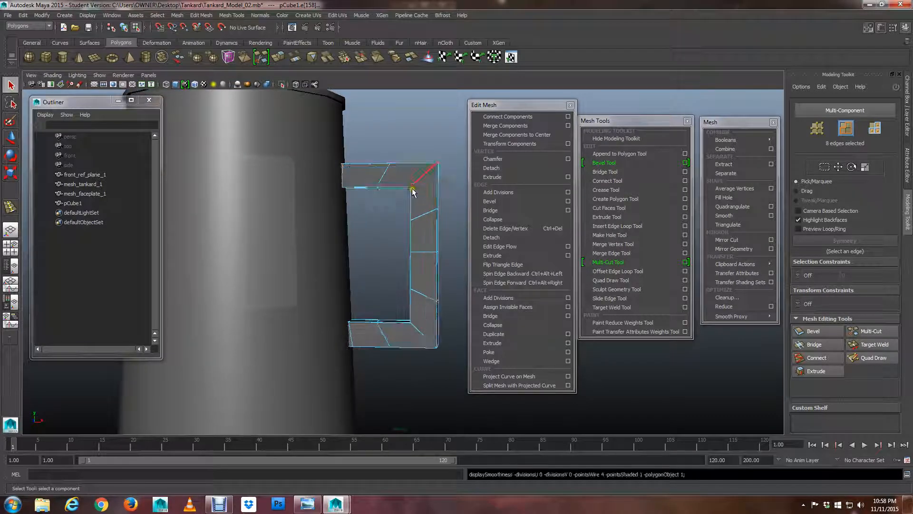
{"action": "left_click_drag", "start_coordinate": [412, 188], "coordinate": [385, 212], "text": "alt"}
{"action": "key", "text": "3"}
{"action": "scroll", "coordinate": [415, 199], "scroll_direction": "down", "scroll_amount": 5}
{"action": "scroll", "coordinate": [386, 212], "scroll_direction": "up", "scroll_amount": 5}
{"action": "right_click_drag", "start_coordinate": [341, 225], "coordinate": [378, 207]}
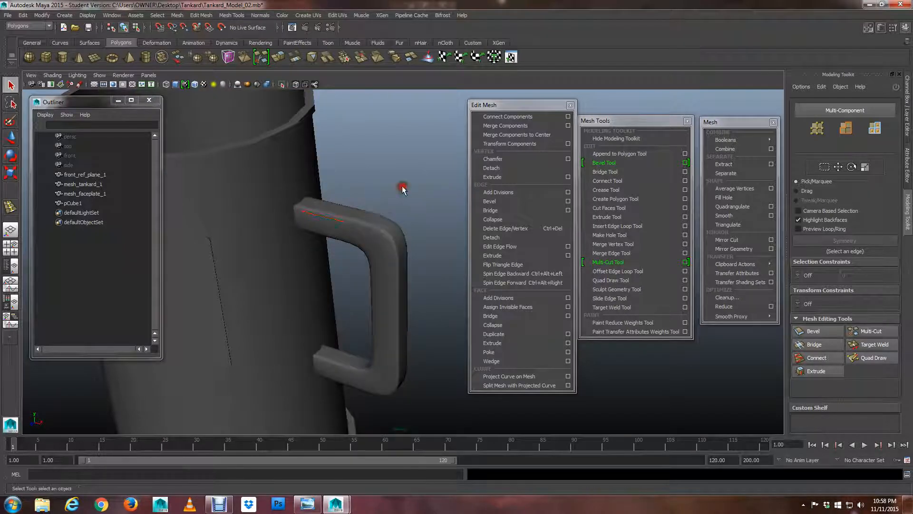
- Turn on the smooth preview for the tankard body, faceplate and handle together, then clear the selection
{"action": "scroll", "coordinate": [400, 194], "scroll_direction": "down", "scroll_amount": 5}
{"action": "left_click_drag", "start_coordinate": [400, 194], "coordinate": [379, 210], "text": "alt"}
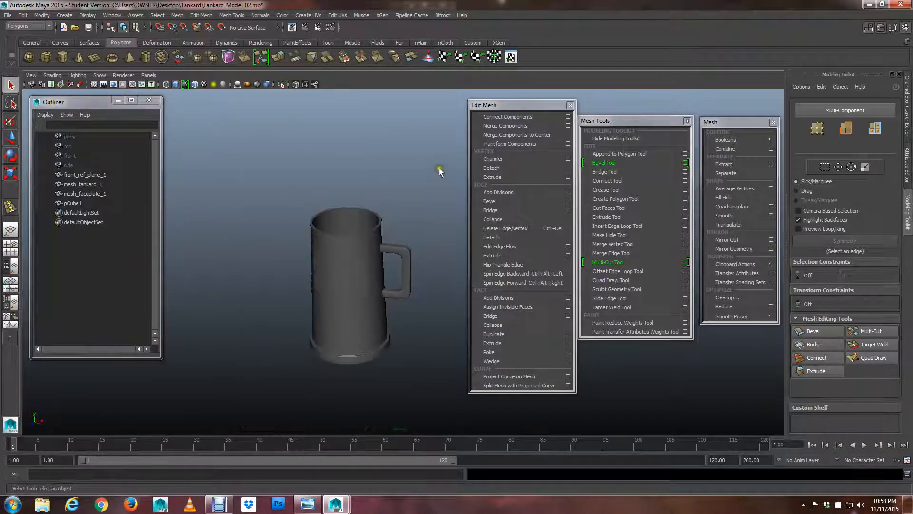
{"action": "left_click_drag", "start_coordinate": [439, 167], "coordinate": [289, 384]}
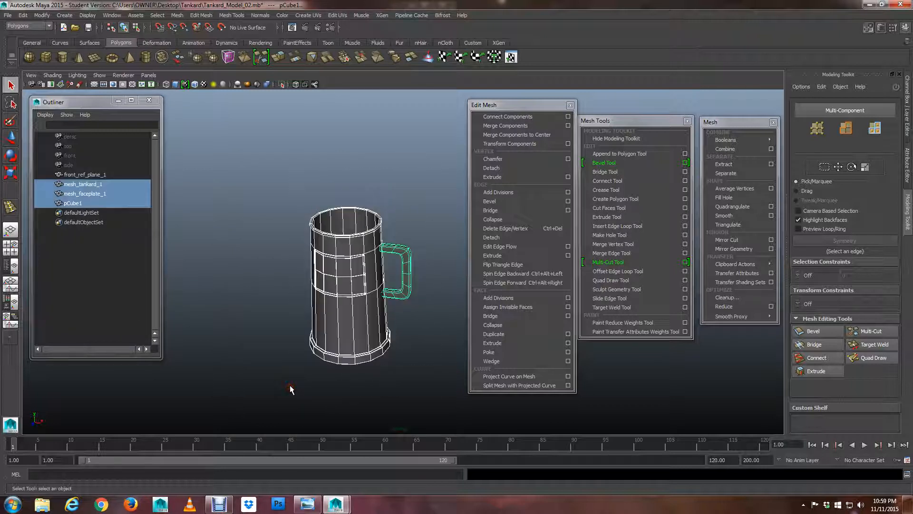
{"action": "key", "text": "3"}
{"action": "left_click", "coordinate": [404, 219]}
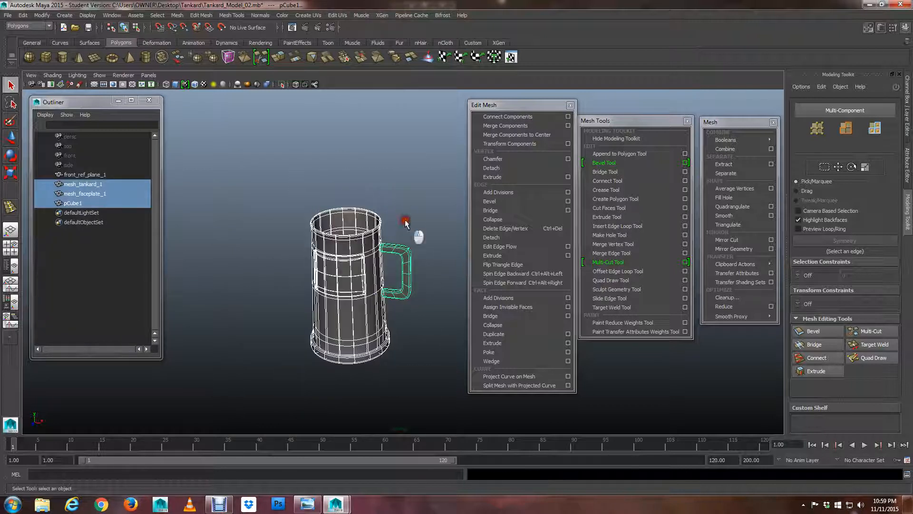
- Inspect the handle against the smoothed tankard, switching the handle between its unsmoothed and smoothed displays
{"action": "scroll", "coordinate": [403, 219], "scroll_direction": "up", "scroll_amount": 4}
{"action": "scroll", "coordinate": [403, 219], "scroll_direction": "up", "scroll_amount": 3}
{"action": "left_click_drag", "start_coordinate": [377, 309], "coordinate": [335, 277], "text": "alt"}
{"action": "scroll", "coordinate": [372, 290], "scroll_direction": "up", "scroll_amount": 3}
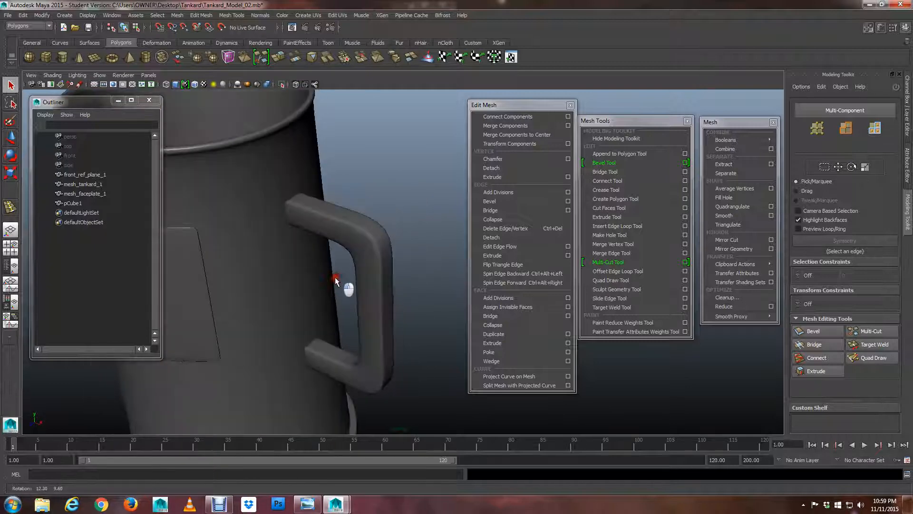
{"action": "left_click", "coordinate": [334, 223]}
{"action": "key", "text": "1"}
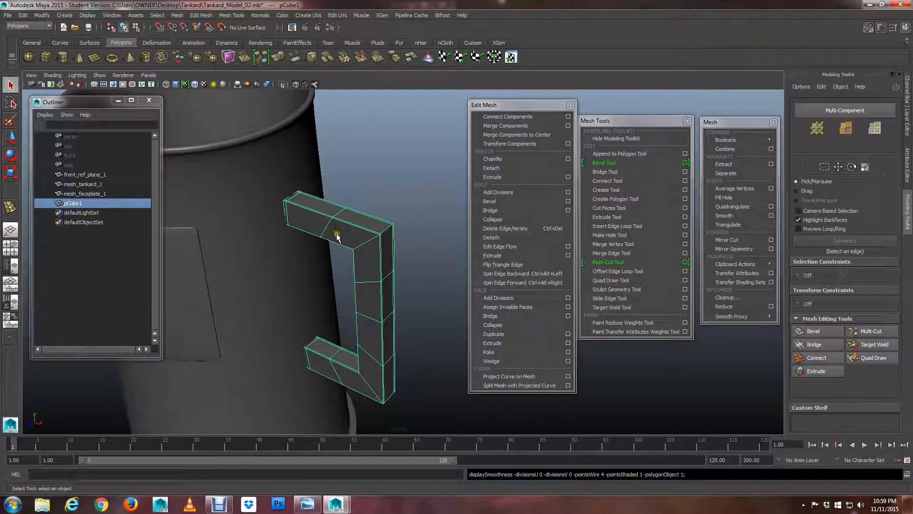
{"action": "left_click_drag", "start_coordinate": [335, 233], "coordinate": [376, 238], "text": "alt"}
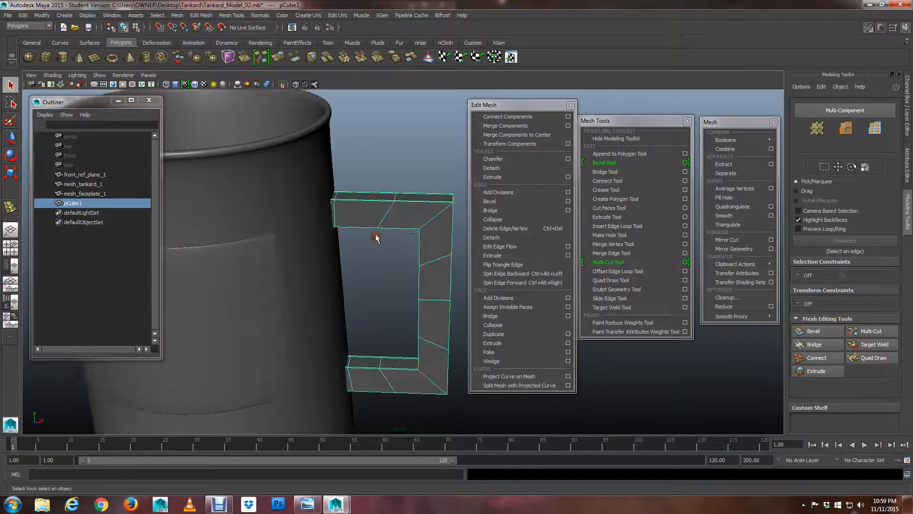
{"action": "left_click", "coordinate": [431, 151]}
{"action": "left_click", "coordinate": [405, 232]}
{"action": "key", "text": "3"}
{"action": "key", "text": "1"}
{"action": "key", "text": "3"}
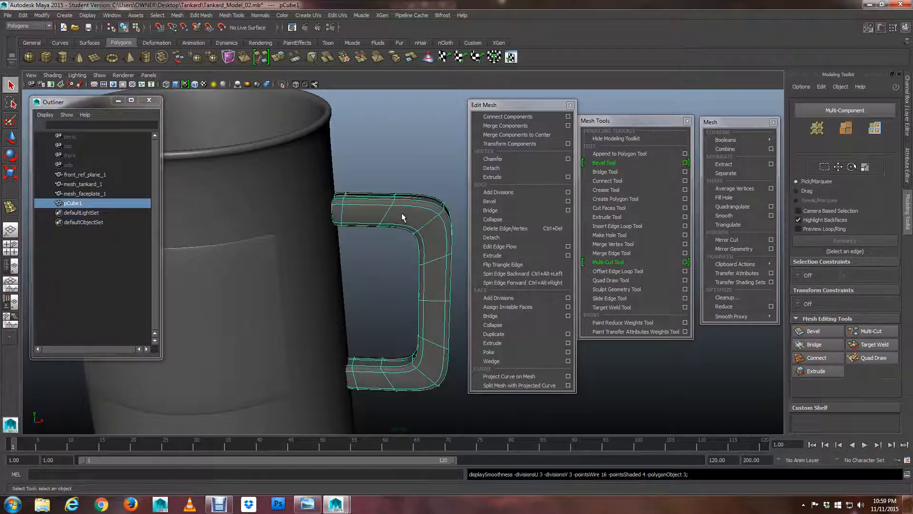
- Compare the handle's unsmoothed and smoothed displays and examine its profile beside the tankard from several angles
{"action": "key", "text": "1"}
{"action": "mouse_move", "coordinate": [402, 212]}
{"action": "left_mouse_down", "text": "alt"}
{"action": "mouse_move", "coordinate": [387, 210]}
{"action": "mouse_move", "coordinate": [407, 213]}
{"action": "mouse_move", "coordinate": [395, 209]}
{"action": "left_mouse_up", "text": "alt"}
{"action": "key", "text": "3"}
{"action": "scroll", "coordinate": [407, 211], "scroll_direction": "down", "scroll_amount": 2}
{"action": "right_click_drag", "start_coordinate": [395, 209], "coordinate": [518, 281], "text": "alt"}
{"action": "left_click_drag", "start_coordinate": [519, 284], "coordinate": [384, 241], "text": "alt"}
{"action": "right_click_drag", "start_coordinate": [383, 242], "coordinate": [366, 238], "text": "alt"}
{"action": "left_click_drag", "start_coordinate": [366, 237], "coordinate": [381, 231], "text": "alt"}
{"action": "right_click_drag", "start_coordinate": [381, 230], "coordinate": [344, 238], "text": "alt"}
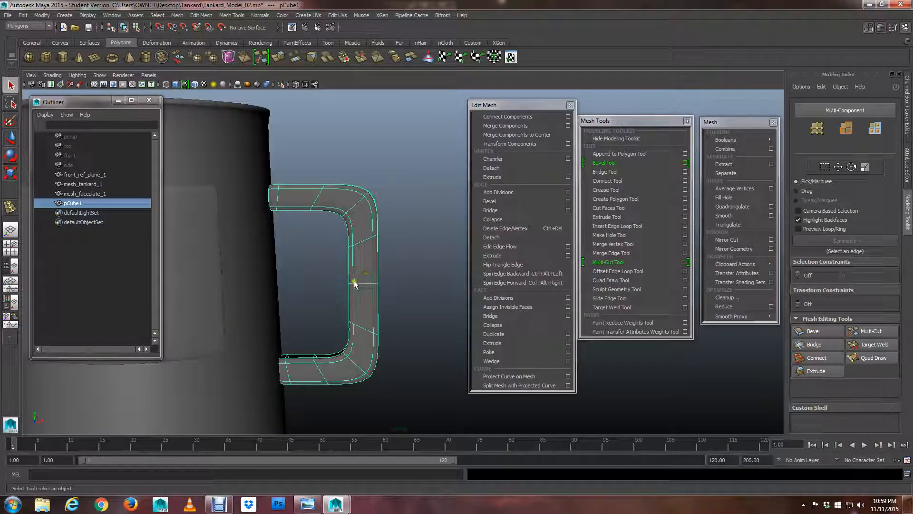
- Switch the handle to edge mode, select the edge loop halfway down the vertical grip, and move it slightly inward towards the tankard body
{"action": "right_click_drag", "start_coordinate": [368, 286], "coordinate": [375, 263]}
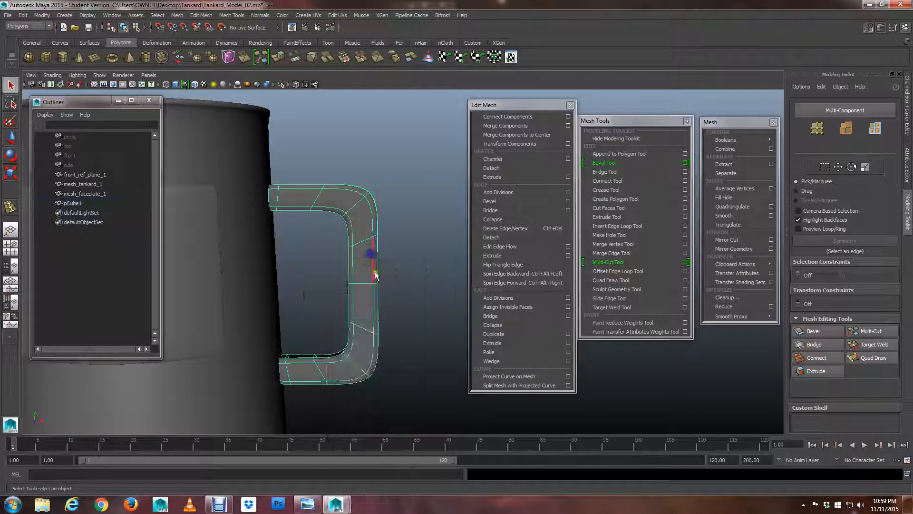
{"action": "double_click", "coordinate": [362, 284]}
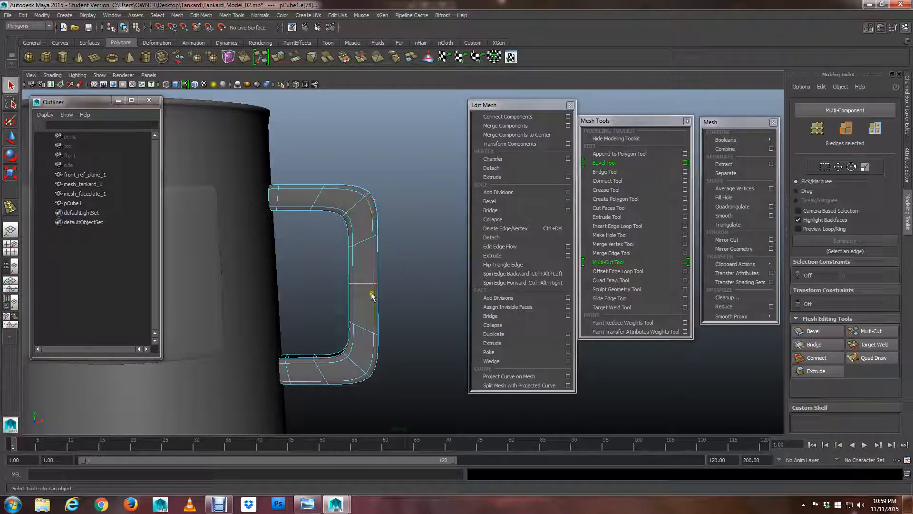
{"action": "scroll", "coordinate": [357, 276], "scroll_direction": "down", "scroll_amount": 5}
{"action": "left_click_drag", "start_coordinate": [357, 275], "coordinate": [336, 302], "text": "alt"}
{"action": "scroll", "coordinate": [340, 243], "scroll_direction": "up", "scroll_amount": 8}
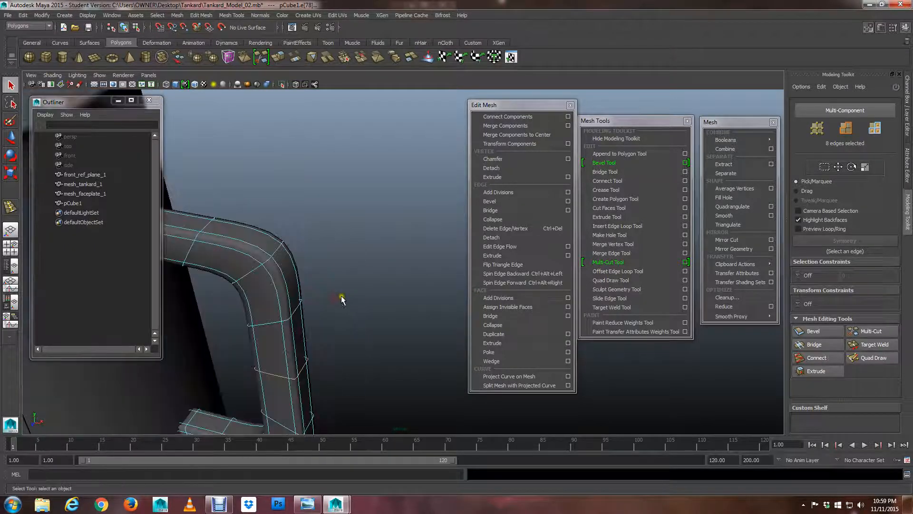
{"action": "left_click_drag", "start_coordinate": [341, 243], "coordinate": [436, 186], "text": "alt"}
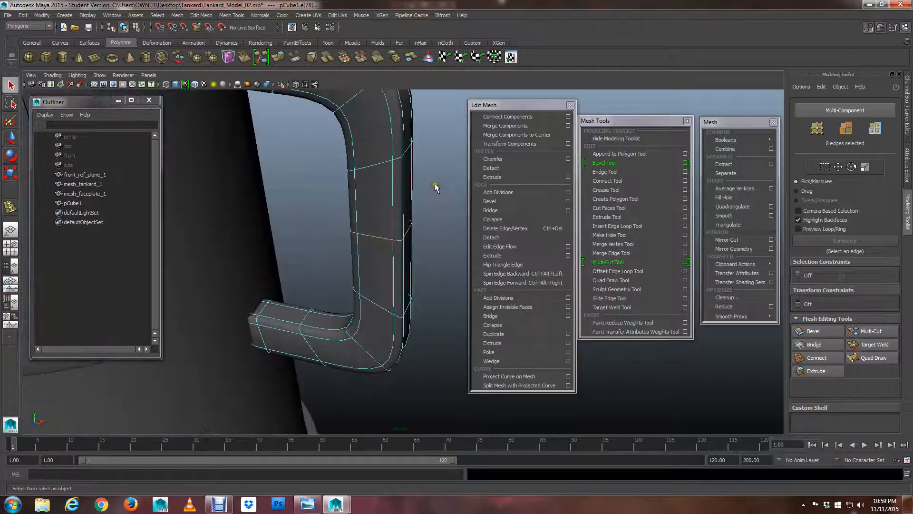
{"action": "right_click_drag", "start_coordinate": [436, 187], "coordinate": [435, 210], "text": "alt"}
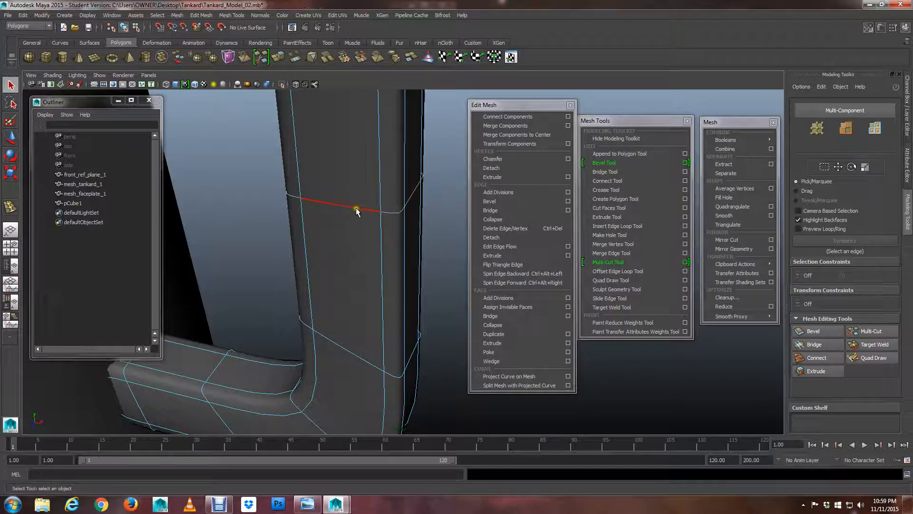
{"action": "double_click", "coordinate": [338, 206]}
{"action": "key", "text": "f"}
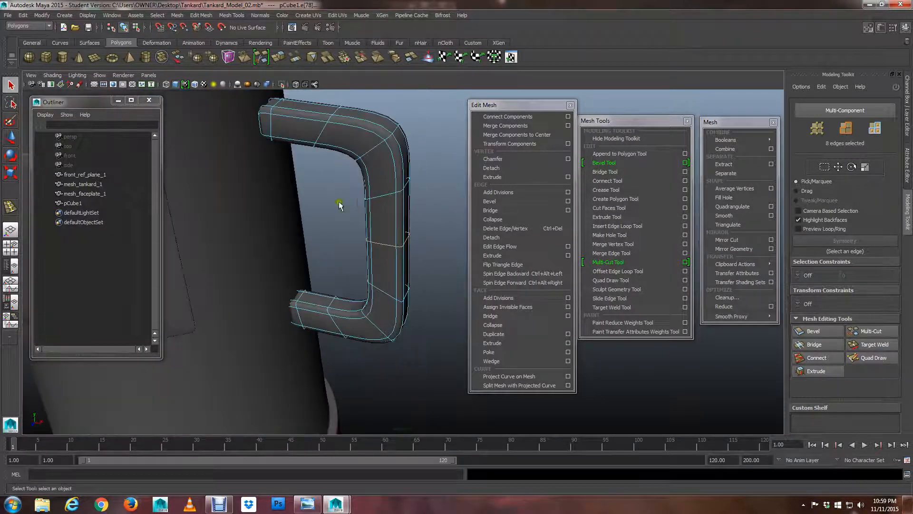
{"action": "left_click_drag", "start_coordinate": [341, 204], "coordinate": [363, 205], "text": "alt"}
{"action": "key", "text": "w"}
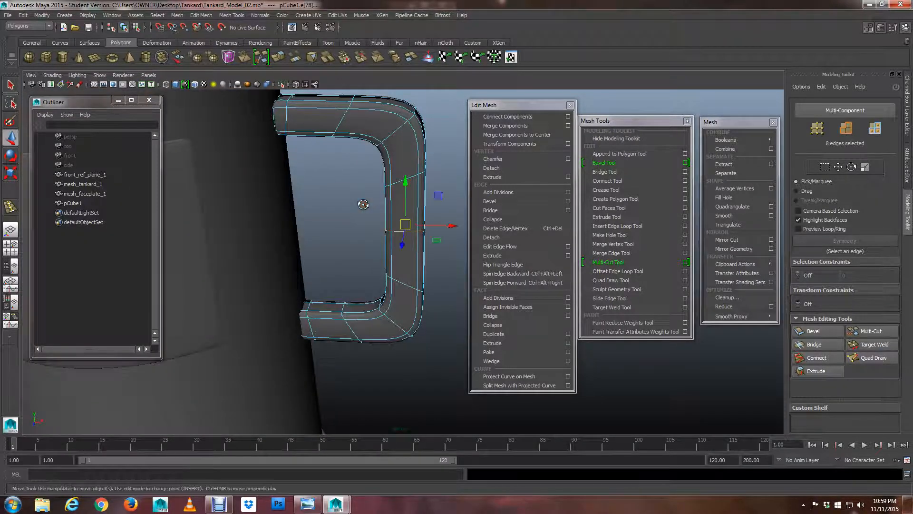
{"action": "left_click_drag", "start_coordinate": [451, 227], "coordinate": [442, 230]}
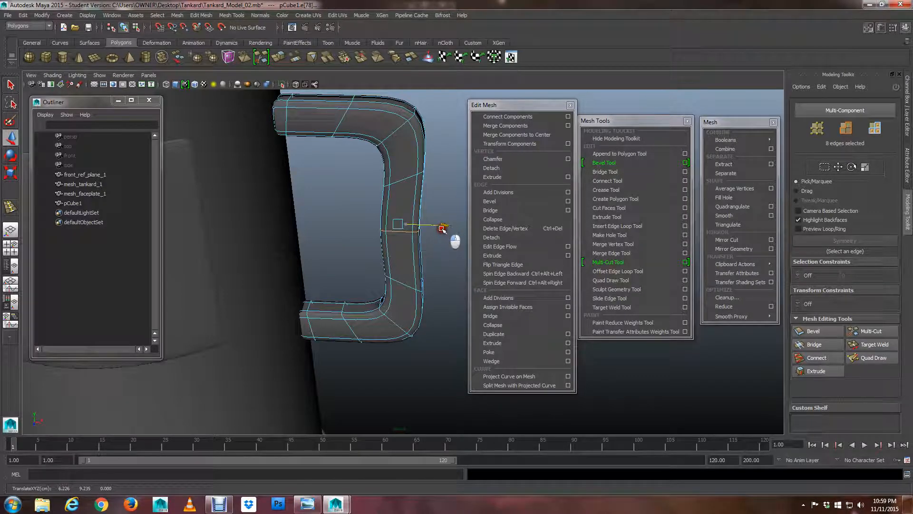
- Select the edge loop midway along the handle's upper arm and lower it slightly to give the arm a gentle dip
{"action": "left_click_drag", "start_coordinate": [387, 230], "coordinate": [379, 263], "text": "alt"}
{"action": "left_click_drag", "start_coordinate": [356, 268], "coordinate": [342, 294], "text": "alt"}
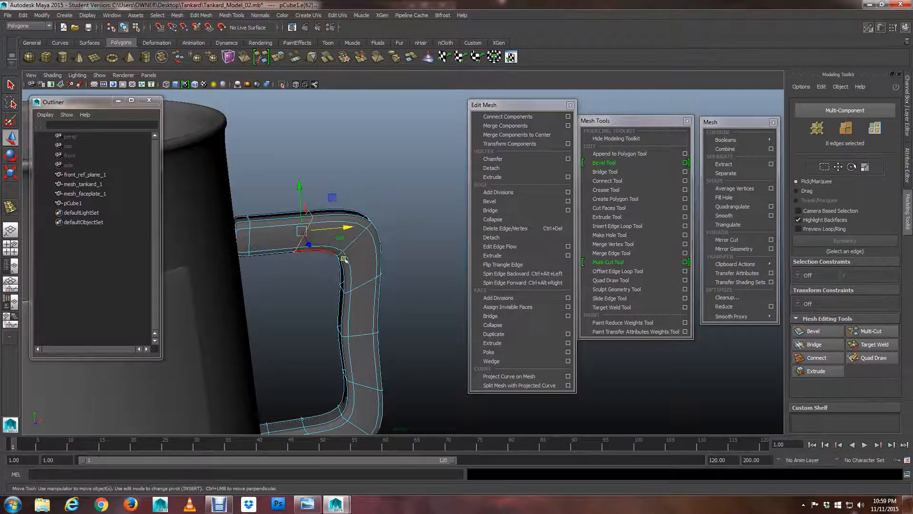
{"action": "left_click_drag", "start_coordinate": [305, 236], "coordinate": [337, 291], "text": "alt"}
{"action": "key", "text": "f"}
{"action": "scroll", "coordinate": [285, 304], "scroll_direction": "down", "scroll_amount": 3}
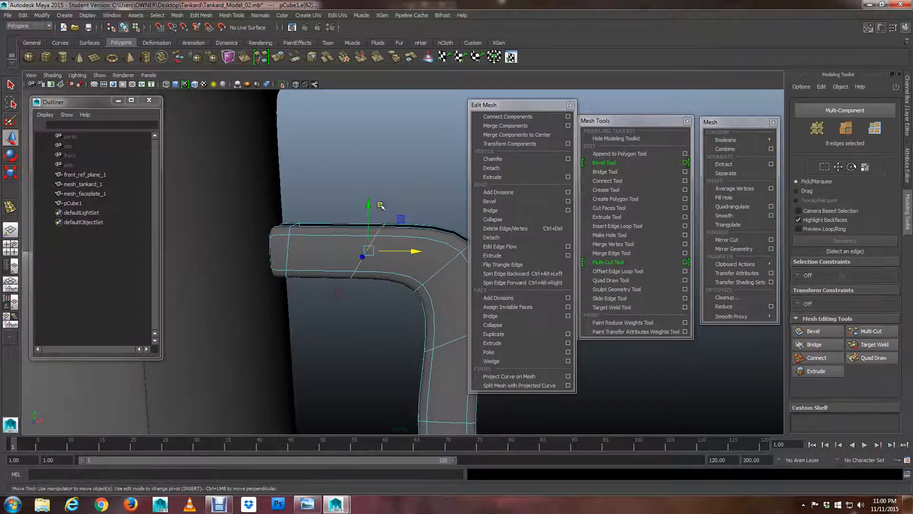
{"action": "mouse_move", "coordinate": [369, 205]}
{"action": "left_mouse_down"}
{"action": "mouse_move", "coordinate": [369, 218]}
{"action": "mouse_move", "coordinate": [345, 214]}
{"action": "mouse_move", "coordinate": [373, 199]}
{"action": "mouse_move", "coordinate": [359, 230]}
{"action": "mouse_move", "coordinate": [373, 204]}
{"action": "left_mouse_up"}
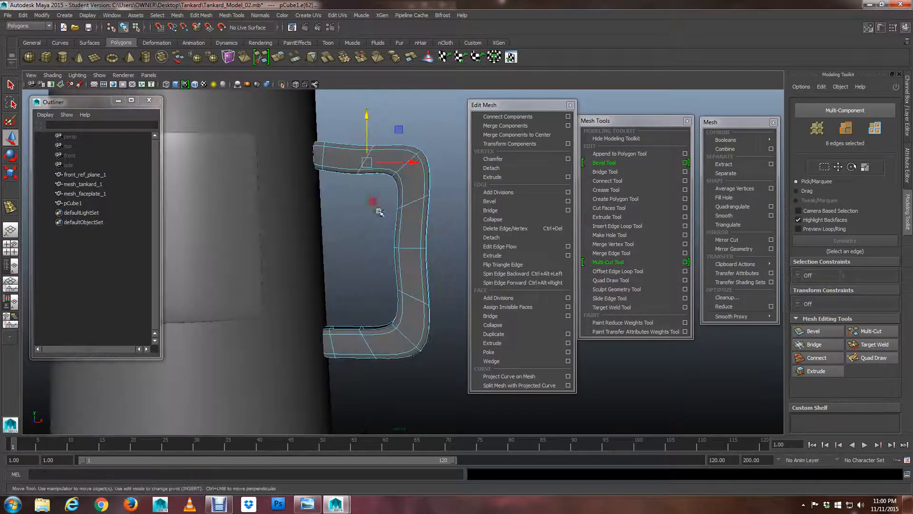
- Select the edge loop midway along the handle's lower arm and raise it slightly to curve the arm upward
{"action": "double_click", "coordinate": [371, 339]}
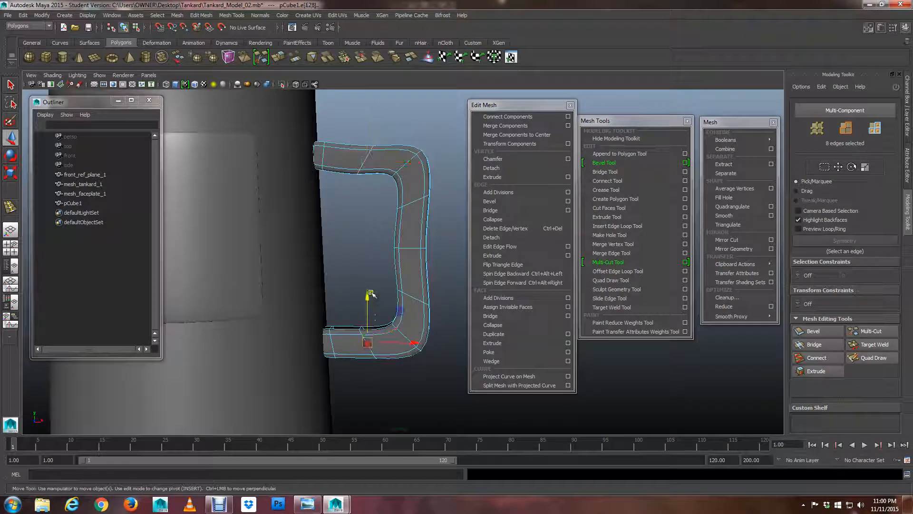
{"action": "left_click_drag", "start_coordinate": [367, 292], "coordinate": [404, 291]}
{"action": "scroll", "coordinate": [369, 287], "scroll_direction": "down", "scroll_amount": 5}
{"action": "scroll", "coordinate": [391, 234], "scroll_direction": "up", "scroll_amount": 6}
{"action": "middle_click_drag", "start_coordinate": [348, 205], "coordinate": [374, 293], "text": "alt"}
{"action": "scroll", "coordinate": [373, 293], "scroll_direction": "down", "scroll_amount": 2}
{"action": "left_click_drag", "start_coordinate": [359, 282], "coordinate": [348, 298], "text": "alt"}
{"action": "scroll", "coordinate": [321, 267], "scroll_direction": "up", "scroll_amount": 5}
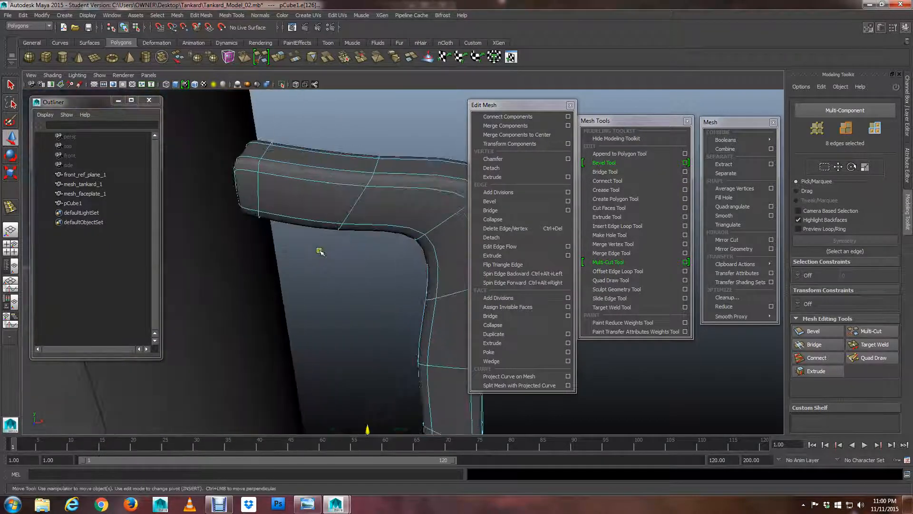
- Switch the handle to vertex mode, select the vertices at the upper arm's attached end, and move them horizontally further into the tankard body
{"action": "left_click_drag", "start_coordinate": [319, 250], "coordinate": [363, 238], "text": "alt"}
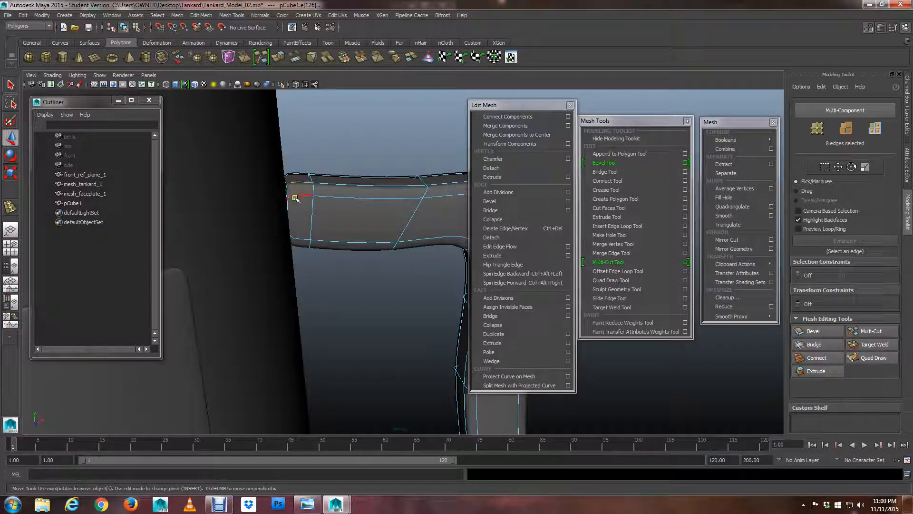
{"action": "mouse_move", "coordinate": [295, 198]}
{"action": "left_mouse_down", "text": "alt"}
{"action": "mouse_move", "coordinate": [338, 204]}
{"action": "mouse_move", "coordinate": [291, 179]}
{"action": "mouse_move", "coordinate": [320, 195]}
{"action": "mouse_move", "coordinate": [306, 186]}
{"action": "left_mouse_up", "text": "alt"}
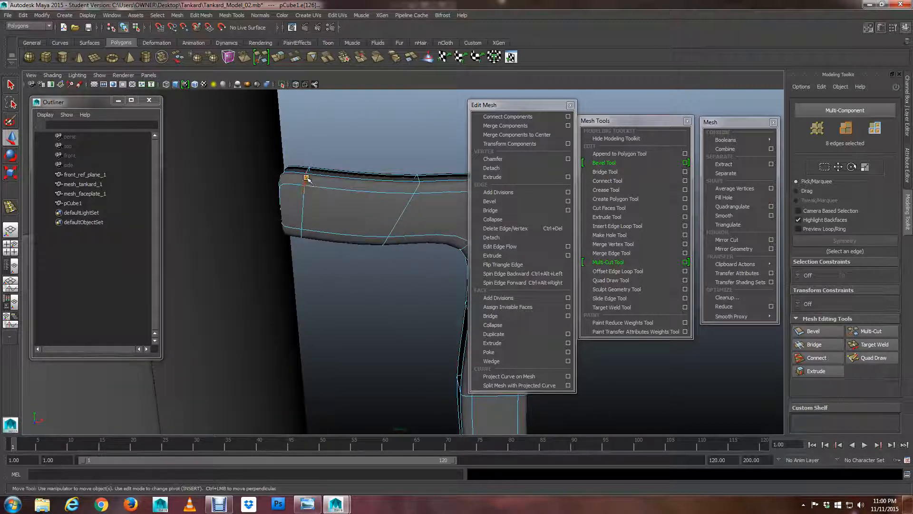
{"action": "right_click_drag", "start_coordinate": [300, 186], "coordinate": [271, 173]}
{"action": "left_click_drag", "start_coordinate": [271, 173], "coordinate": [366, 204], "text": "alt"}
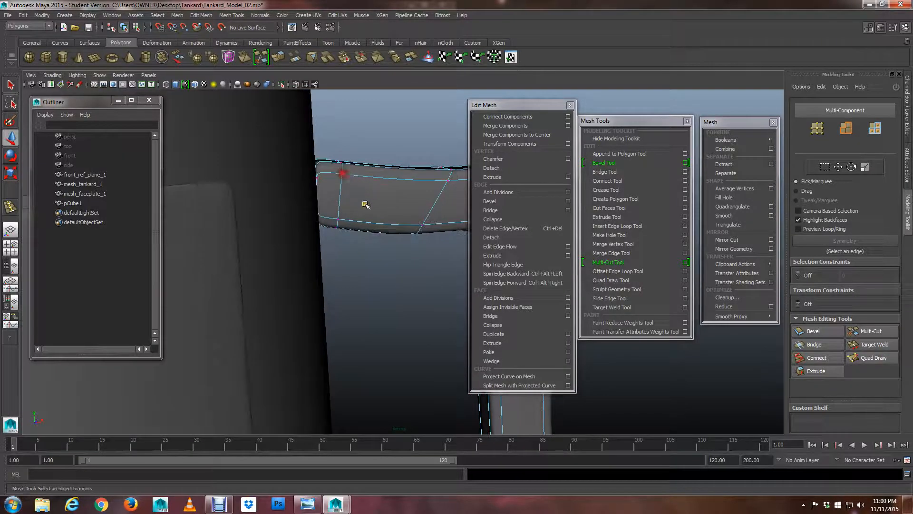
{"action": "key", "text": "1"}
{"action": "key", "text": "3"}
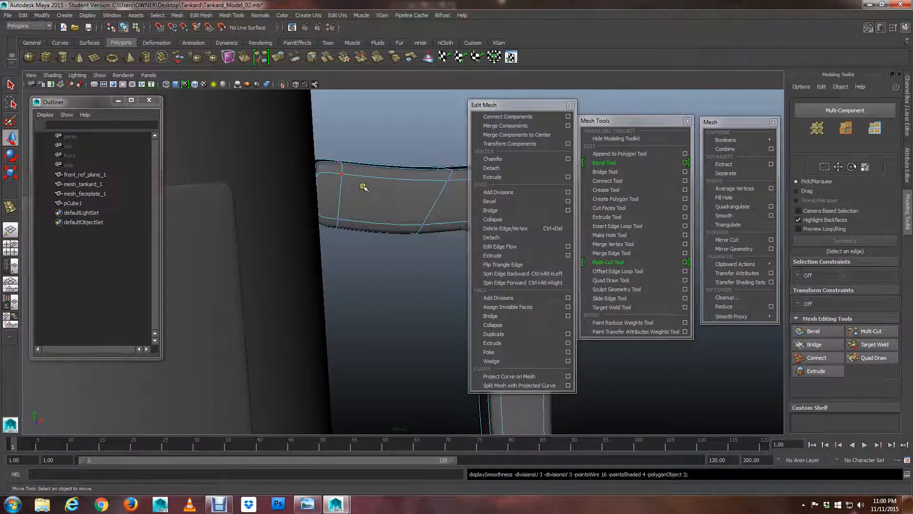
{"action": "left_click_drag", "start_coordinate": [377, 198], "coordinate": [363, 204], "text": "alt"}
{"action": "left_click_drag", "start_coordinate": [353, 125], "coordinate": [259, 272]}
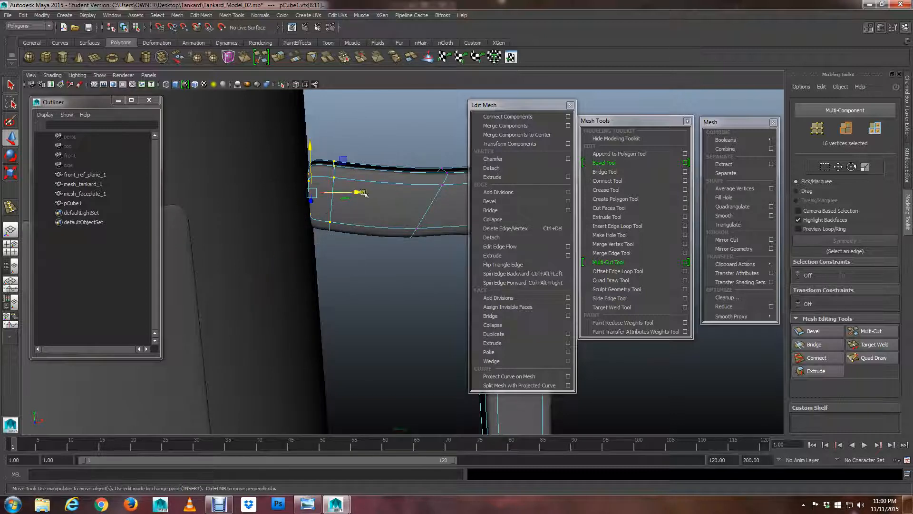
{"action": "left_click_drag", "start_coordinate": [362, 192], "coordinate": [384, 239], "text": "alt"}
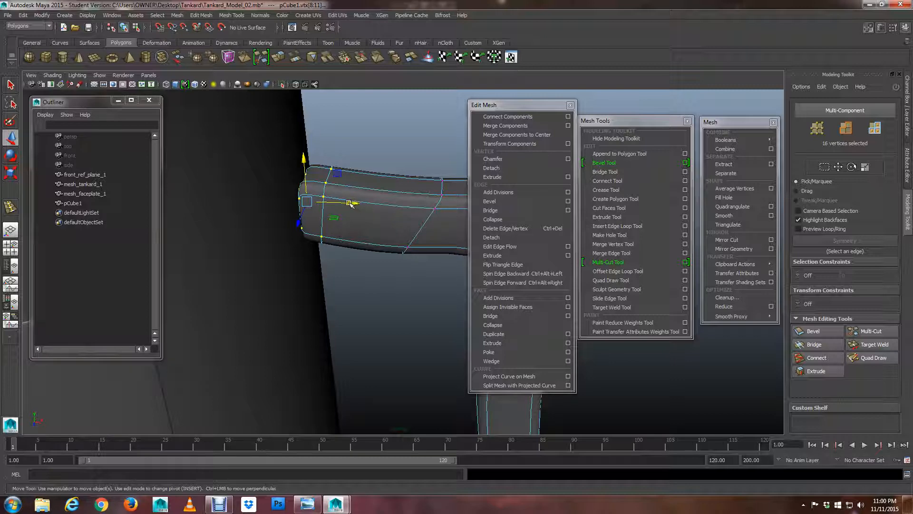
{"action": "mouse_move", "coordinate": [351, 204]}
{"action": "left_mouse_down", "text": "alt"}
{"action": "mouse_move", "coordinate": [367, 217]}
{"action": "mouse_move", "coordinate": [352, 213]}
{"action": "left_mouse_up", "text": "alt"}
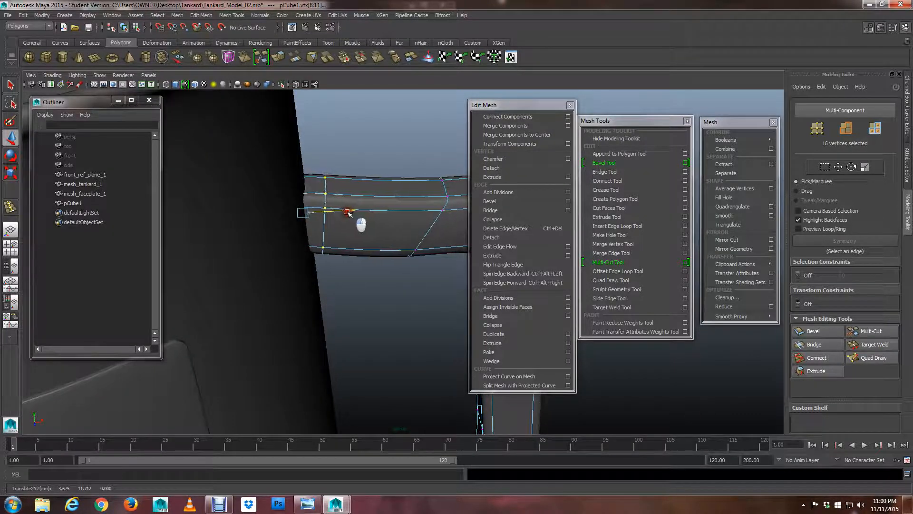
- Lower the selected end vertices of the upper arm slightly along the tankard's side
{"action": "scroll", "coordinate": [373, 281], "scroll_direction": "down", "scroll_amount": 5}
{"action": "middle_click_drag", "start_coordinate": [373, 281], "coordinate": [346, 232], "text": "alt"}
{"action": "scroll", "coordinate": [347, 233], "scroll_direction": "up", "scroll_amount": 4}
{"action": "scroll", "coordinate": [354, 244], "scroll_direction": "down", "scroll_amount": 2}
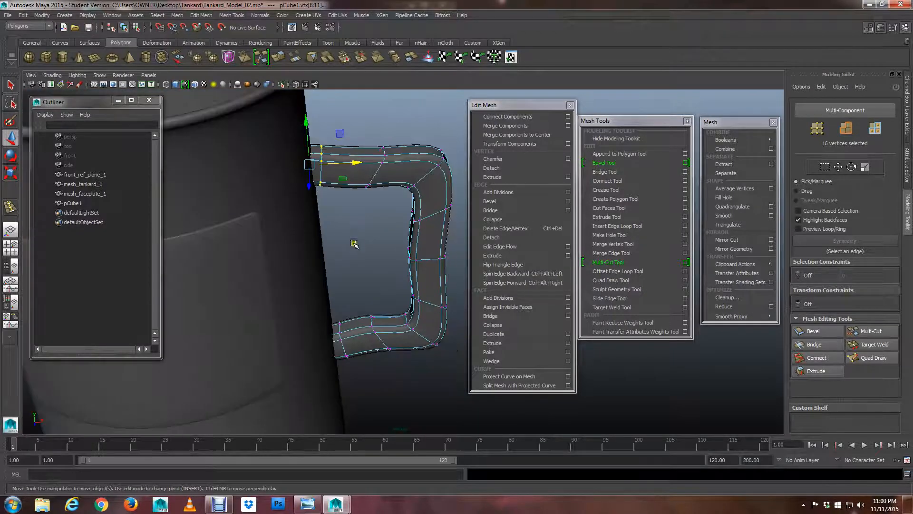
{"action": "left_click_drag", "start_coordinate": [354, 244], "coordinate": [367, 227], "text": "alt"}
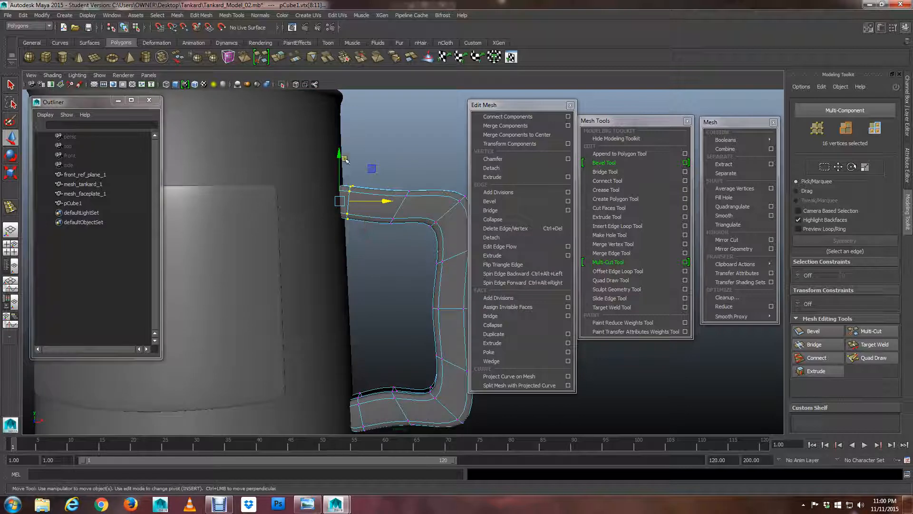
{"action": "left_click_drag", "start_coordinate": [341, 156], "coordinate": [340, 155]}
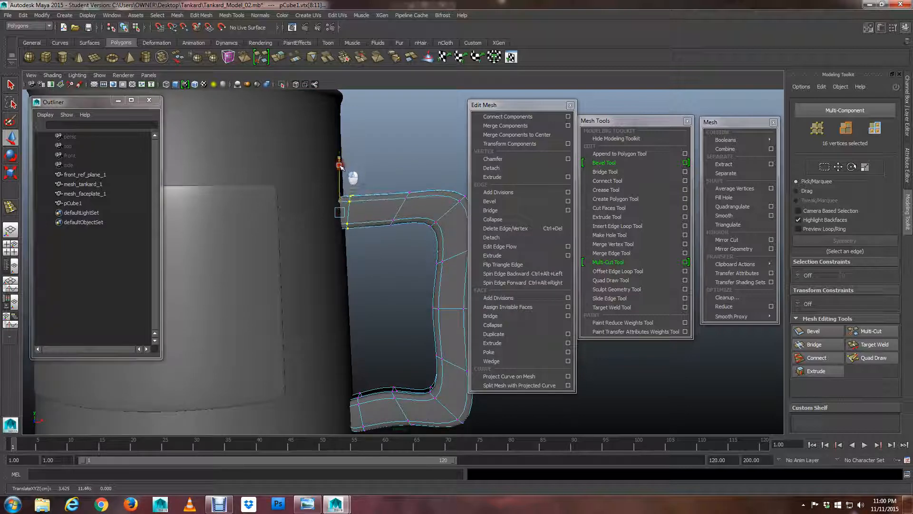
- Examine the curved handle's shape and its joints with the tankard body from several distances and angles
{"action": "right_click_drag", "start_coordinate": [423, 190], "coordinate": [386, 195], "text": "alt"}
{"action": "middle_click_drag", "start_coordinate": [374, 272], "coordinate": [350, 159], "text": "alt"}
{"action": "right_click_drag", "start_coordinate": [314, 157], "coordinate": [355, 154], "text": "alt"}
{"action": "left_click_drag", "start_coordinate": [348, 193], "coordinate": [339, 226], "text": "alt"}
{"action": "right_click_drag", "start_coordinate": [338, 225], "coordinate": [352, 181], "text": "alt"}
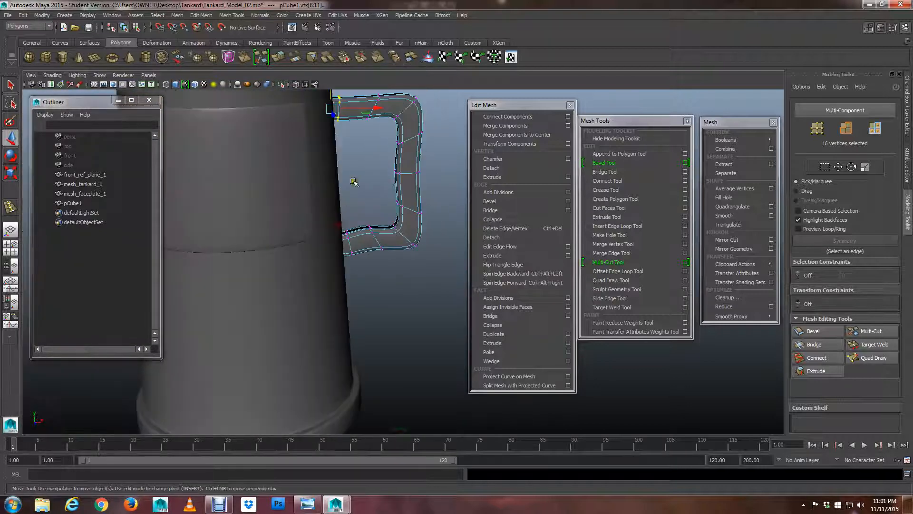
{"action": "middle_click_drag", "start_coordinate": [355, 162], "coordinate": [375, 251], "text": "alt"}
{"action": "left_click_drag", "start_coordinate": [375, 251], "coordinate": [395, 240], "text": "alt"}
{"action": "scroll", "coordinate": [332, 250], "scroll_direction": "down", "scroll_amount": 4}
{"action": "scroll", "coordinate": [395, 261], "scroll_direction": "up", "scroll_amount": 3}
{"action": "scroll", "coordinate": [422, 186], "scroll_direction": "up", "scroll_amount": 3}
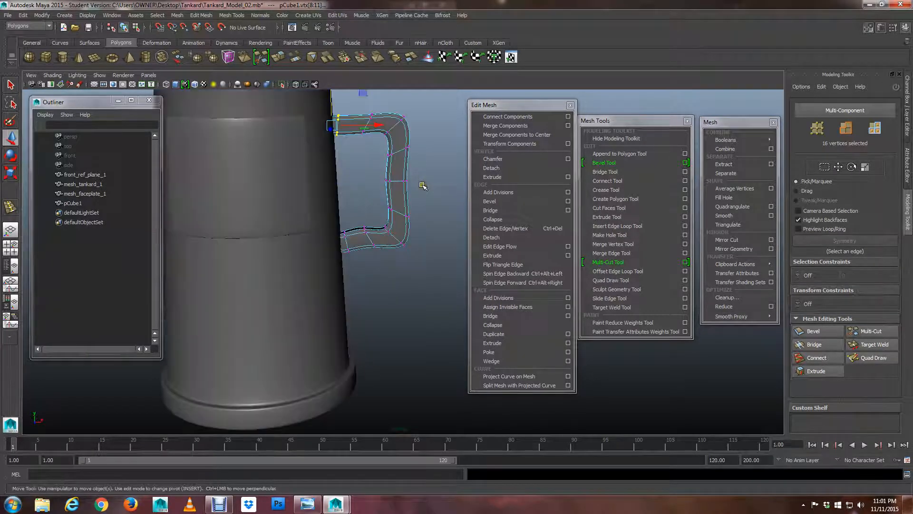
{"action": "middle_click_drag", "start_coordinate": [421, 185], "coordinate": [420, 252], "text": "alt"}
{"action": "left_click_drag", "start_coordinate": [420, 252], "coordinate": [415, 260], "text": "alt"}
{"action": "left_click_drag", "start_coordinate": [419, 187], "coordinate": [275, 336]}
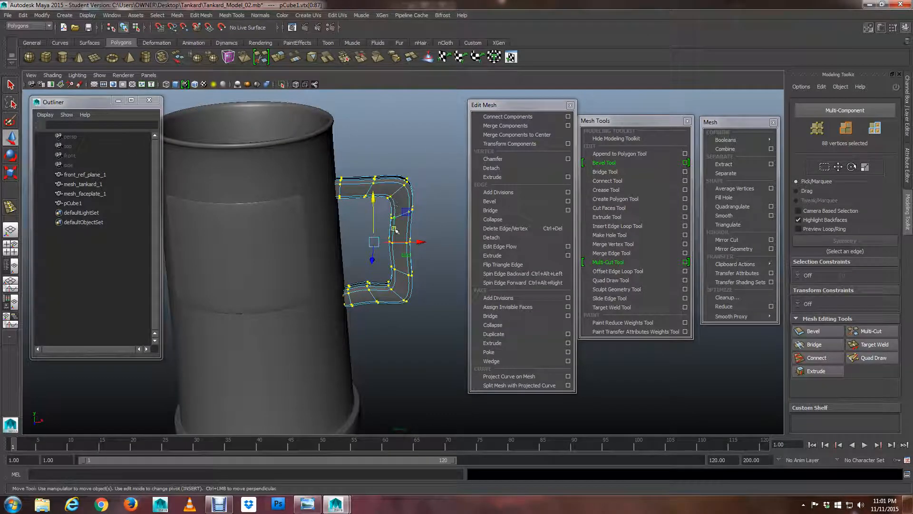
{"action": "key", "text": "r"}
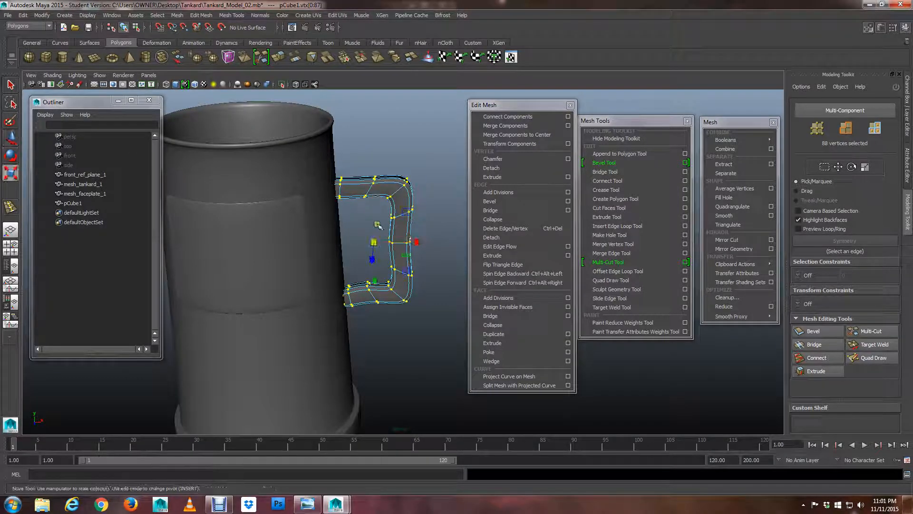
{"action": "scroll", "coordinate": [391, 242], "scroll_direction": "down", "scroll_amount": 5}
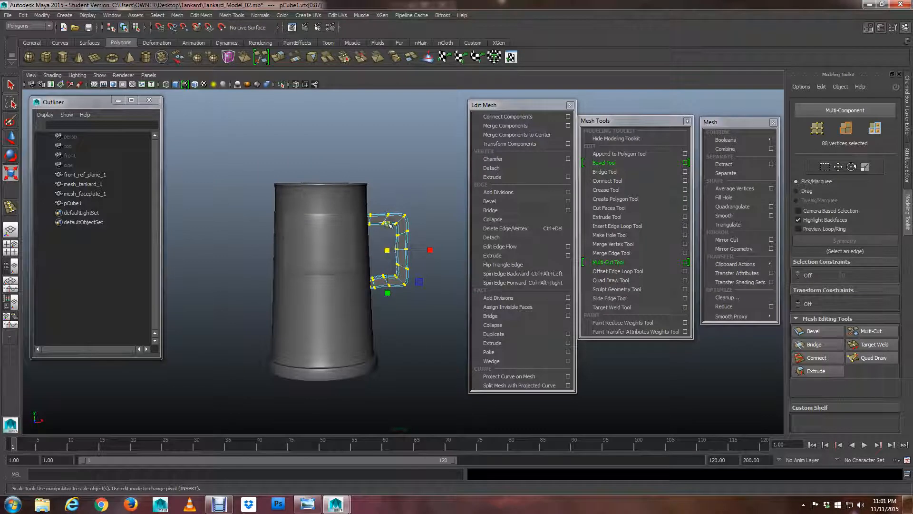
{"action": "middle_click_drag", "start_coordinate": [404, 320], "coordinate": [397, 275], "text": "alt"}
{"action": "scroll", "coordinate": [398, 276], "scroll_direction": "up", "scroll_amount": 5}
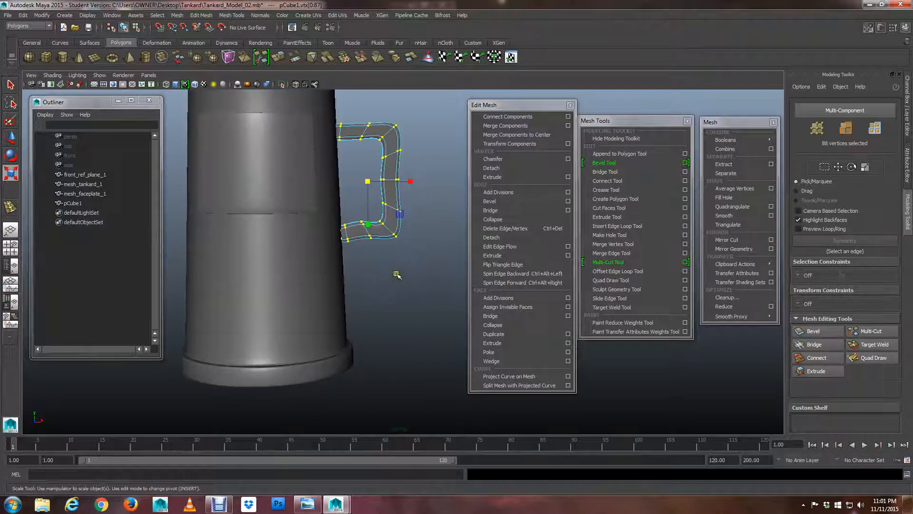
{"action": "middle_click_drag", "start_coordinate": [409, 218], "coordinate": [392, 253], "text": "alt"}
{"action": "scroll", "coordinate": [355, 279], "scroll_direction": "down", "scroll_amount": 3}
{"action": "left_click_drag", "start_coordinate": [355, 280], "coordinate": [393, 285], "text": "alt"}
{"action": "scroll", "coordinate": [352, 200], "scroll_direction": "up", "scroll_amount": 5}
{"action": "scroll", "coordinate": [385, 255], "scroll_direction": "down", "scroll_amount": 3}
{"action": "scroll", "coordinate": [383, 253], "scroll_direction": "down", "scroll_amount": 1}
{"action": "left_click_drag", "start_coordinate": [343, 261], "coordinate": [401, 234], "text": "alt"}
- Return the handle to object mode with nothing selected and review the whole smoothed tankard
{"action": "key", "text": "q"}
{"action": "right_click_drag", "start_coordinate": [401, 235], "coordinate": [410, 213]}
{"action": "mouse_move", "coordinate": [418, 260]}
{"action": "left_mouse_down", "text": "alt"}
{"action": "mouse_move", "coordinate": [418, 250]}
{"action": "mouse_move", "coordinate": [452, 259]}
{"action": "mouse_move", "coordinate": [409, 258]}
{"action": "mouse_move", "coordinate": [404, 268]}
{"action": "left_mouse_up", "text": "alt"}
{"action": "scroll", "coordinate": [404, 269], "scroll_direction": "up", "scroll_amount": 3}
{"action": "scroll", "coordinate": [402, 267], "scroll_direction": "down", "scroll_amount": 6}
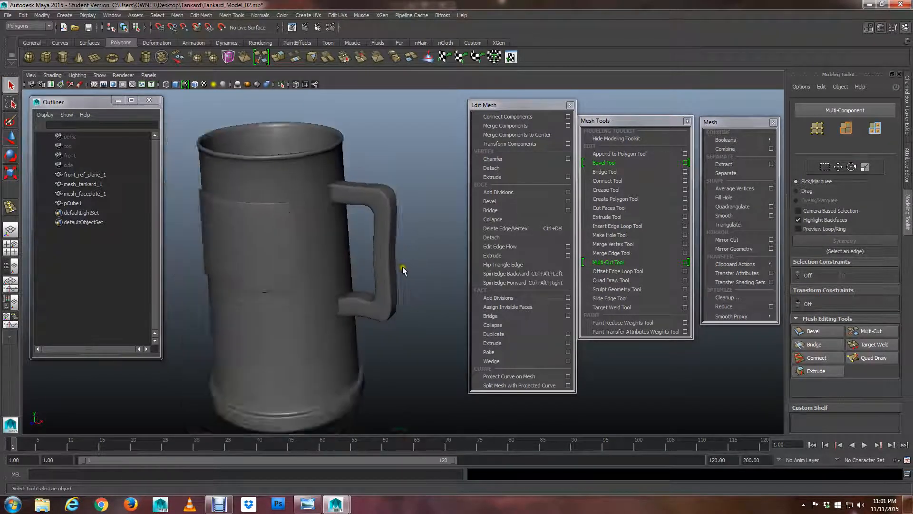
{"action": "scroll", "coordinate": [402, 266], "scroll_direction": "up", "scroll_amount": 3}
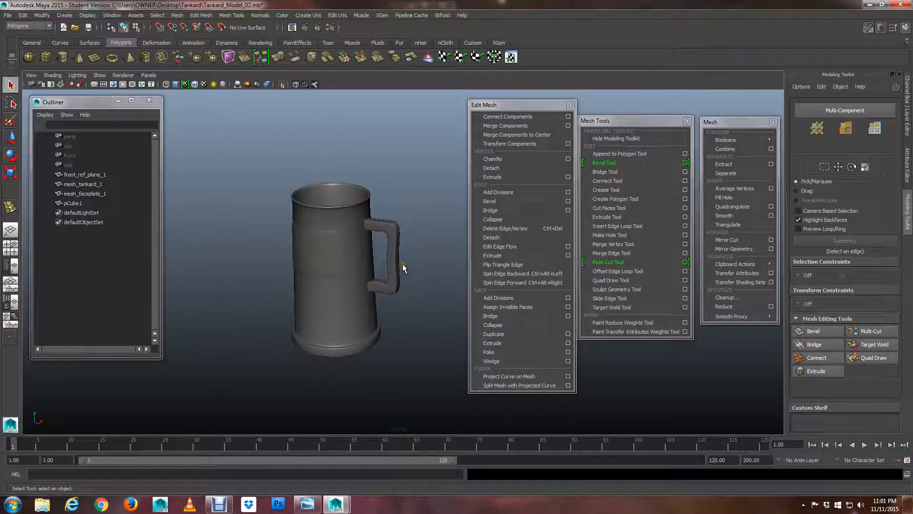
{"action": "right_click_drag", "start_coordinate": [418, 278], "coordinate": [396, 234], "text": "alt"}
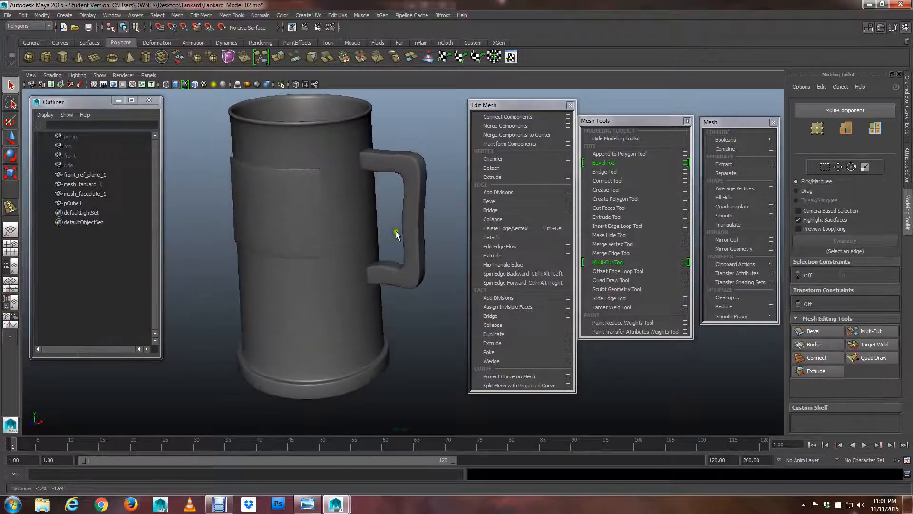
{"action": "left_click_drag", "start_coordinate": [396, 234], "coordinate": [404, 256], "text": "alt"}
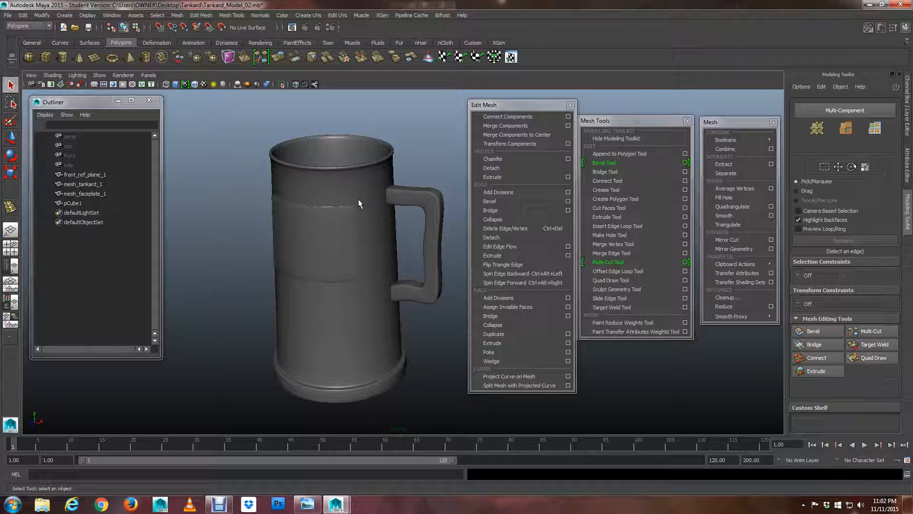
- Rename the handle mesh pCube1 to mesh_handle_1 and clear the selection
{"action": "left_click", "coordinate": [72, 203]}
{"action": "left_click_drag", "start_coordinate": [72, 202], "coordinate": [67, 202]}
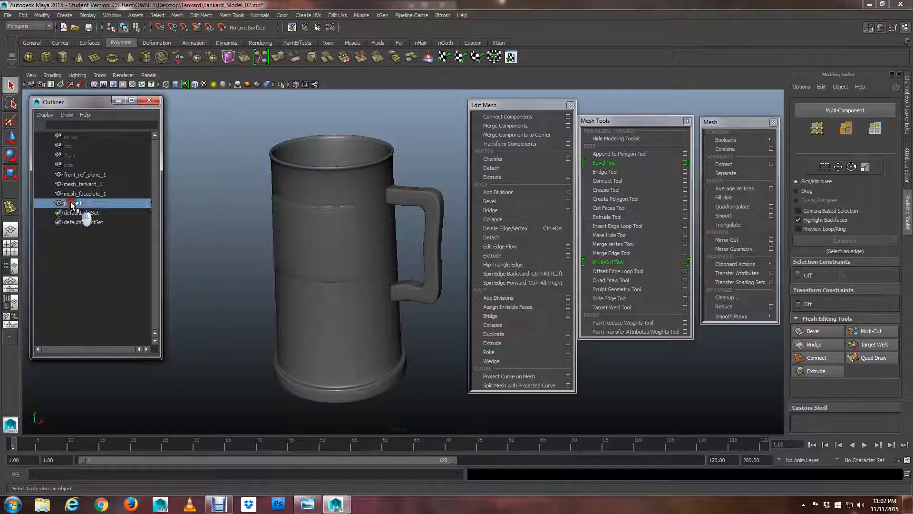
{"action": "double_click", "coordinate": [72, 203]}
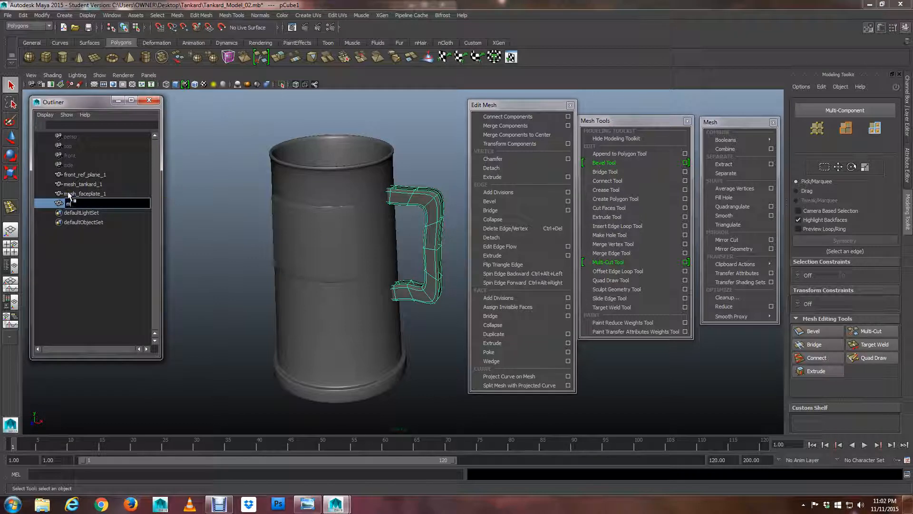
{"action": "type", "text": "mesh_H"}
{"action": "type", "text": "andel"}
{"action": "type", "text": "_1"}
{"action": "key", "text": "Return"}
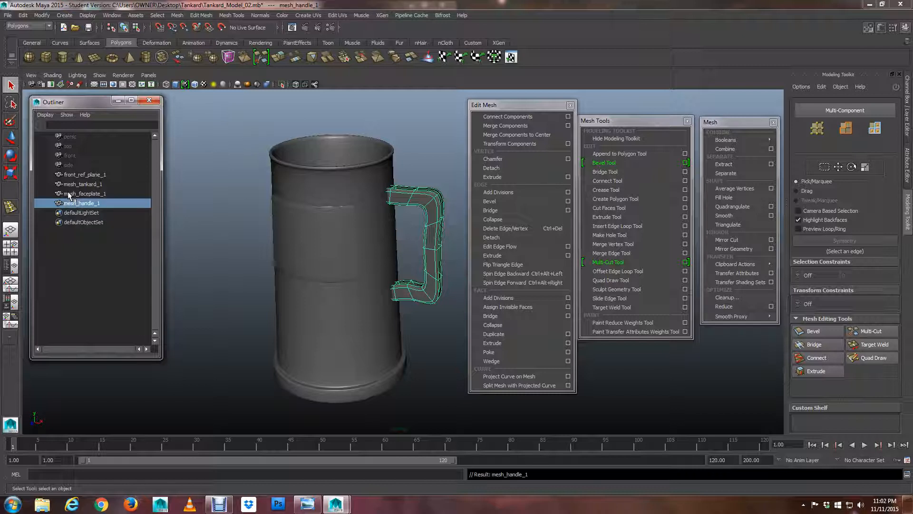
{"action": "left_click", "coordinate": [438, 149]}
- Examine the tankard body, faceplate and handle together from above and from the side
{"action": "left_click_drag", "start_coordinate": [420, 188], "coordinate": [400, 195], "text": "alt"}
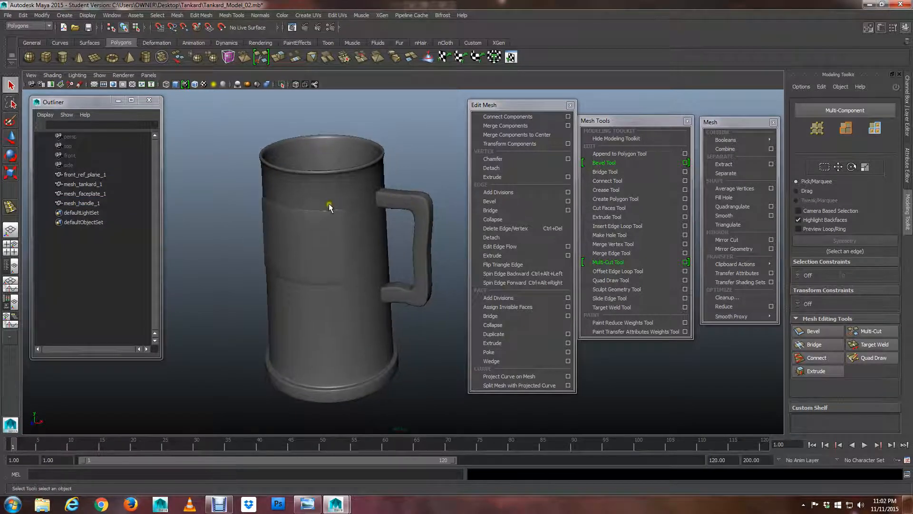
{"action": "mouse_move", "coordinate": [332, 205]}
{"action": "left_mouse_down", "text": "alt"}
{"action": "mouse_move", "coordinate": [393, 210]}
{"action": "mouse_move", "coordinate": [375, 218]}
{"action": "mouse_move", "coordinate": [387, 204]}
{"action": "mouse_move", "coordinate": [360, 222]}
{"action": "left_mouse_up", "text": "alt"}
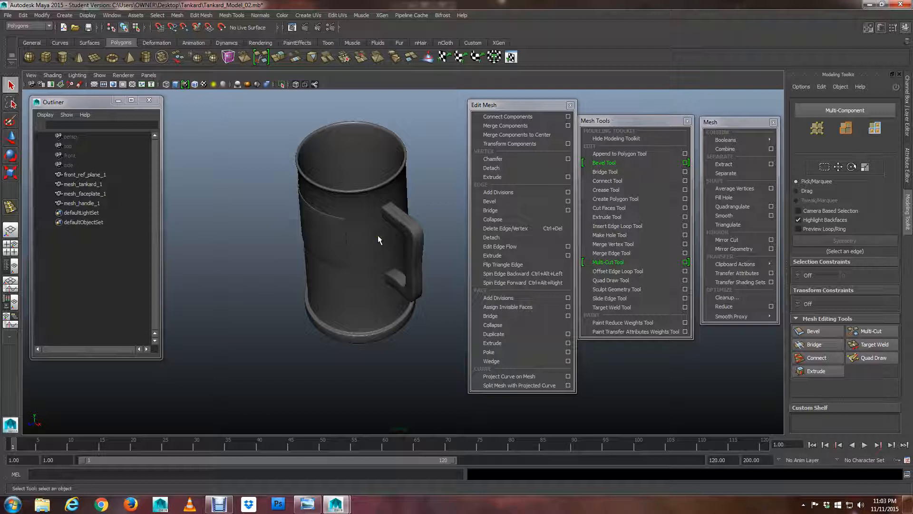
{"action": "middle_click_drag", "start_coordinate": [358, 238], "coordinate": [356, 268], "text": "alt"}
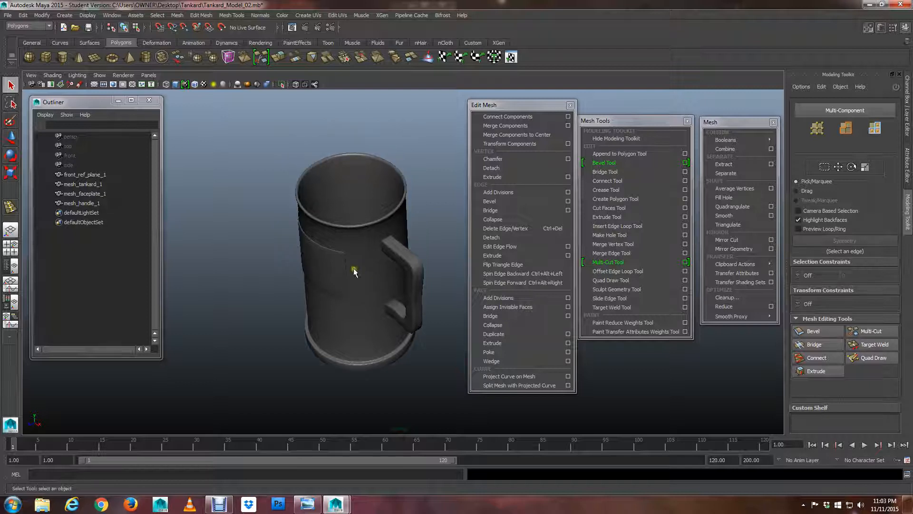
{"action": "left_click_drag", "start_coordinate": [353, 267], "coordinate": [386, 227], "text": "alt"}
{"action": "scroll", "coordinate": [387, 211], "scroll_direction": "down", "scroll_amount": 3}
{"action": "left_click_drag", "start_coordinate": [335, 245], "coordinate": [317, 244], "text": "alt"}
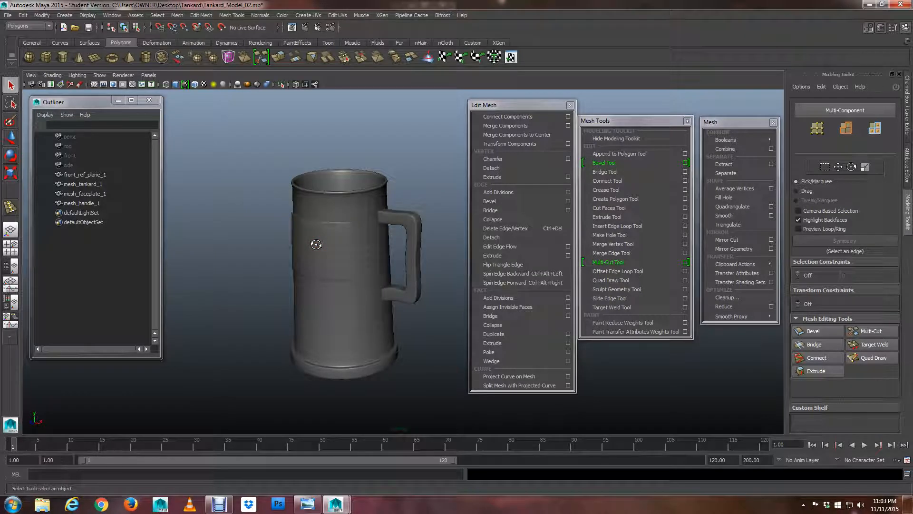
{"action": "left_click_drag", "start_coordinate": [387, 249], "coordinate": [408, 242], "text": "alt"}
{"action": "middle_click_drag", "start_coordinate": [408, 241], "coordinate": [384, 247], "text": "alt"}
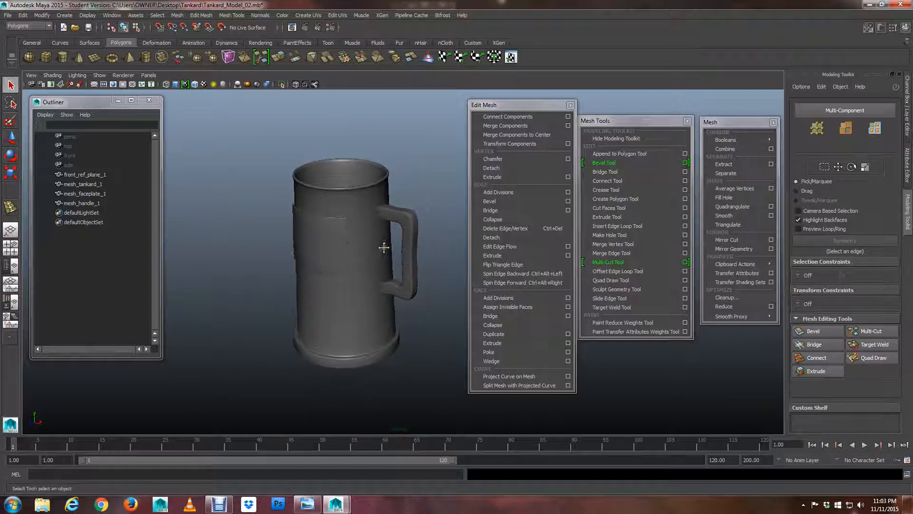
{"action": "left_click_drag", "start_coordinate": [350, 259], "coordinate": [371, 268], "text": "alt"}
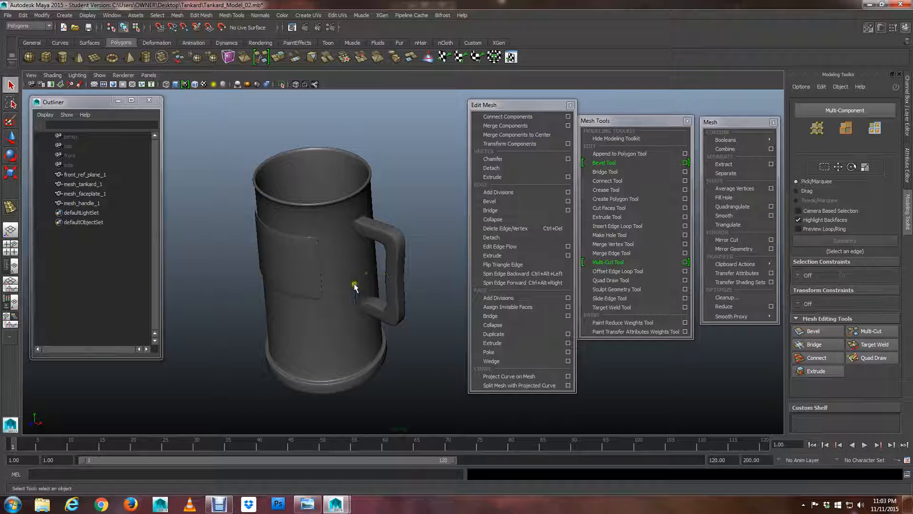
{"action": "left_click_drag", "start_coordinate": [367, 284], "coordinate": [360, 275], "text": "alt"}
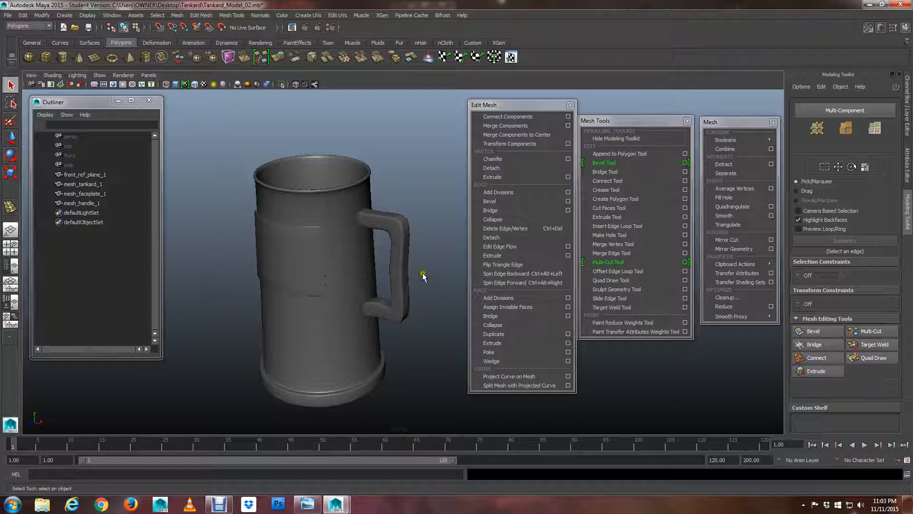
{"action": "left_click_drag", "start_coordinate": [379, 231], "coordinate": [399, 242], "text": "alt"}
{"action": "left_click", "coordinate": [389, 240]}
{"action": "left_click", "coordinate": [456, 240]}
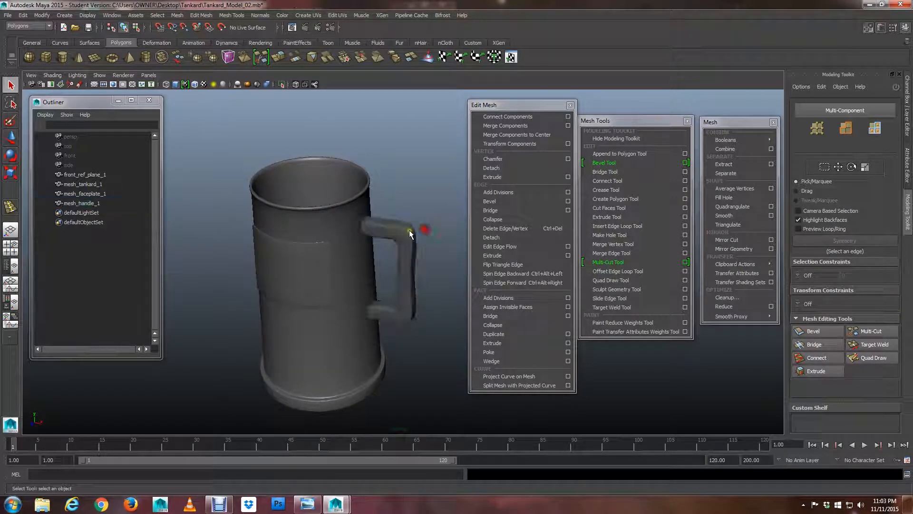
- Assign a material to the handle and deselect it
{"action": "left_click", "coordinate": [410, 240]}
{"action": "right_click", "coordinate": [410, 240]}
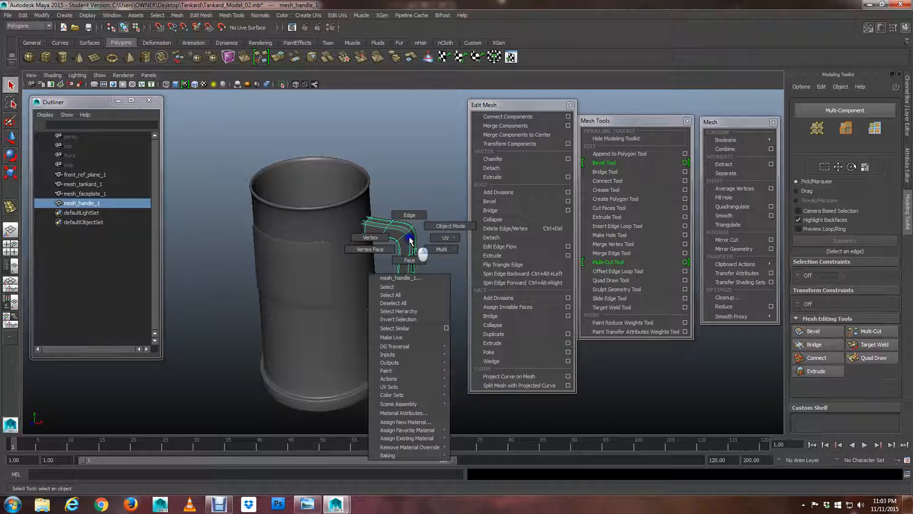
{"action": "mouse_move", "coordinate": [410, 241]}
{"action": "right_mouse_down"}
{"action": "mouse_move", "coordinate": [428, 433]}
{"action": "mouse_move", "coordinate": [469, 436]}
{"action": "mouse_move", "coordinate": [413, 219]}
{"action": "mouse_move", "coordinate": [408, 238]}
{"action": "right_mouse_up"}
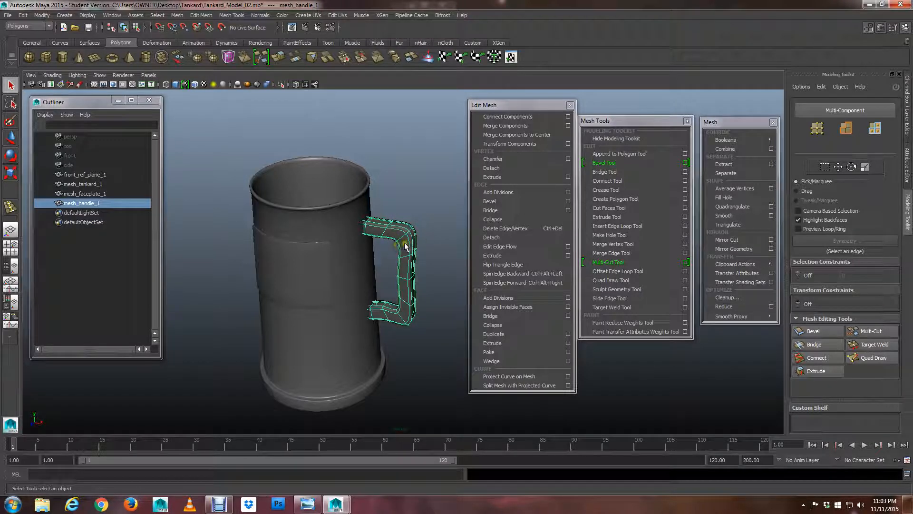
{"action": "right_click_drag", "start_coordinate": [410, 240], "coordinate": [465, 431]}
{"action": "left_click", "coordinate": [406, 314]}
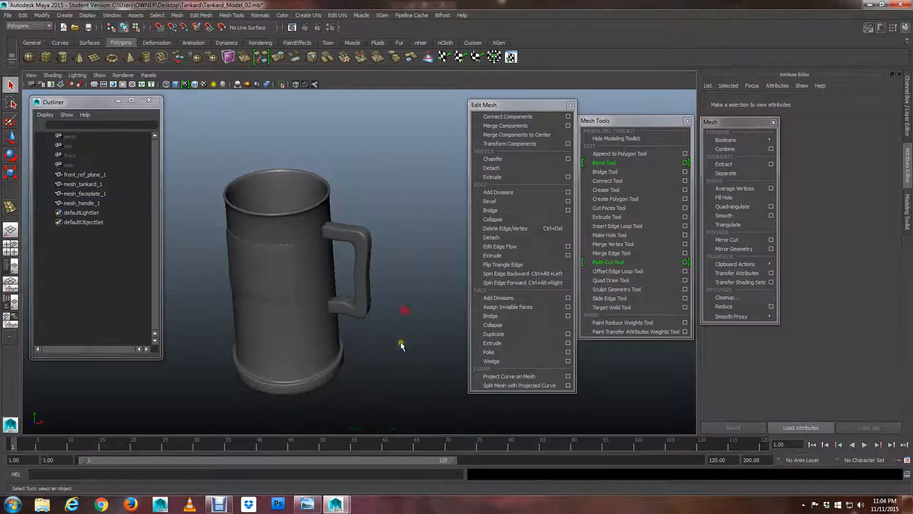
- Inspect the whole tankard from near and far, briefly selecting the body to view its wireframe
{"action": "left_click_drag", "start_coordinate": [403, 310], "coordinate": [313, 296], "text": "alt"}
{"action": "middle_click_drag", "start_coordinate": [313, 295], "coordinate": [388, 288], "text": "alt"}
{"action": "right_click_drag", "start_coordinate": [388, 288], "coordinate": [362, 292], "text": "alt"}
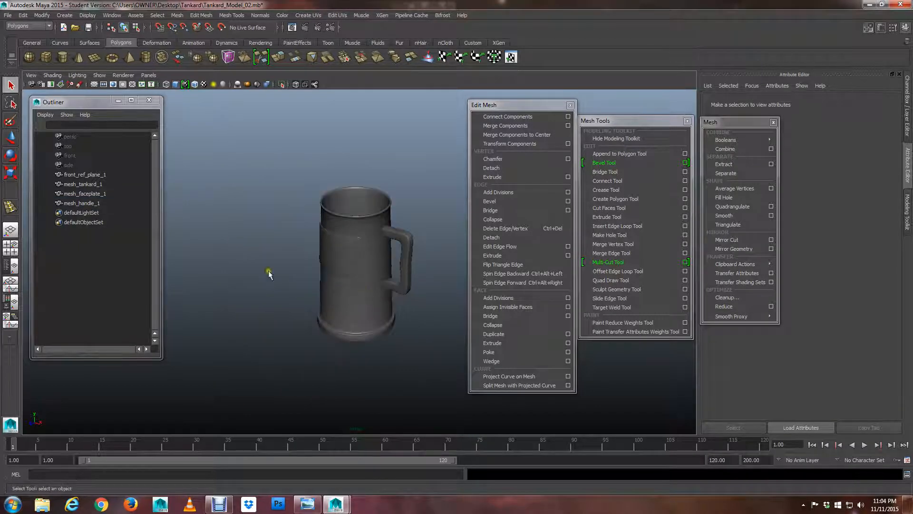
{"action": "right_click_drag", "start_coordinate": [269, 274], "coordinate": [426, 298], "text": "alt"}
{"action": "middle_click_drag", "start_coordinate": [418, 285], "coordinate": [377, 266], "text": "alt"}
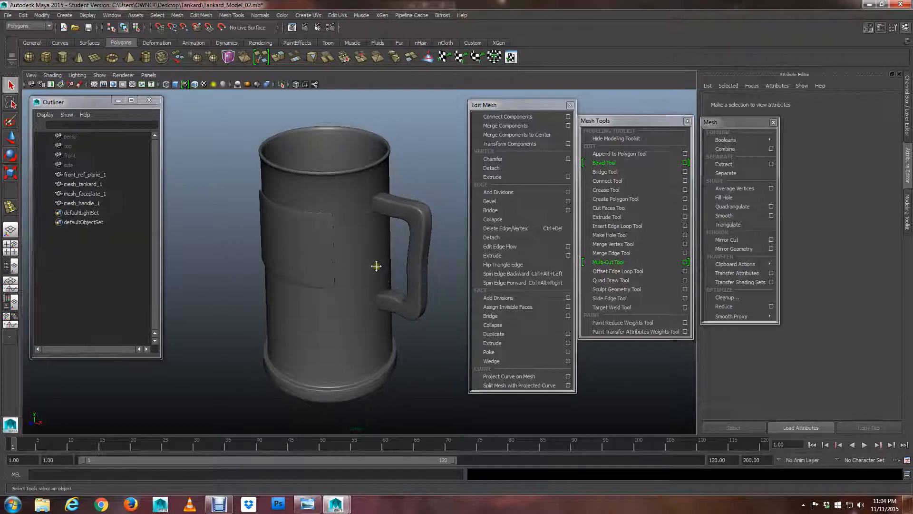
{"action": "left_click_drag", "start_coordinate": [302, 267], "coordinate": [341, 230], "text": "alt"}
{"action": "left_click", "coordinate": [341, 269]}
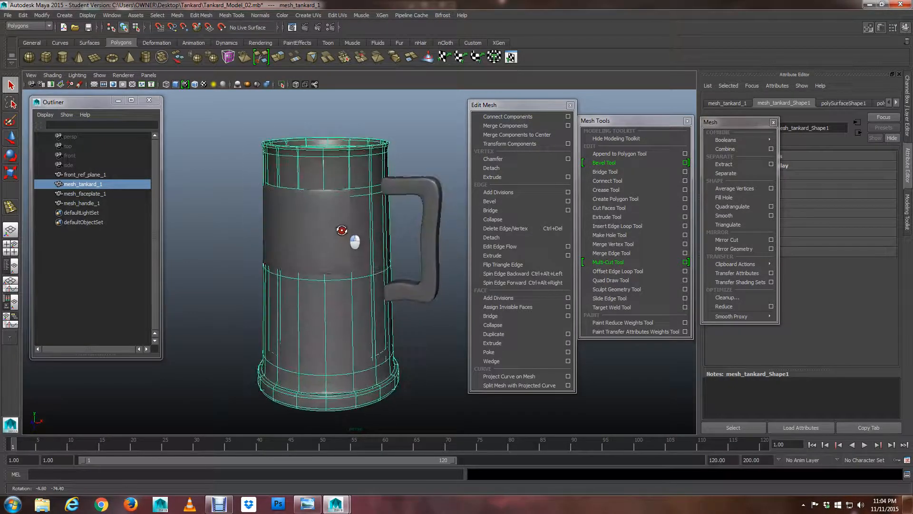
{"action": "left_click", "coordinate": [422, 149]}
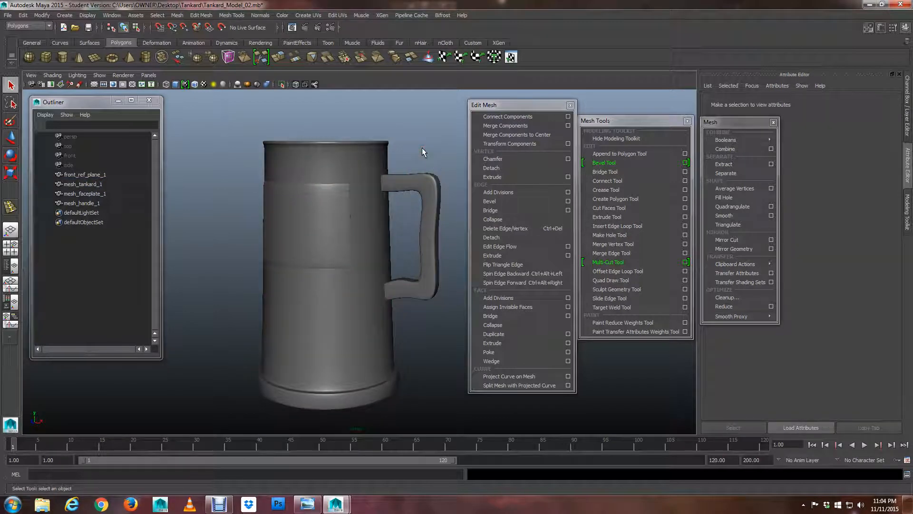
- Review the assembled tankard's rim, faceplate, base and handle joints from several angles and distances
{"action": "left_click_drag", "start_coordinate": [343, 197], "coordinate": [388, 208], "text": "alt"}
{"action": "right_click_drag", "start_coordinate": [387, 209], "coordinate": [366, 202], "text": "alt"}
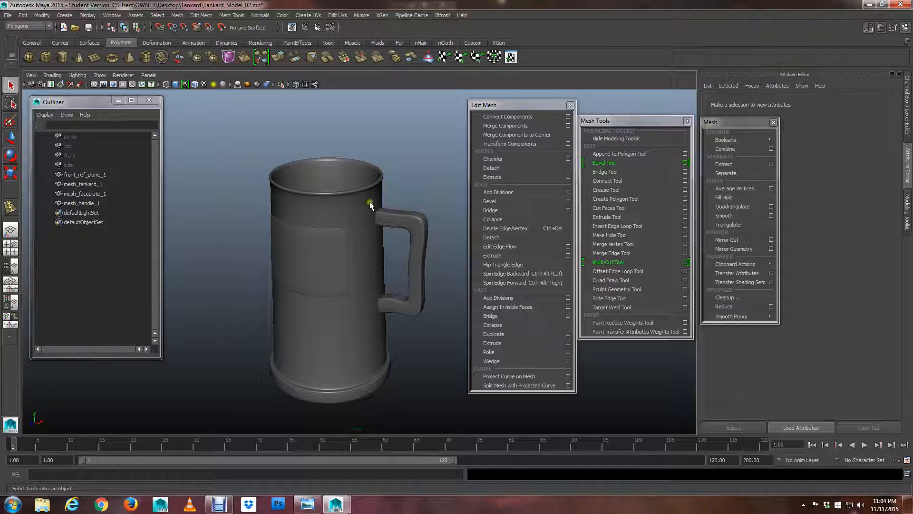
{"action": "left_click_drag", "start_coordinate": [407, 251], "coordinate": [365, 236], "text": "alt"}
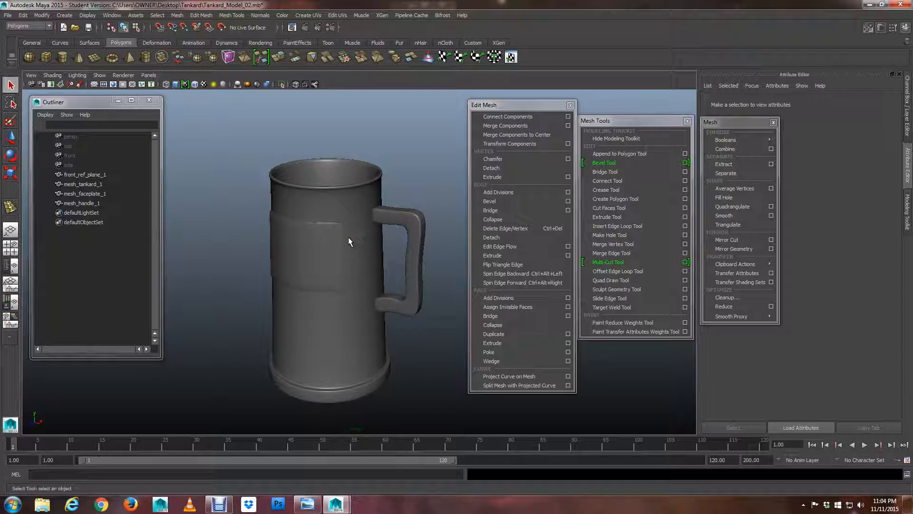
{"action": "left_click_drag", "start_coordinate": [348, 249], "coordinate": [403, 271], "text": "alt"}
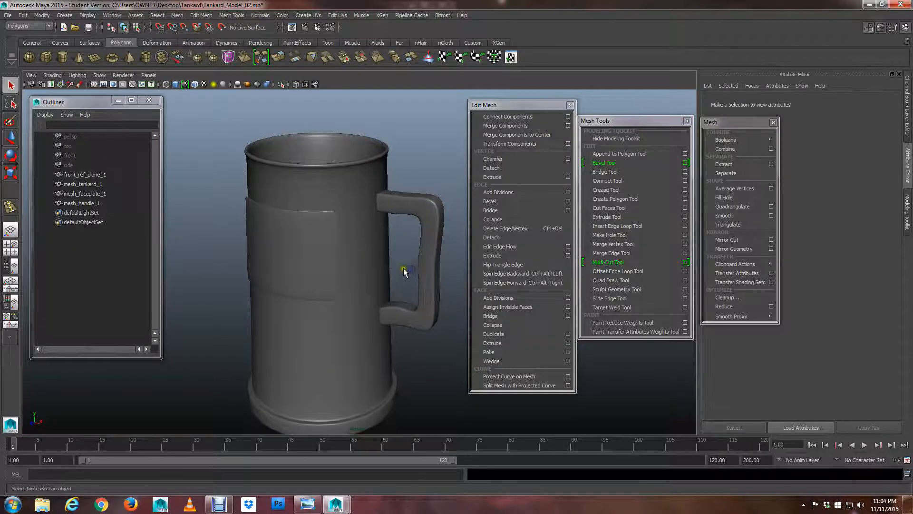
{"action": "right_click_drag", "start_coordinate": [403, 269], "coordinate": [391, 241], "text": "alt"}
{"action": "left_click_drag", "start_coordinate": [391, 242], "coordinate": [351, 247], "text": "alt"}
{"action": "right_click_drag", "start_coordinate": [338, 240], "coordinate": [346, 238], "text": "alt"}
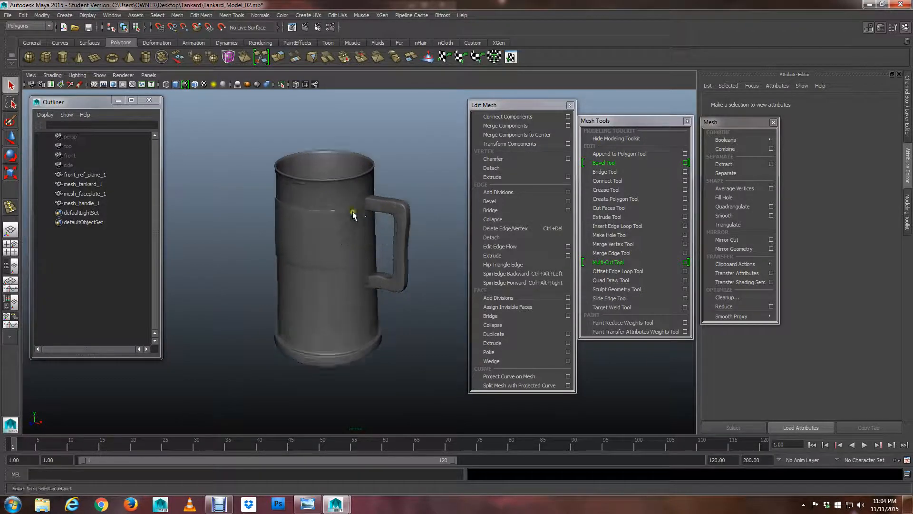
{"action": "left_click_drag", "start_coordinate": [354, 239], "coordinate": [407, 262], "text": "alt"}
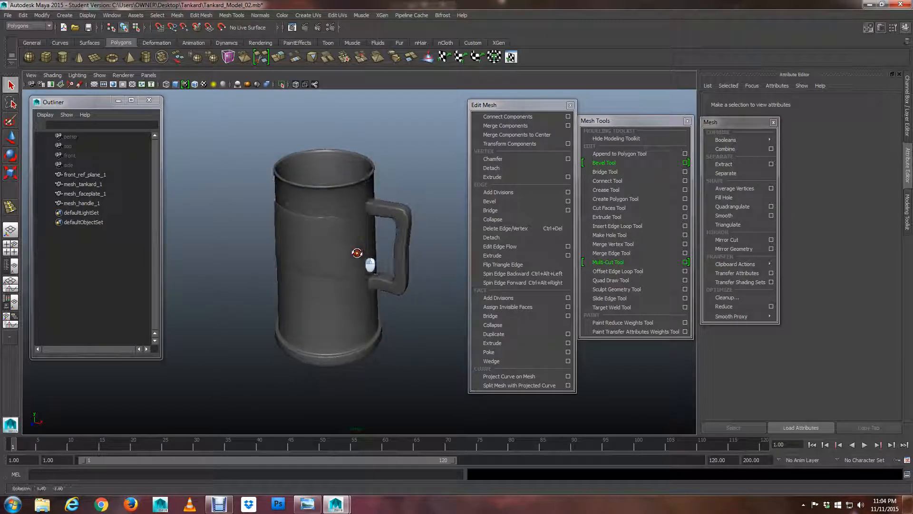
{"action": "right_click_drag", "start_coordinate": [407, 261], "coordinate": [422, 271], "text": "alt"}
{"action": "left_click_drag", "start_coordinate": [421, 272], "coordinate": [359, 227], "text": "alt"}
{"action": "scroll", "coordinate": [359, 228], "scroll_direction": "down", "scroll_amount": 2}
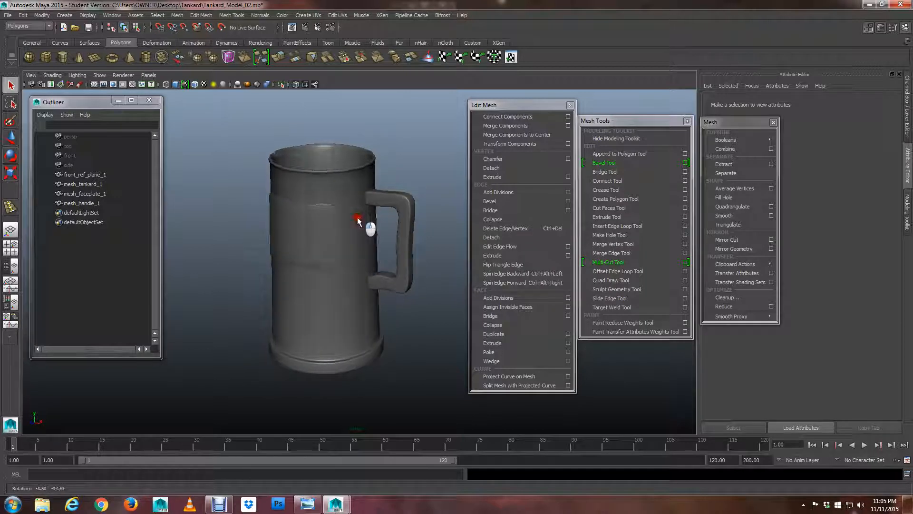
{"action": "scroll", "coordinate": [392, 241], "scroll_direction": "up", "scroll_amount": 3}
{"action": "left_click_drag", "start_coordinate": [382, 233], "coordinate": [418, 254], "text": "alt"}
{"action": "mouse_move", "coordinate": [418, 255]}
{"action": "right_mouse_down", "text": "alt"}
{"action": "mouse_move", "coordinate": [394, 252]}
{"action": "mouse_move", "coordinate": [428, 254]}
{"action": "right_mouse_up", "text": "alt"}
{"action": "left_click_drag", "start_coordinate": [428, 255], "coordinate": [428, 249], "text": "alt"}
{"action": "right_click_drag", "start_coordinate": [428, 248], "coordinate": [438, 265], "text": "alt"}
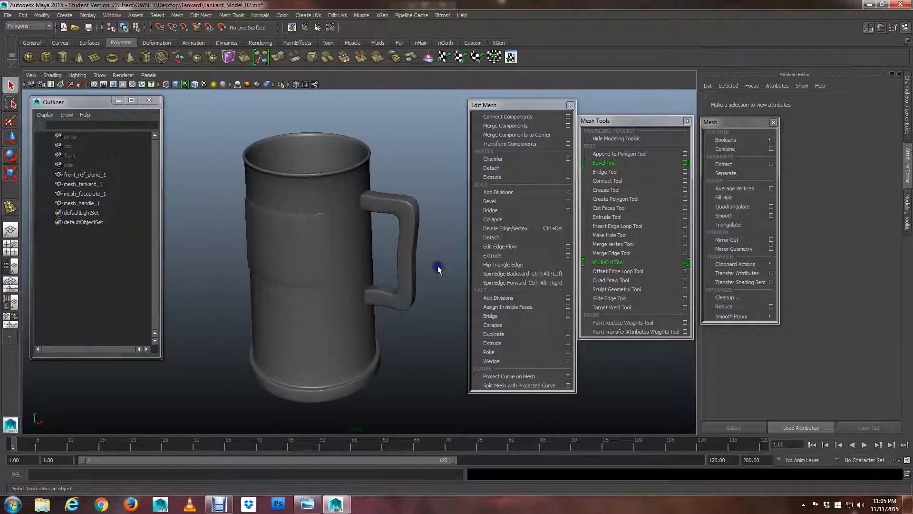
{"action": "middle_click_drag", "start_coordinate": [372, 247], "coordinate": [375, 251], "text": "alt"}
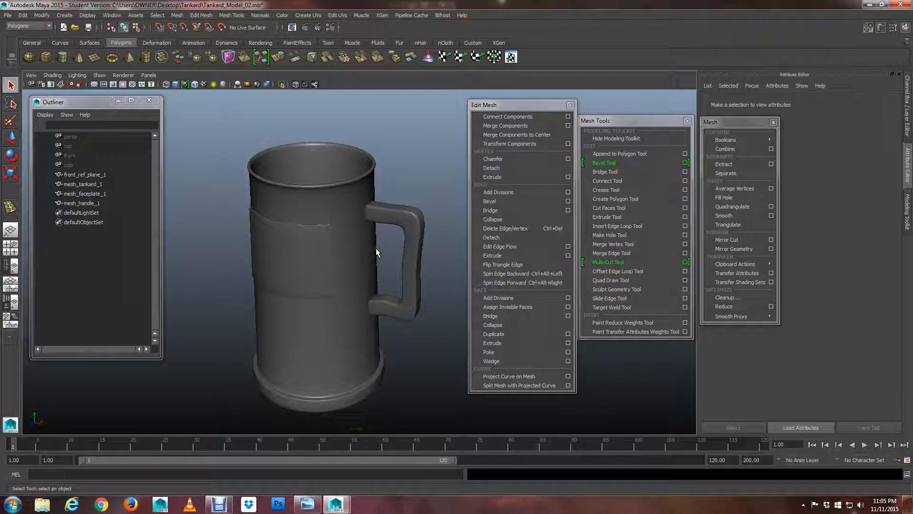
{"action": "middle_click_drag", "start_coordinate": [363, 241], "coordinate": [344, 249], "text": "alt"}
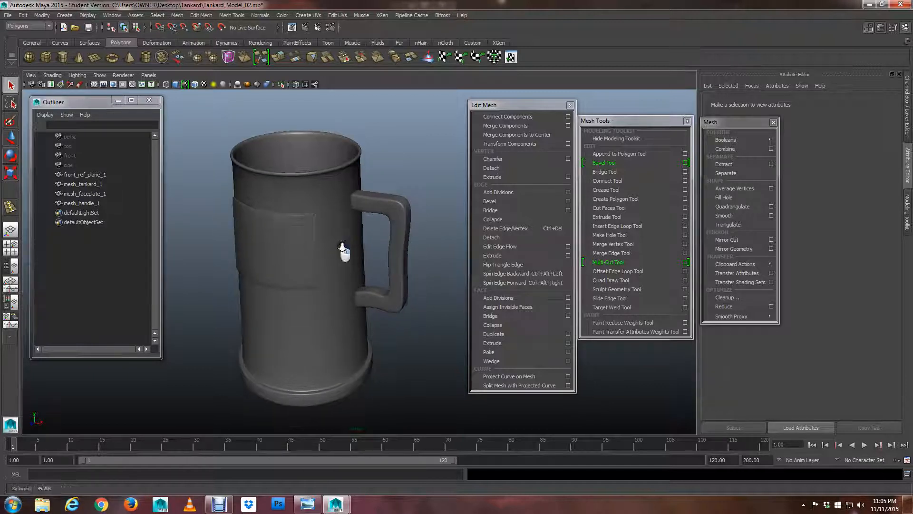
{"action": "left_click_drag", "start_coordinate": [343, 247], "coordinate": [401, 261], "text": "alt"}
{"action": "right_click_drag", "start_coordinate": [402, 261], "coordinate": [347, 262], "text": "alt"}
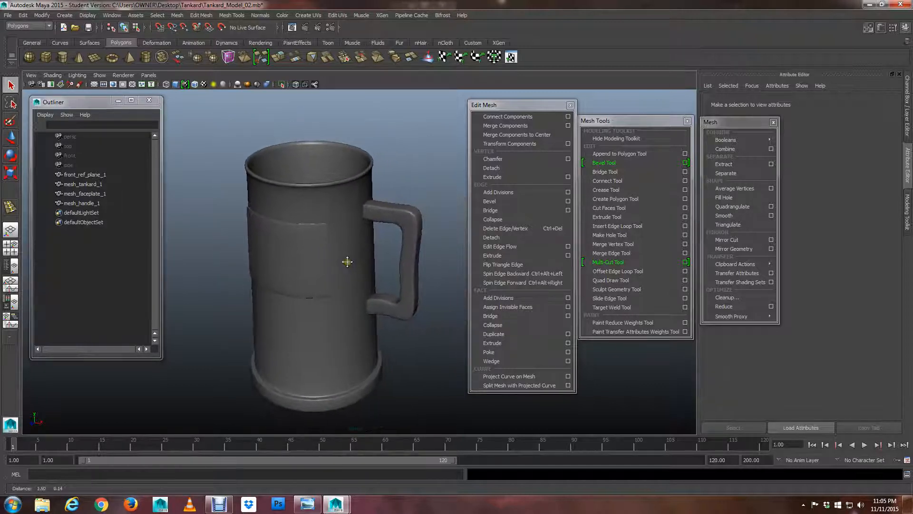
{"action": "left_click_drag", "start_coordinate": [347, 261], "coordinate": [413, 266], "text": "alt"}
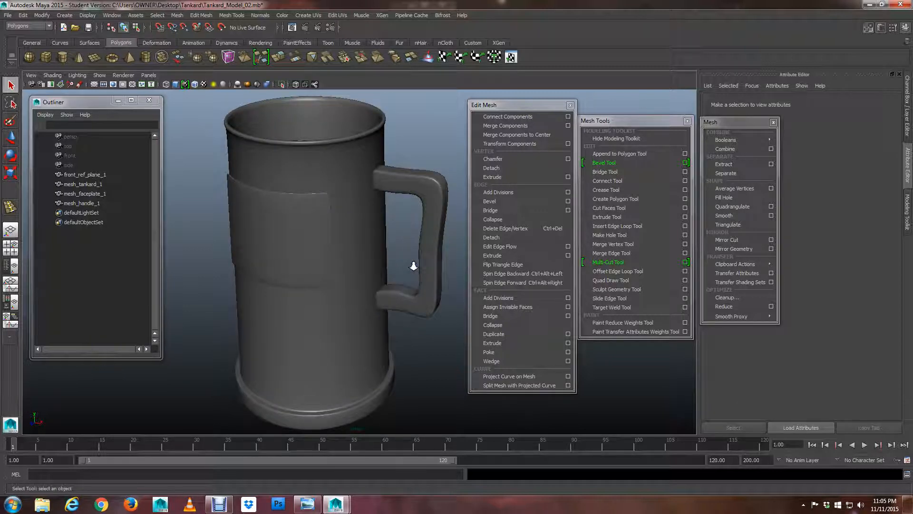
{"action": "scroll", "coordinate": [429, 270], "scroll_direction": "down", "scroll_amount": 5}
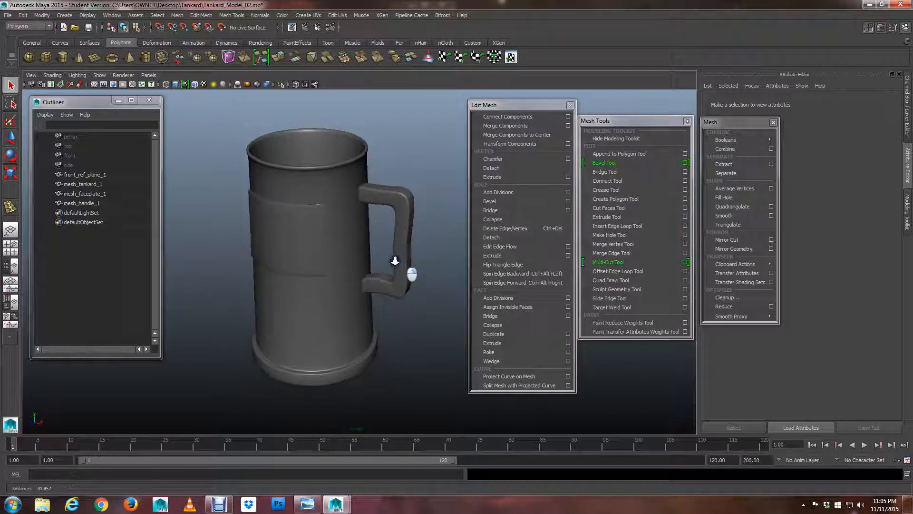
{"action": "mouse_move", "coordinate": [395, 261]}
{"action": "left_mouse_down", "text": "alt"}
{"action": "mouse_move", "coordinate": [406, 255]}
{"action": "mouse_move", "coordinate": [384, 260]}
{"action": "mouse_move", "coordinate": [394, 263]}
{"action": "left_mouse_up", "text": "alt"}
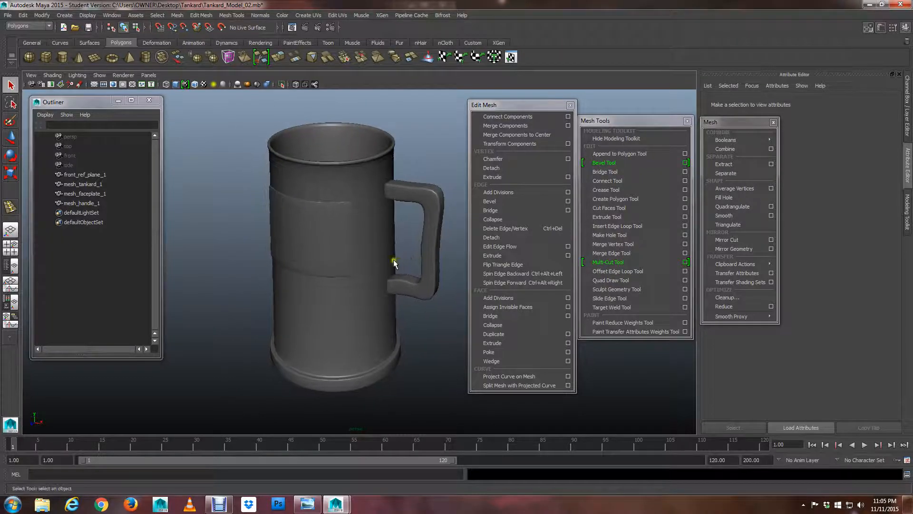
{"action": "mouse_move", "coordinate": [394, 263]}
{"action": "middle_mouse_down", "text": "alt"}
{"action": "mouse_move", "coordinate": [407, 261]}
{"action": "mouse_move", "coordinate": [395, 266]}
{"action": "middle_mouse_up", "text": "alt"}
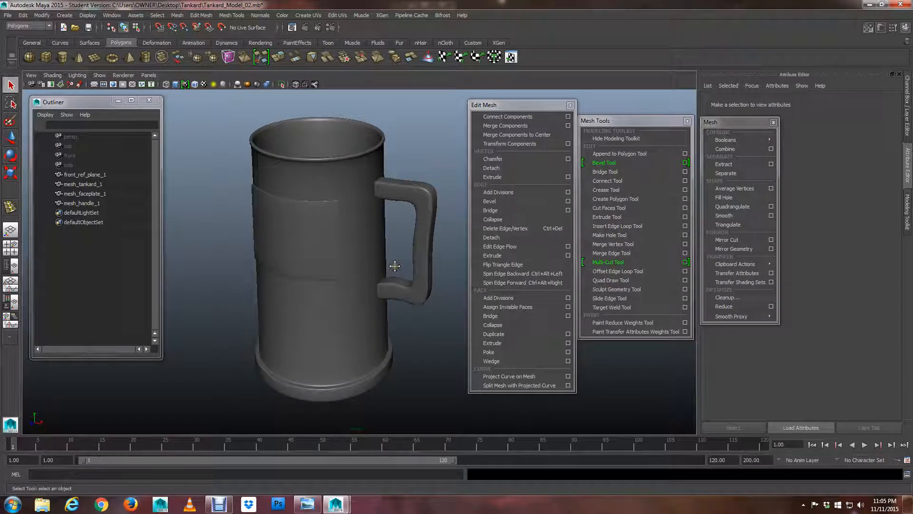
{"action": "mouse_move", "coordinate": [392, 257]}
{"action": "left_mouse_down", "text": "alt"}
{"action": "mouse_move", "coordinate": [257, 237]}
{"action": "mouse_move", "coordinate": [419, 255]}
{"action": "mouse_move", "coordinate": [422, 236]}
{"action": "mouse_move", "coordinate": [406, 247]}
{"action": "left_mouse_up", "text": "alt"}
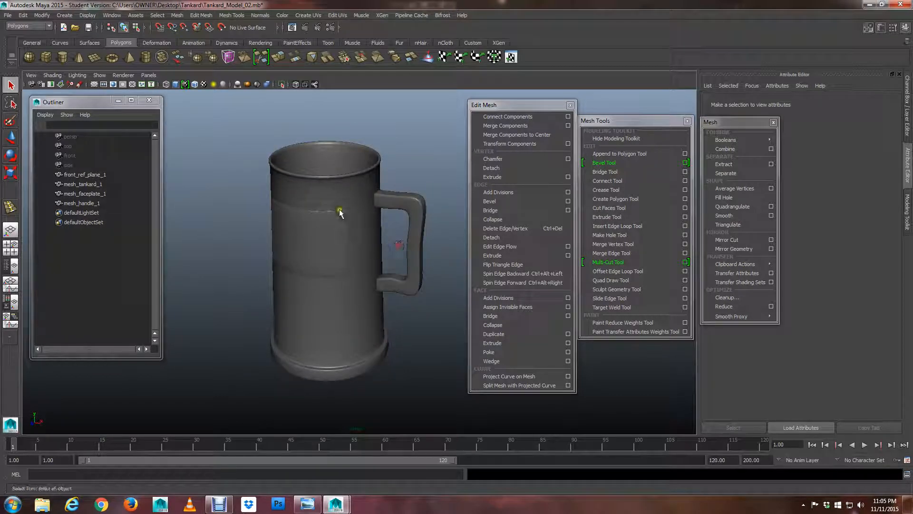